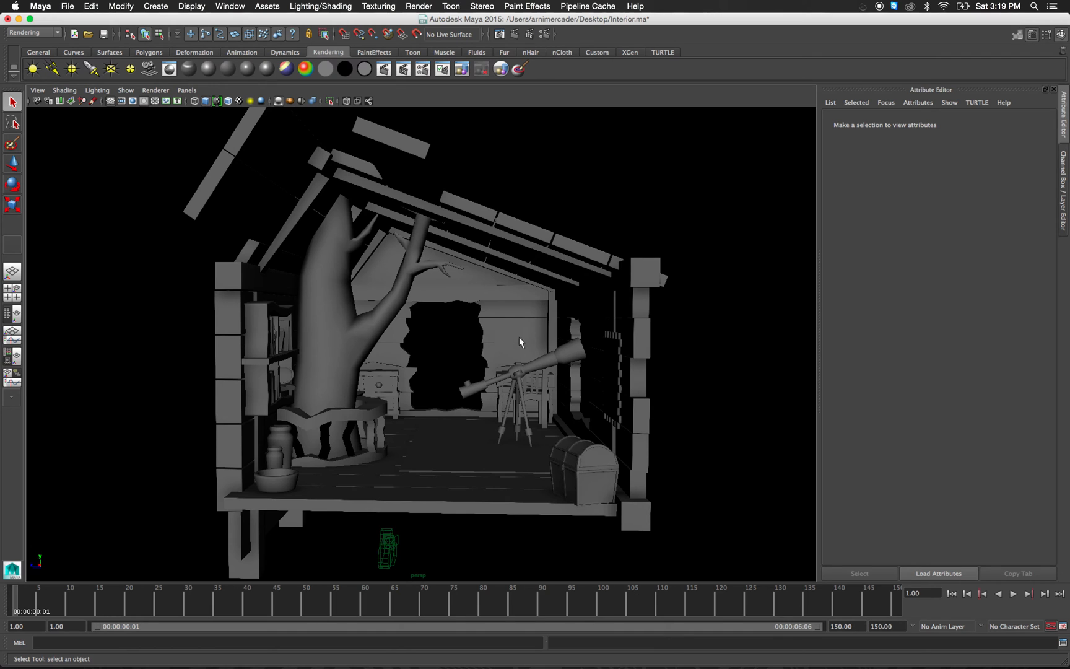
Examine the treehouse interior from several angles, from the tree and shelves to the telescope and chest.
scroll(515, 325, up, 3)
alt+drag(515, 325, 279, 337)
alt+drag(545, 341, 509, 338)
alt+middle_drag(548, 346, 499, 324)
alt+drag(506, 332, 496, 325)
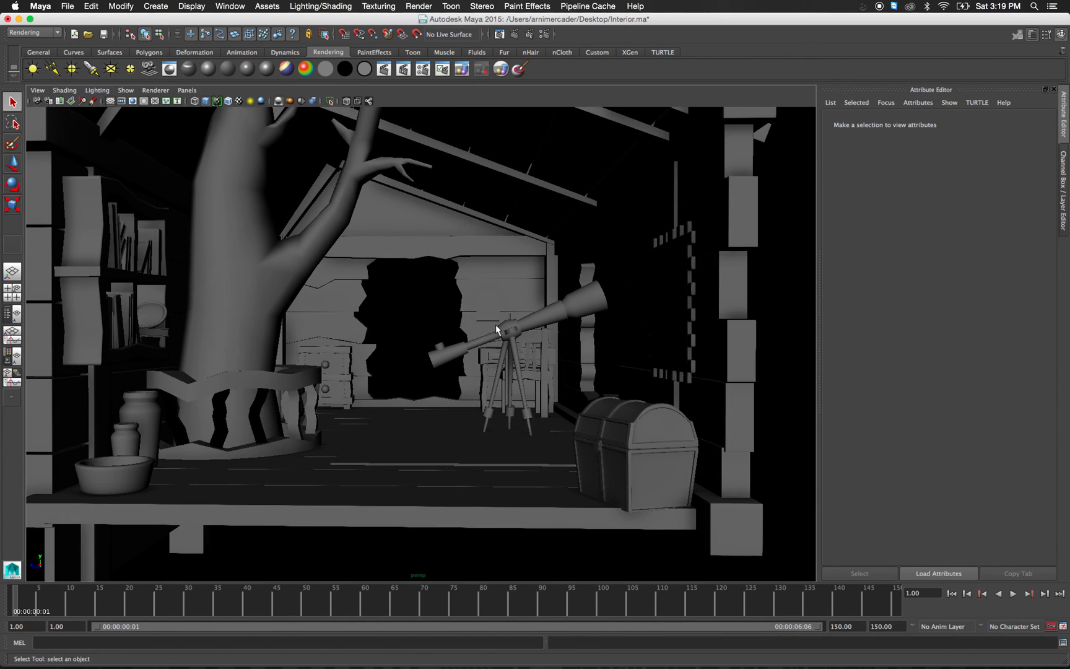
scroll(496, 324, down, 3)
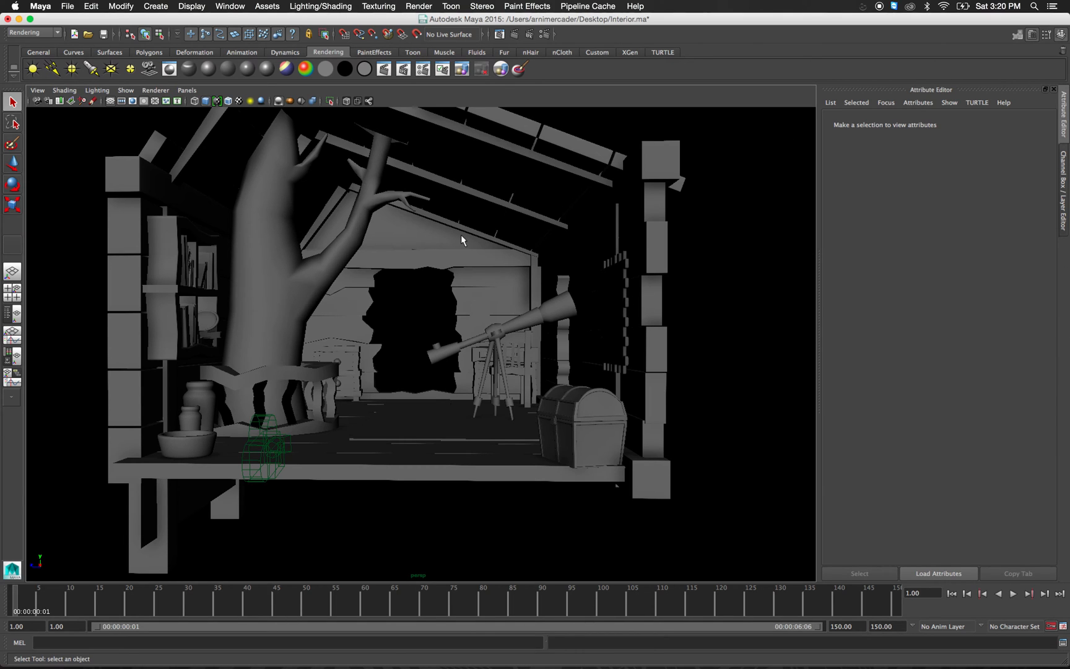
scroll(477, 340, up, 3)
mouse_move(477, 339)
alt+mouse_down()
mouse_move(469, 350)
mouse_move(479, 354)
alt+mouse_up()
alt+drag(404, 385, 437, 377)
alt+middle_drag(437, 377, 411, 372)
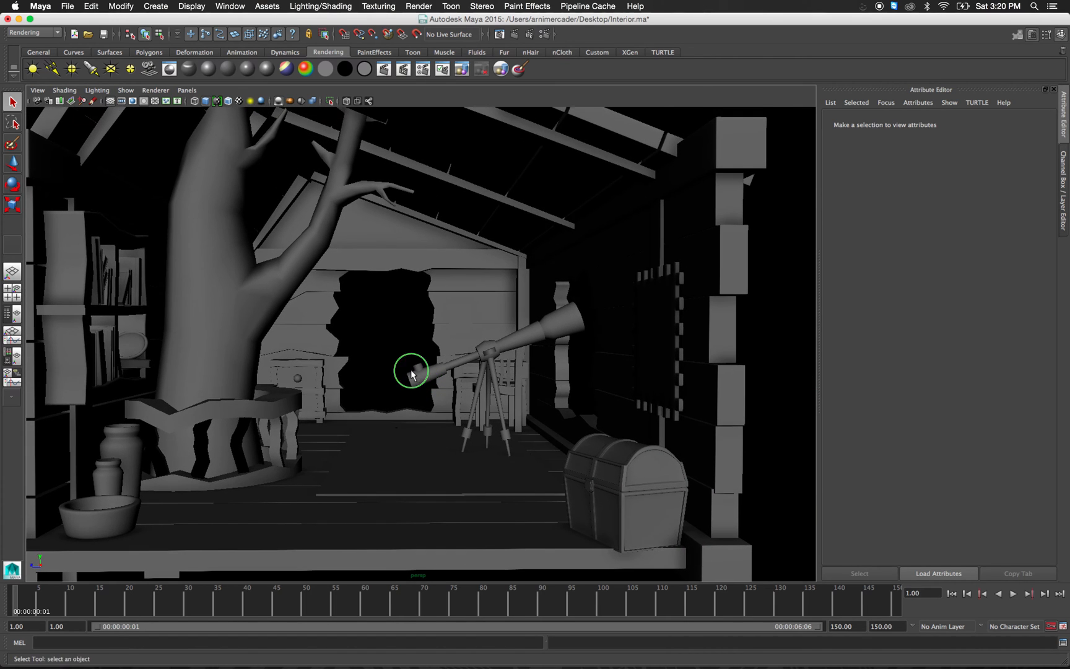
alt+right_drag(411, 373, 430, 205)
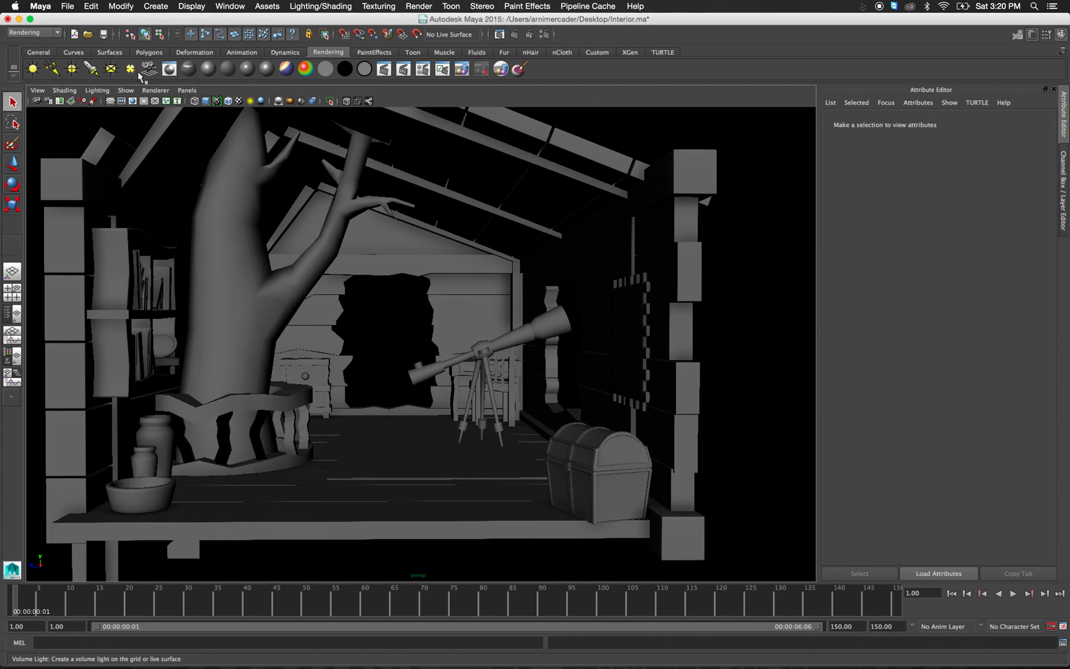
Lighten the environment background color of the perspective camera to a brighter gray.
click(36, 101)
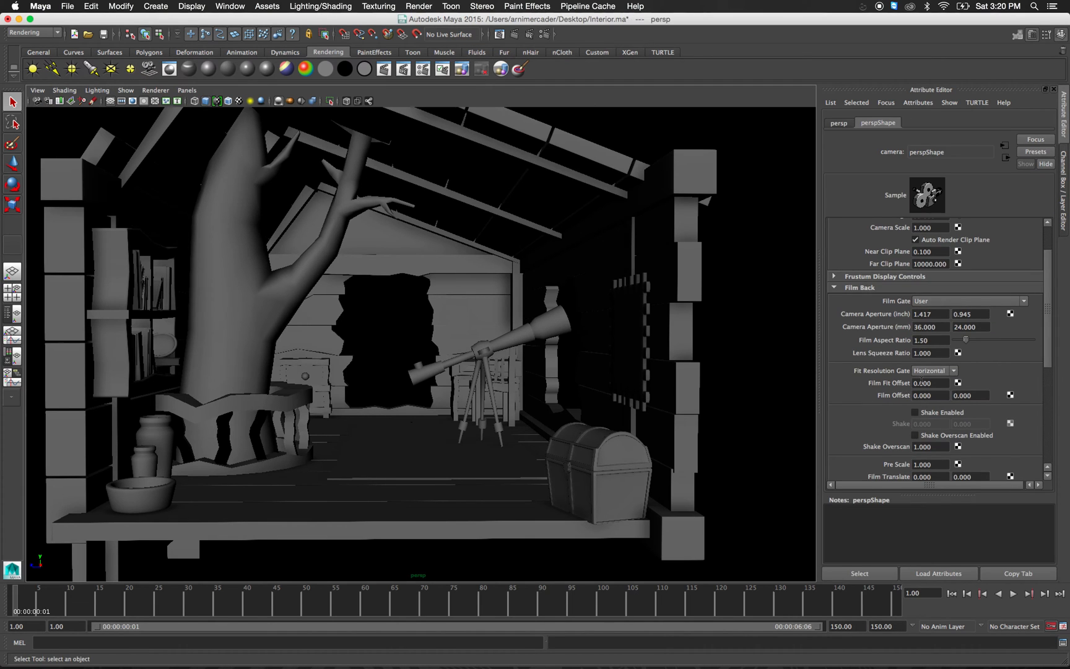
scroll(921, 381, down, 5)
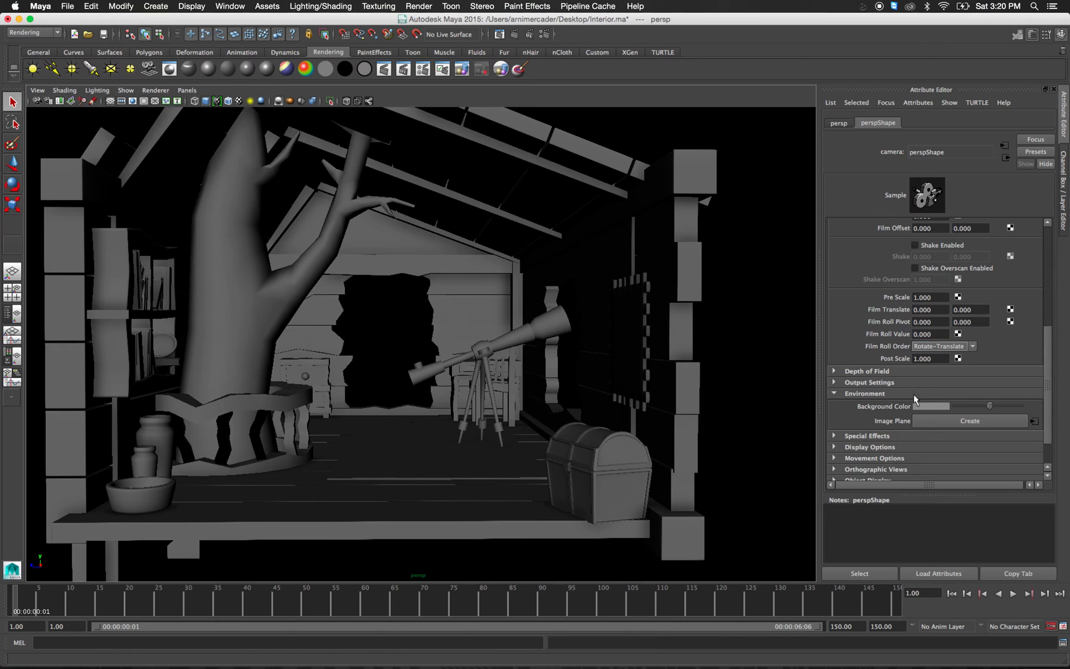
drag(952, 405, 989, 411)
drag(989, 408, 994, 407)
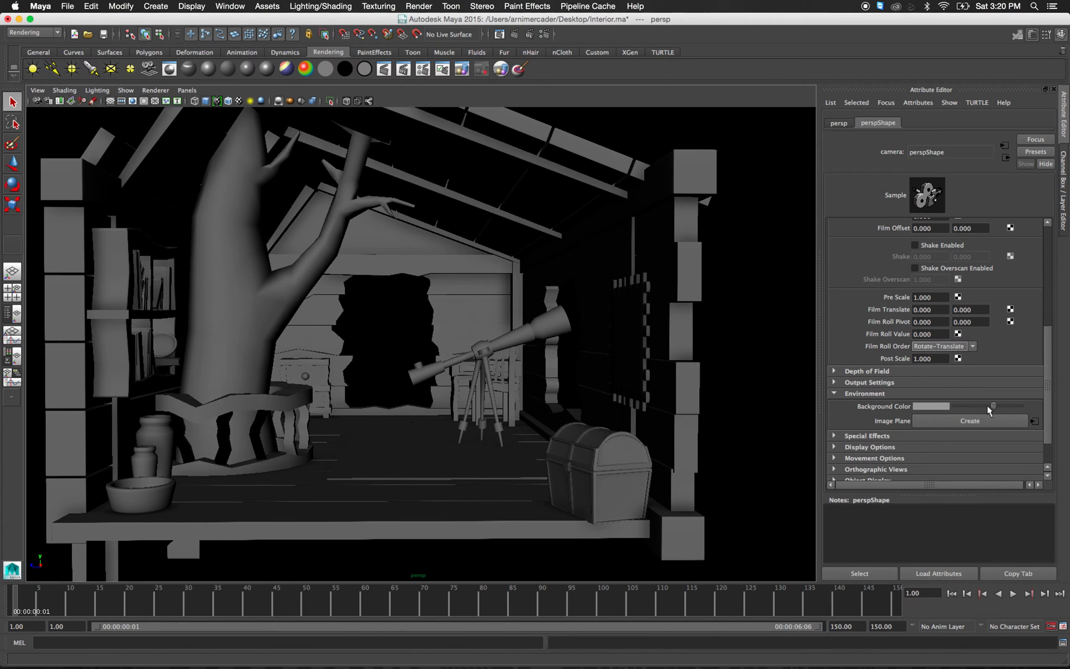
scroll(538, 293, down, 5)
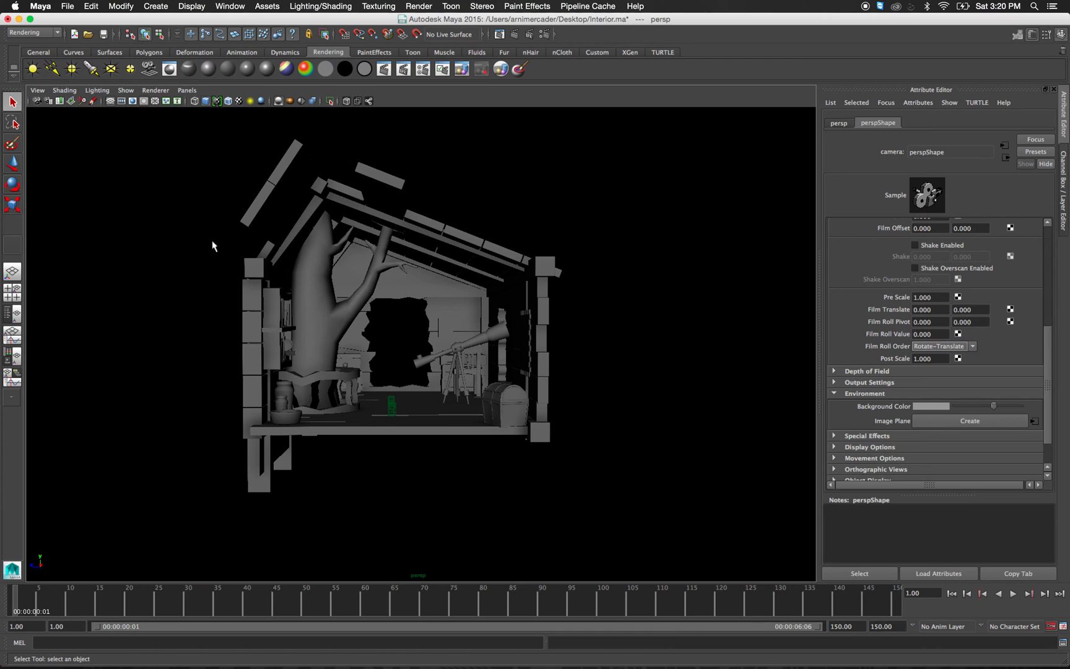
drag(993, 405, 996, 406)
scroll(562, 315, up, 5)
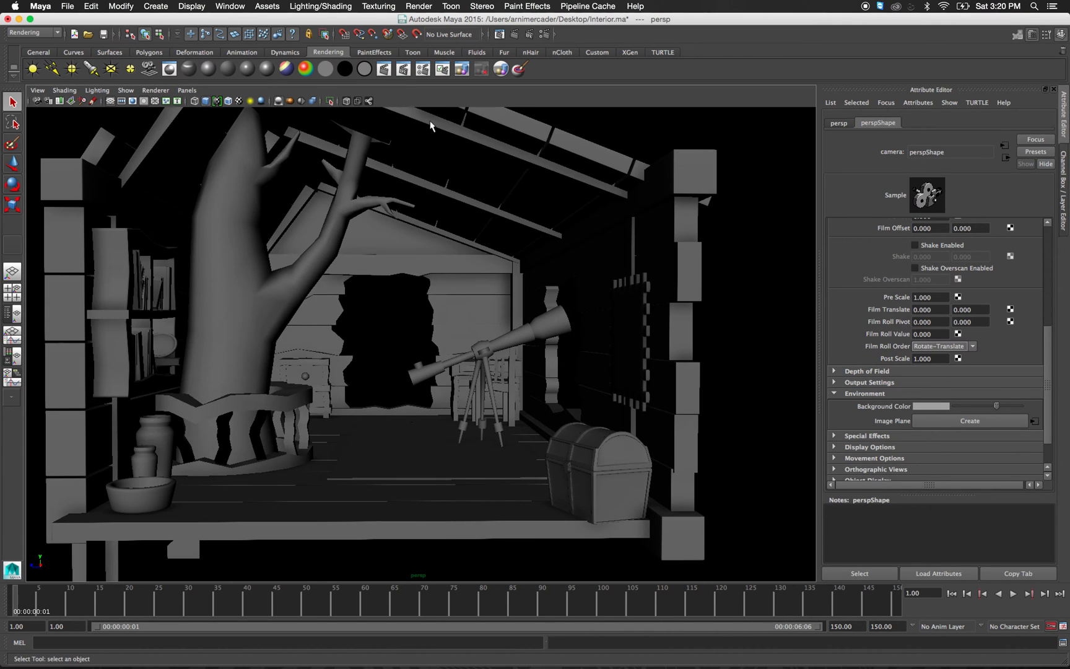
Review the Final Gathering accuracy, point density and point interpolation in the render settings, and render the interior with mental ray.
click(518, 70)
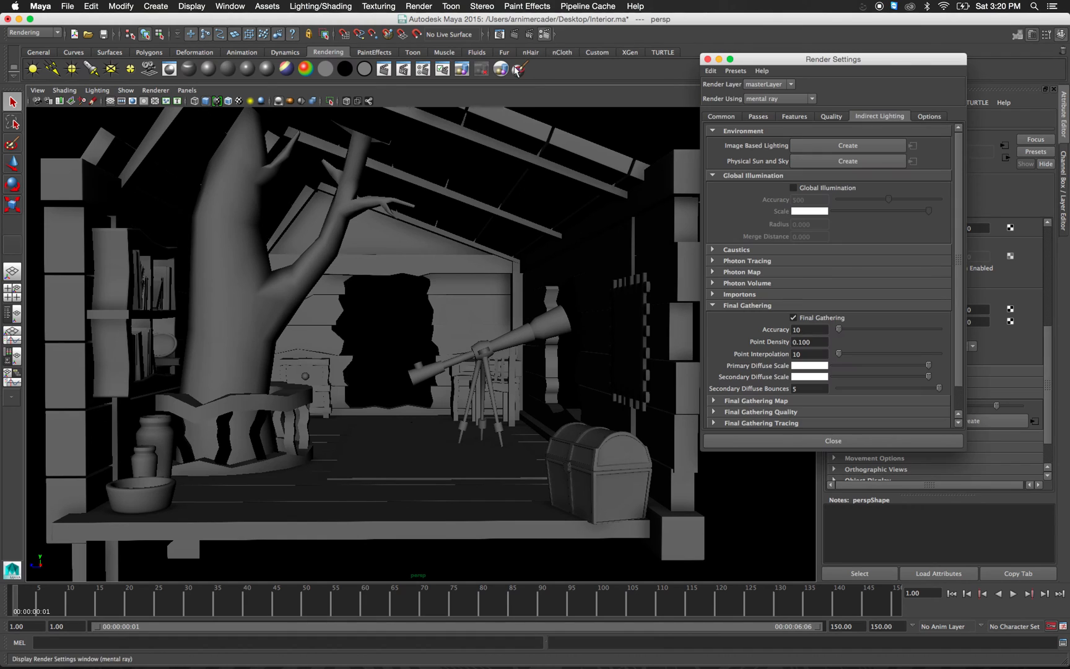
click(808, 329)
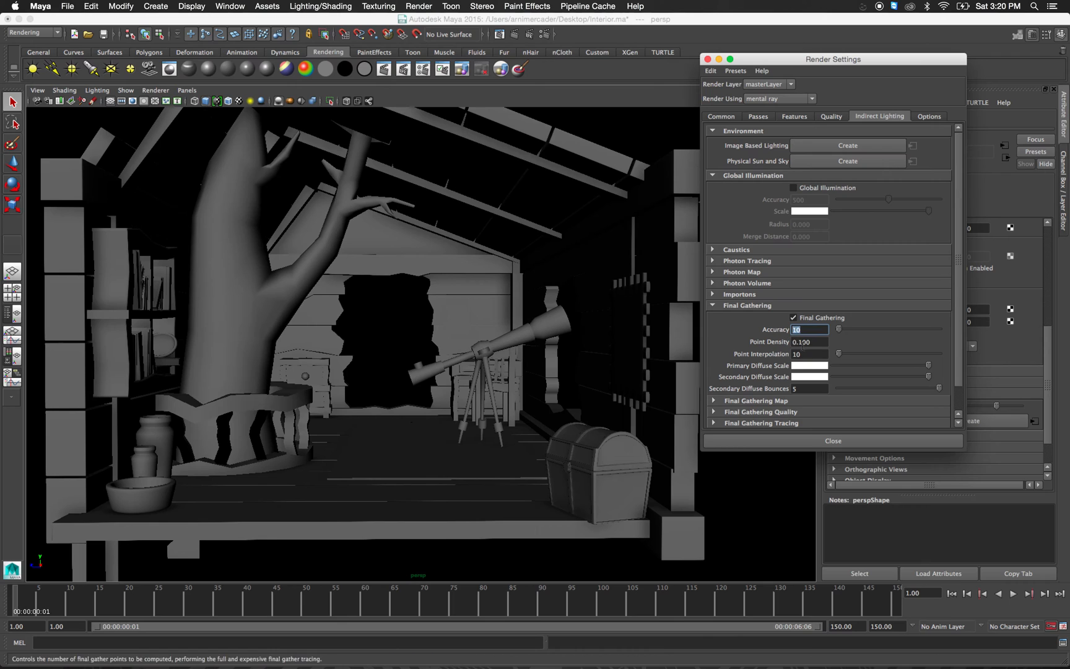
click(810, 342)
click(810, 354)
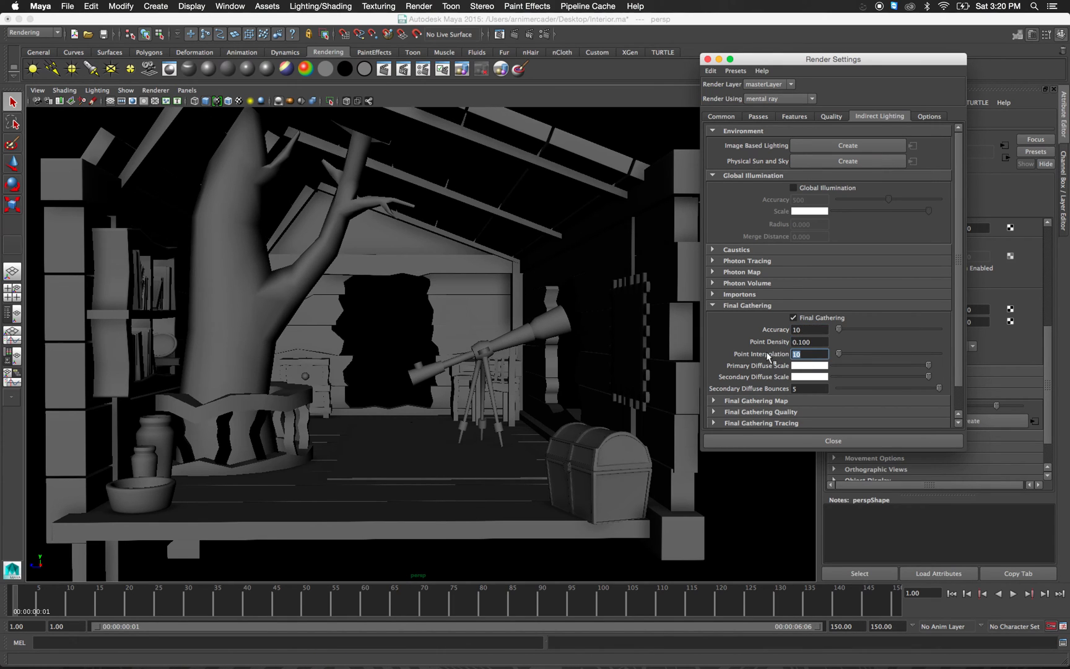
click(516, 34)
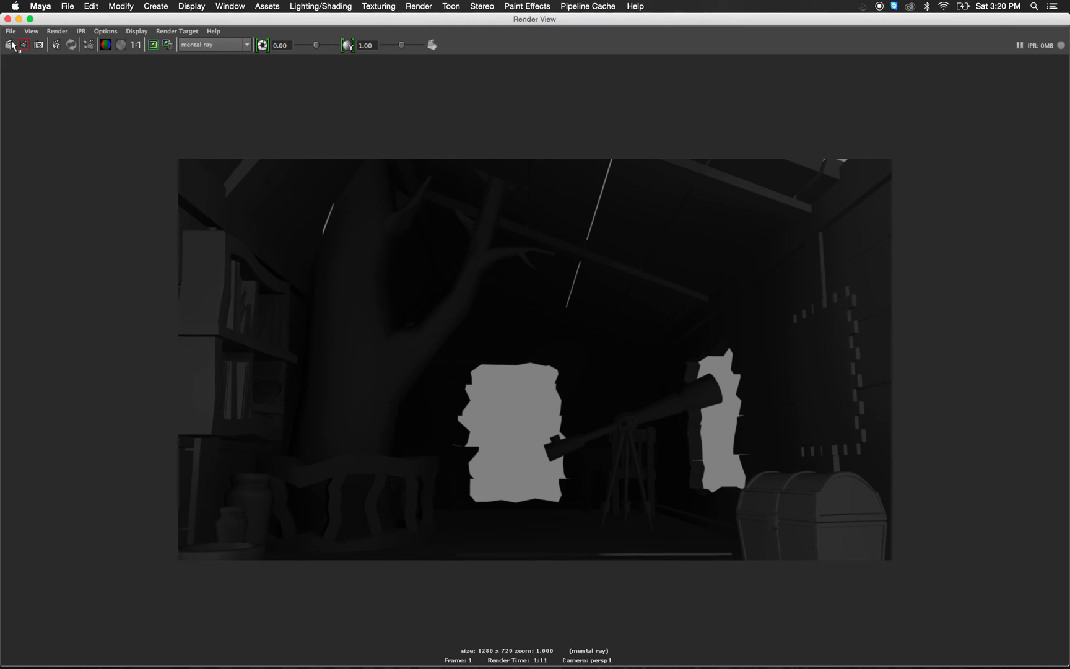
click(11, 45)
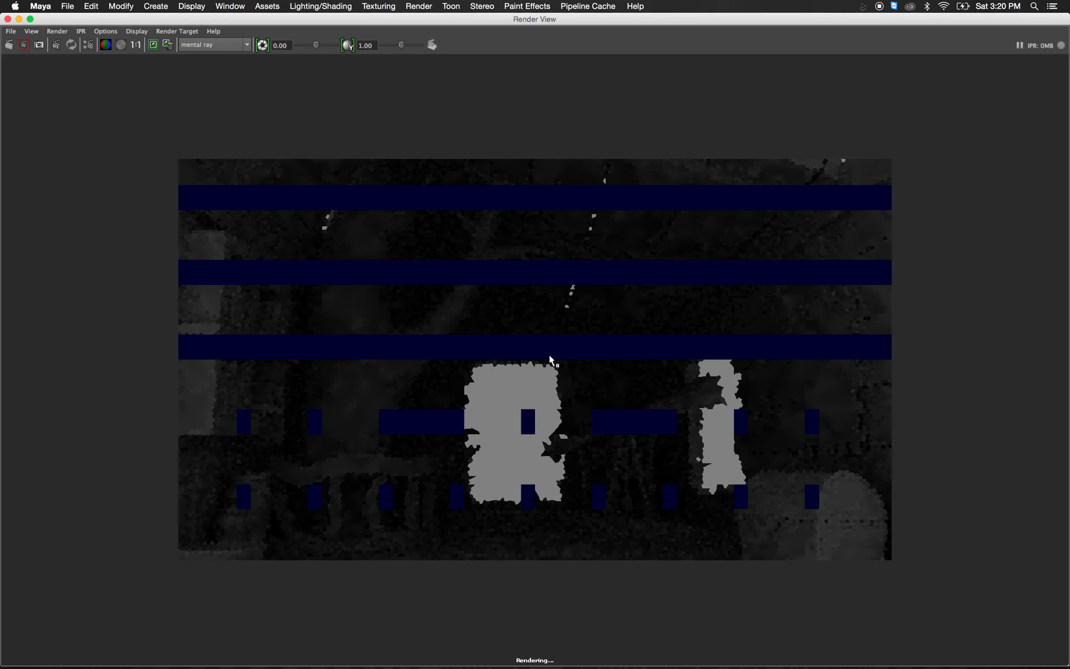
Set the Final Gathering secondary diffuse bounces to 0 and re-render the interior.
click(89, 42)
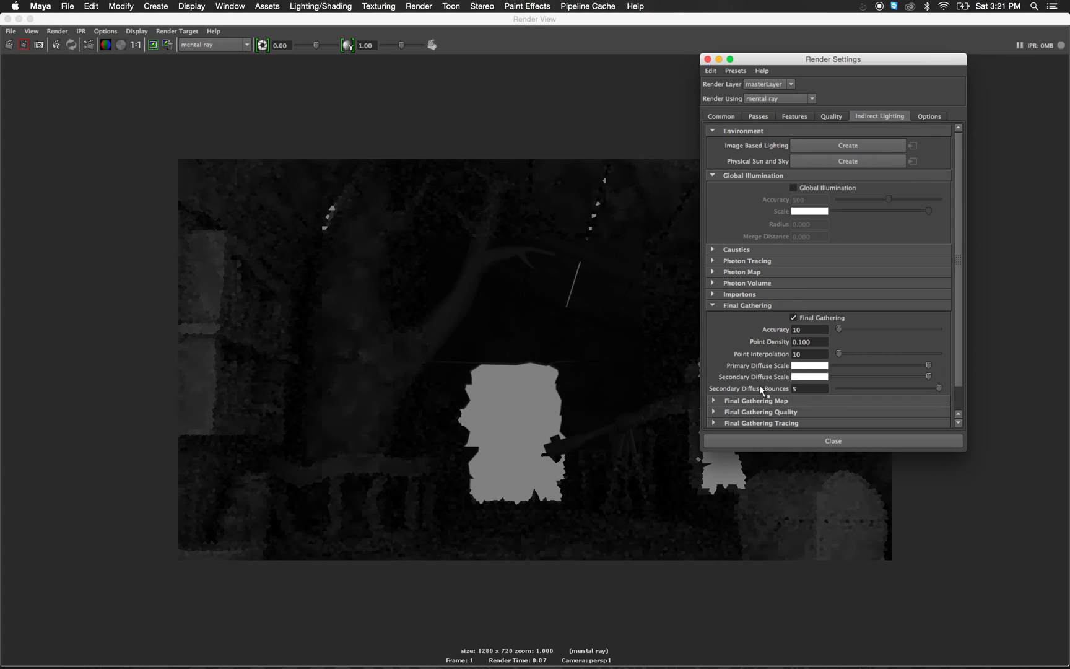
drag(865, 385, 843, 387)
click(9, 45)
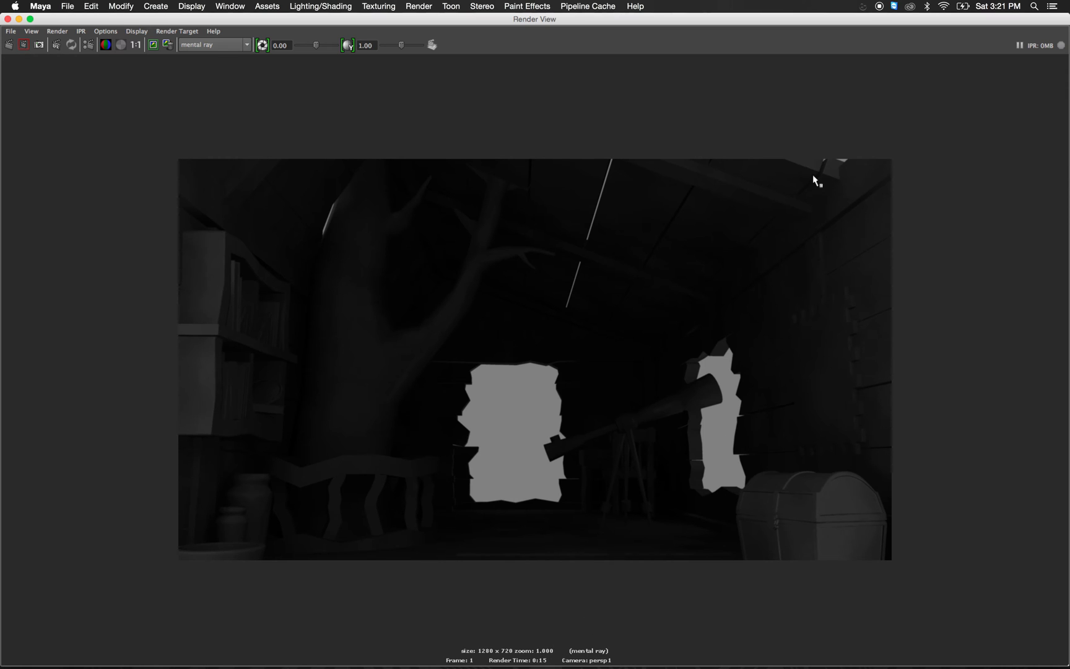
Inspect the shading quality of the roof, the side wall and the window area in the rendered image up close.
scroll(235, 241, up, 4)
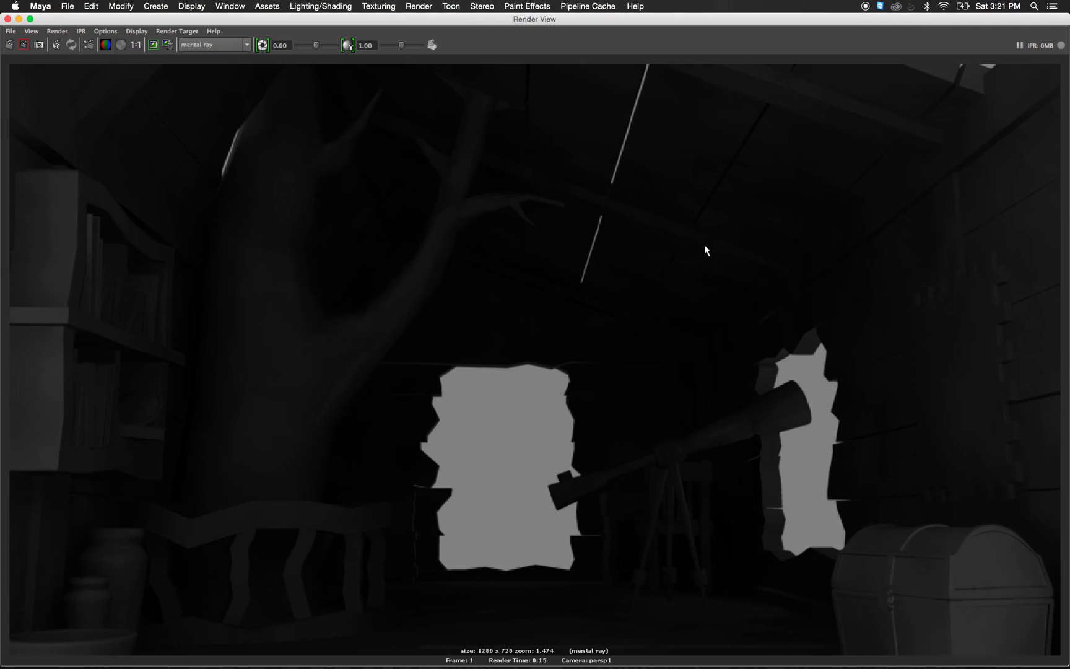
alt+middle_drag(608, 260, 402, 306)
scroll(652, 242, up, 4)
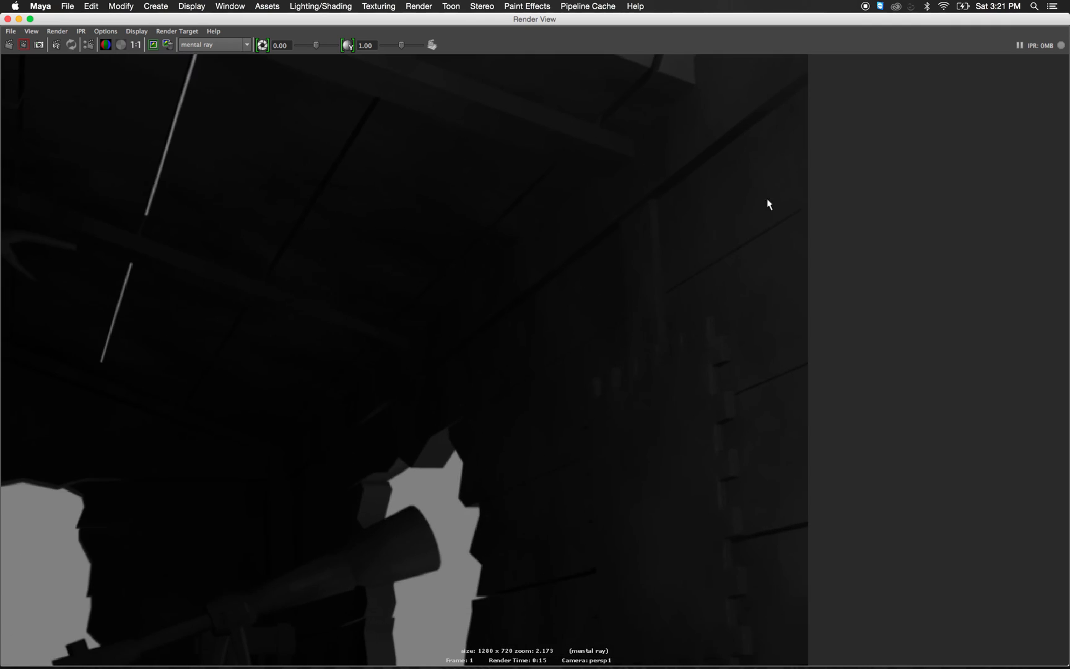
scroll(747, 246, down, 3)
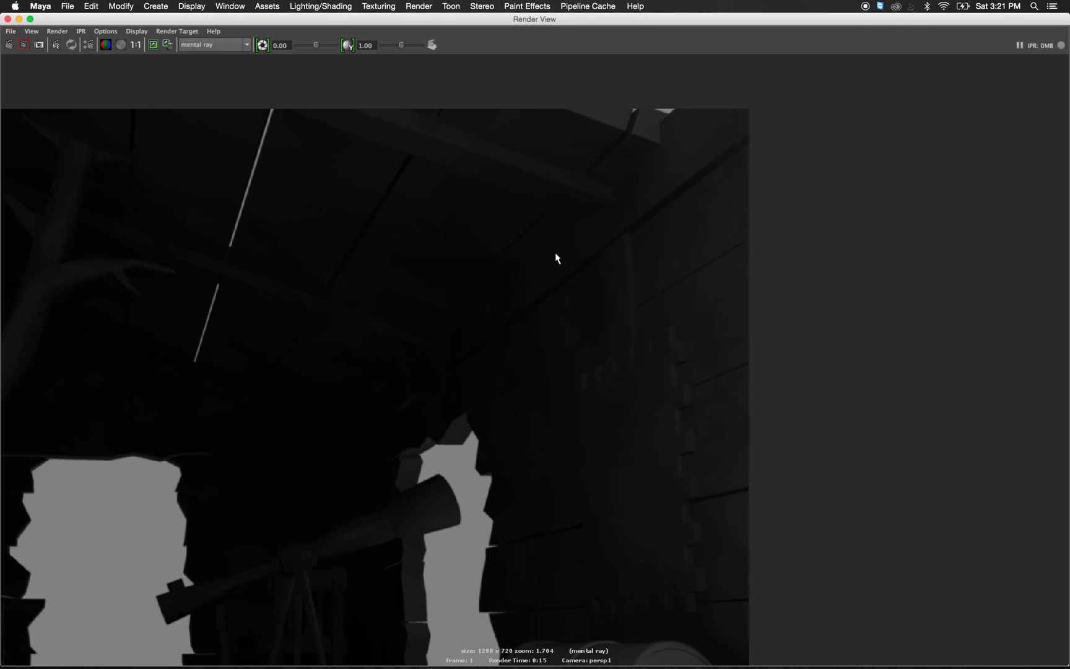
scroll(396, 308, down, 3)
alt+middle_drag(451, 270, 647, 237)
scroll(577, 260, down, 1)
alt+middle_drag(492, 270, 557, 277)
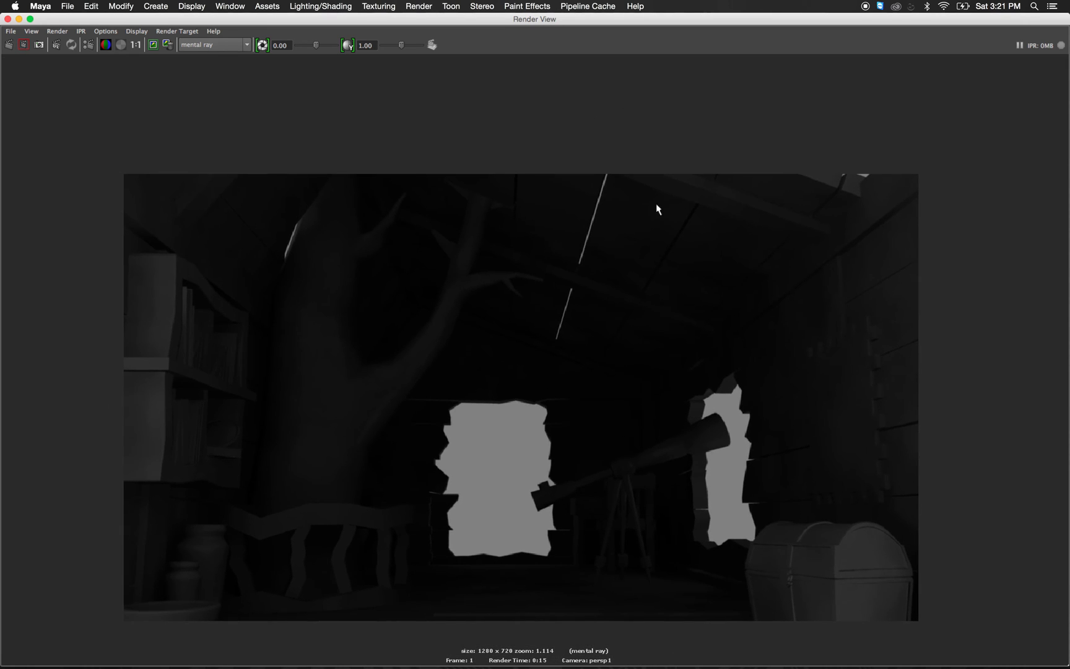
Try a Final Gathering point interpolation of 200 and re-render the interior.
click(86, 44)
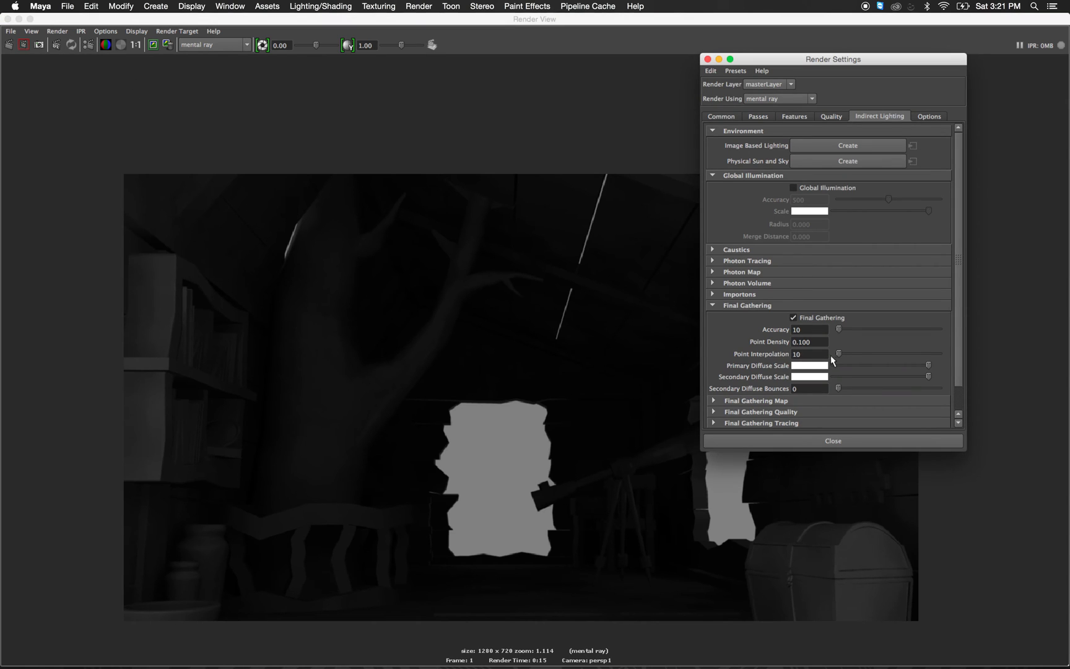
double_click(808, 353)
text(200)
key(Return)
click(9, 45)
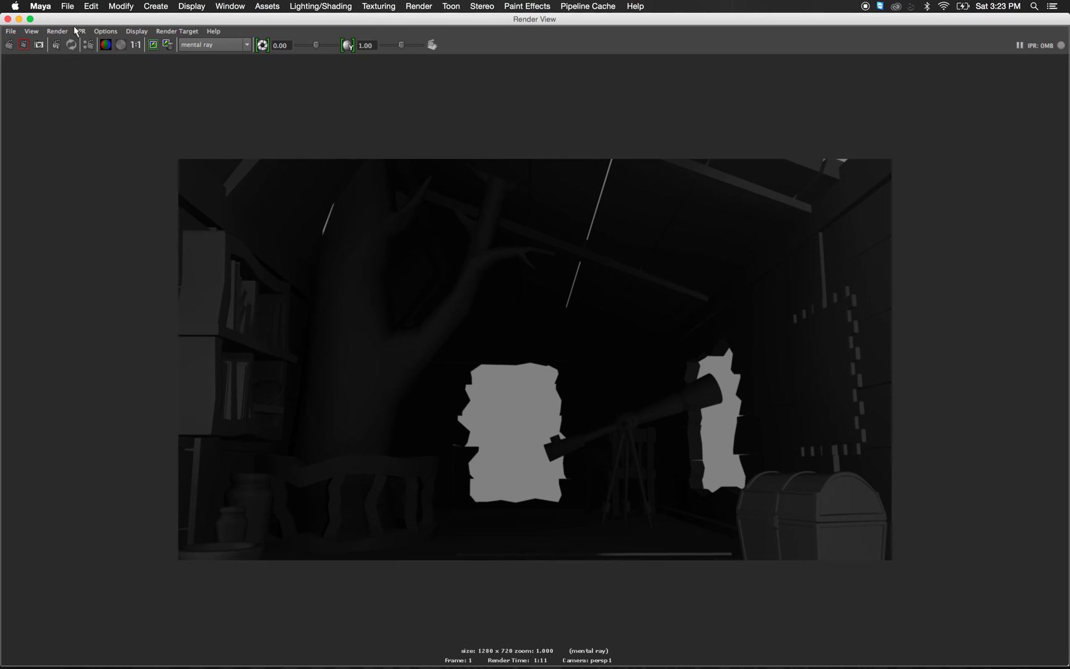
Set the Final Gathering point interpolation to 100 and the point density to 0.2, and re-render the interior.
click(88, 45)
click(803, 353)
drag(804, 353, 791, 338)
text(100)
key(Return)
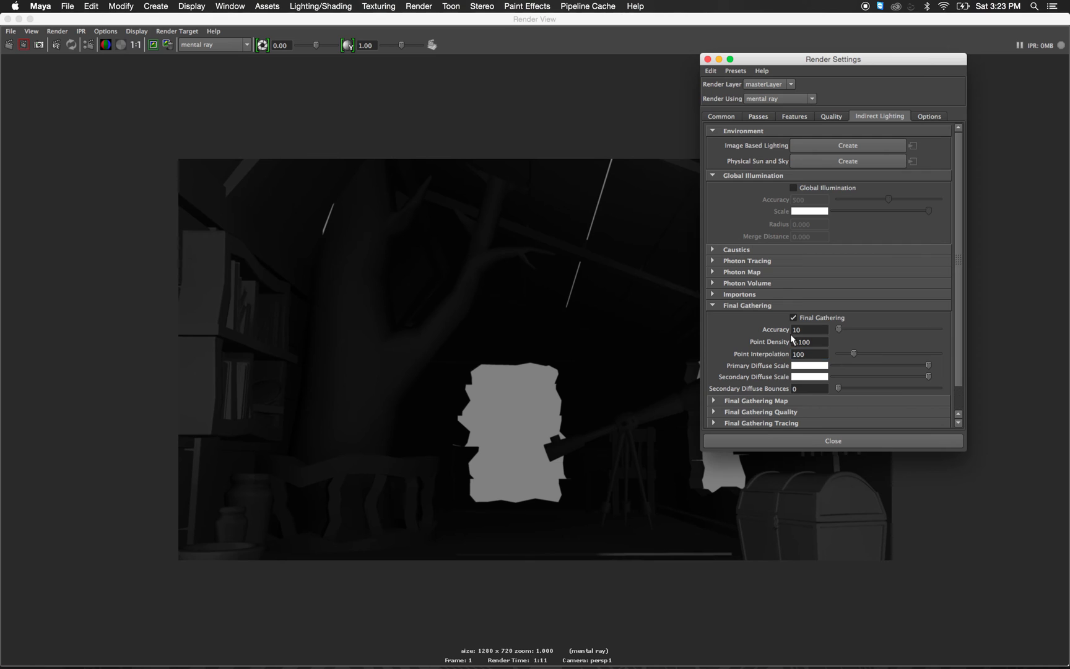
drag(810, 340, 740, 325)
text(0.2)
key(Return)
click(27, 57)
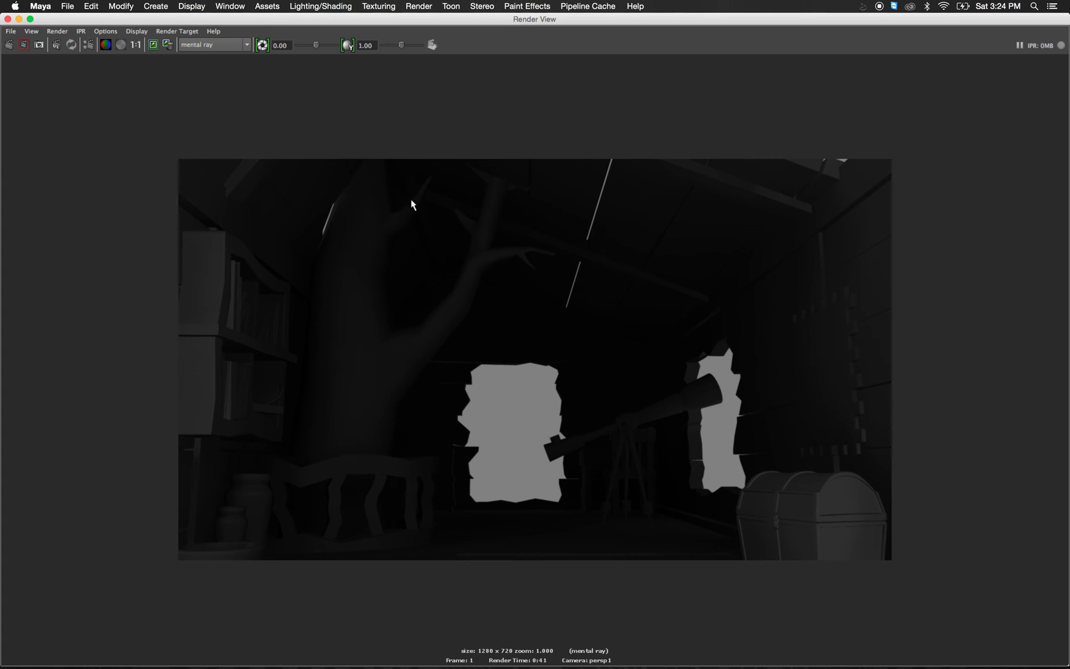
Return to the modeling view, display it with scene lights and shadows in Viewport 2.0, and close the render settings.
click(19, 19)
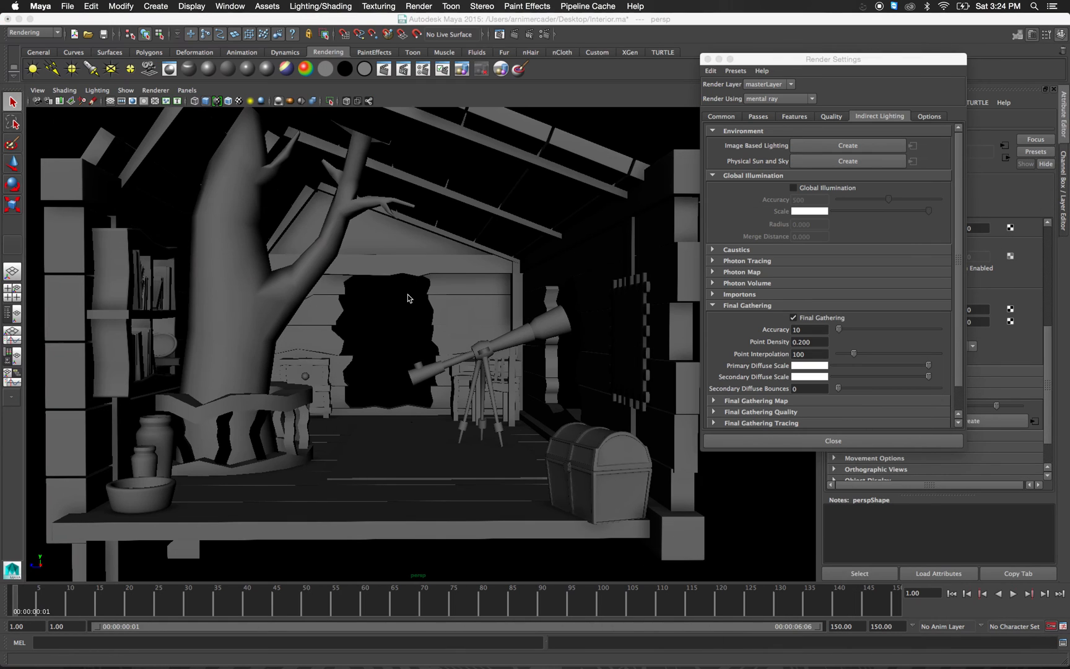
click(260, 101)
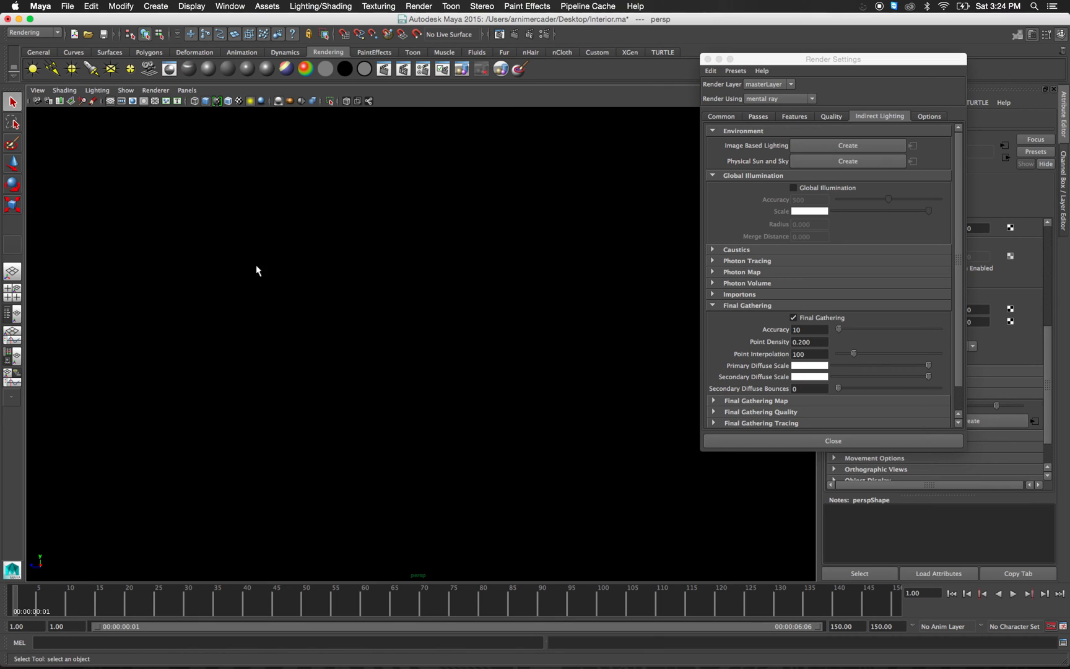
click(155, 90)
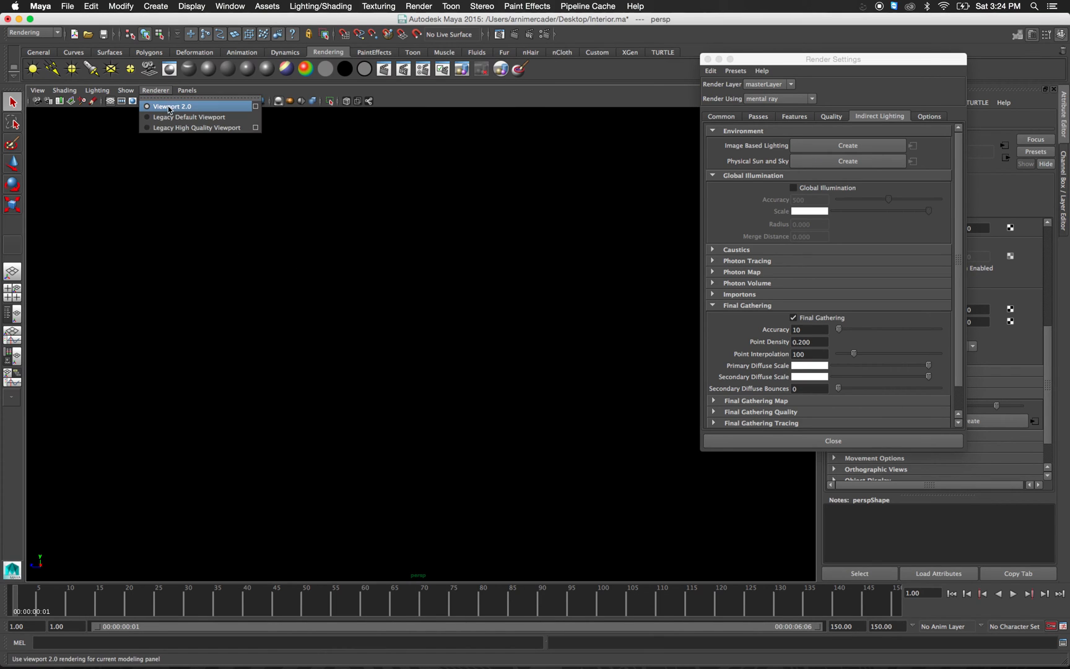
click(708, 59)
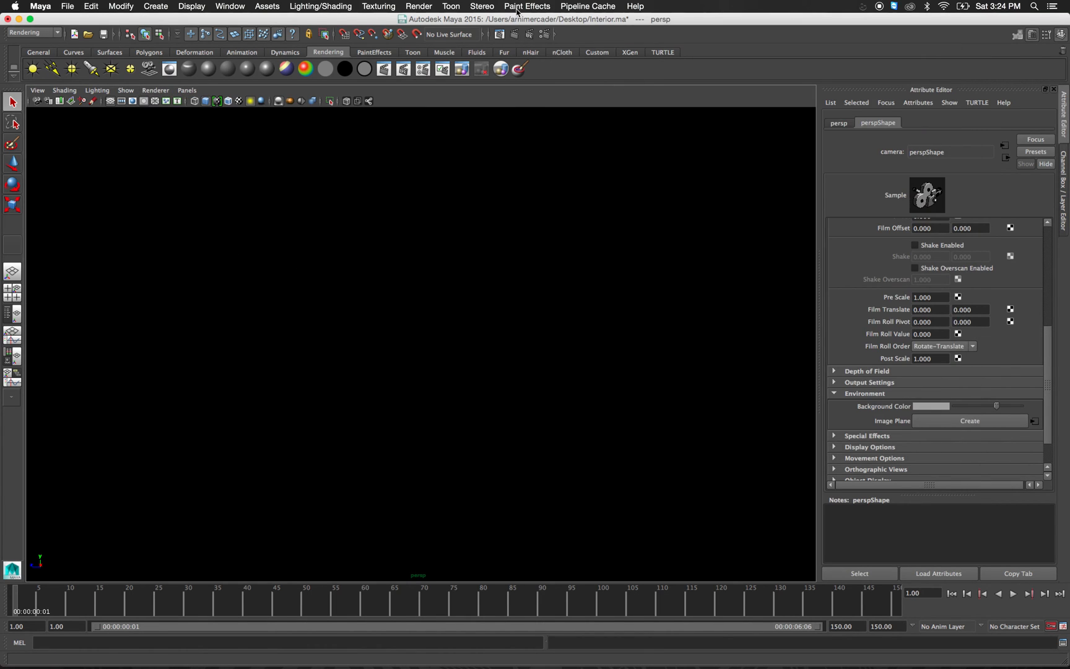
Create a directional light and rotate it so it shines down onto the treehouse floor.
click(599, 268)
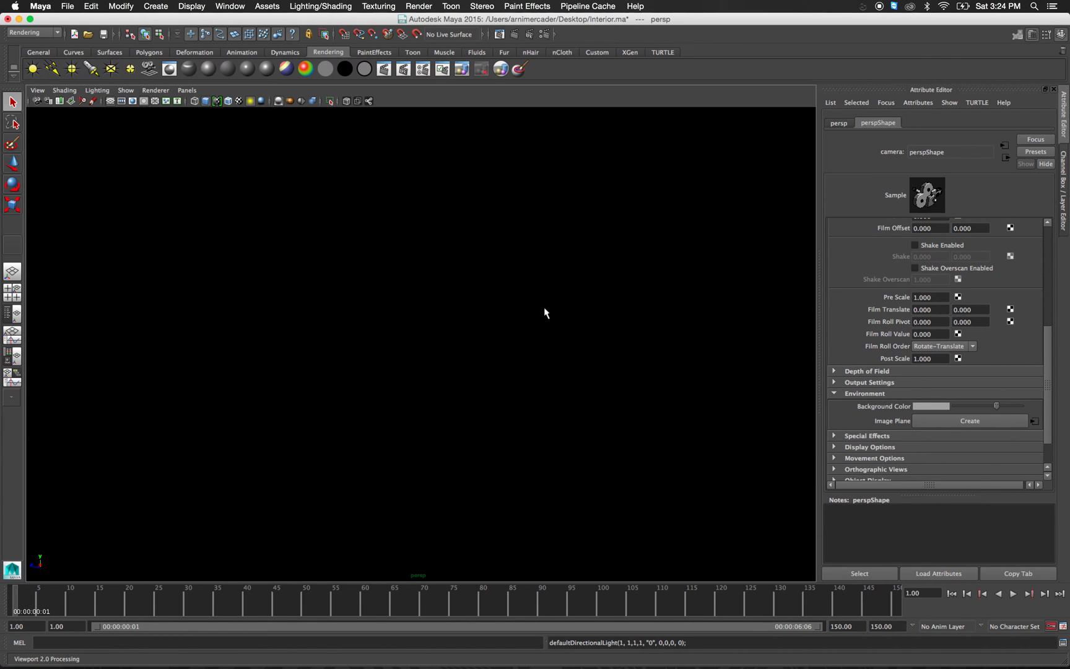
key(e)
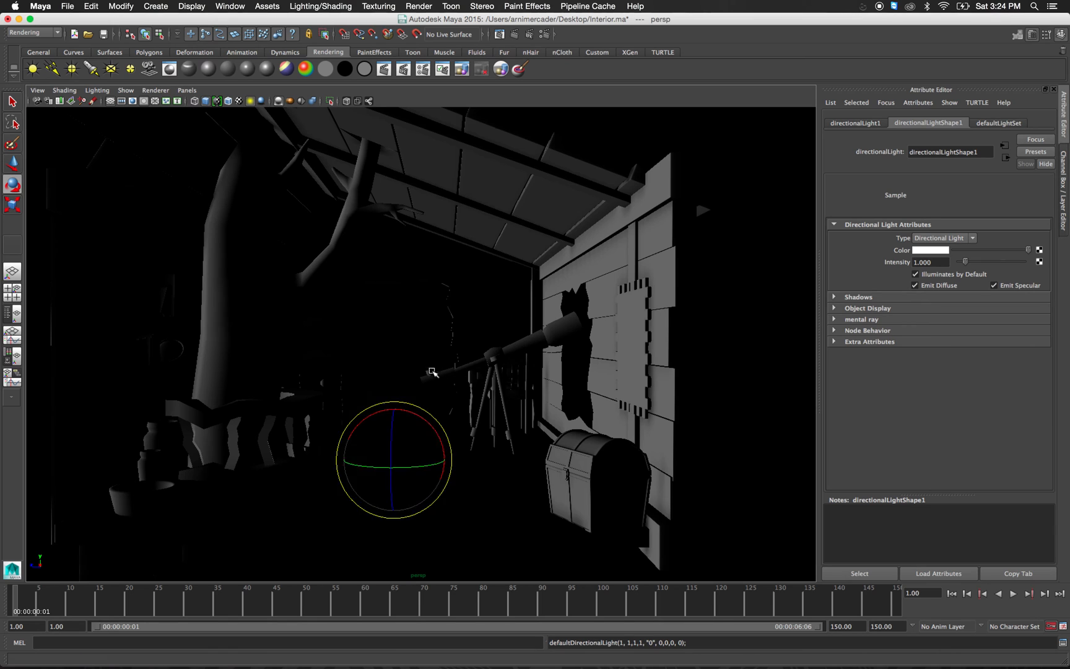
drag(424, 379, 442, 429)
key(q)
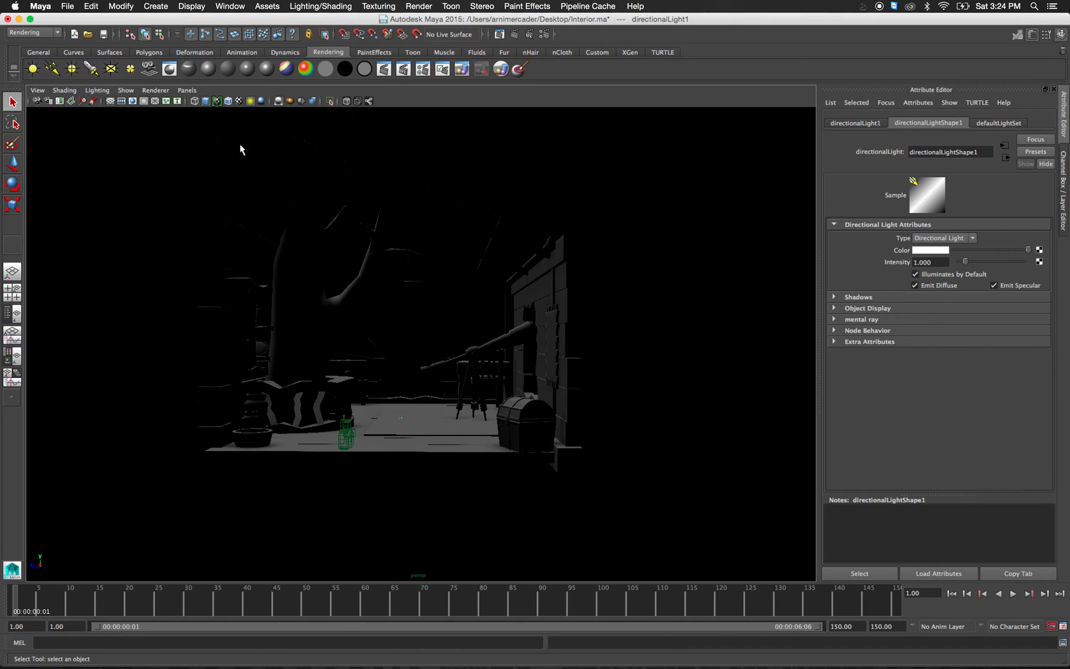
Enlarge the directional light's icon and rotate the light so it points diagonally across the treehouse.
key(w)
key(r)
drag(406, 426, 520, 444)
key(e)
drag(431, 457, 344, 453)
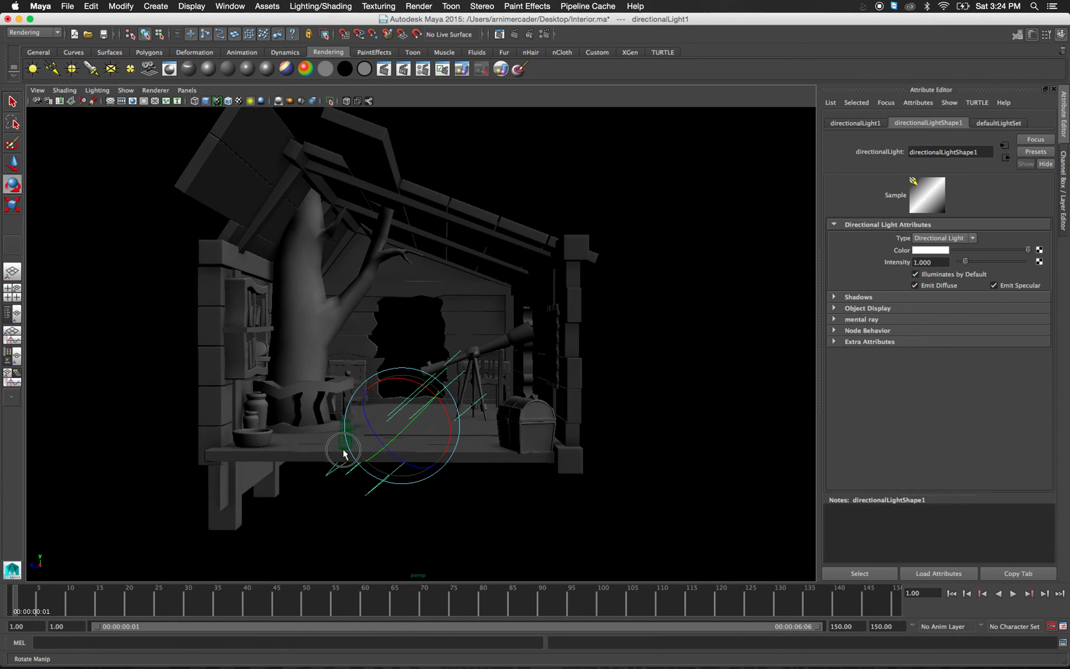
Fine-tune the directional light's angle with a slight additional rotation.
alt+drag(461, 358, 517, 334)
key([)
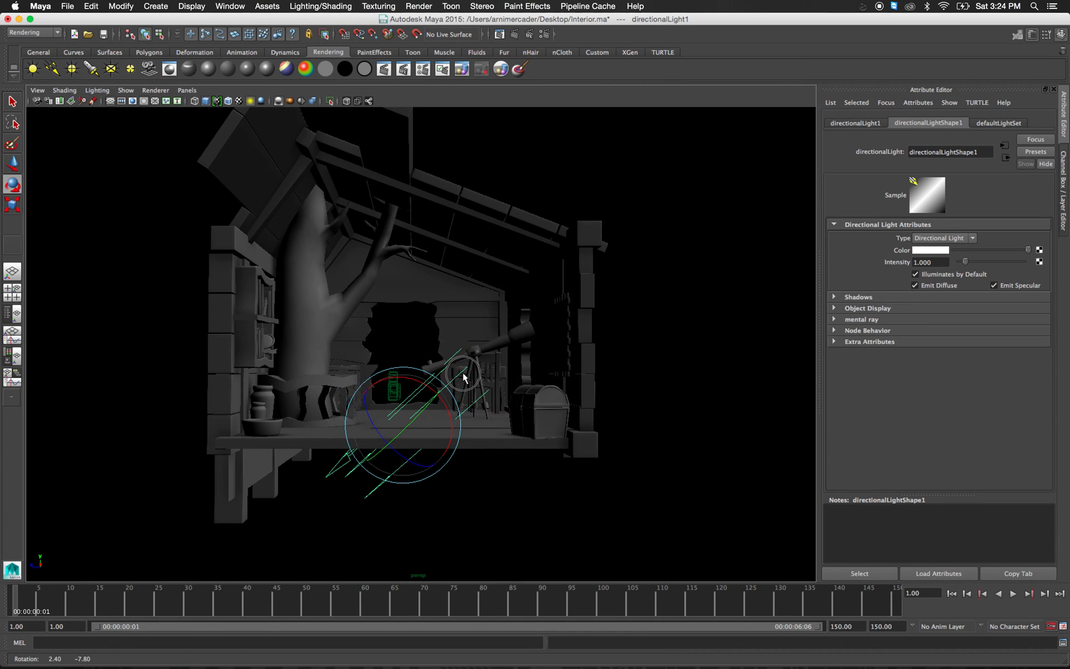
key(q)
key(e)
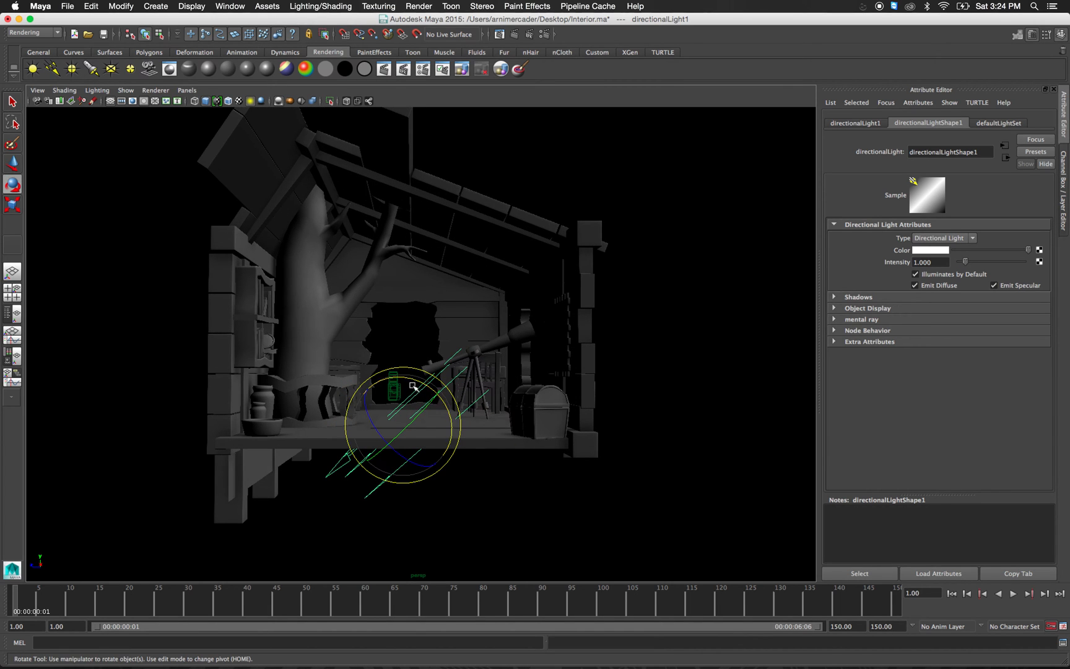
drag(410, 382, 409, 395)
key(q)
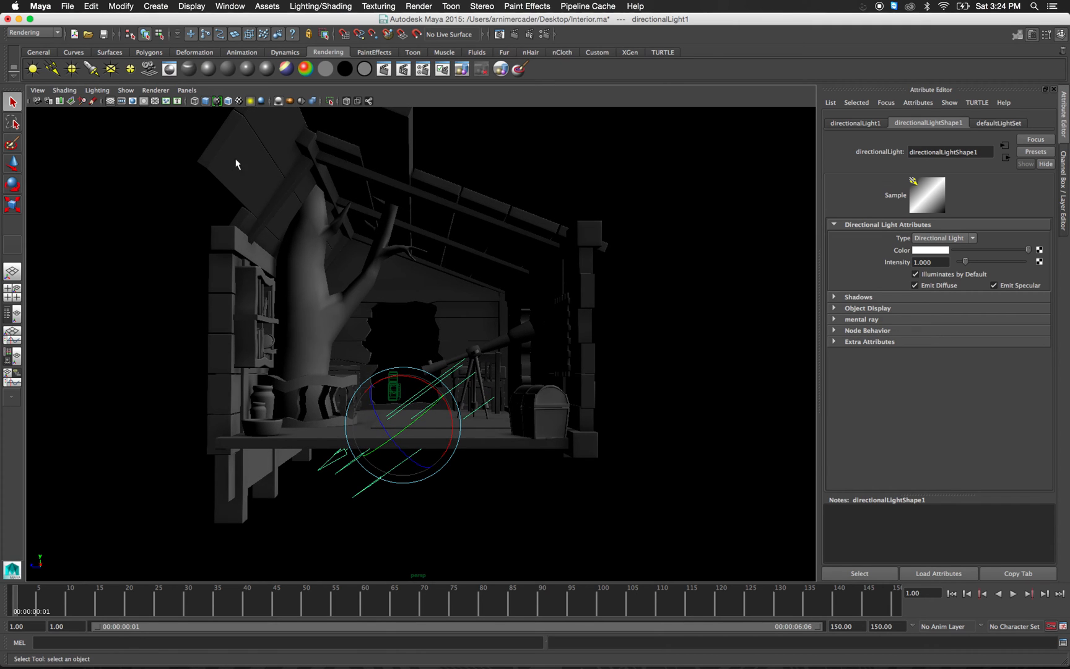
Turn on shadows in the viewport to preview where the directional light falls inside the treehouse.
click(263, 101)
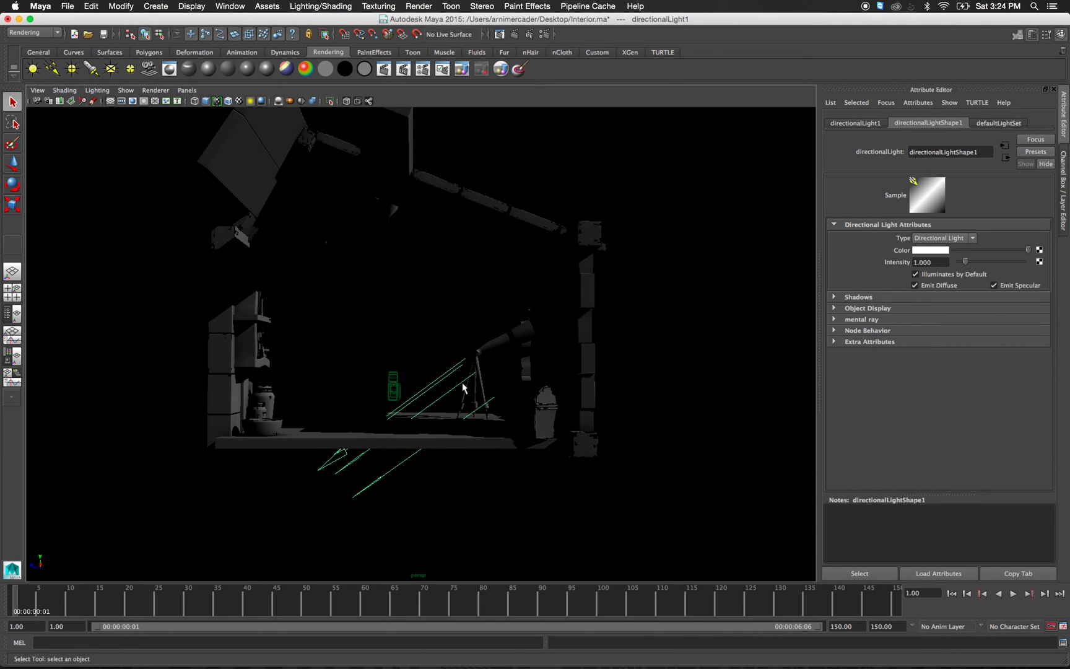
alt+drag(444, 394, 432, 388)
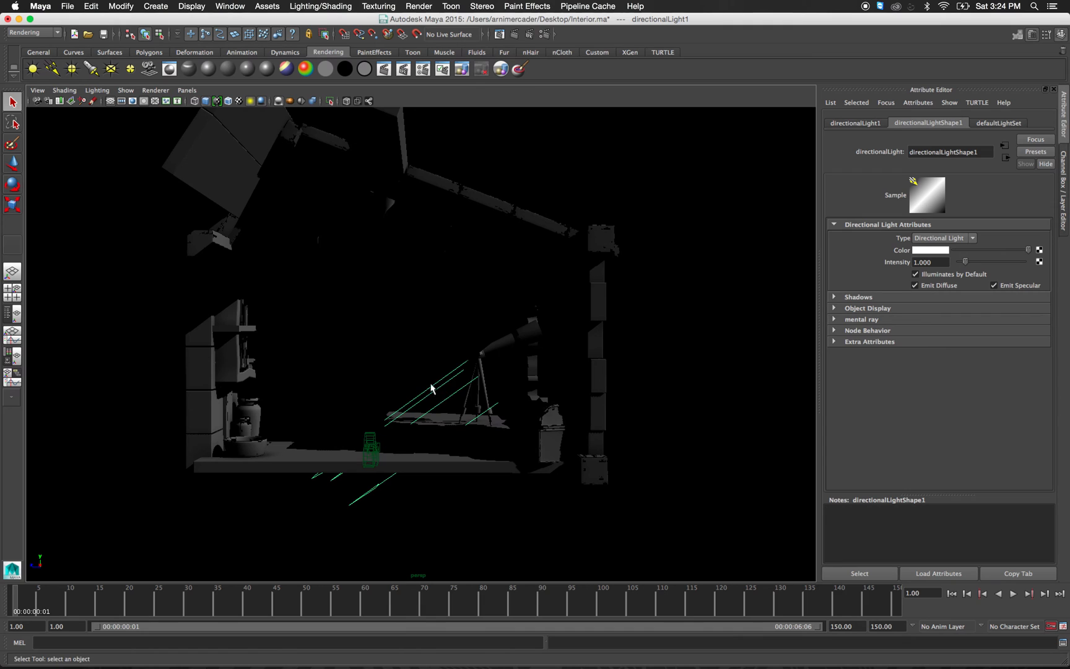
key(e)
Look through the persp1 camera and review the treehouse image in the Render View before closing it.
click(187, 90)
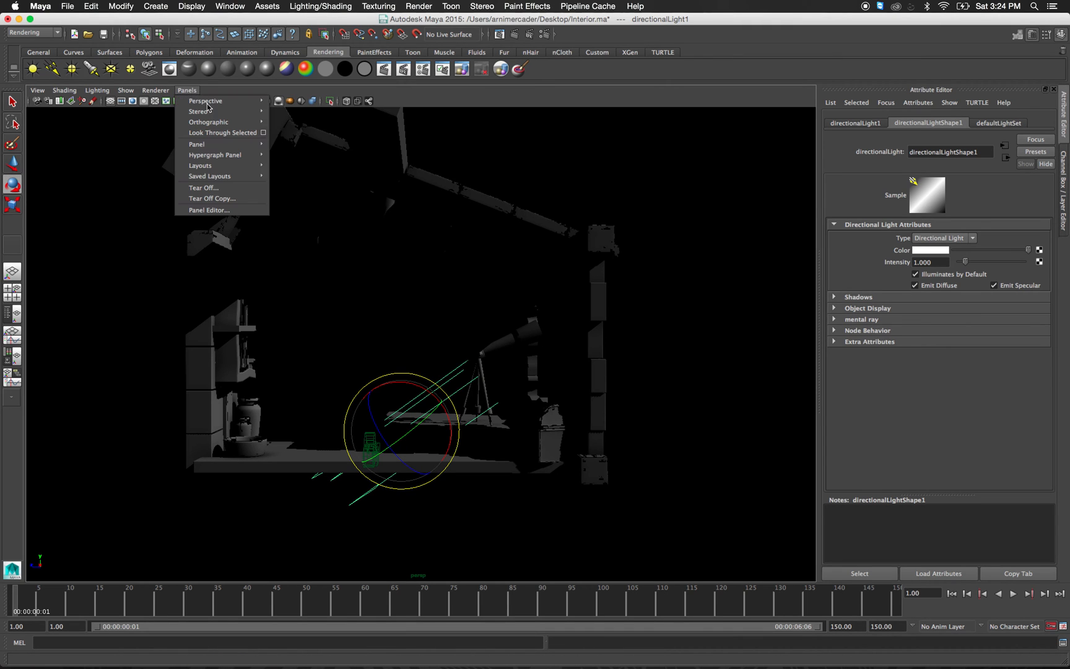
mouse_move(209, 101)
click(291, 112)
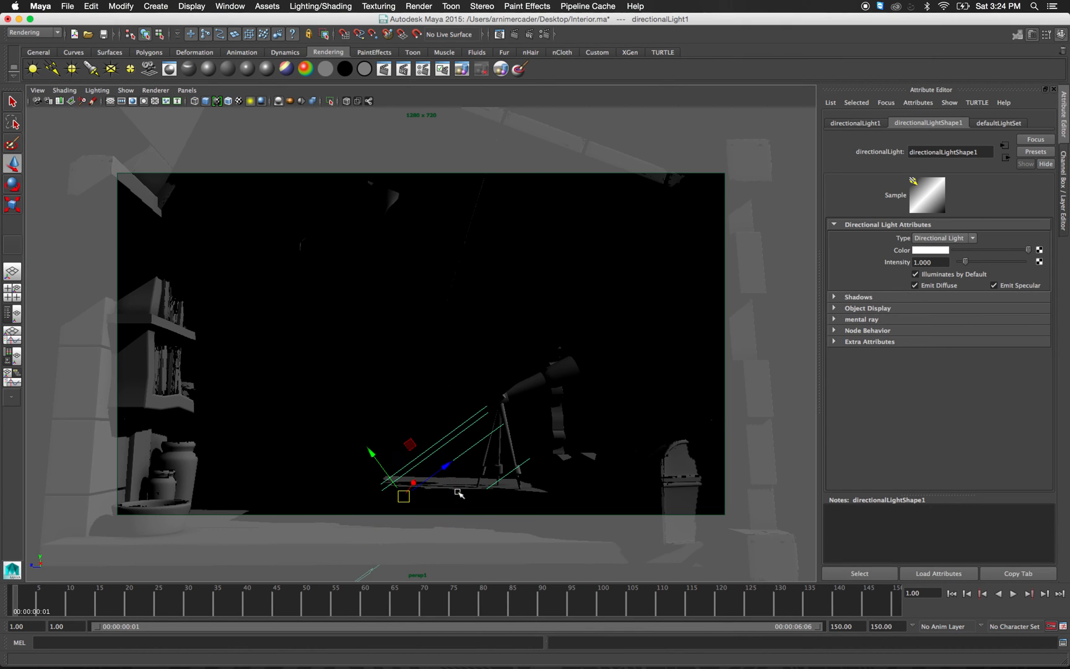
click(499, 34)
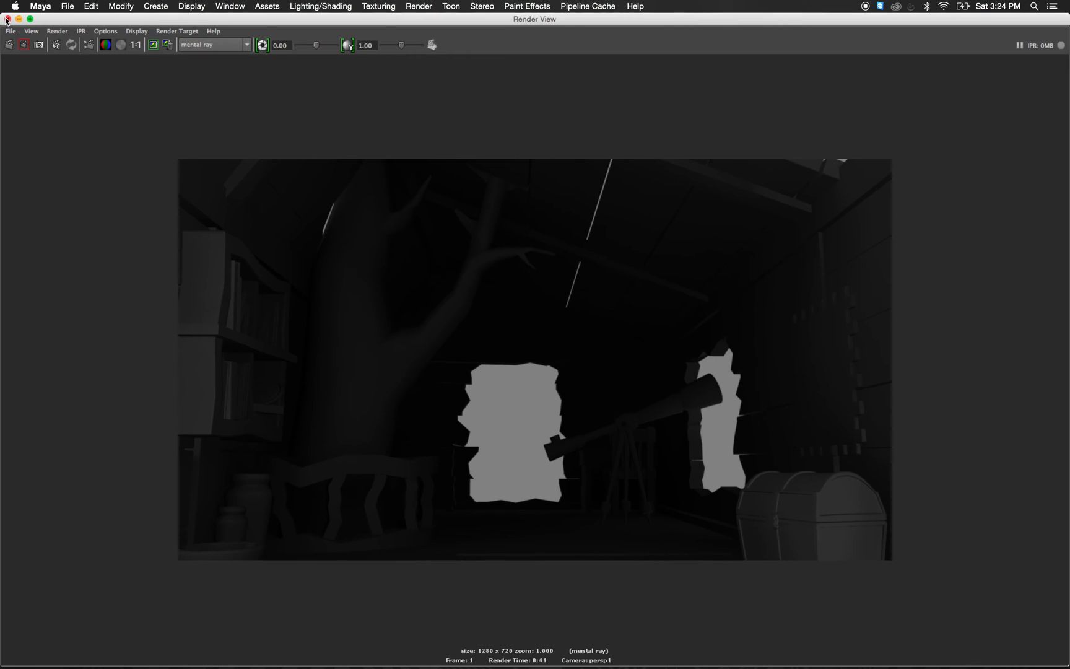
click(7, 19)
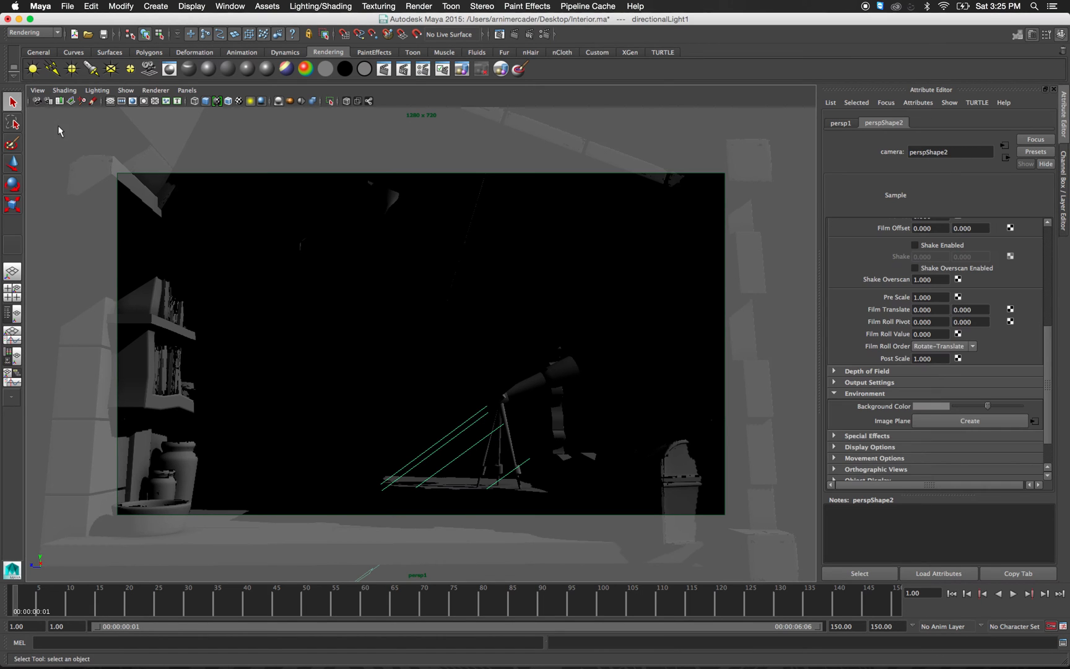
Set the persp1 camera's gate mask opacity to 1 and its gate mask color to black.
scroll(899, 346, down, 3)
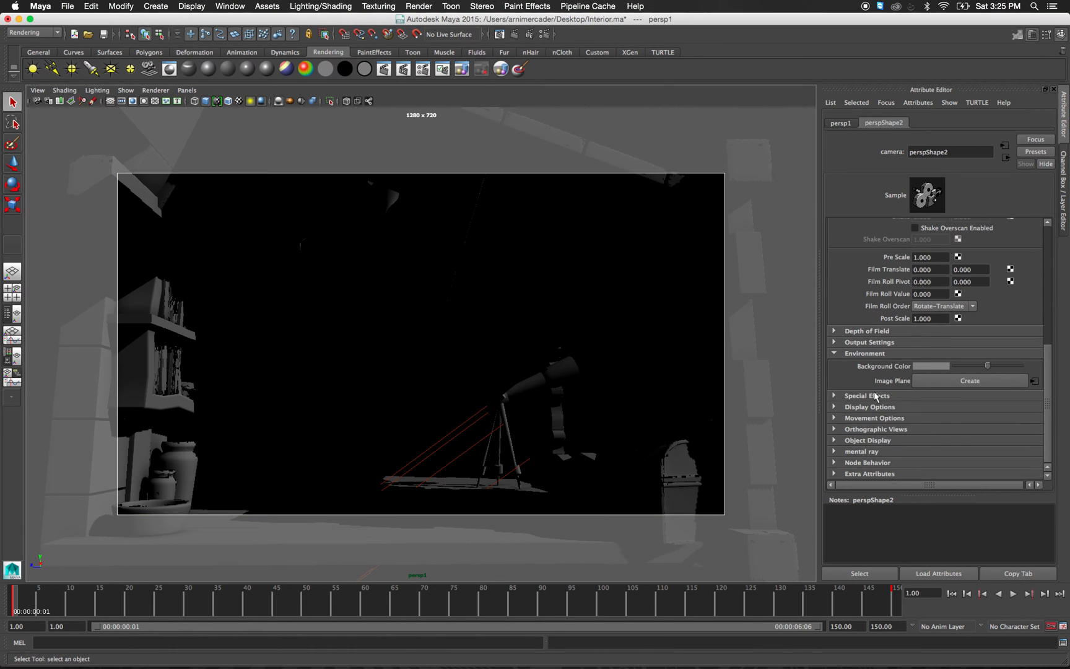
click(874, 406)
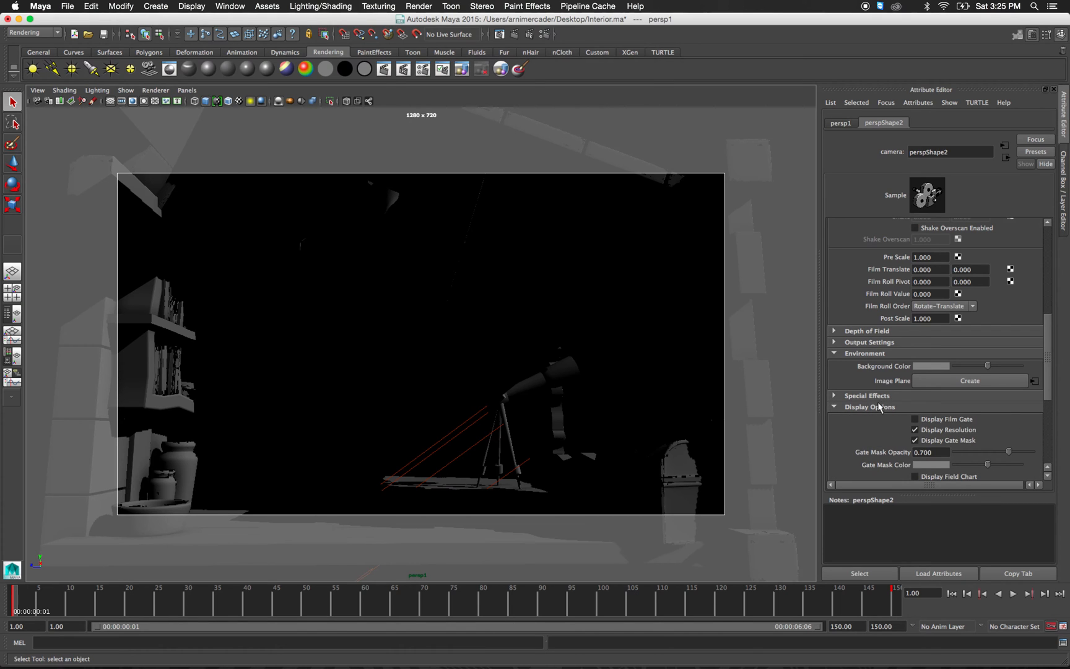
scroll(909, 391, down, 2)
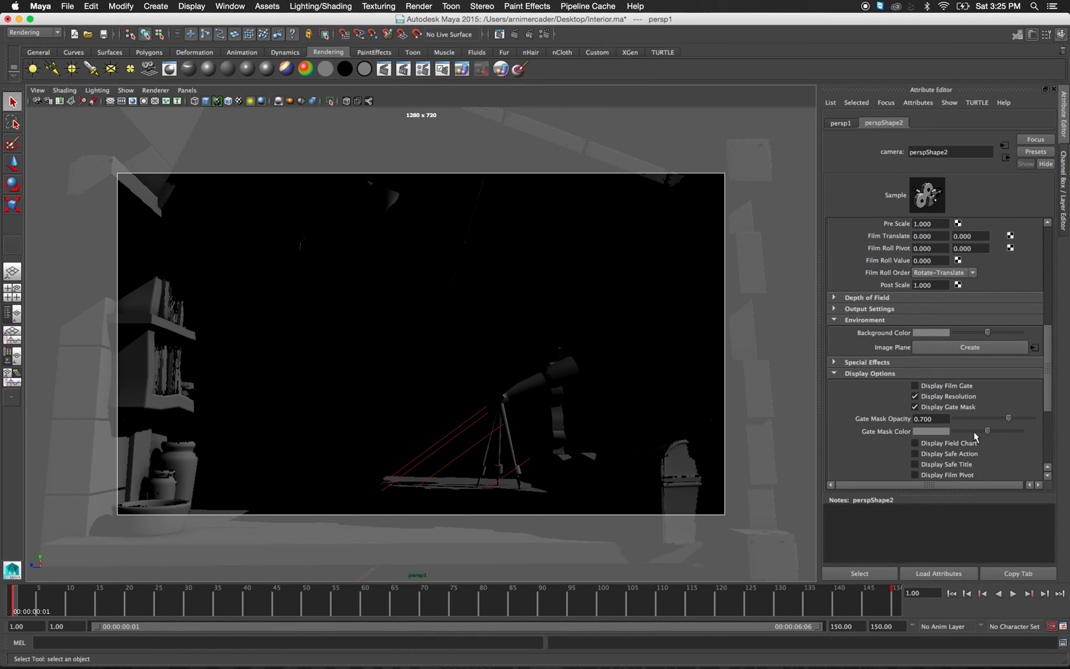
drag(986, 430, 1031, 418)
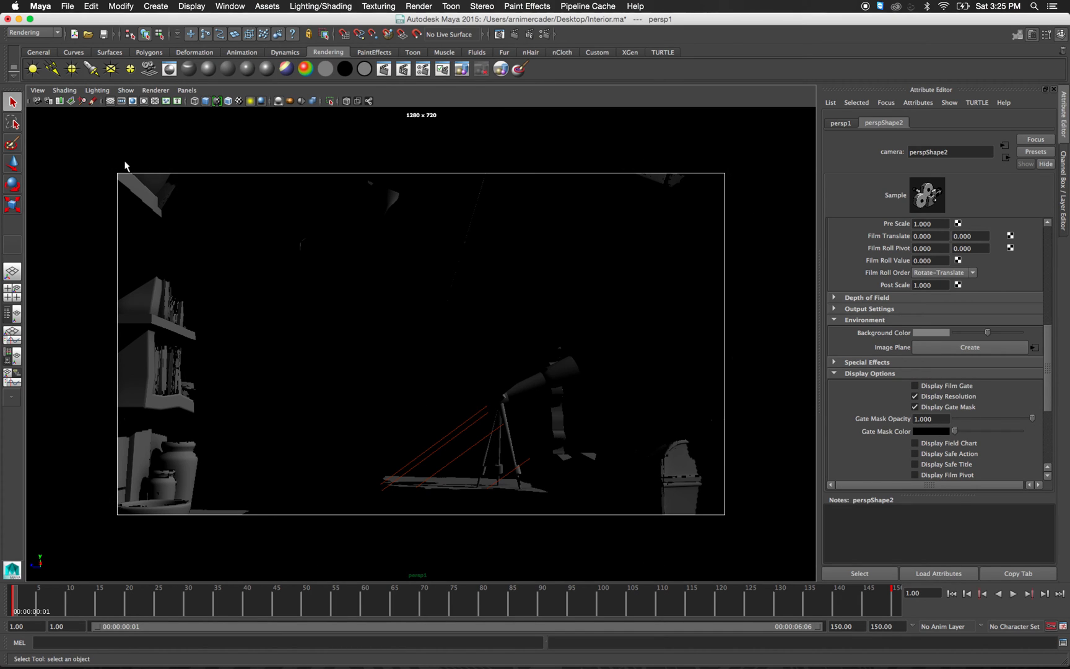
Rotate the directional light so it casts a patch of light on the floor beneath the telescope.
click(461, 454)
key(e)
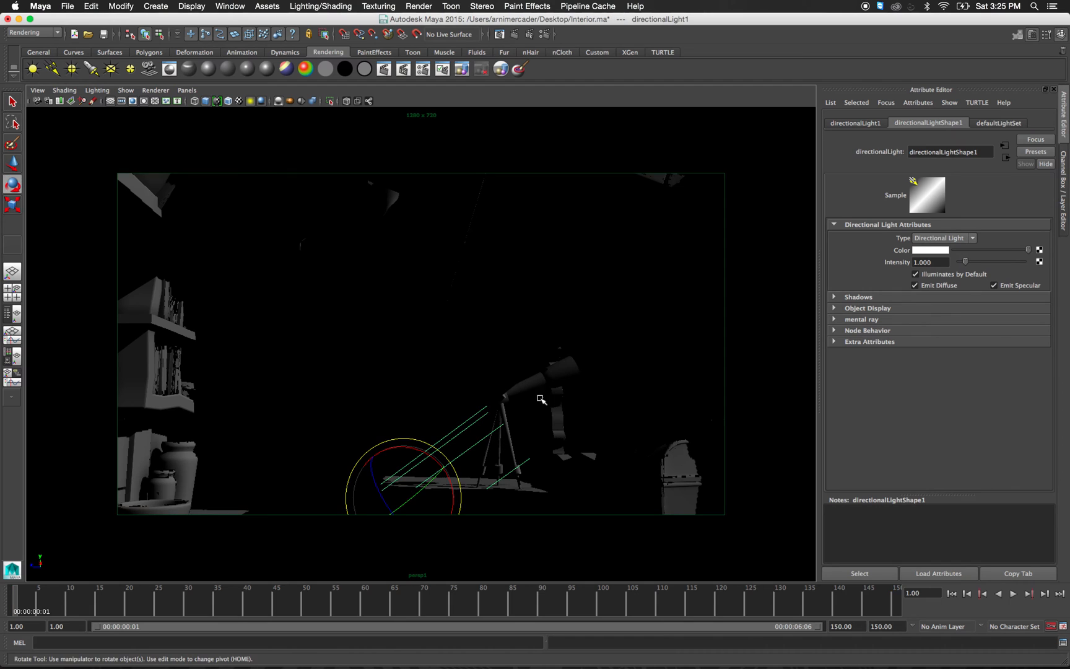
mouse_move(426, 449)
mouse_down()
mouse_move(416, 447)
mouse_move(444, 468)
mouse_move(409, 477)
mouse_move(419, 449)
mouse_up()
key(q)
key(e)
key(q)
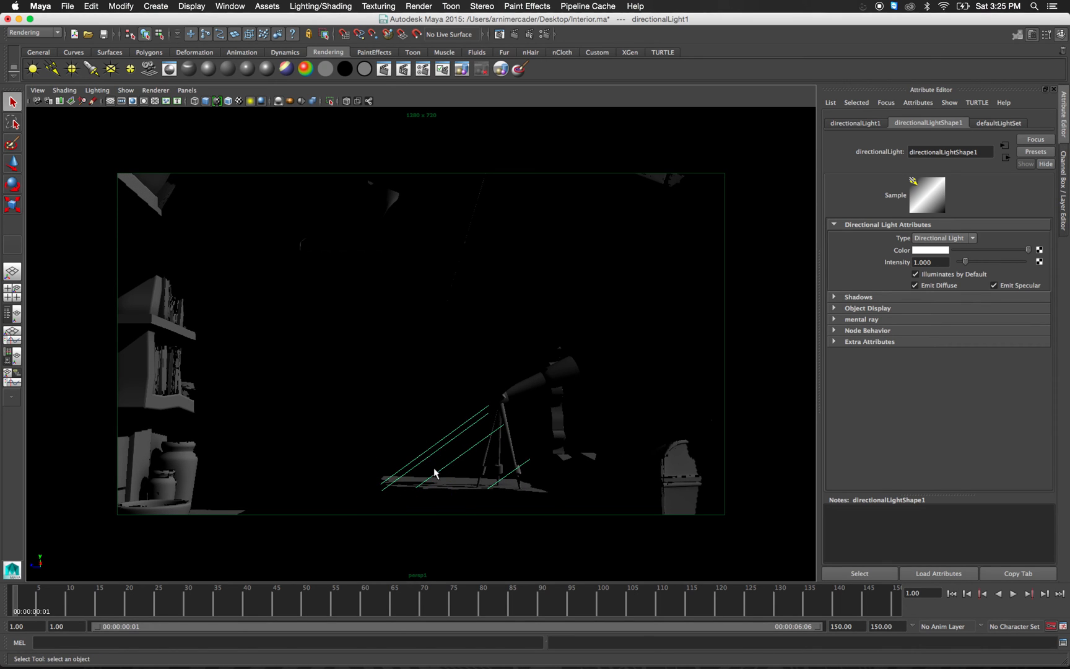
key(e)
mouse_move(420, 490)
mouse_down()
mouse_move(411, 505)
mouse_move(420, 485)
mouse_move(414, 496)
mouse_up()
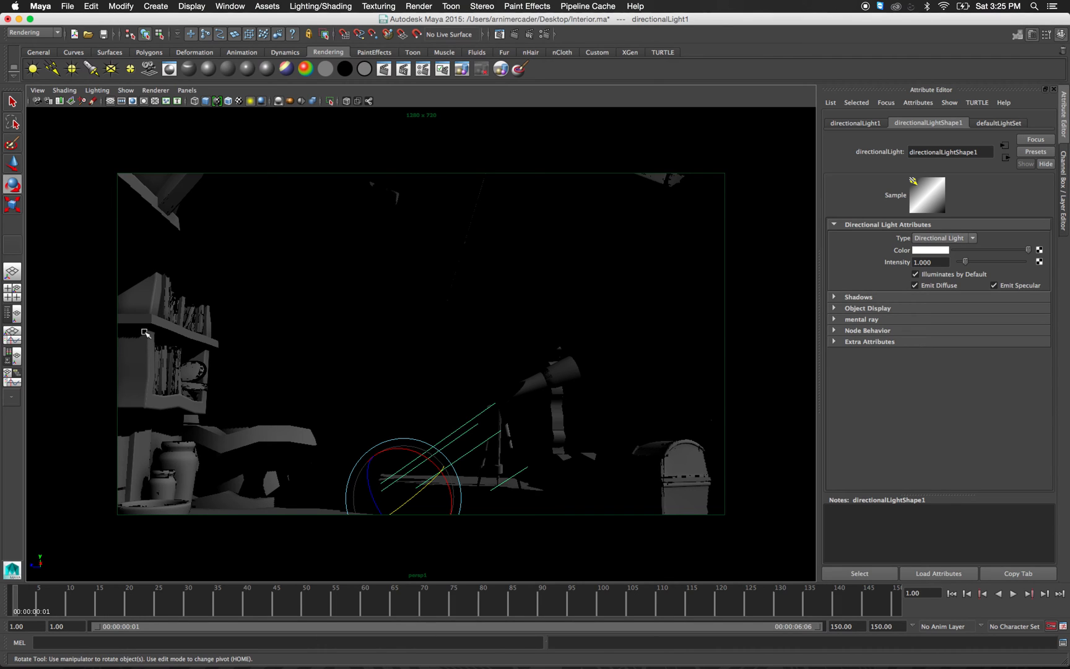
drag(413, 496, 433, 474)
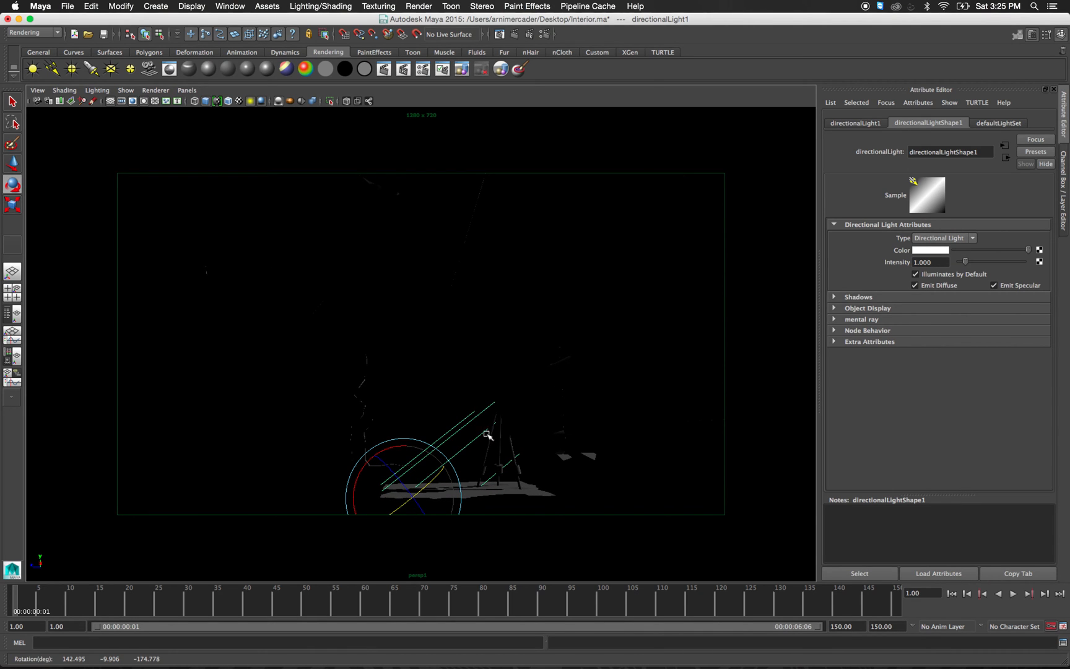
key(q)
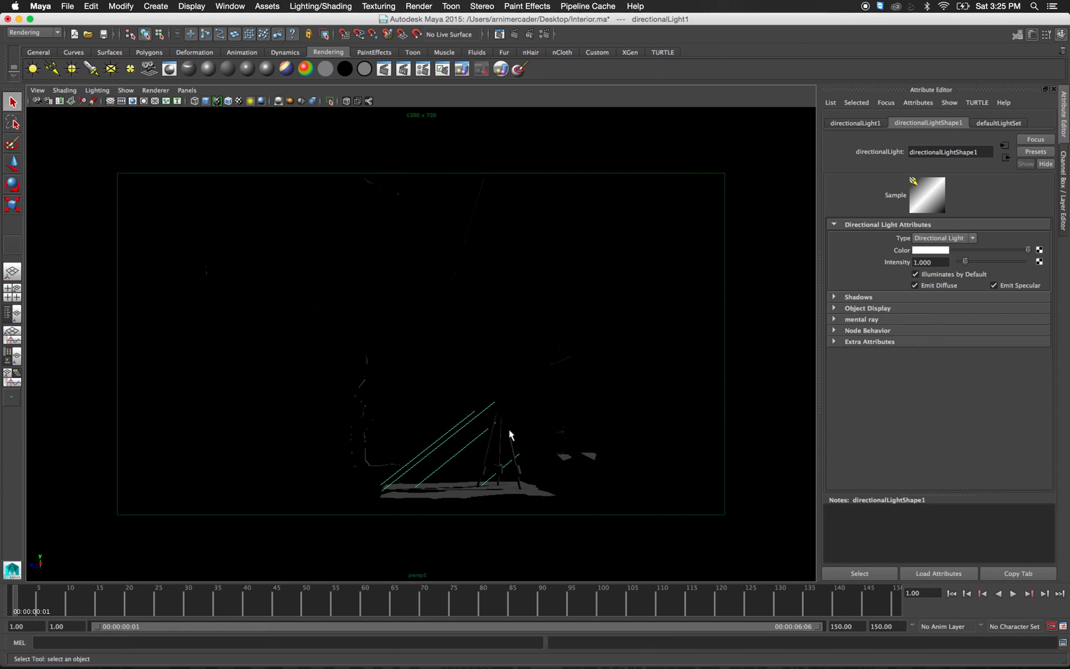
Set the directional light's raytrace shadow Light Angle to 1 and Shadow Rays to 8.
click(864, 296)
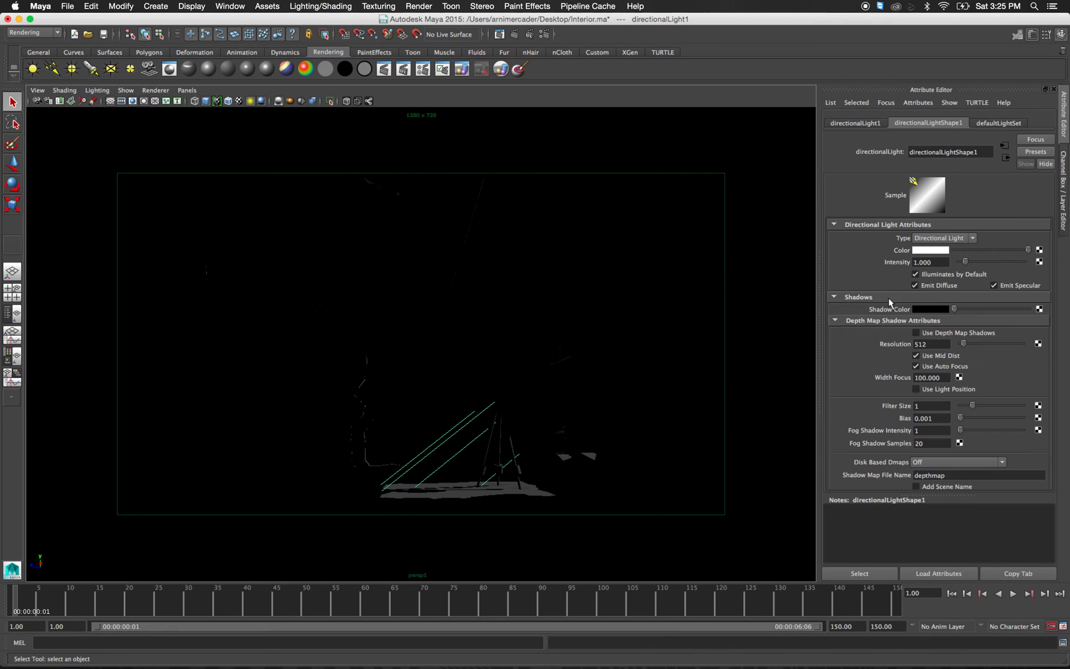
scroll(919, 400, down, 2)
scroll(919, 400, down, 4)
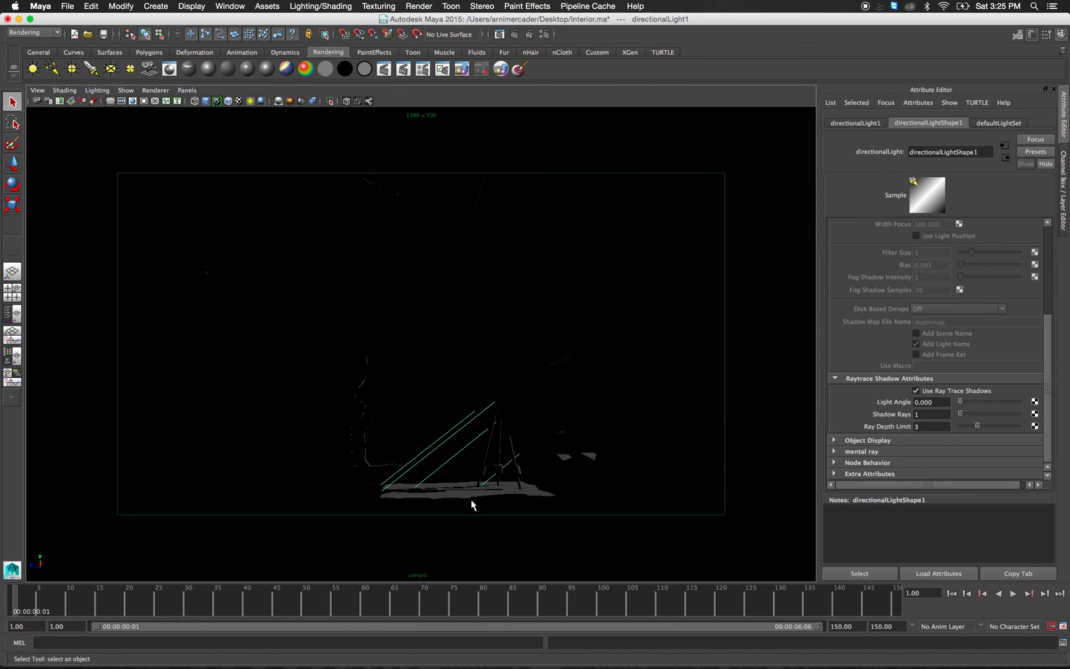
click(941, 402)
text(1)
key(Tab)
text(8)
key(Return)
Render the persp1 view and examine the softness and grain of the shadow edges on the floor up close.
click(500, 34)
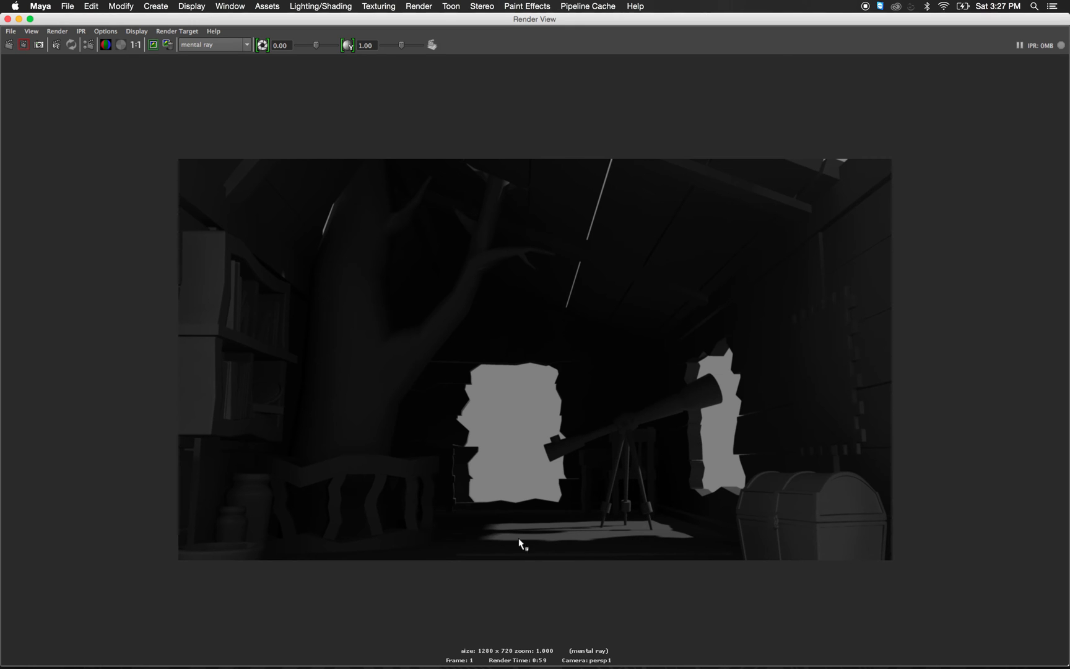
scroll(508, 543, up, 3)
scroll(493, 540, up, 6)
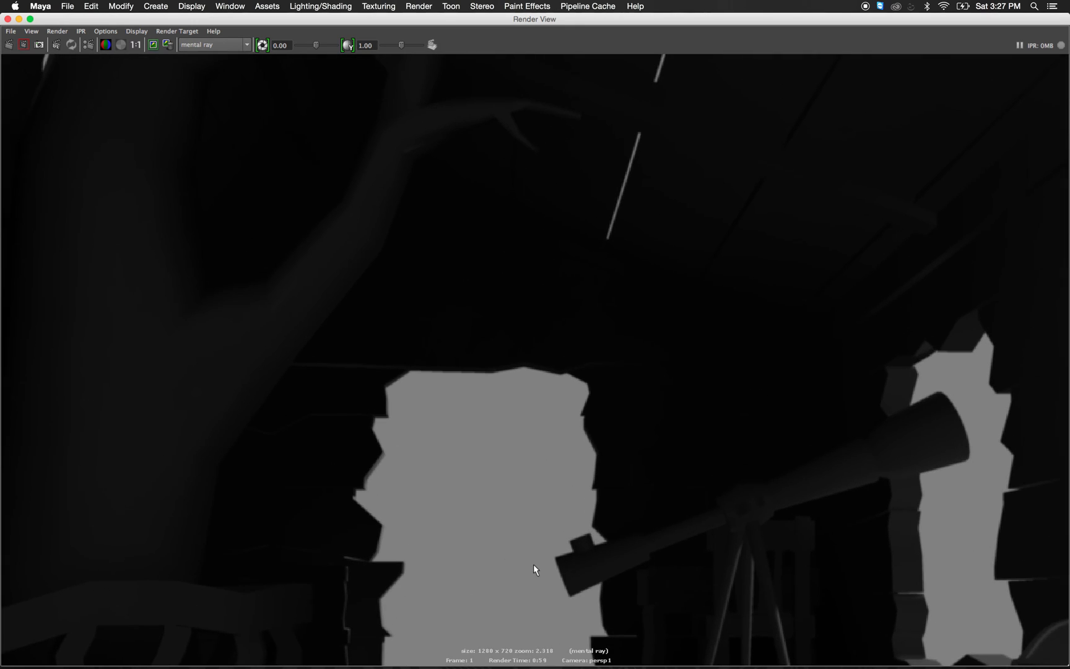
scroll(486, 504, up, 8)
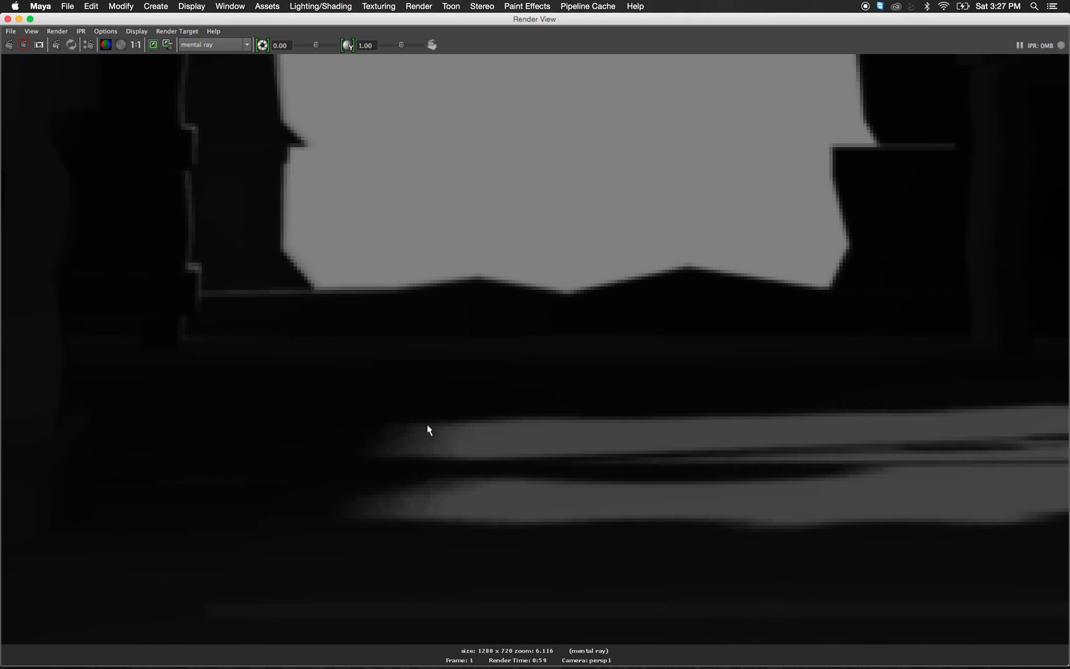
scroll(443, 438, down, 8)
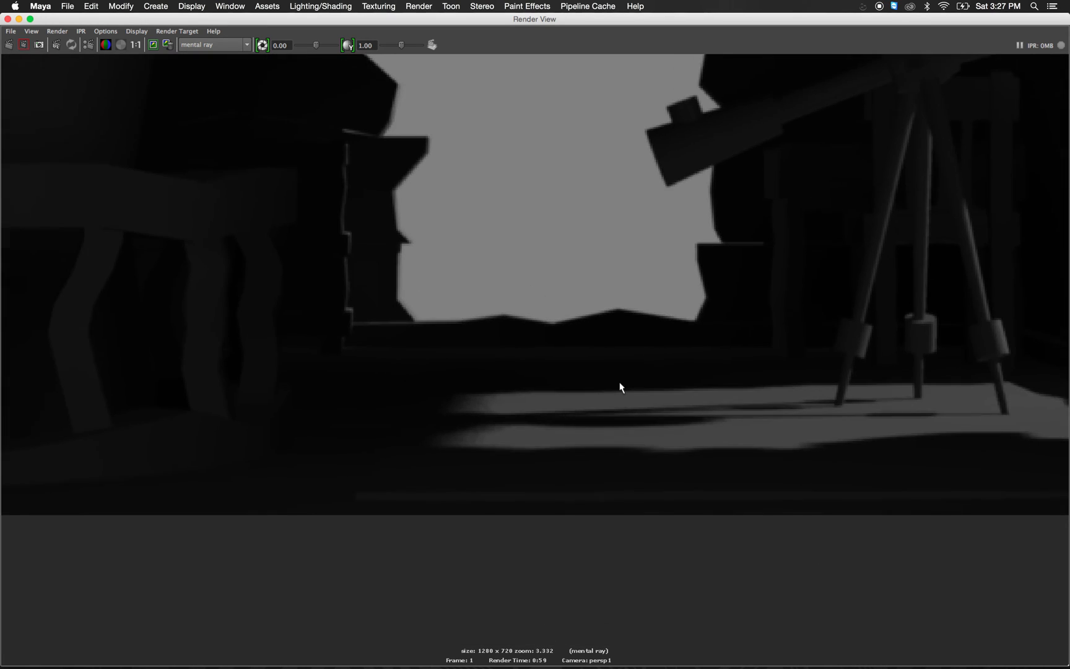
alt+middle_drag(539, 406, 505, 499)
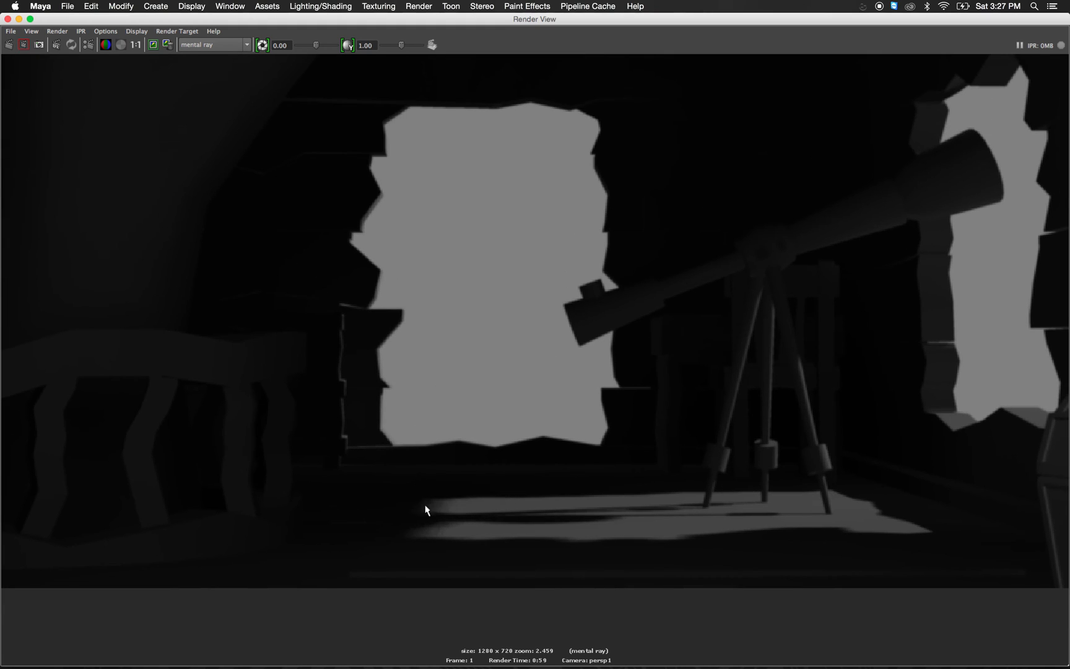
click(18, 19)
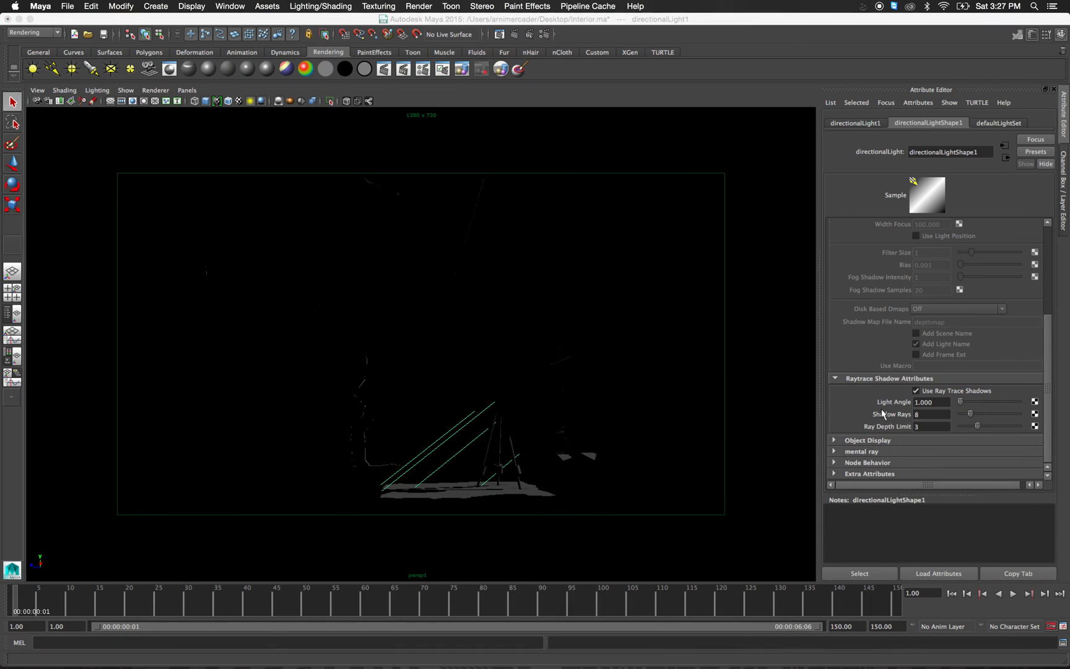
Review the render in a resized Render View beside the light's Light Angle and Shadow Rays settings, then close it.
click(925, 414)
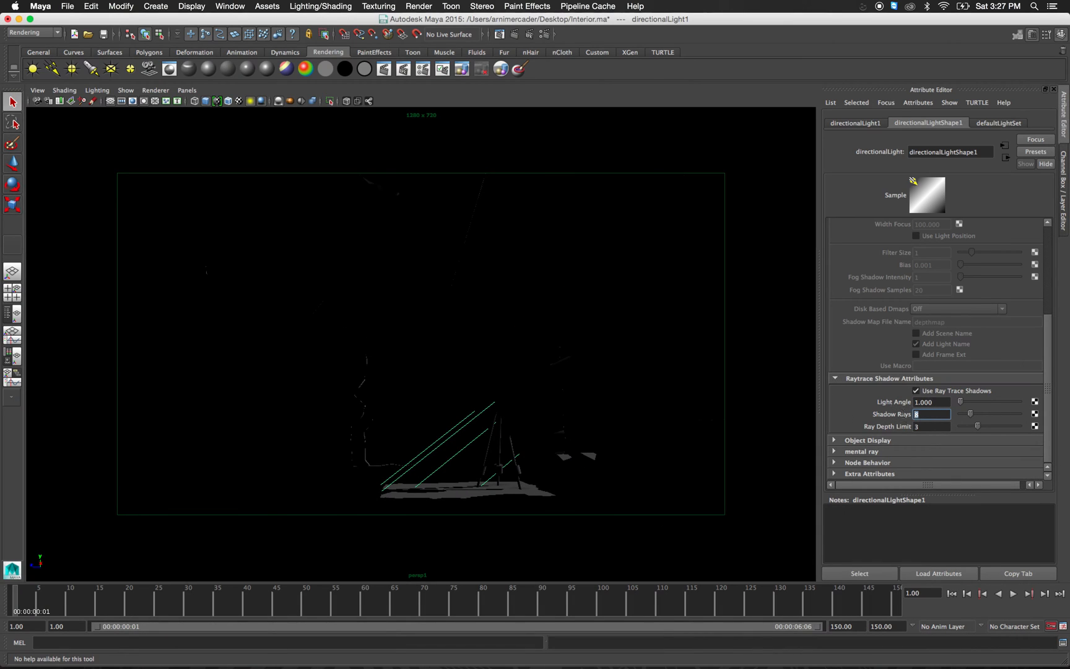
click(938, 401)
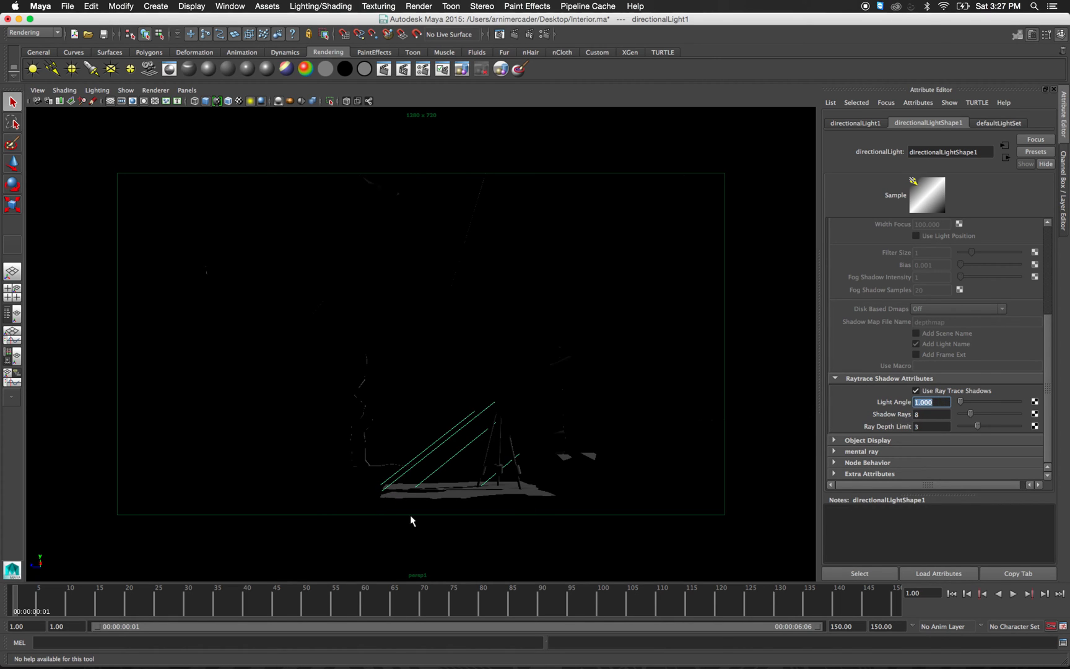
click(924, 414)
click(498, 34)
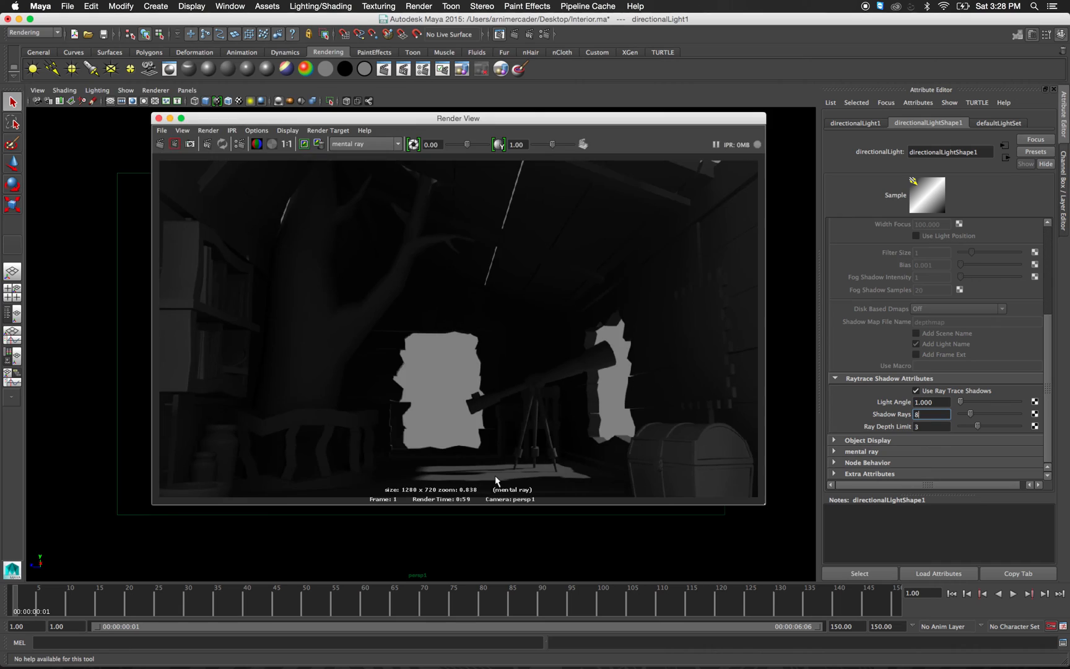
drag(257, 18, 453, 51)
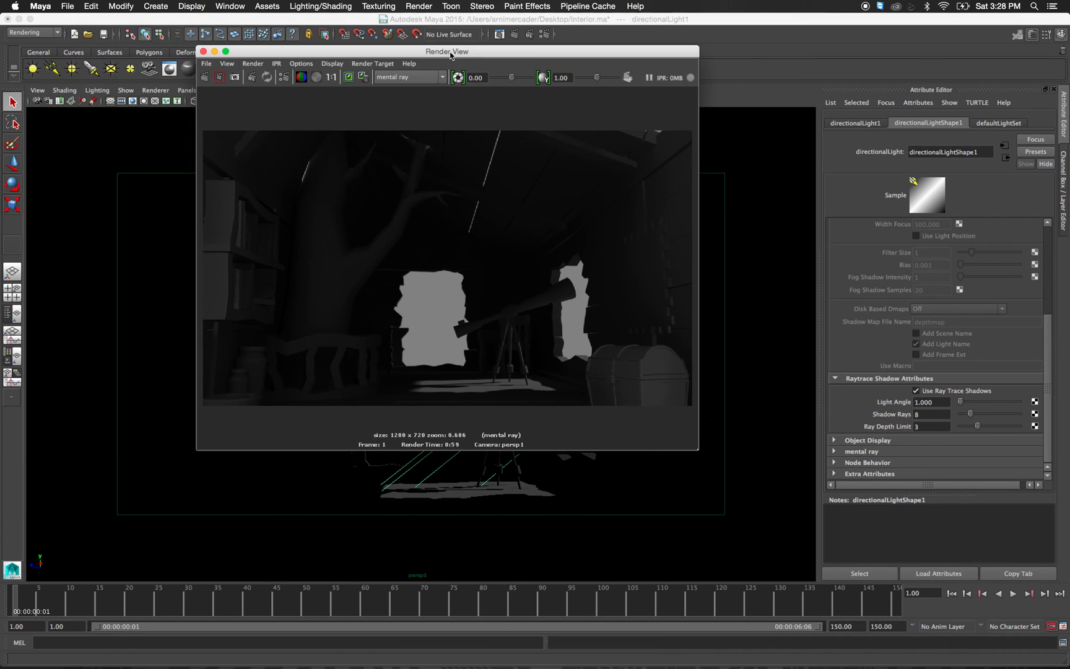
drag(702, 451, 932, 588)
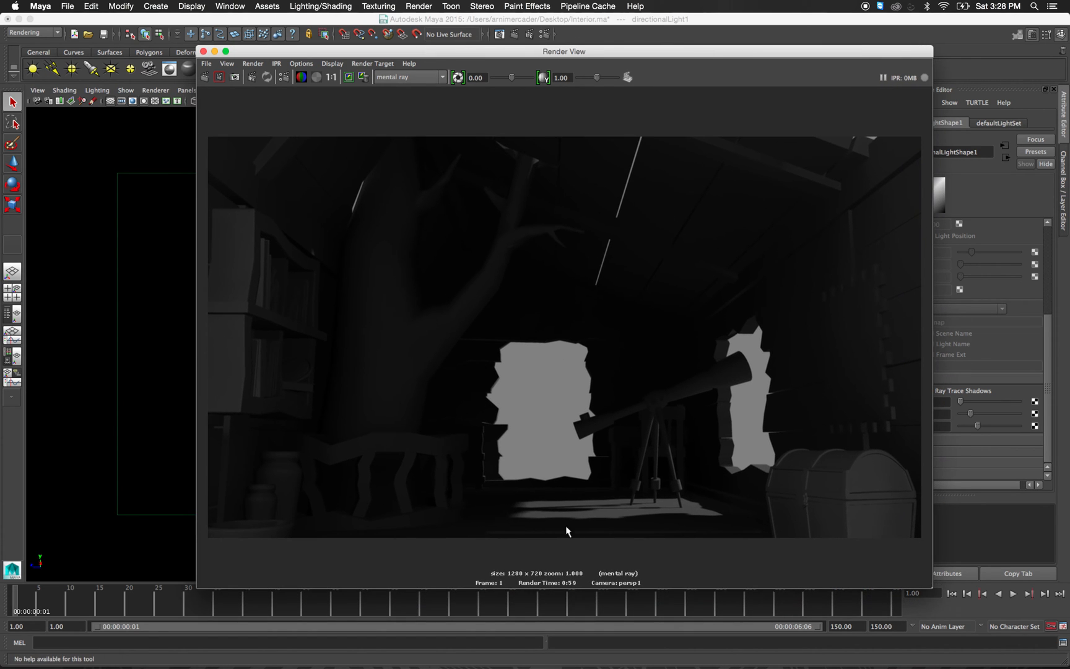
drag(647, 51, 497, 60)
click(926, 413)
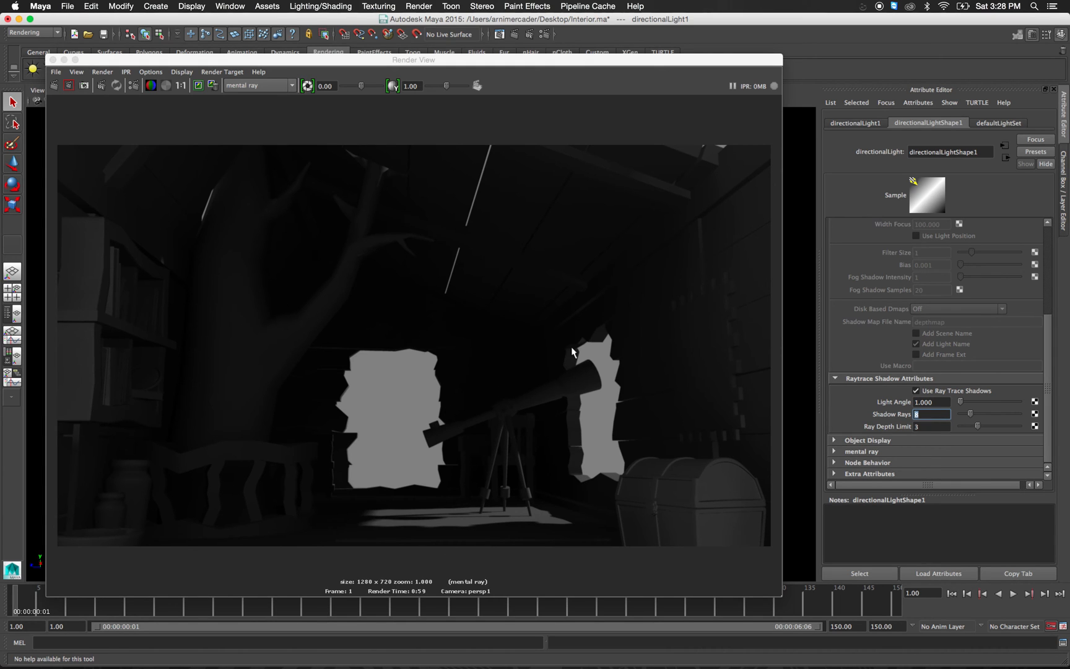
click(64, 60)
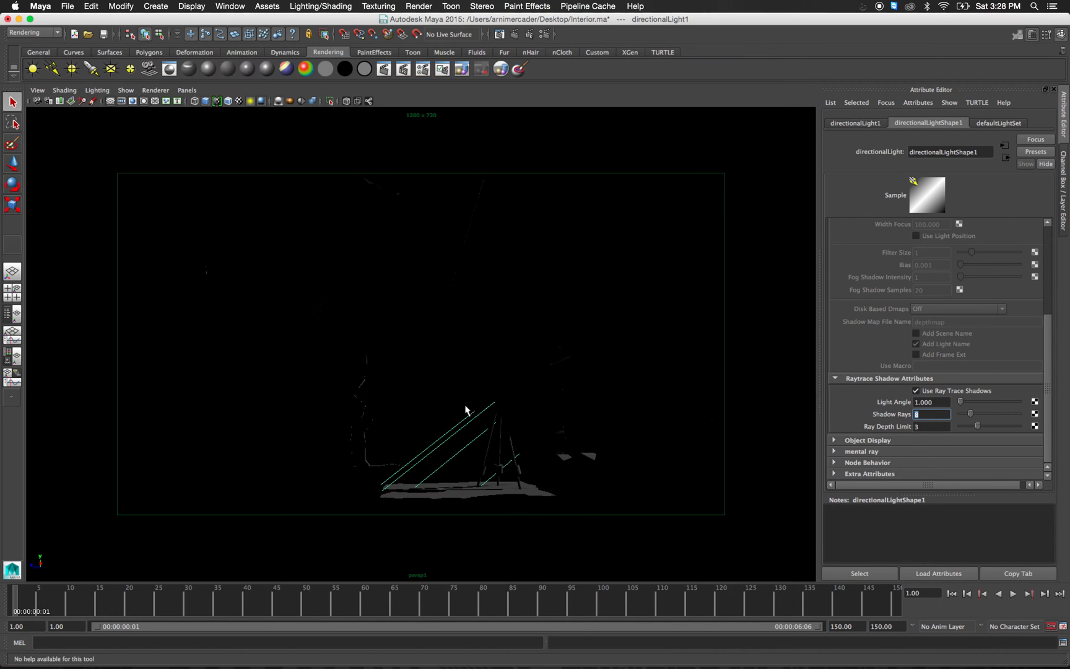
Duplicate the directional light, rotate the copy to a different direction and move it above the original.
click(449, 435)
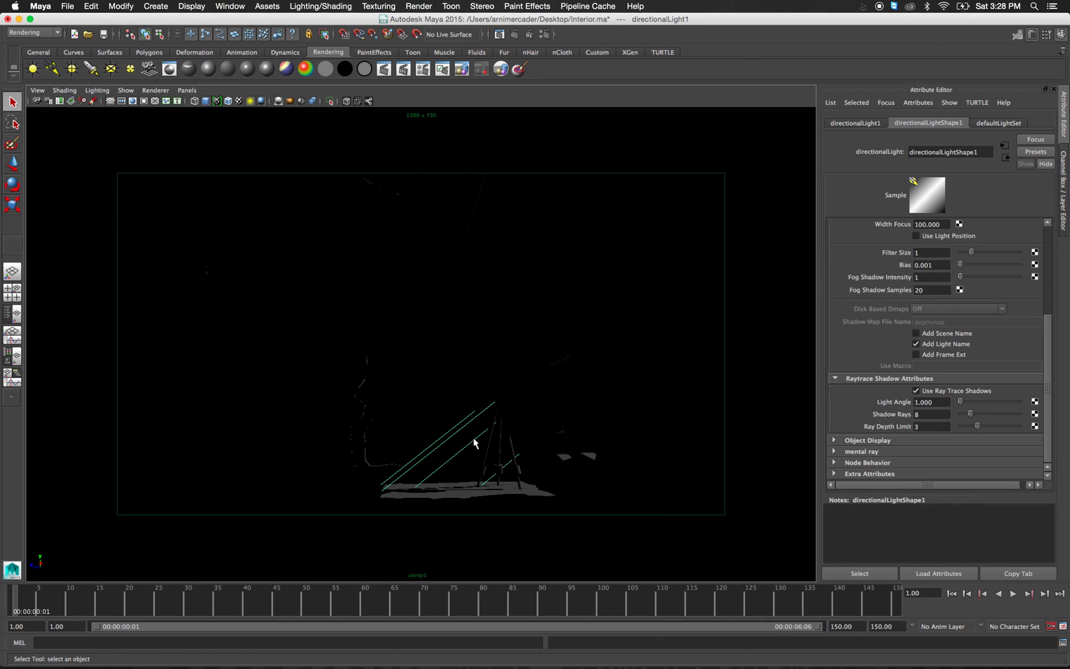
key(ctrl+d)
key(e)
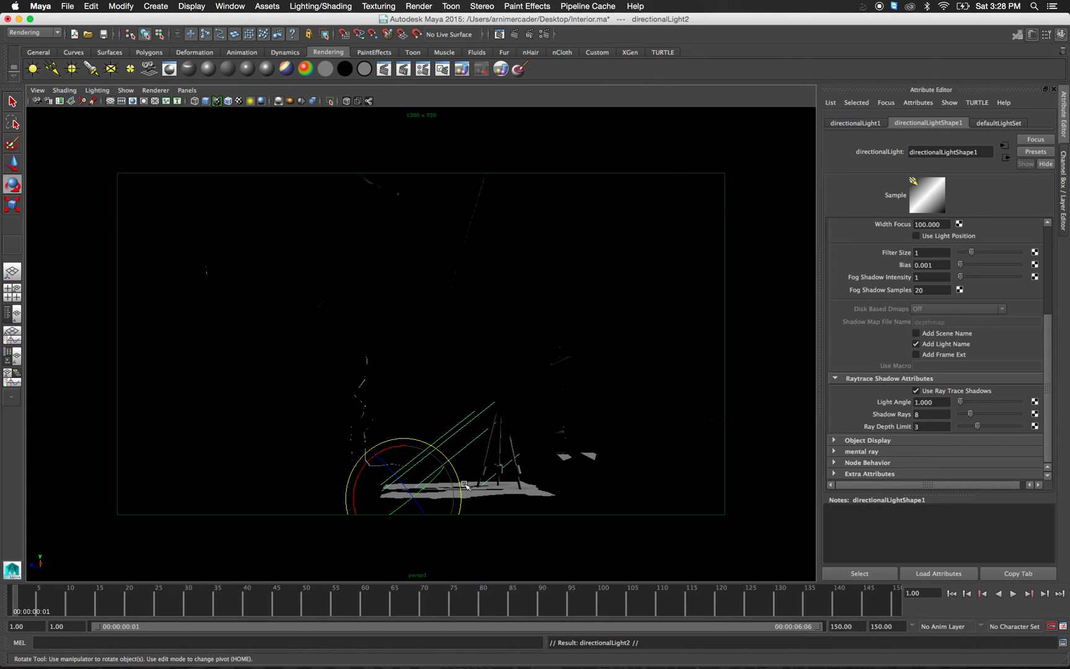
drag(440, 461, 413, 405)
key(w)
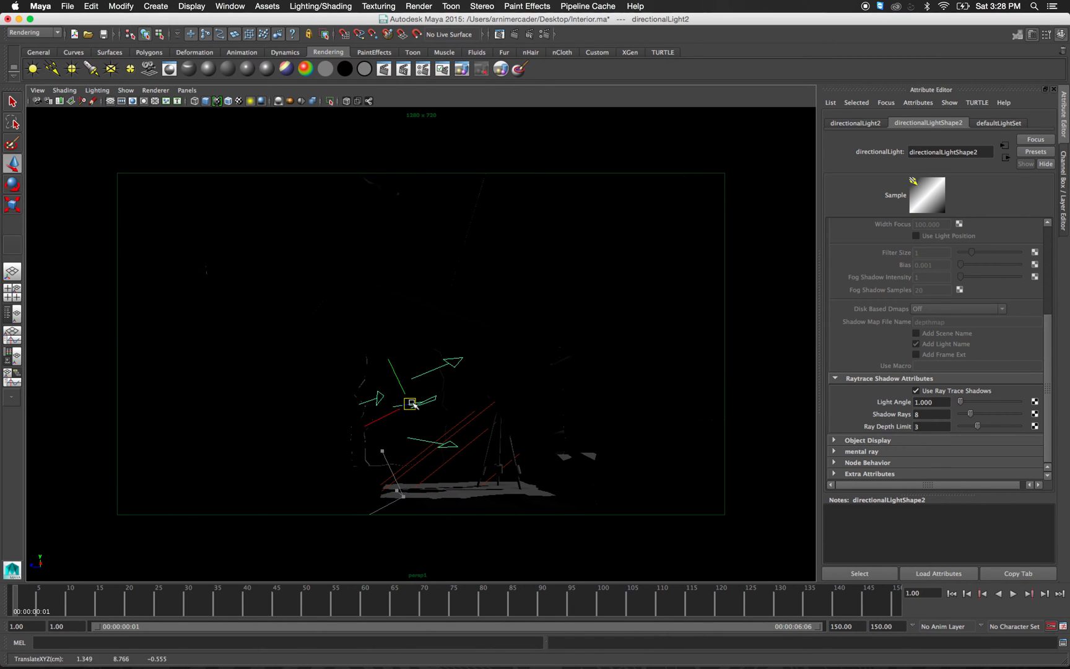
key(q)
Switch back to the perspective view and show the duplicated light from outside the treehouse.
key(space)
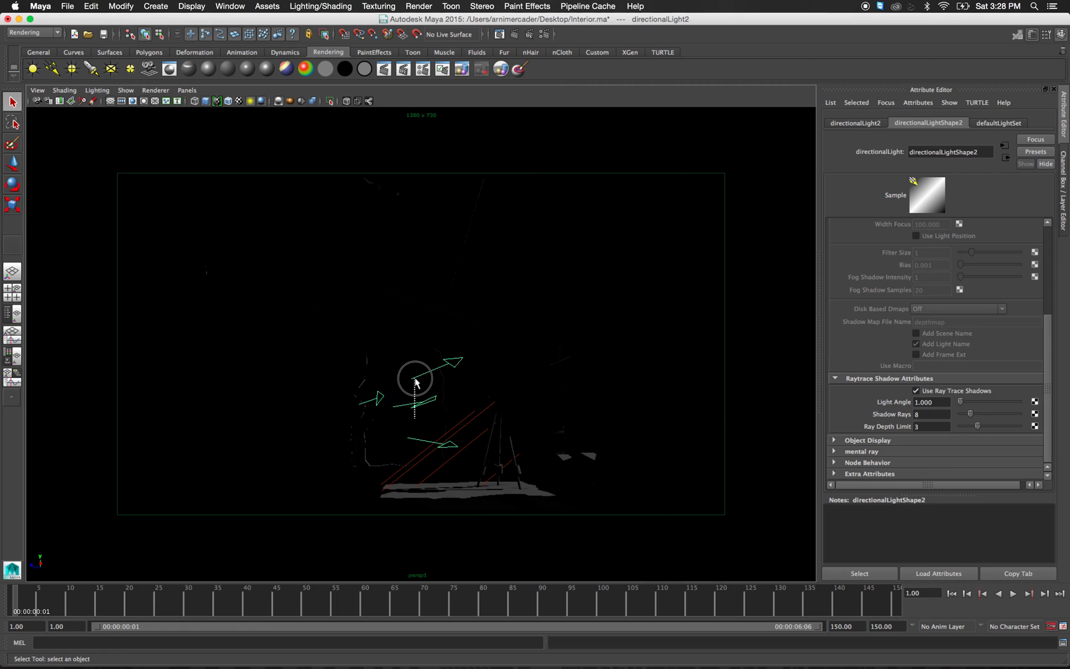
click(187, 90)
click(291, 100)
alt+drag(490, 359, 473, 368)
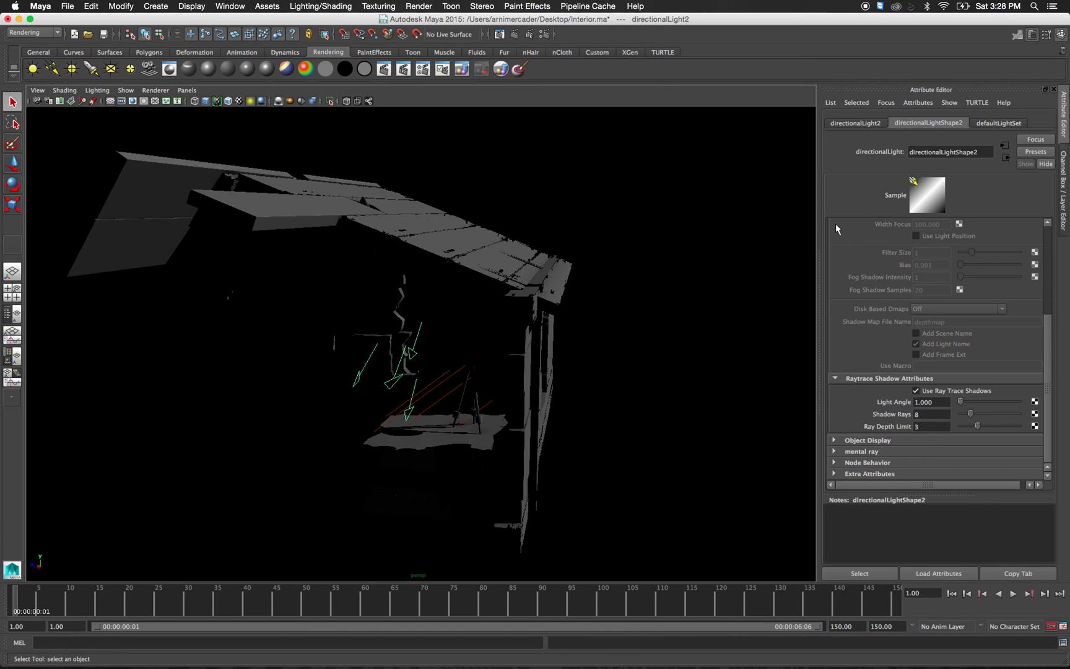
Change the duplicated directional light's type to Point Light.
scroll(917, 355, up, 5)
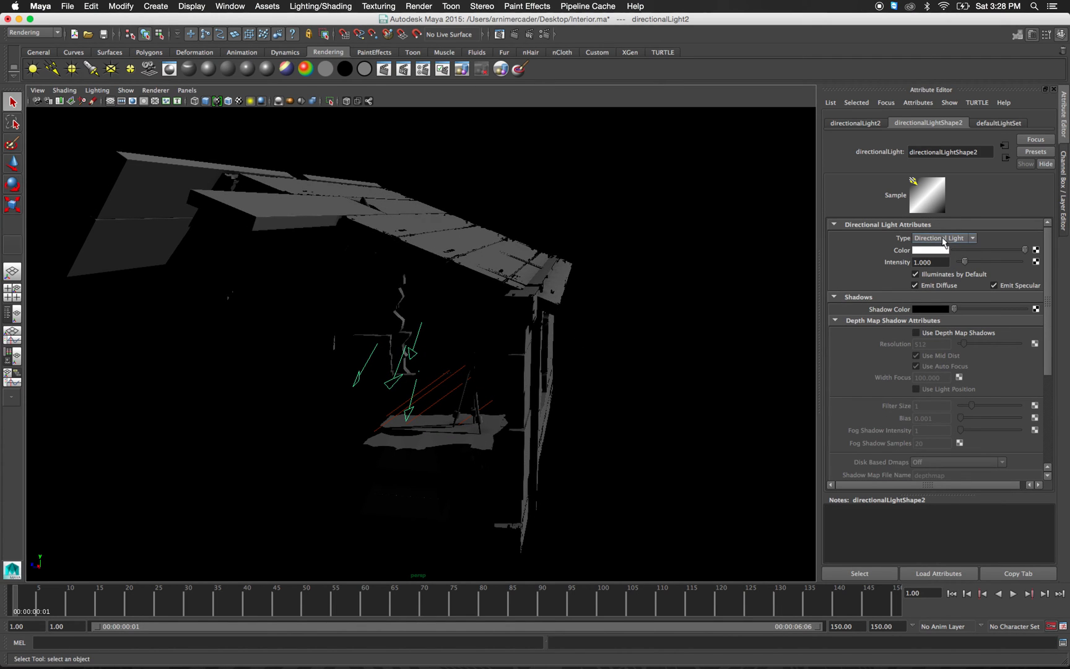
click(941, 239)
click(935, 270)
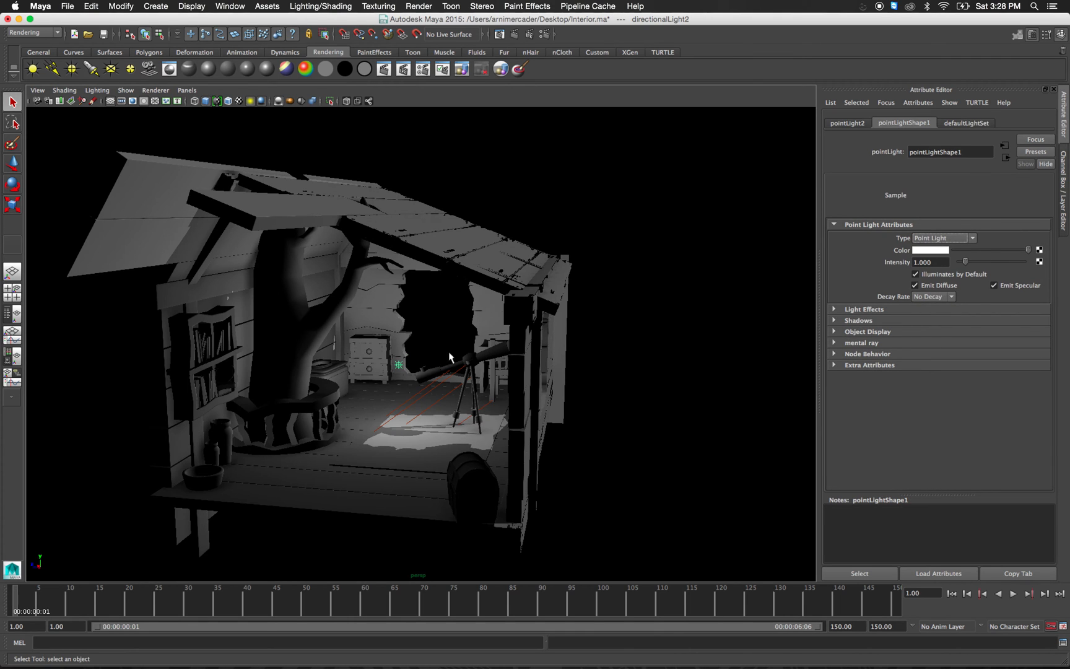
Move the point light to the jagged window opening in the treehouse's back wall.
mouse_move(431, 342)
alt+mouse_down()
mouse_move(449, 341)
mouse_move(396, 362)
mouse_move(366, 360)
mouse_move(421, 356)
alt+mouse_up()
key(w)
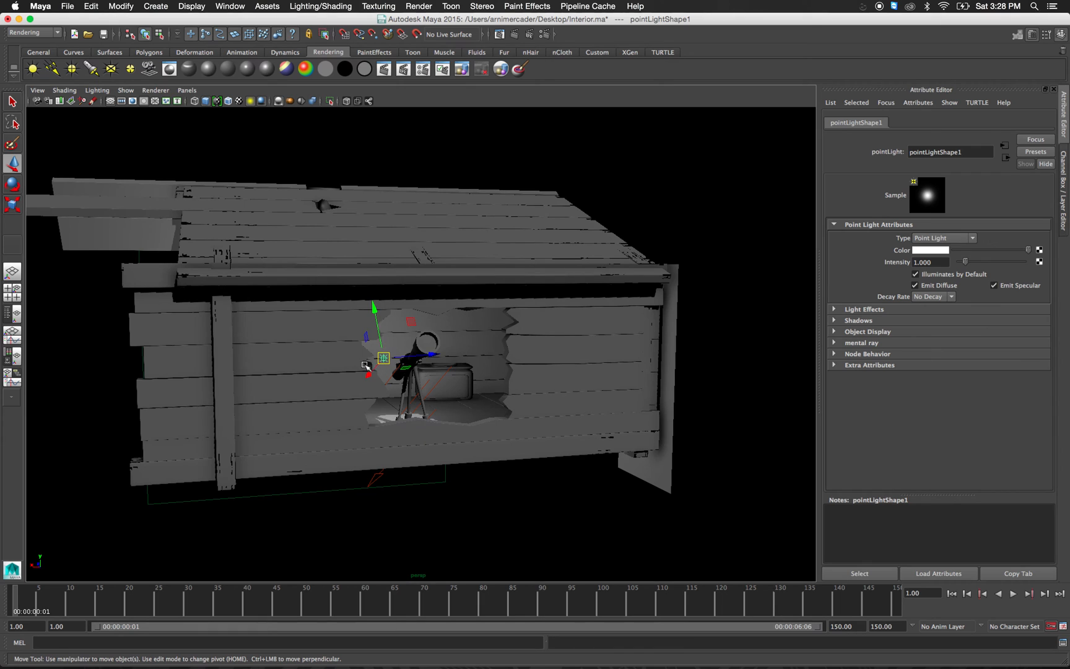
alt+drag(515, 344, 480, 396)
drag(557, 412, 539, 419)
alt+drag(461, 409, 544, 367)
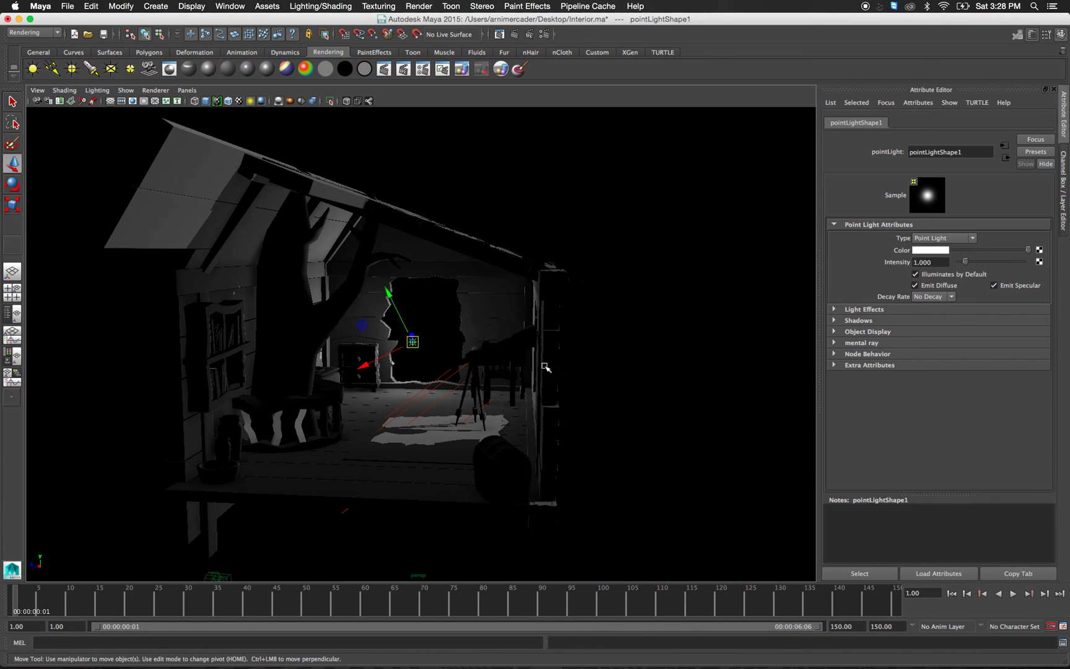
drag(430, 330, 423, 331)
alt+drag(417, 374, 489, 374)
alt+middle_drag(387, 378, 467, 381)
alt+drag(466, 380, 529, 427)
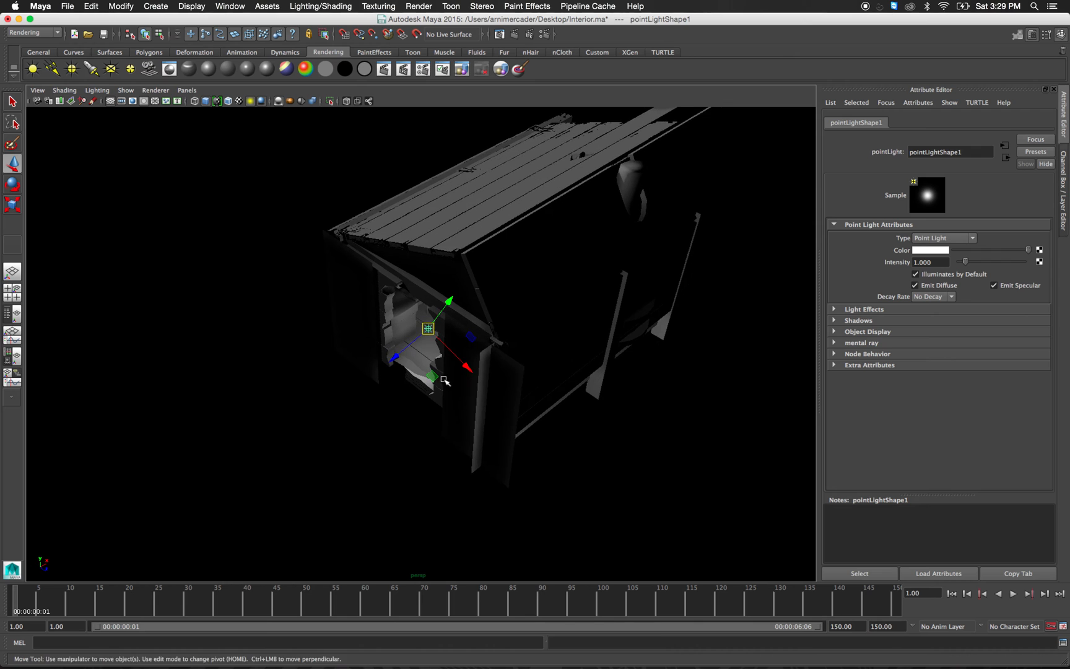
scroll(442, 382, up, 5)
alt+drag(436, 351, 439, 382)
scroll(392, 393, down, 6)
scroll(440, 372, down, 5)
key(q)
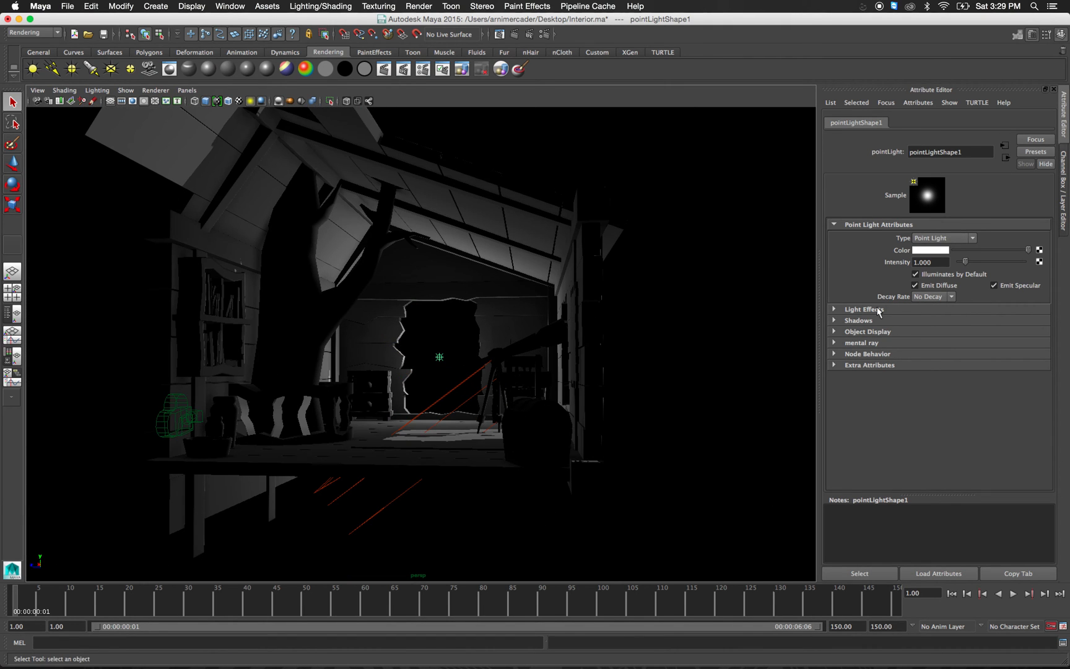
Set the point light's decay rate to Linear and its intensity to 10.
click(925, 297)
click(927, 313)
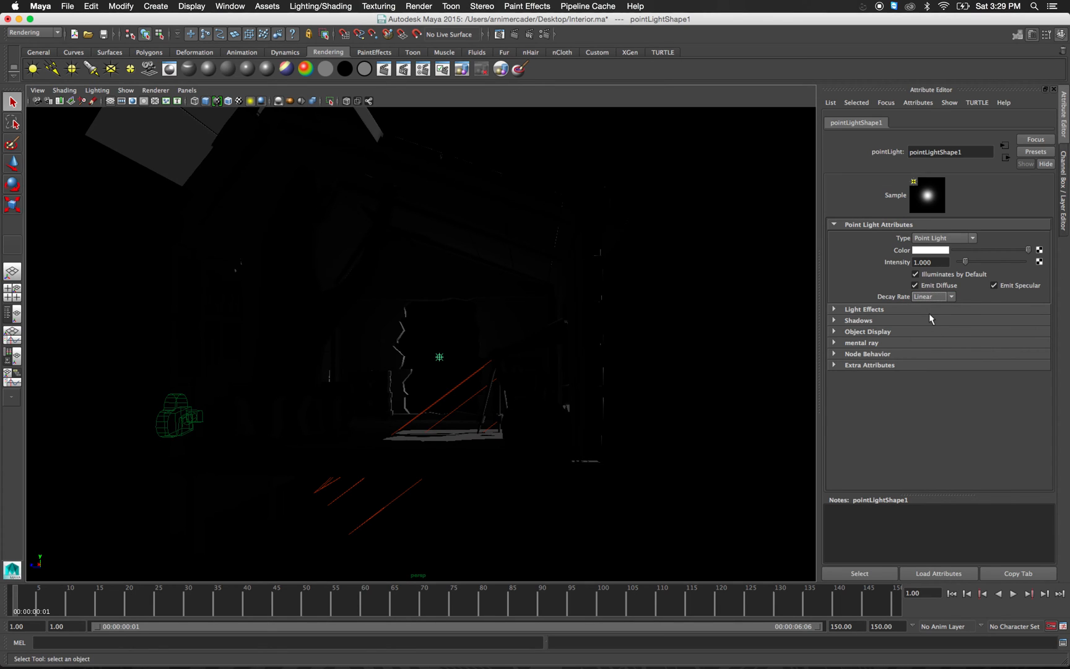
drag(967, 260, 1056, 266)
Reposition the point light slightly inside the back-wall opening and raise it a little.
key(w)
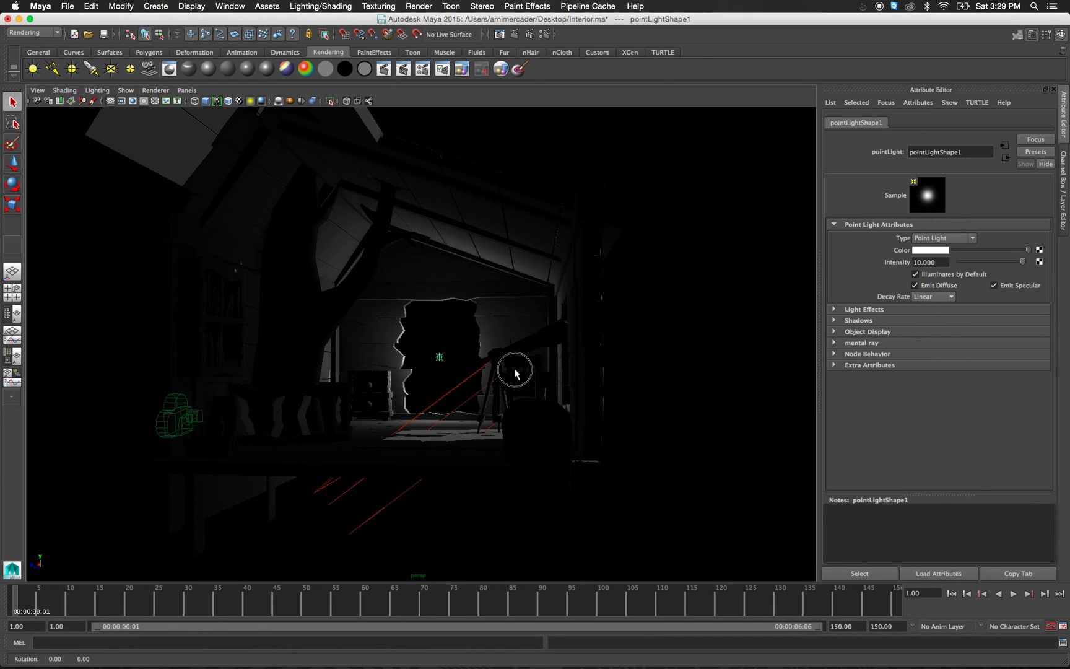
key(f)
click(457, 347)
drag(457, 347, 392, 401)
key(q)
alt+drag(464, 376, 468, 370)
key(w)
drag(440, 300, 444, 288)
key(q)
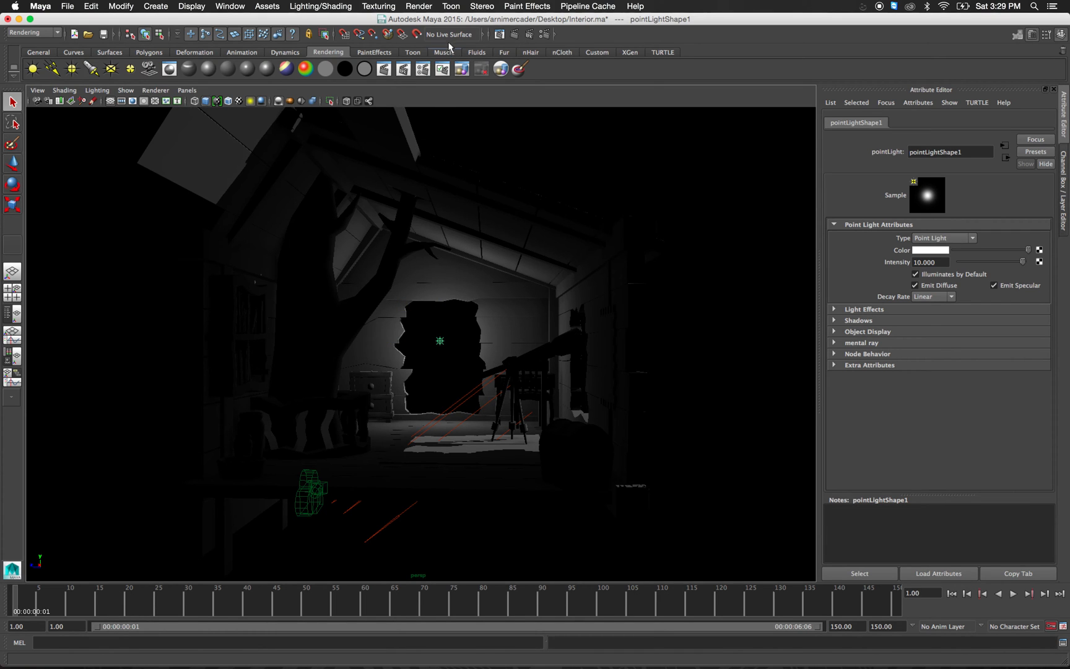
Render the persp1 view, review the point light's effect on the interior, and put the Render View away.
click(500, 34)
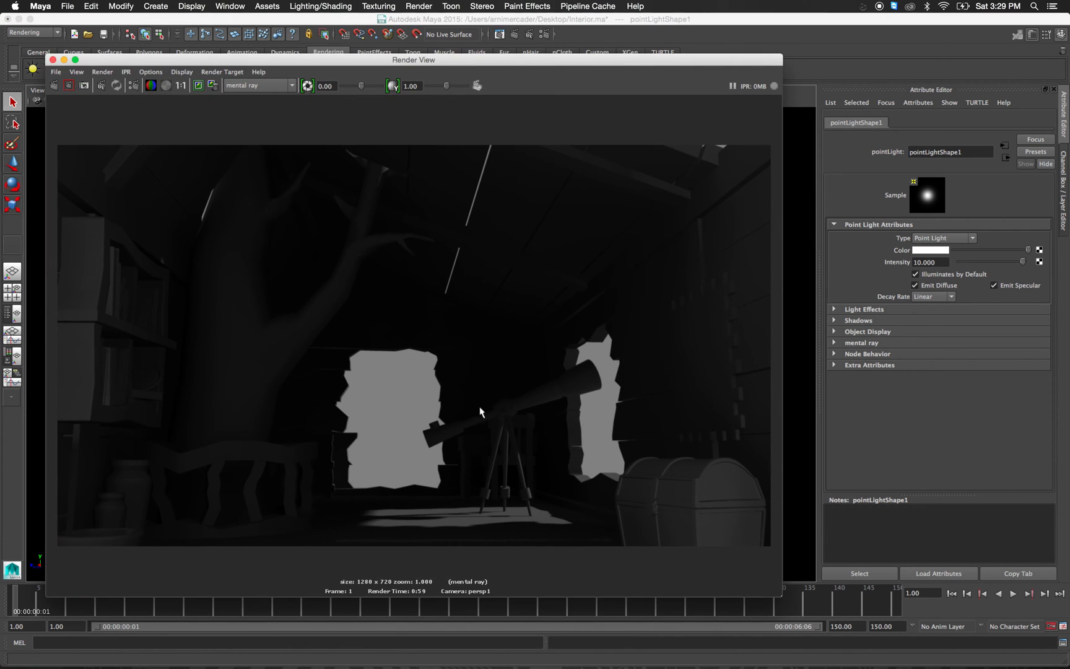
click(54, 85)
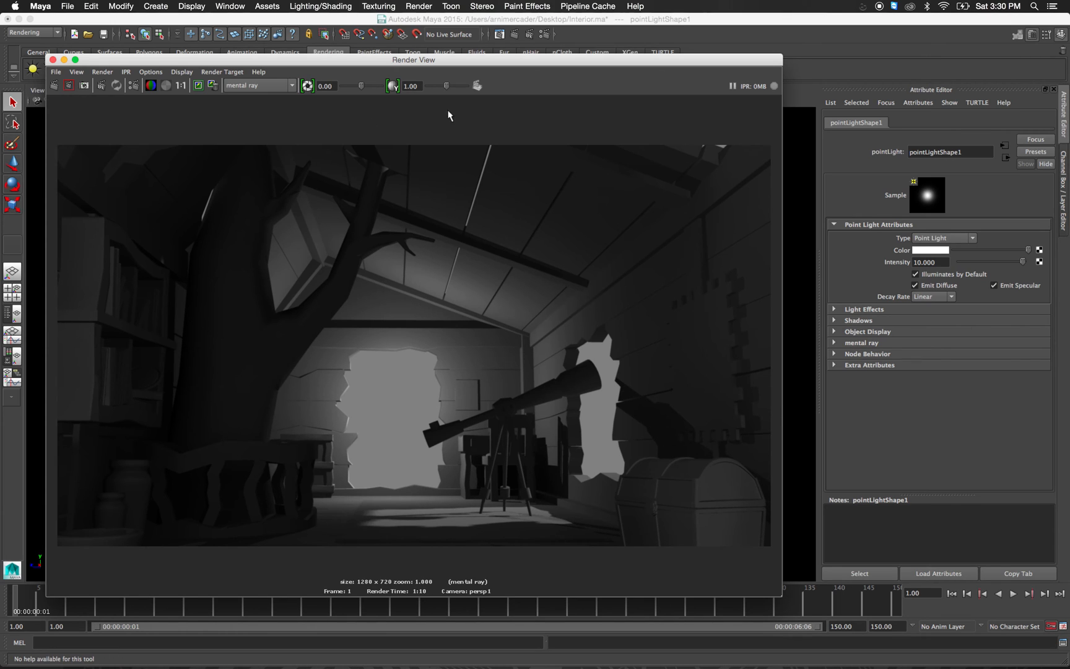
drag(495, 64, 535, 79)
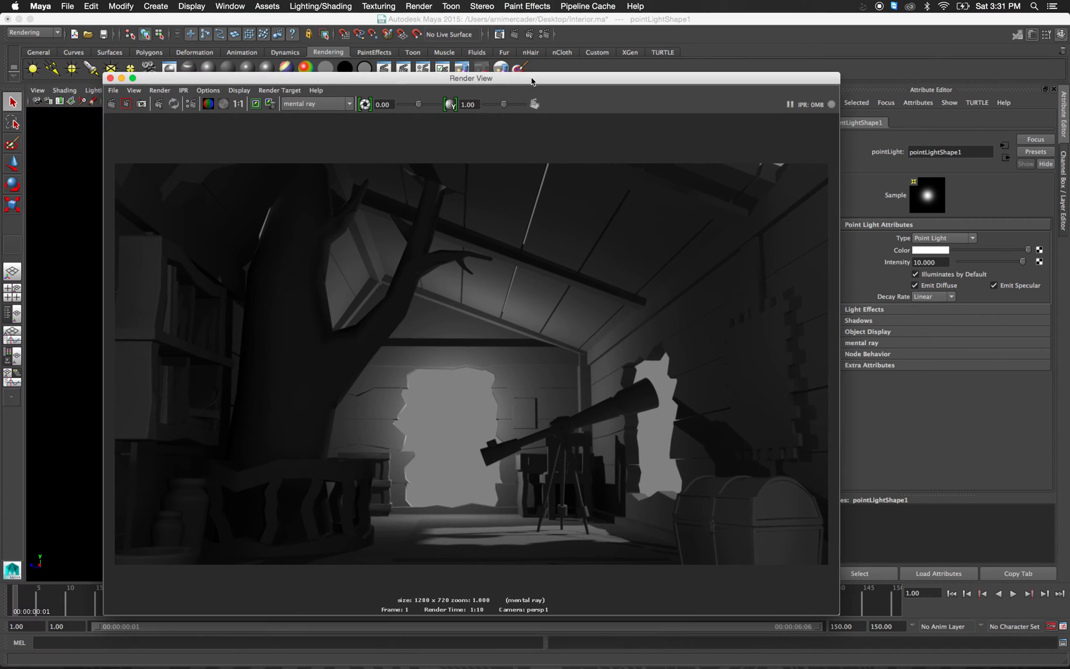
click(121, 78)
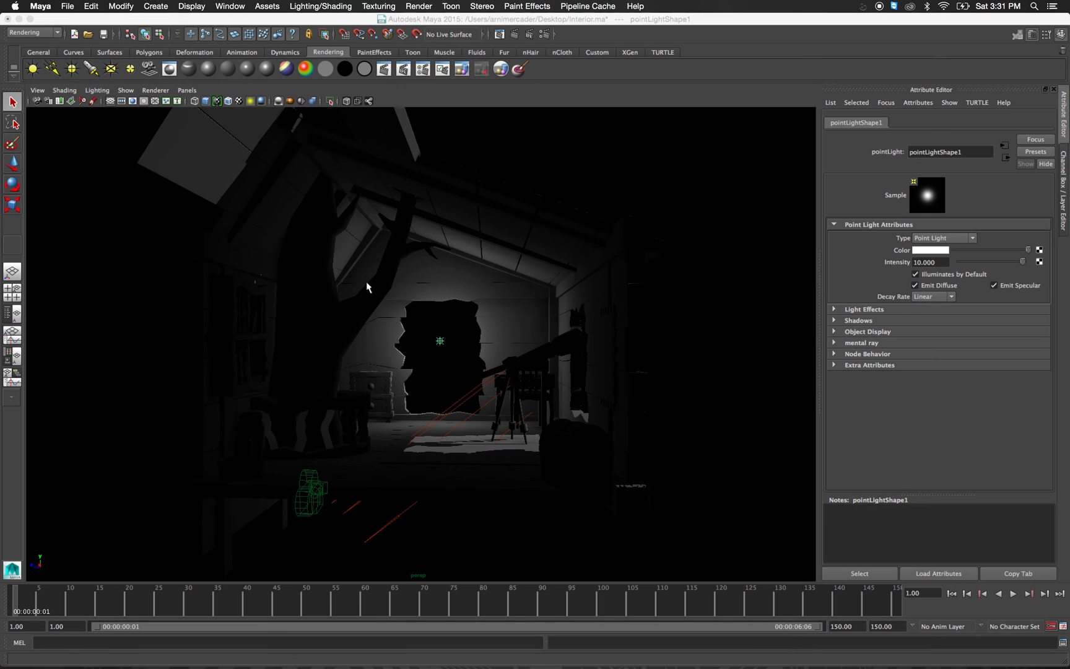
Reselect the point light at the back-wall opening and expand its shadow settings.
click(438, 343)
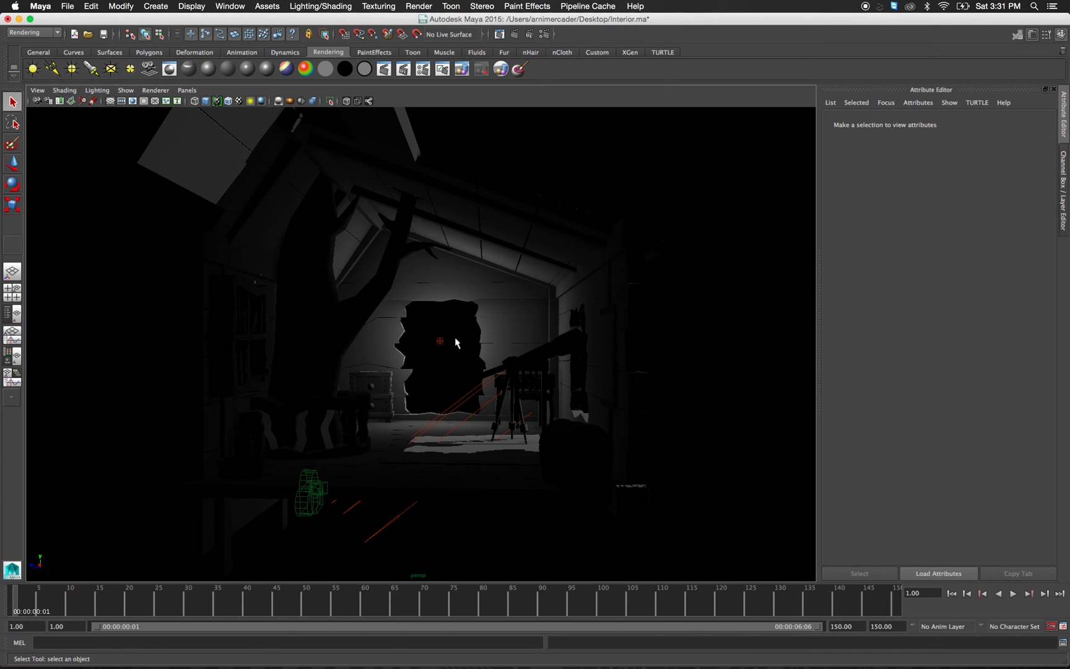
click(438, 342)
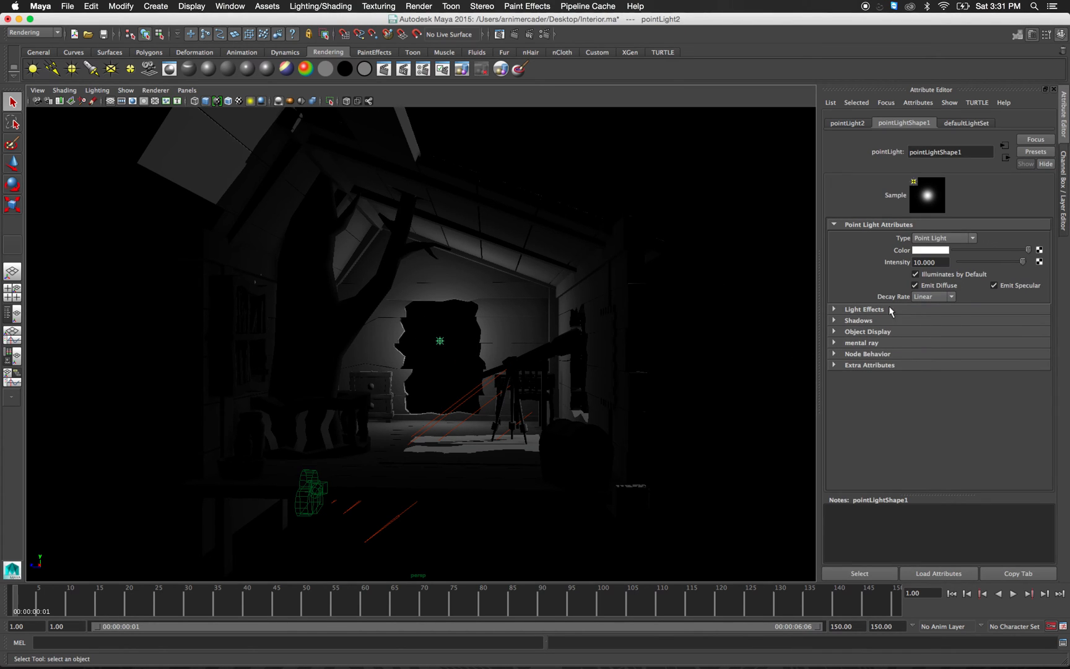
click(857, 320)
Try Quadratic decay on the point light with an intensity of 50 and 200.
click(932, 297)
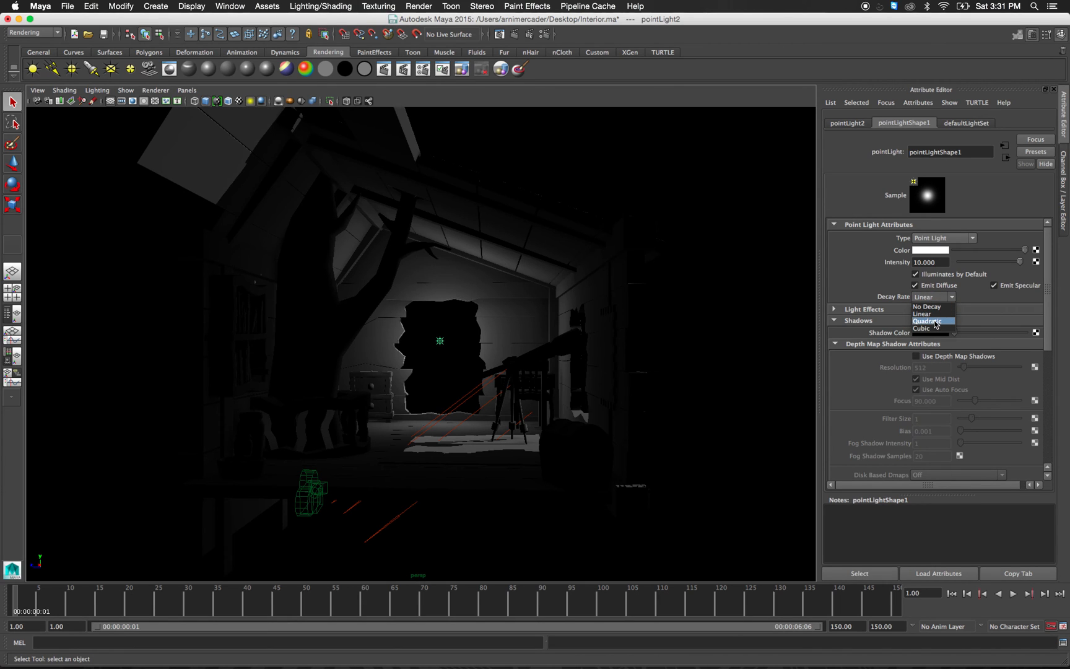
click(935, 322)
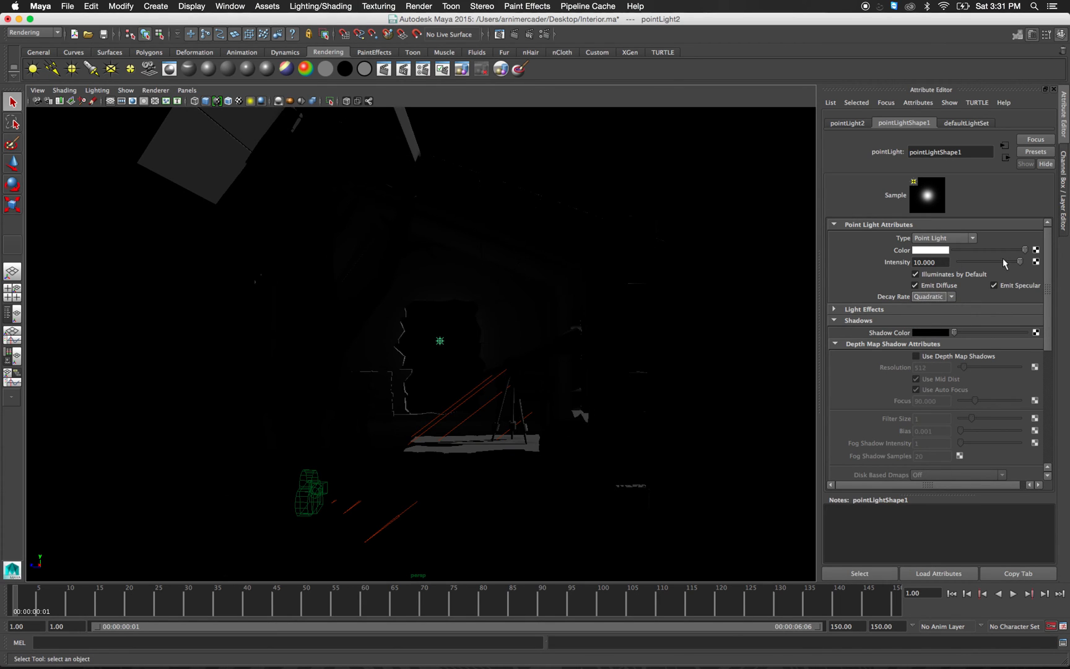
double_click(937, 263)
text(50)
key(Return)
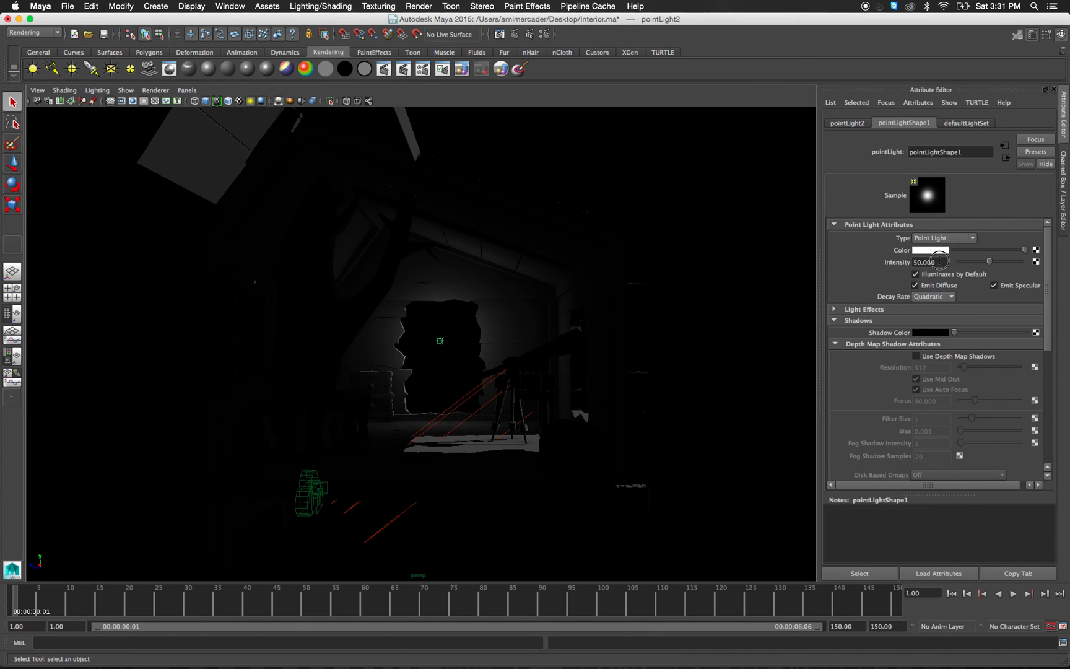
key(BackSpace)
text(200)
key(Return)
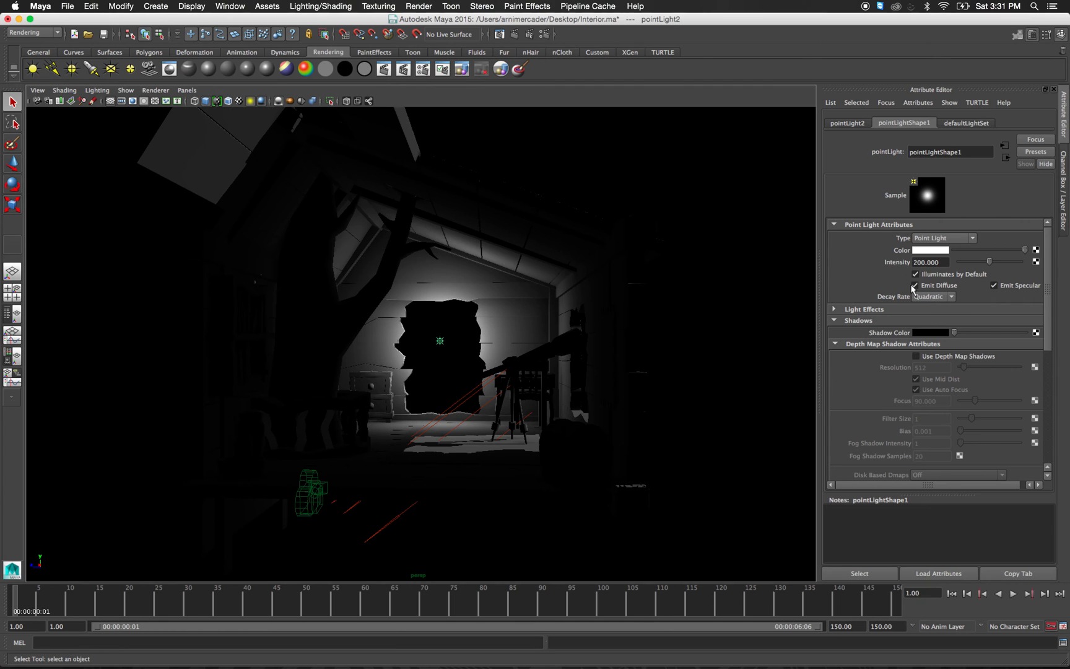
Switch the point light's decay rate back to Linear and set its intensity to 8.
click(926, 297)
click(921, 314)
click(934, 262)
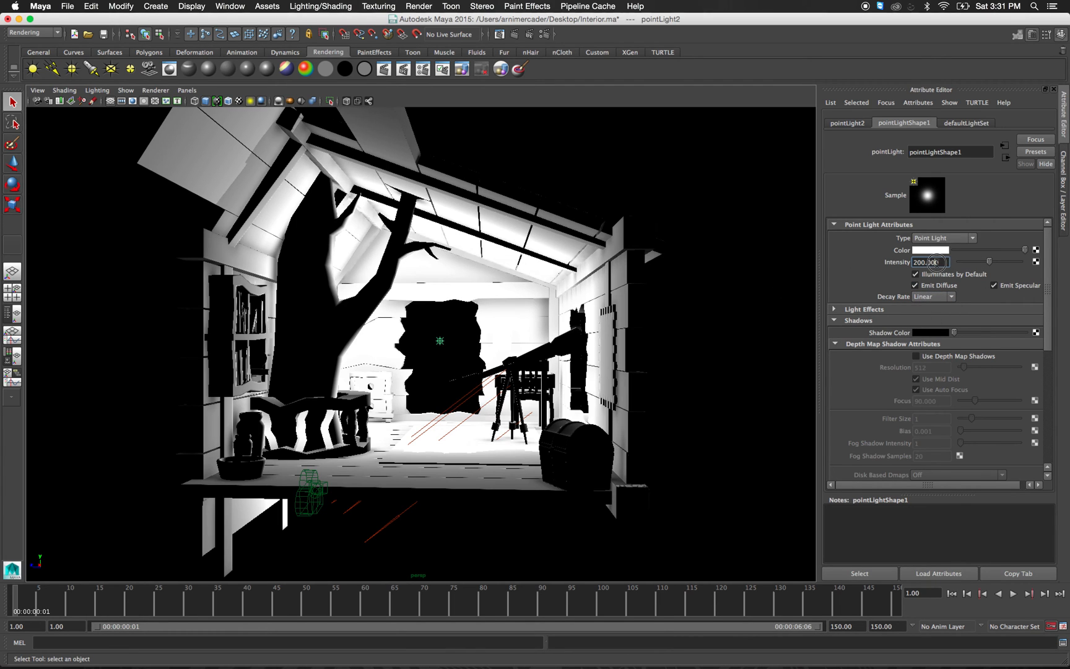
text(2)
key(Return)
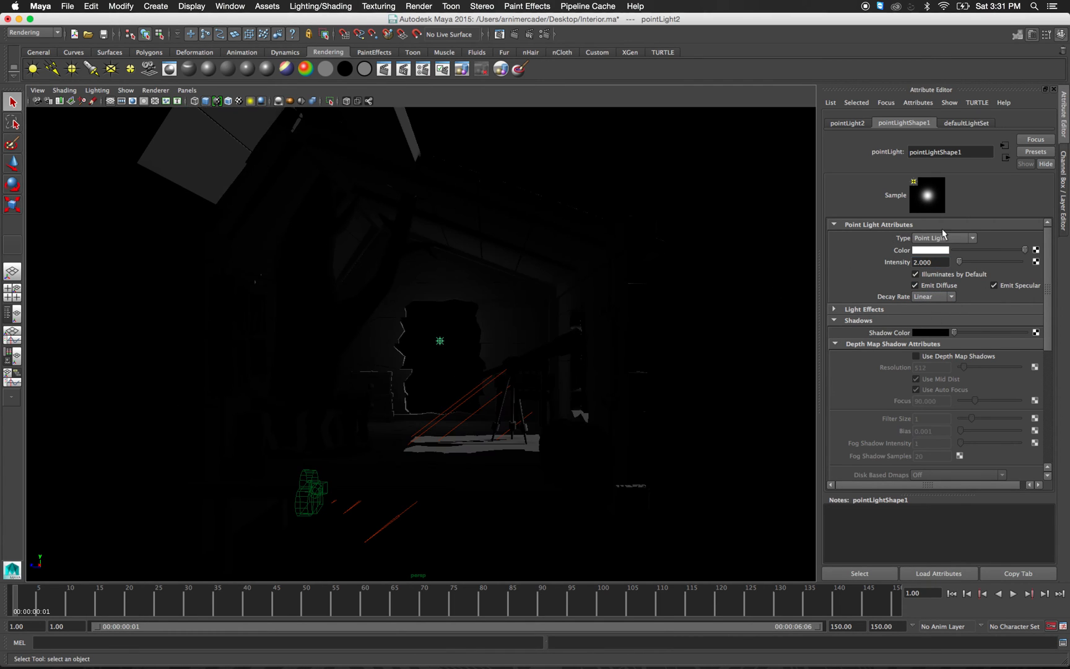
mouse_move(960, 262)
mouse_down()
mouse_move(989, 262)
mouse_move(959, 263)
mouse_up()
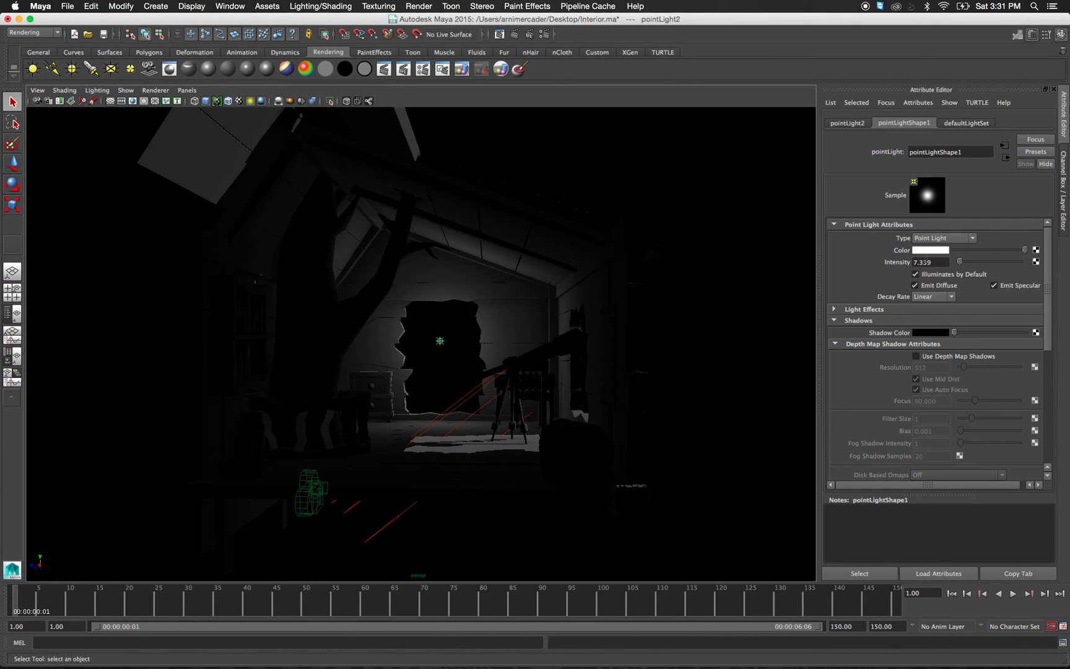
double_click(929, 262)
click(778, 310)
Reselect the point light, show its raytrace shadow attributes and review the previous render's shadows.
alt+drag(528, 308, 518, 309)
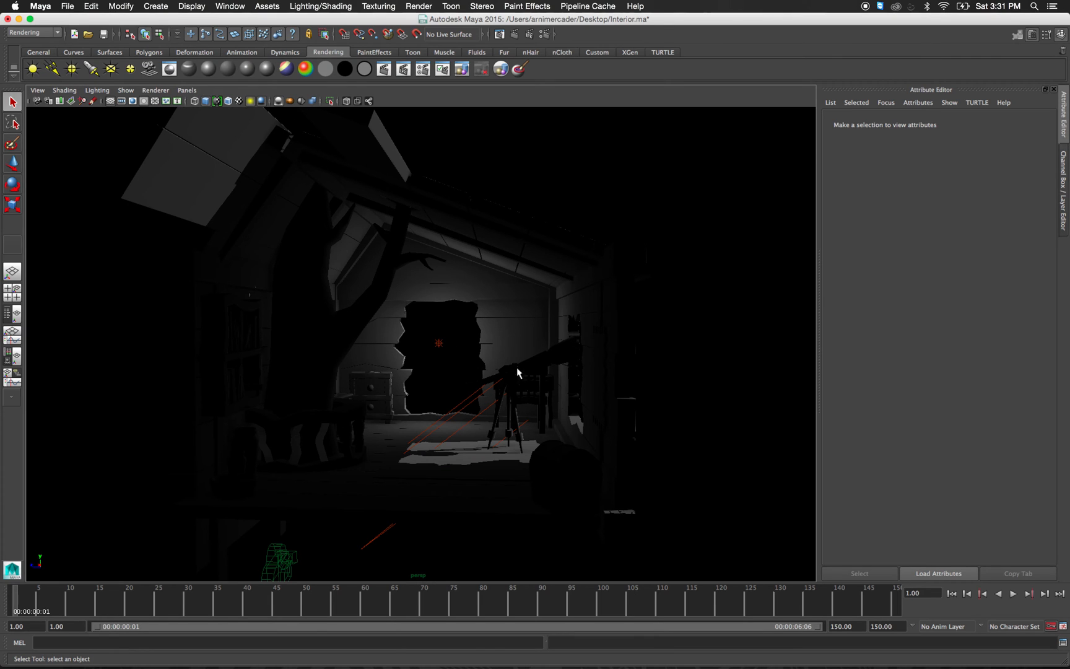
click(437, 344)
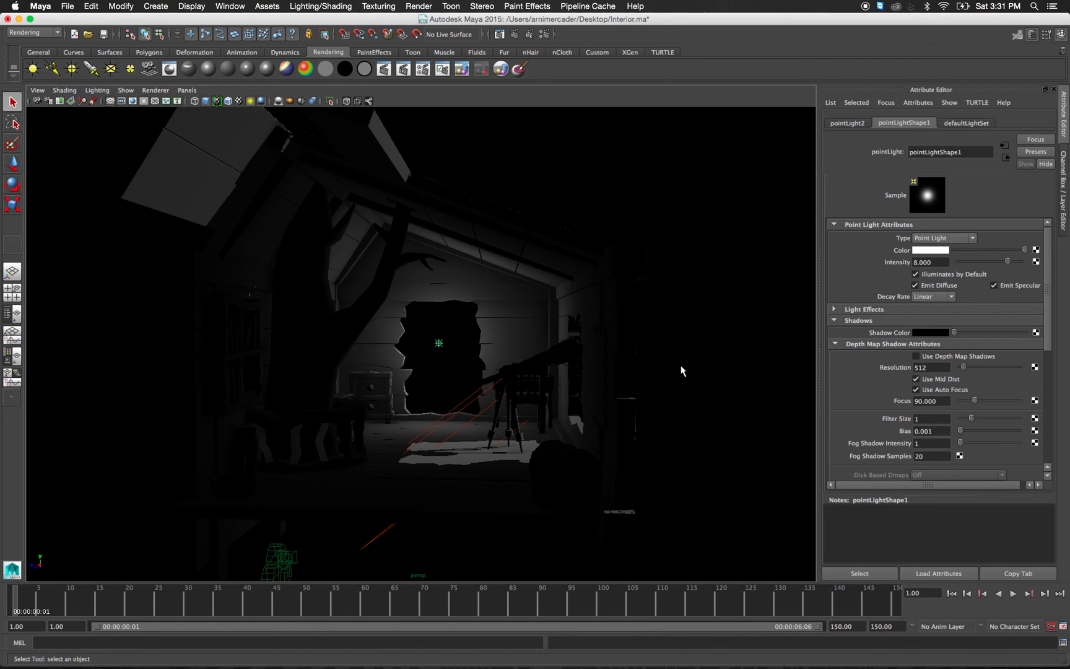
scroll(947, 330, down, 4)
scroll(950, 340, down, 4)
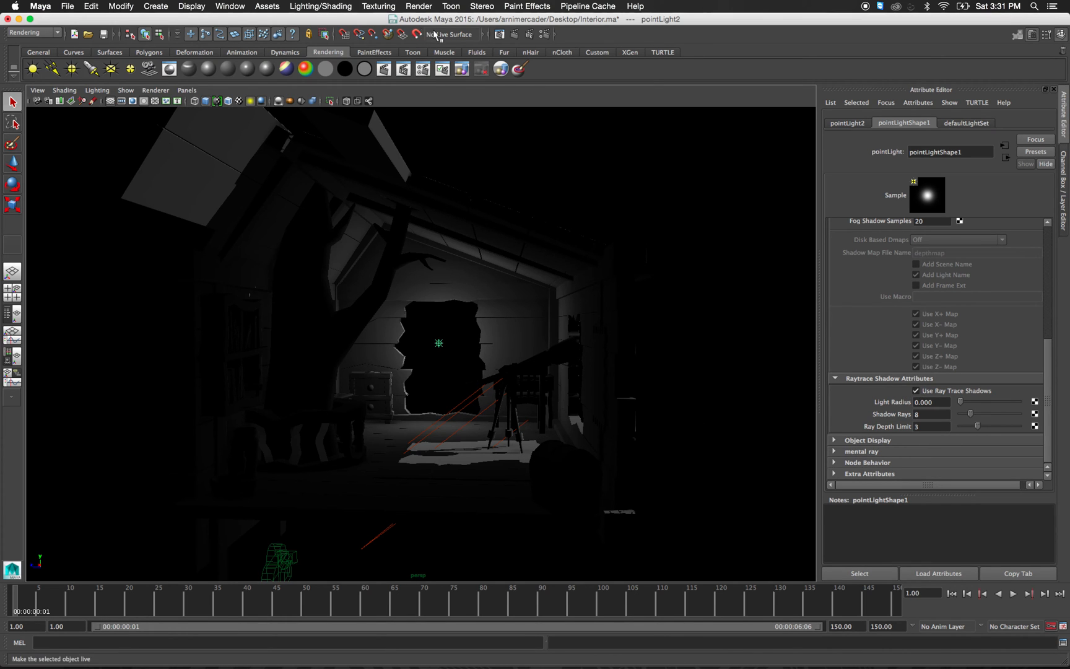
click(498, 34)
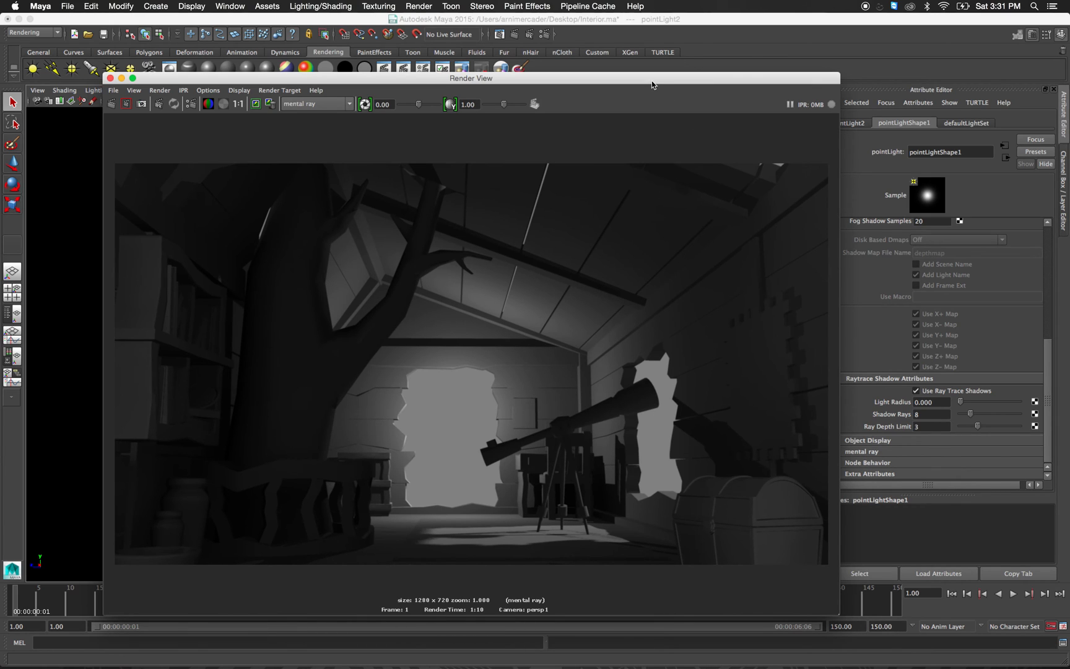
click(122, 78)
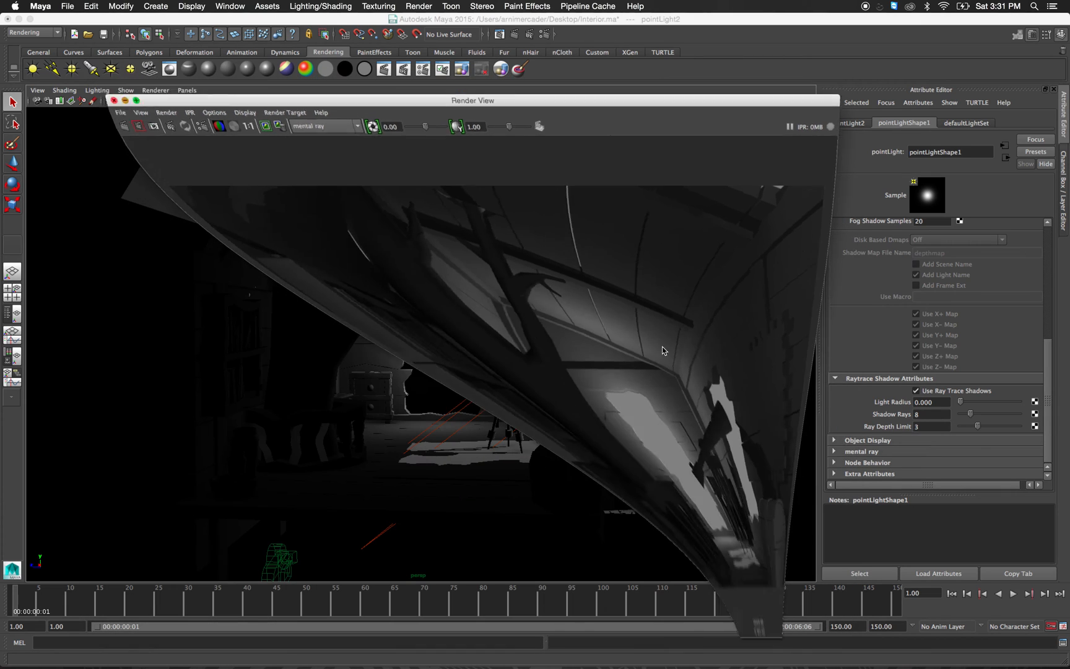
Try a Light Radius of 32 with 10 Shadow Rays on the point light and render the persp1 view.
double_click(938, 401)
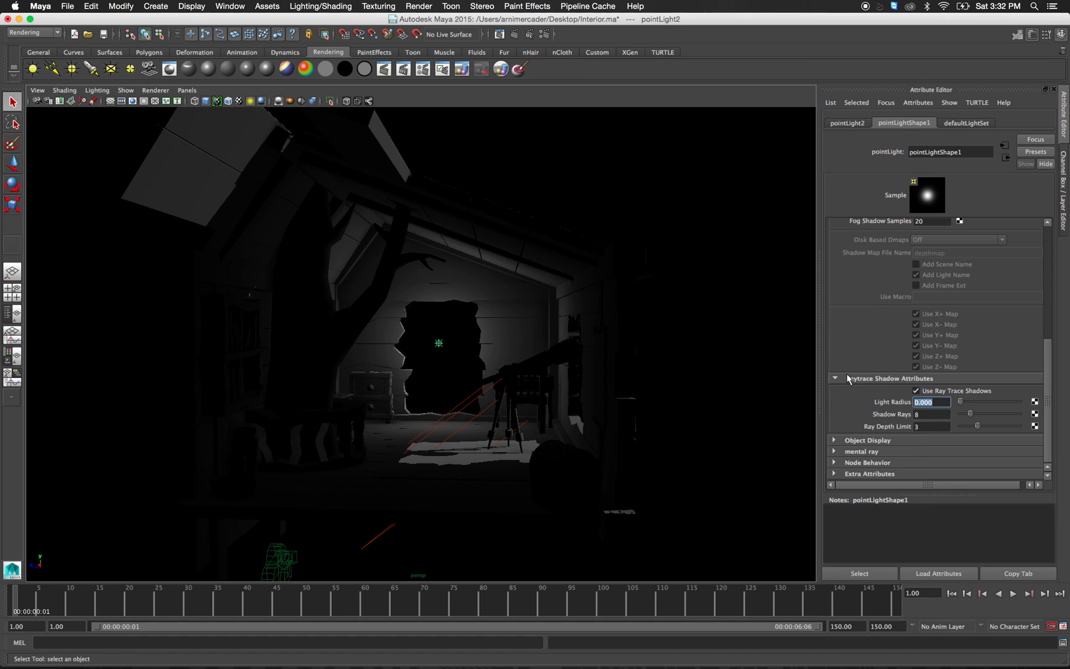
text(10)
key(Tab)
double_click(939, 401)
text(32)
key(Tab)
text(10)
key(Return)
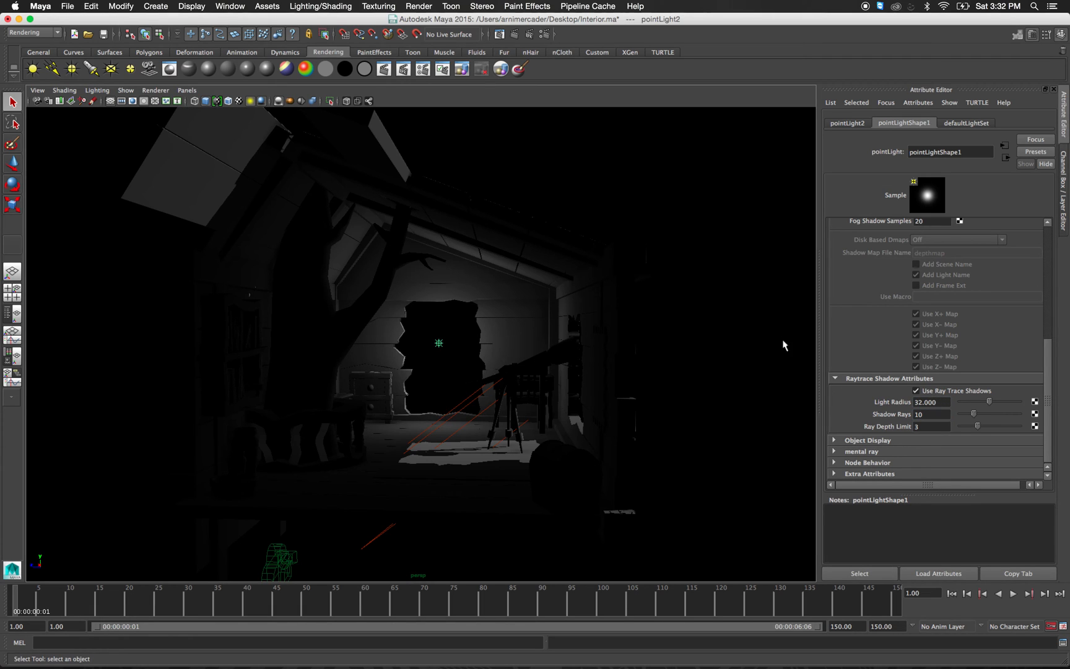
click(498, 34)
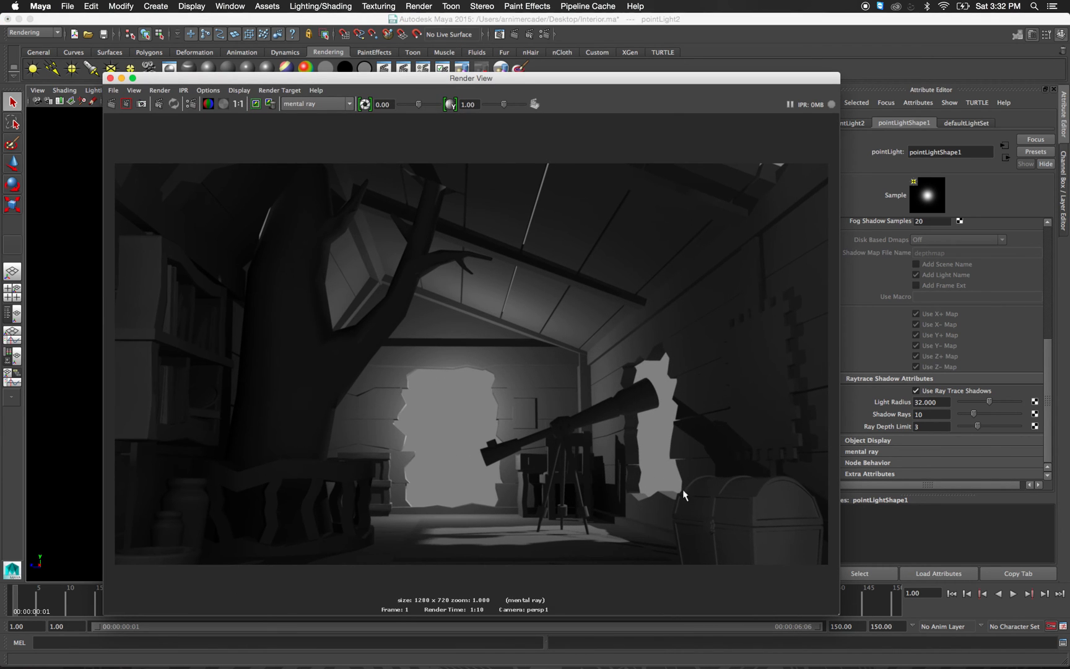
click(111, 104)
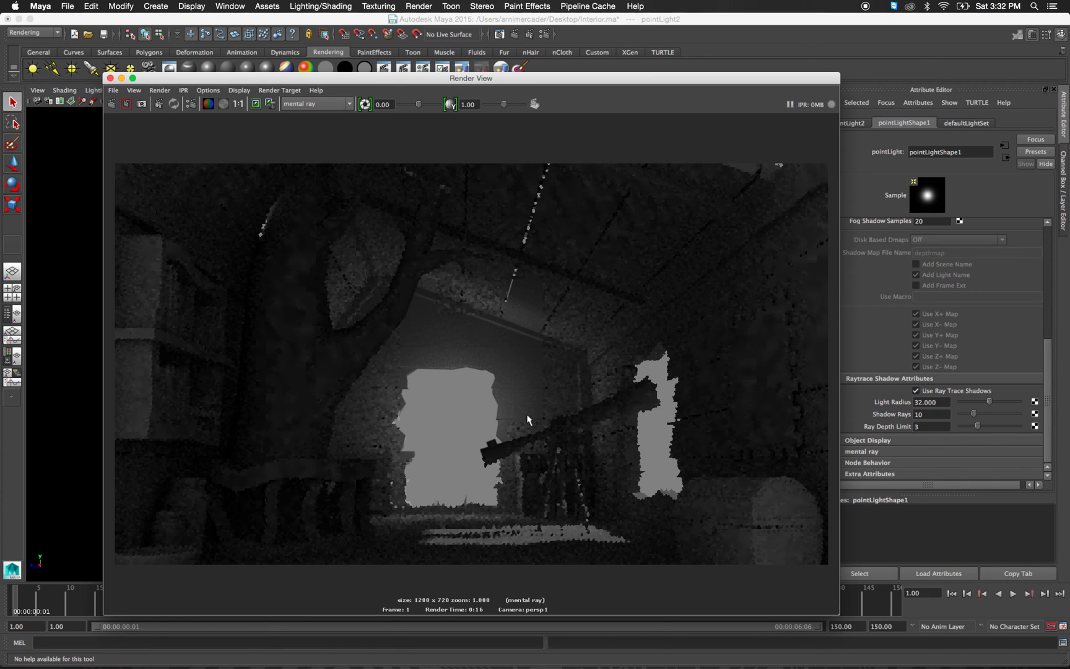
Set the point light's Light Radius to 64 and Shadow Rays to 32, then rerender and inspect the shadows up close.
click(927, 402)
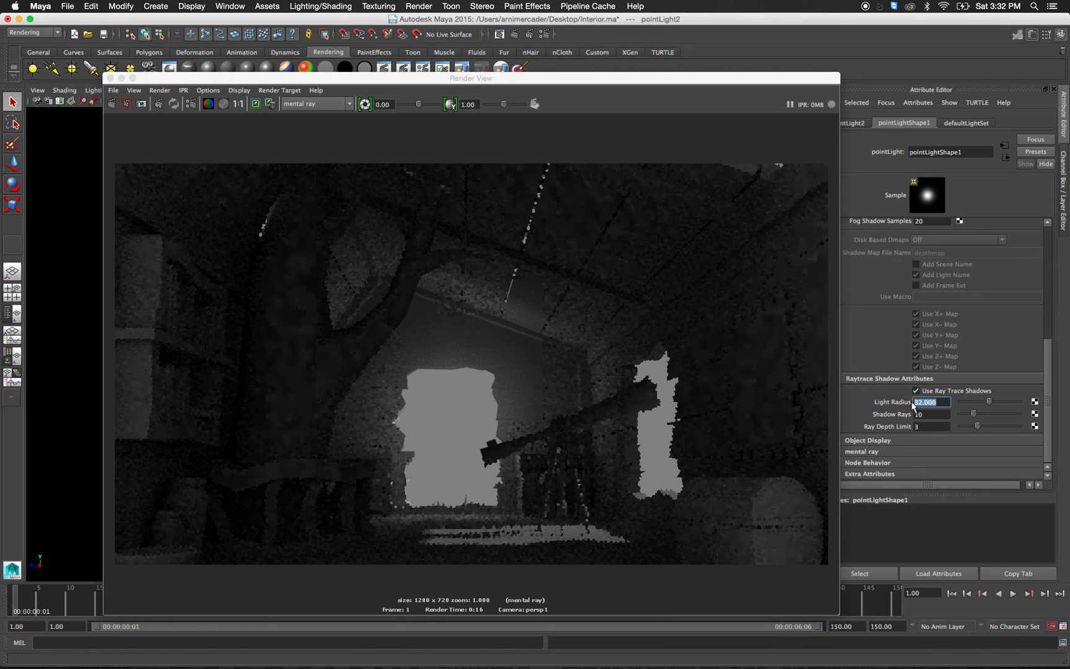
text(64)
key(Tab)
text(32)
key(Return)
click(111, 104)
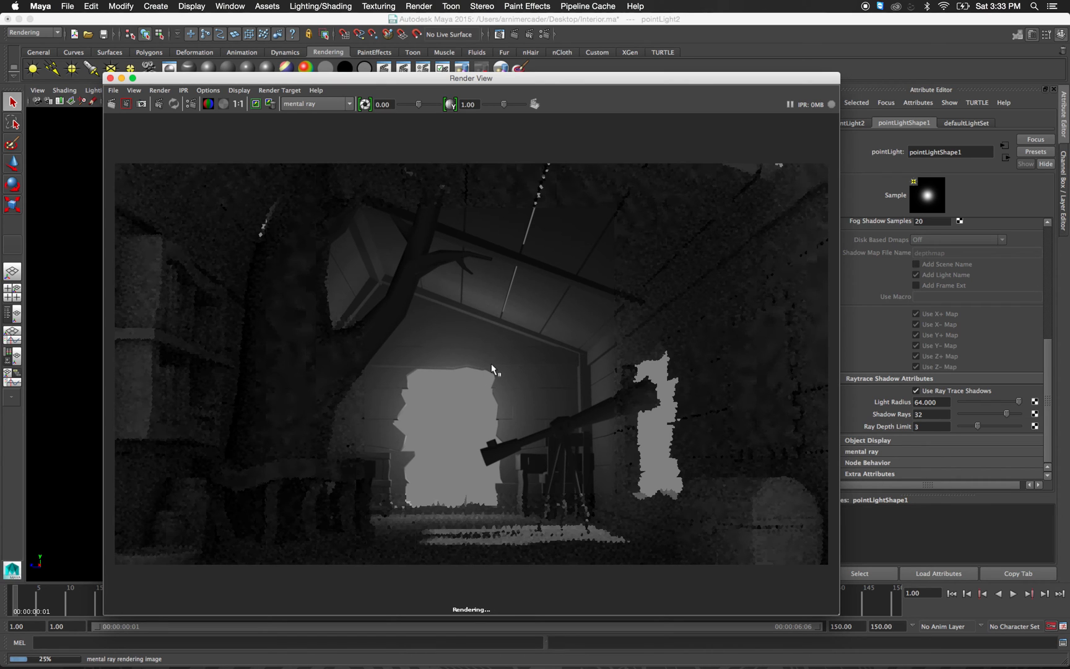
scroll(512, 350, up, 10)
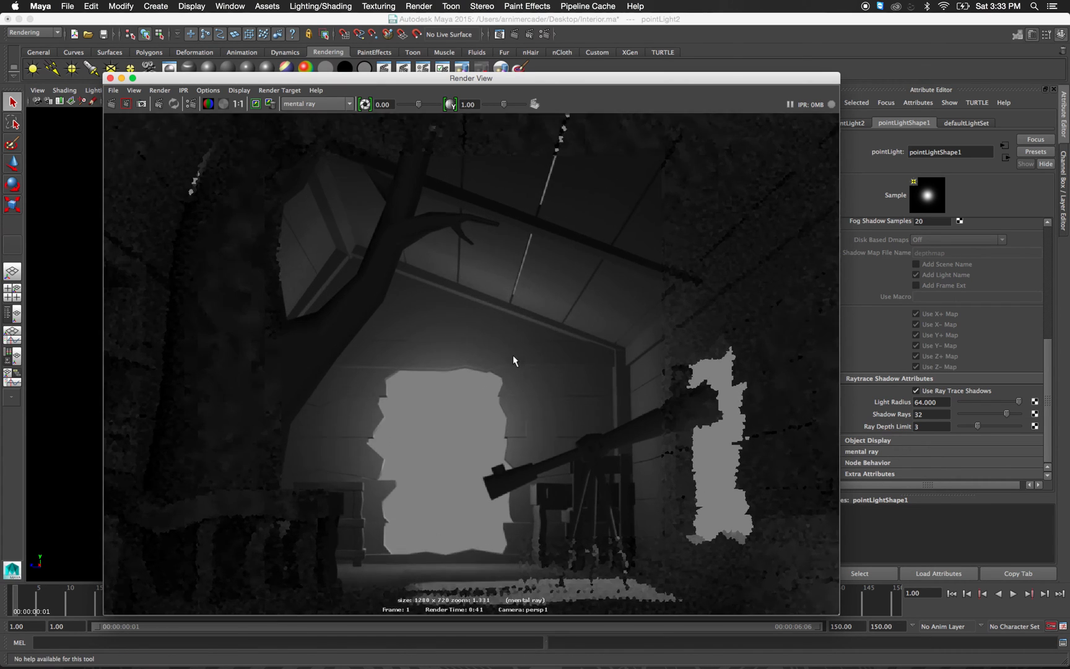
scroll(499, 377, down, 7)
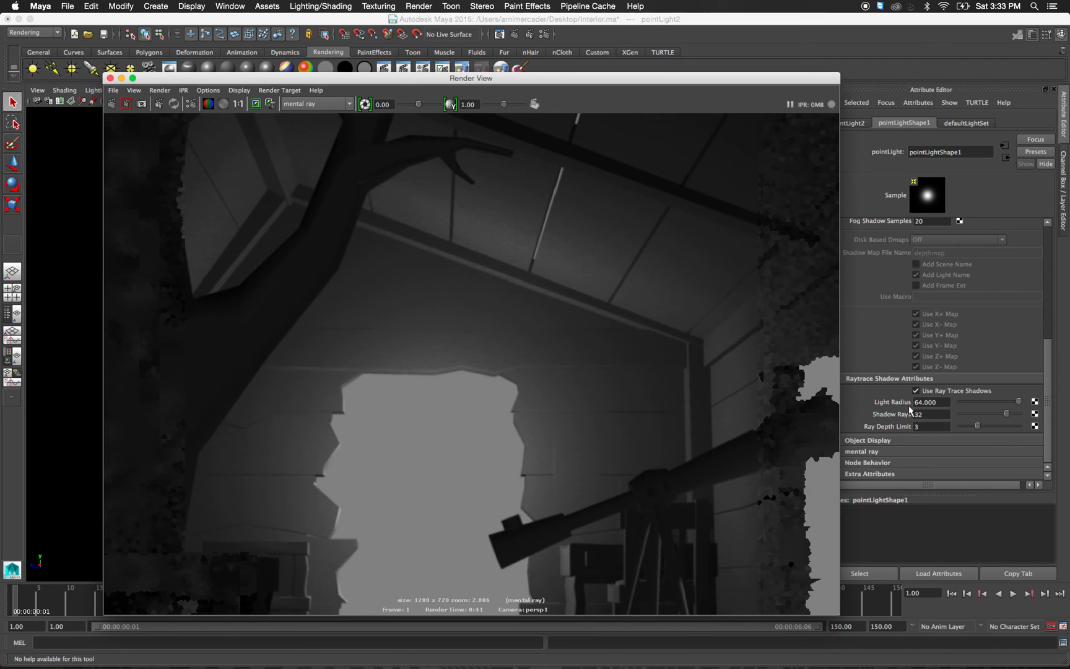
Set the point light's Shadow Rays to 64 and rerender the persp1 view.
click(919, 414)
text(64)
key(Return)
scroll(587, 398, down, 2)
scroll(557, 401, down, 3)
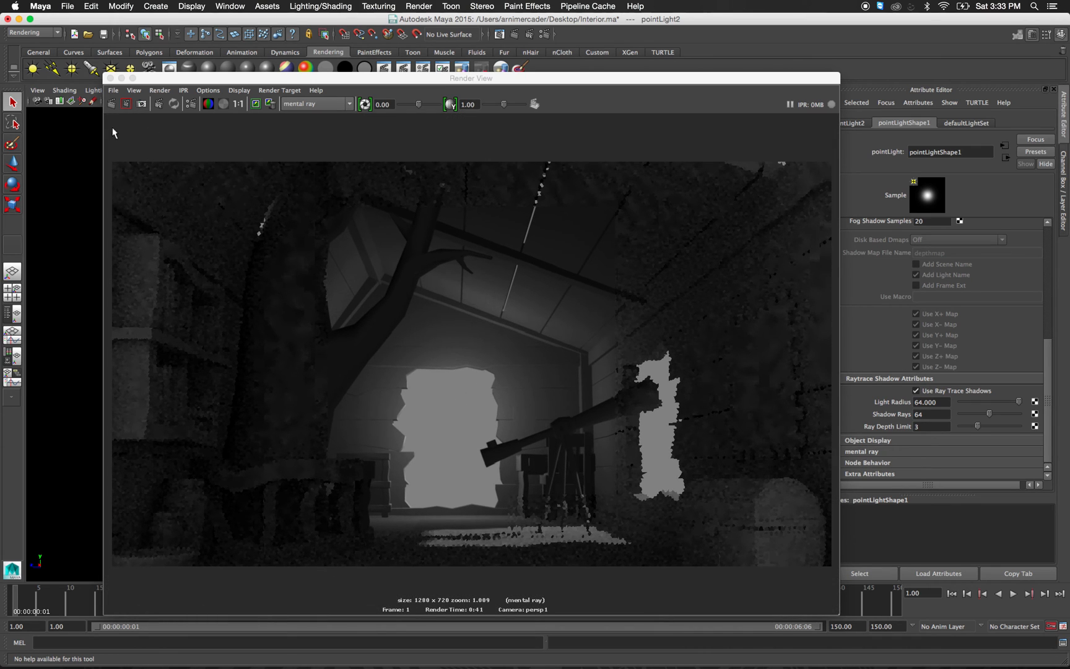
click(125, 104)
click(125, 105)
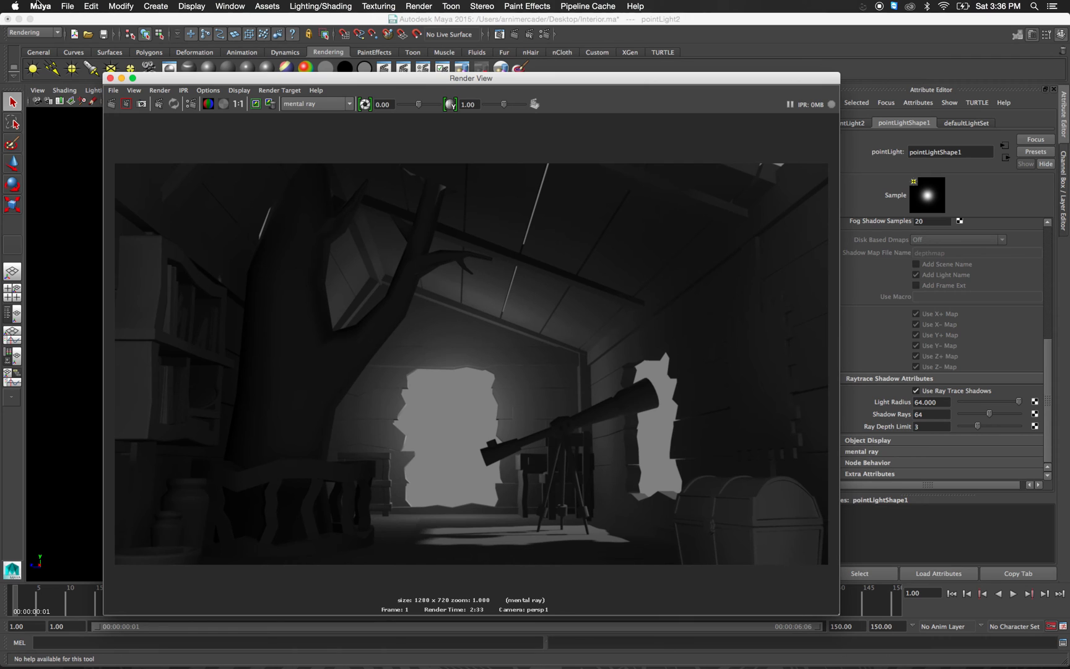
Reselect the point light in the window and reset its raytraced shadows to Light Radius 0 and Shadow Rays 1.
click(121, 78)
click(554, 329)
click(439, 342)
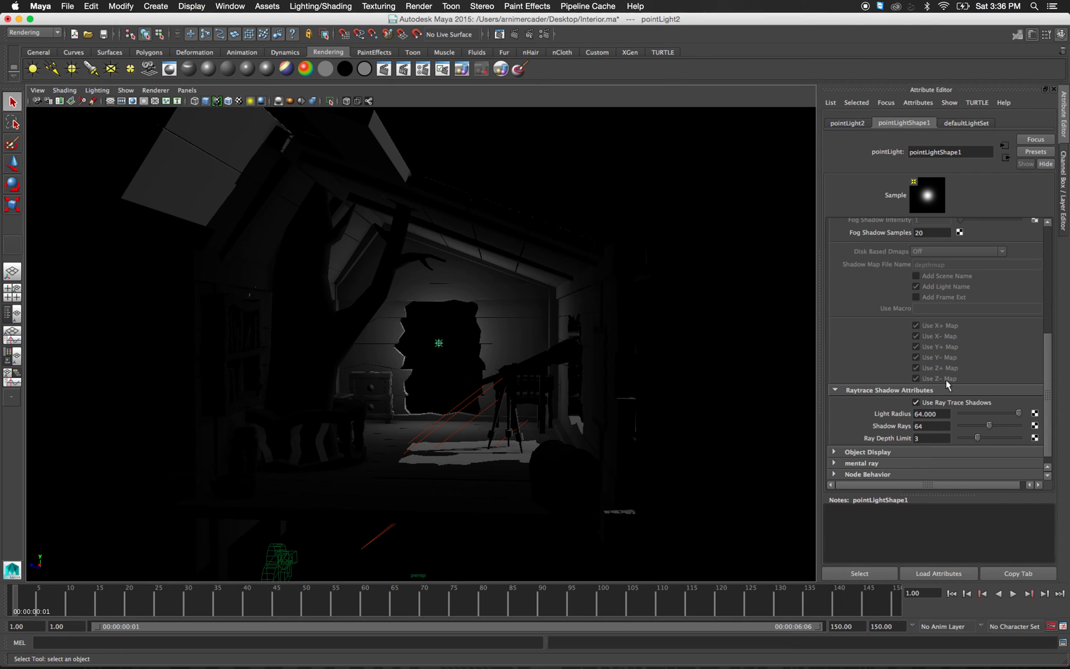
scroll(959, 371, up, 6)
scroll(966, 382, down, 10)
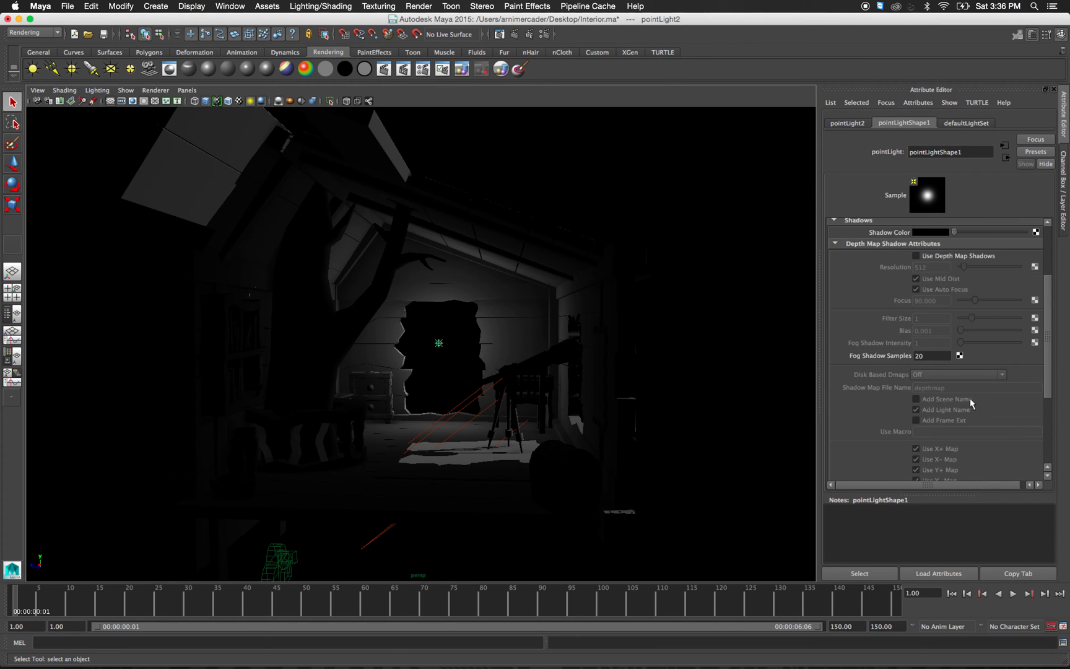
text(1)
key(Tab)
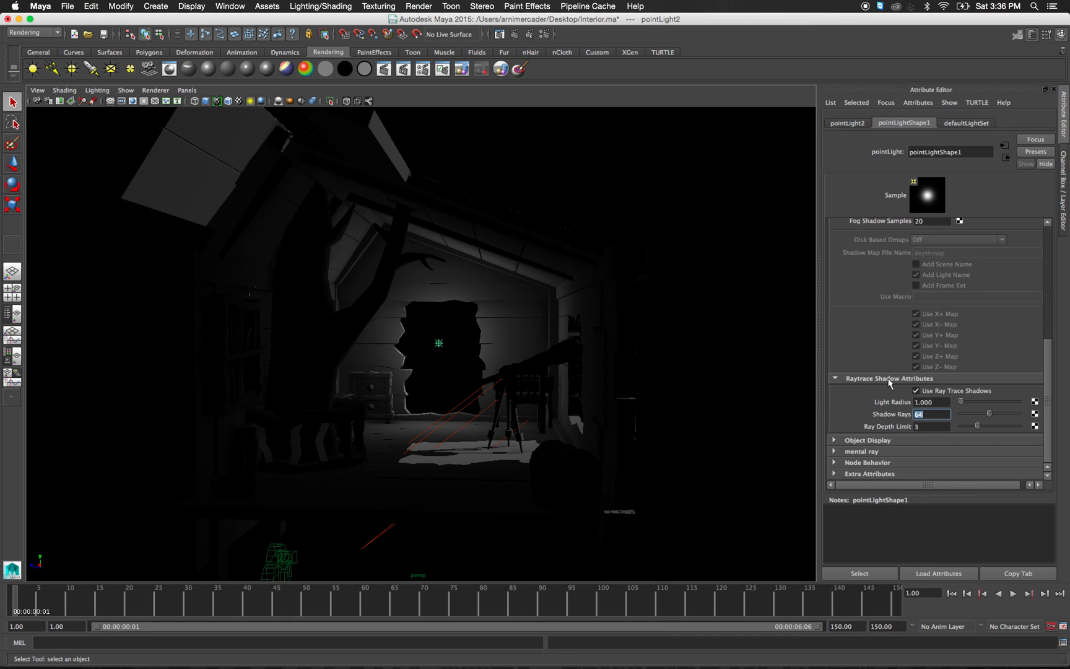
text(0)
key(Return)
key(shift+Tab)
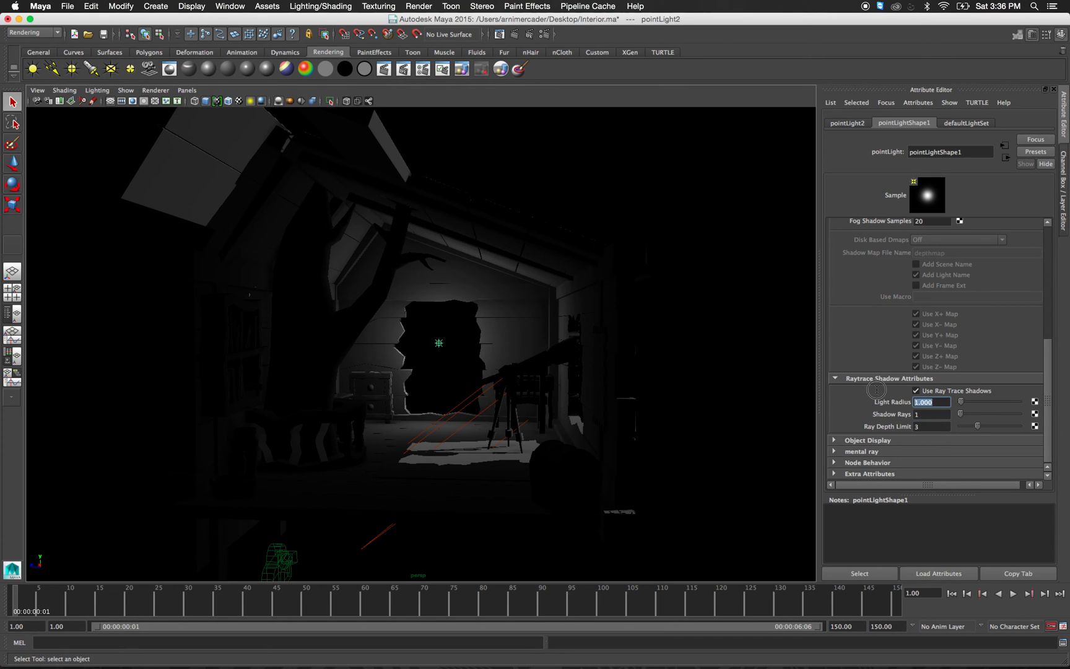
text(0)
key(Return)
scroll(880, 384, up, 10)
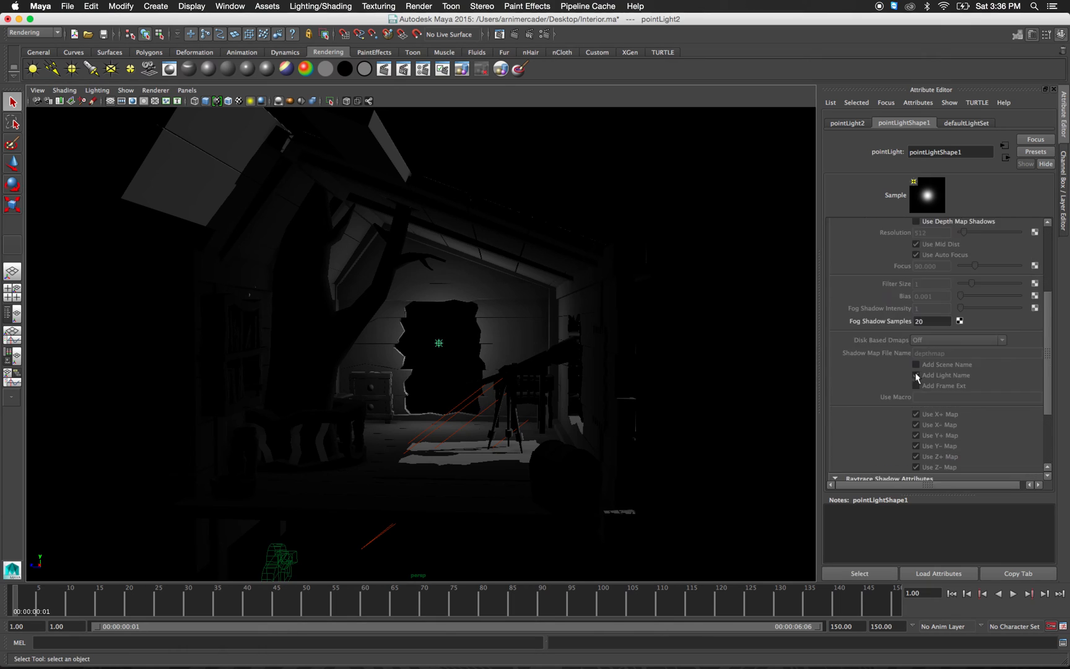
Set the point light's intensity to 1 and change its type to Volume Light.
drag(943, 262, 843, 233)
text(1)
key(Return)
click(966, 238)
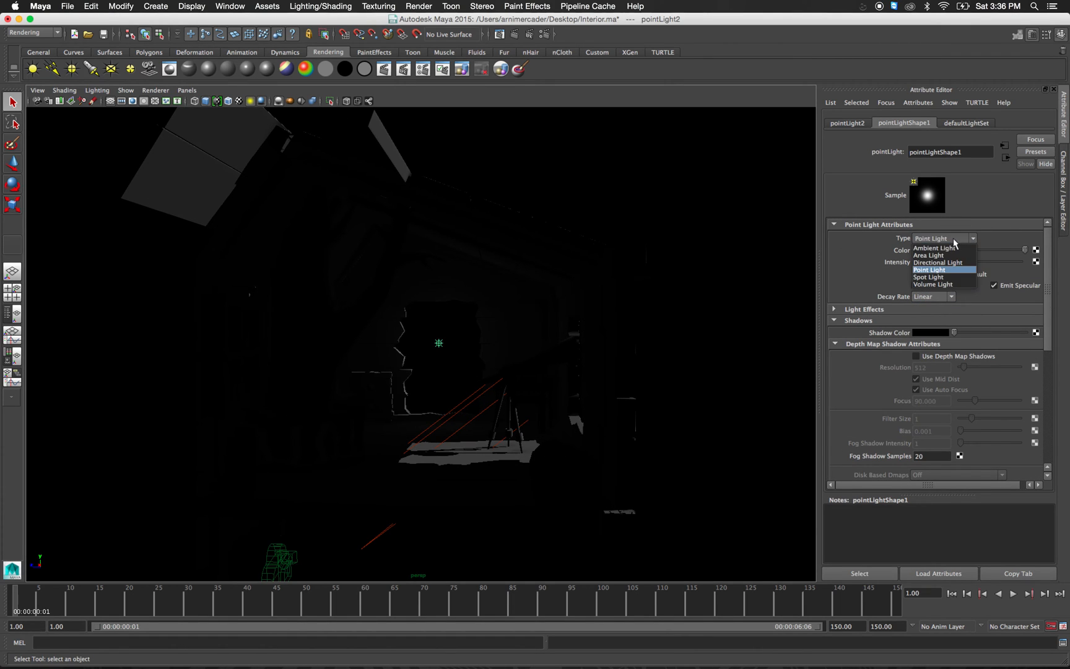
click(938, 285)
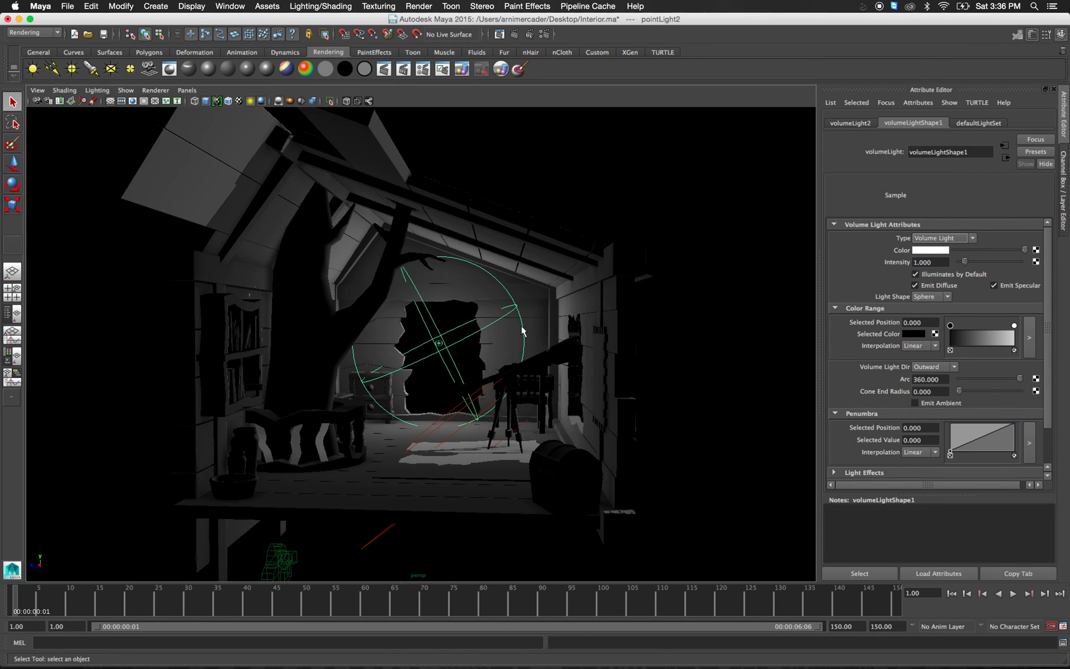
Turn on X-ray shading in the viewport and scale up the volume light's sphere around the back window.
alt+drag(521, 328, 390, 347)
key(f)
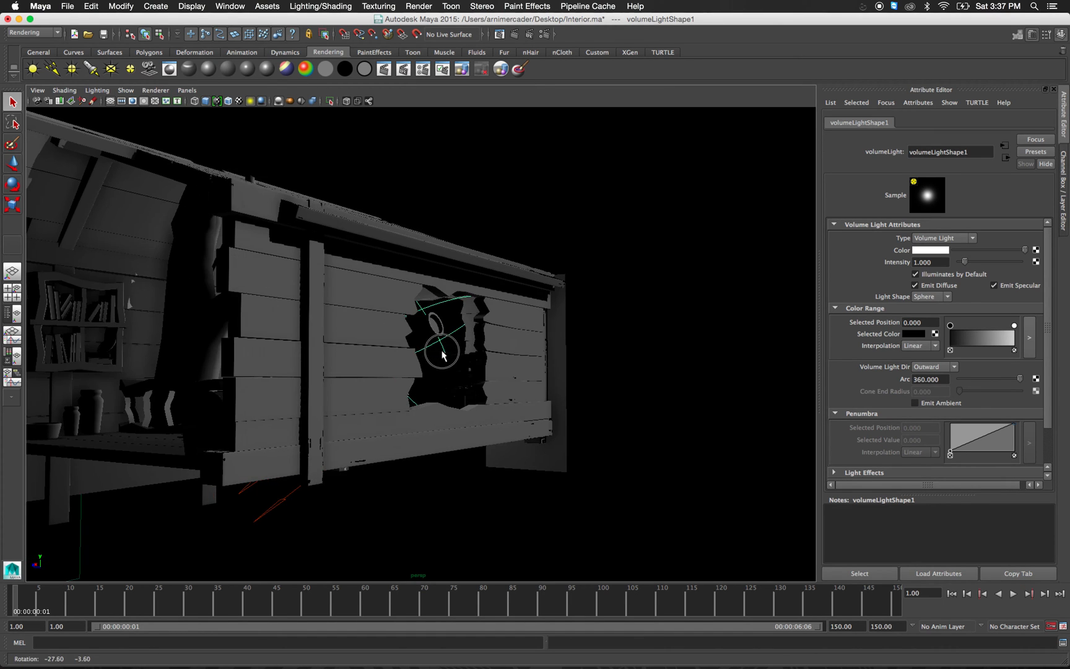
key(w)
alt+drag(461, 388, 591, 417)
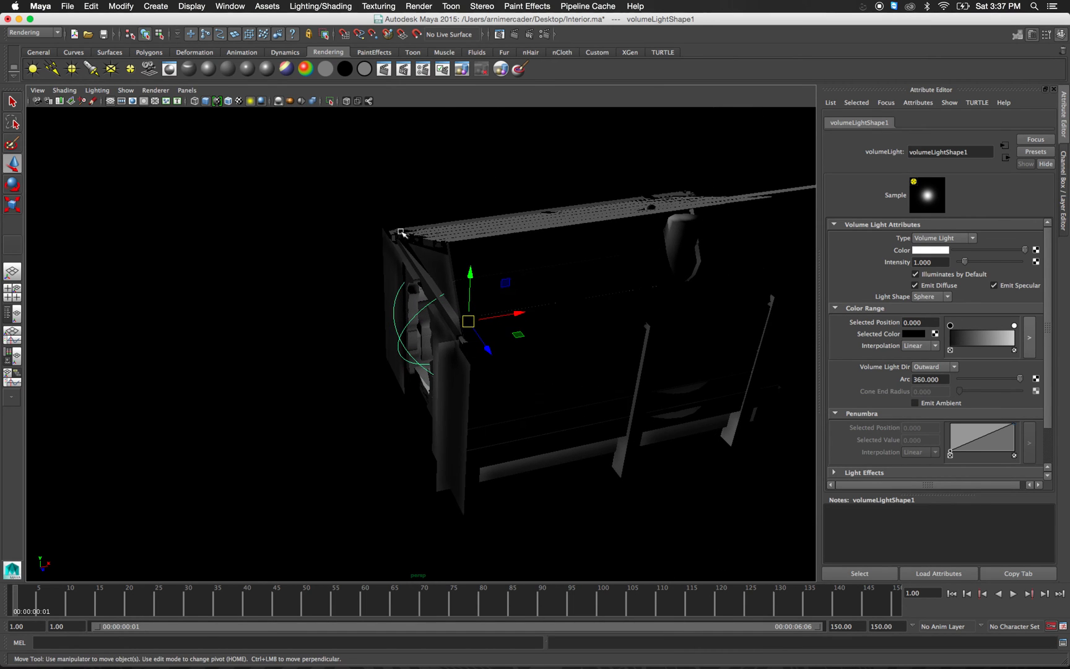
click(346, 101)
alt+drag(602, 332, 510, 333)
key(r)
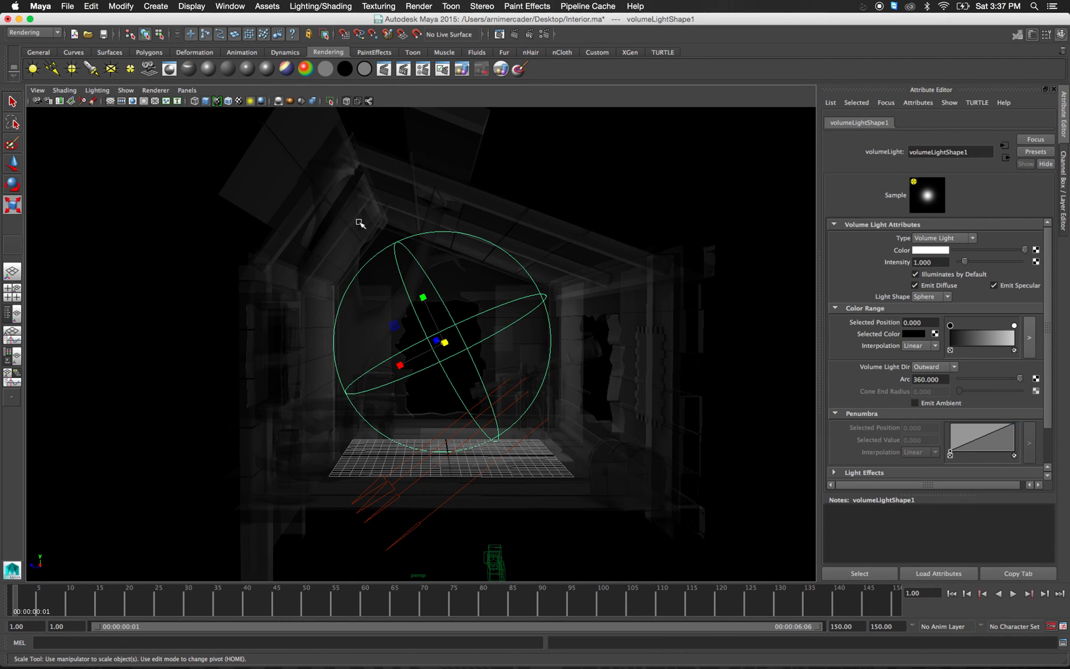
alt+drag(494, 349, 489, 351)
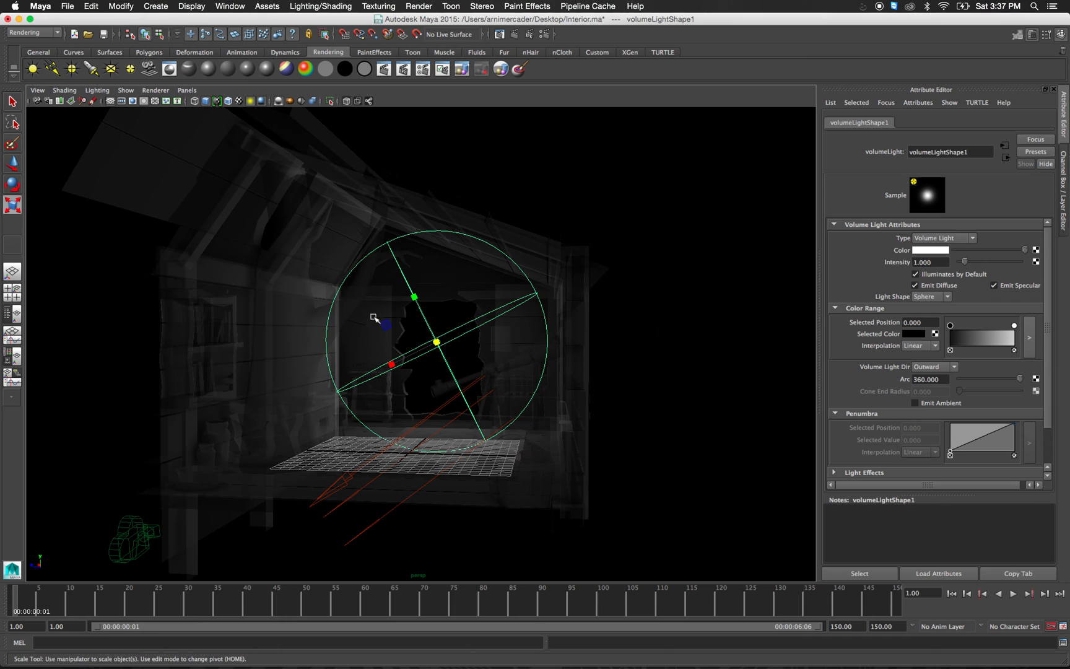
alt+drag(465, 313, 476, 416)
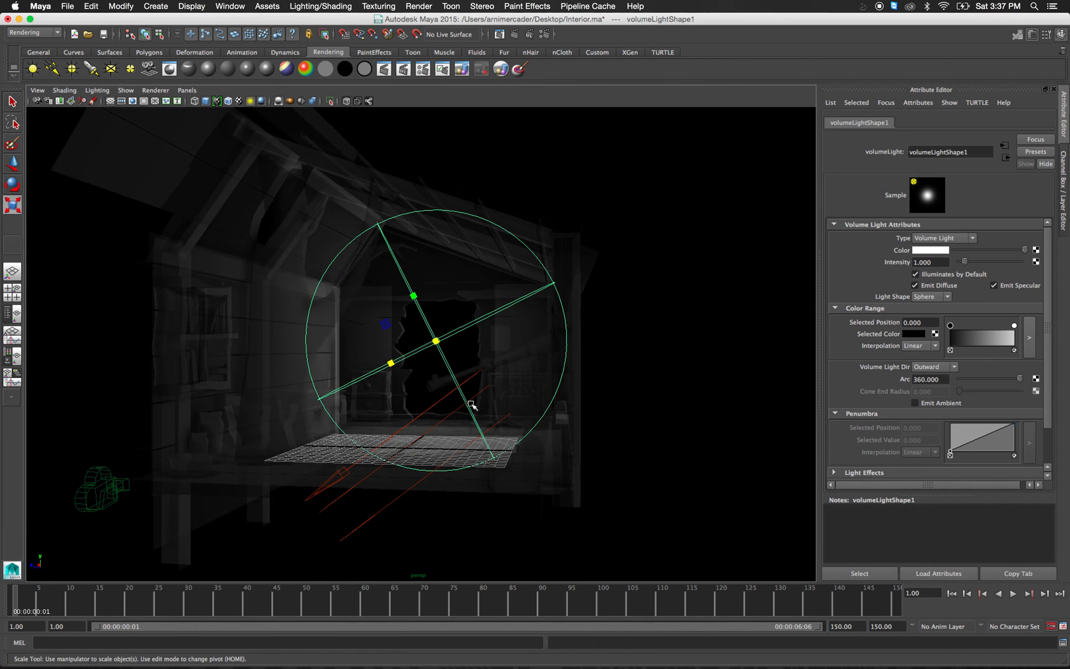
Rotate the volume light so its axes stand upright and level with the room.
key(e)
drag(461, 301, 471, 312)
key(z)
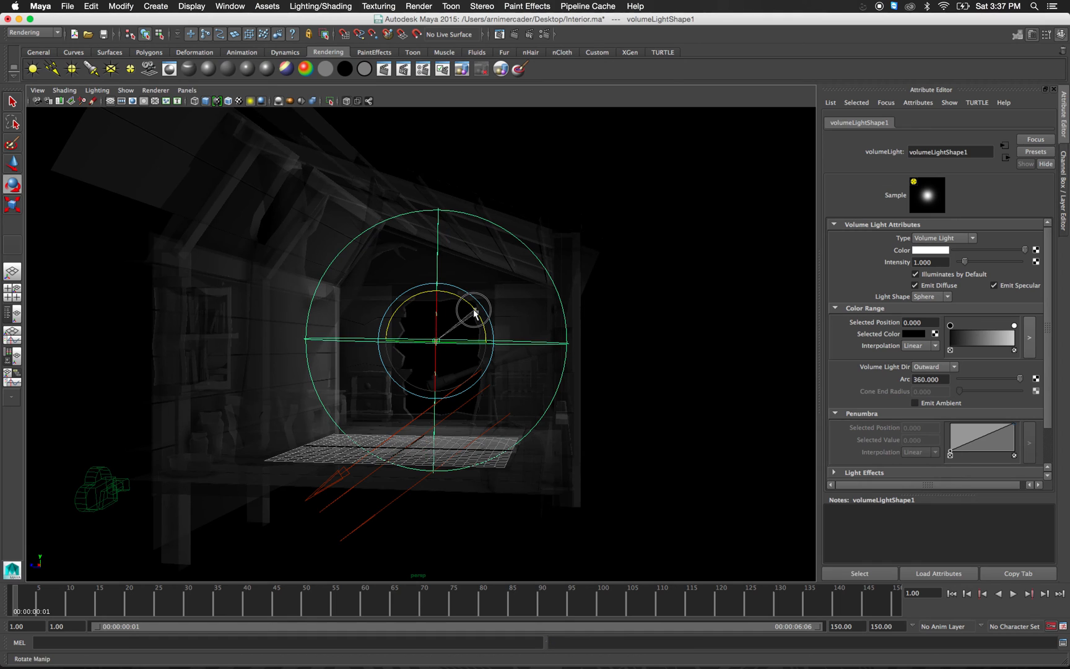
mouse_move(461, 349)
alt+mouse_down()
mouse_move(467, 357)
mouse_move(443, 352)
alt+mouse_up()
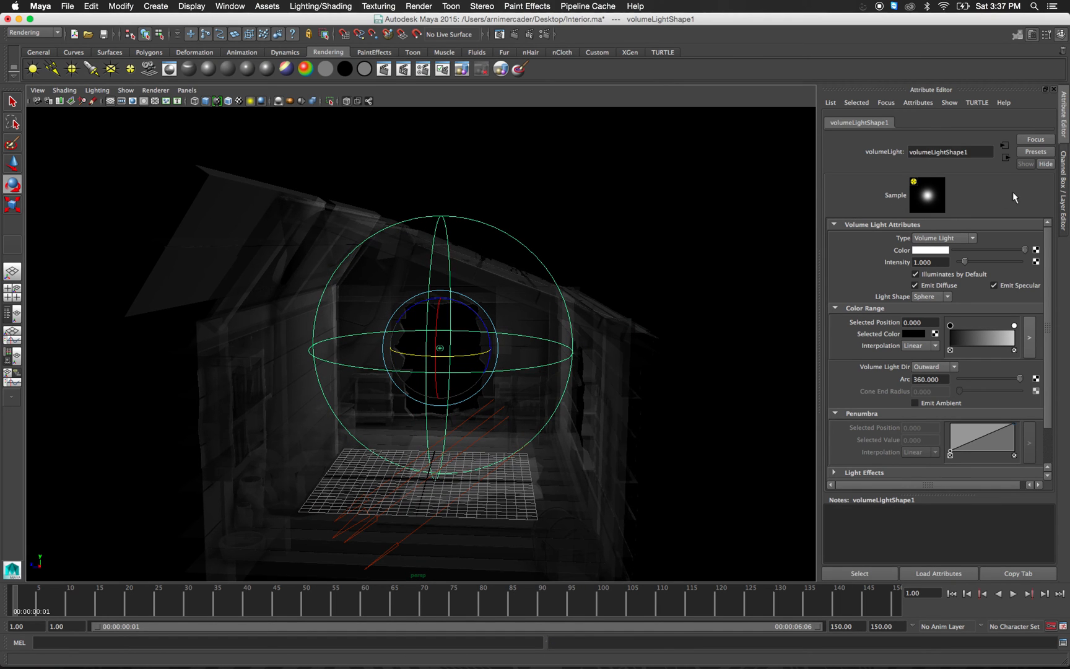
key(q)
Review the volume light's channel values and attributes, and check its orientation and coverage around the window from several angles.
click(1063, 193)
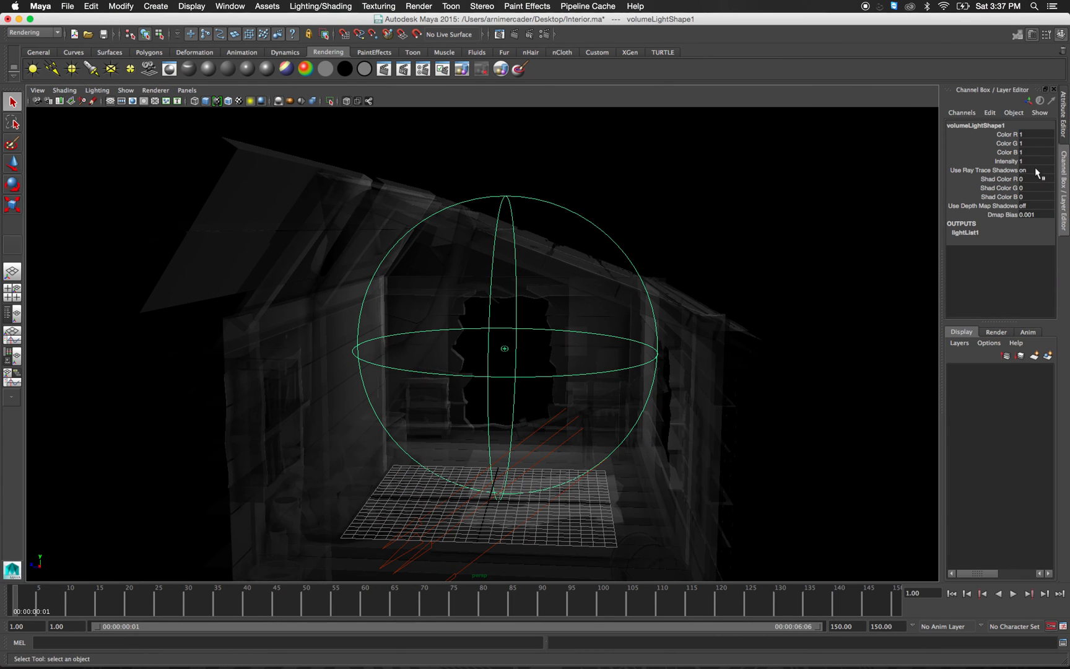
key(e)
key(q)
click(1063, 128)
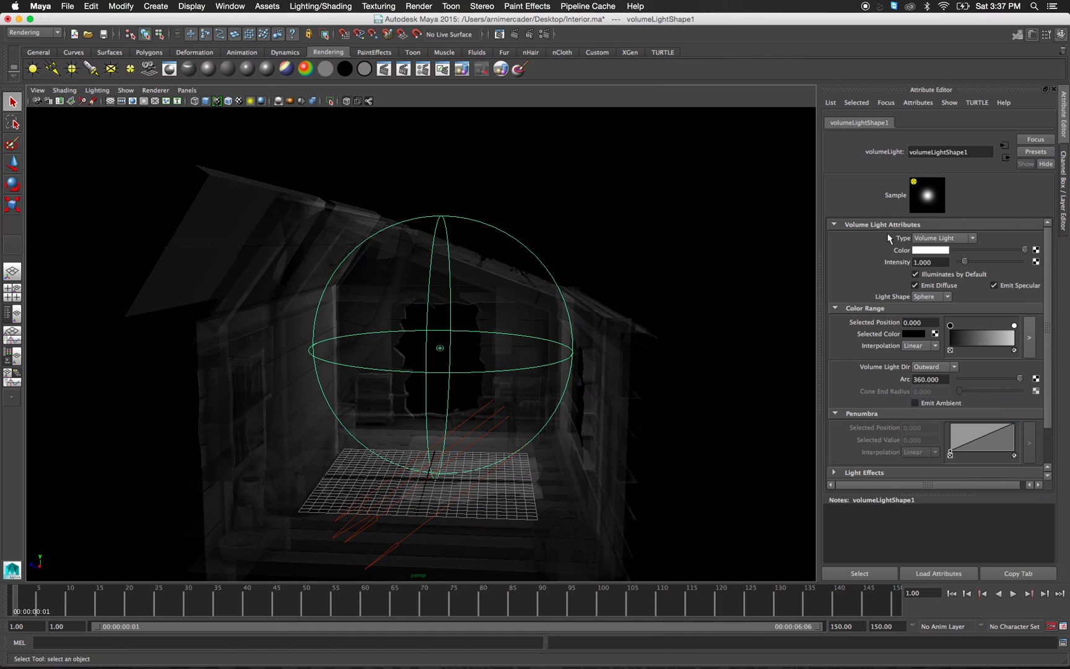
alt+drag(444, 349, 454, 353)
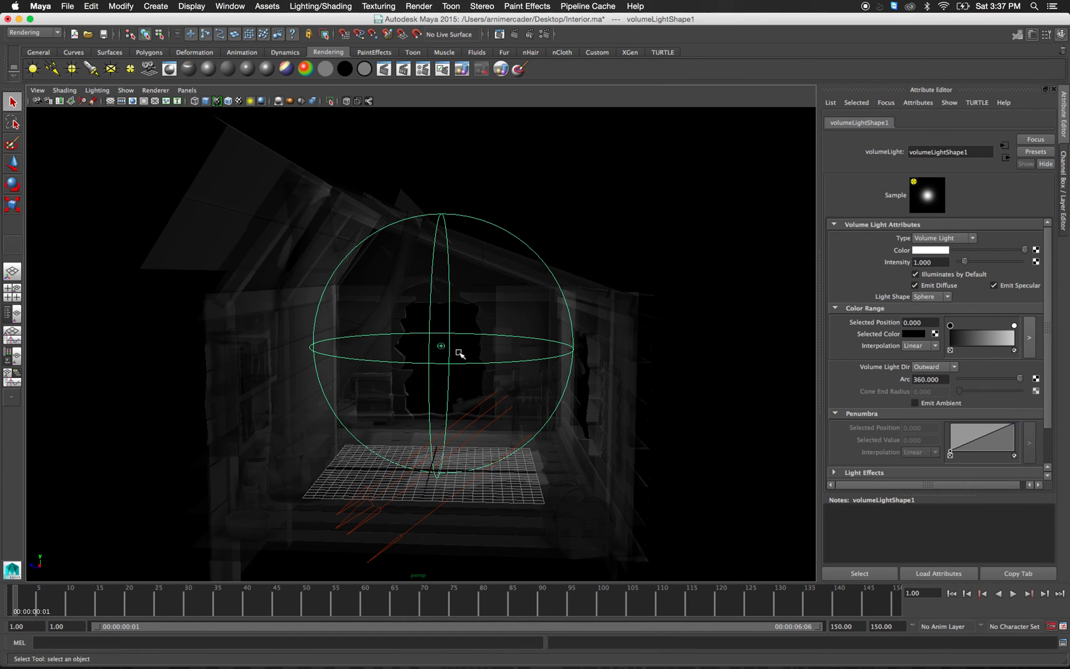
key(e)
key(q)
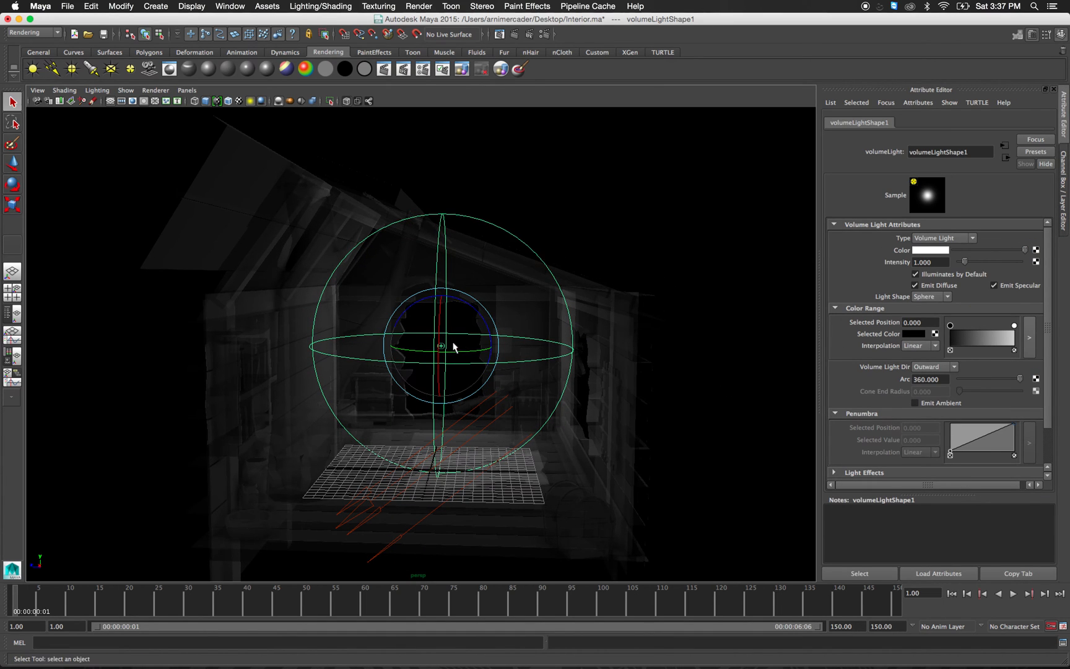
alt+drag(493, 319, 442, 243)
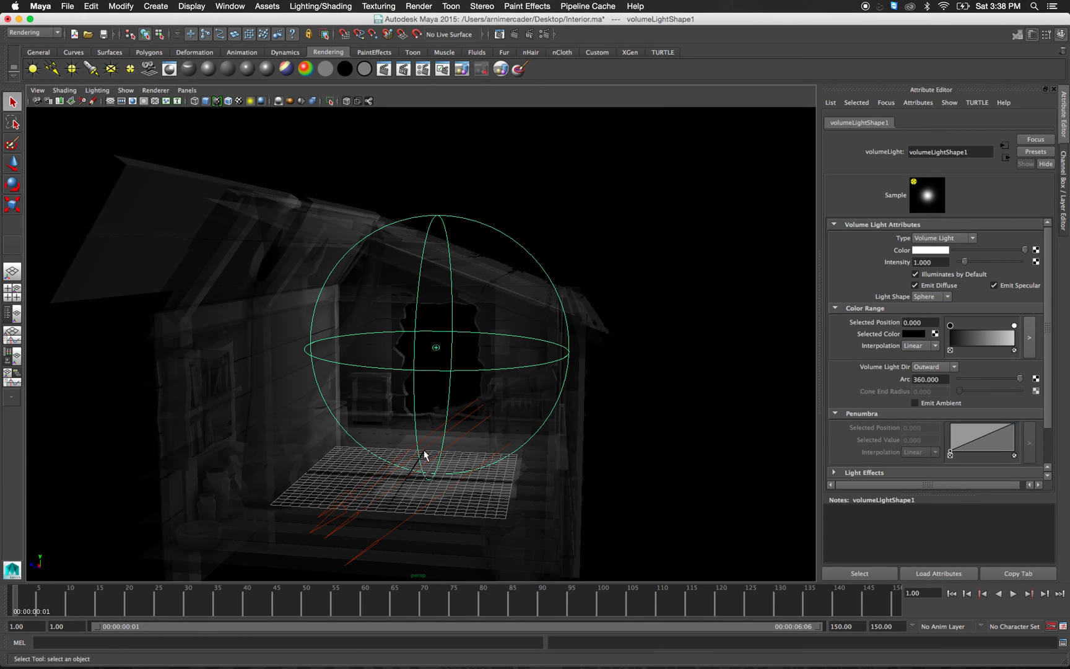
alt+drag(442, 406, 444, 408)
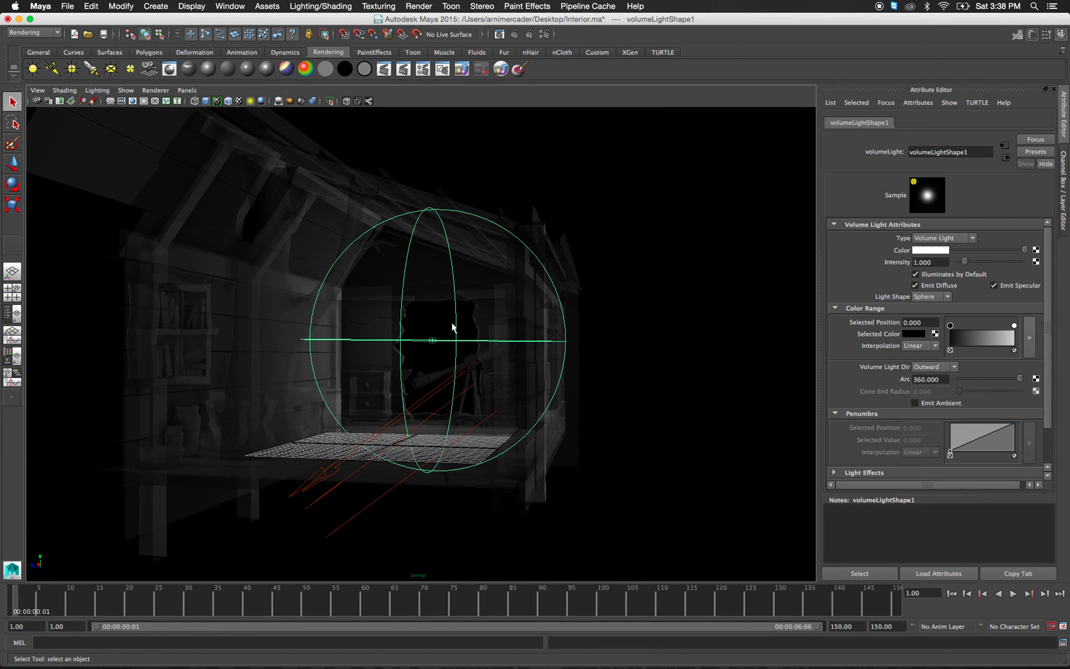
Keep the existing render for comparison and try a render of persp1 with the volume light.
click(482, 68)
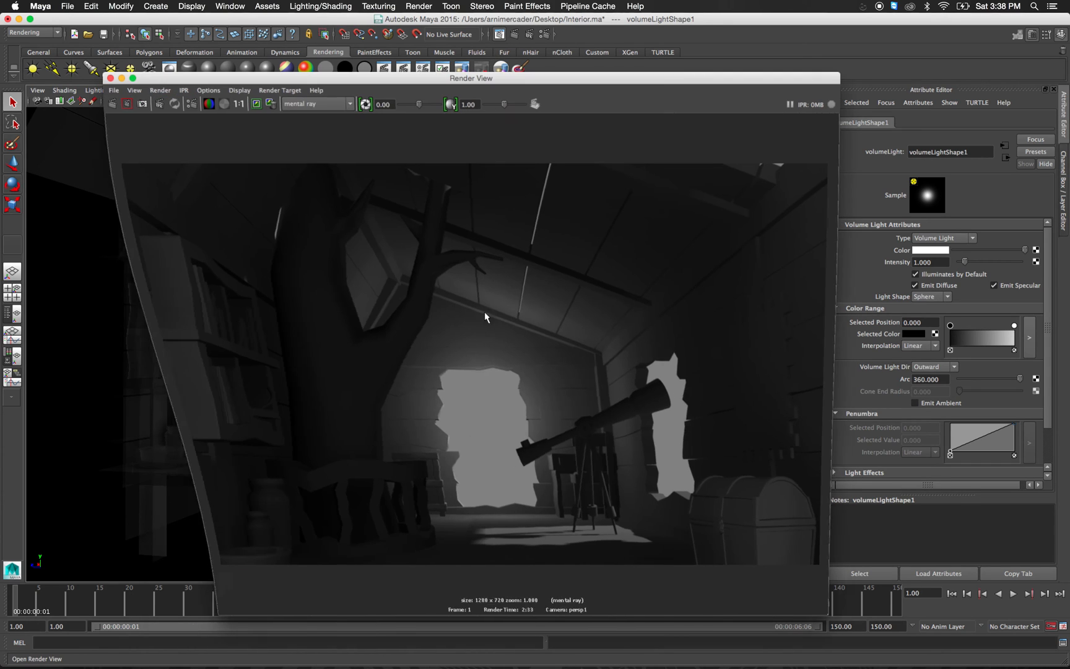
click(254, 103)
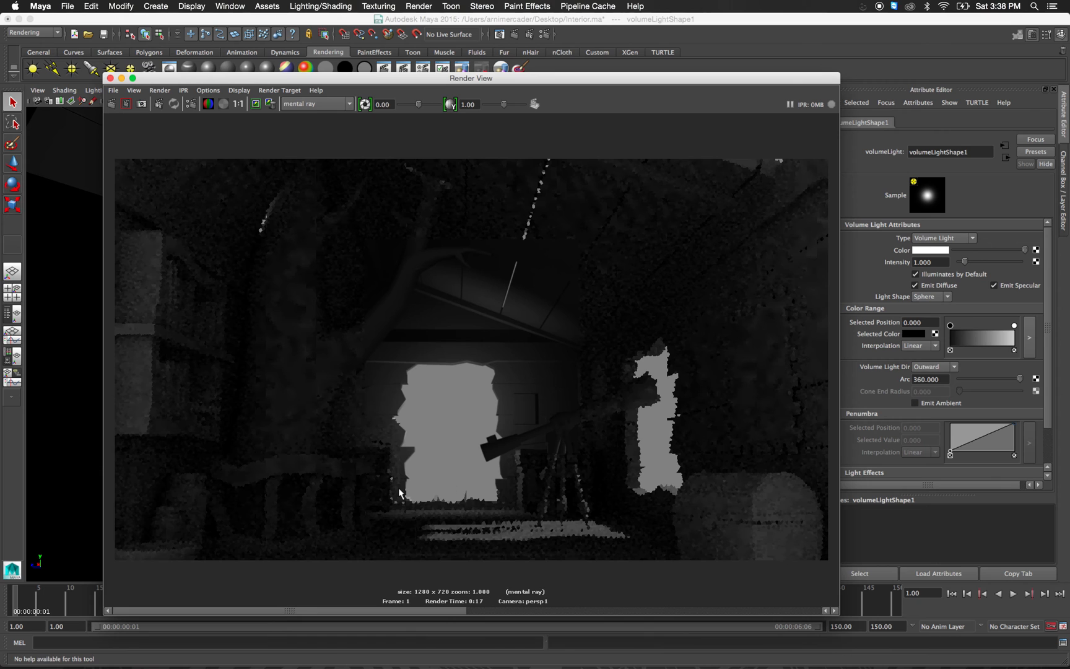
click(110, 78)
Adjust the volume light's position and scale it up so its sphere reaches farther into the room.
alt+drag(525, 370, 494, 384)
key(w)
drag(388, 370, 427, 256)
key(r)
mouse_move(478, 353)
alt+mouse_down()
mouse_move(413, 353)
mouse_move(479, 351)
alt+mouse_up()
alt+drag(410, 385, 477, 379)
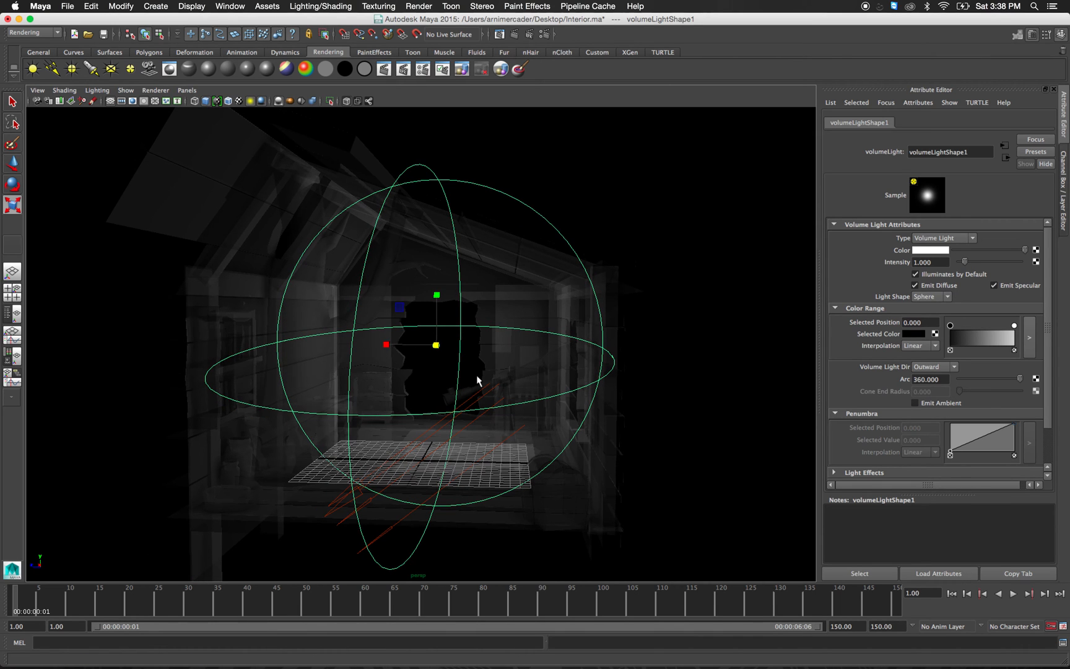
key(q)
Render the persp1 view with the enlarged volume light and compare the result with the kept point-light render.
click(499, 34)
click(112, 104)
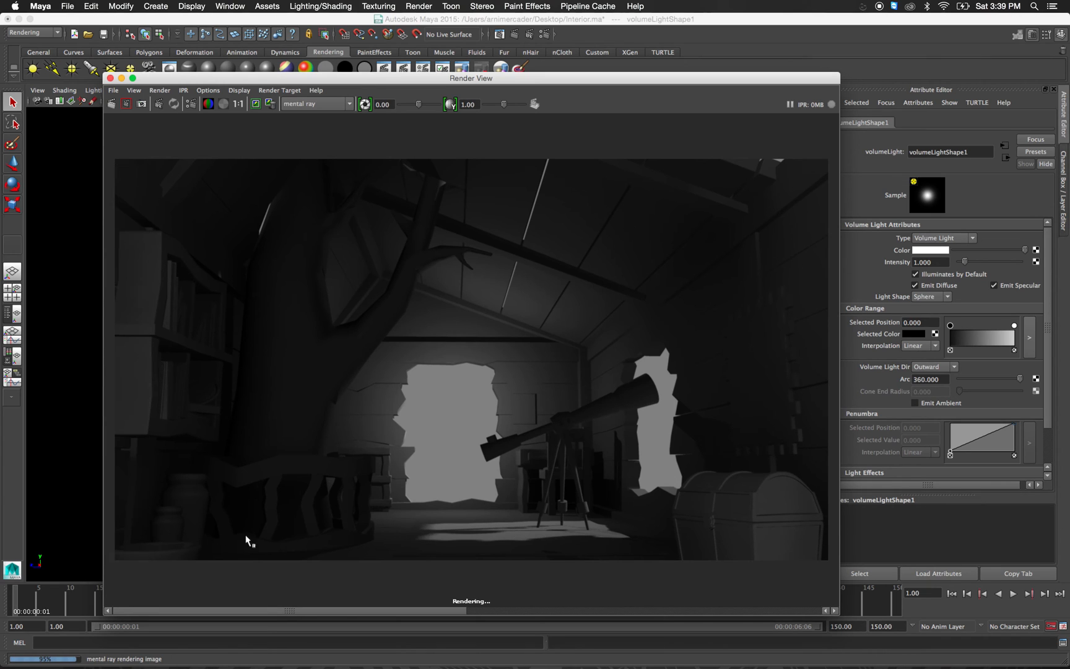
drag(464, 610, 722, 602)
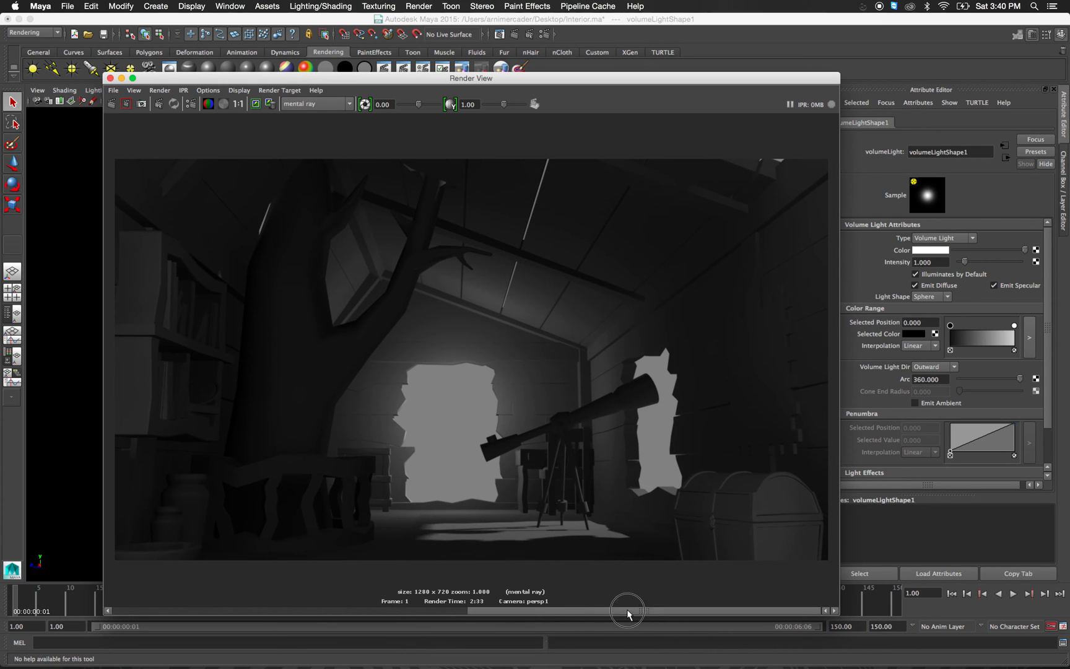
drag(633, 613, 401, 610)
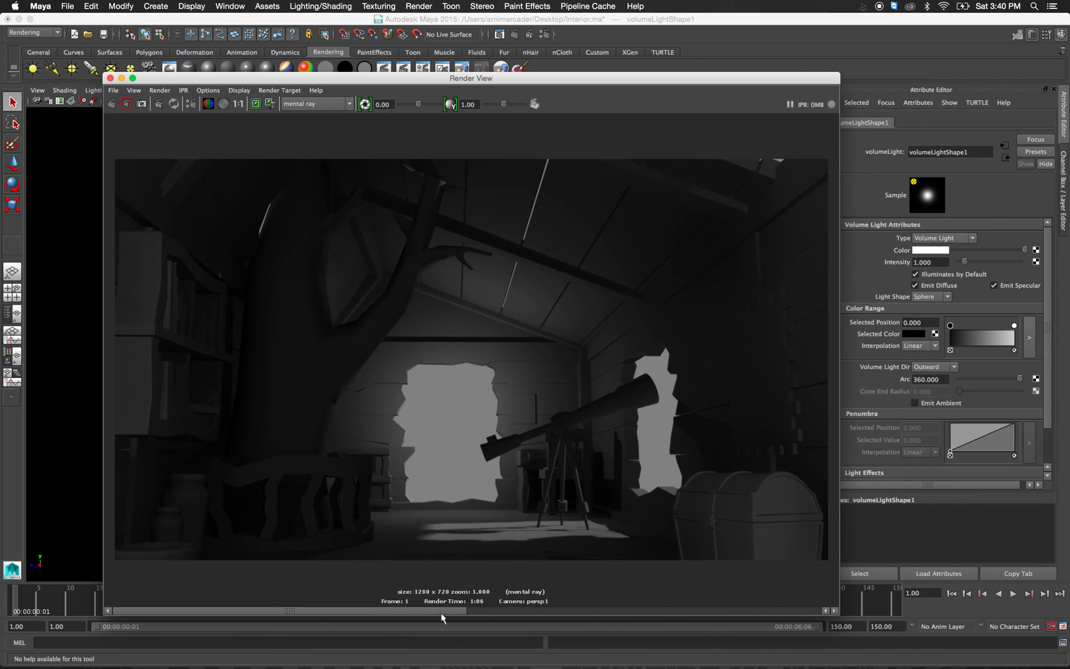
drag(434, 612, 472, 606)
Show the volume light's raytrace shadow attributes and keep the latest render for comparison.
drag(248, 84, 238, 441)
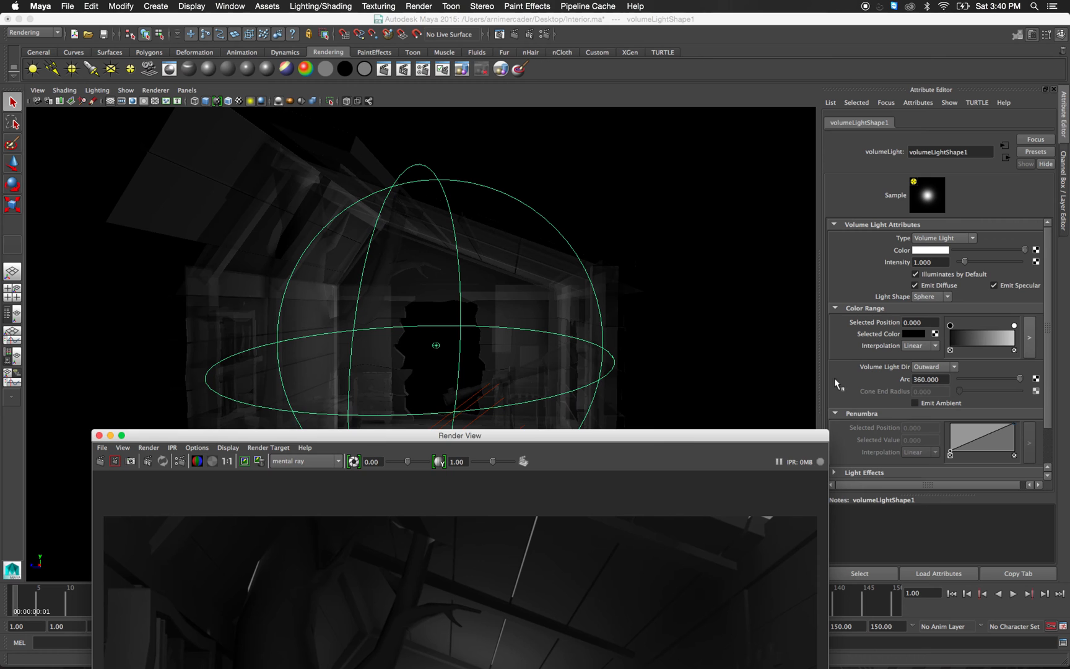
drag(688, 440, 622, 149)
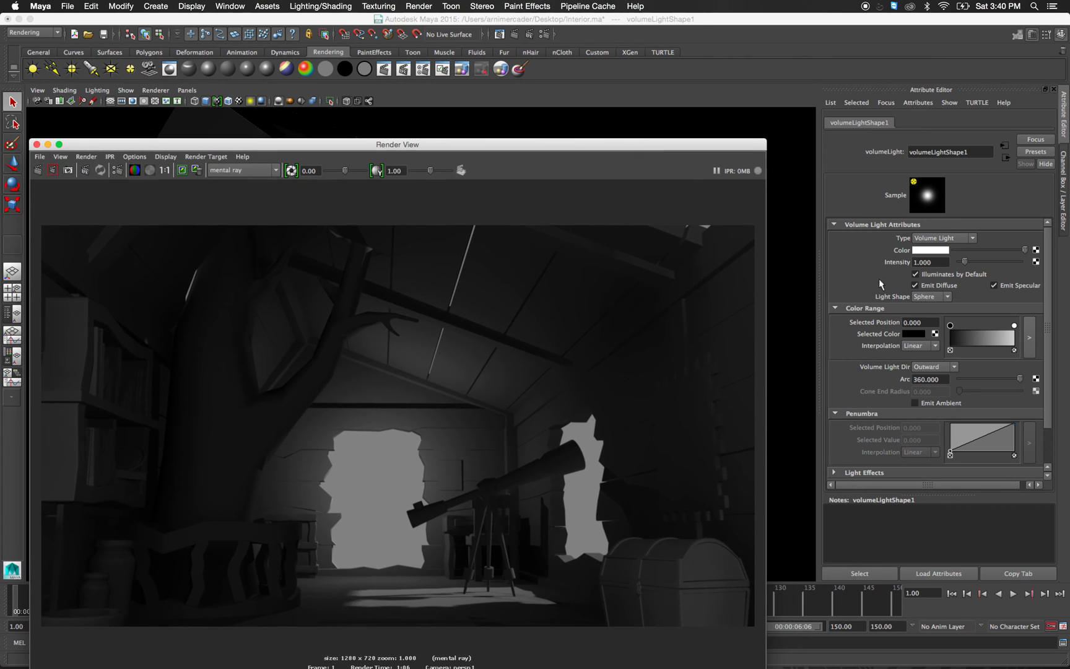
scroll(883, 473, down, 1)
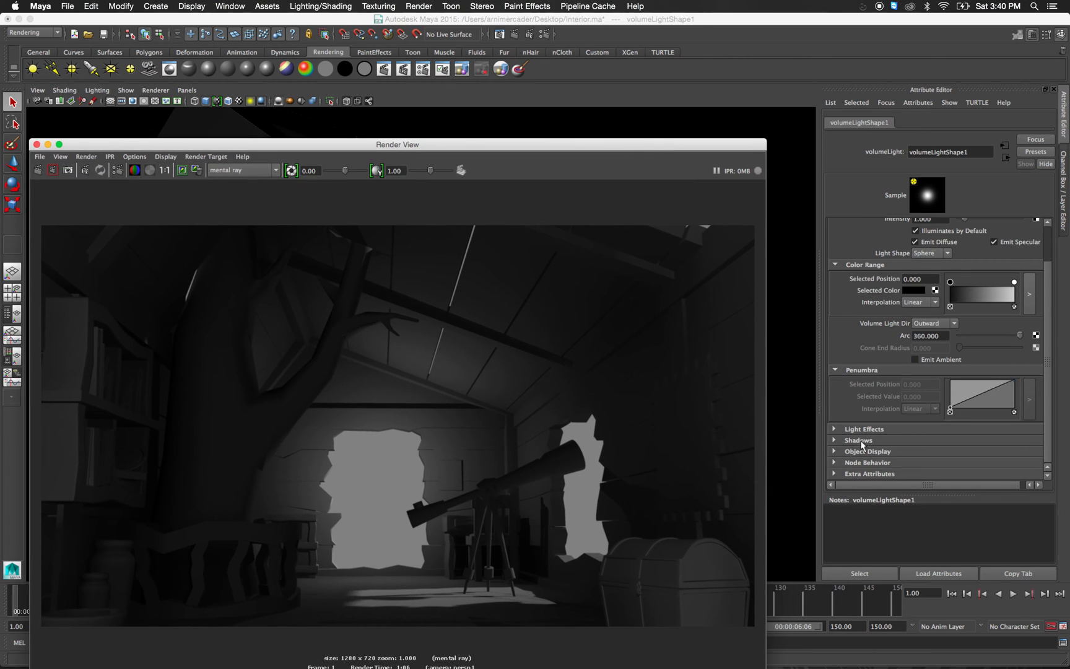
click(862, 440)
scroll(913, 403, down, 10)
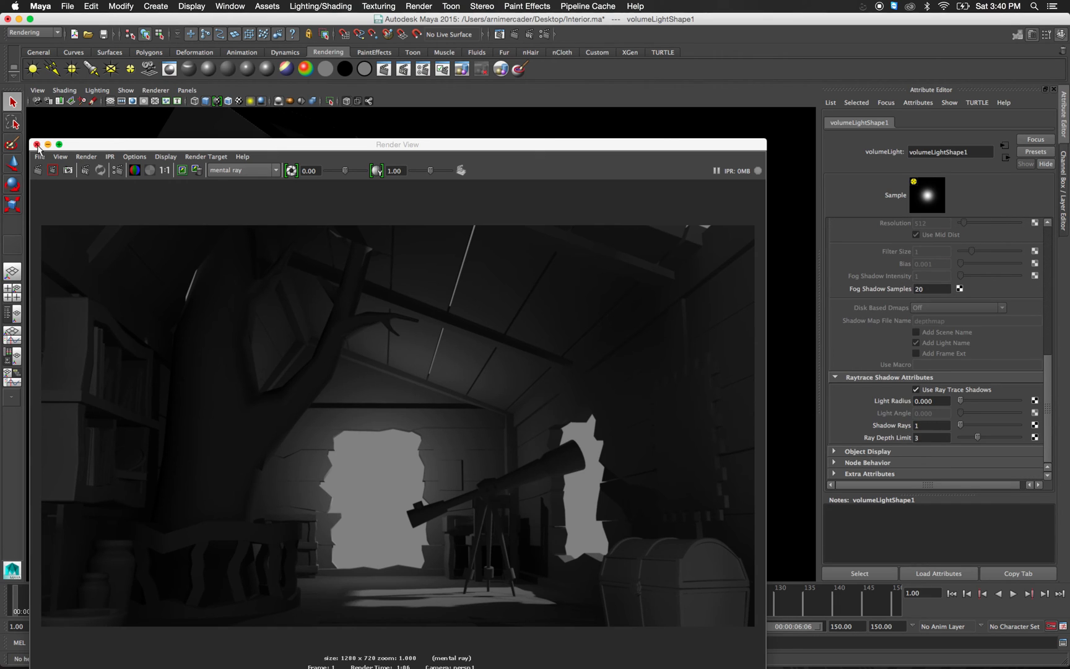
click(181, 172)
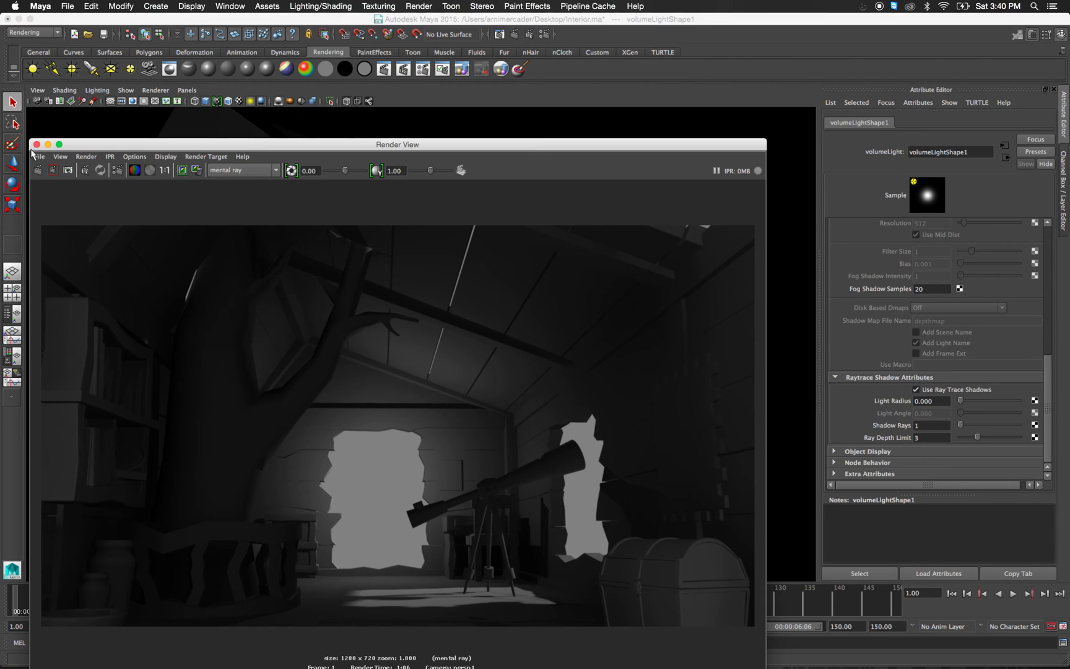
Set the volume light's Light Radius to 3 and Shadow Rays to 16, then bring back the render view.
click(47, 145)
double_click(925, 400)
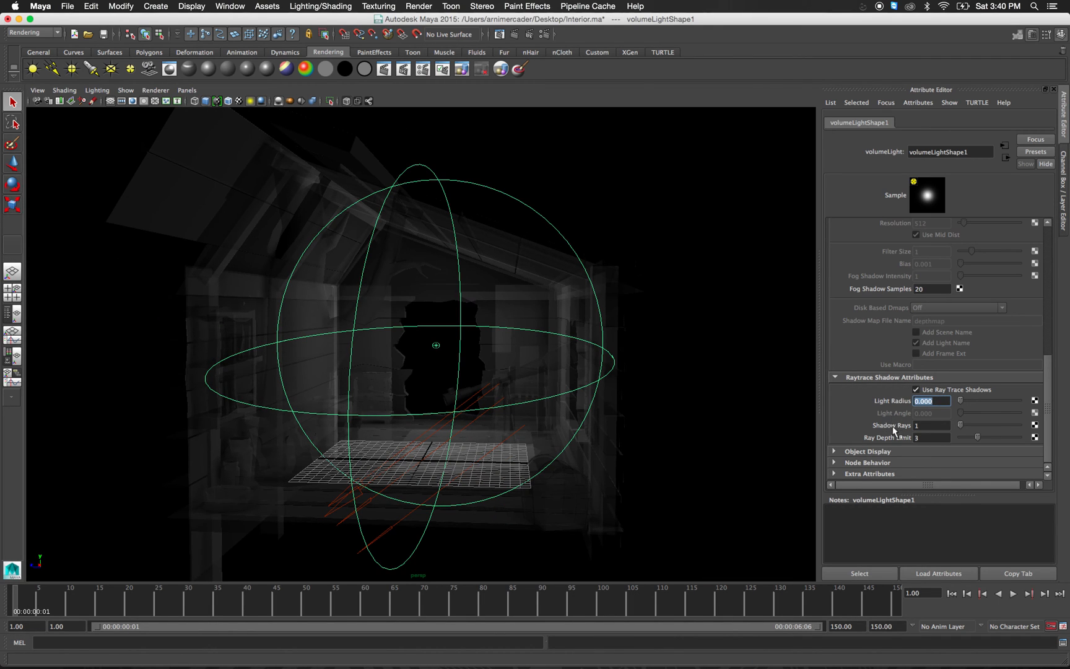
click(936, 401)
double_click(939, 401)
text(3)
key(Tab)
text(16)
key(Return)
click(499, 34)
drag(398, 151, 434, 78)
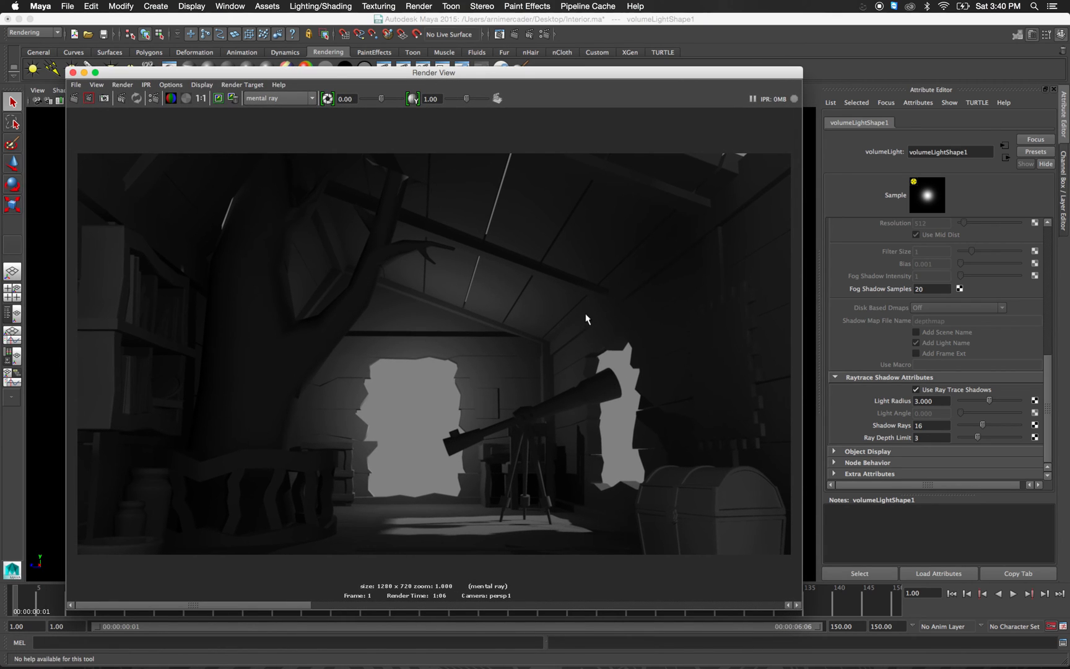
Render test regions around the side window and chest, and on the floor beneath the telescope.
drag(583, 307, 778, 567)
click(91, 99)
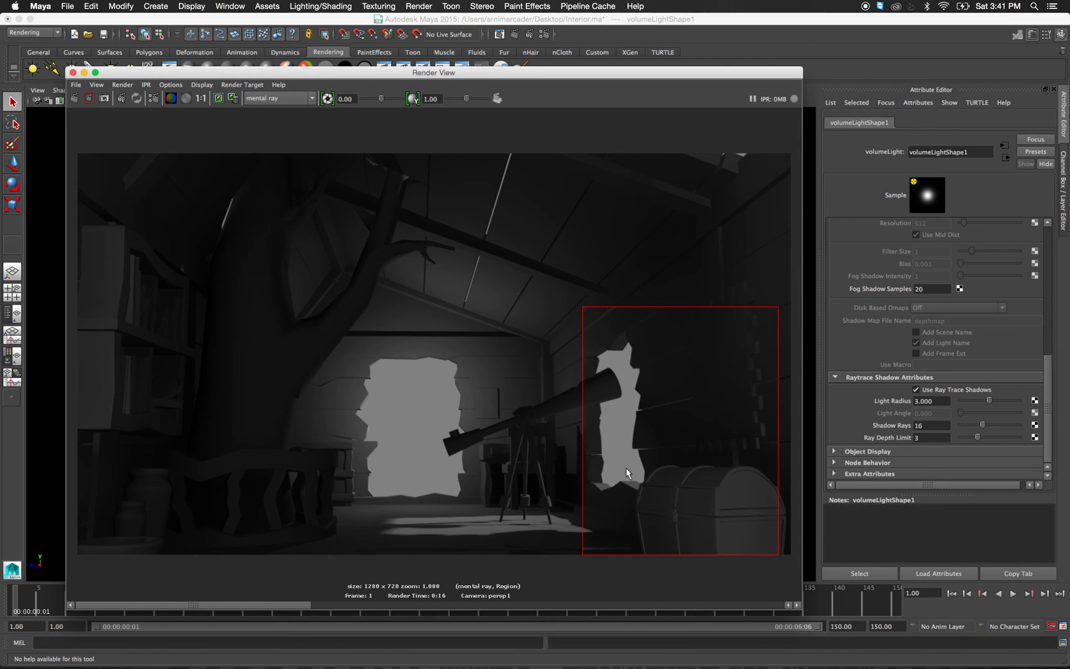
click(554, 483)
drag(489, 498, 619, 554)
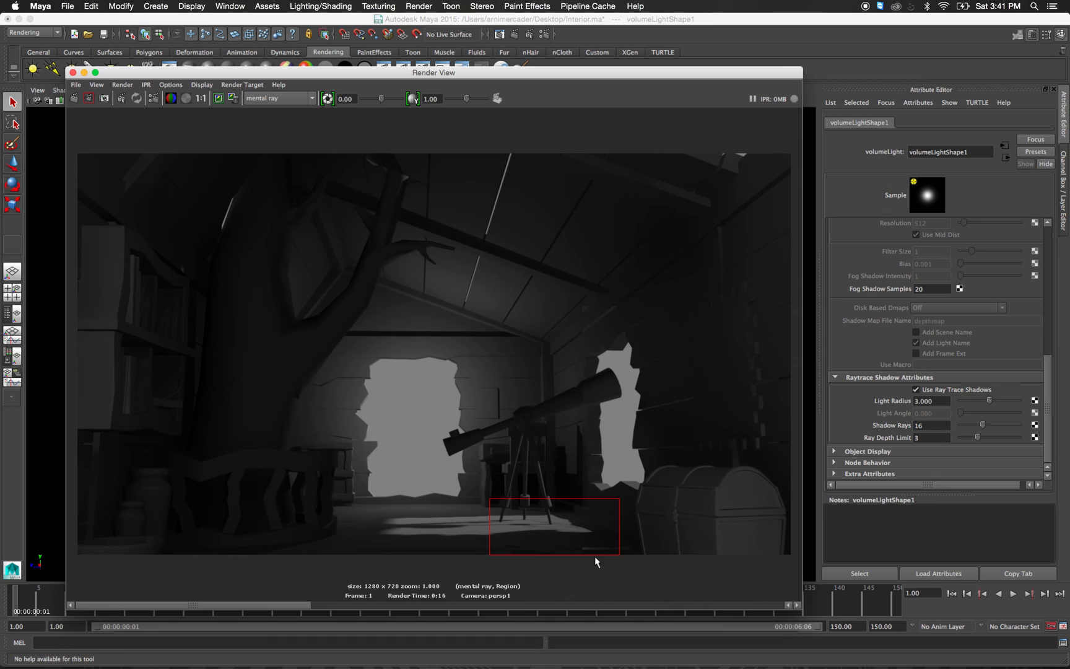
click(87, 99)
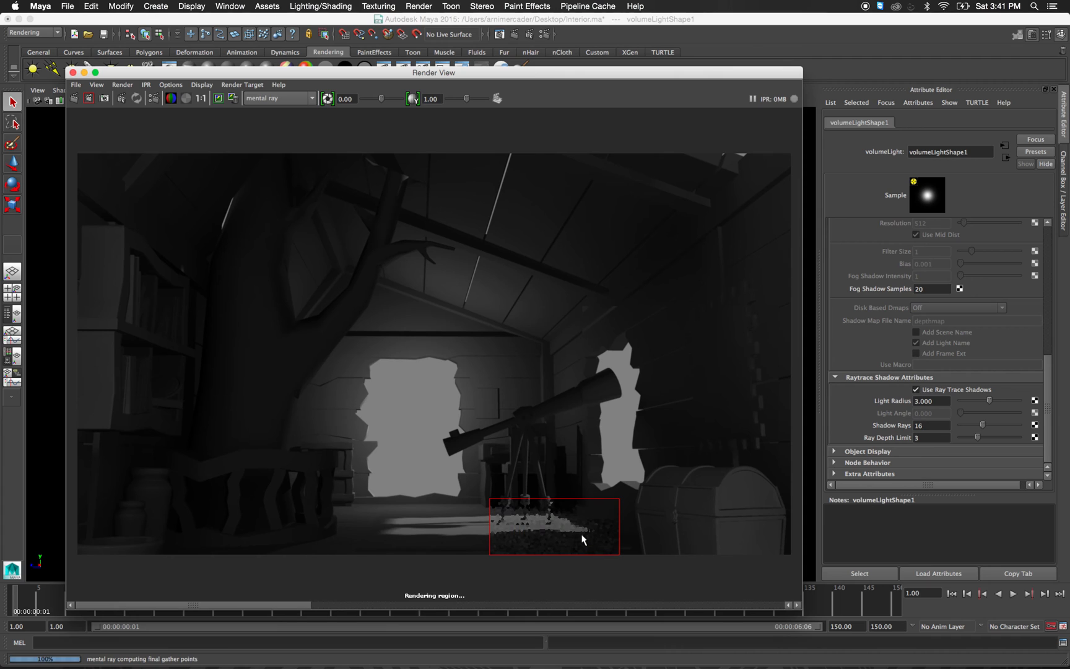
click(612, 435)
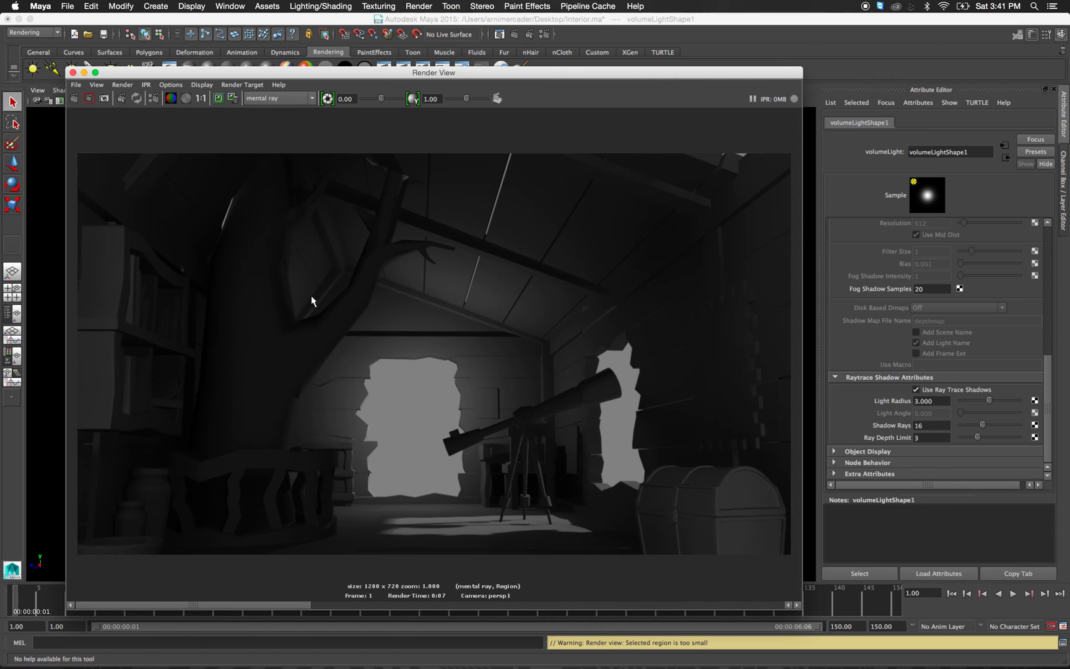
Render the full persp1 view with the softened volume light shadows and compare it with the kept renders.
click(75, 98)
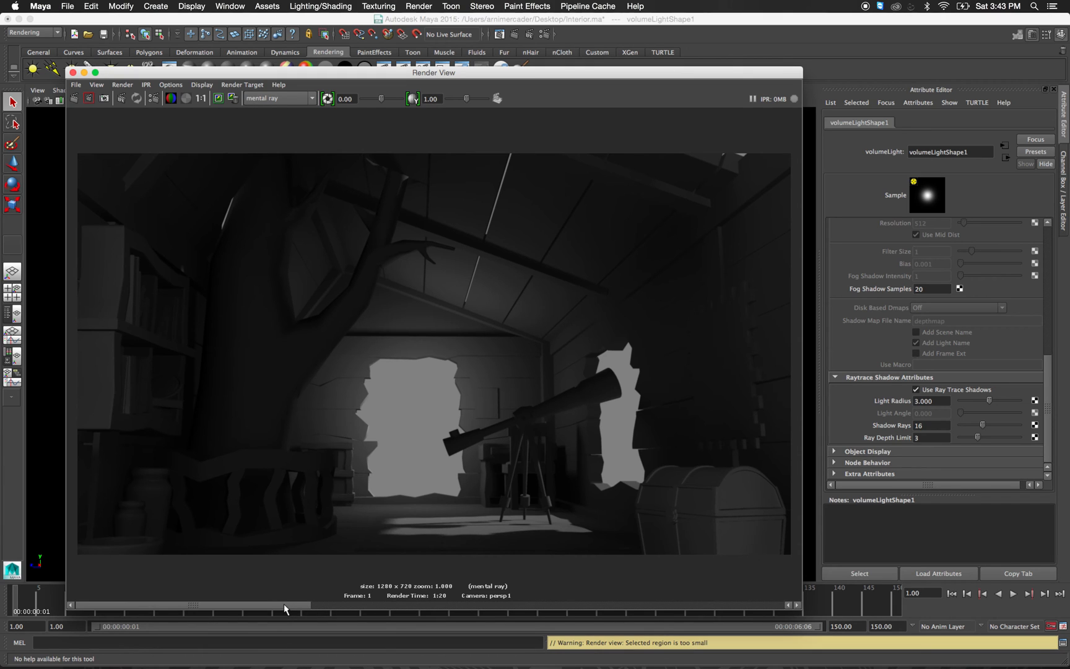
click(323, 603)
drag(323, 603, 426, 590)
drag(440, 587, 309, 588)
drag(300, 604, 742, 582)
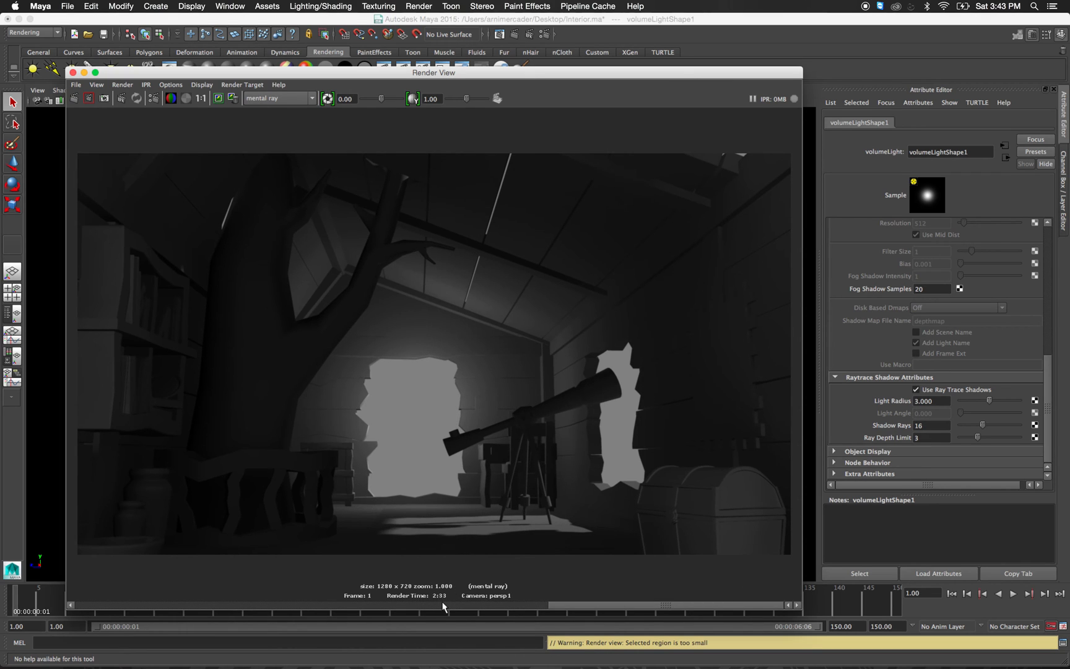
drag(562, 602, 207, 600)
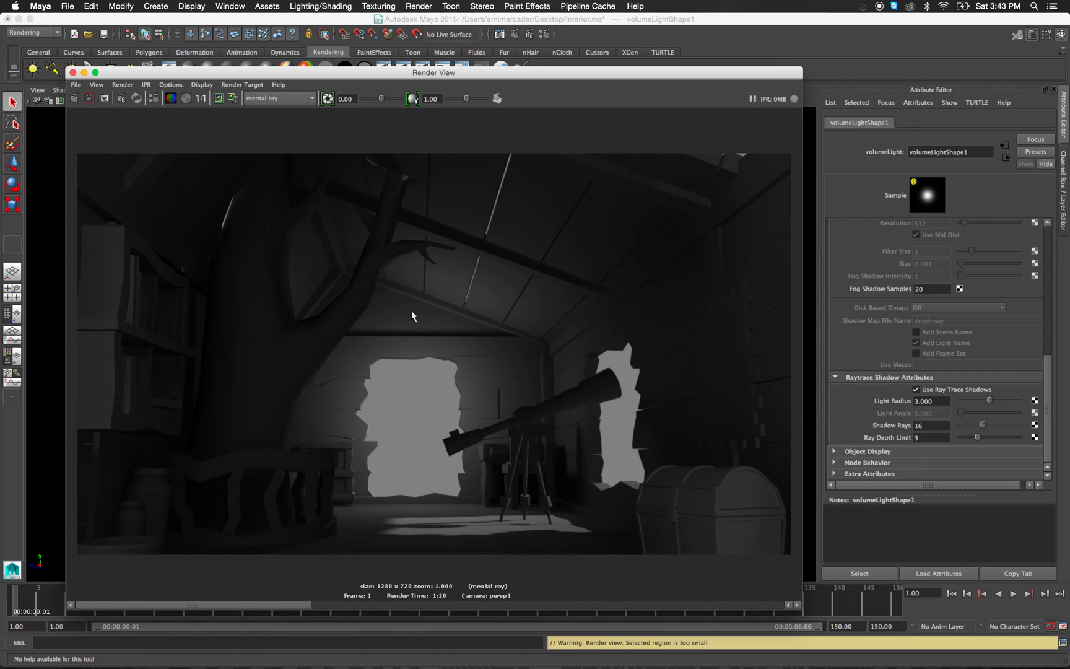
Put the render view away and show the volume light's Color Range attributes.
click(84, 72)
scroll(959, 322, up, 6)
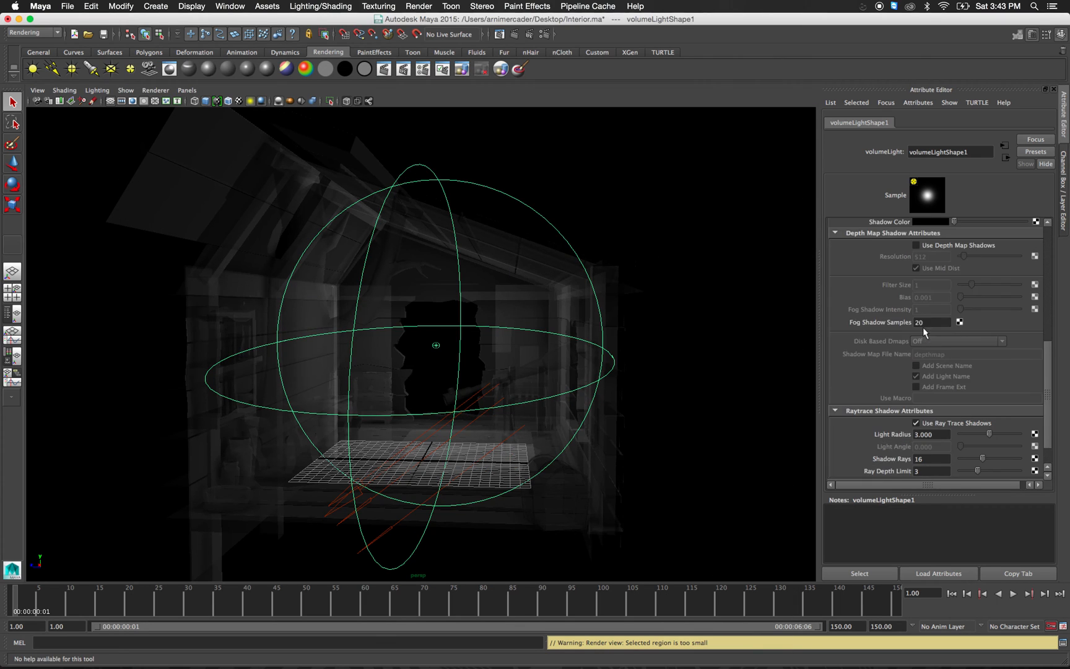
scroll(970, 319, up, 3)
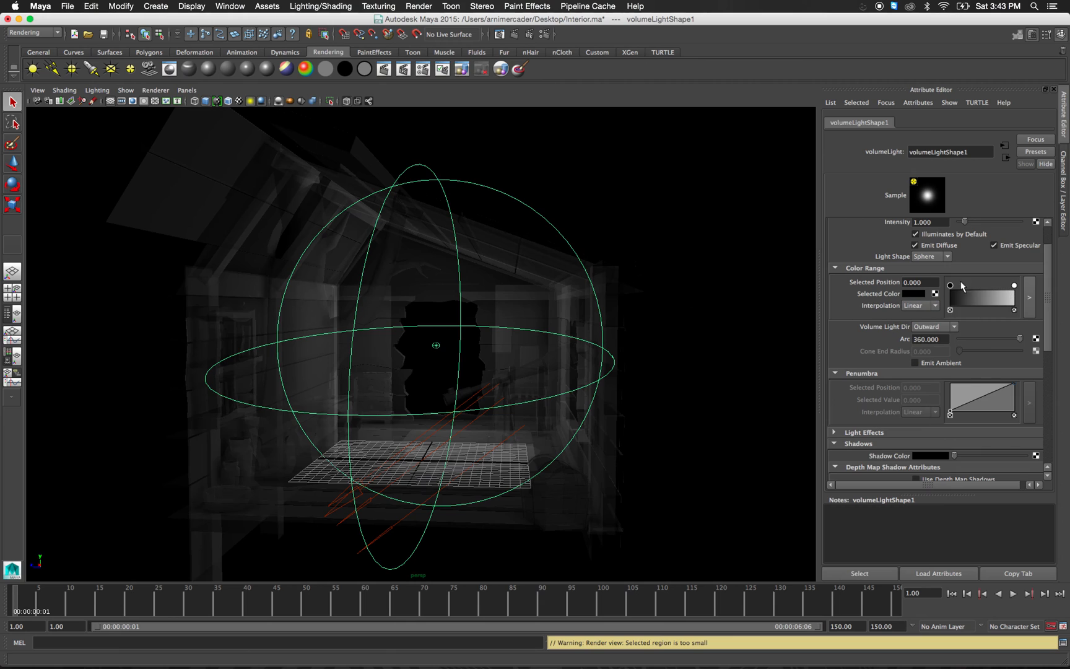
click(967, 301)
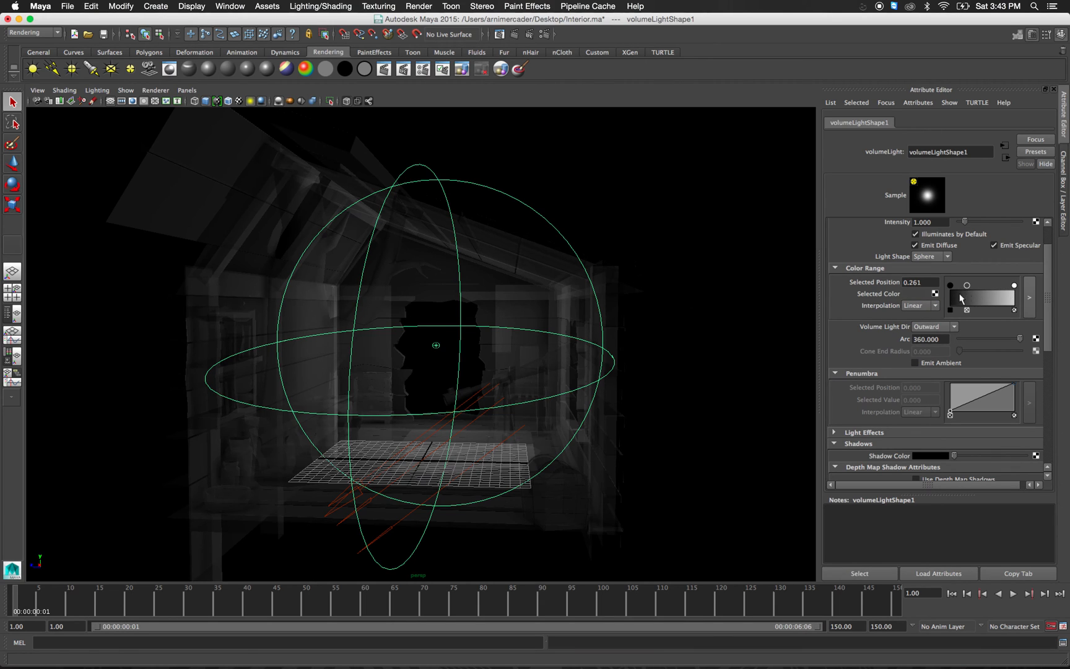
click(921, 294)
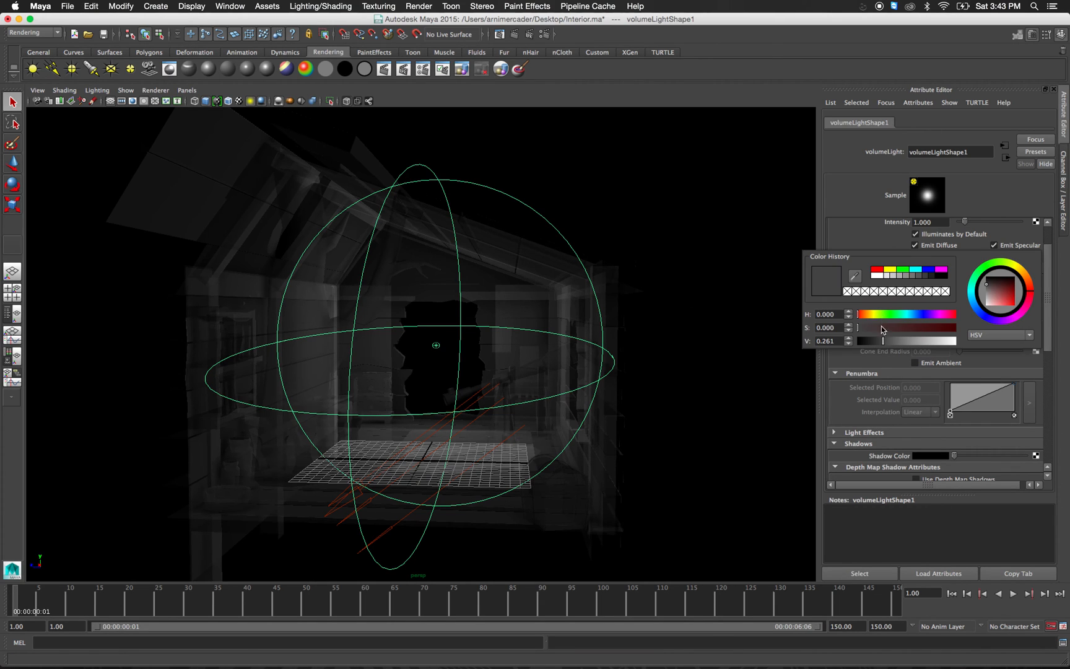
drag(878, 329, 906, 341)
key(super+z)
key(super+z)
key(super+z)
Add a marker at position 0.243 in the volume light's Color Range and color it dark blue.
click(965, 302)
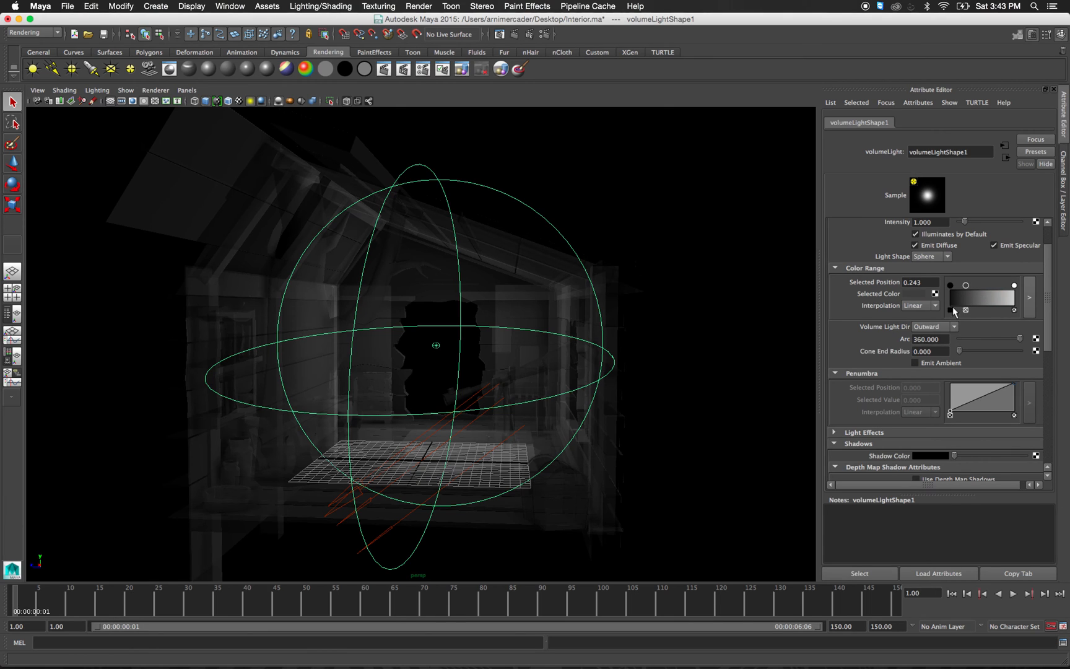
click(915, 293)
drag(889, 324, 910, 323)
drag(970, 308, 967, 301)
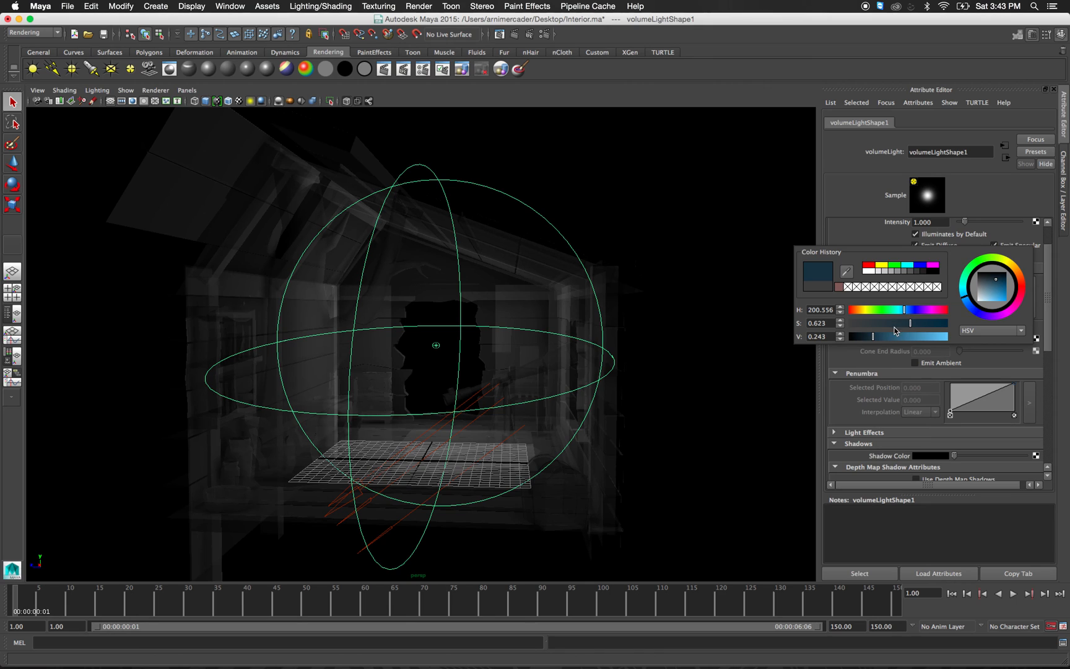
drag(969, 308, 970, 305)
mouse_move(910, 324)
mouse_down()
mouse_move(920, 328)
mouse_move(908, 325)
mouse_up()
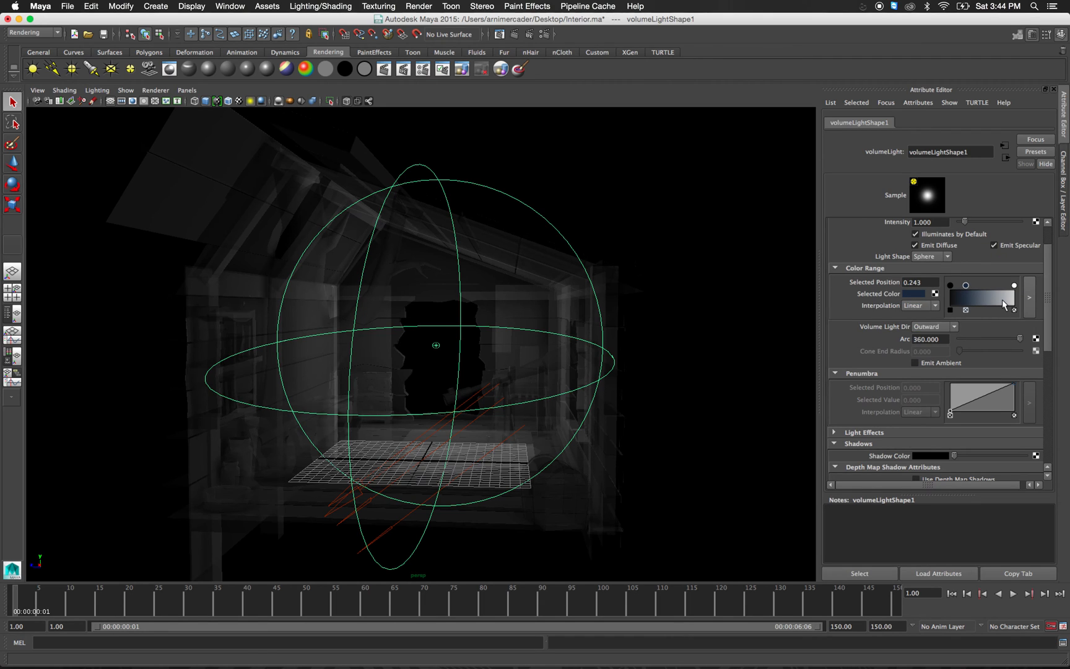
Add a marker near the bright end of the volume light's Color Range and color it warm tan-orange.
click(1001, 298)
click(913, 294)
click(887, 323)
drag(886, 323, 898, 323)
drag(1017, 269, 1022, 268)
Tint the Color Range marker at position 1.000 pale cream and render the persp1 view with the colored light.
click(1014, 285)
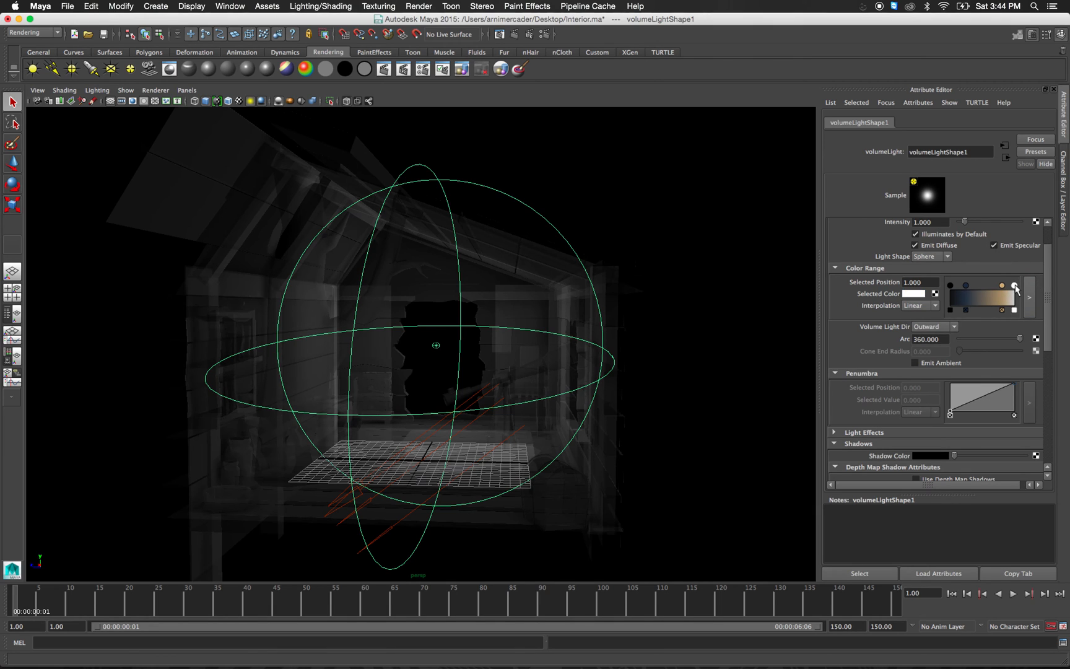
click(913, 293)
drag(887, 329, 878, 328)
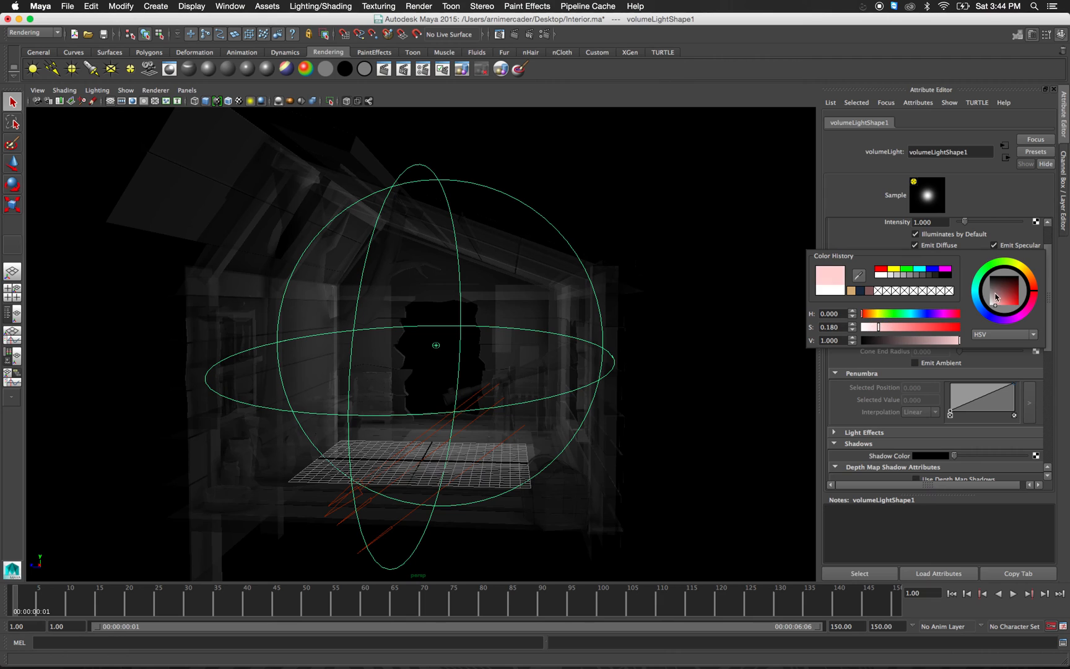
click(1036, 277)
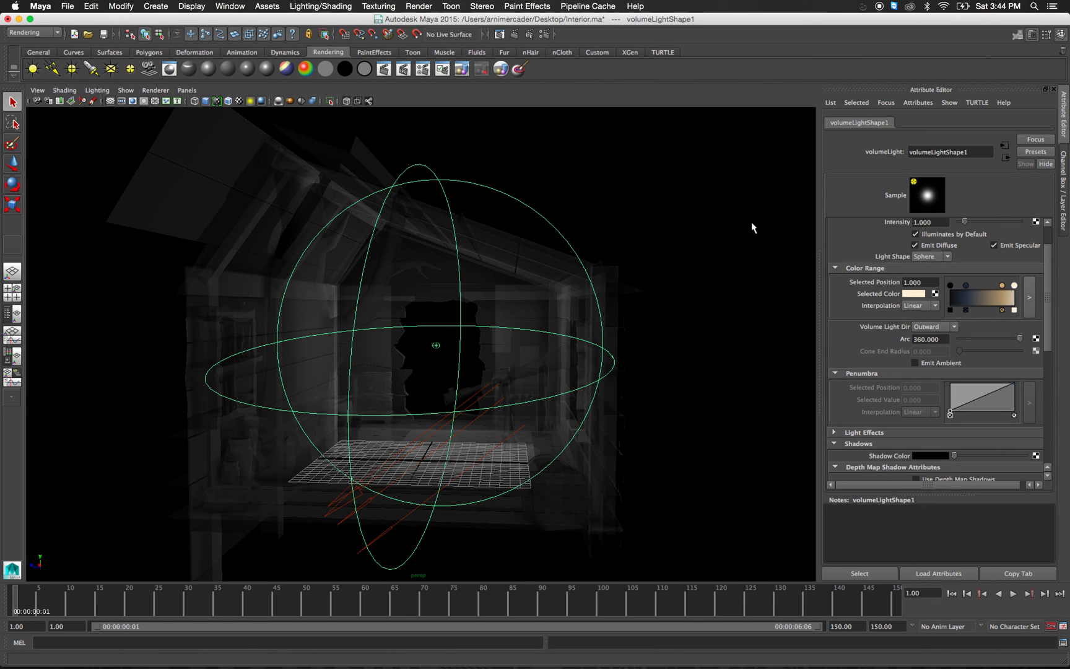
click(496, 34)
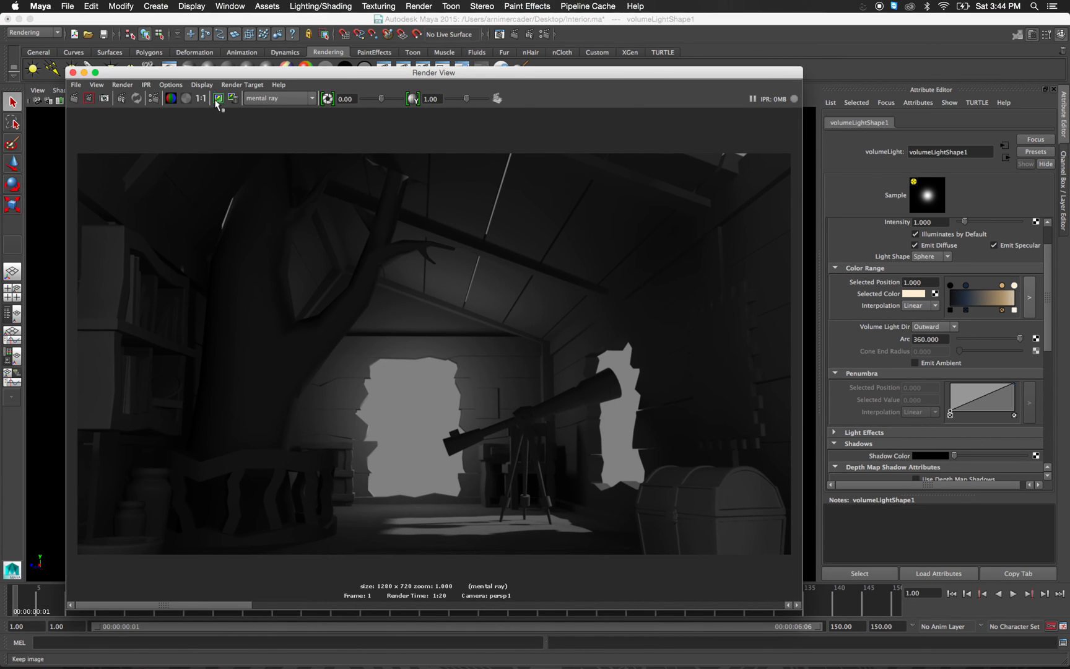
click(73, 99)
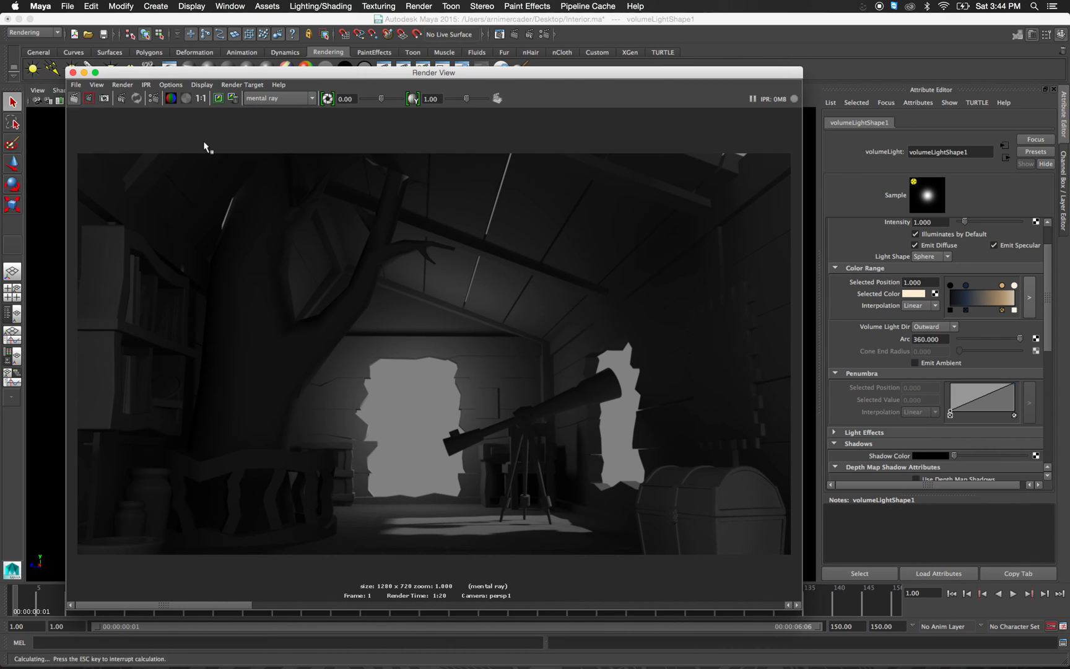
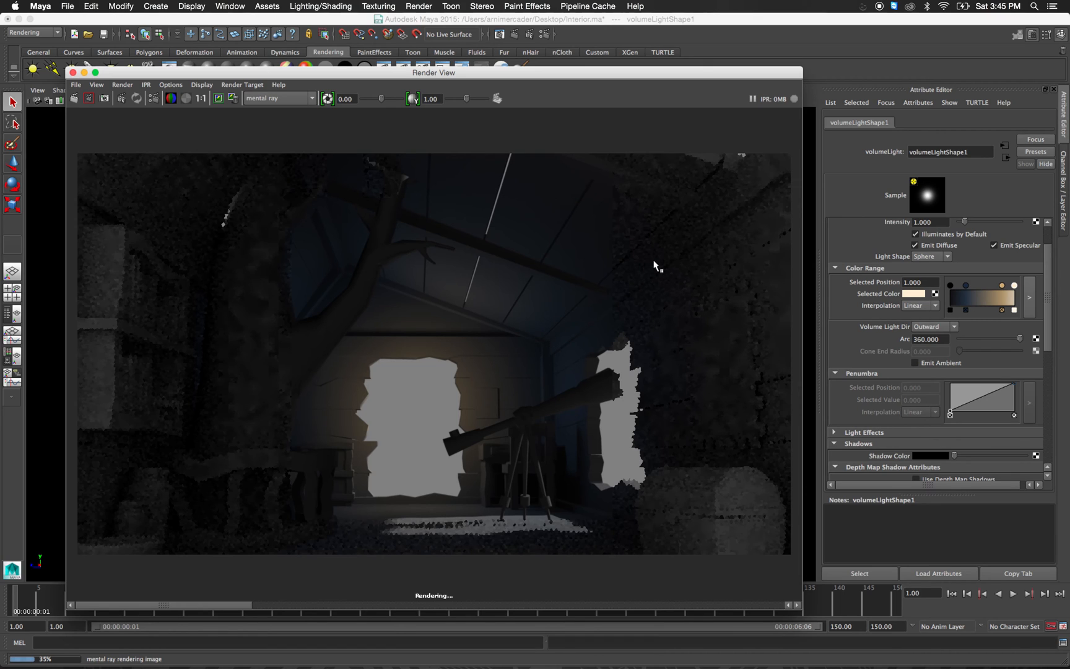
Remove the dark blue Color Range marker, add a near-black one at position 0.026 and render the view again.
click(967, 311)
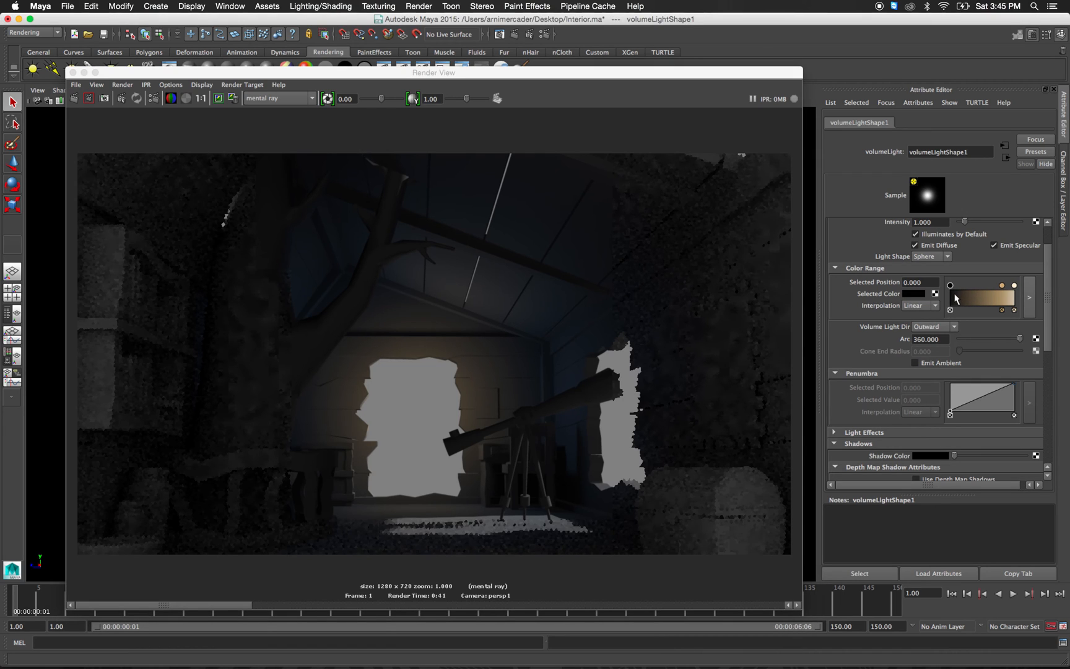
click(953, 297)
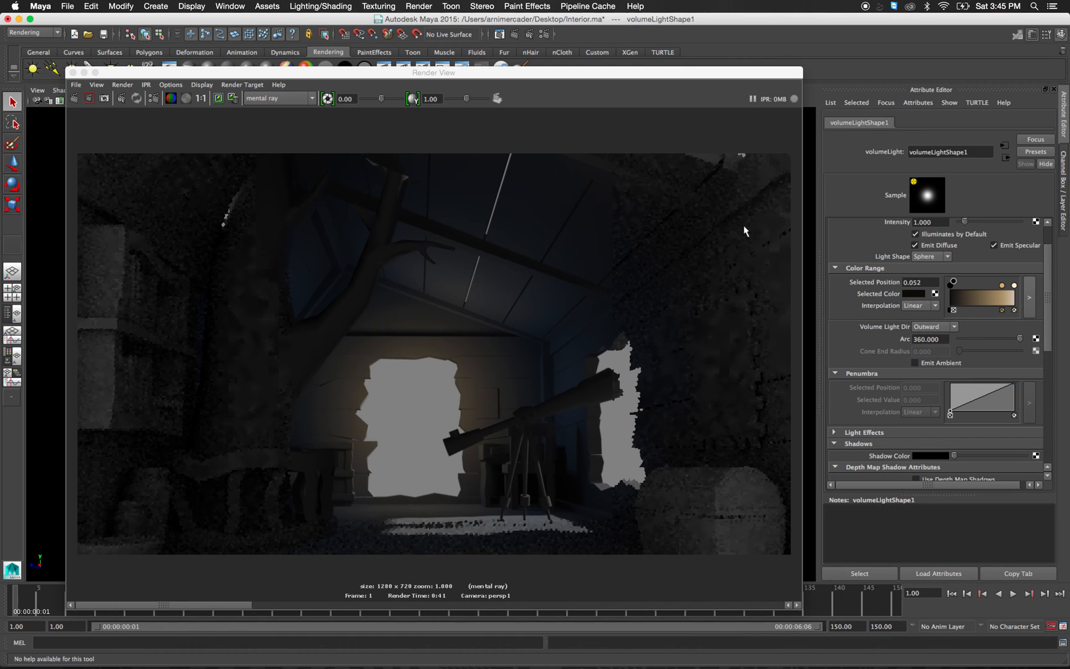
click(953, 310)
click(952, 296)
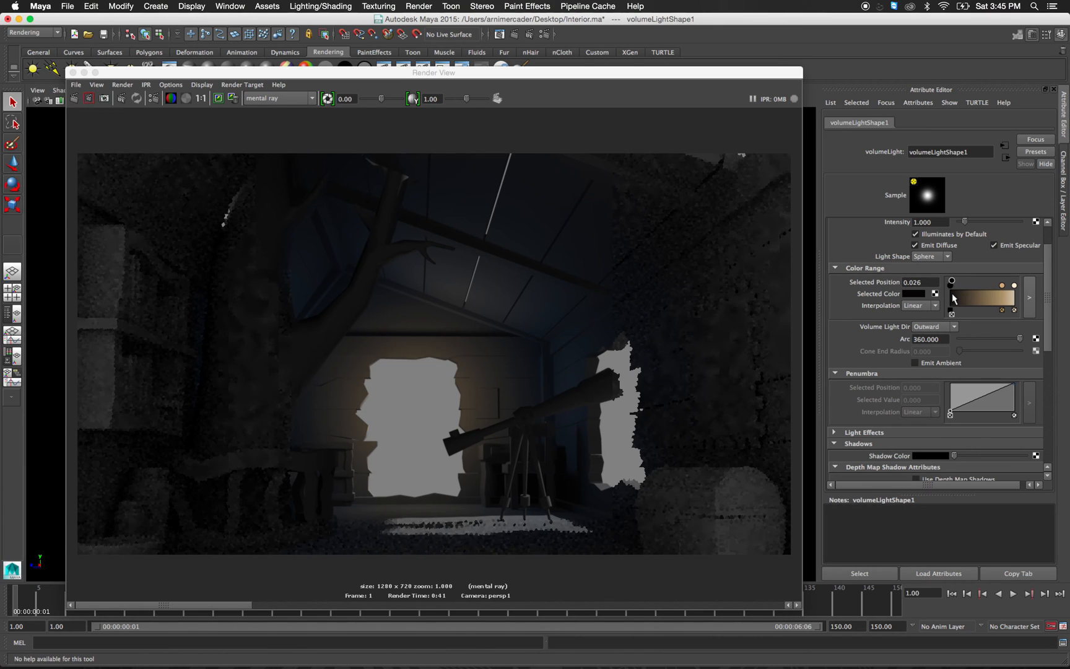
click(915, 294)
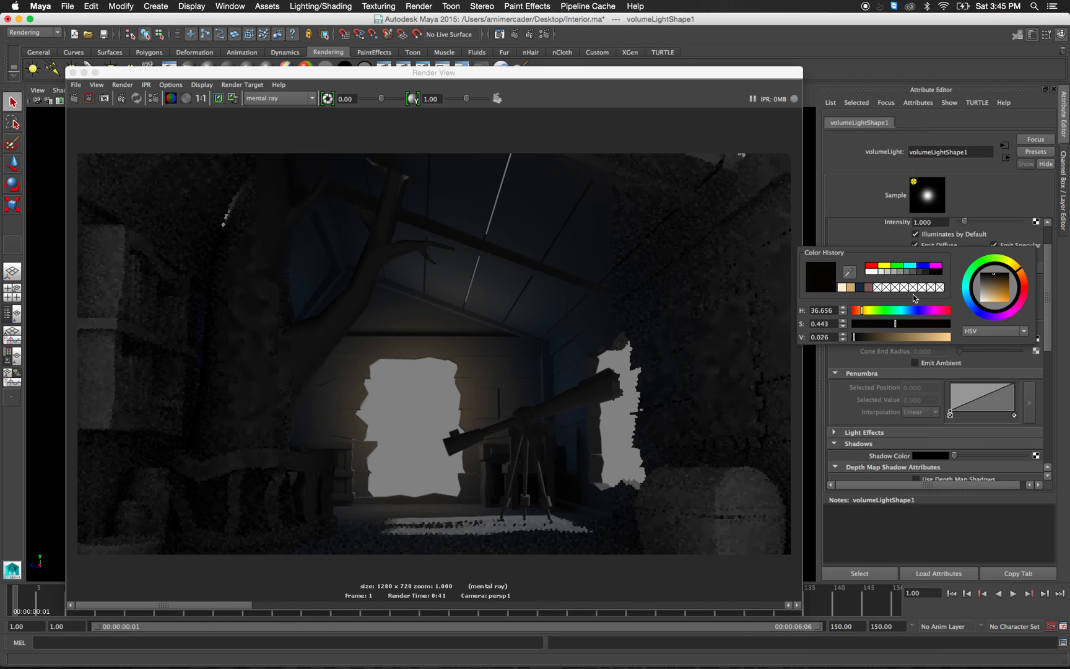
drag(895, 324, 971, 306)
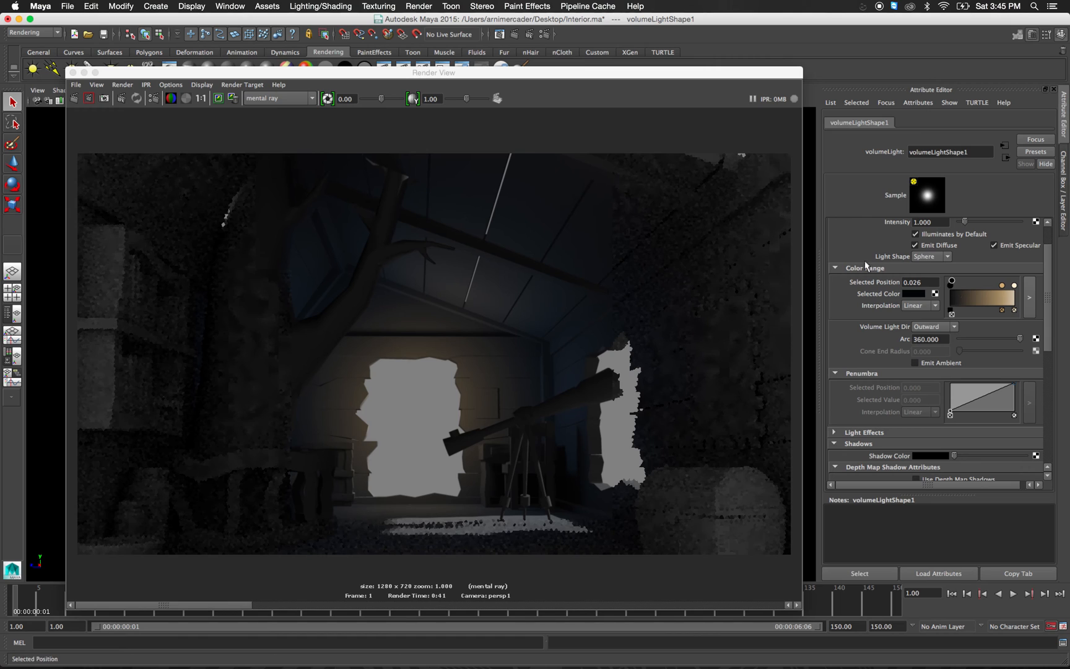
click(78, 103)
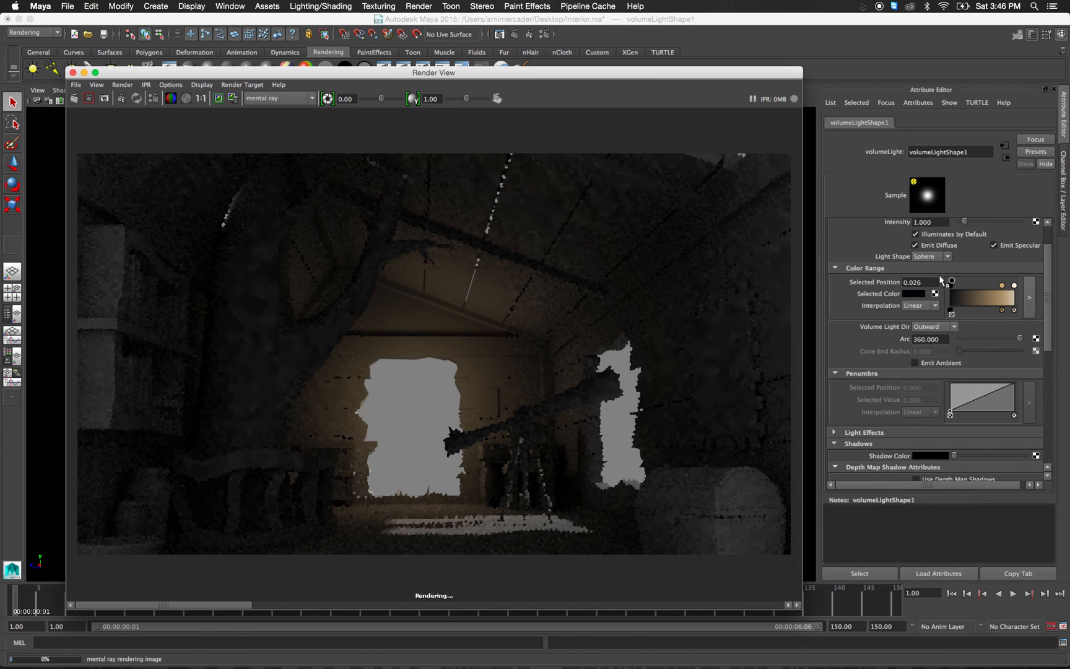
Slide the near-black marker to position 0.000 and add a dark blue marker at 0.070 with hue 213.389 and saturation 1.000.
drag(953, 283, 950, 284)
click(919, 294)
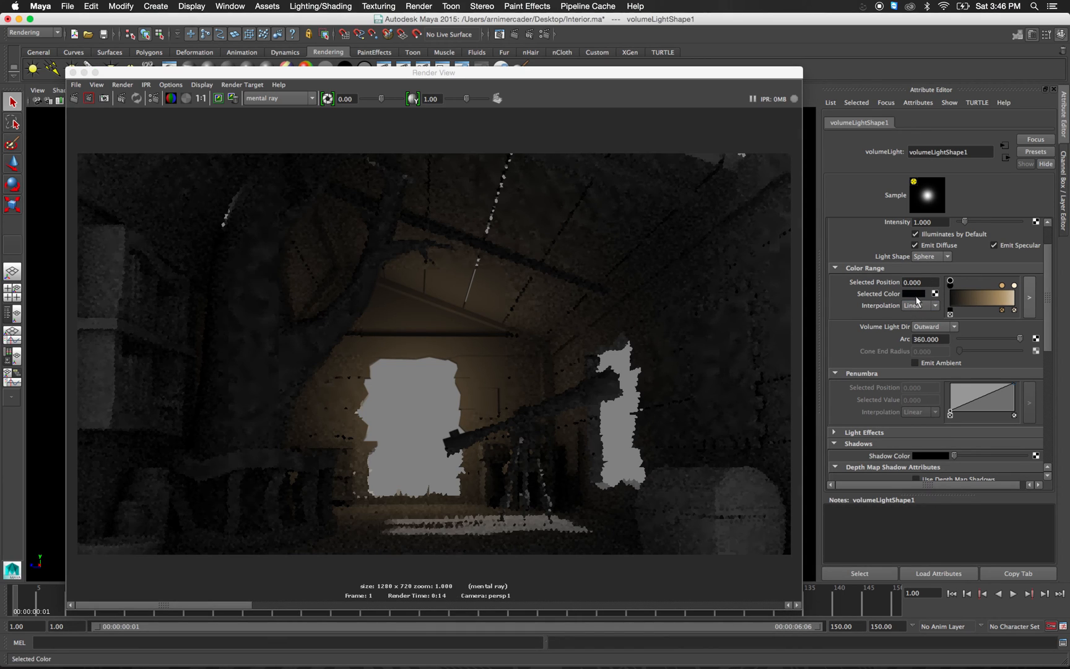
click(954, 300)
click(916, 294)
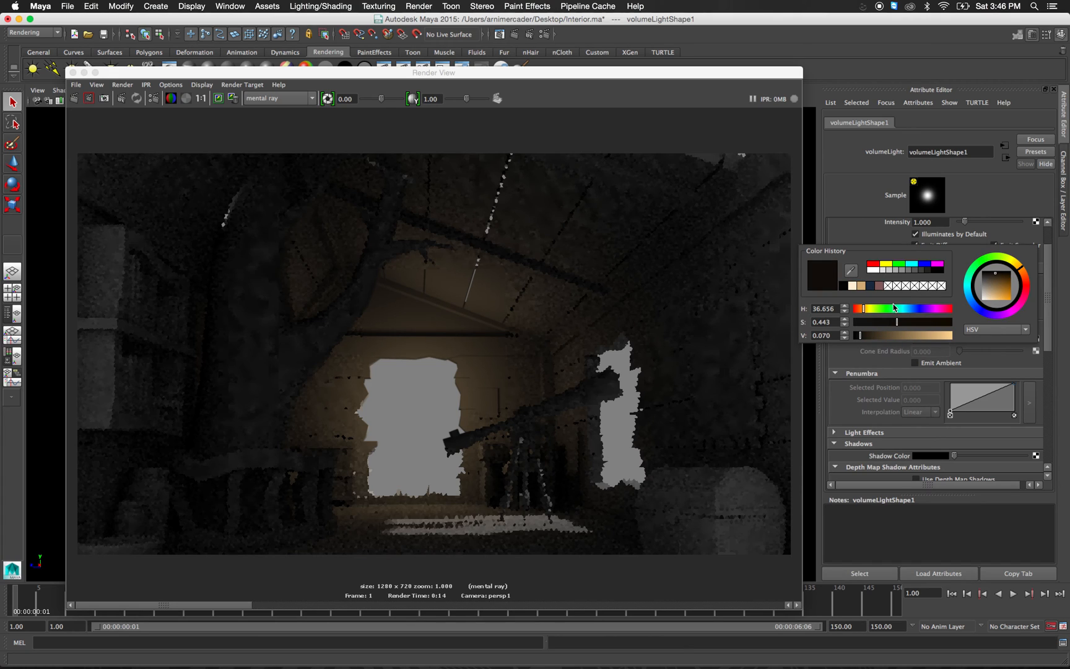
drag(928, 322, 894, 323)
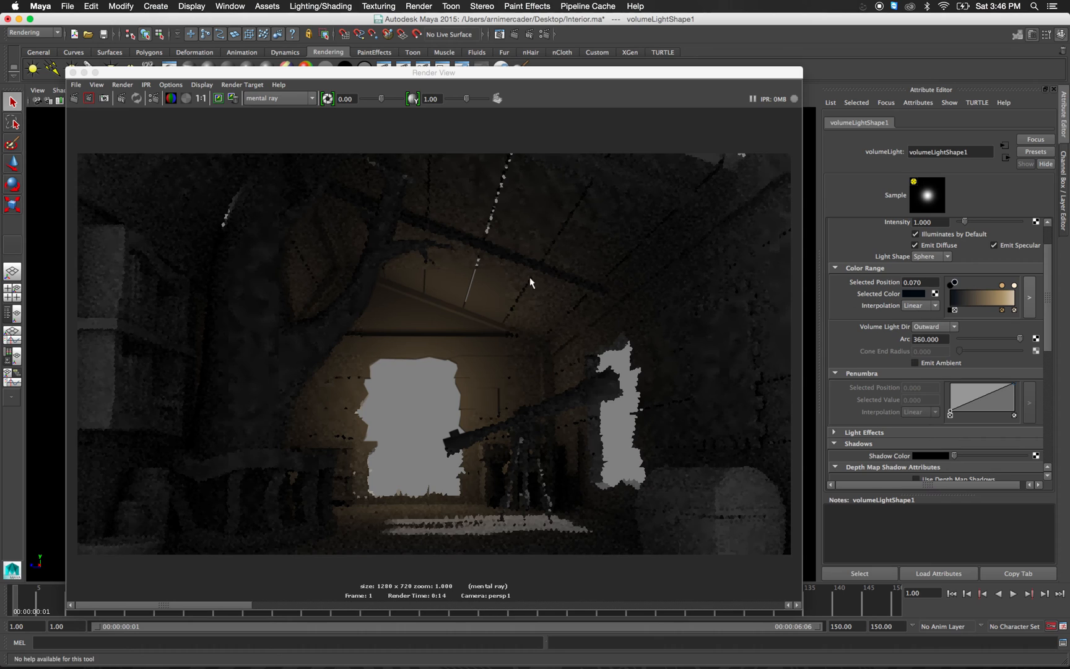
Brighten the dark blue marker at position 0.070 to a color value of 0.162 and render the persp1 view.
drag(952, 285, 947, 285)
click(917, 295)
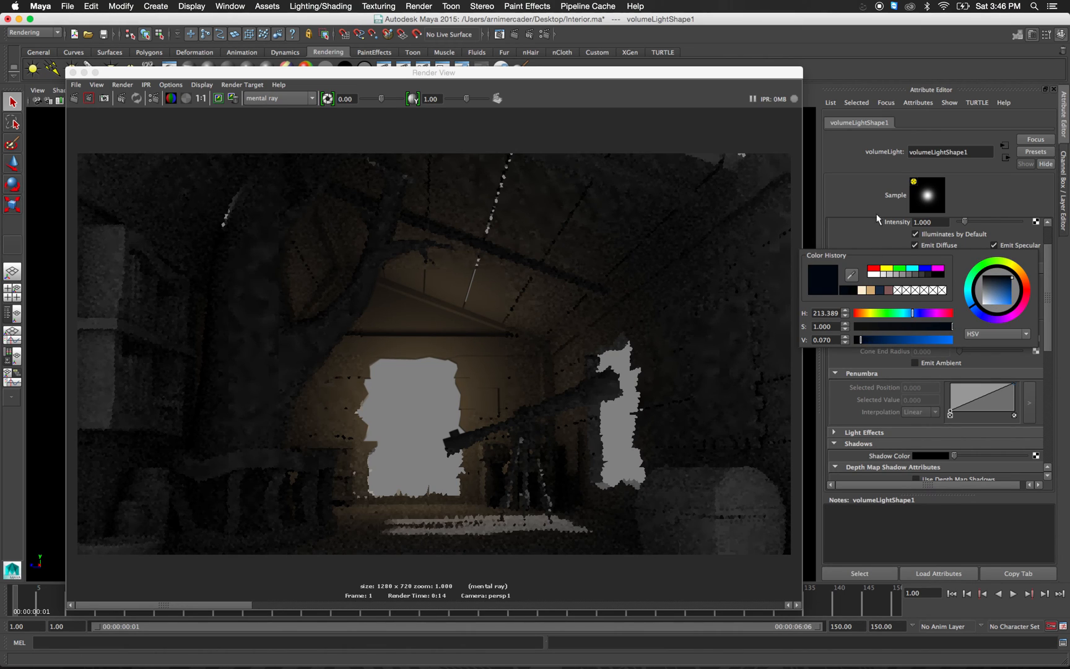
click(910, 295)
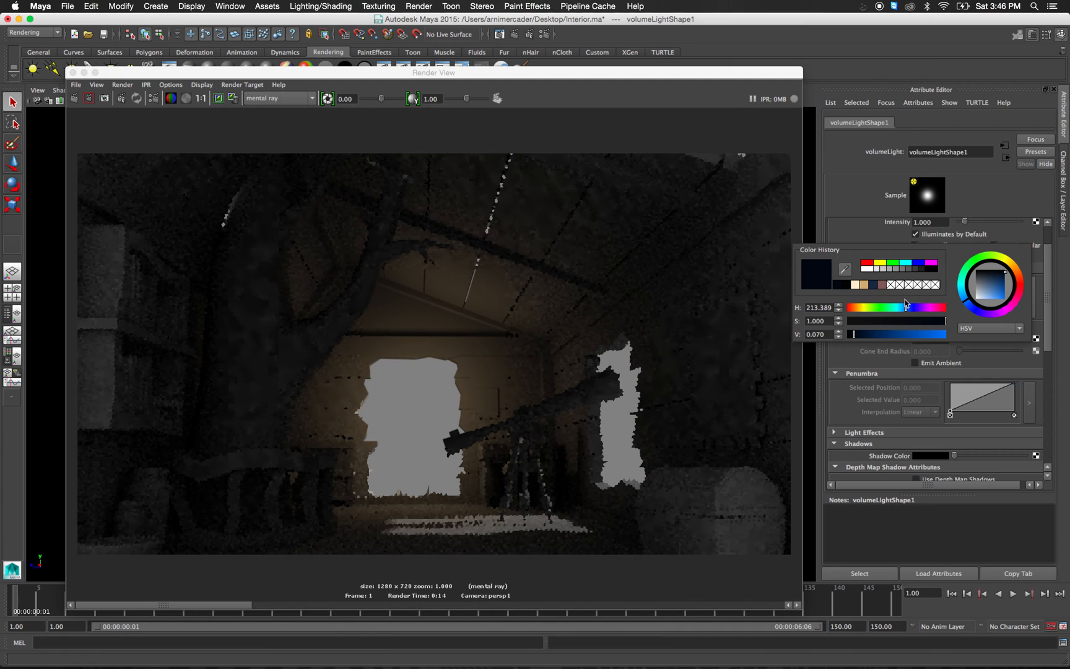
drag(858, 334, 863, 336)
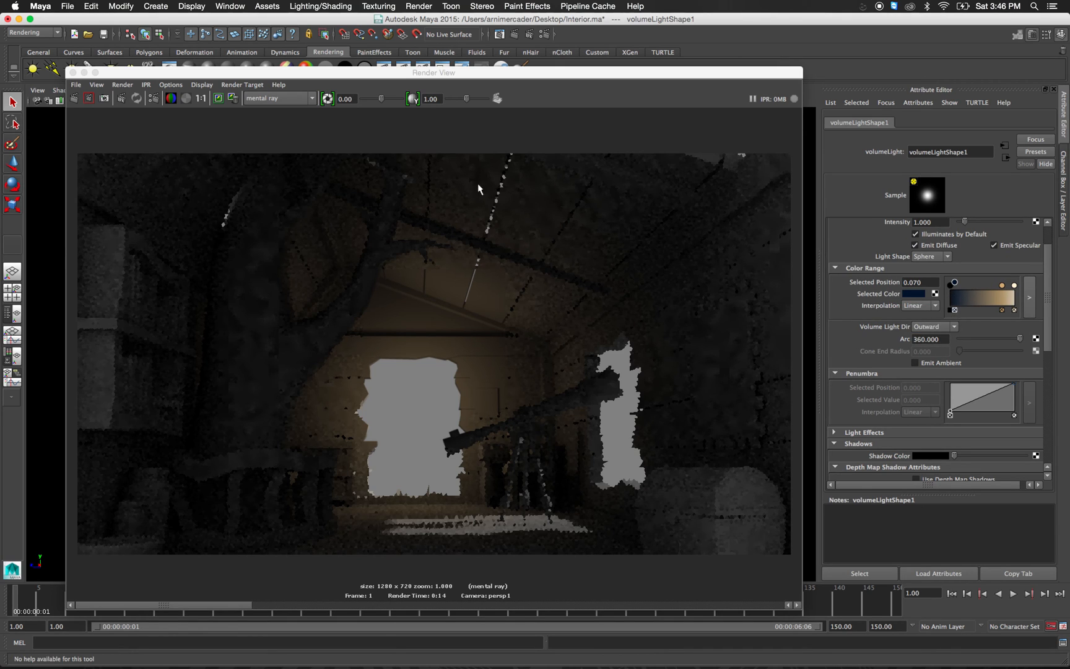
click(72, 99)
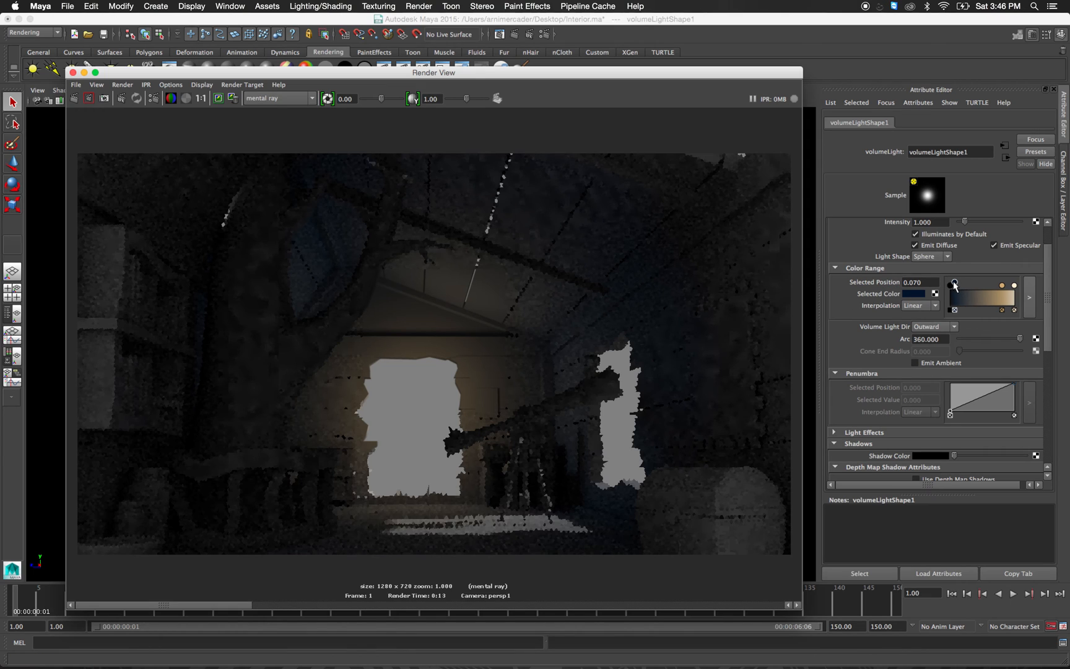
Recolor the Color Range marker at position 0.070 to a dark orange-brown.
click(914, 294)
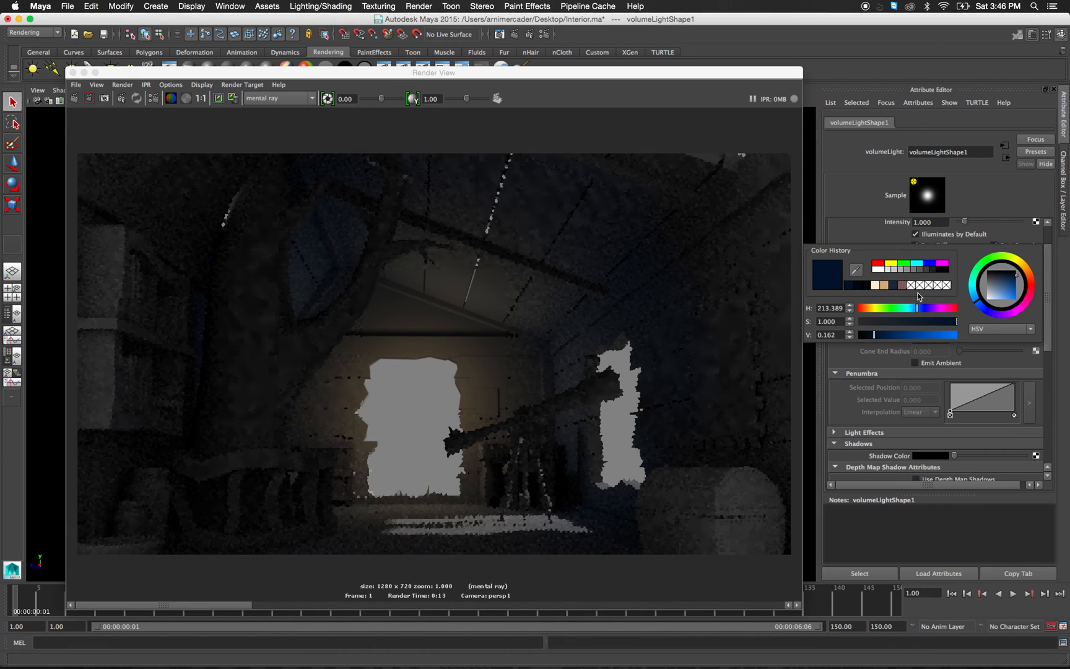
drag(1026, 271, 1024, 266)
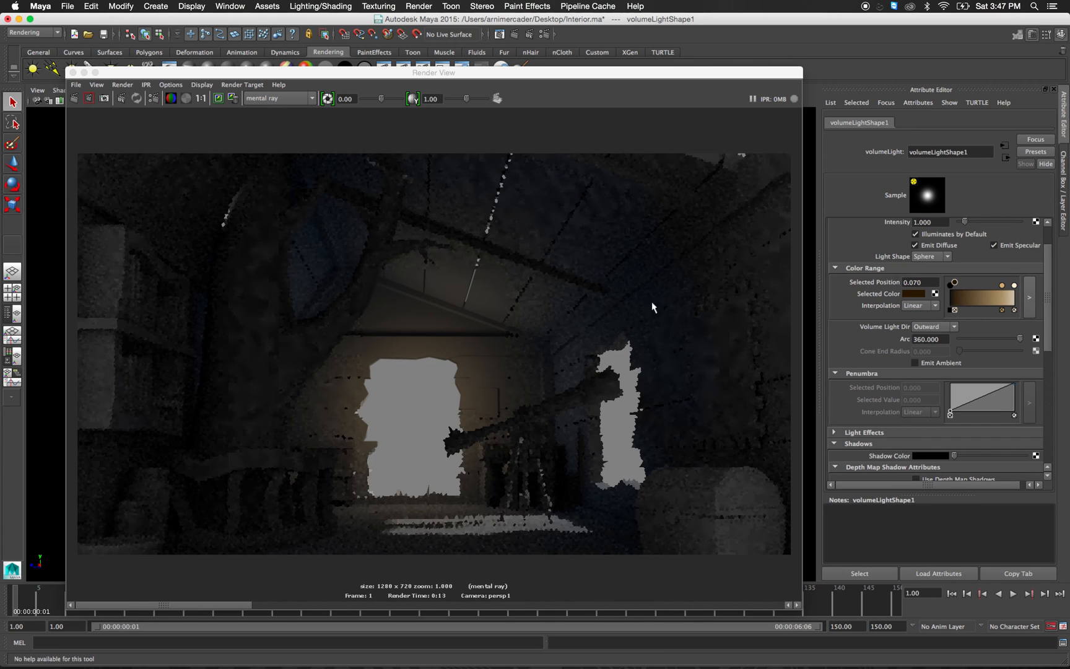
Shift the Color Range marker at position 0.070 to dark red-brown with hue 23.199 and desaturate the tan marker at 0.809.
click(914, 294)
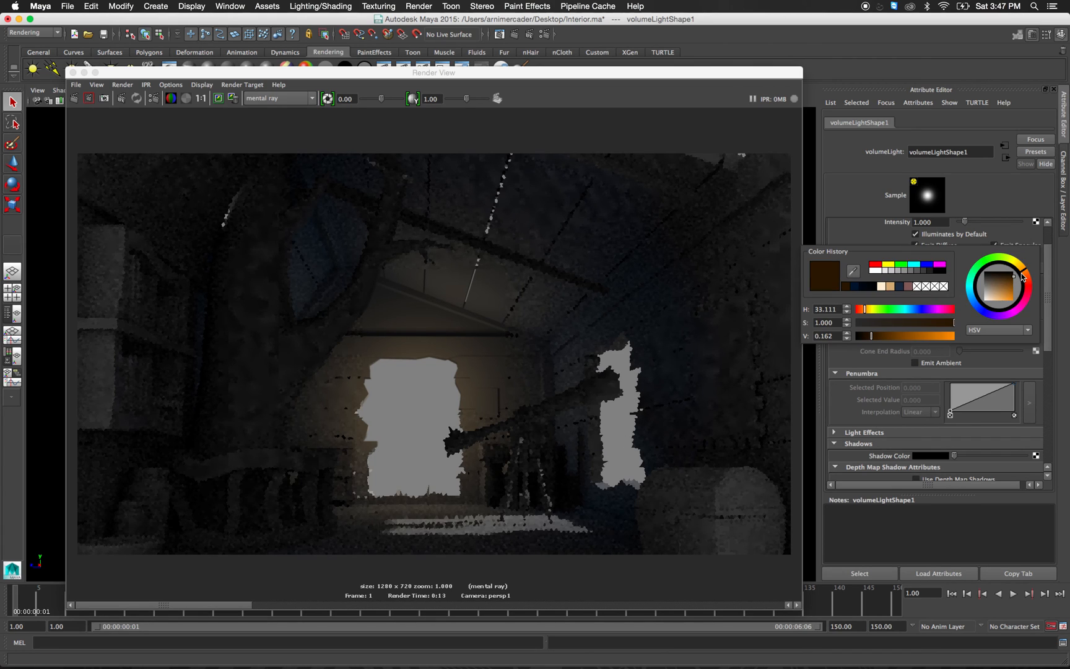
drag(1022, 273, 1025, 274)
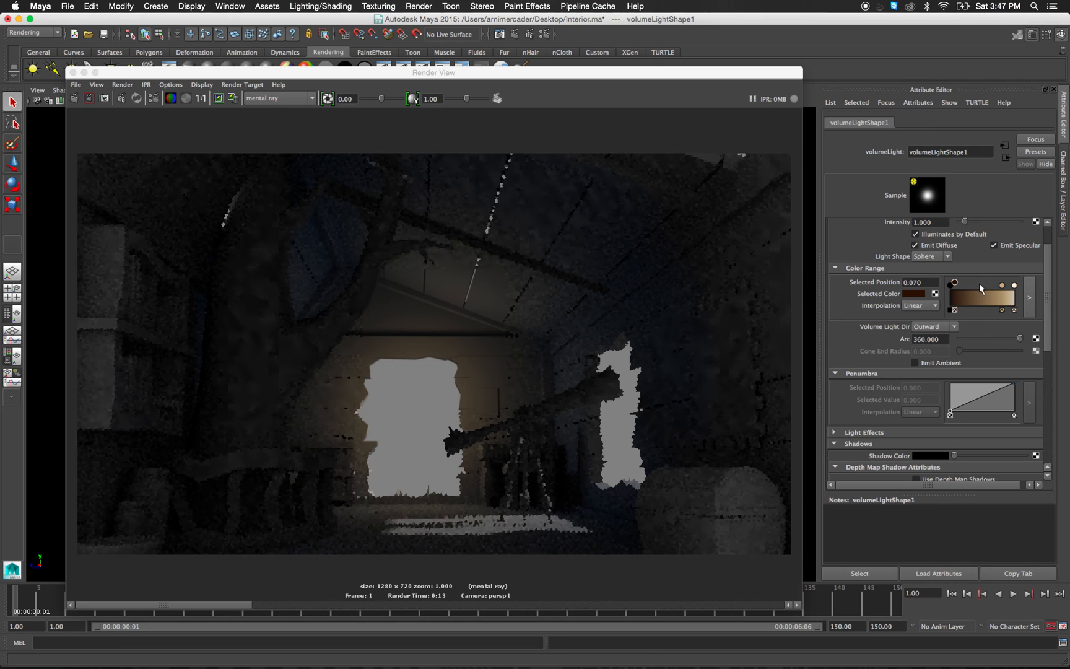
click(1002, 285)
click(914, 293)
drag(899, 321, 877, 321)
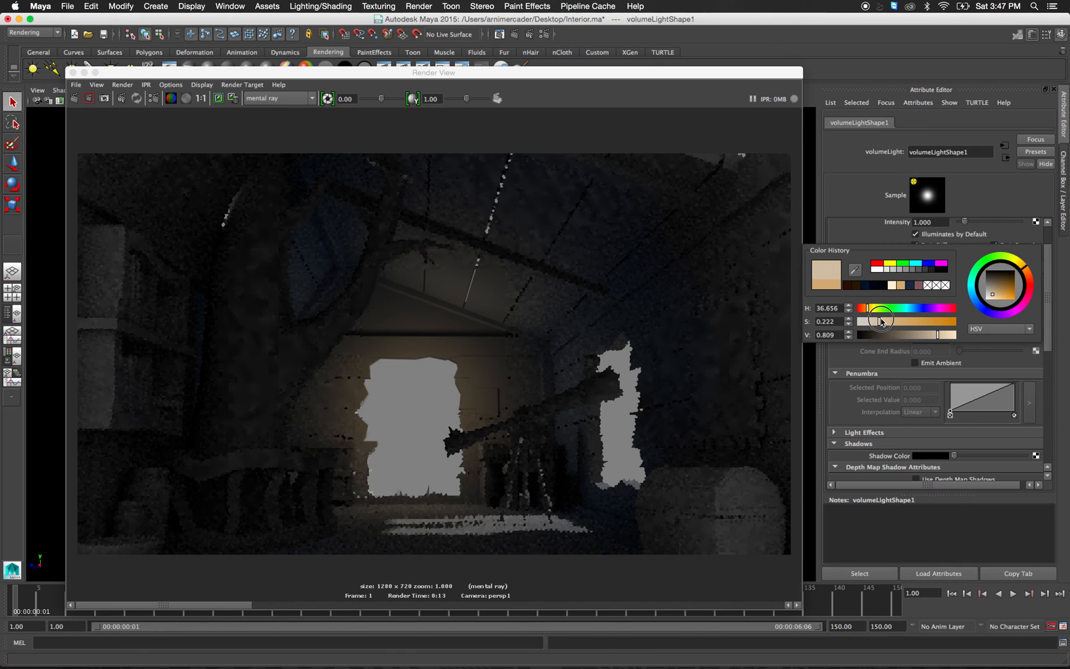
click(1023, 267)
click(872, 323)
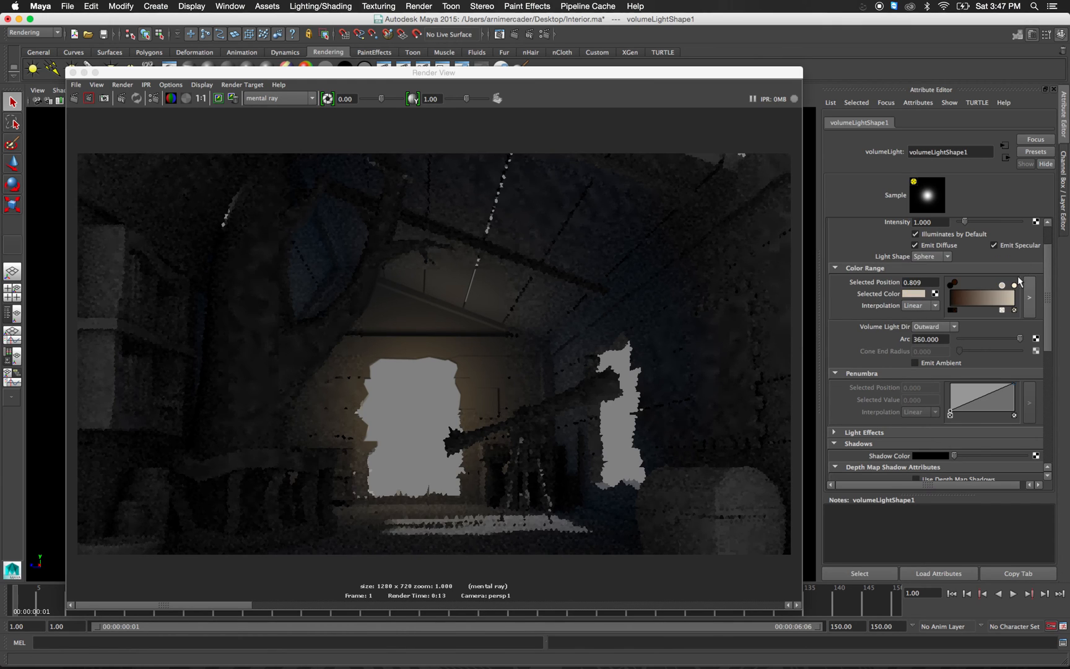
Render the persp1 view with the Color Range marker at 1.000 desaturated and the marker at 0.809 removed.
click(915, 294)
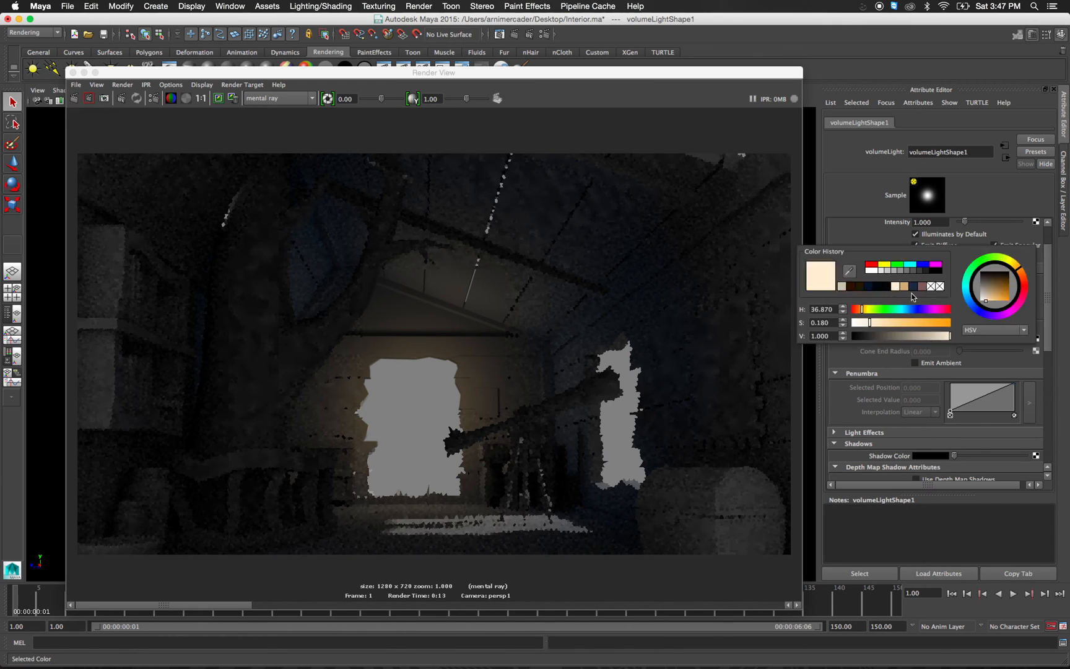
drag(867, 324, 839, 321)
click(1000, 309)
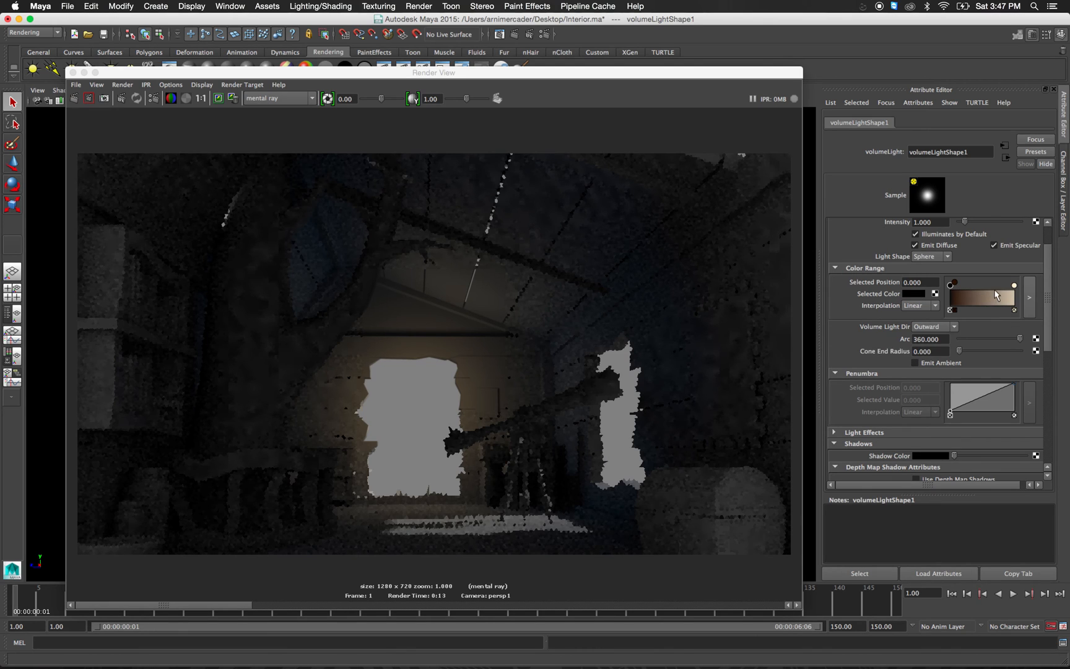
click(73, 98)
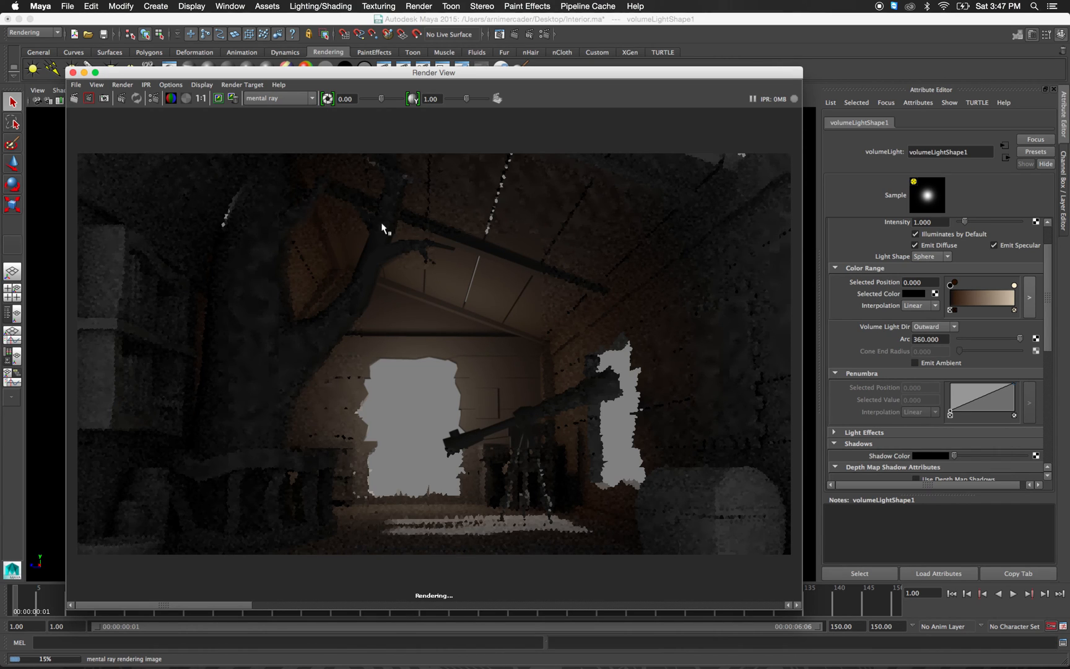
Desaturate the red-brown Color Range marker at position 0.070 and make the cream marker at 1.000 paler.
click(951, 282)
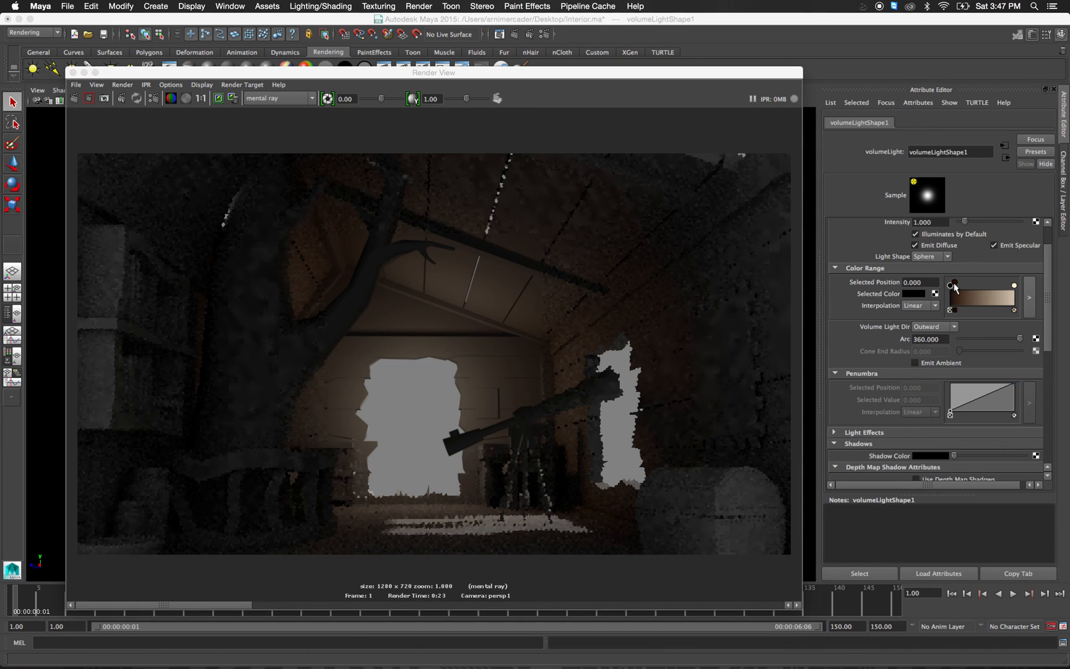
click(915, 293)
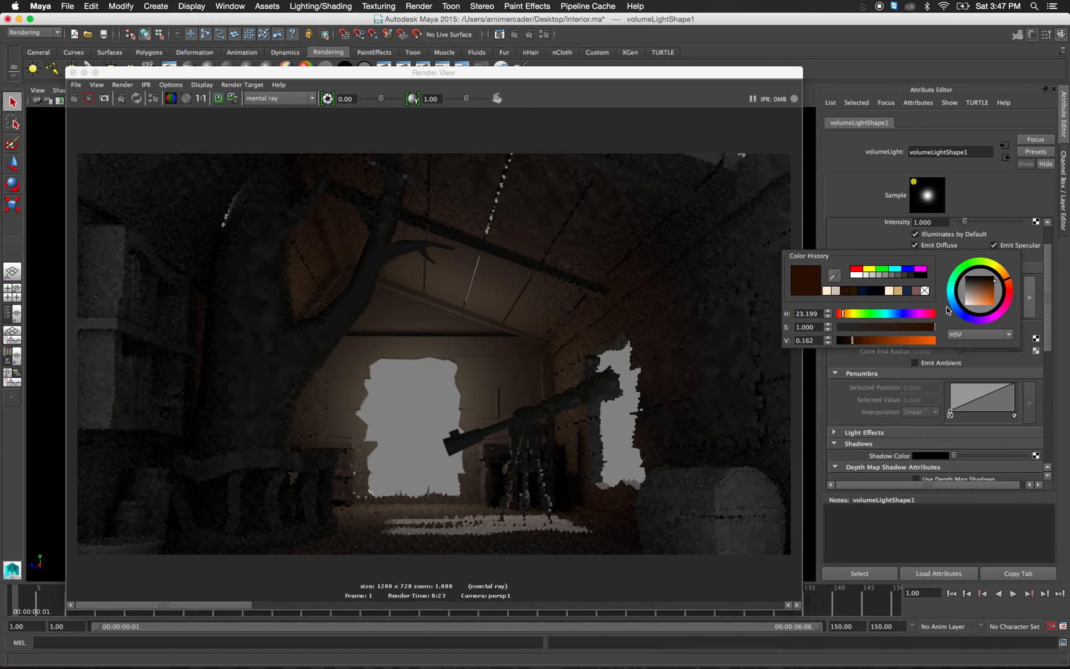
drag(911, 326, 908, 327)
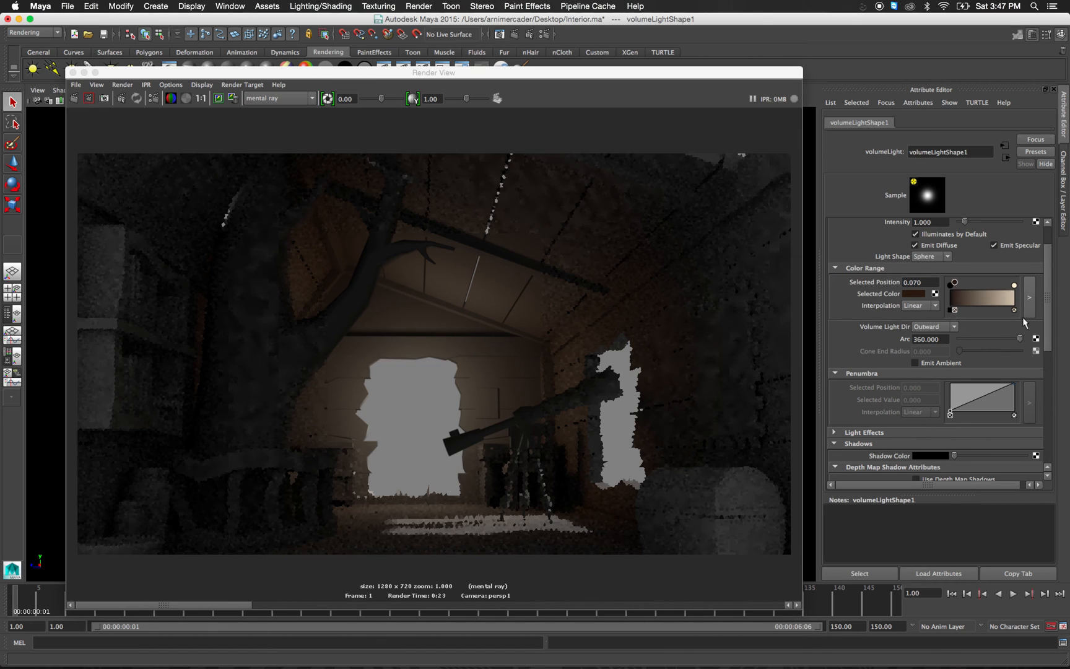
click(1015, 287)
click(909, 294)
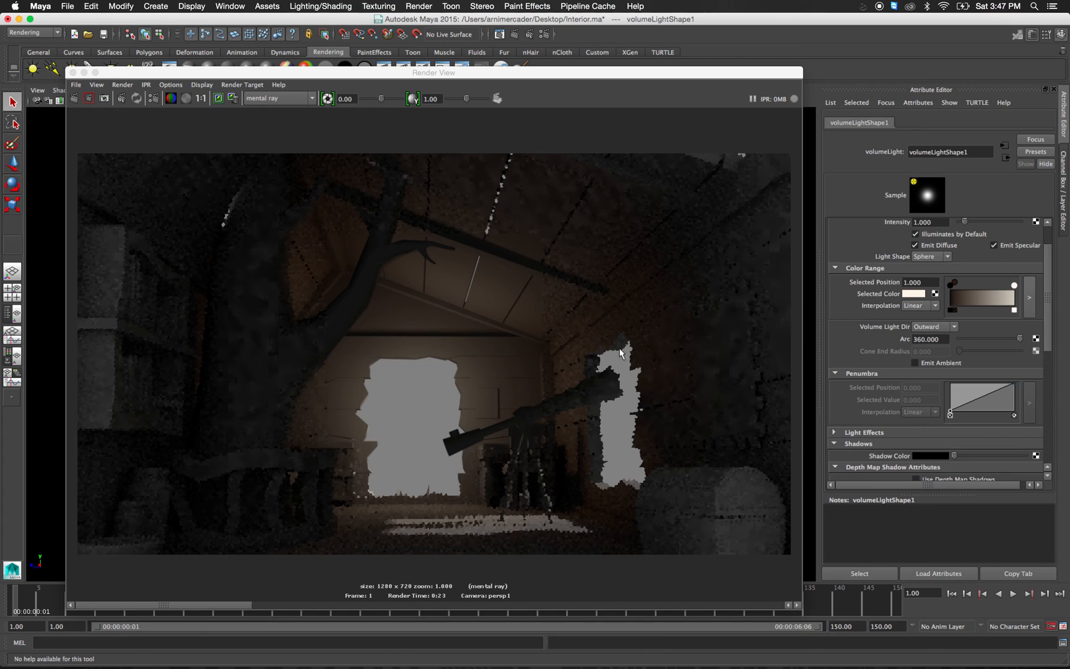
scroll(940, 291, up, 3)
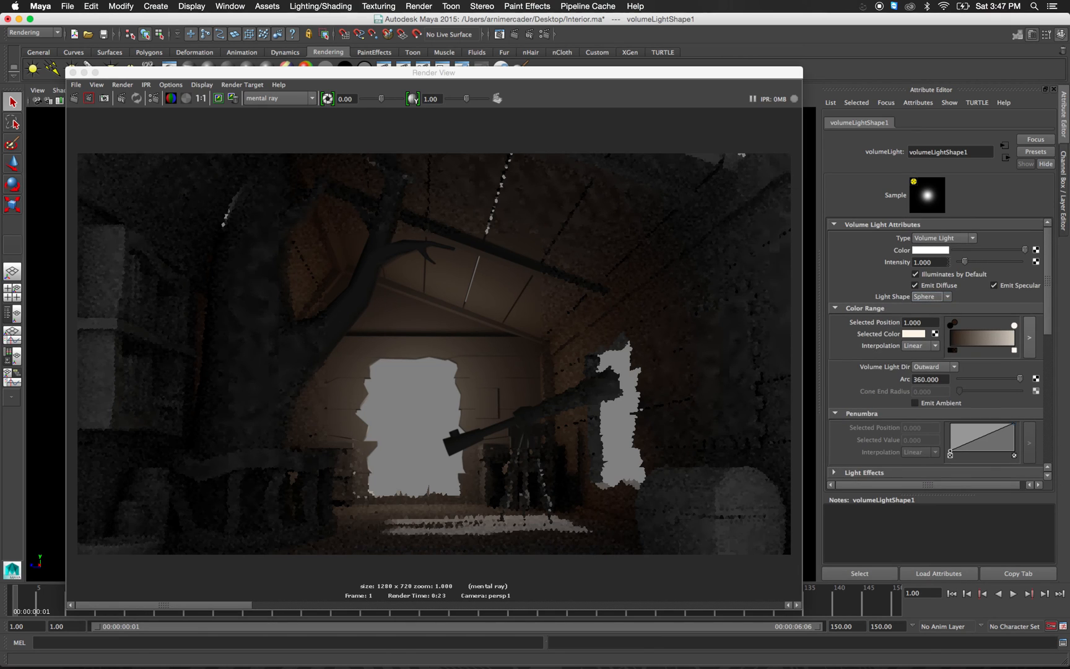
click(942, 262)
click(401, 395)
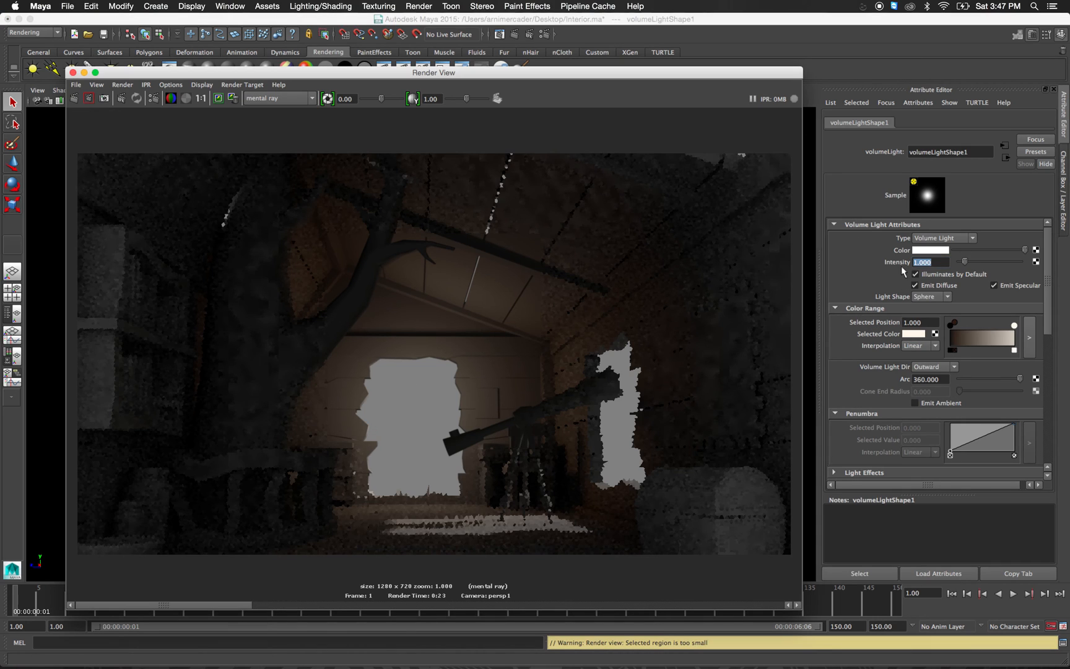
click(939, 262)
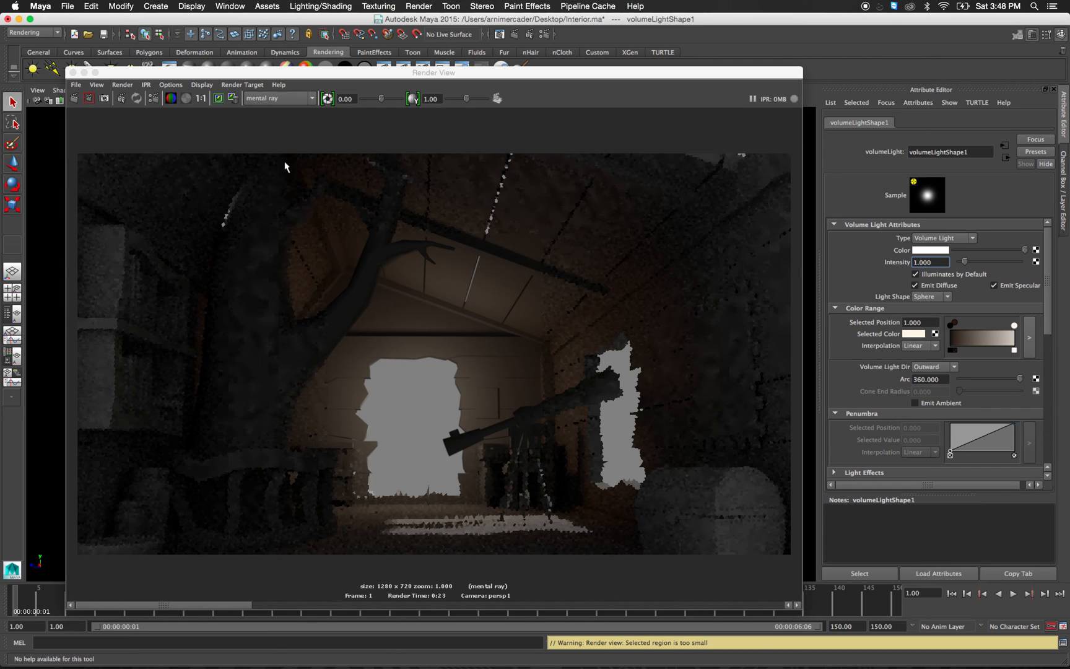
Duplicate the volume light of the back window and move the copy across to the side window near the telescope.
click(84, 73)
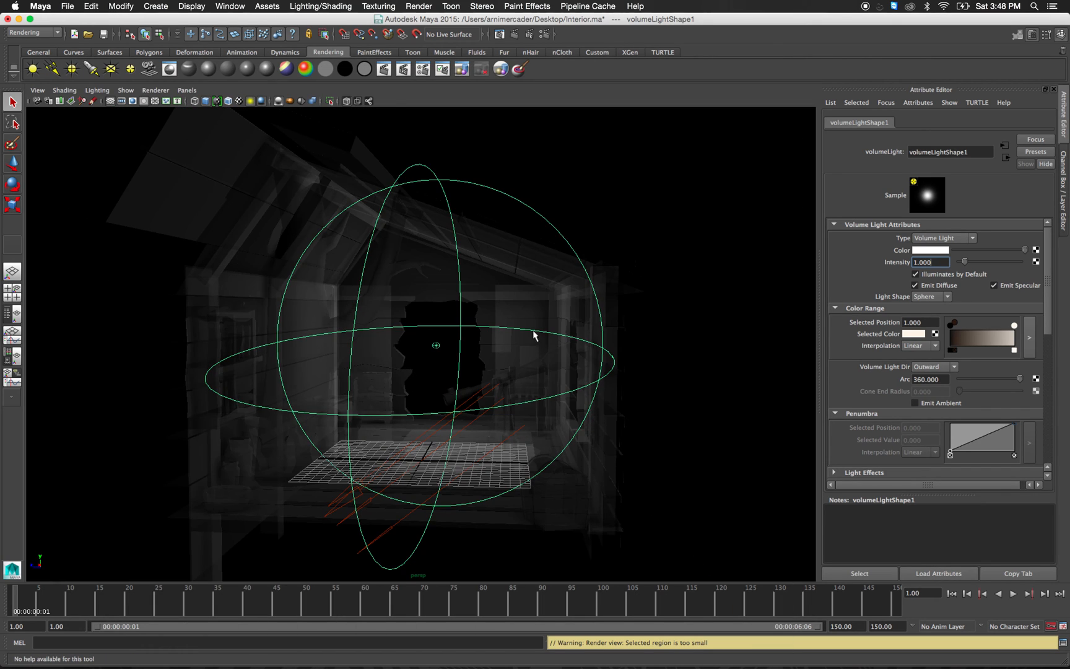
alt+drag(535, 320, 556, 335)
key(super+d)
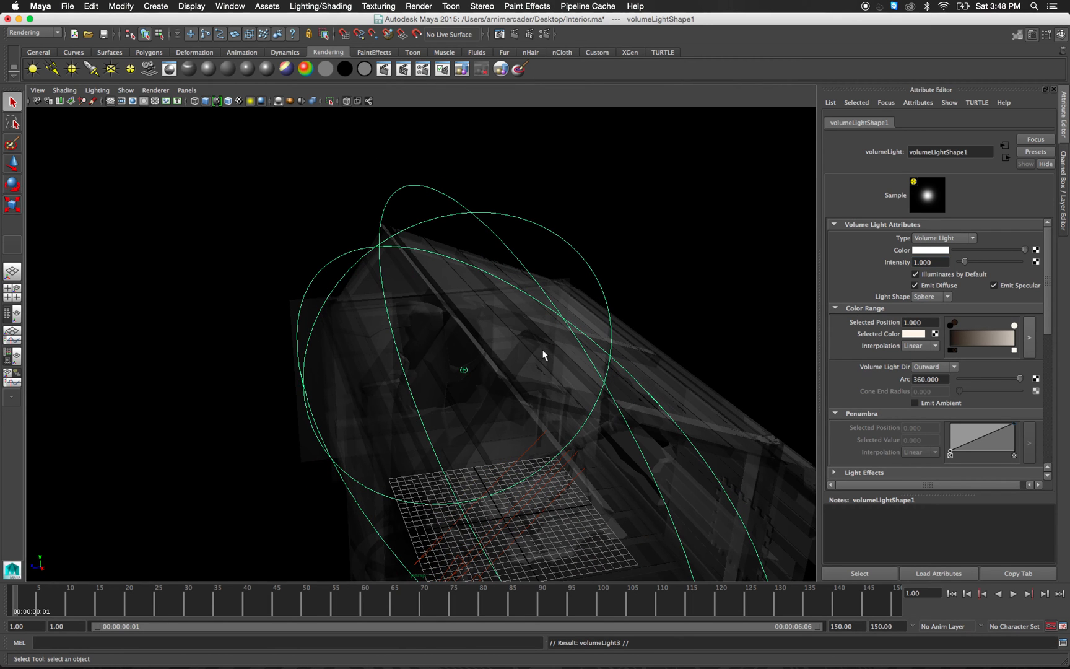
key(w)
drag(479, 395, 612, 451)
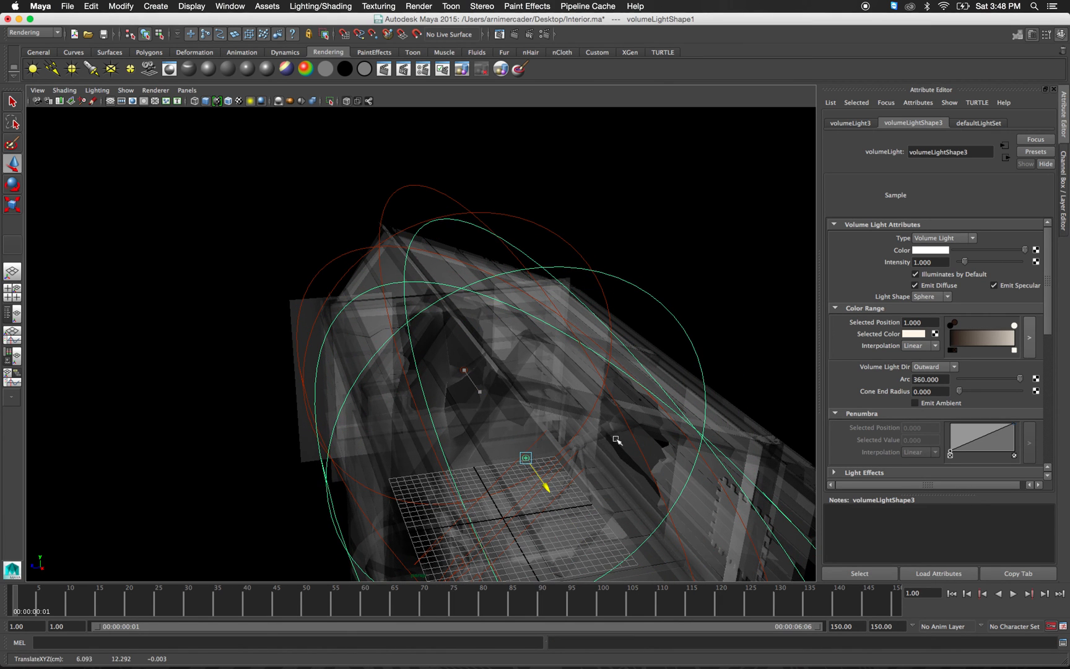
alt+drag(516, 387, 475, 336)
drag(477, 284, 477, 255)
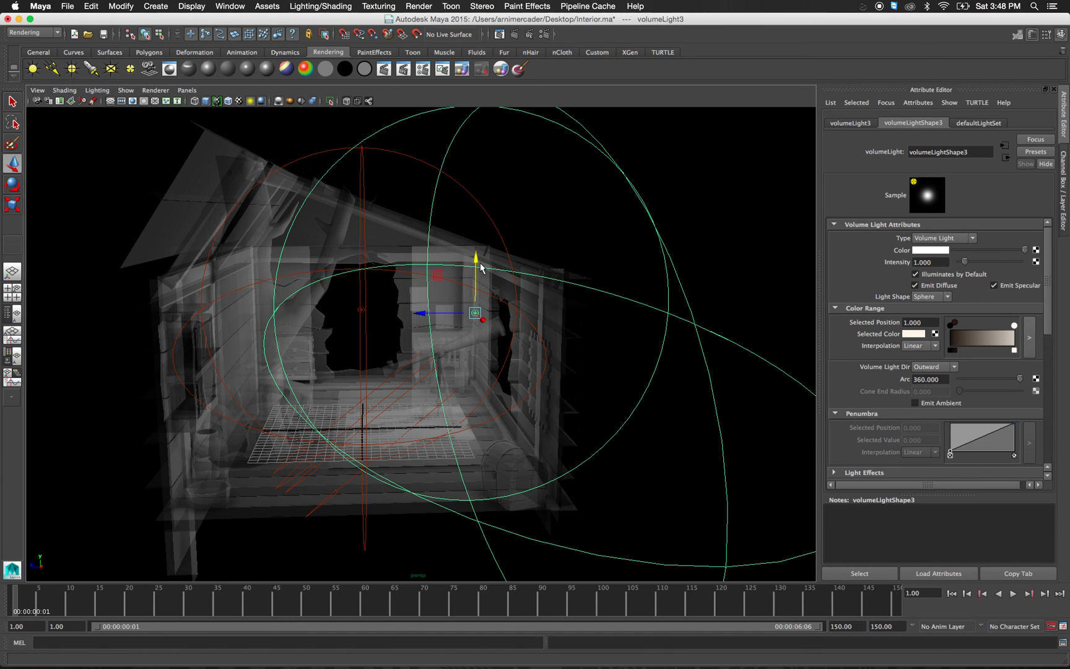
Delete the duplicated volume light near the side window.
key(q)
alt+drag(511, 310, 478, 328)
key(r)
scroll(538, 352, down, 5)
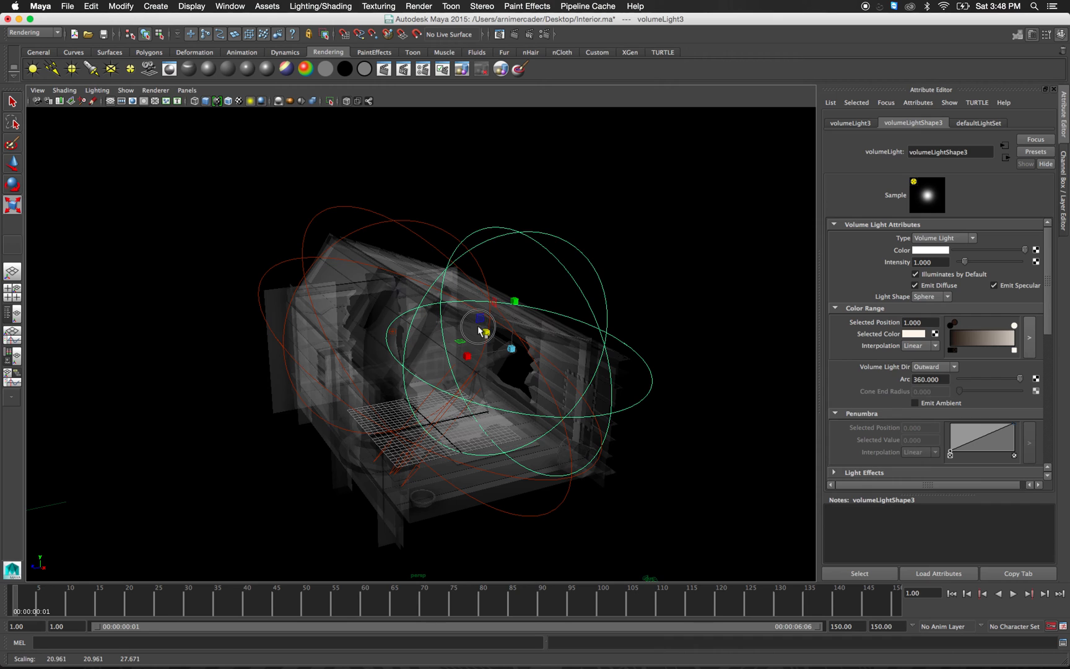
click(481, 330)
key(ctrl+z)
key(q)
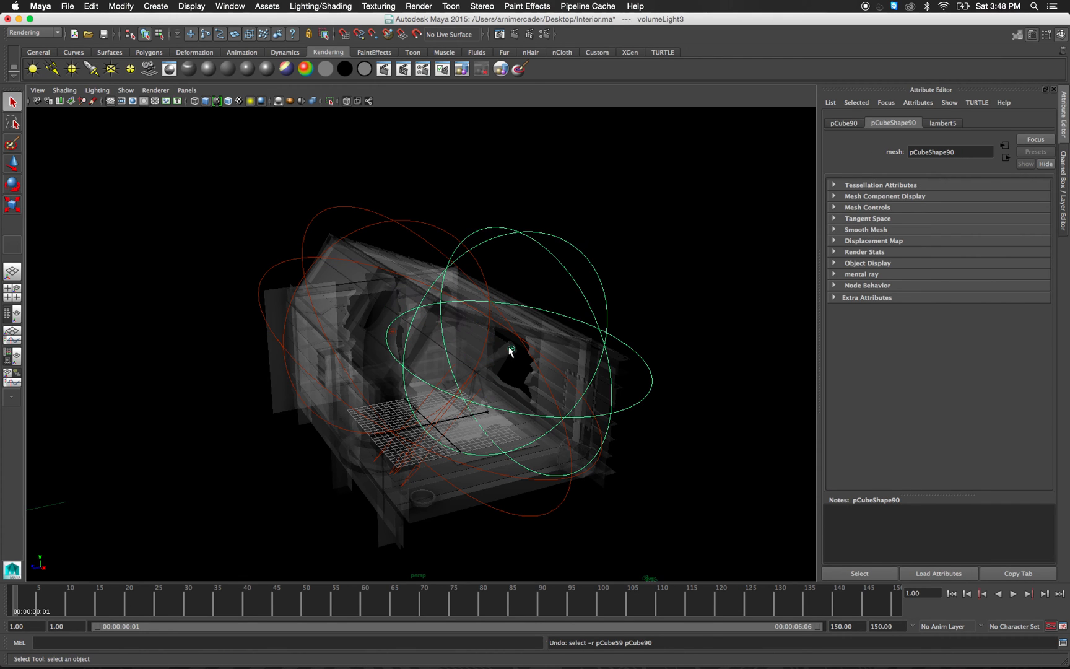
key(w)
key(bracketleft)
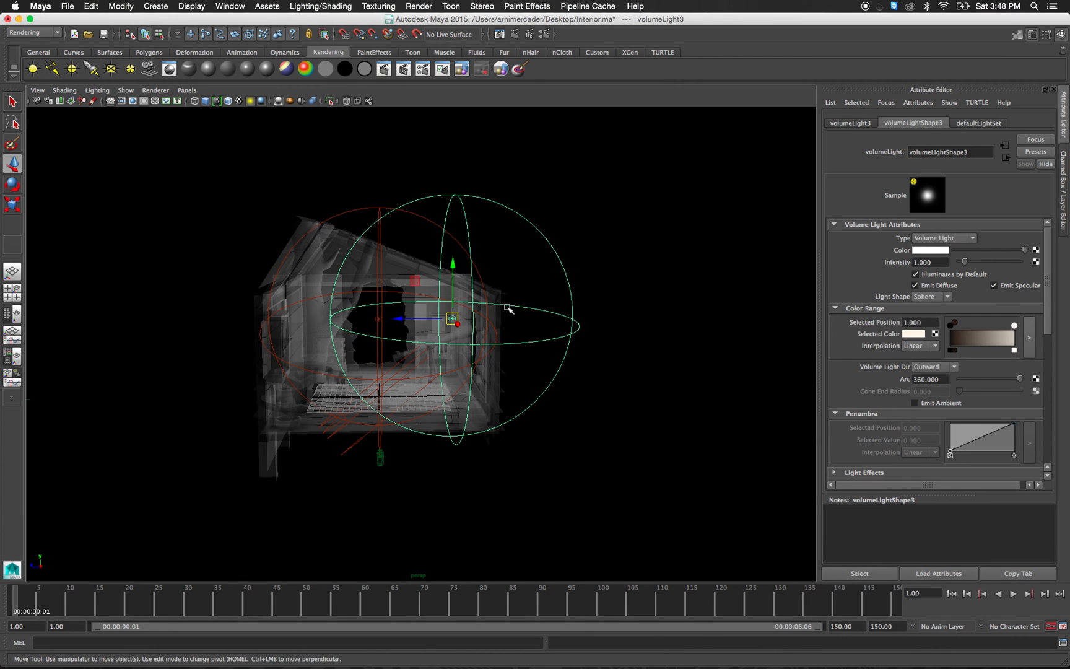
click(516, 329)
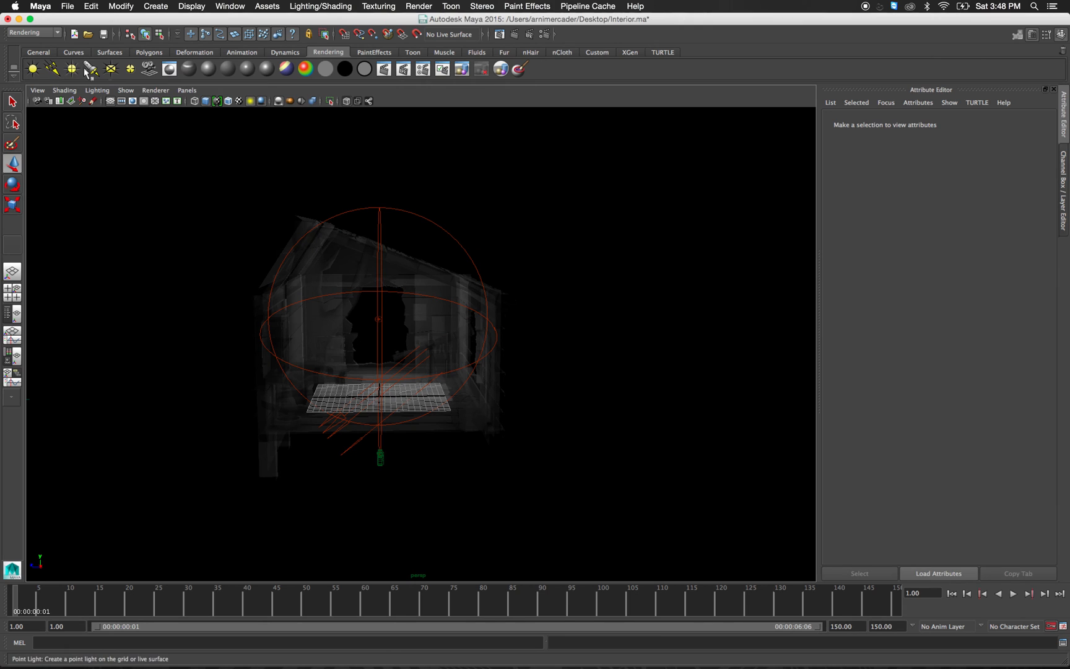
Create a new volume light, raise it to window height and move it sideways to the side window.
click(131, 70)
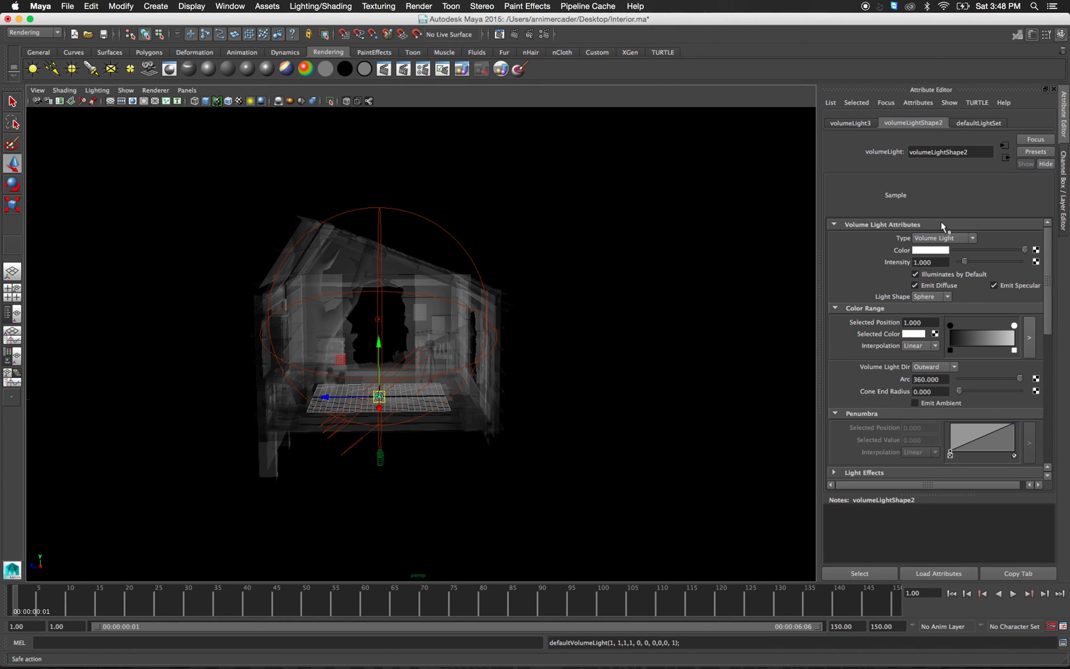
scroll(414, 383, up, 3)
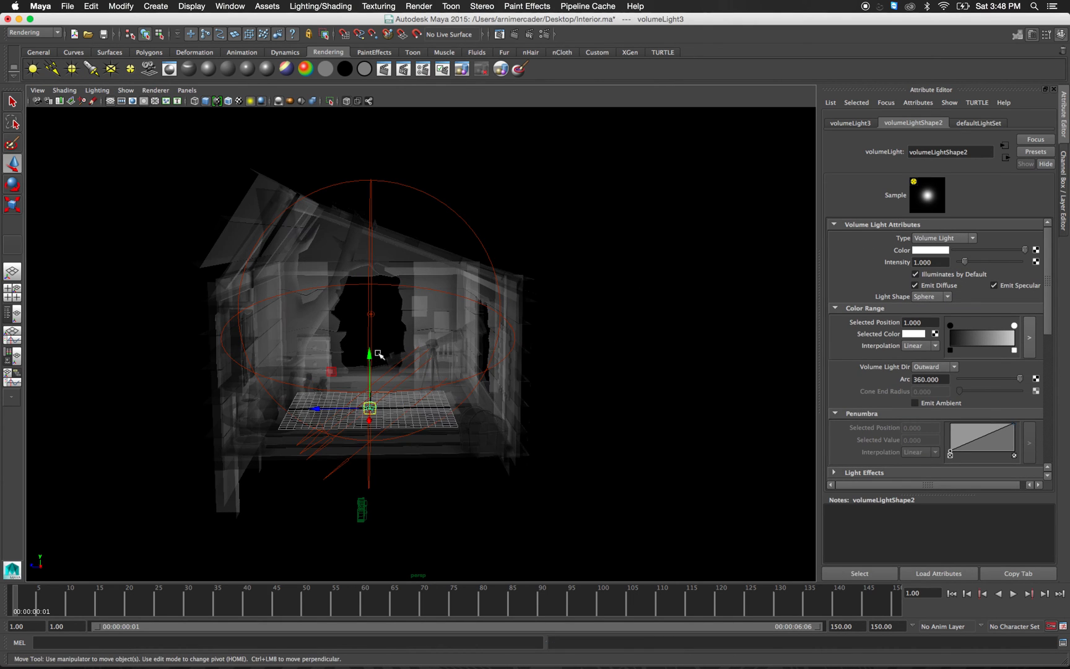
drag(370, 354, 371, 260)
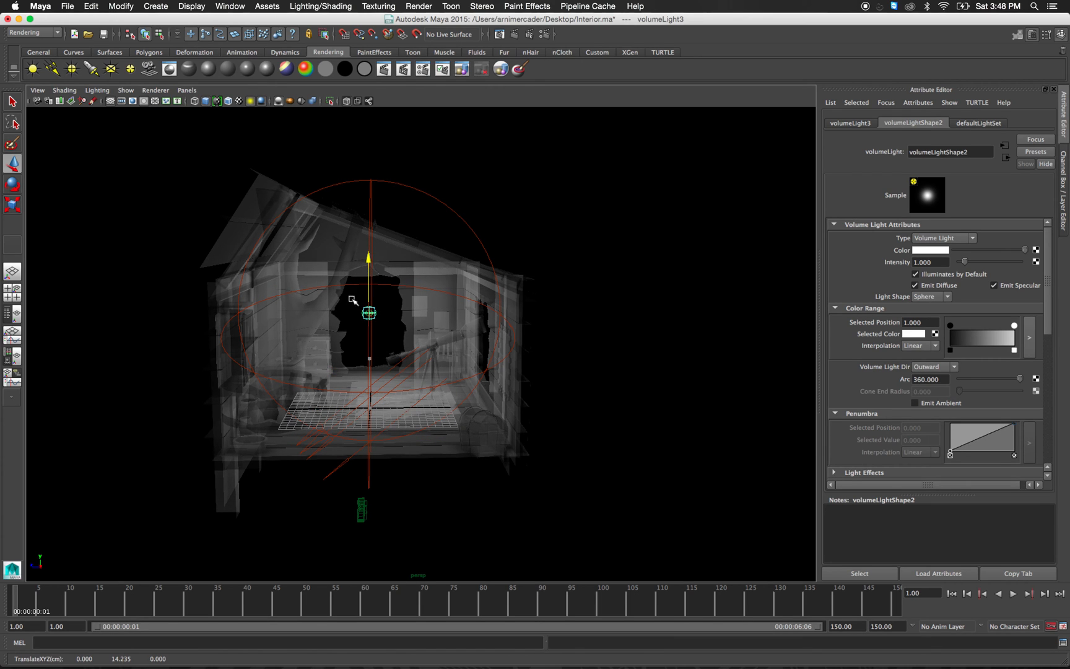
drag(325, 313, 408, 303)
Scale the new volume light up uniformly to about 19.8 around the side window.
scroll(526, 347, up, 5)
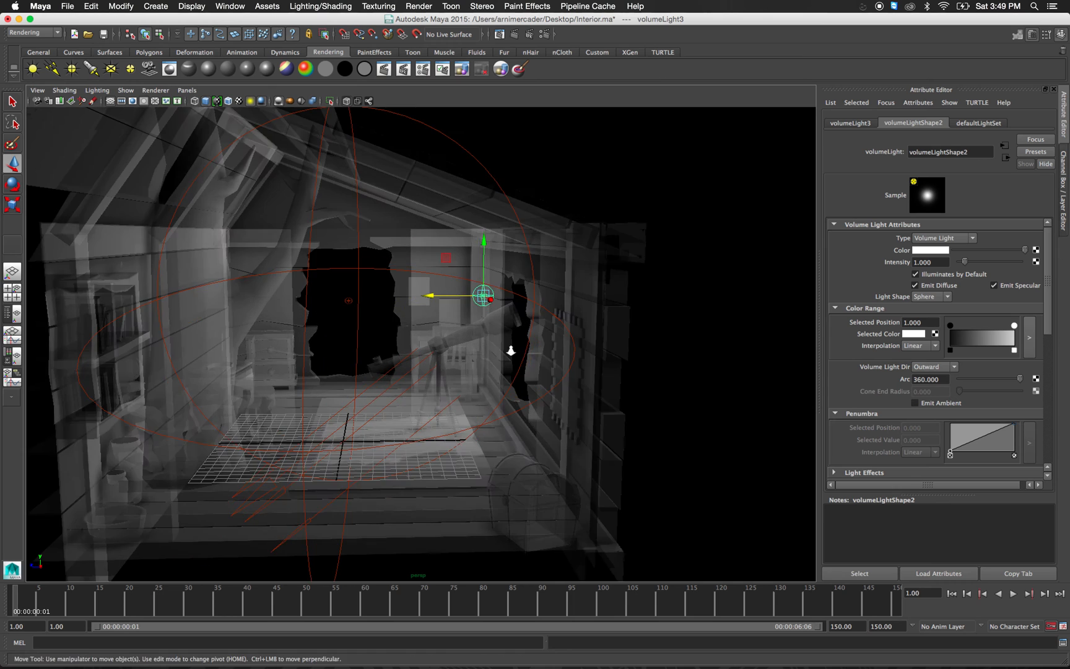
alt+drag(563, 353, 520, 350)
key(r)
drag(538, 262, 581, 374)
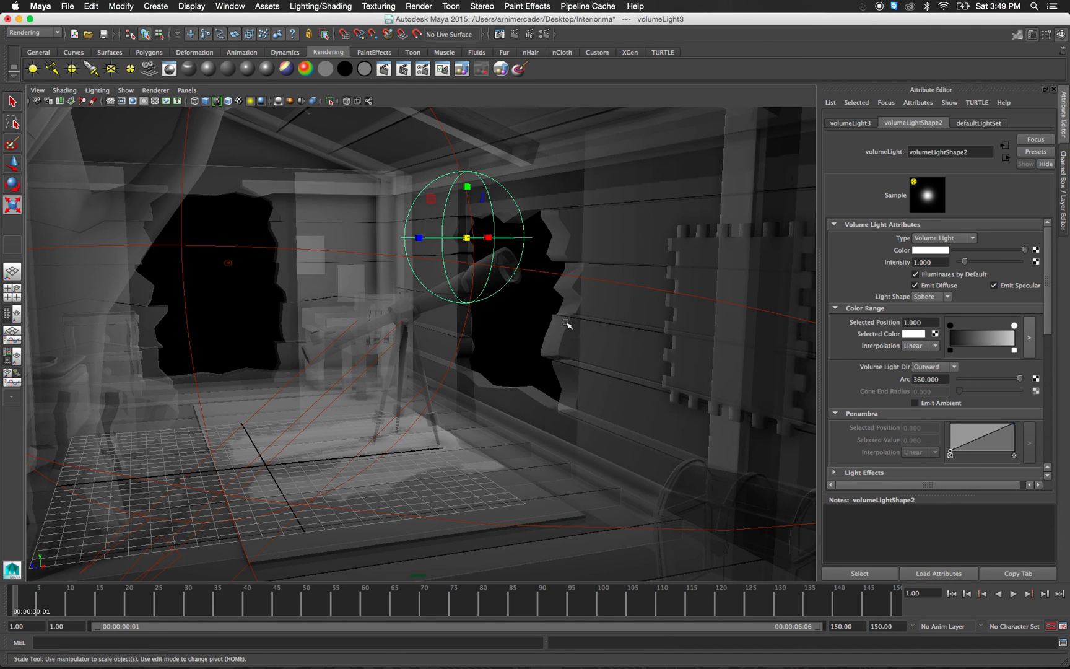
click(680, 371)
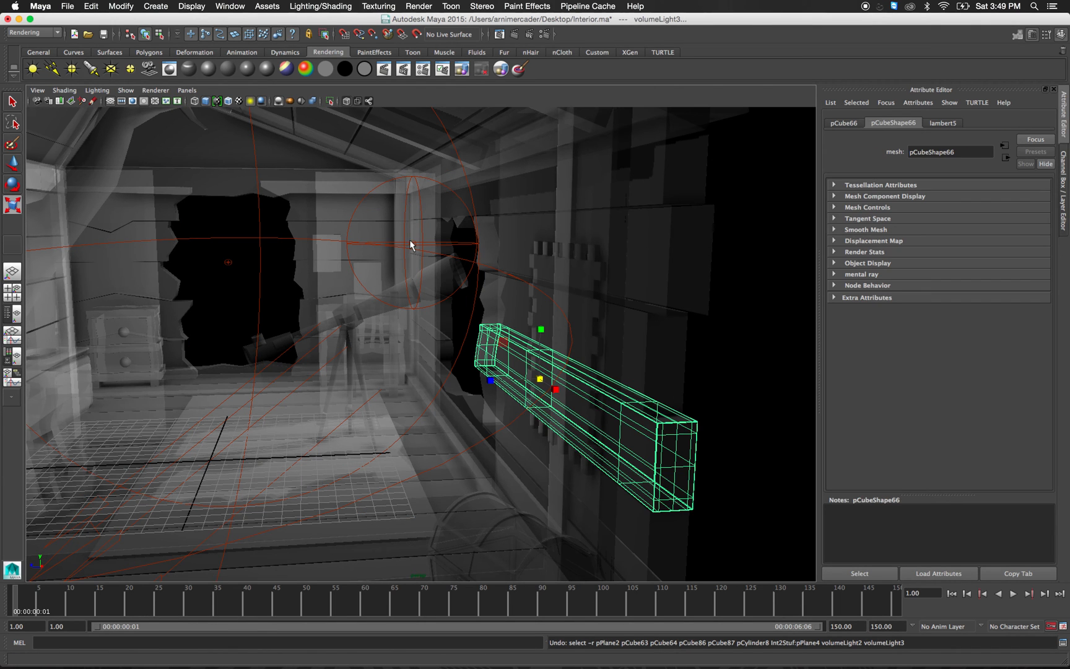
key(q)
click(421, 245)
key(r)
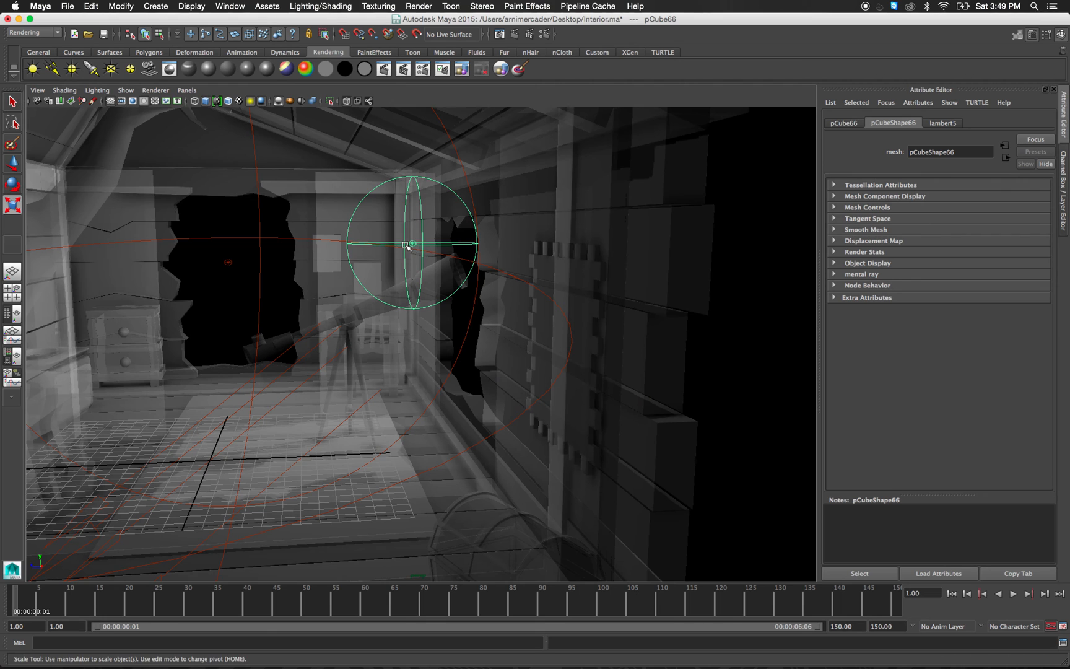
drag(415, 245, 815, 479)
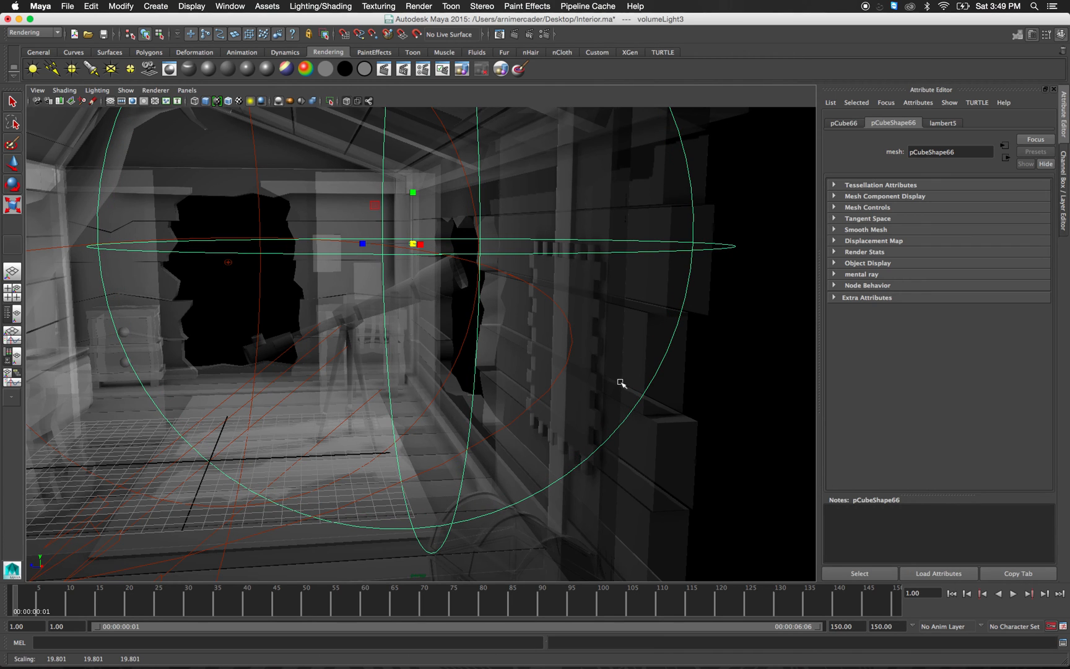
alt+right_drag(474, 293, 424, 291)
drag(363, 266, 359, 262)
key(q)
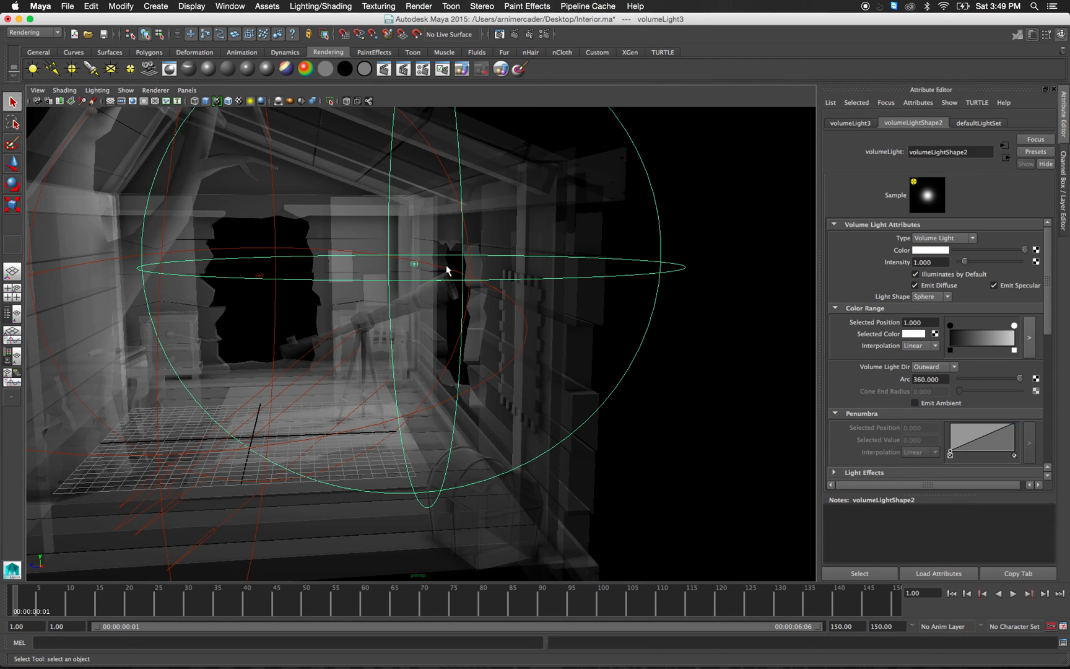
Render only the region covering the telescope, side window and chest in the Render View.
click(499, 34)
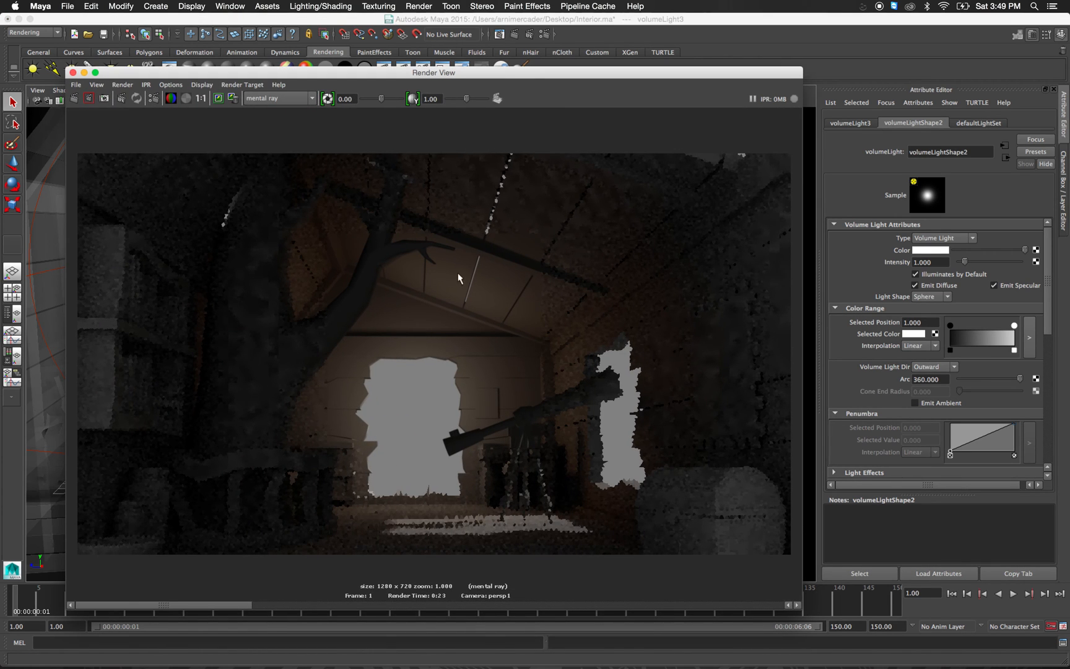
drag(455, 239, 777, 554)
click(89, 97)
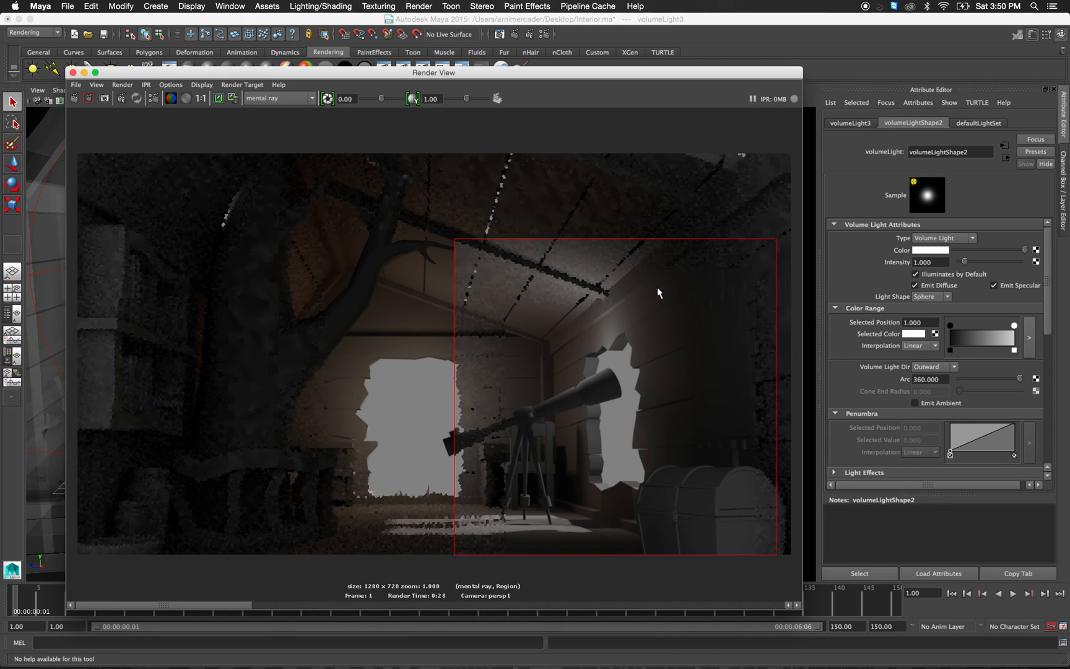
Set the side-window volume light's raytrace shadows to a light radius of 3 and 16 shadow rays, matching the back-window light.
click(72, 73)
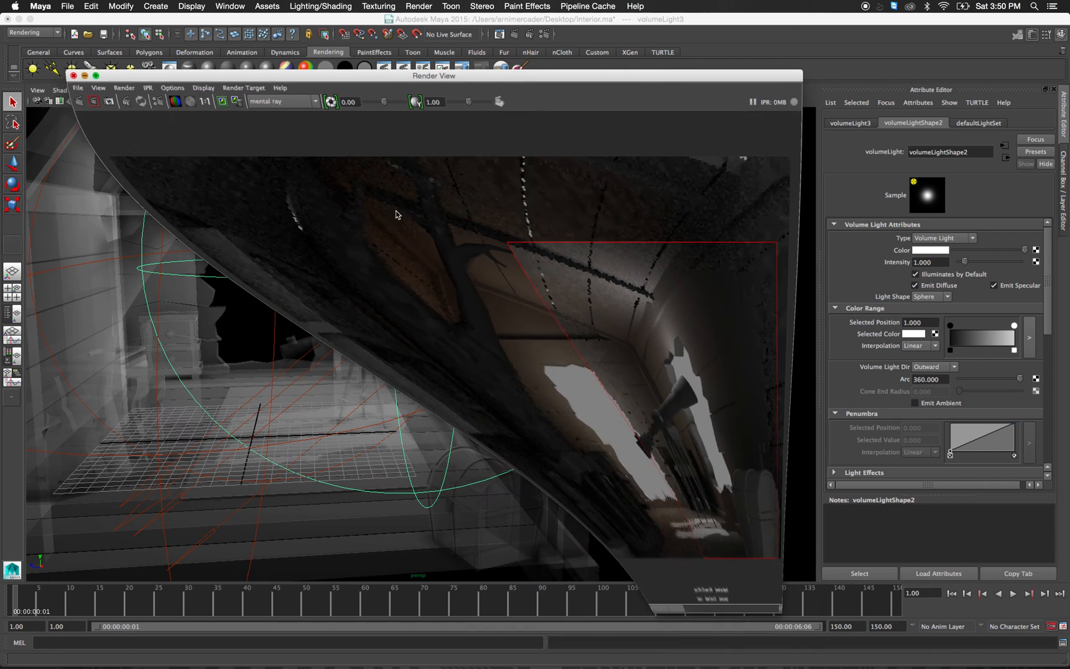
alt+drag(415, 314, 432, 341)
key(r)
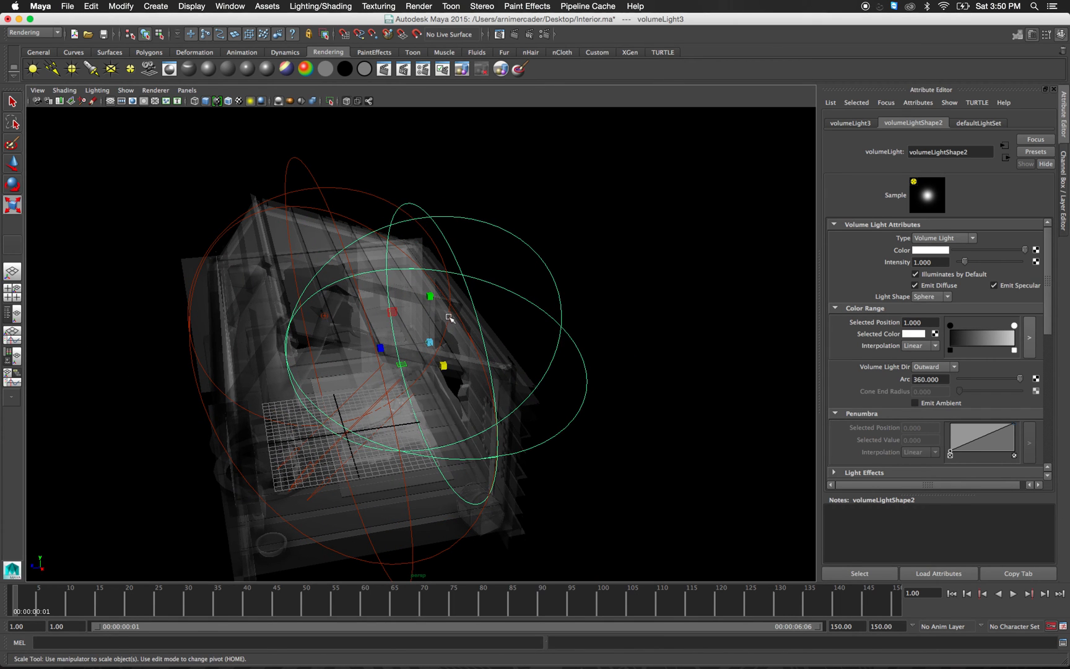
click(498, 34)
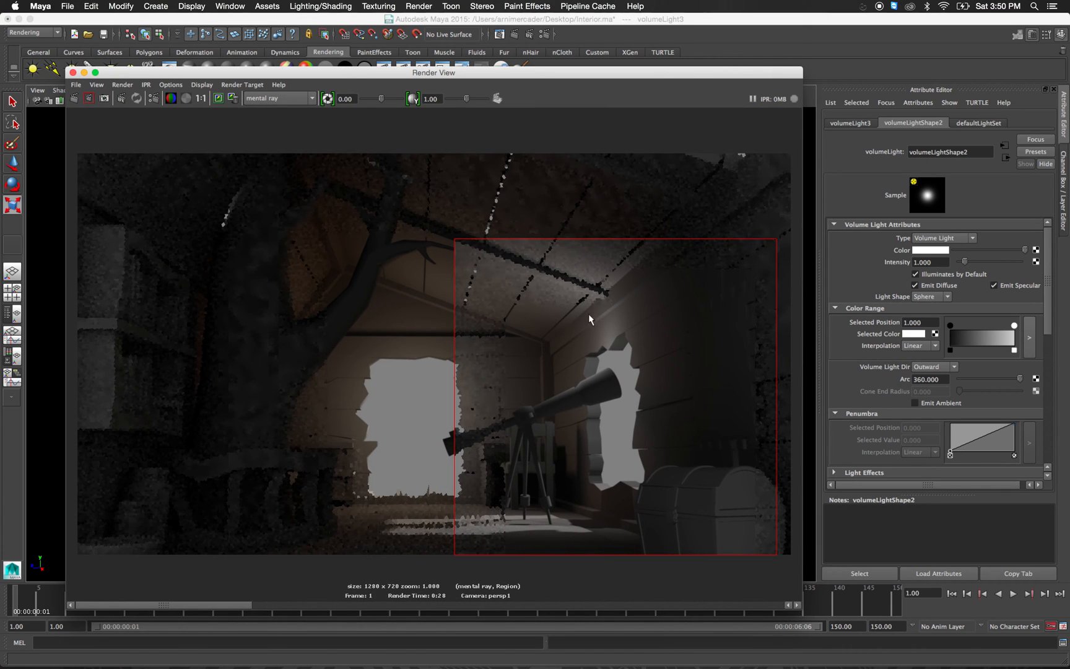
click(72, 73)
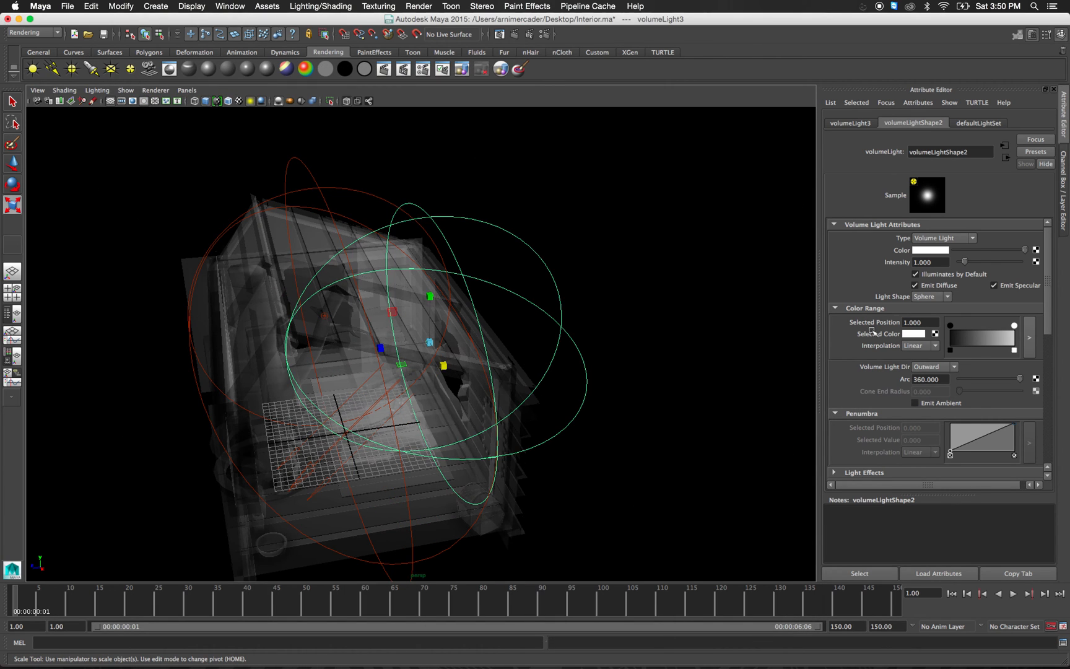
scroll(937, 366, down, 10)
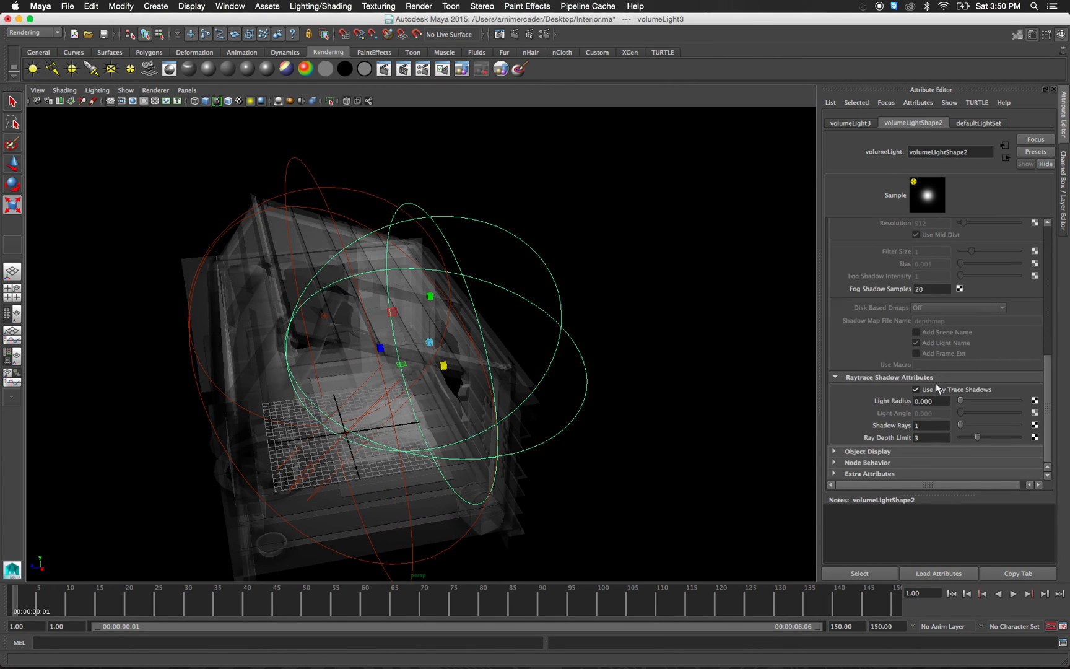
click(322, 183)
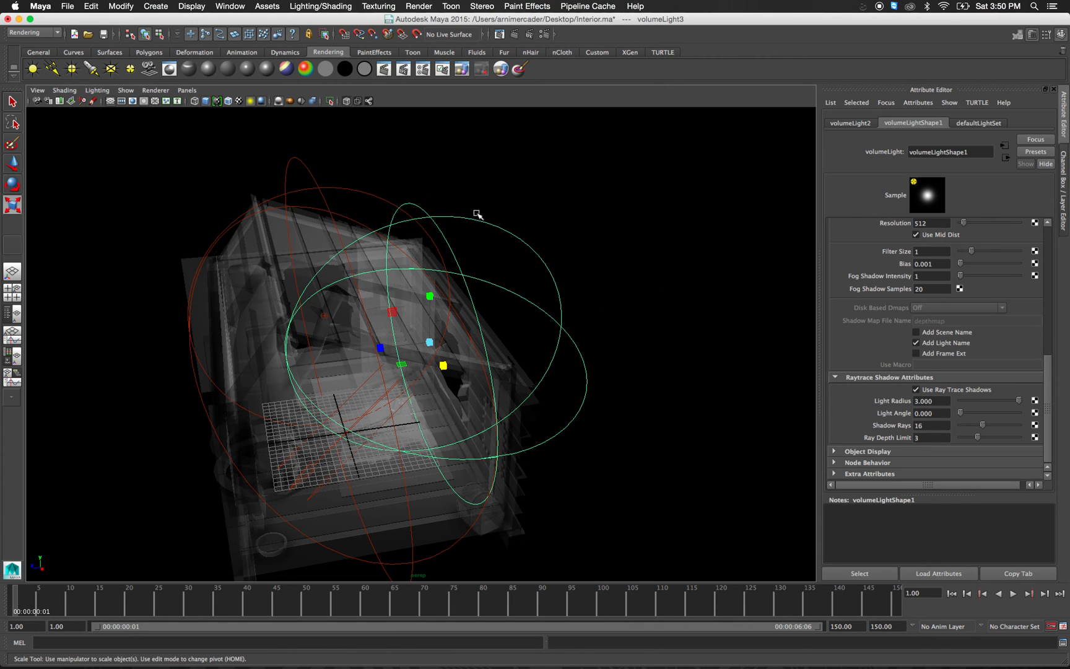
click(538, 247)
click(928, 401)
text(3)
key(Tab)
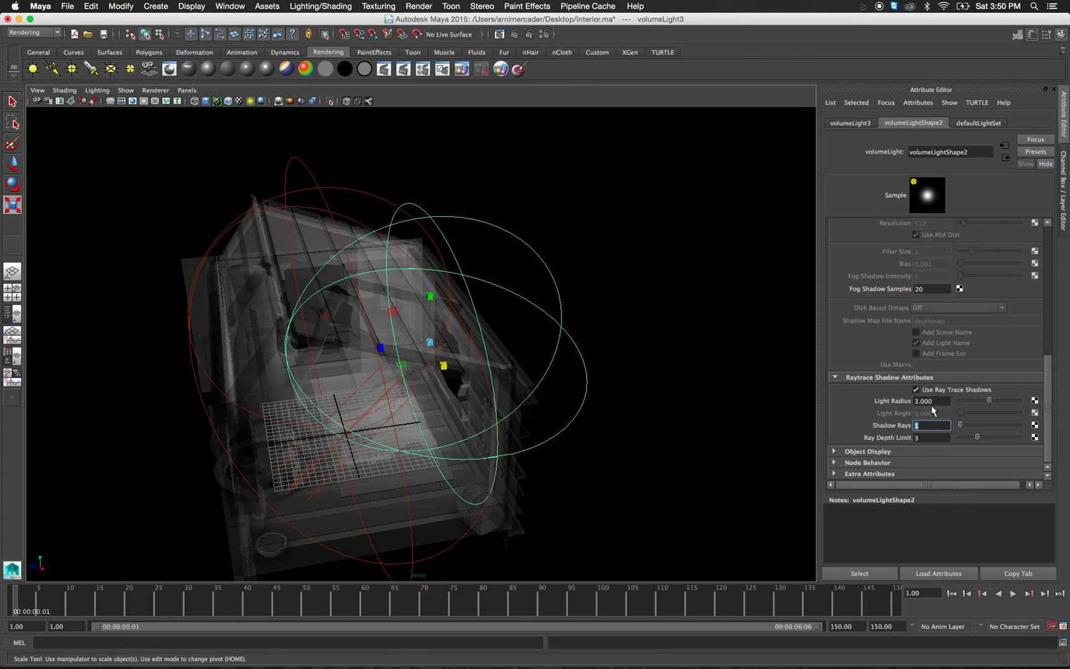
key(Return)
Scale the side-window volume light down uniformly to about 27.9 × 18.0 × 19.7.
alt+drag(503, 313, 504, 298)
scroll(504, 298, up, 5)
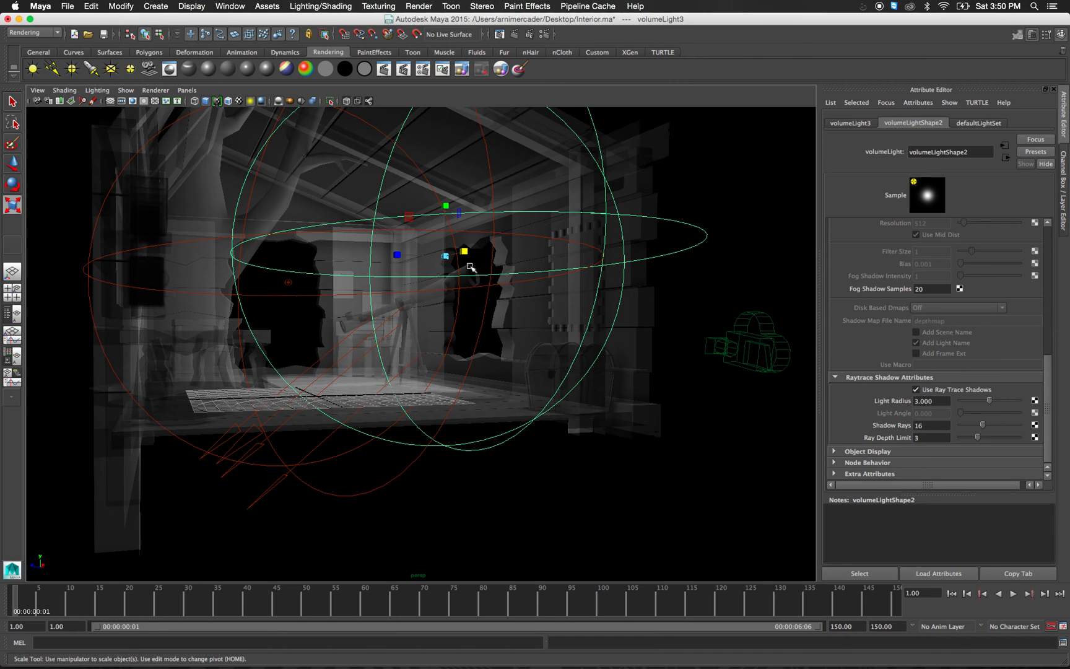
drag(445, 255, 425, 260)
Duplicate the side-window volume light and move the copy straight down towards the lower part of the window.
key(ctrl+d)
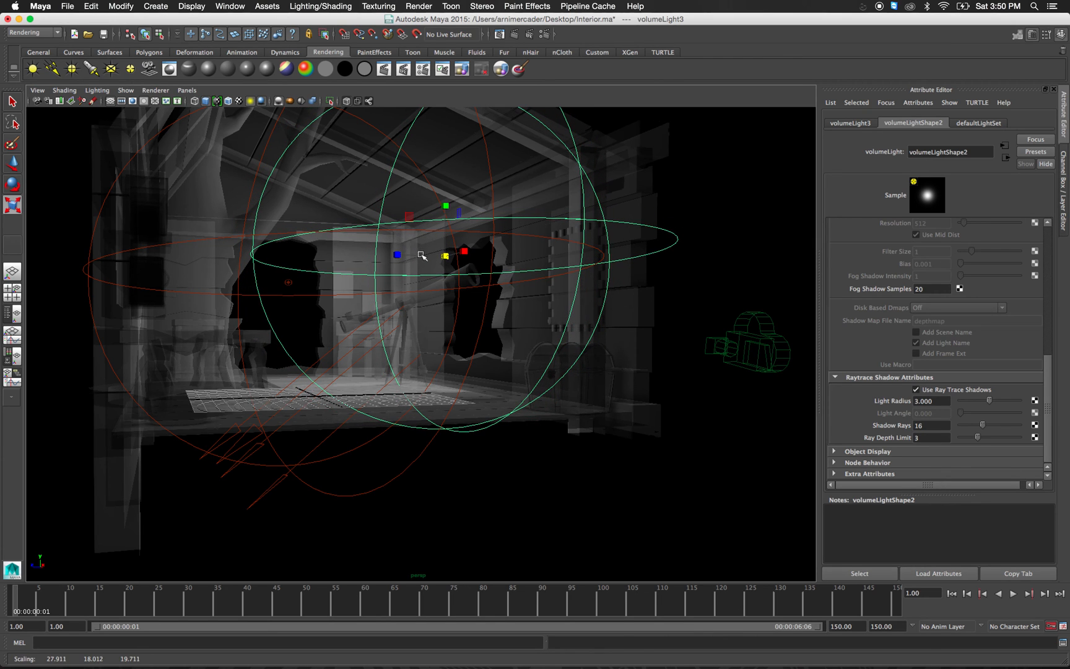
key(w)
drag(446, 235, 444, 295)
drag(357, 357, 363, 361)
key(q)
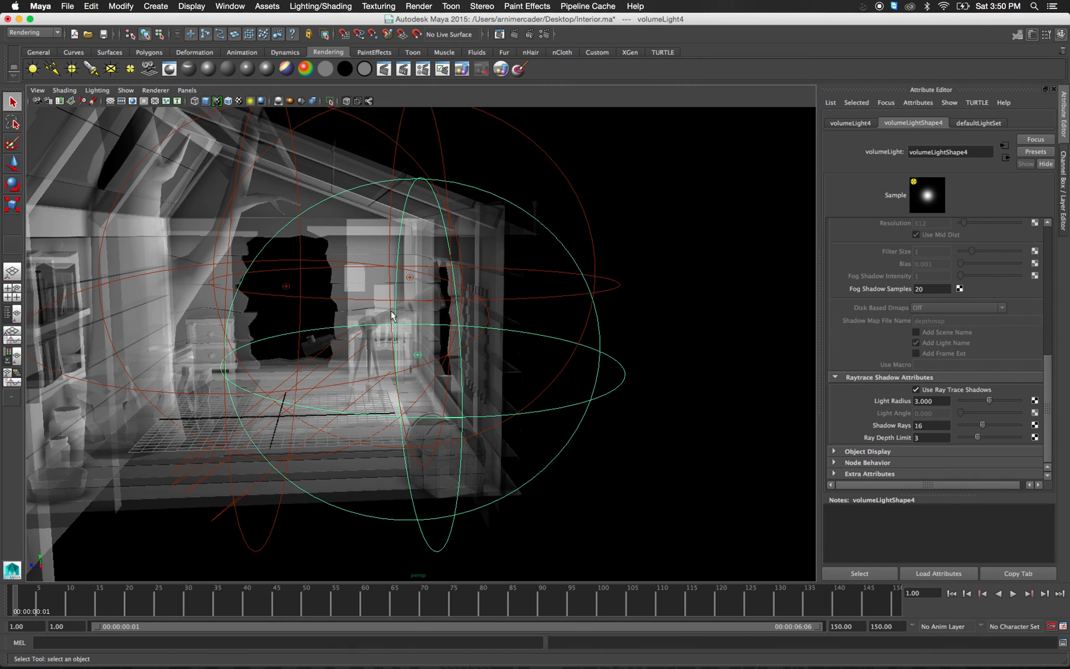
Render a larger region covering the tree branch, both windows, the telescope and the chest.
click(498, 34)
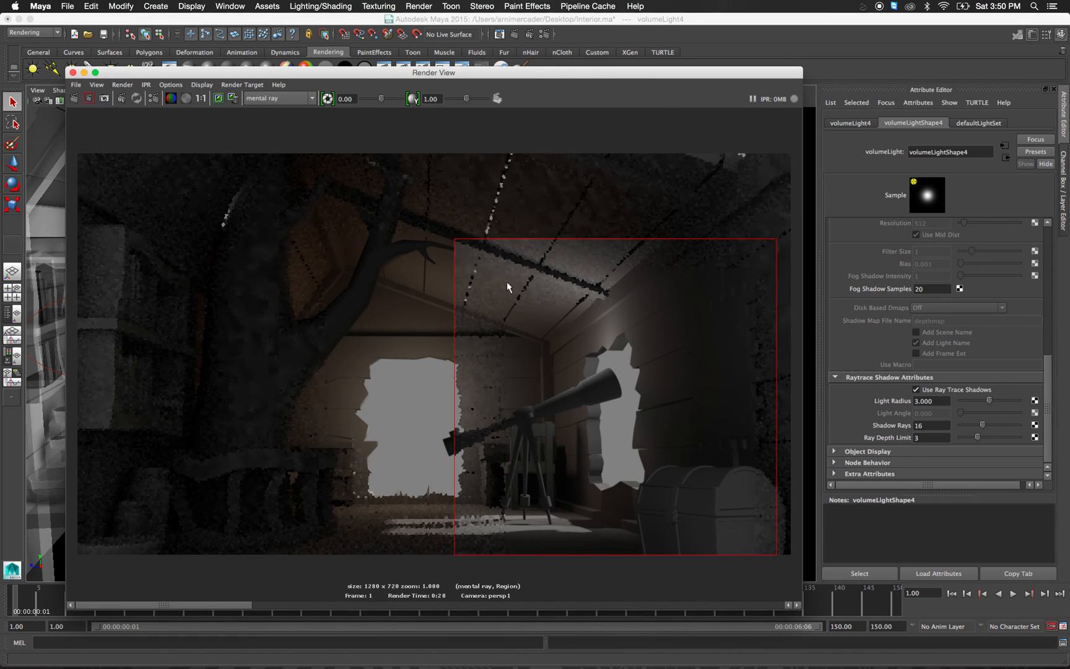
drag(347, 186, 769, 583)
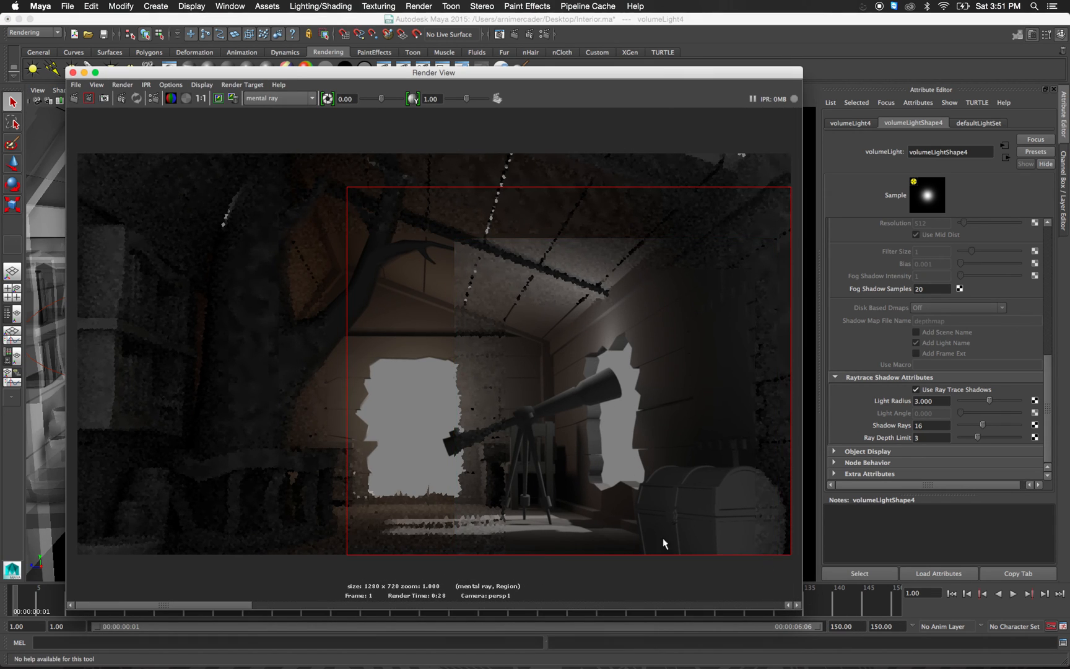
click(89, 99)
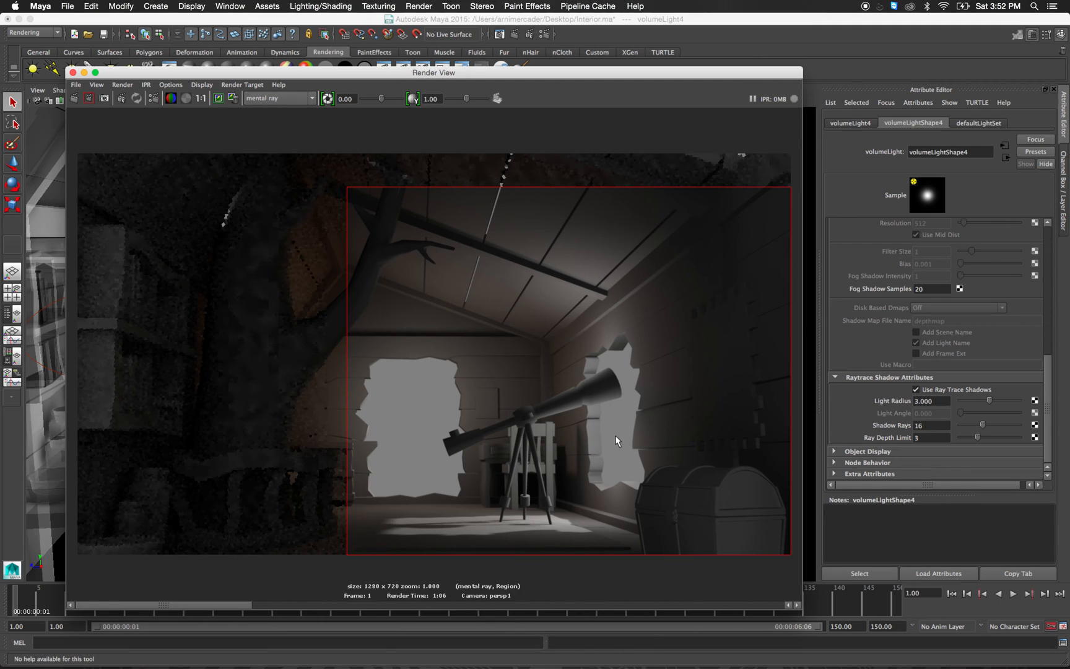
Render only the full-height region covering the bookshelves, the tree trunk and part of the back window.
click(424, 382)
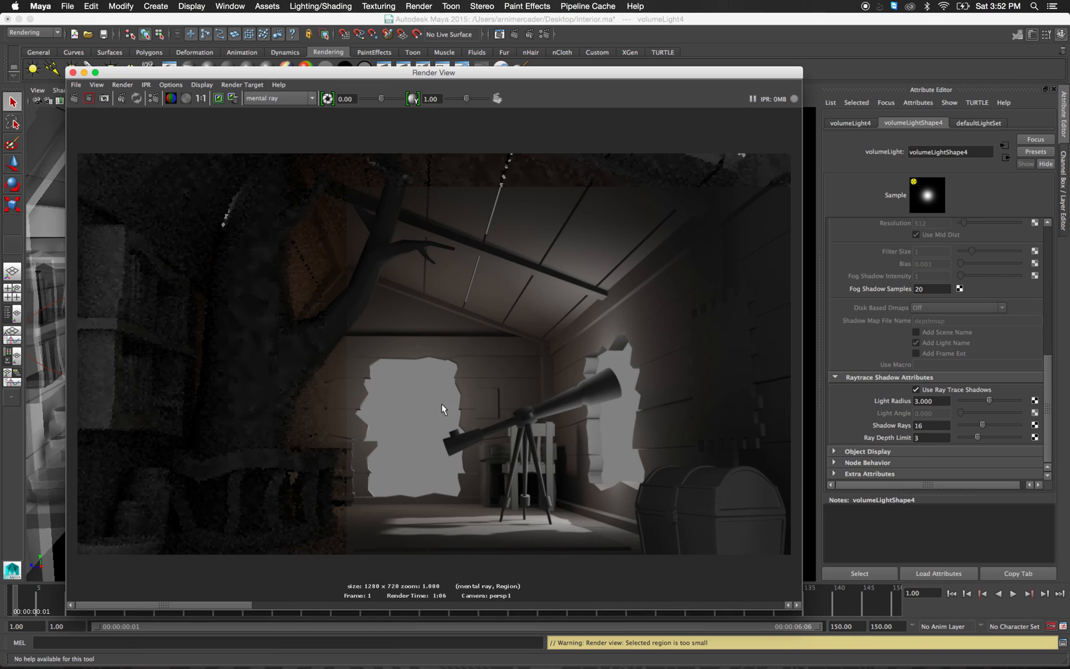
drag(72, 140, 401, 569)
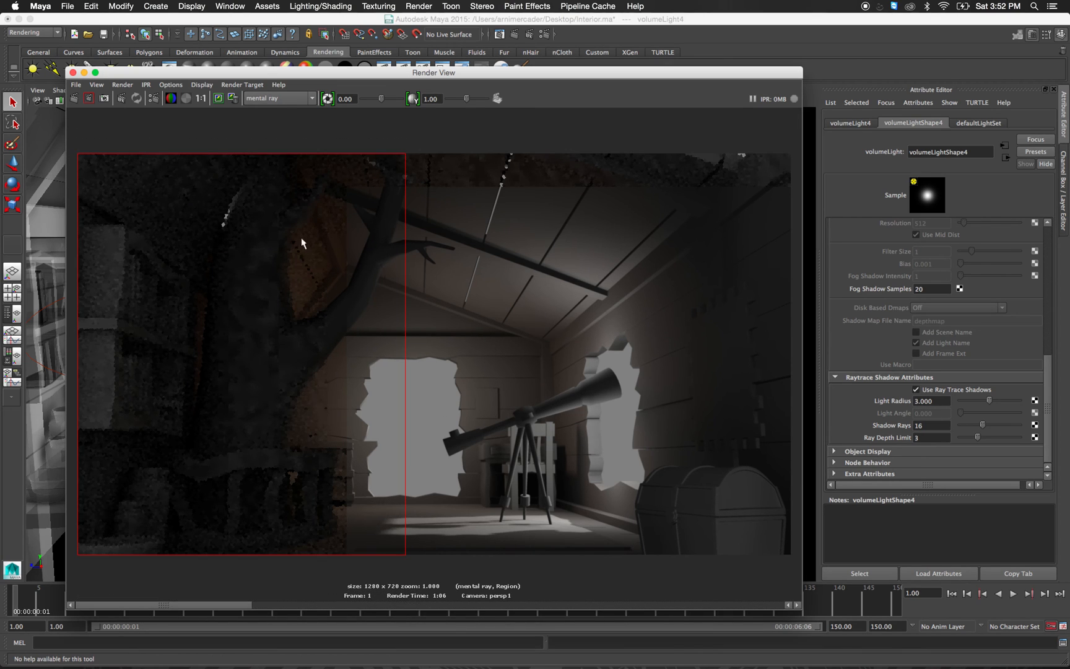
click(89, 98)
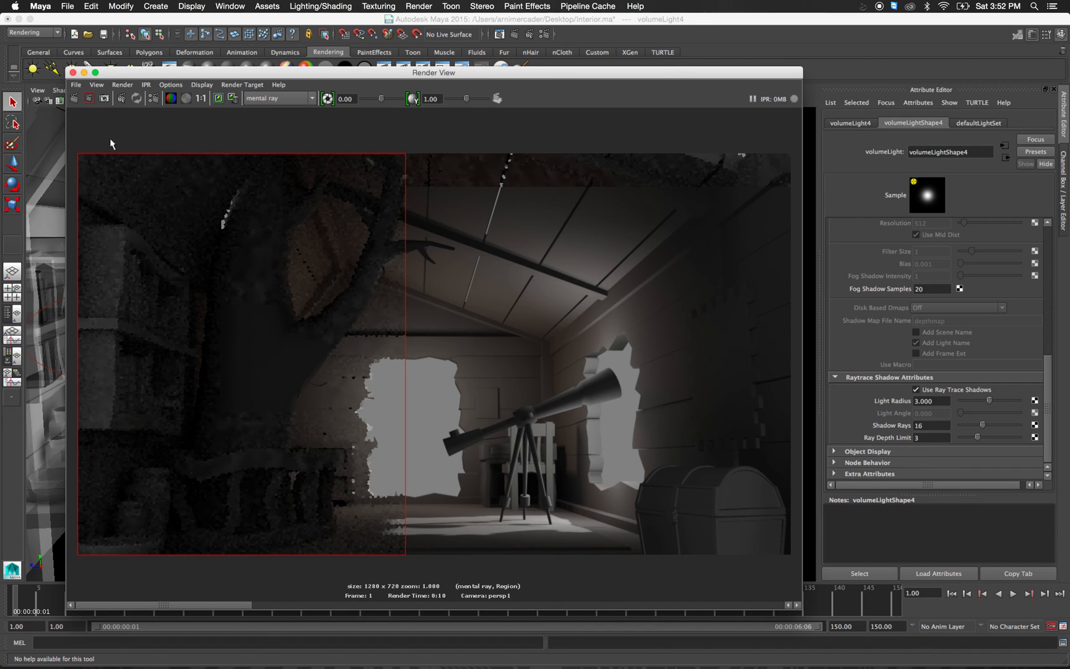
Change the back-window volume light's Color Range handle at position 0.070 to a dark blue with hue 218.157, saturation 0.623 and value 0.162.
click(85, 73)
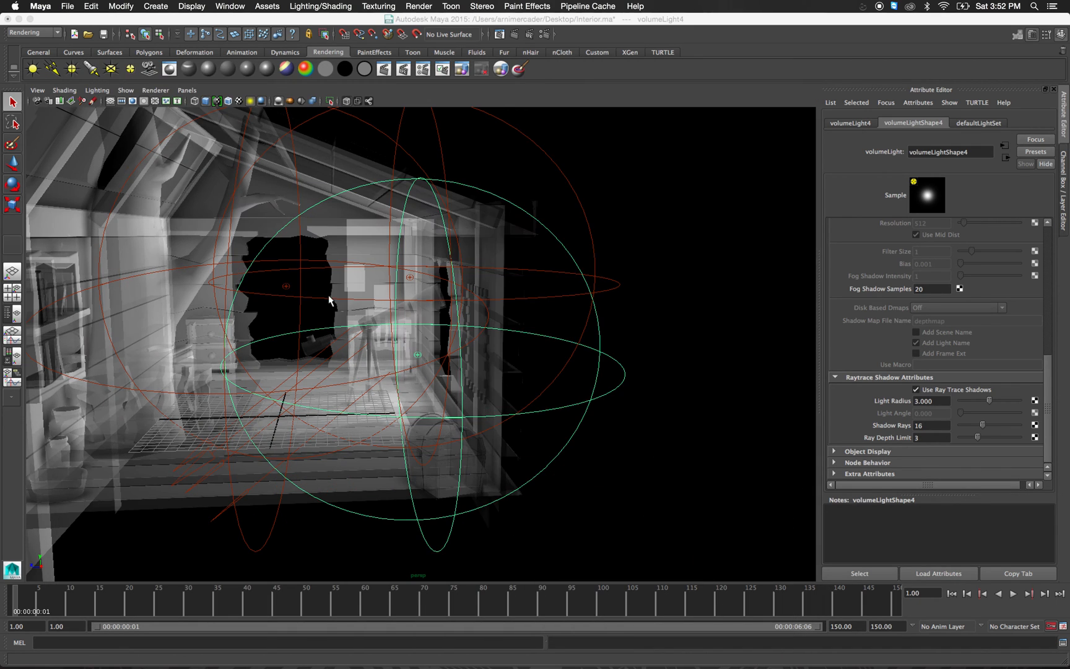
click(241, 162)
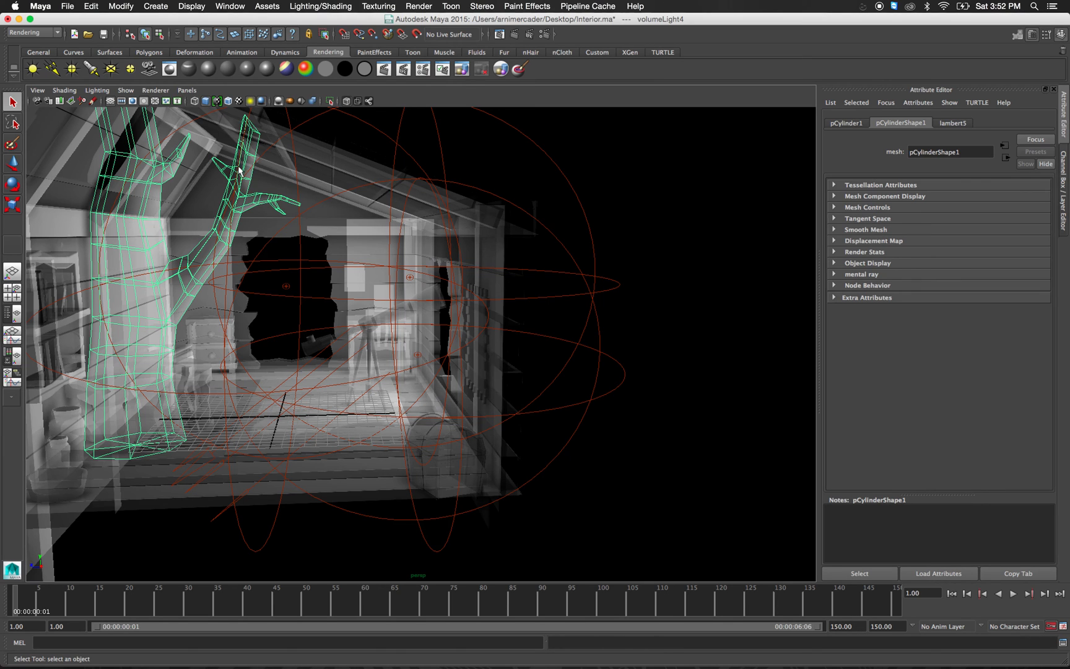
click(358, 121)
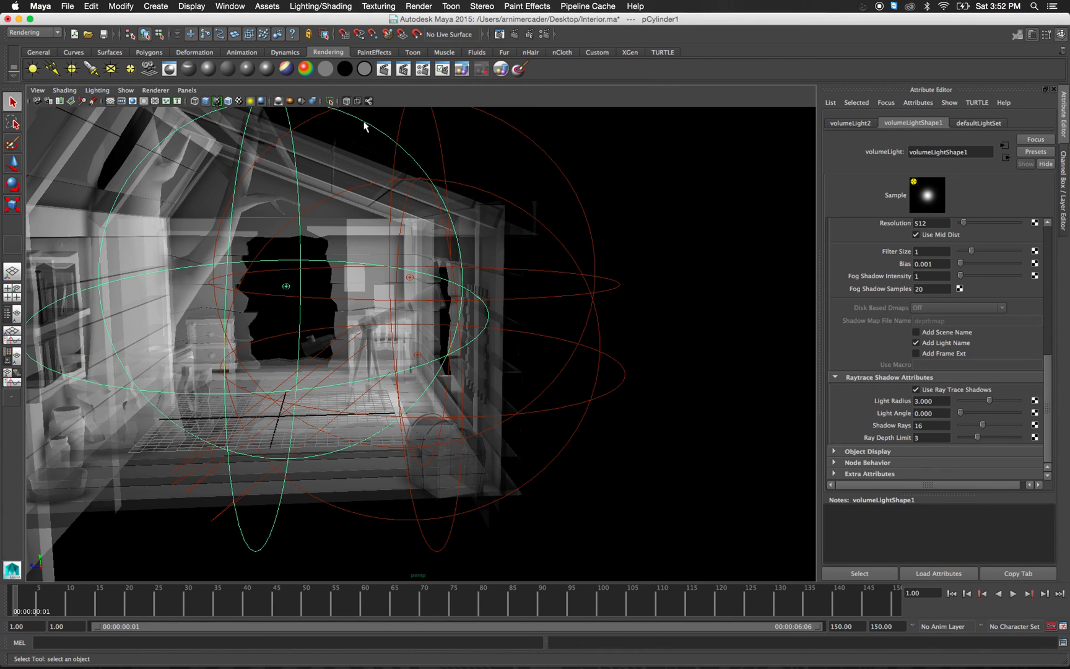
scroll(915, 327, up, 10)
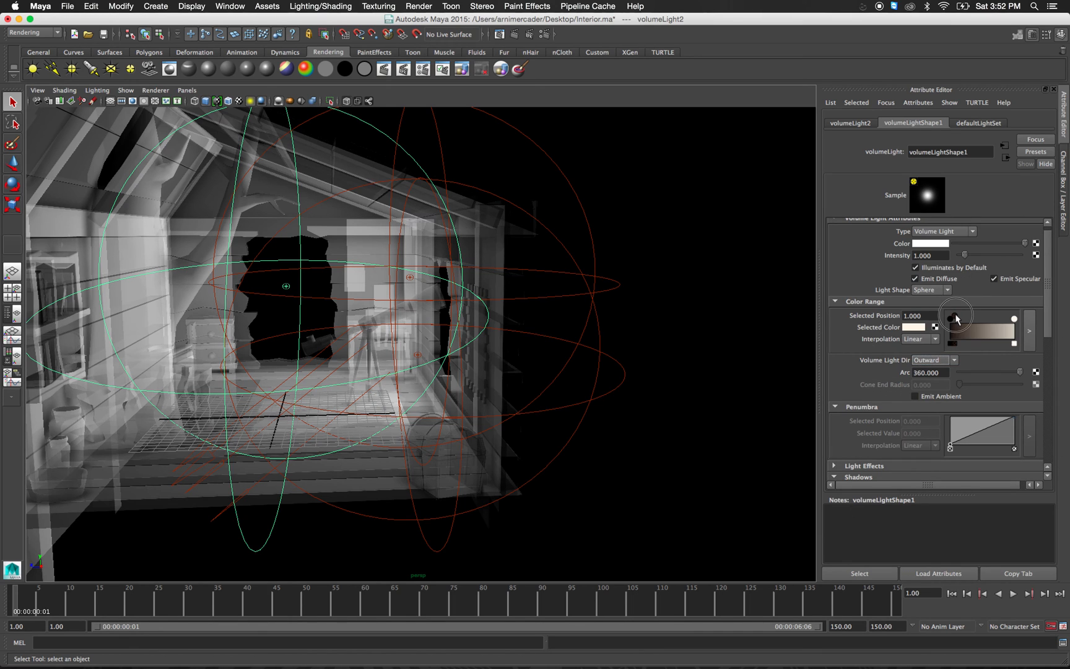
click(954, 322)
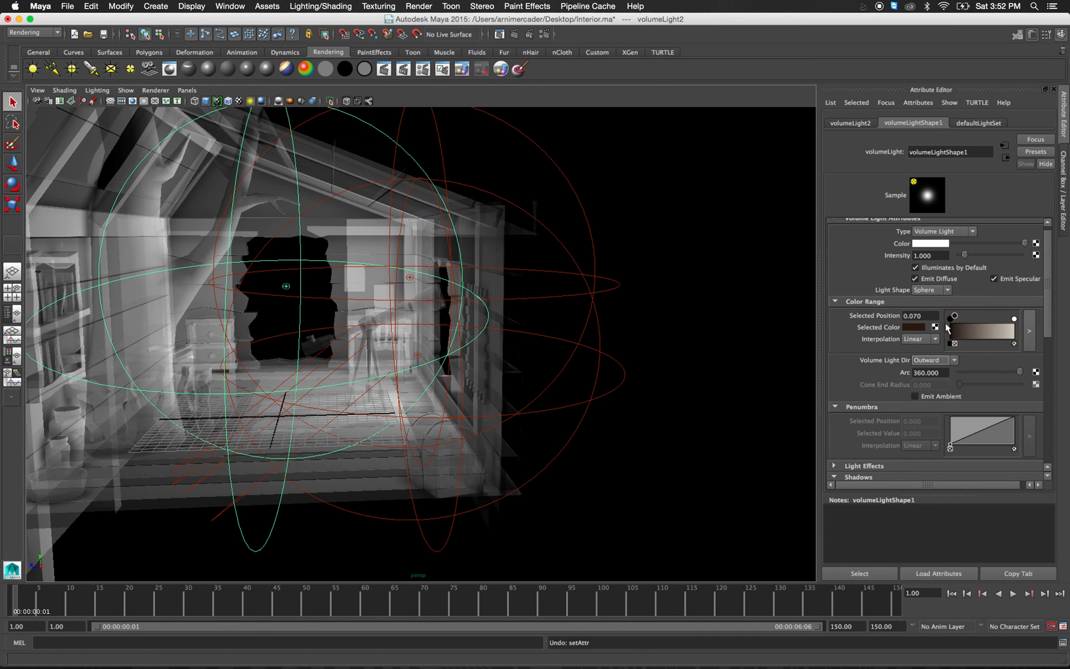
click(918, 327)
drag(1011, 335, 975, 336)
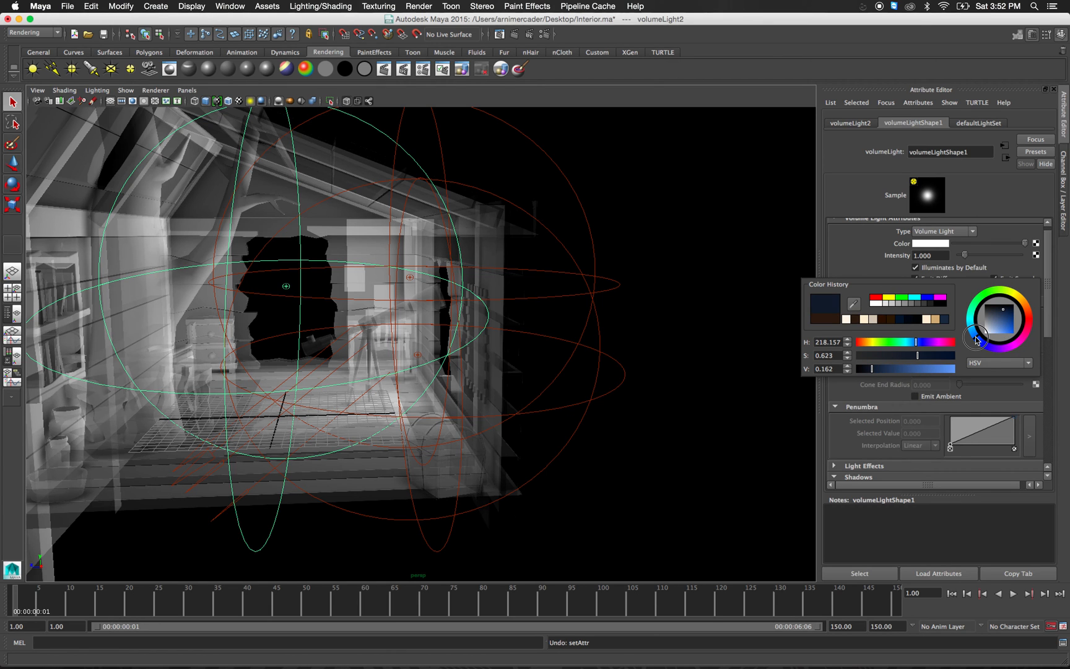
Make the Color Range handle at position 1.000 a more saturated warm orange and render the full frame.
click(499, 34)
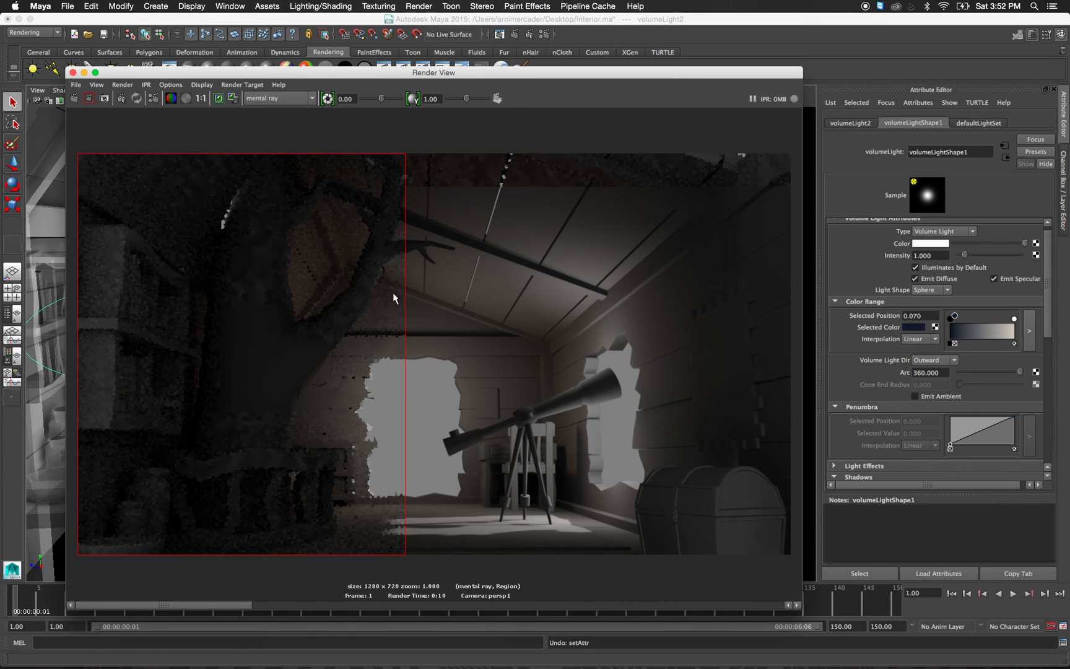
click(1014, 318)
click(921, 328)
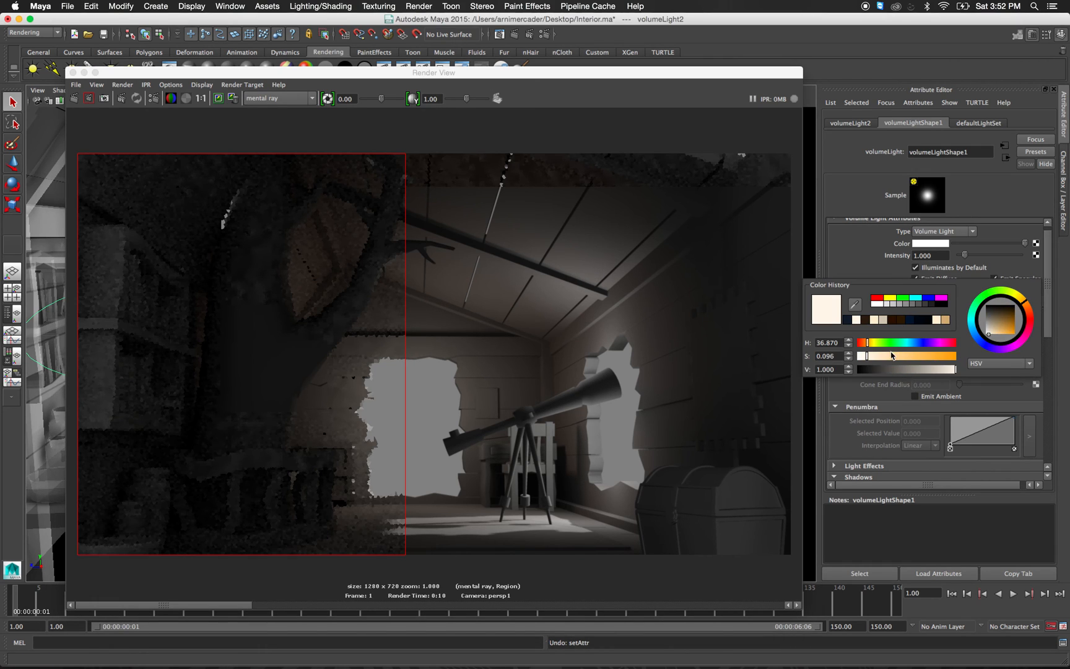
drag(884, 359, 897, 359)
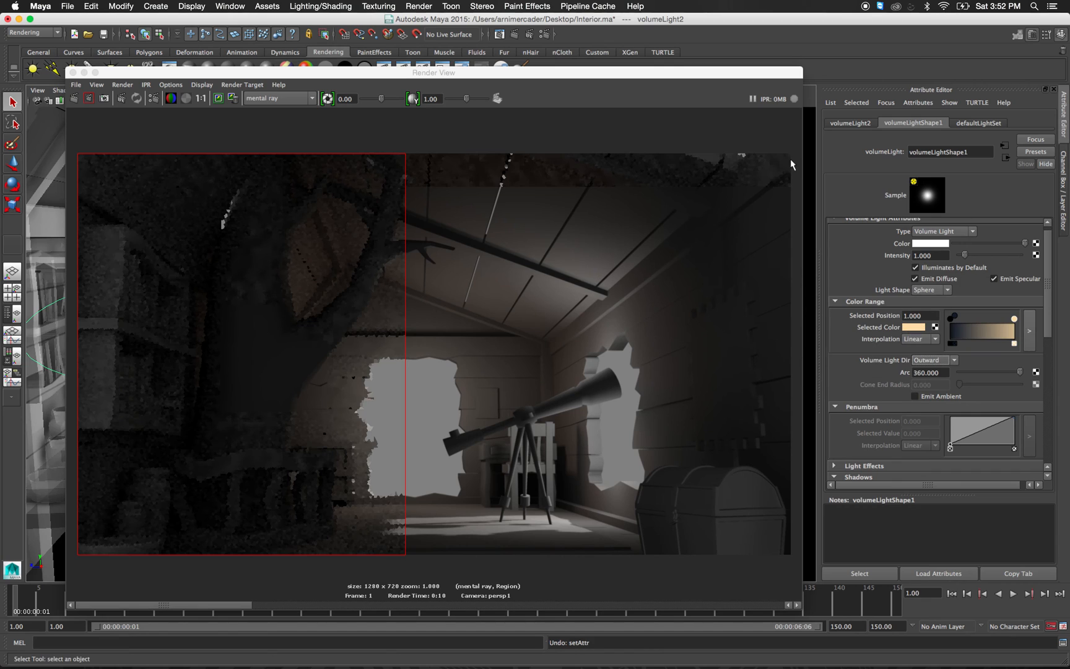
click(256, 182)
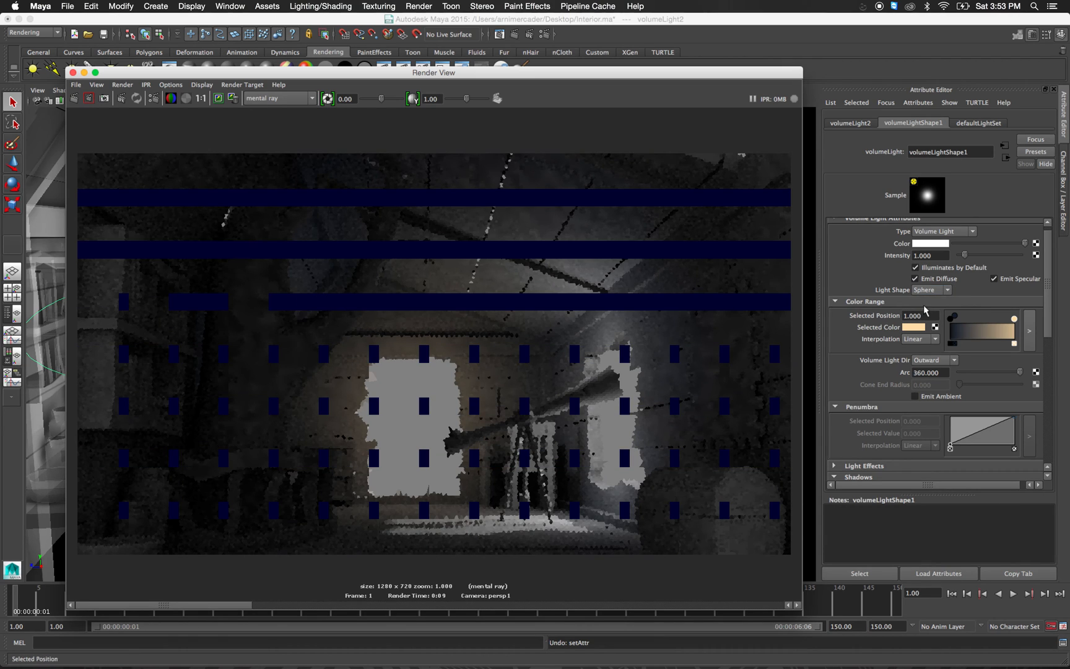
Set the saturation of the dark blue Color Range handle at position 0.070 to 0.916 and render the full frame again.
click(953, 319)
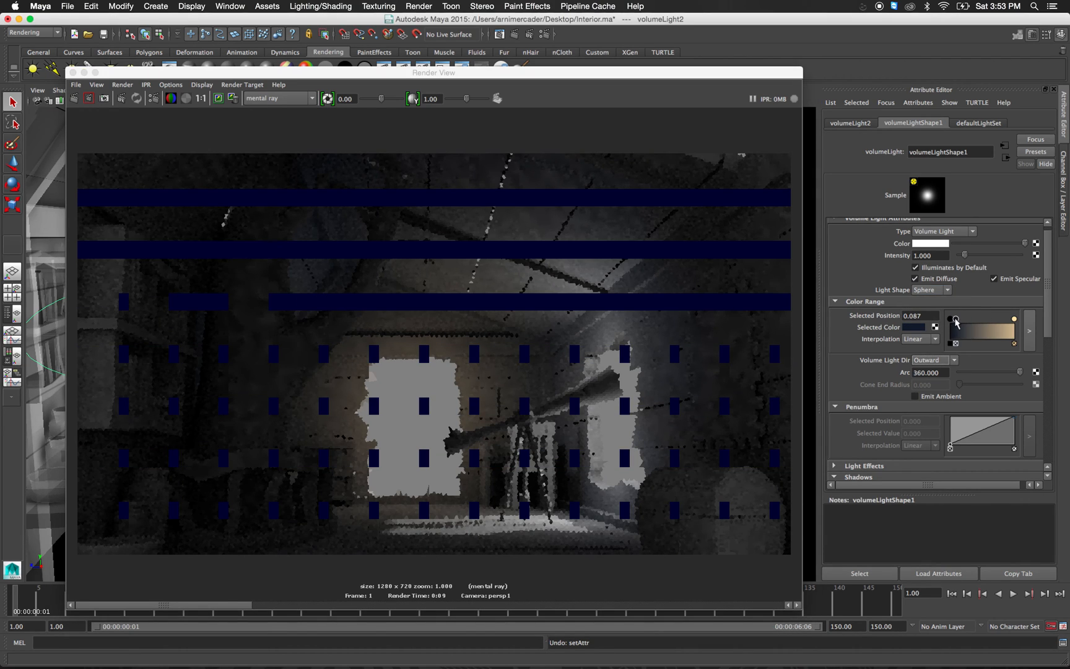
click(914, 327)
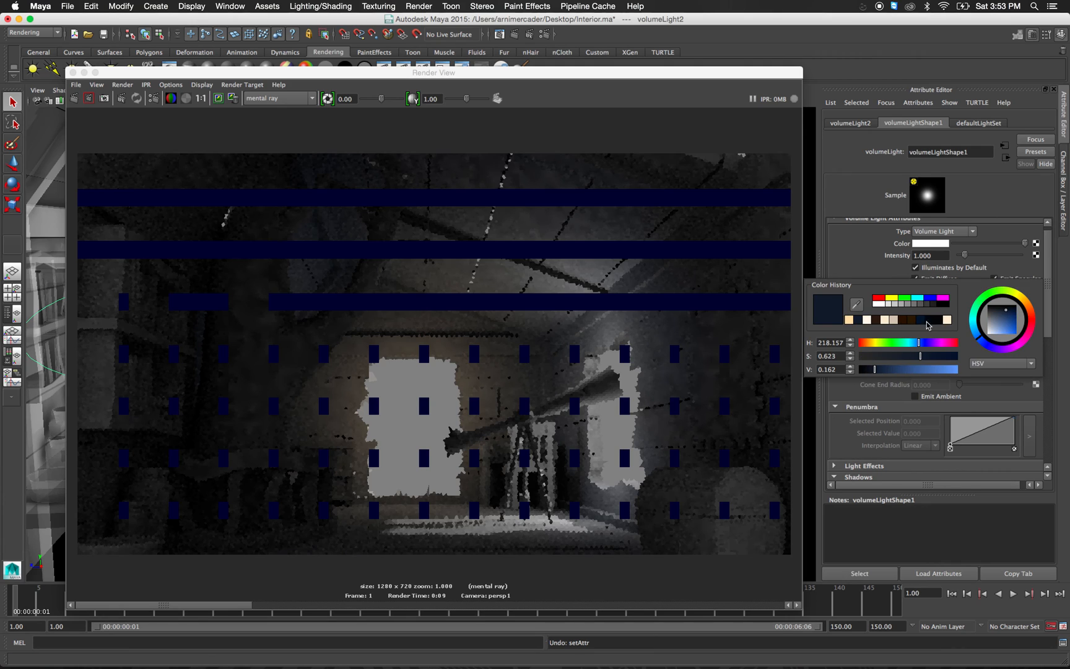
drag(921, 357, 950, 356)
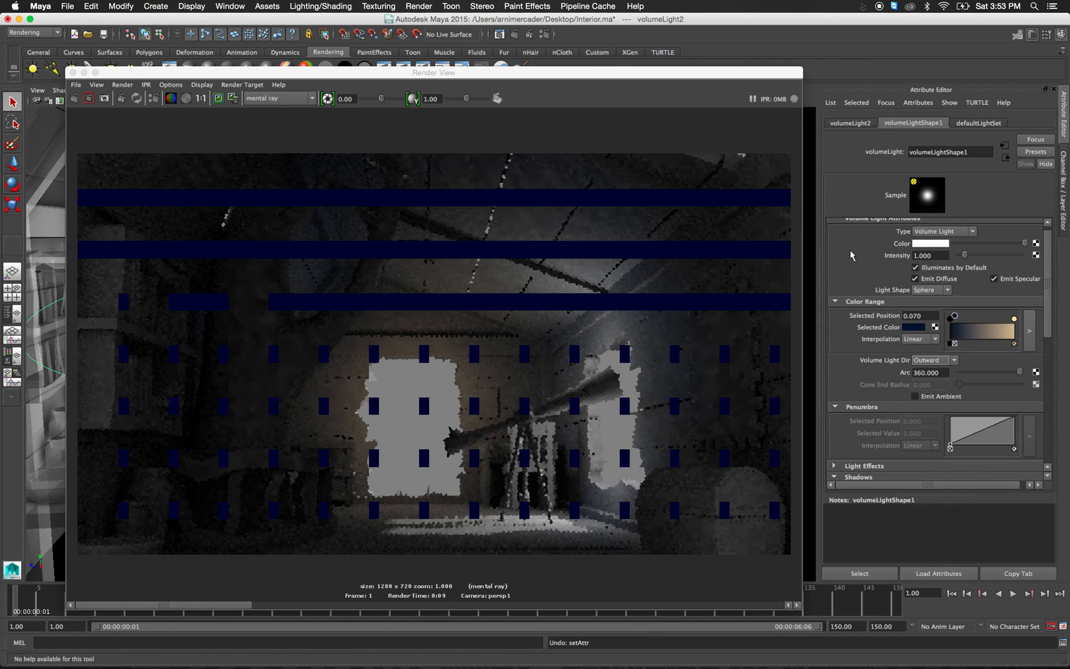
click(914, 326)
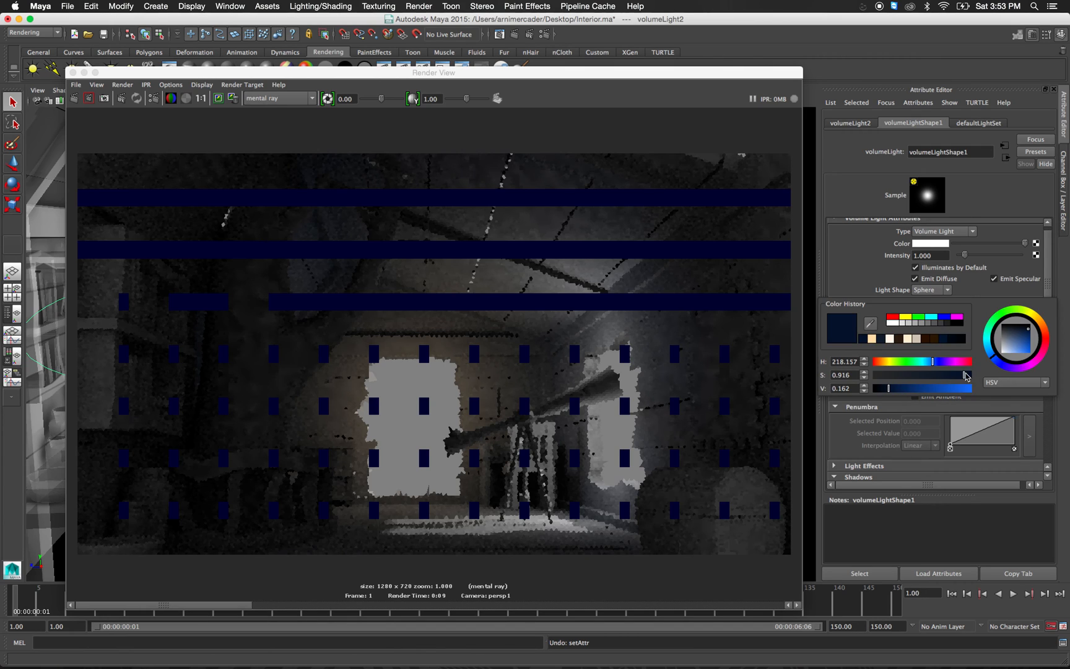
click(216, 198)
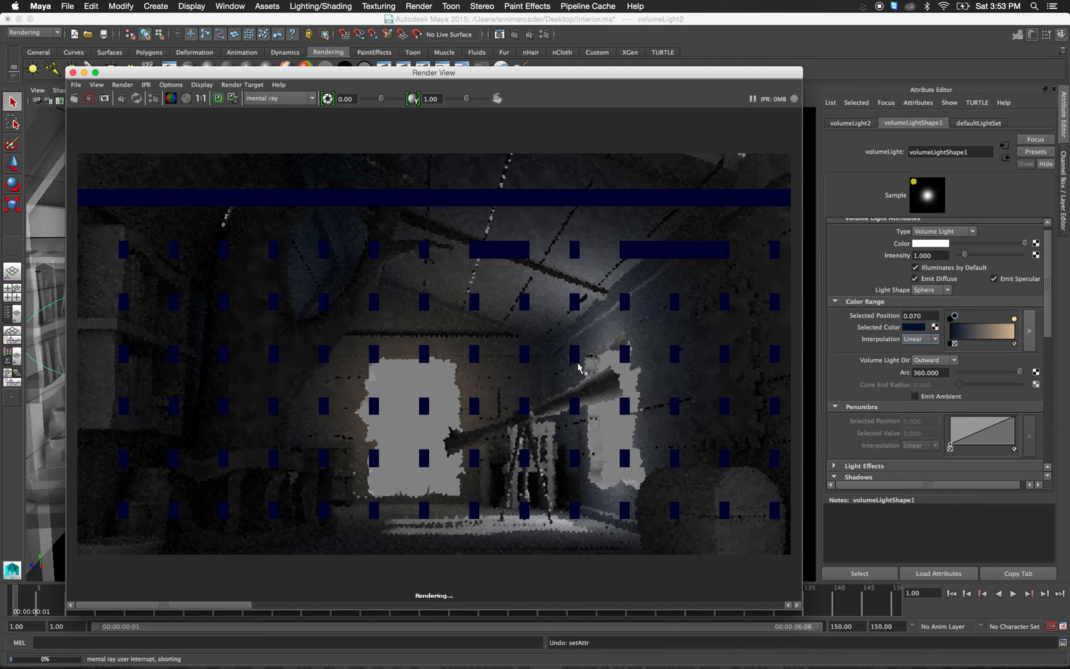
Set the saturation of the Color Range handle at position 1.000 to 0.665 and render the full frame.
click(1013, 320)
click(914, 327)
click(919, 361)
click(74, 98)
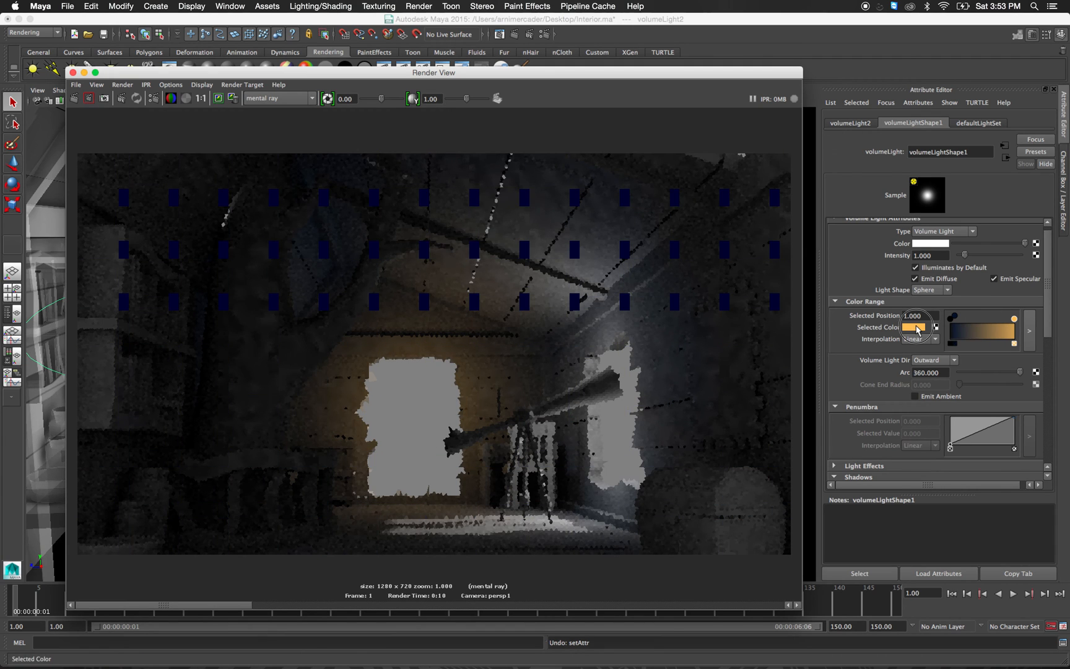
Shift the Color Range handle at position 1.000 to a redder orange with hue 25.145 and saturation 0.515, and rerender the full frame.
click(914, 327)
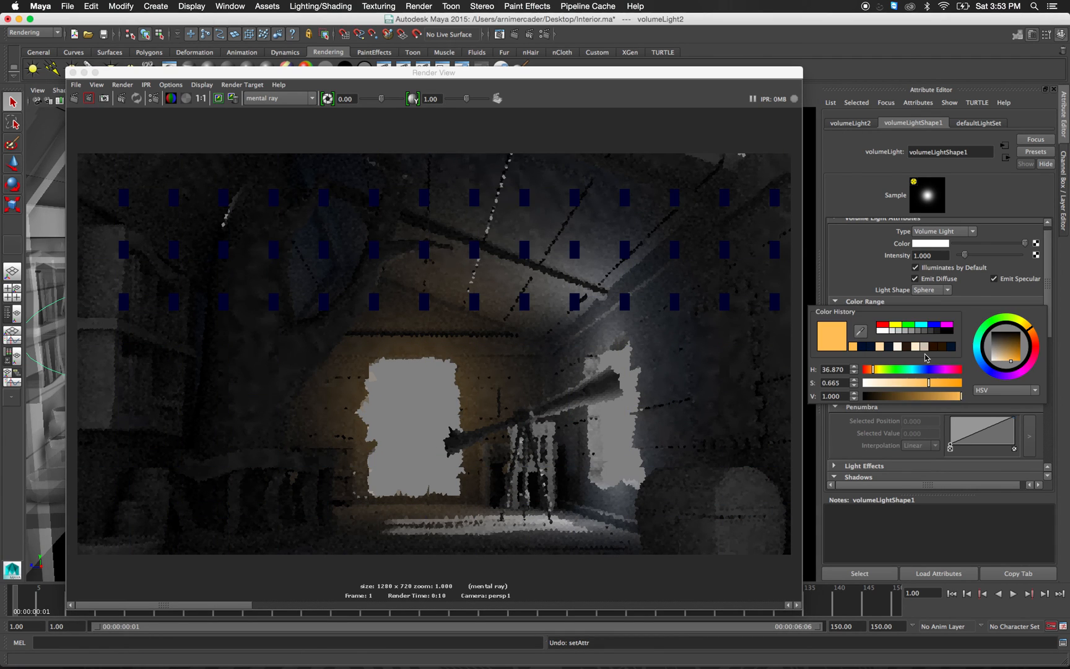
click(1031, 333)
drag(927, 383, 914, 383)
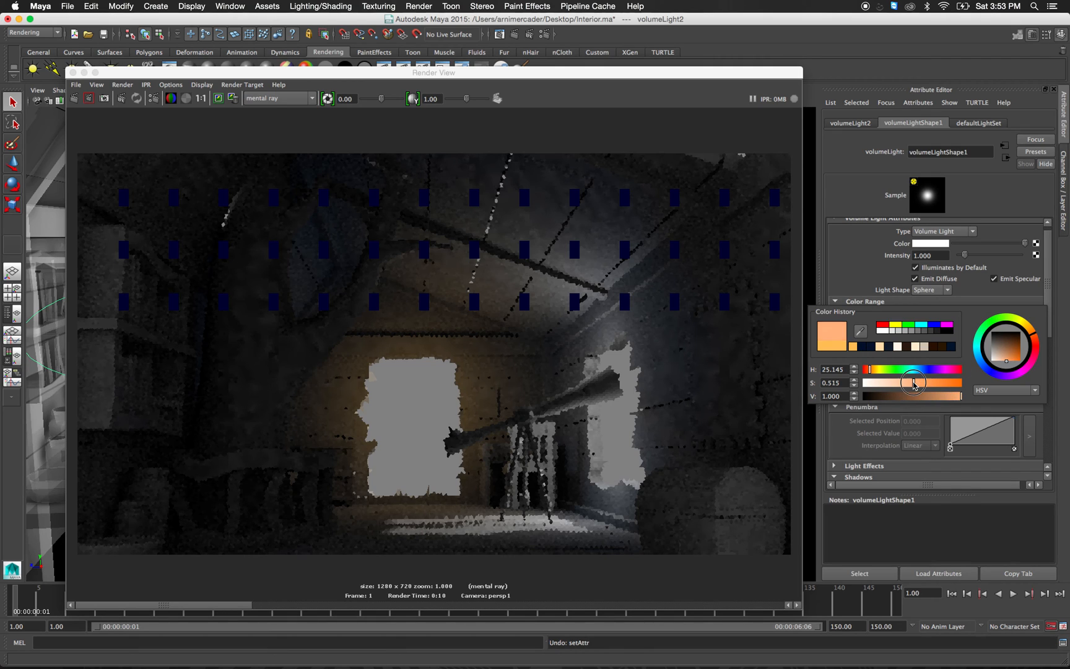
click(73, 98)
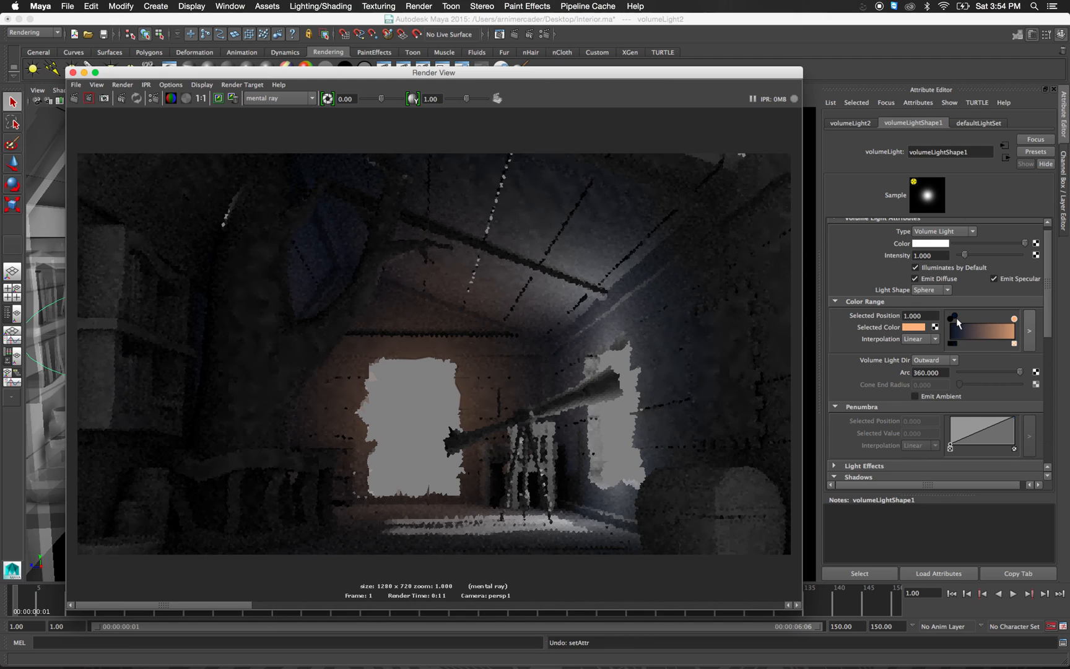
Set the Color Range handle at position 1.000 to pale orange with hue 32.550 and saturation 0.371, and rerender the full frame.
click(911, 330)
click(911, 329)
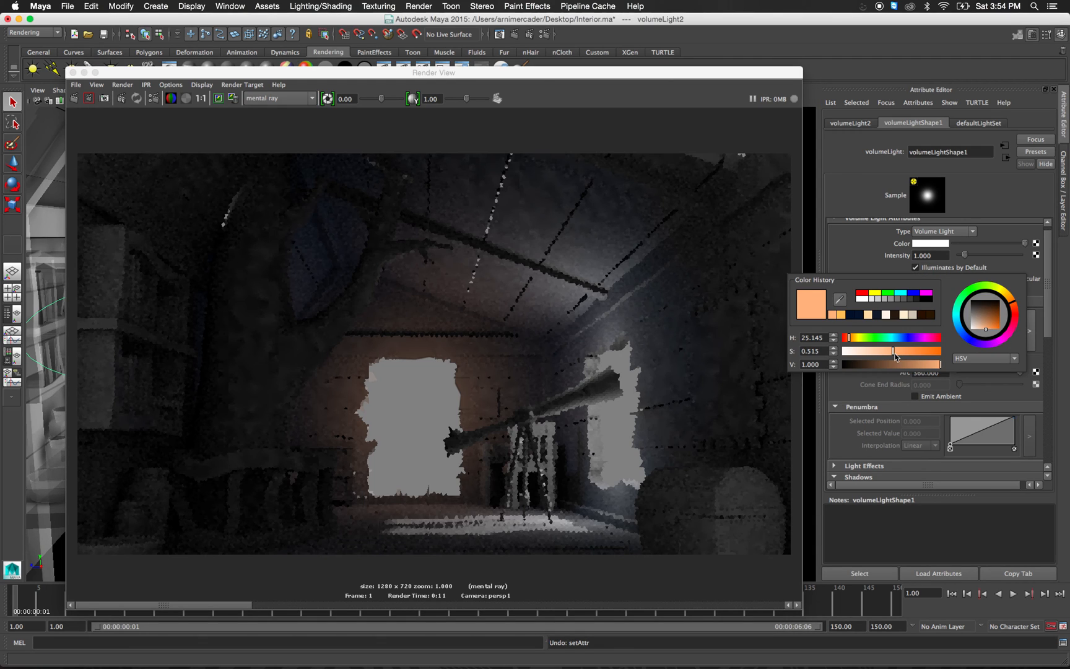
click(879, 351)
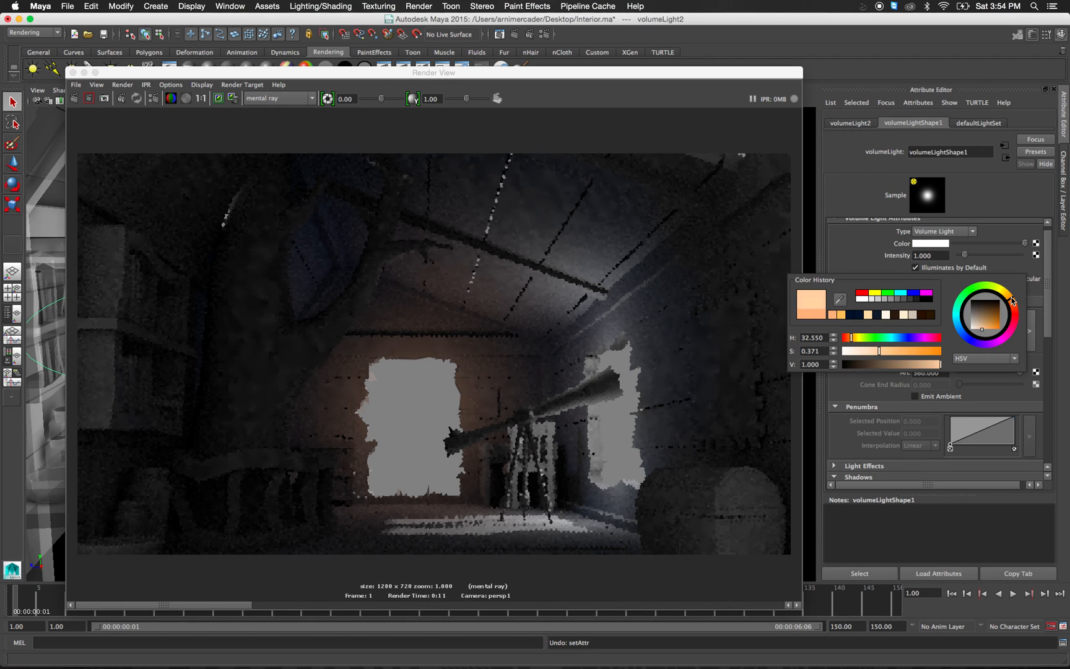
click(73, 98)
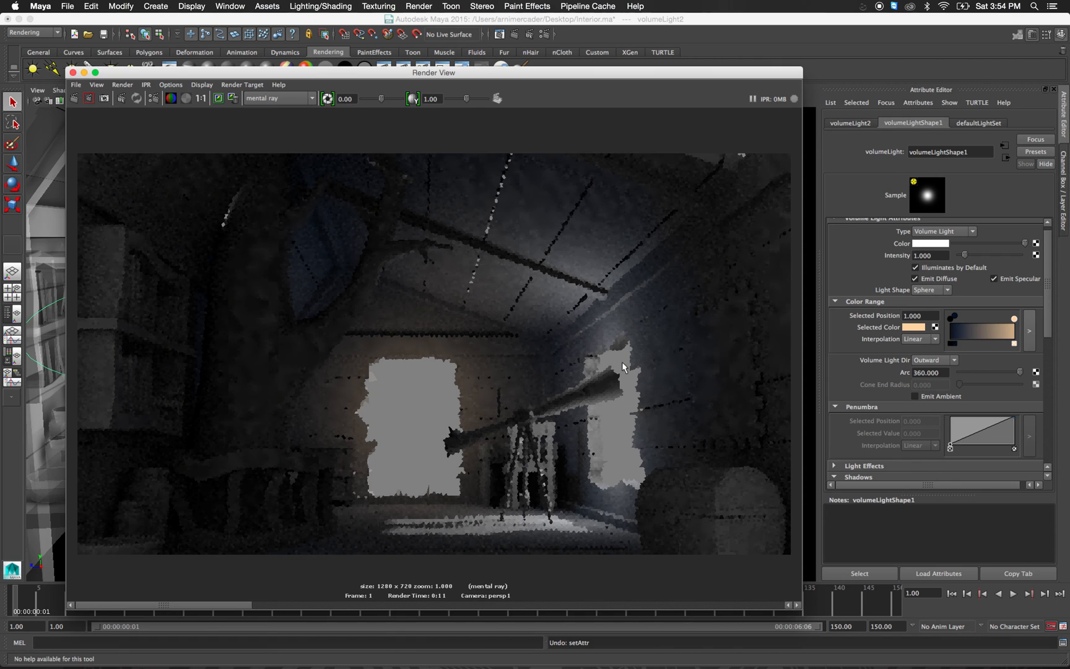
Select the upper volume light at the side window and give its position 1.000 Color Range handle the recent pale orange.
click(84, 72)
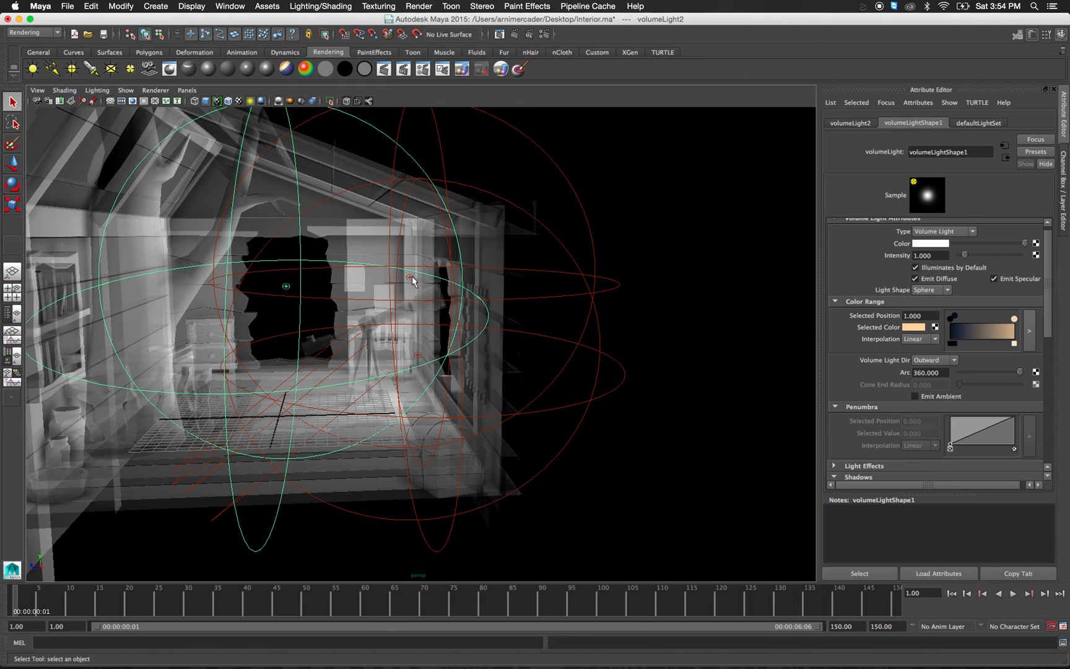
click(412, 276)
click(581, 220)
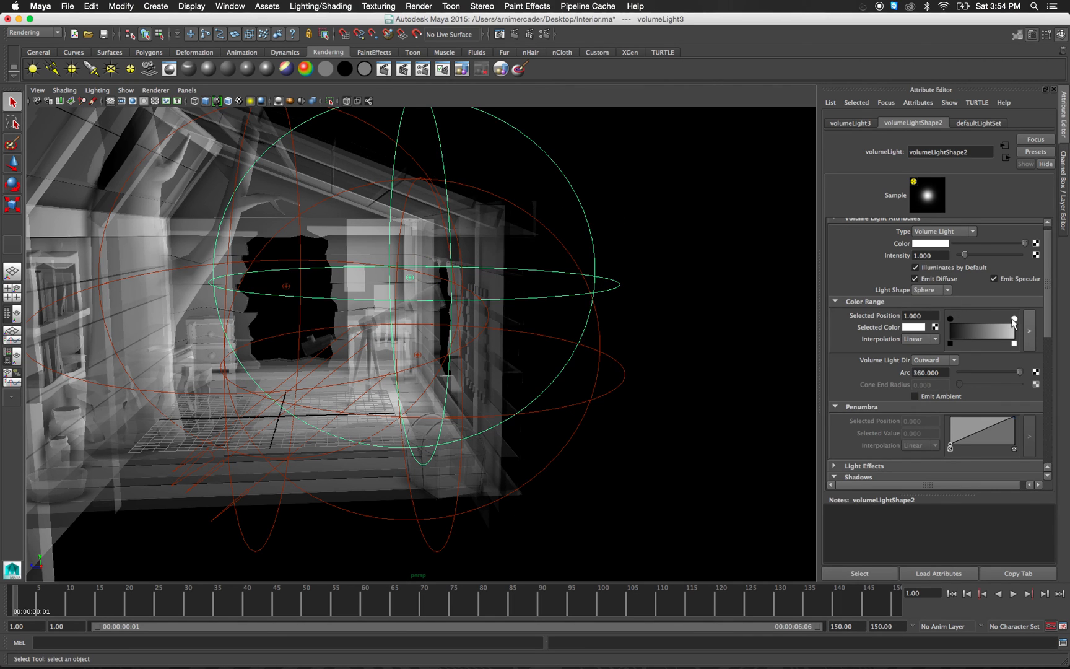
click(916, 327)
click(849, 322)
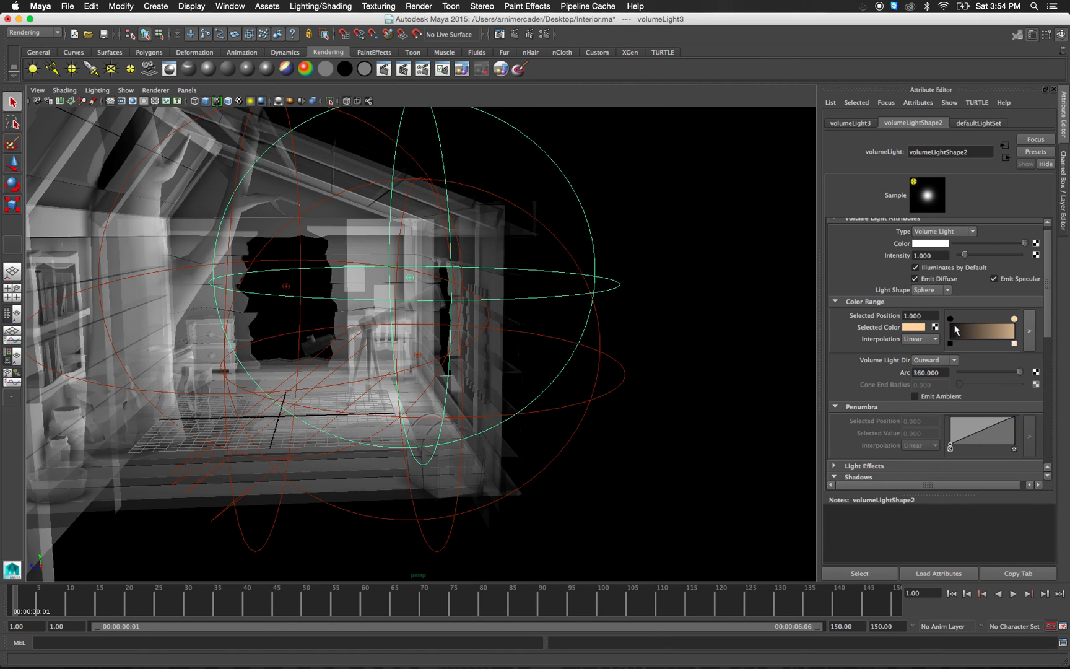
Add a dark blue Color Range handle at position 0.061 on the side window's upper volume light and render the full frame.
click(956, 328)
drag(956, 318, 954, 316)
drag(953, 315, 955, 317)
click(917, 328)
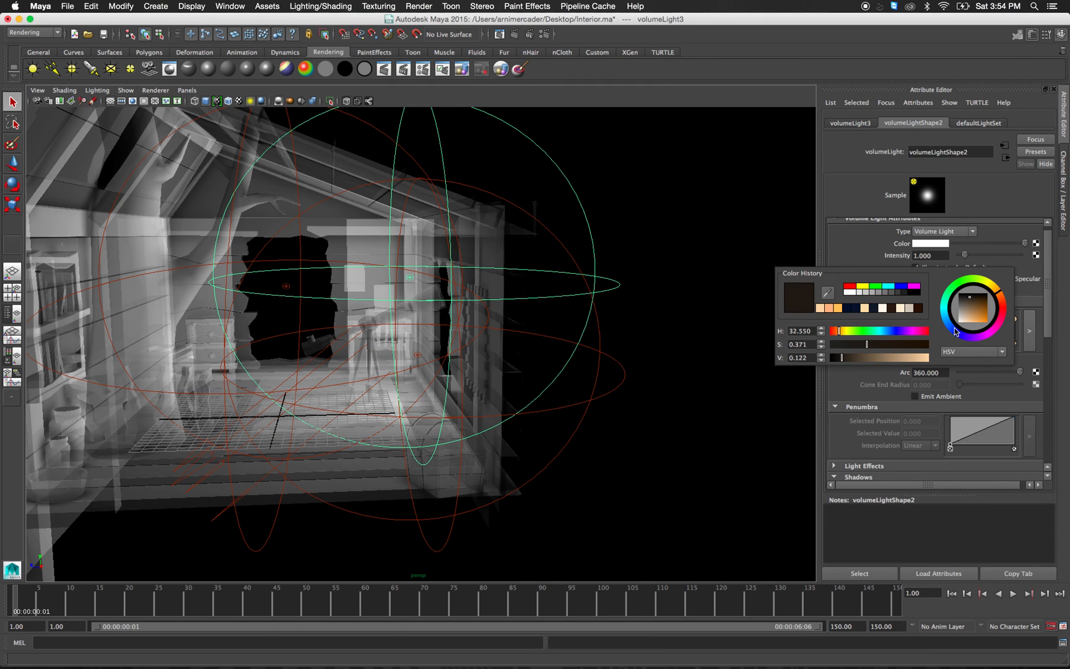
click(900, 344)
drag(951, 332, 949, 324)
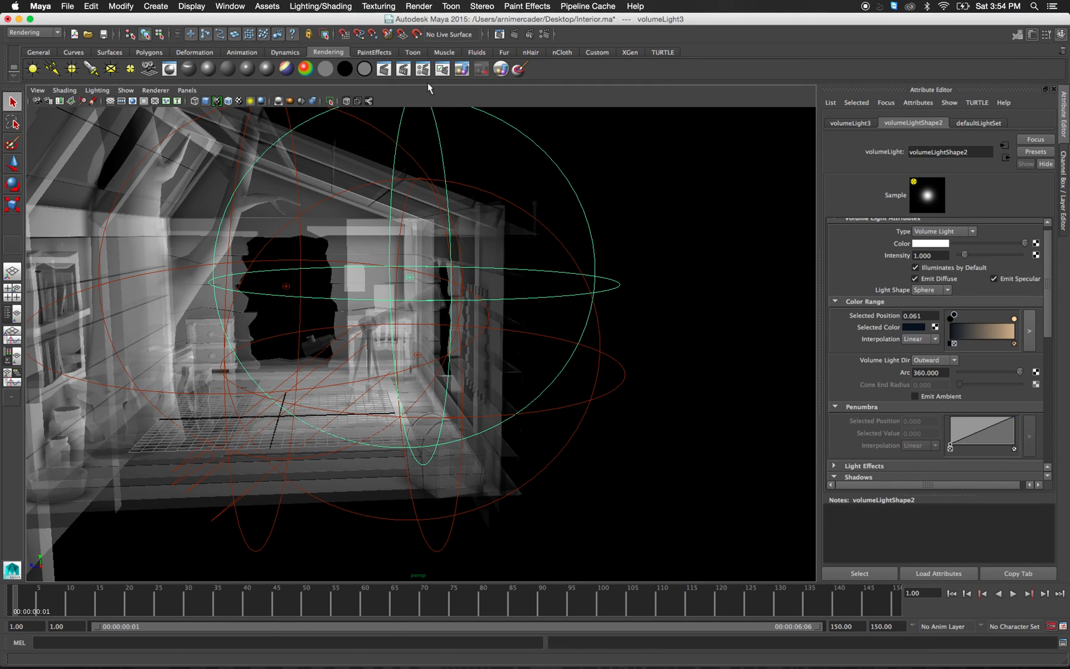
click(499, 34)
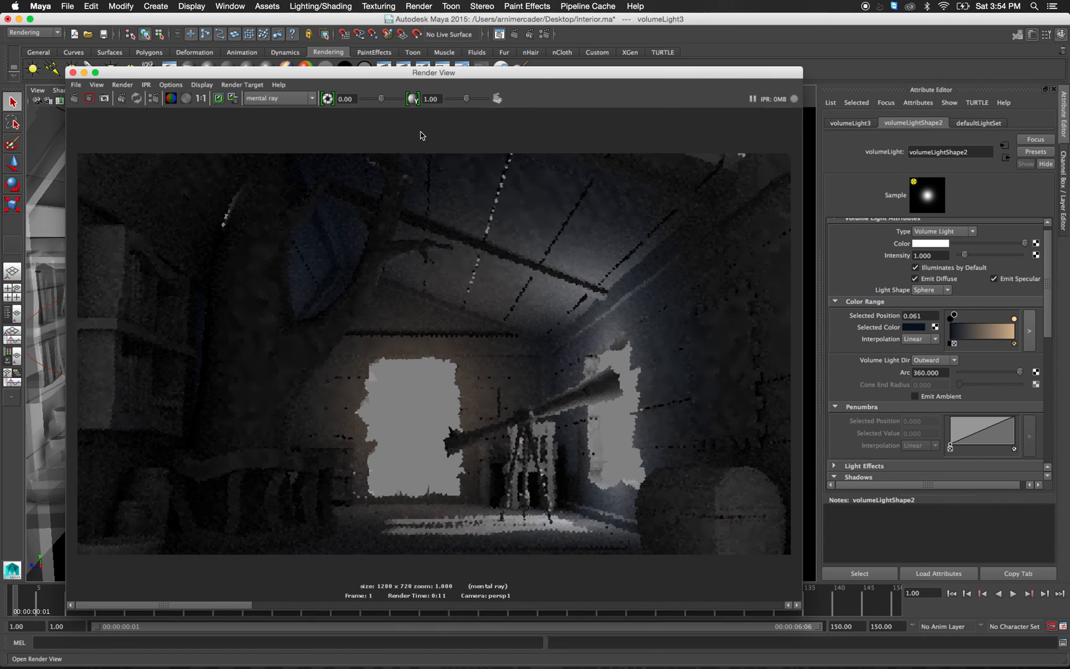
click(74, 98)
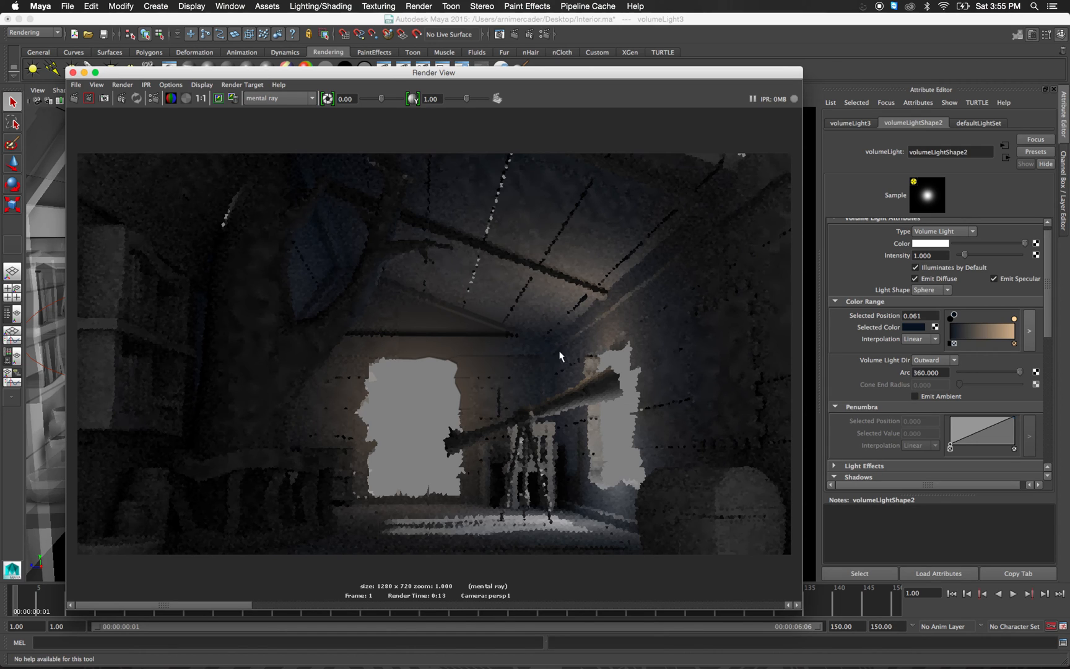
Set the Color Range handle at position 0.061 to dark orange with hue 27.013 and saturation 0.892, and rerender the full frame.
click(954, 318)
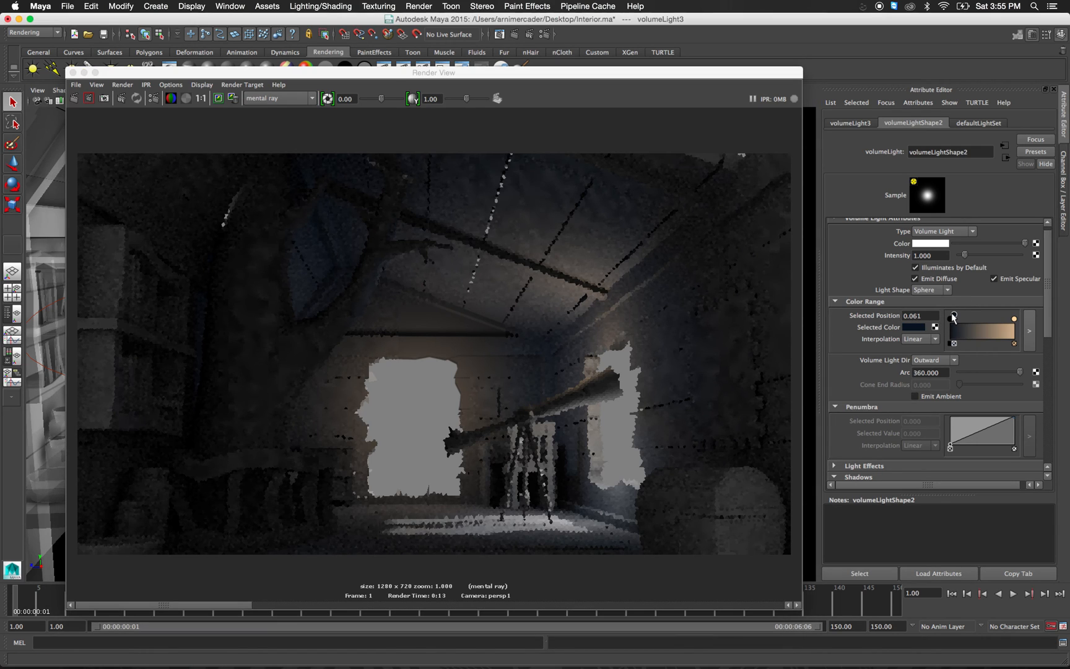
click(915, 326)
click(941, 357)
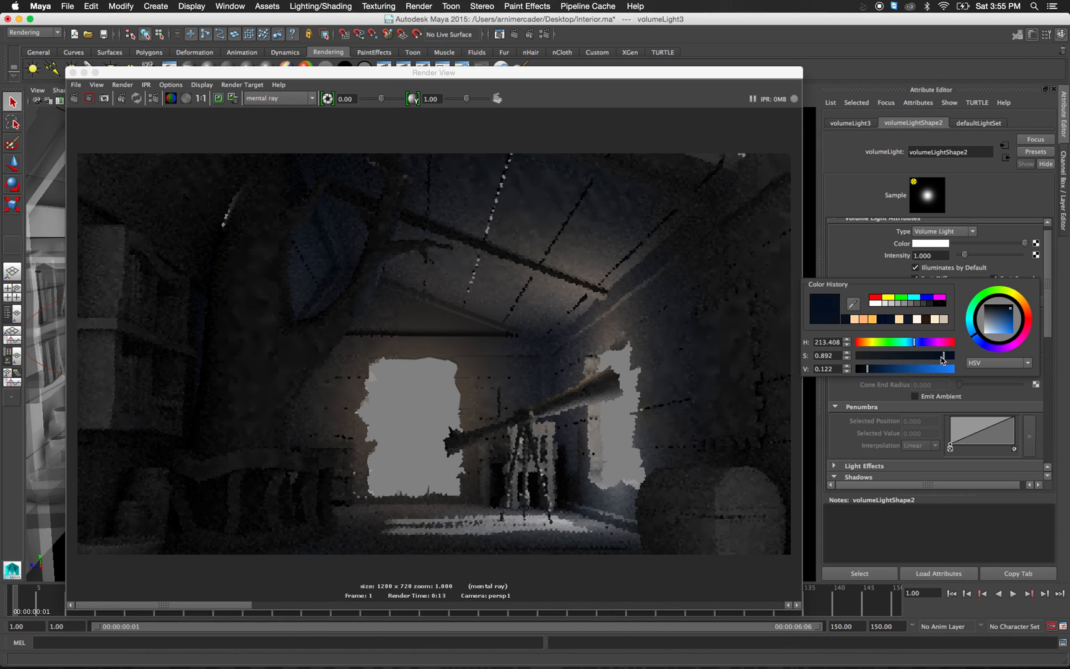
drag(1031, 309, 1025, 303)
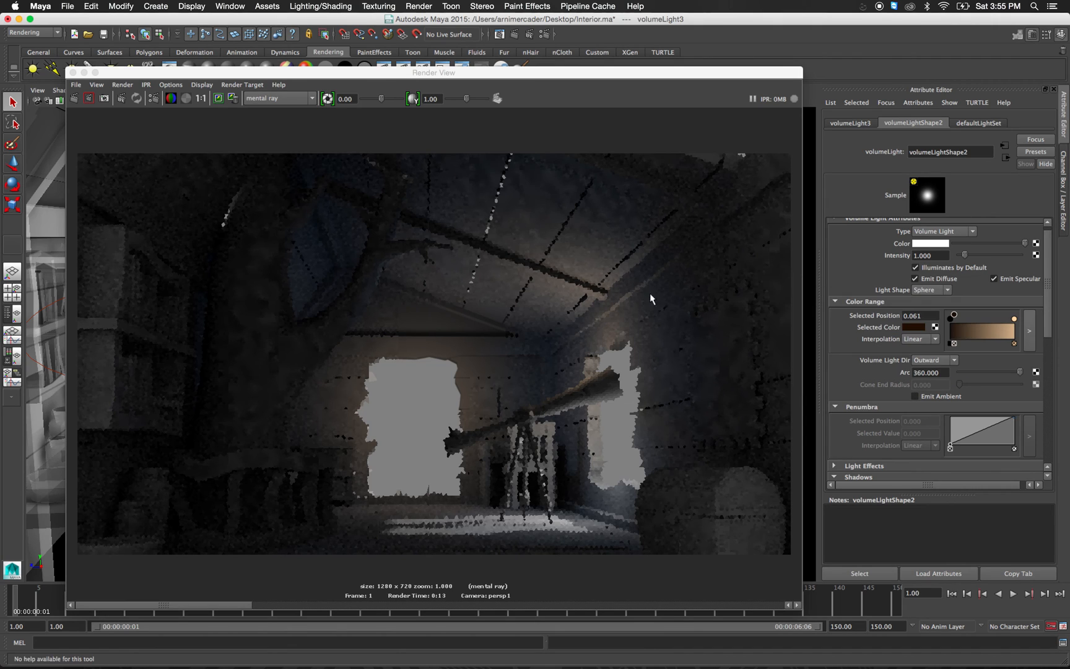
click(78, 98)
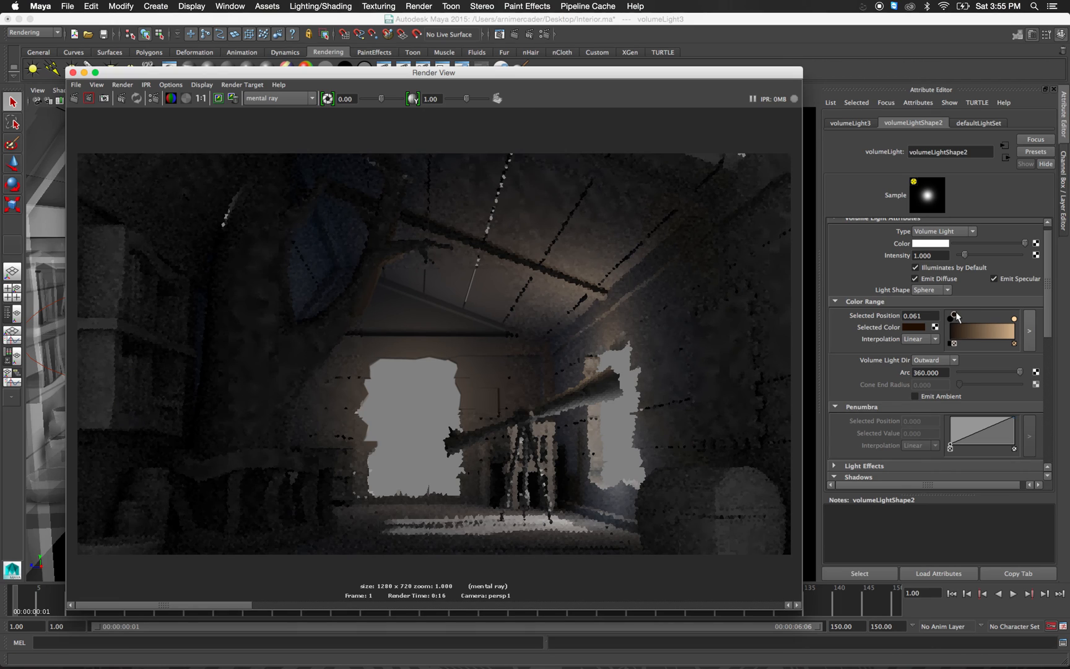
Change the Color Range handle at position 0.061 back to dark blue with hue 216.431.
click(913, 326)
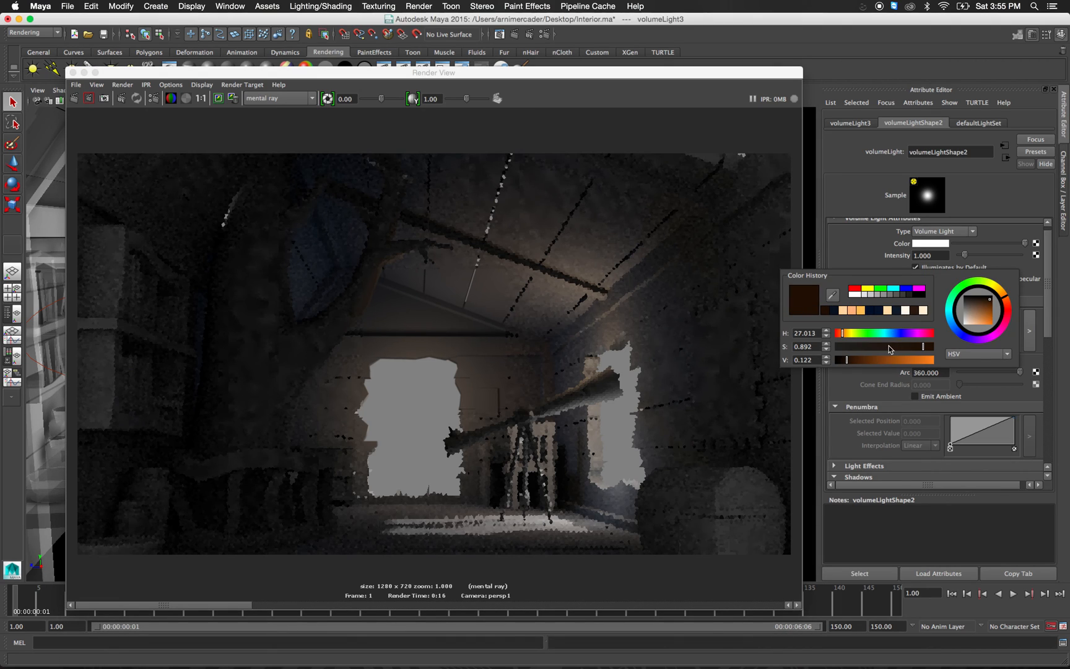
click(954, 328)
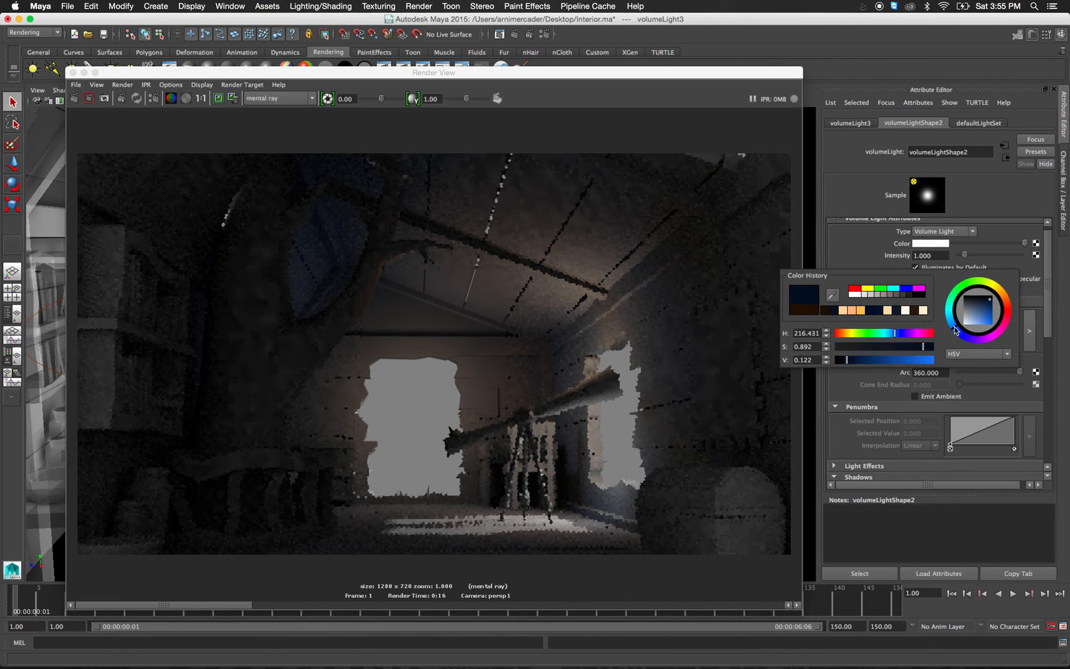
Select the lower volume light at the side window and give its position 1.000 Color Range handle the recent pale orange.
drag(704, 81, 645, 396)
click(618, 364)
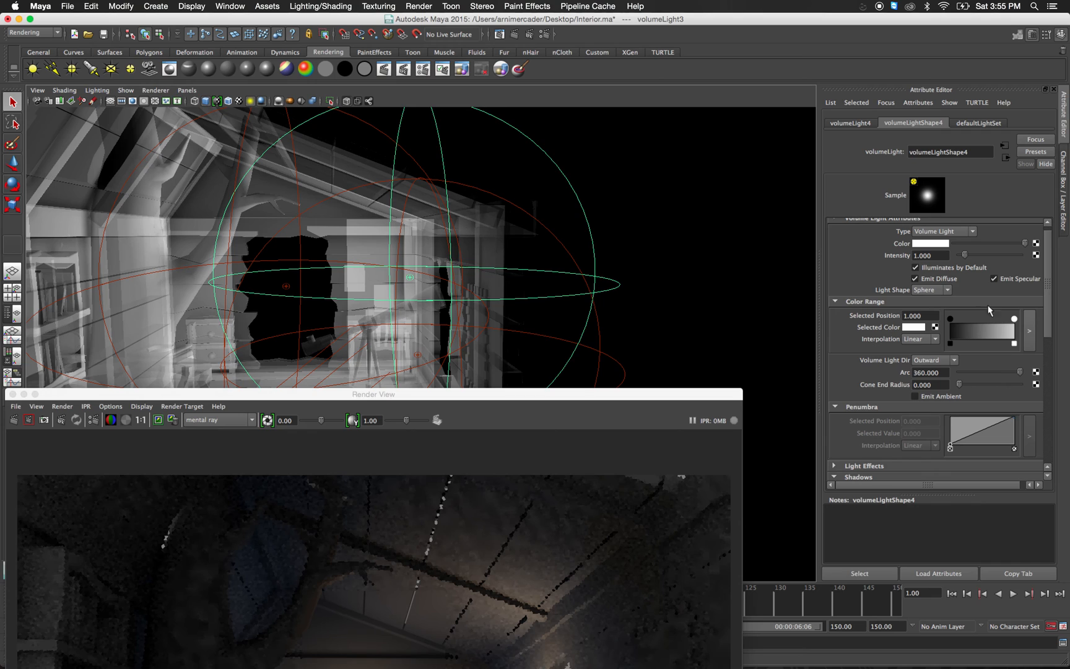
click(914, 327)
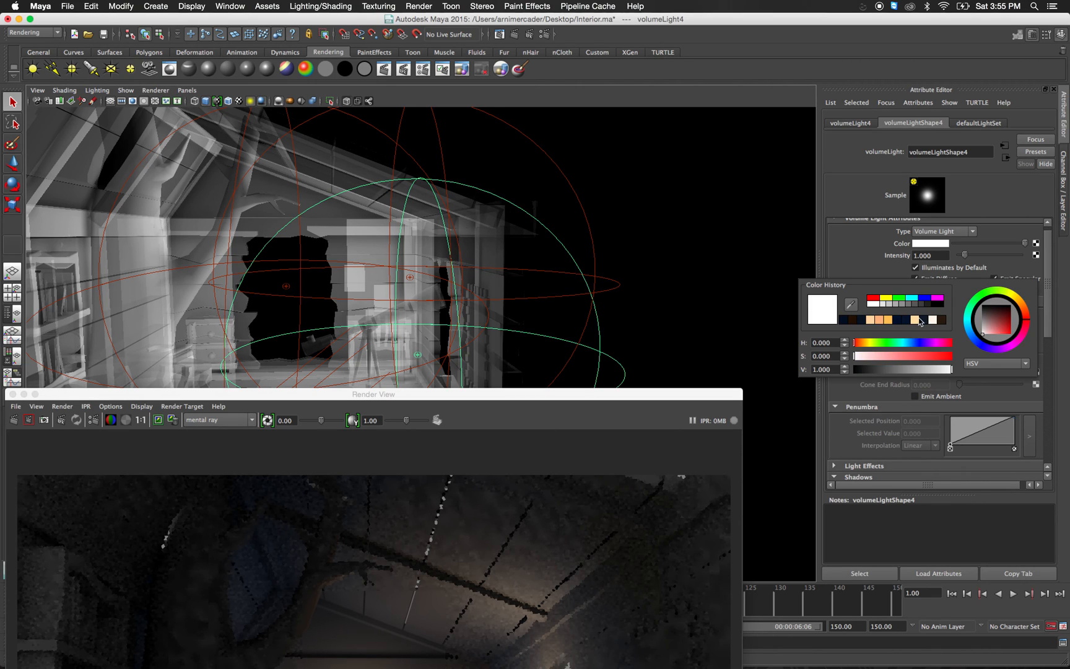
click(869, 320)
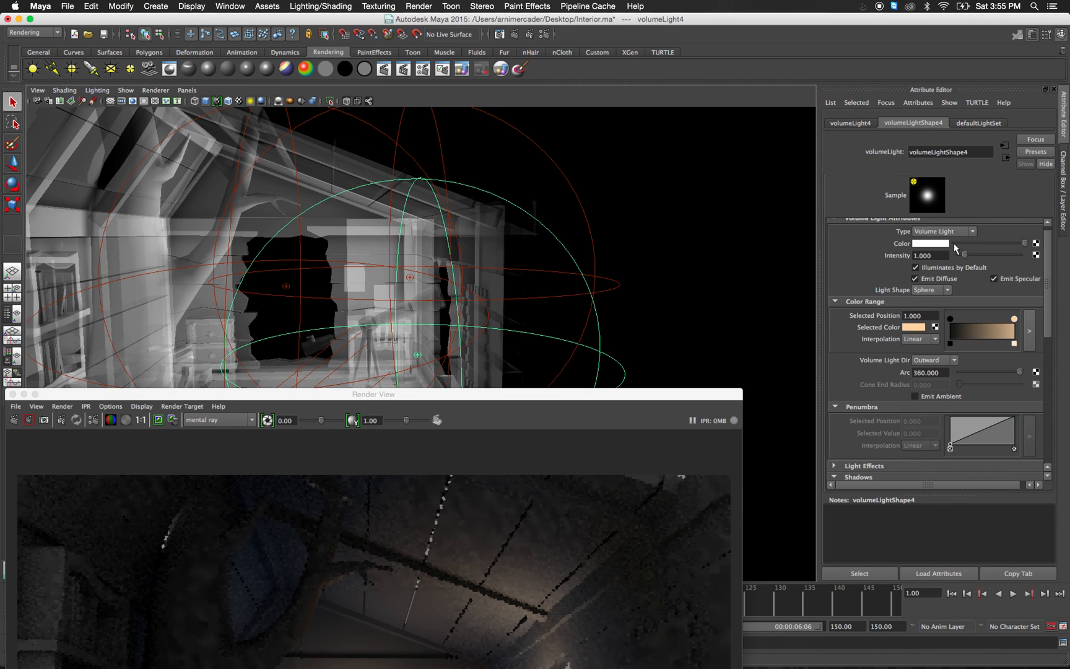
Add a dark blue Color Range handle at position 0.087 with saturation 0.784 on the side window's lower volume light.
click(919, 328)
click(956, 319)
click(919, 328)
click(934, 356)
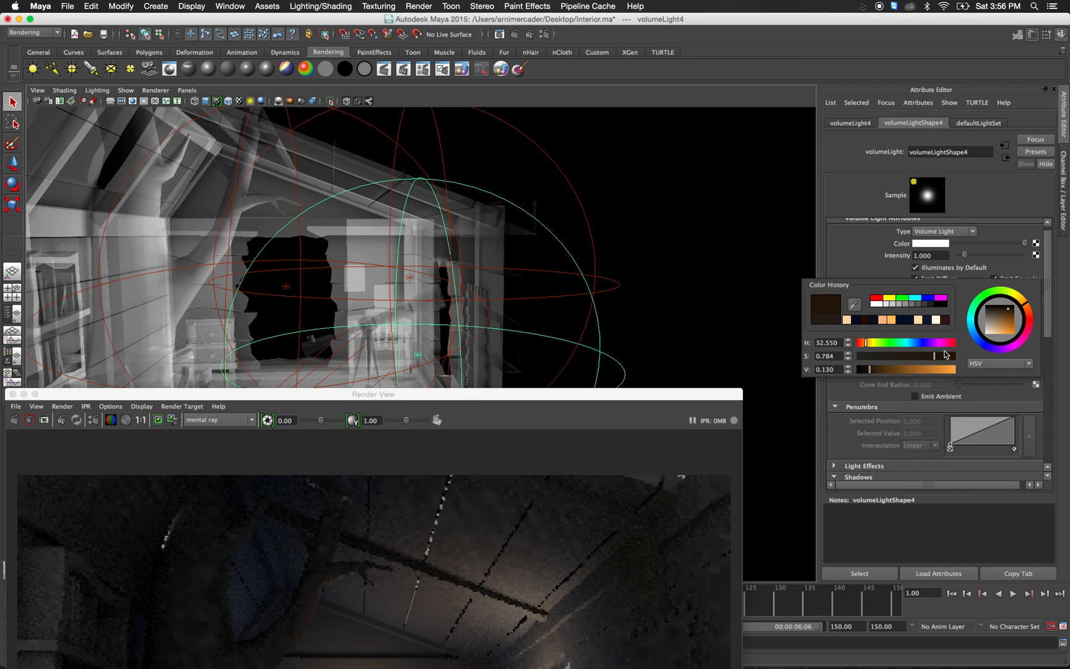
drag(977, 339, 975, 338)
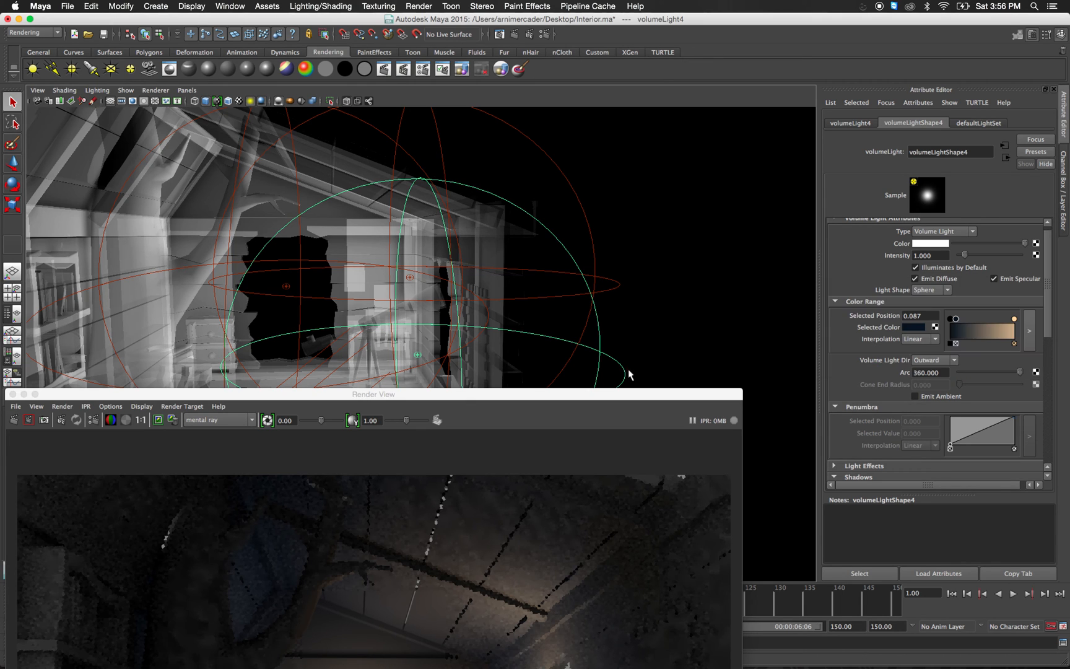
Render the full frame with the updated side window volume lights, keeping the whole rendered image in view.
drag(606, 394, 650, 149)
click(67, 175)
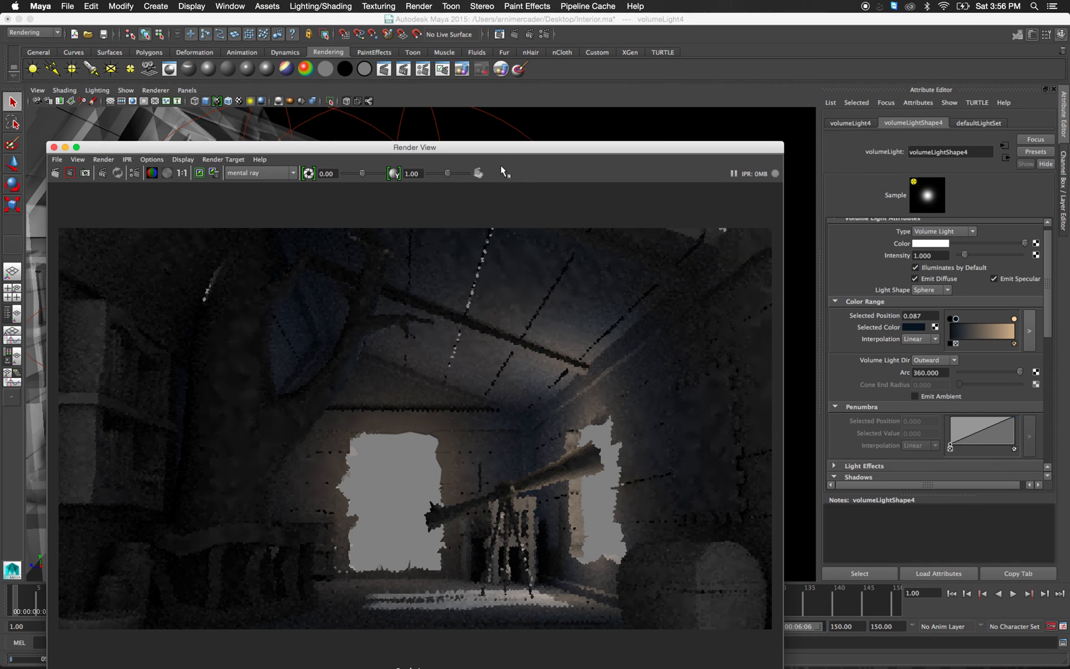
drag(510, 148, 518, 96)
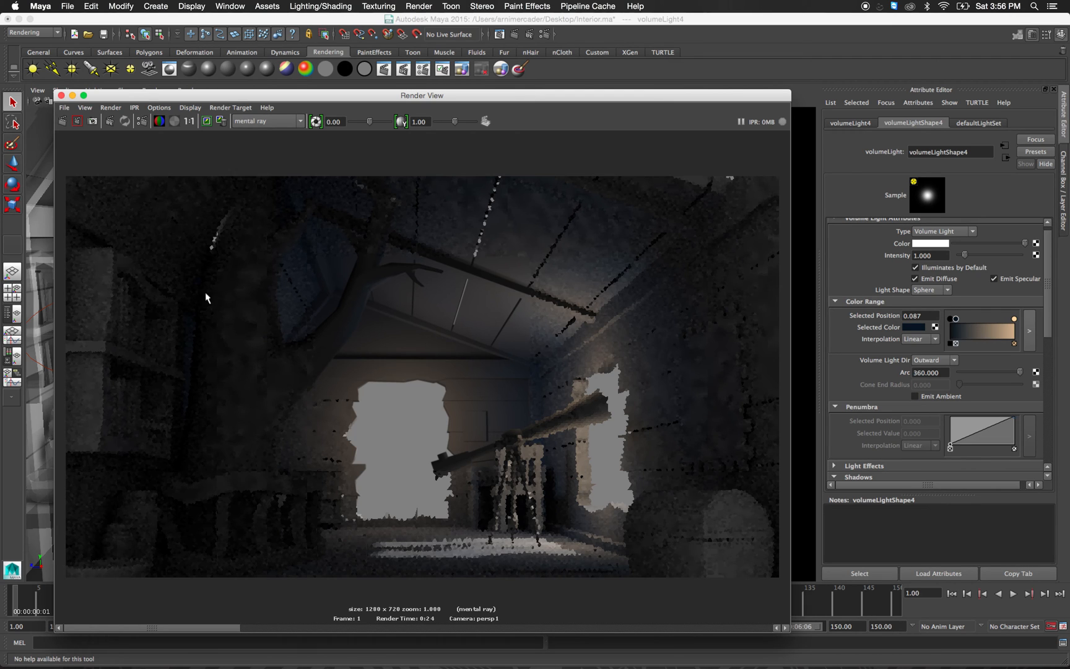
Duplicate the volume light at the back window and move the copy along the house to its open front end.
click(73, 95)
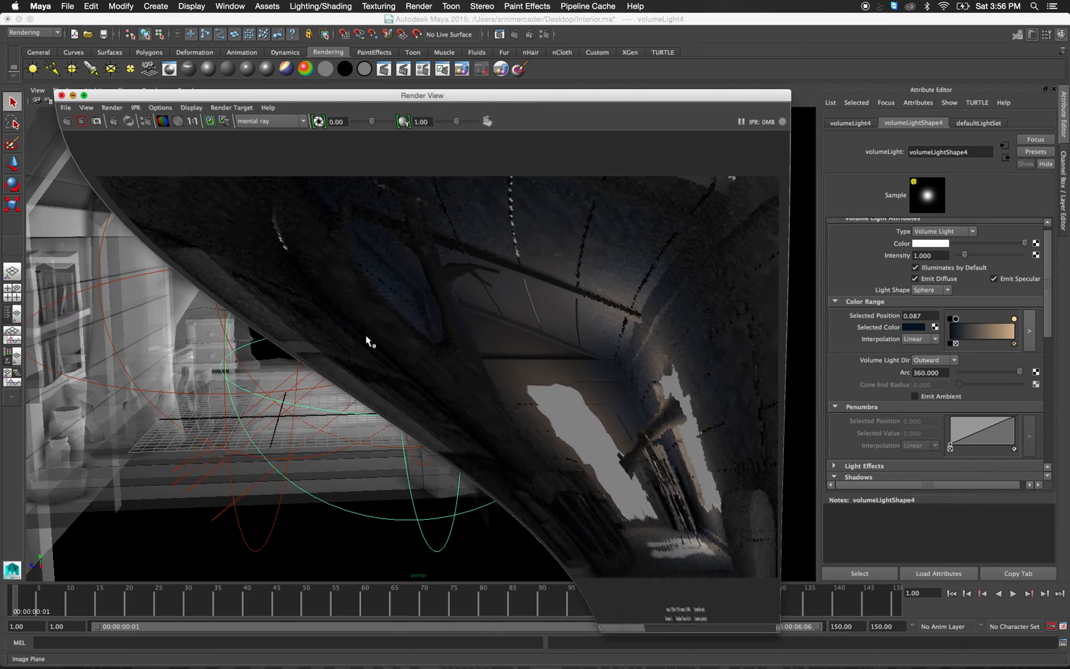
click(287, 286)
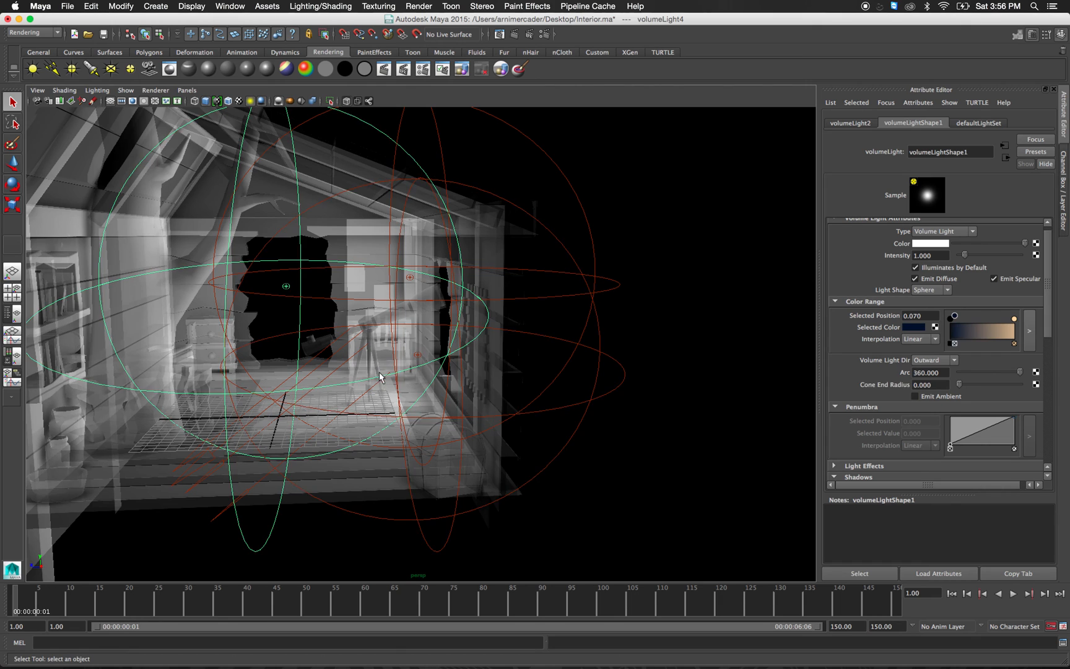
scroll(371, 371, down, 5)
scroll(367, 370, down, 2)
alt+drag(368, 370, 423, 401)
key(super+d)
key(w)
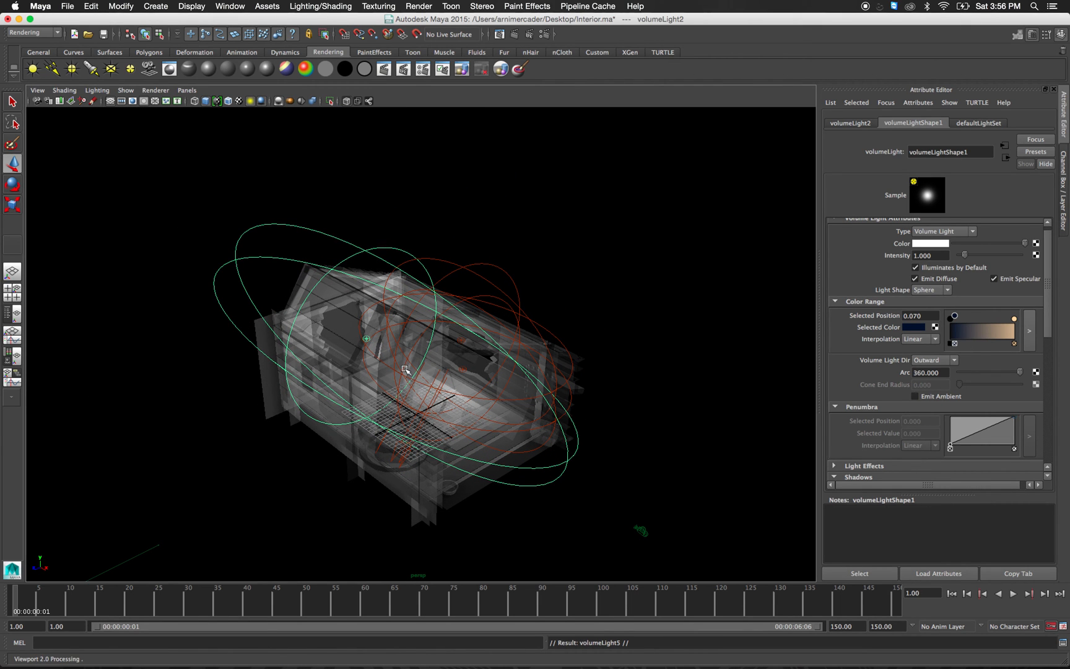
drag(400, 357, 595, 469)
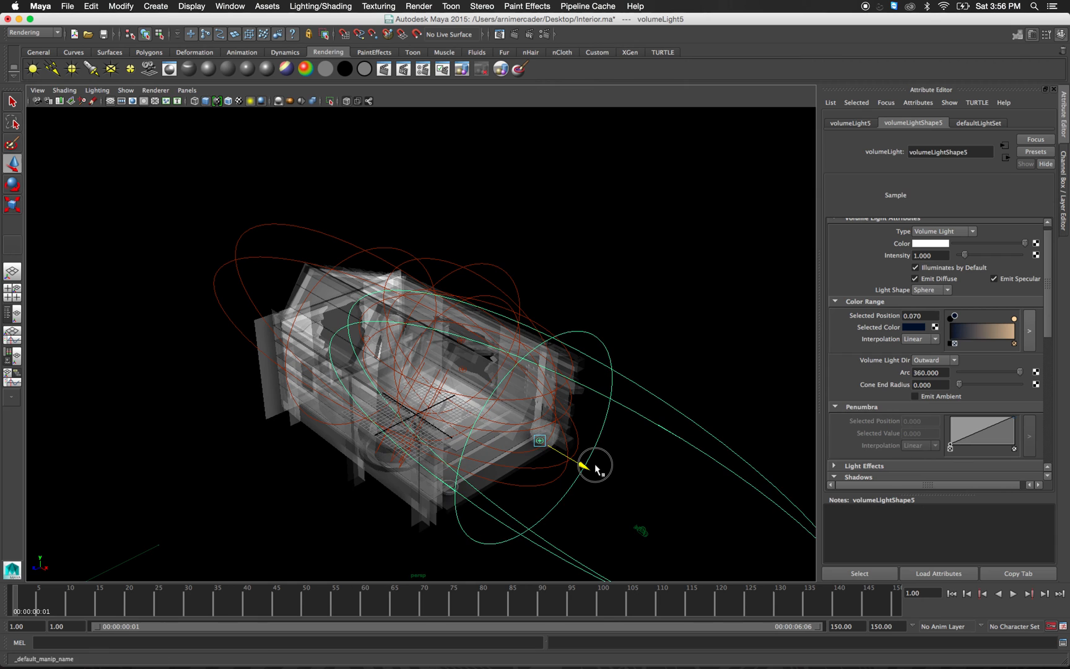
Widen the duplicated volume light's cross-section, scaling it to about 28.222 × 28.222 × 64.913.
alt+drag(554, 410, 549, 406)
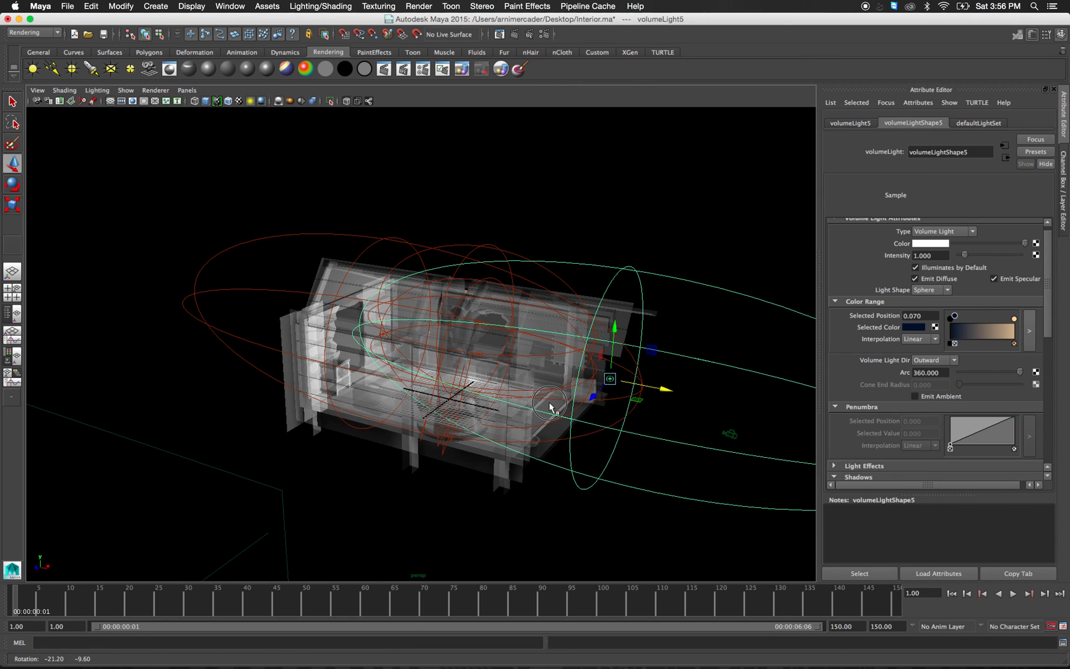
key(r)
drag(616, 378, 640, 396)
alt+drag(562, 370, 548, 372)
key(z)
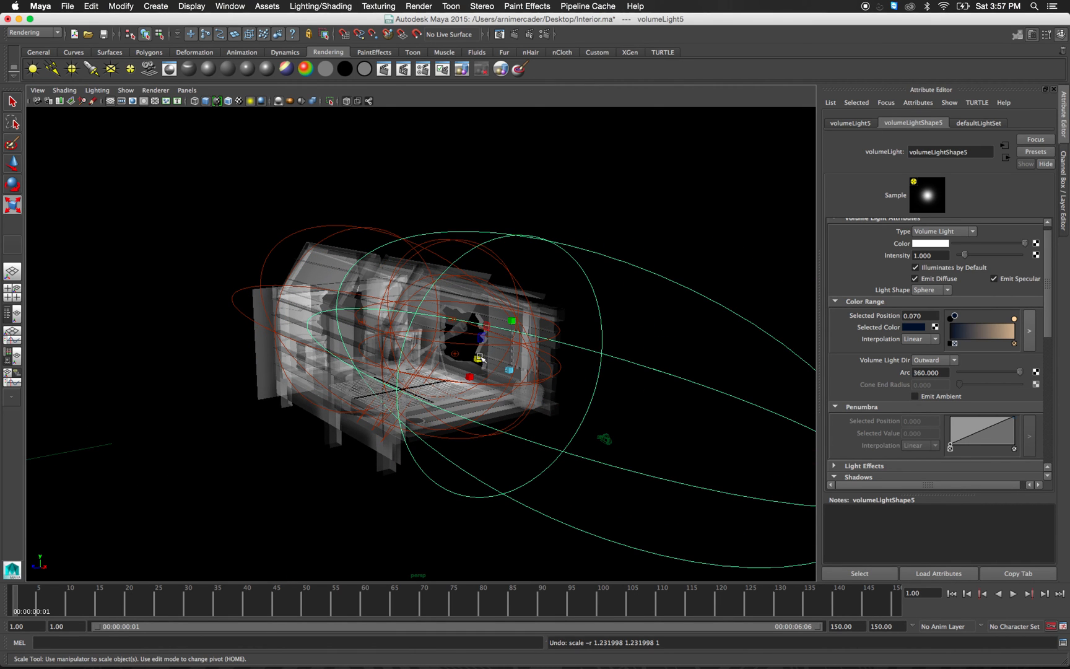
drag(480, 357, 468, 354)
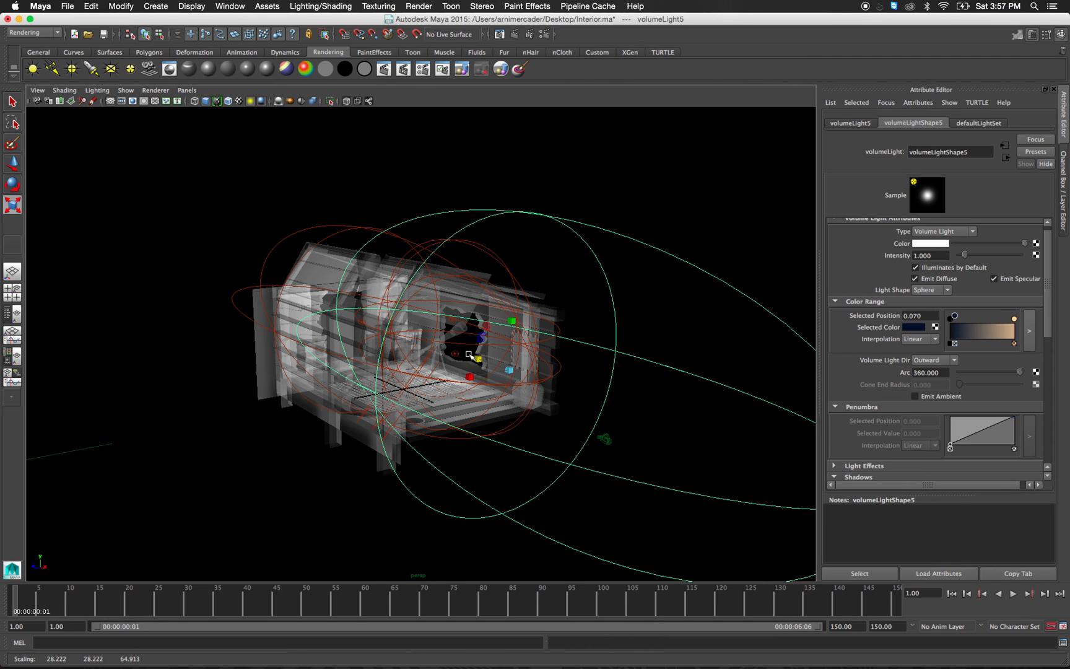
Deselect the light, turn off X-Ray display in the viewport, and render the full frame with the added volume light.
key(q)
click(548, 237)
alt+drag(547, 236, 525, 239)
scroll(493, 292, up, 3)
scroll(485, 308, up, 2)
alt+drag(470, 314, 453, 310)
alt+middle_drag(450, 307, 480, 304)
mouse_move(464, 312)
alt+mouse_down()
mouse_move(427, 287)
mouse_move(420, 308)
alt+mouse_up()
click(345, 101)
scroll(421, 308, up, 2)
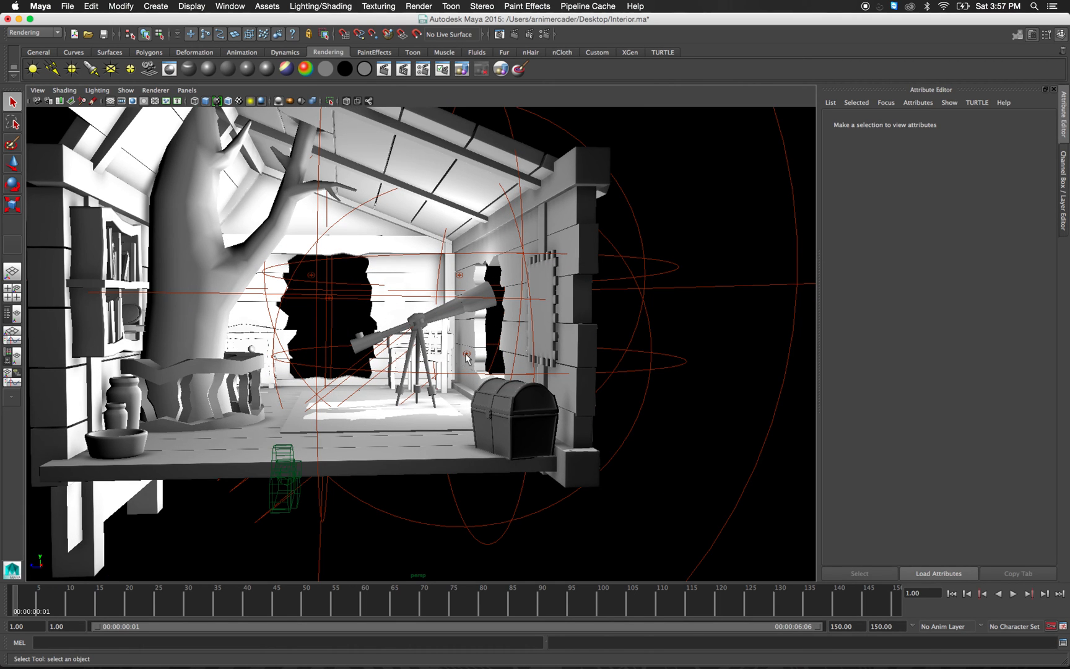
click(499, 34)
click(62, 120)
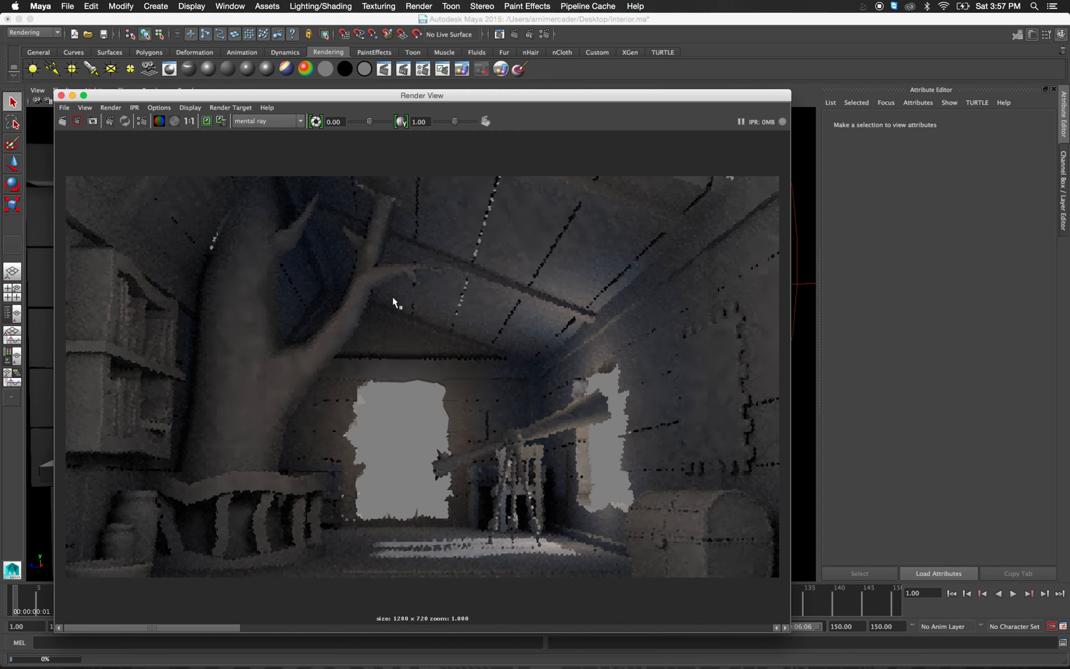
Recolour the 0.070 stop of the front-opening volume light's colour range to dark orange, about hue 37, saturation 1, value 0.16.
click(73, 96)
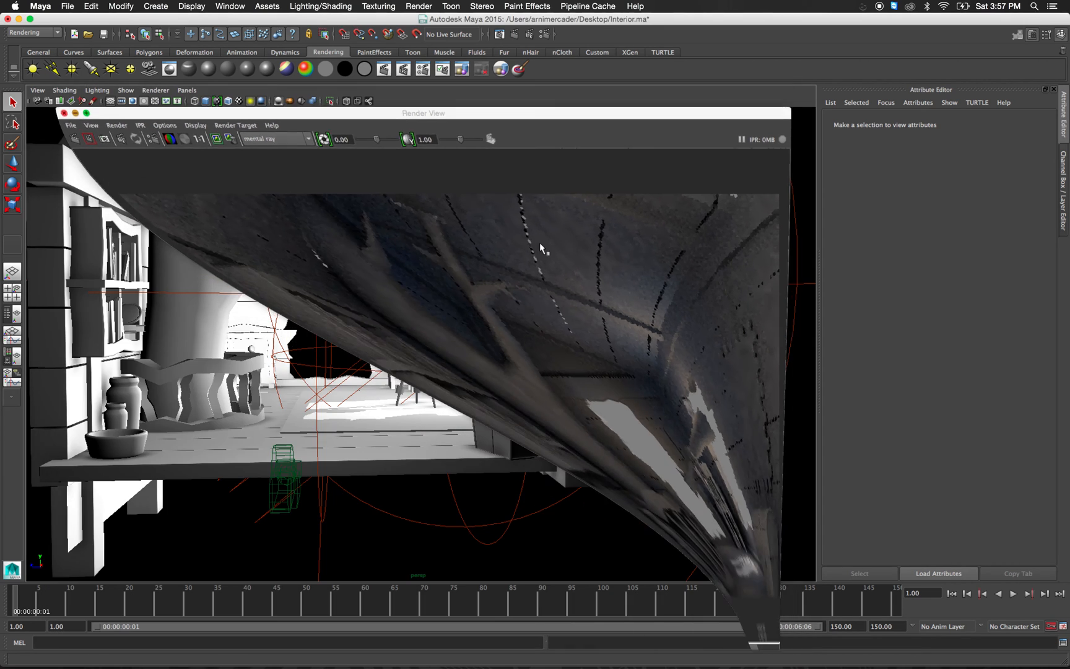
click(792, 304)
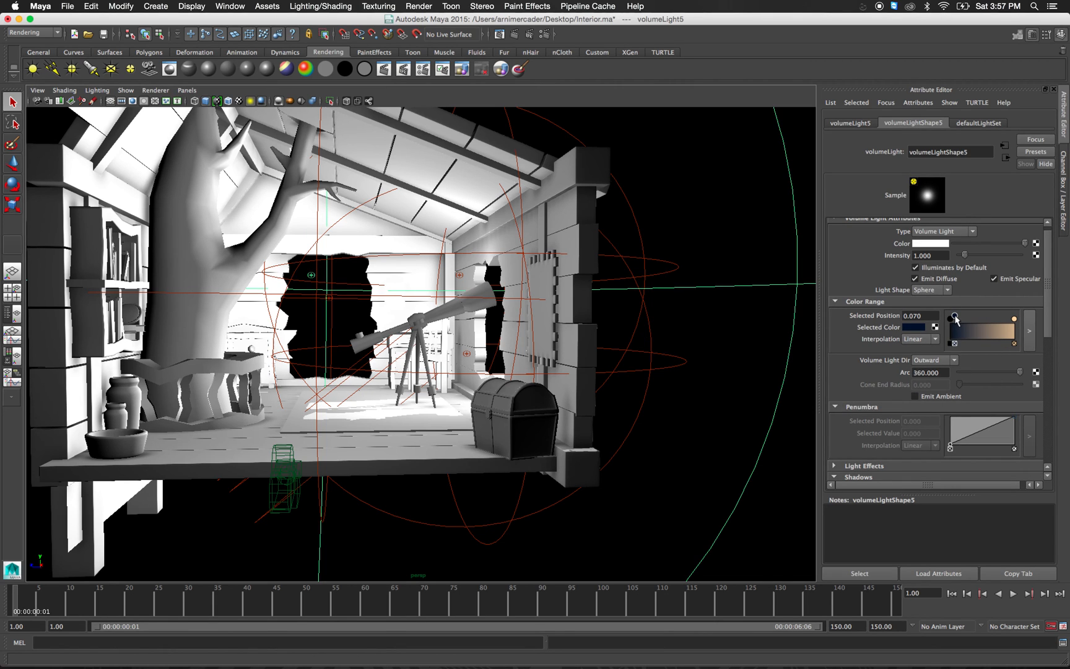
click(919, 327)
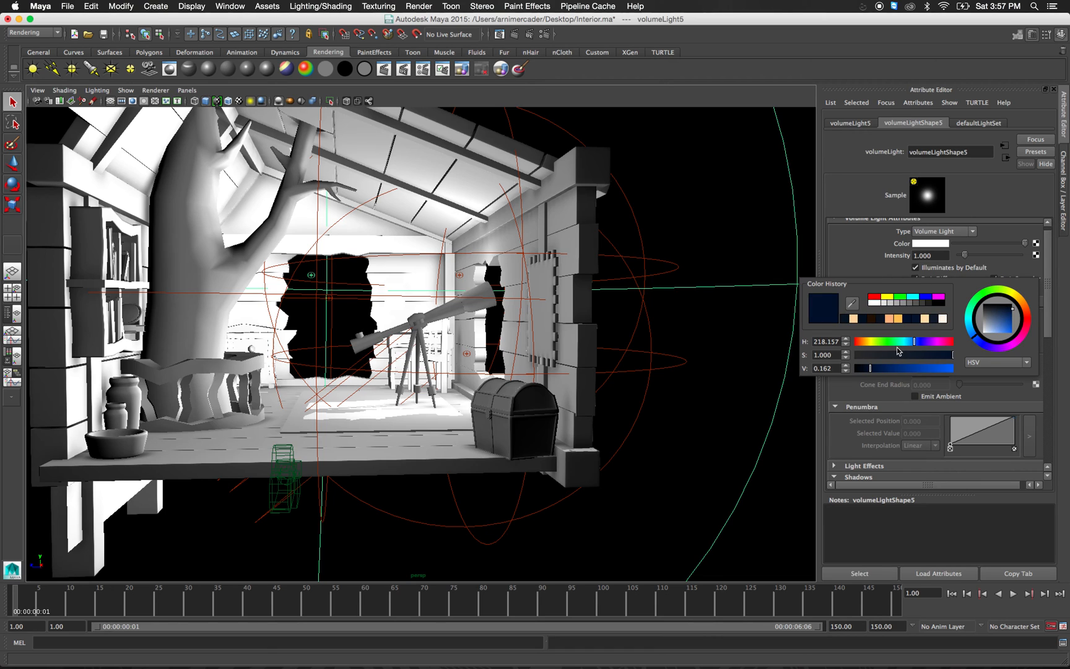
drag(1023, 311, 1015, 310)
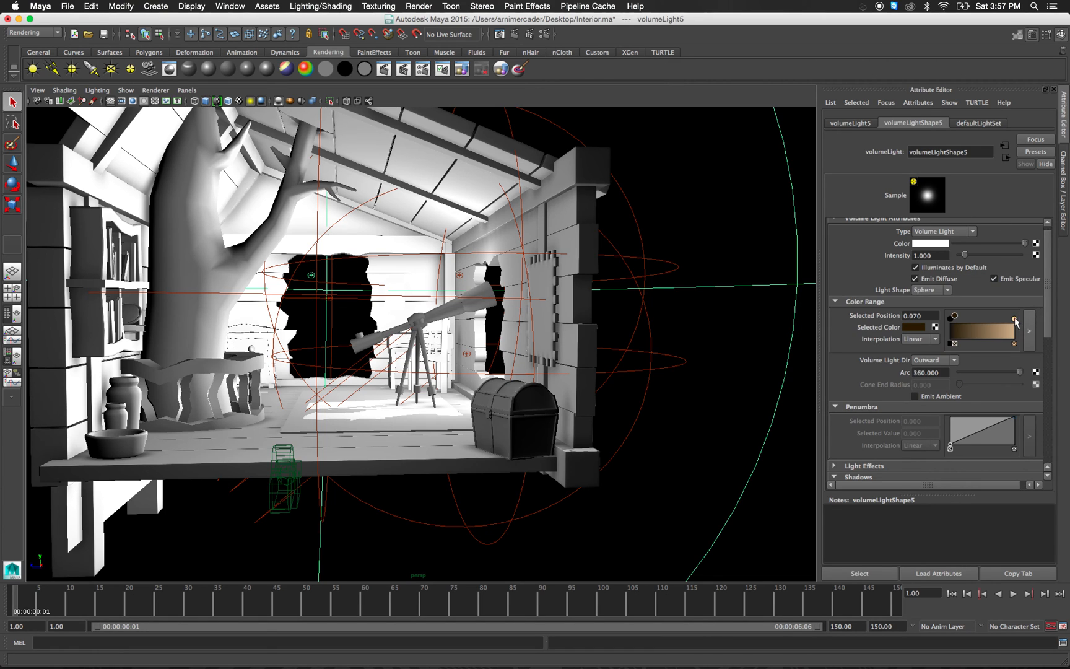
Recolour the 1.000 stop of the volume light's colour range to deep blue, about hue 224, saturation 0.8, value 0.575.
click(915, 329)
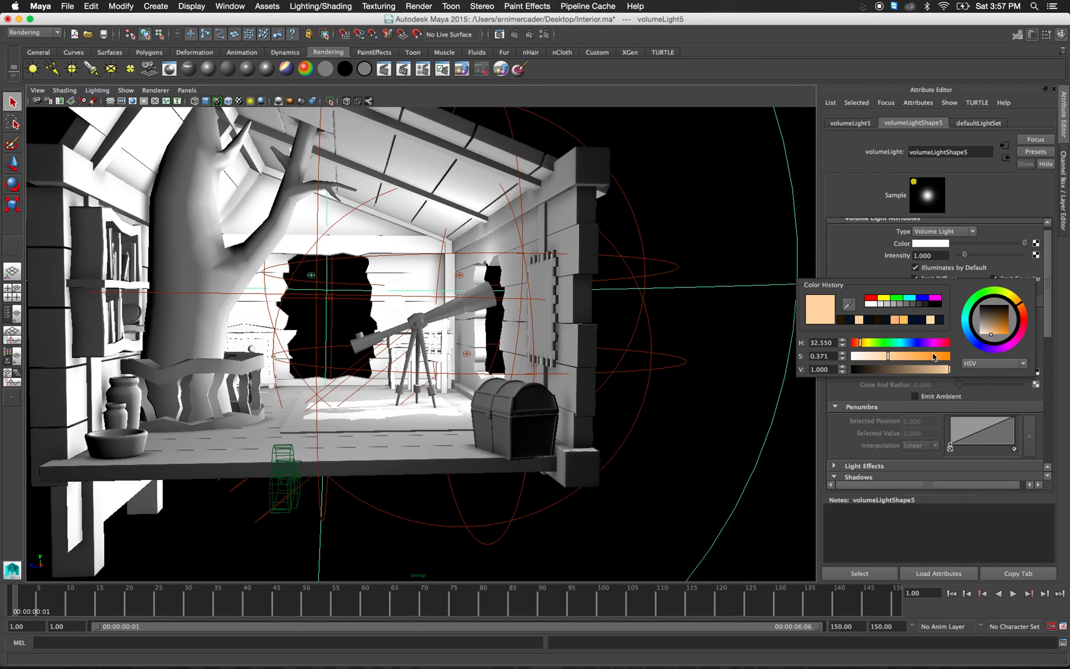
click(971, 343)
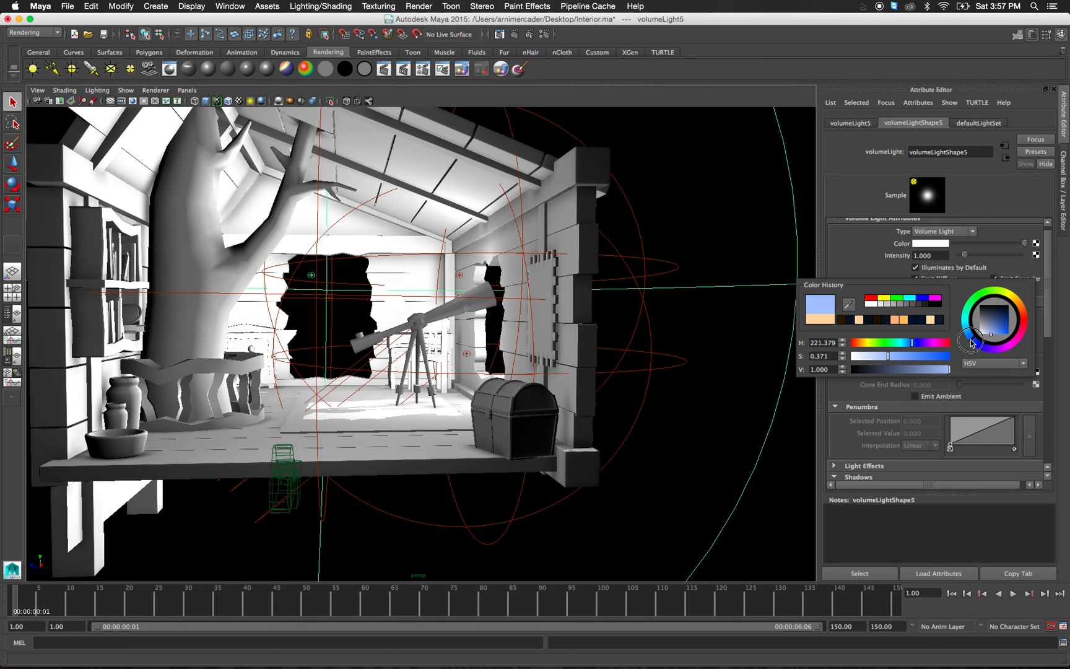
click(908, 357)
drag(908, 358, 910, 360)
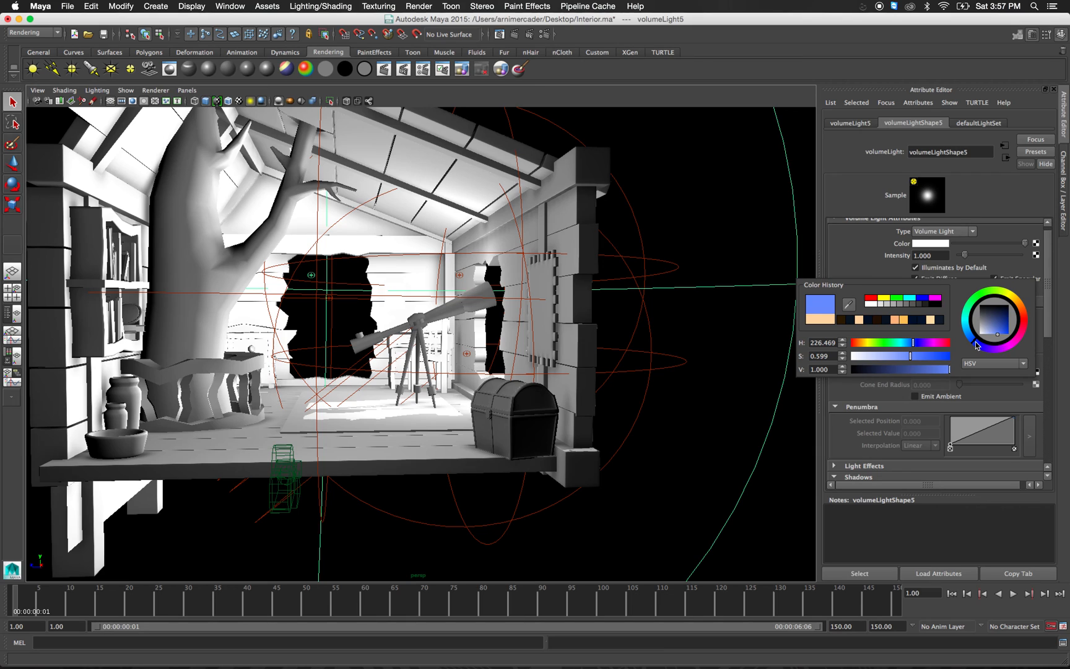
drag(976, 346, 972, 343)
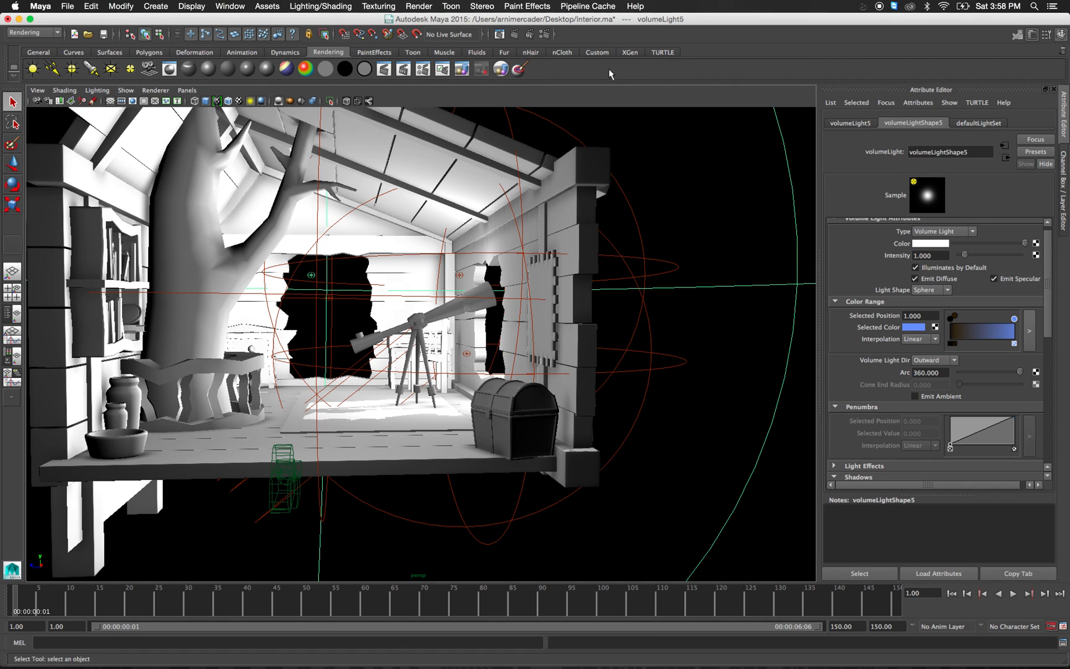
click(917, 328)
click(924, 353)
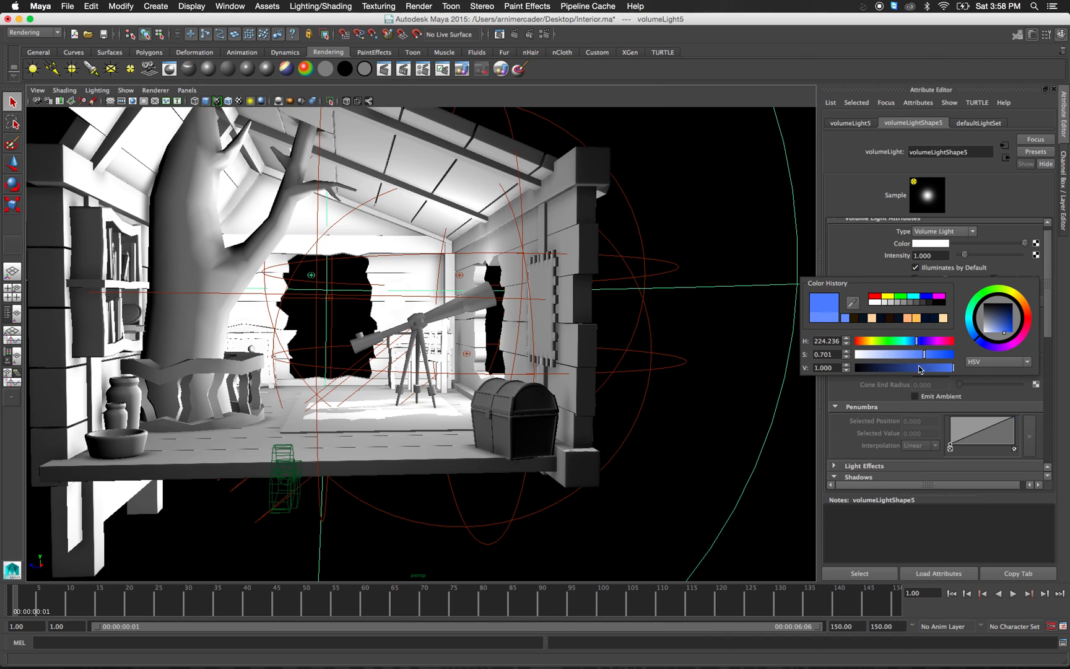
click(914, 368)
drag(914, 370, 933, 357)
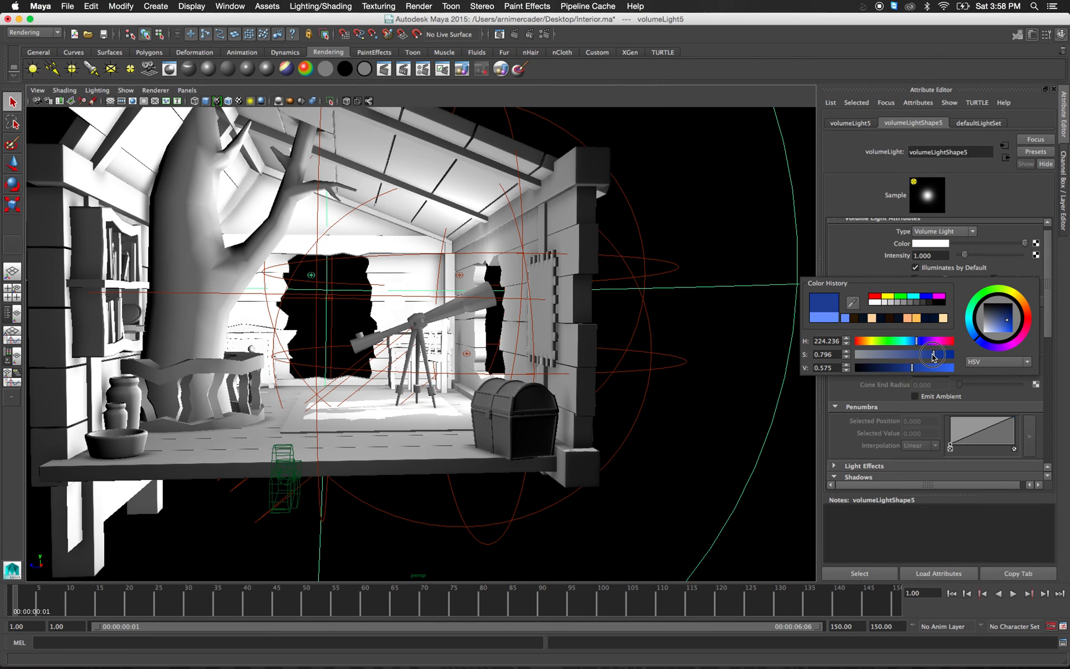
Shift the 0.070 colour stop to a redder dark brown and render the full frame again with mental ray.
click(953, 317)
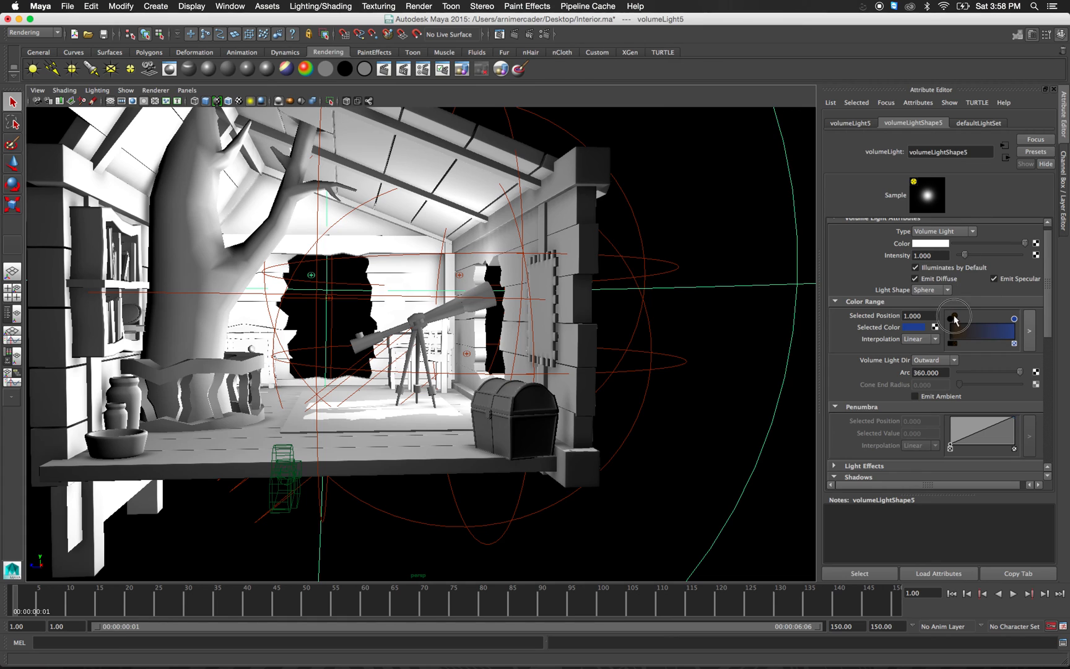
click(918, 328)
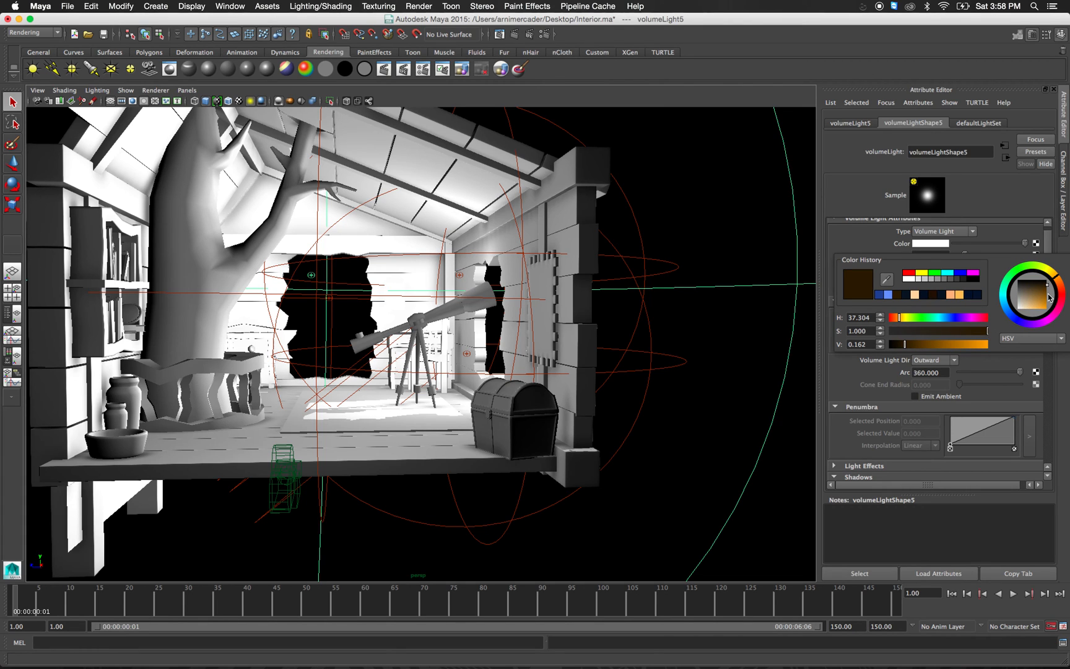
click(500, 35)
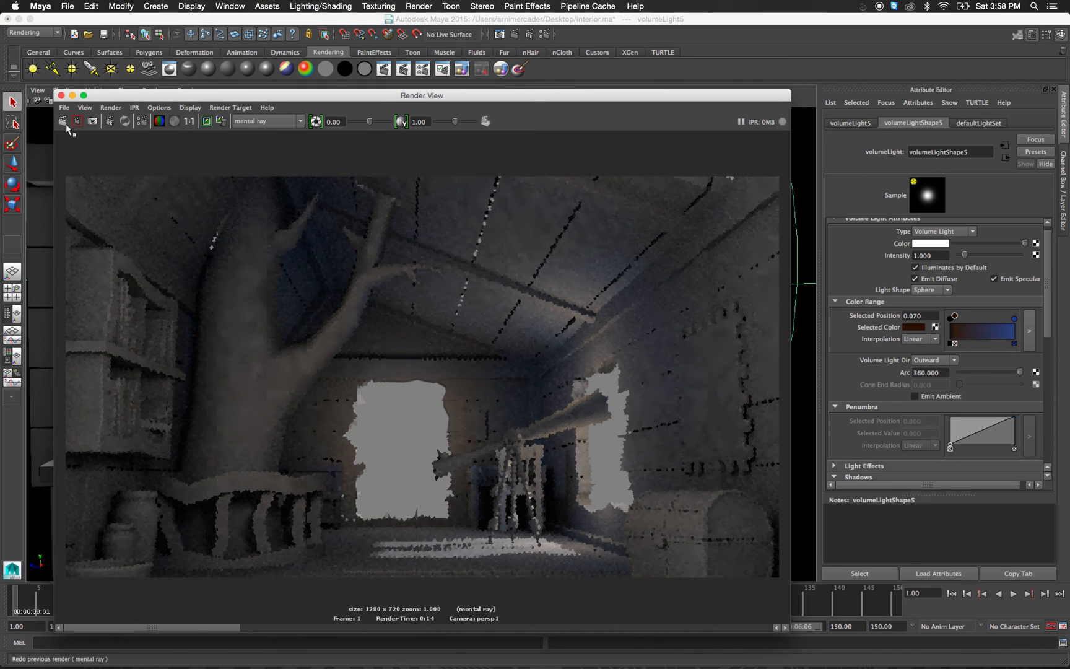
click(64, 122)
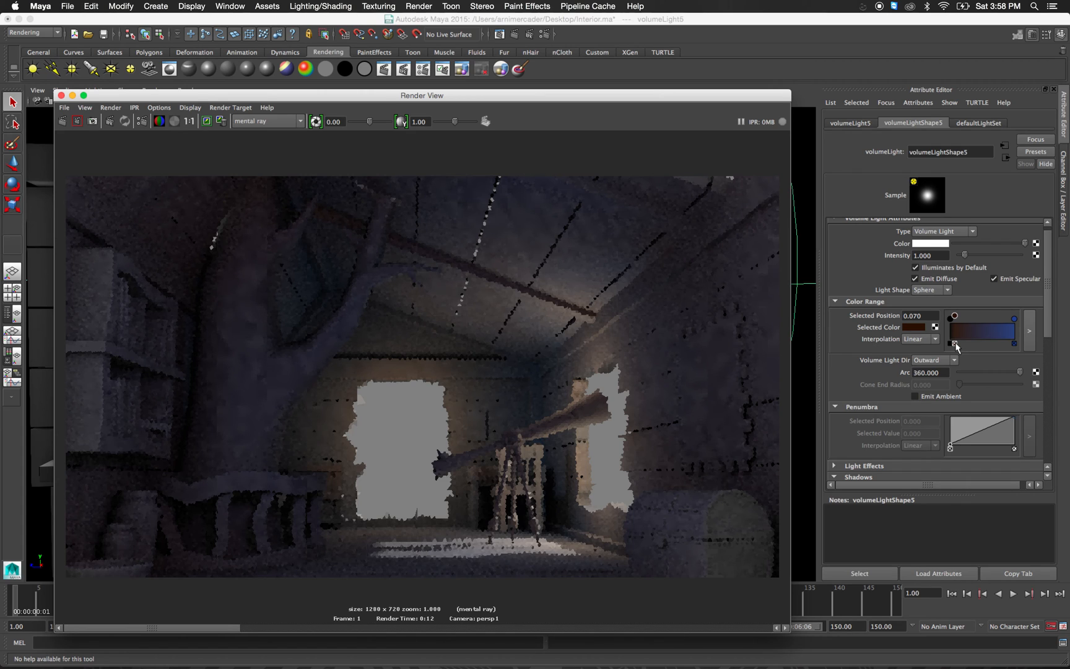
Add a mid-gradient stop to volumeLight5's color range and shift its hue to orange-brown, about 34.563.
click(983, 332)
click(914, 327)
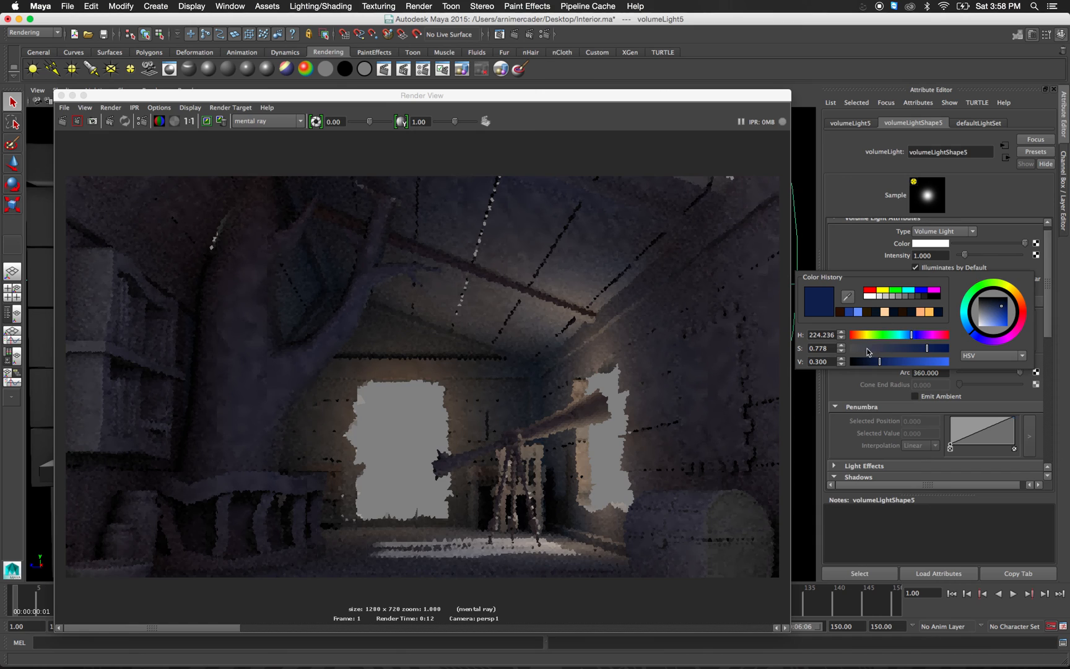
drag(1006, 305, 1022, 297)
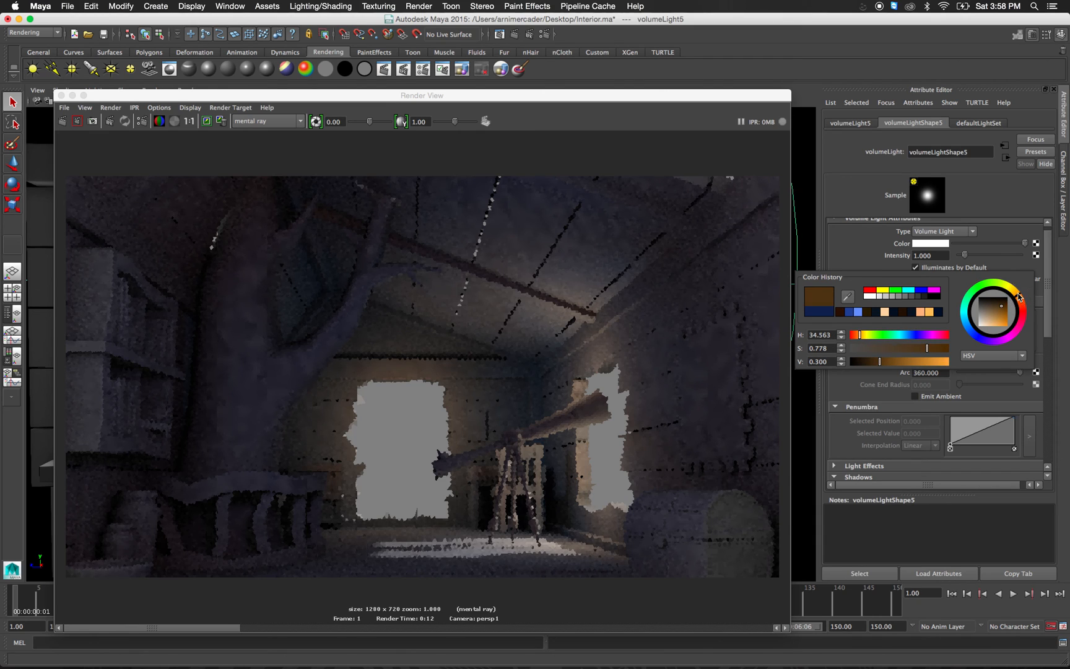
Shift the color range's outer blue stop to a hue of about 207.553 and render the scene again.
click(1014, 319)
click(914, 327)
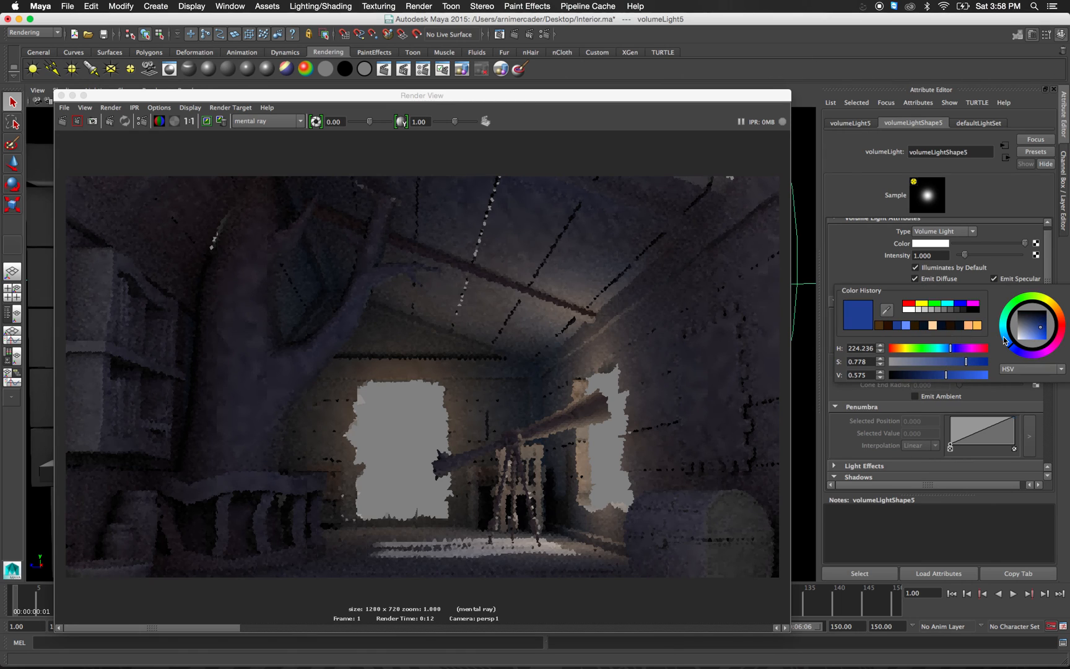
click(1007, 340)
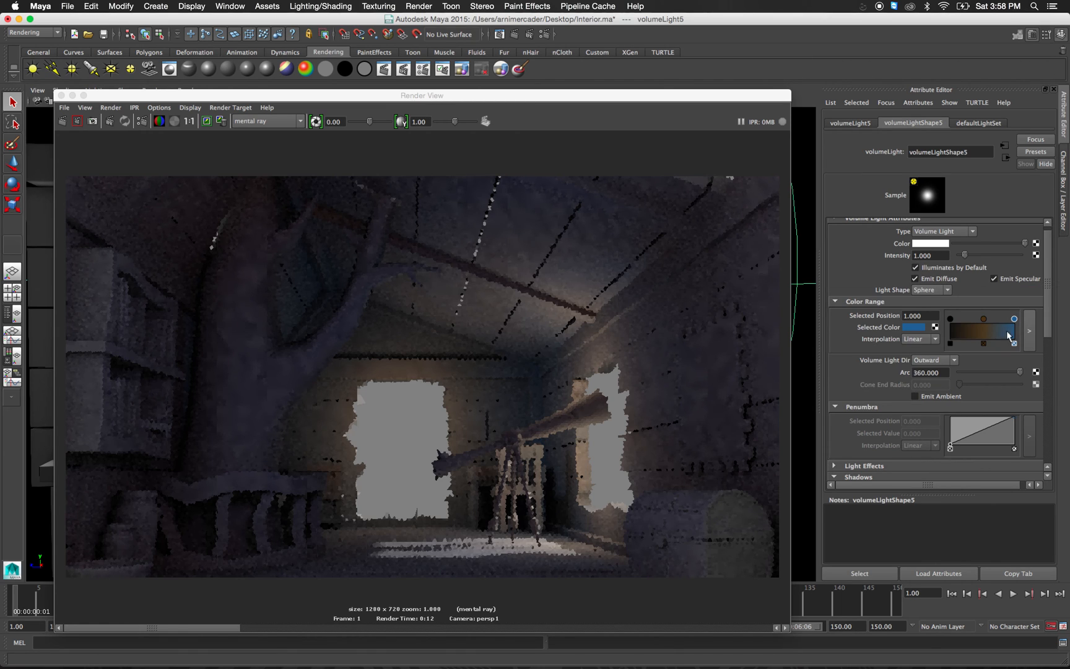
click(62, 121)
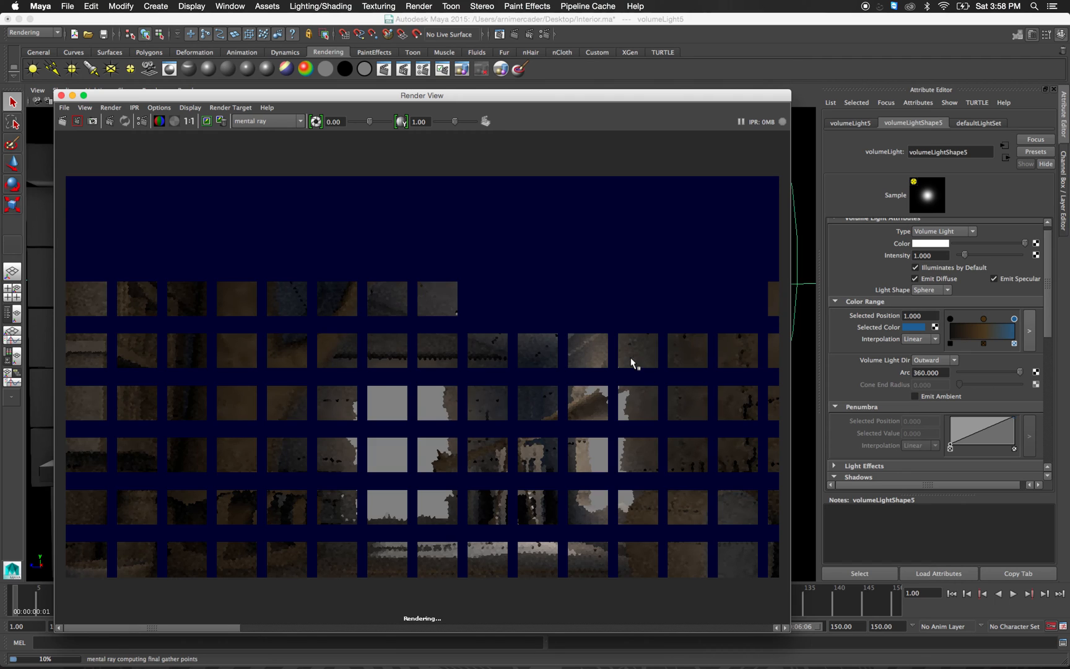
Replace the middle color stop with a dark brown one at position 0.217 and render the scene again.
click(984, 343)
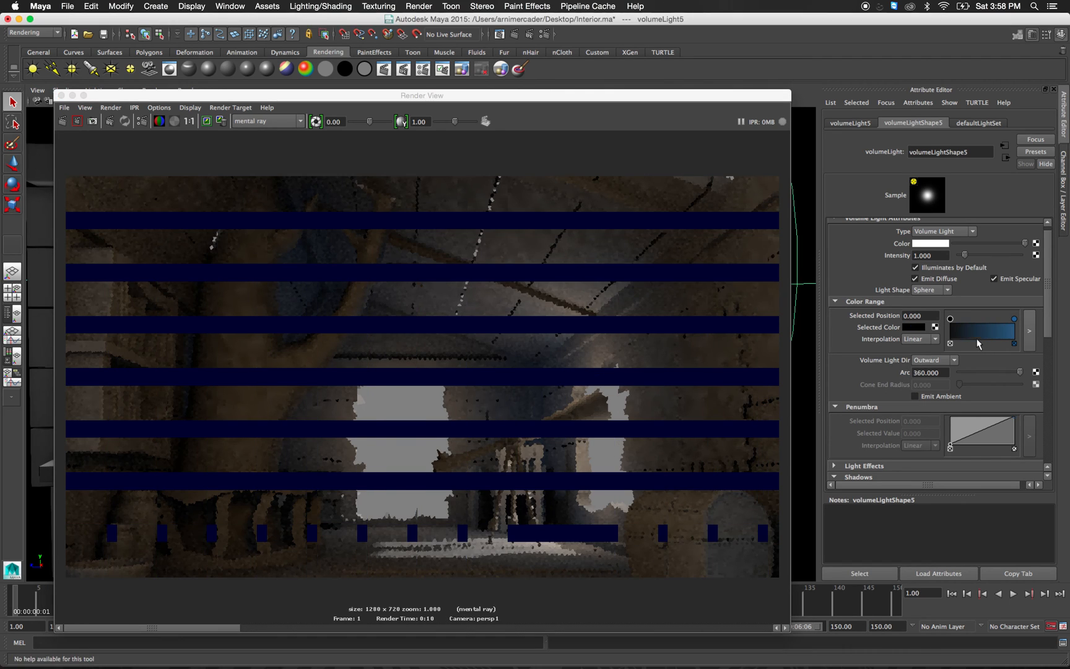
click(964, 335)
click(914, 327)
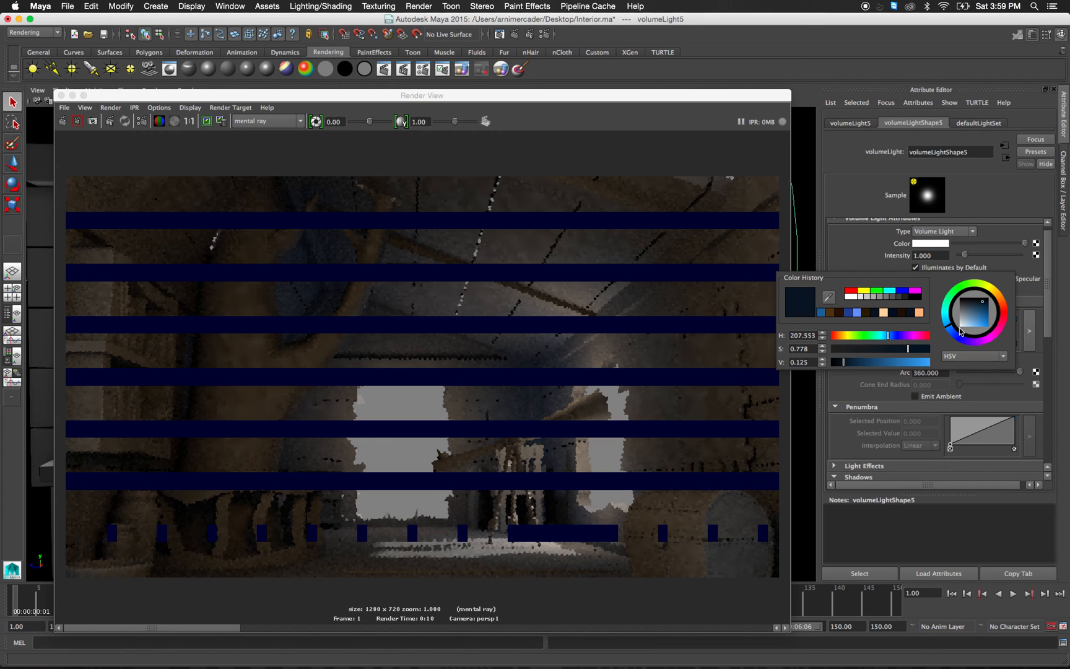
click(999, 298)
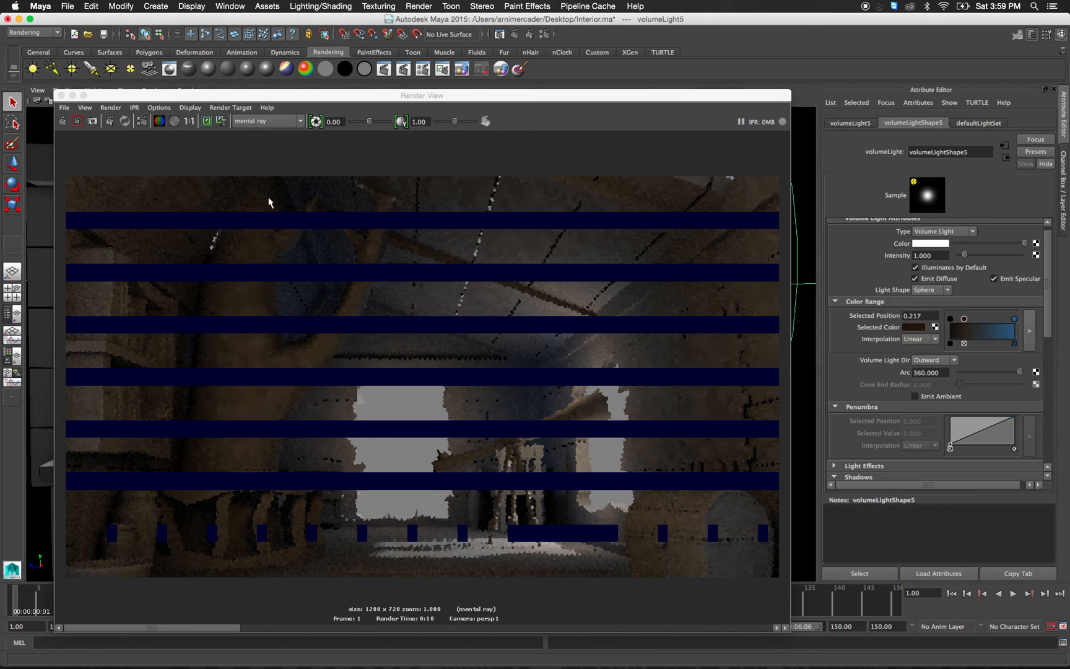
click(63, 122)
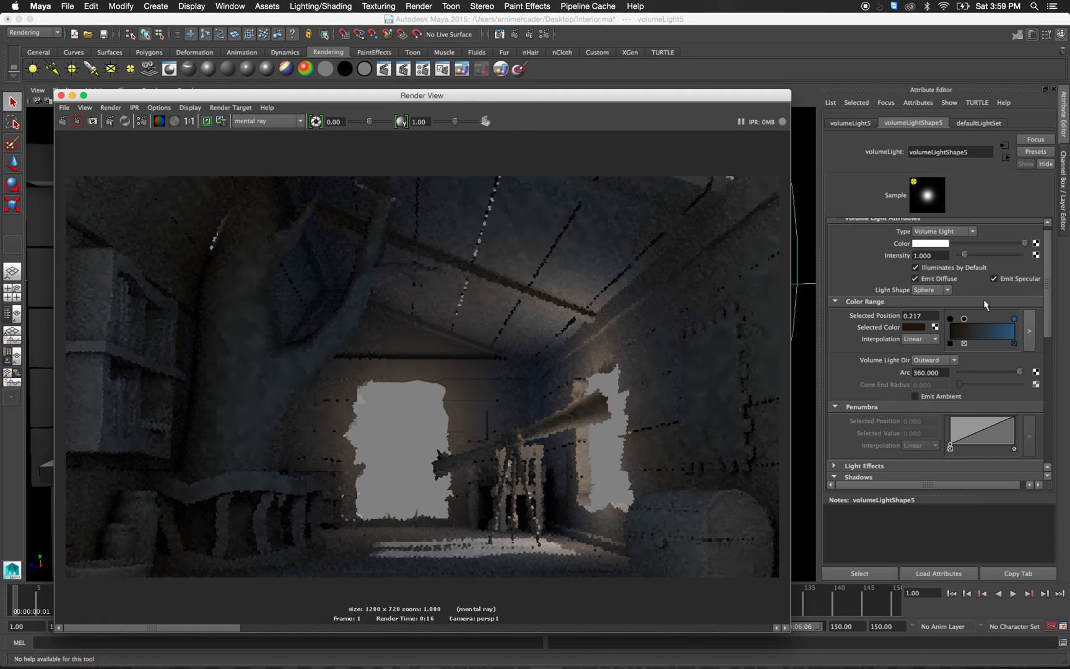
Raise the saturation of the color range's outer blue stop to 1.000 and render the scene again.
click(1013, 321)
click(920, 327)
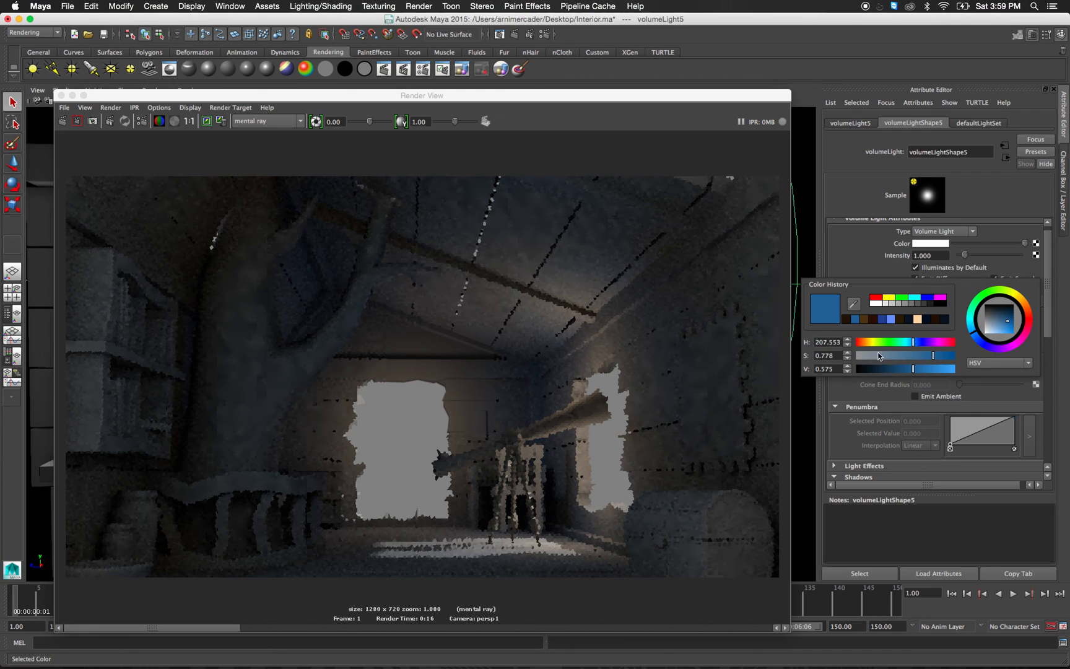
drag(940, 354, 968, 354)
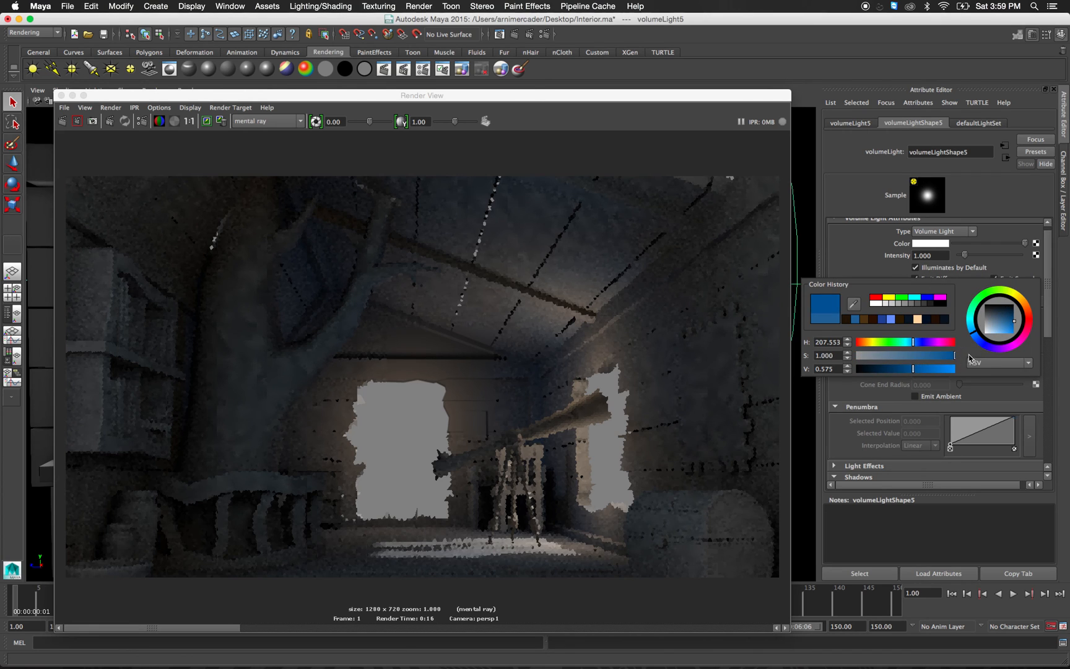
click(64, 121)
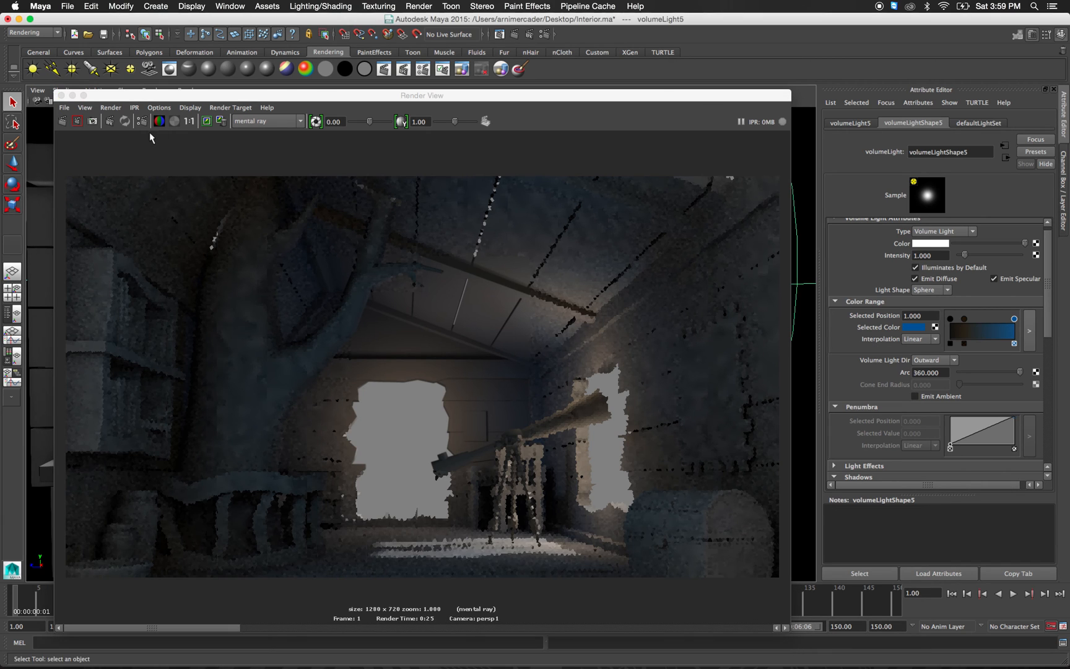
Select volumeLight2 near the back window and shift its dark blue stop at position 0.070 to an orange-brown hue.
click(73, 95)
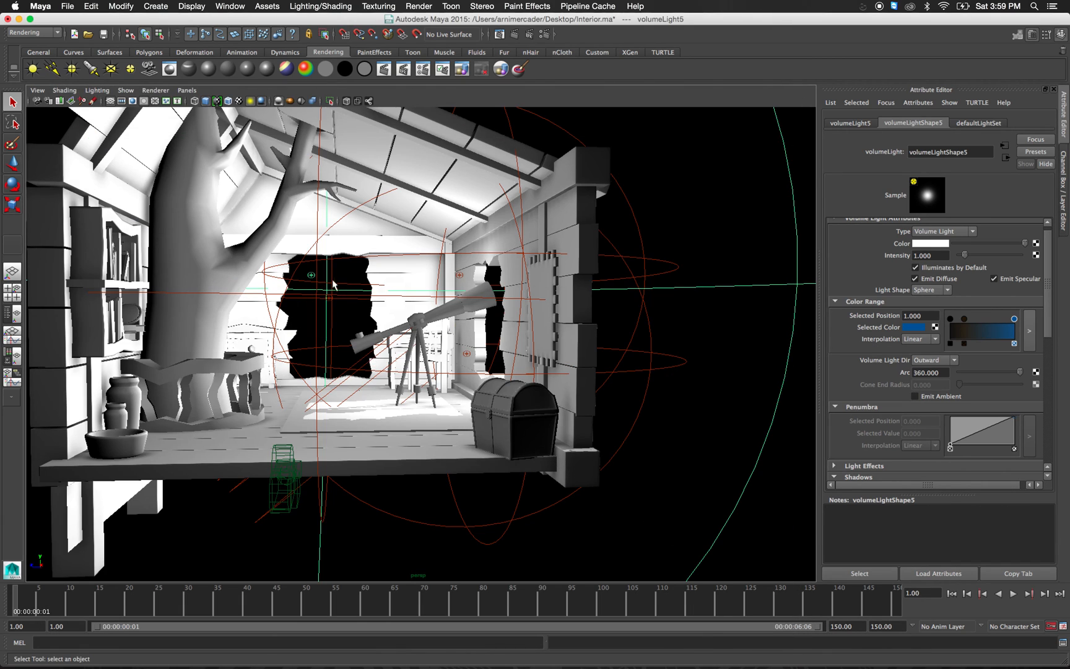
click(344, 309)
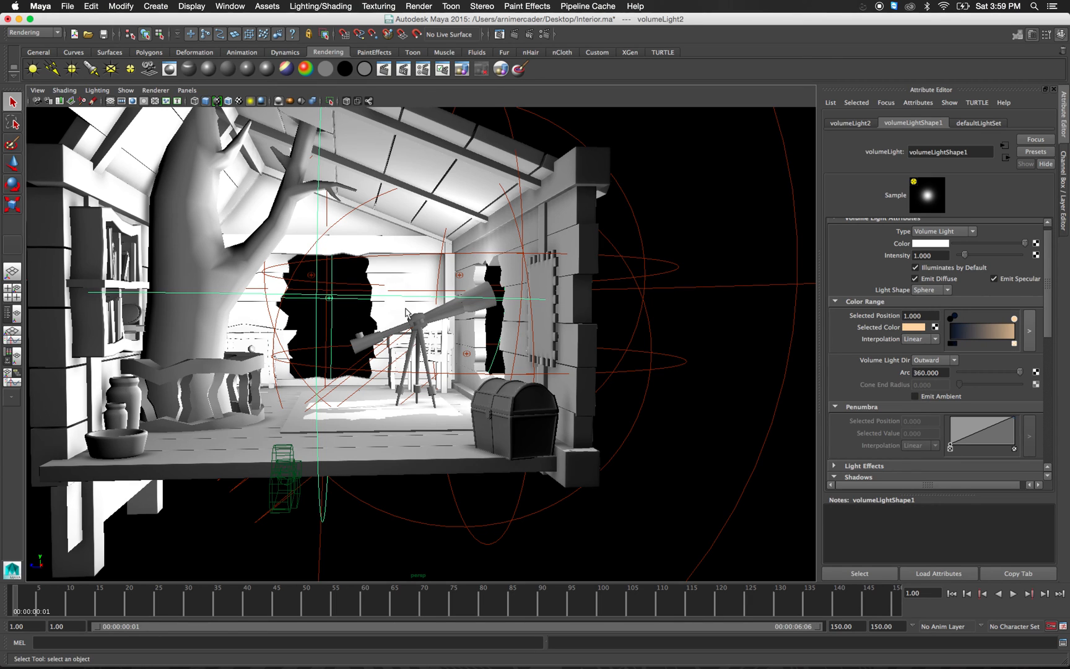
click(953, 317)
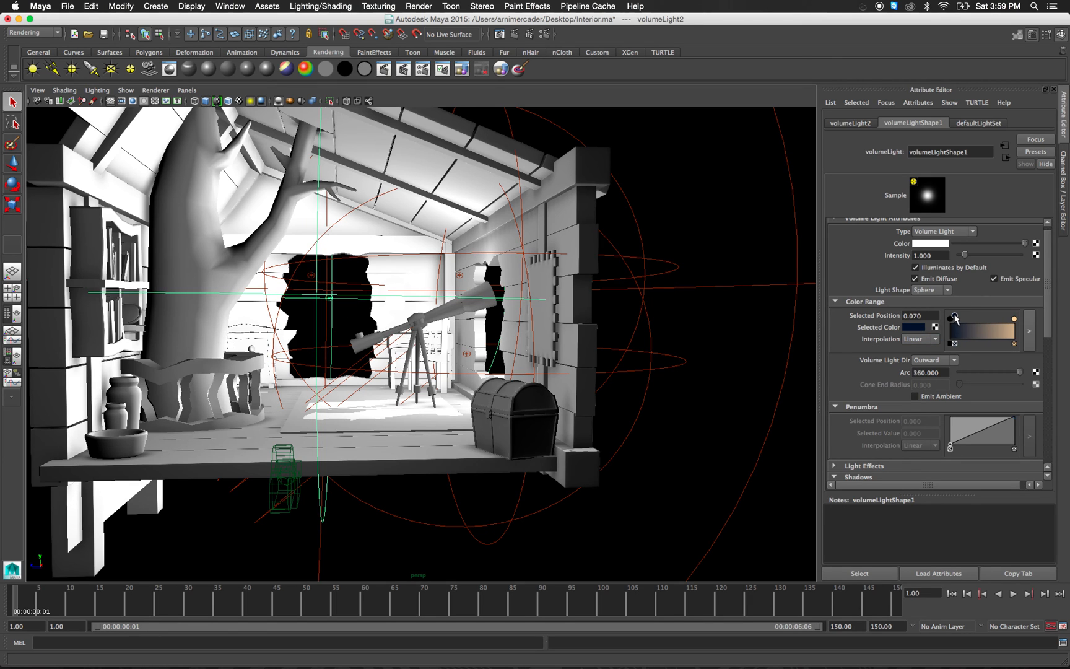
click(913, 326)
click(914, 326)
drag(1018, 306, 1021, 306)
Recolor the dark blue stops of volumeLight3 and volumeLight4 near the side window with the recently used dark brown.
click(460, 276)
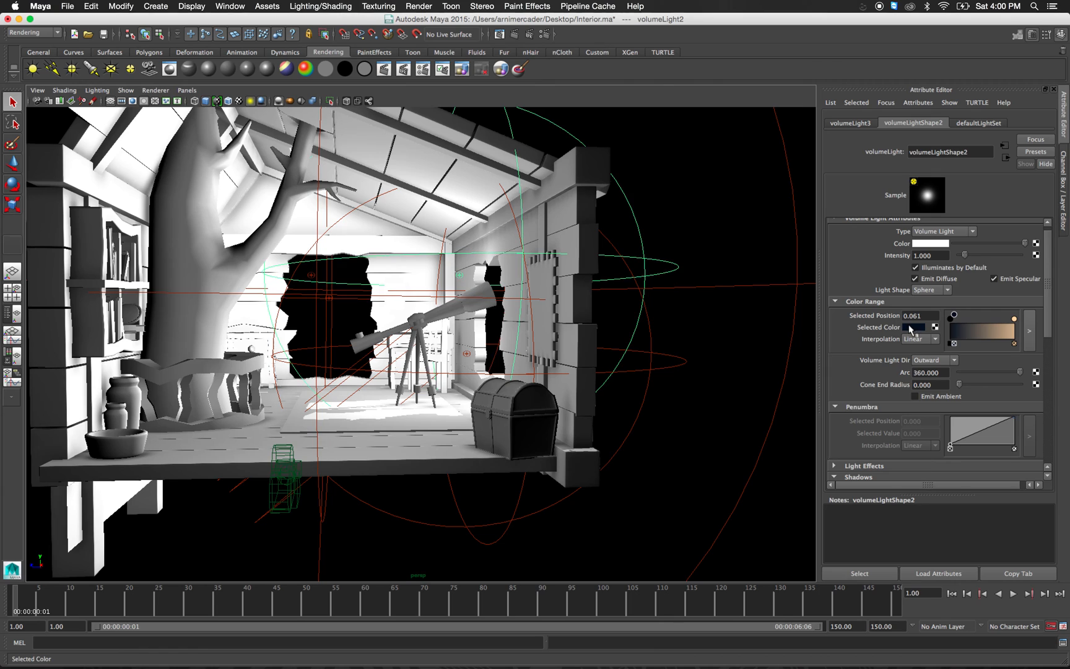
click(913, 327)
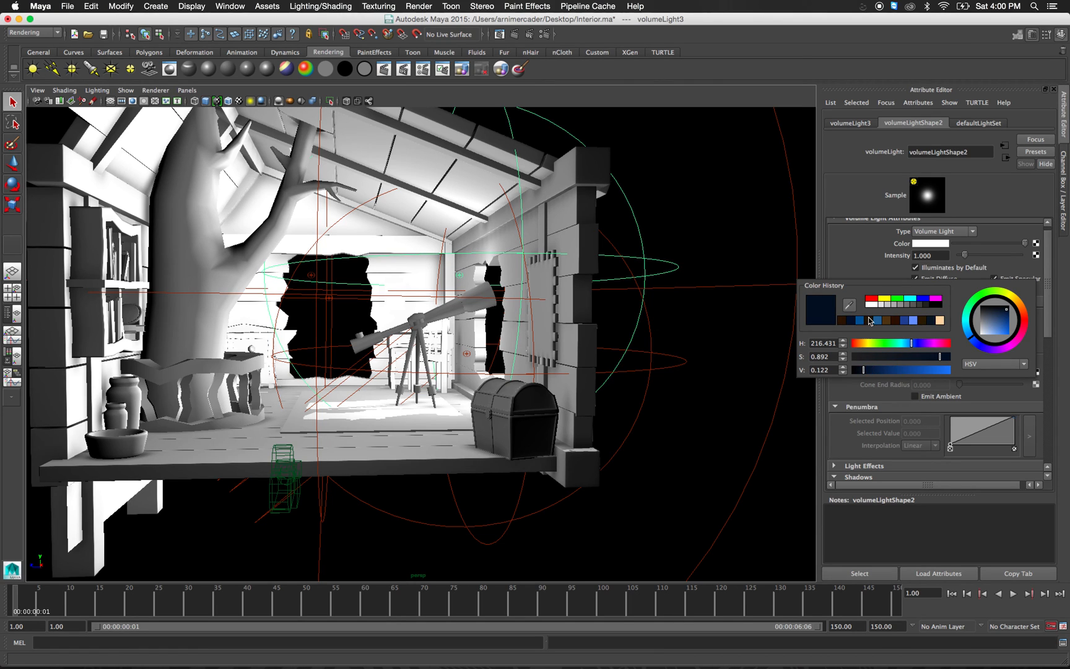
click(841, 321)
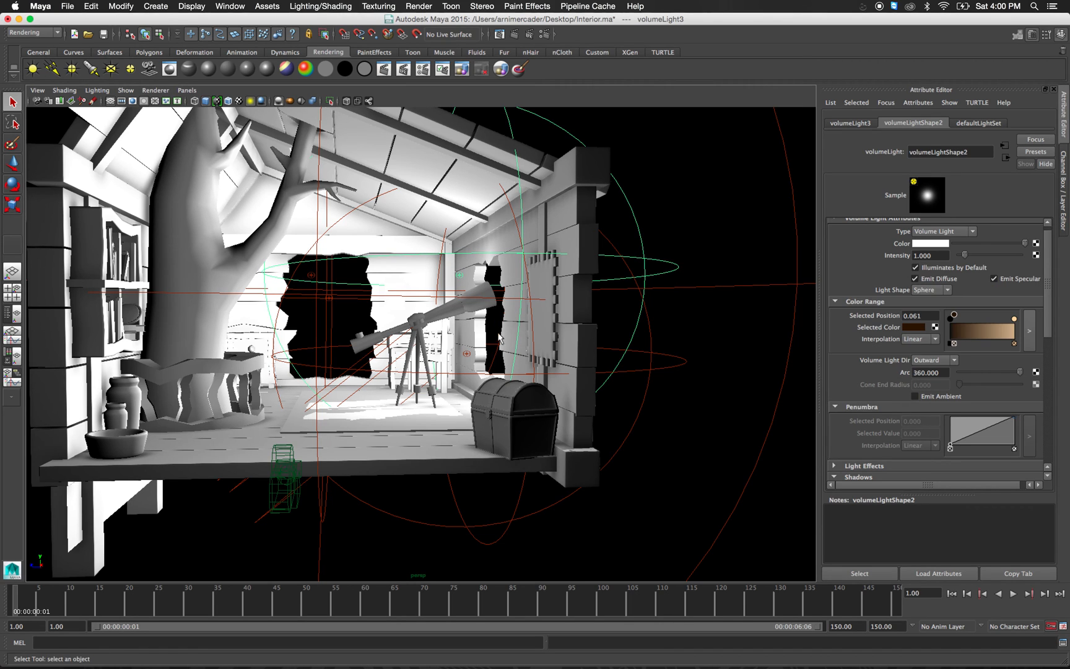
click(469, 356)
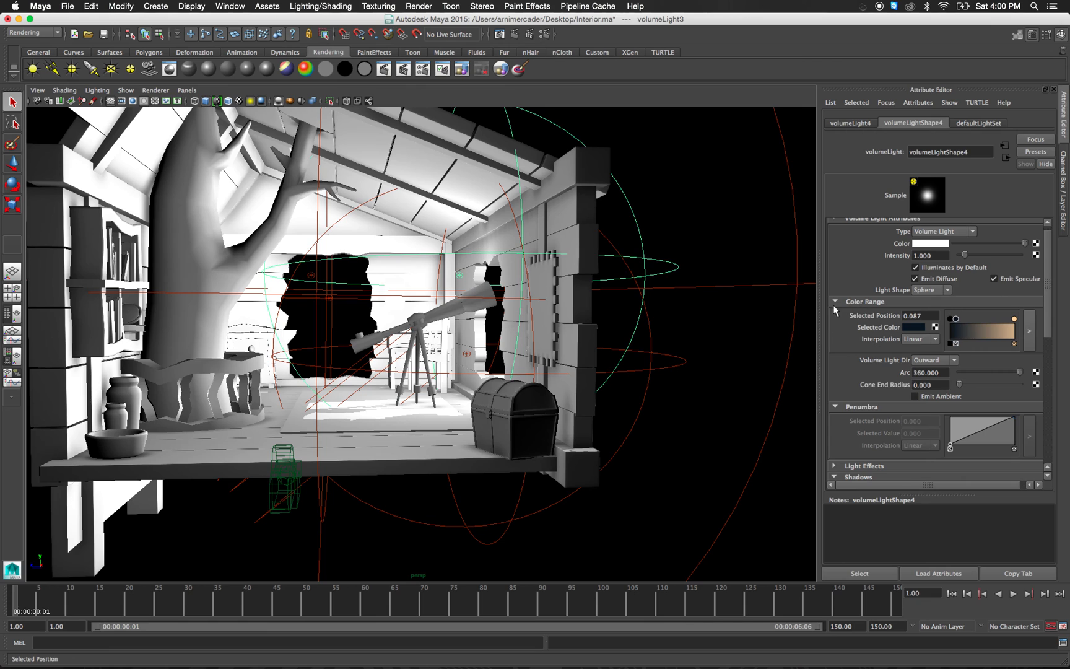
click(915, 328)
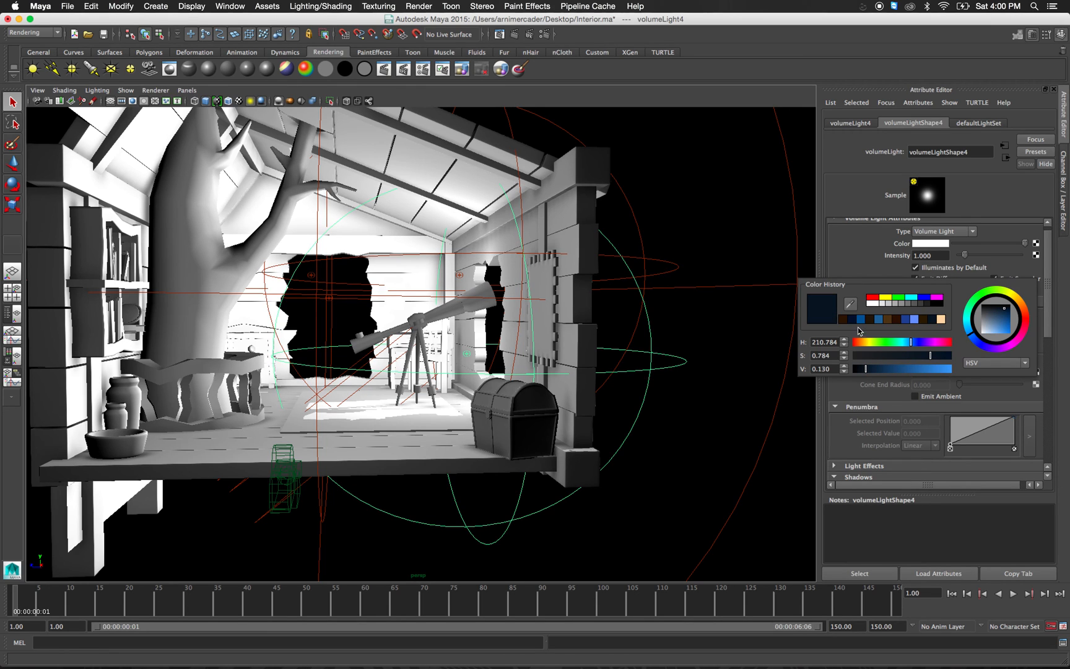
click(842, 320)
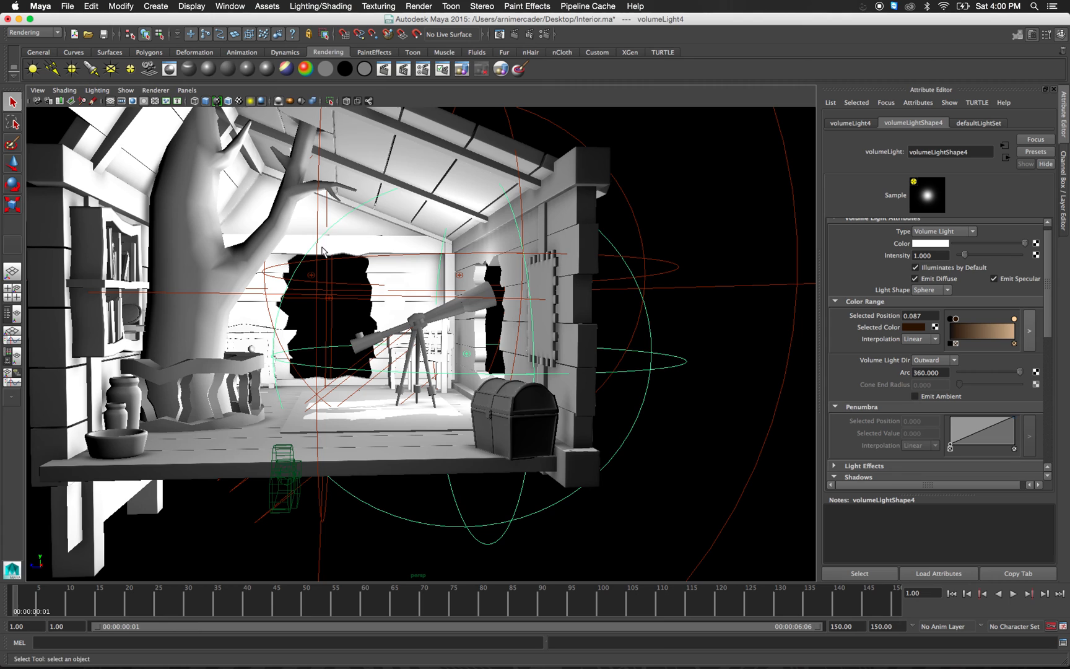
Render the scene again to check the recolored window lights, and close the render view.
click(499, 34)
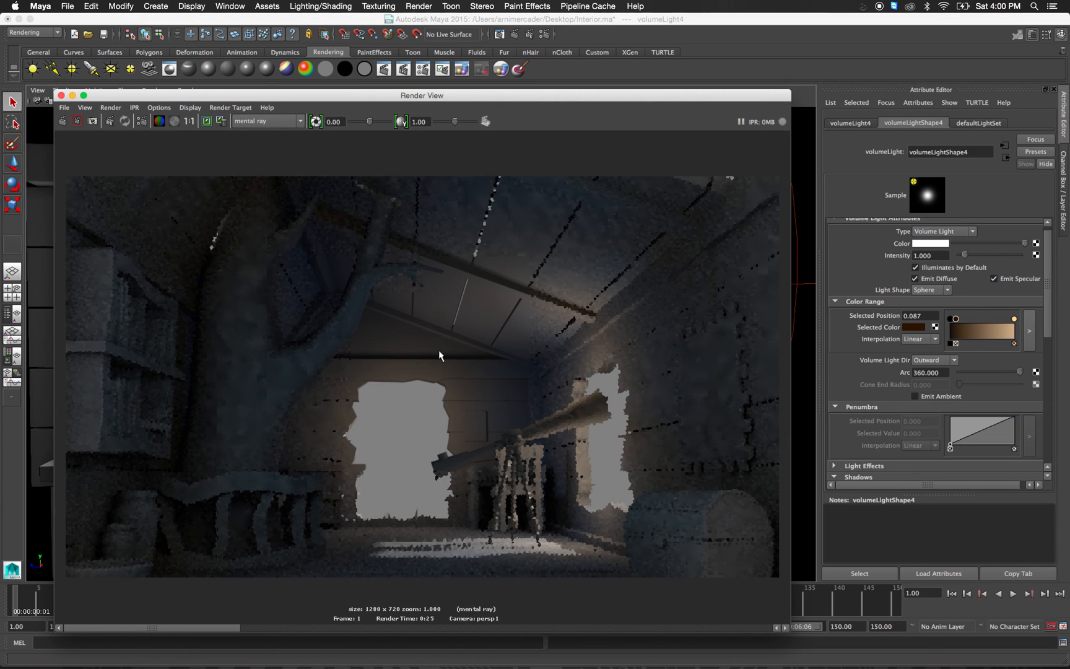
click(66, 122)
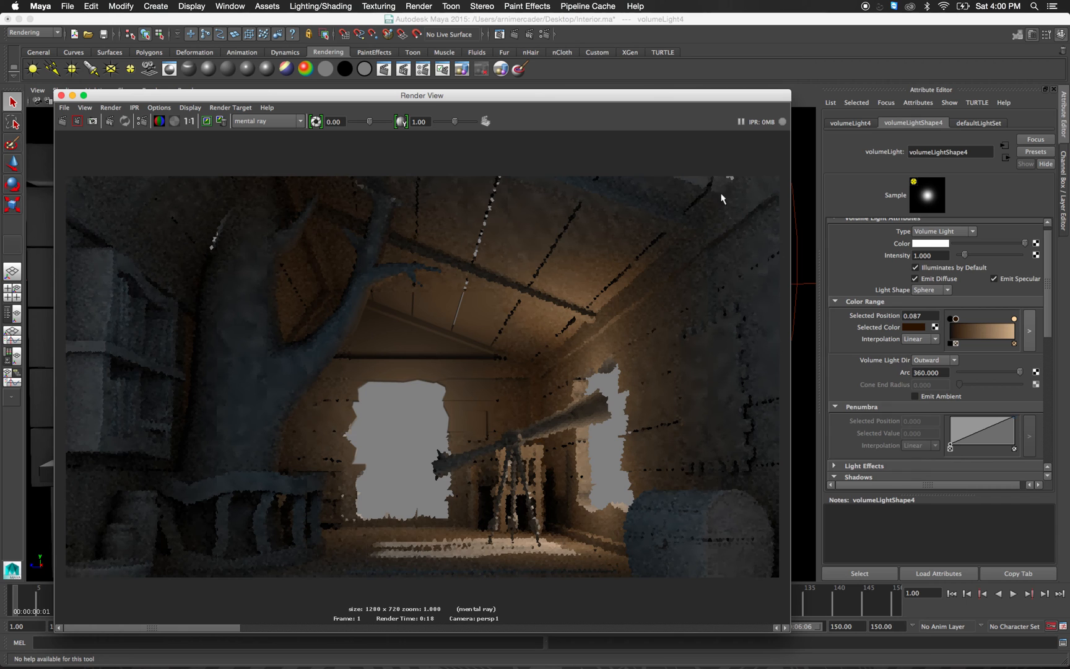
click(61, 95)
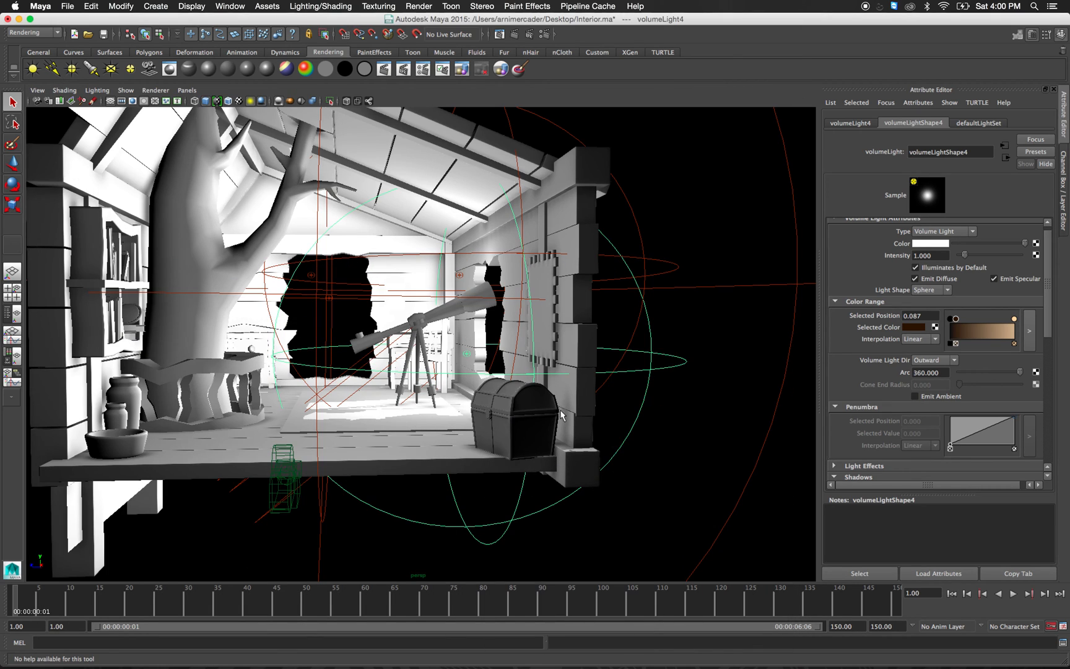
Select the large volumeLight5 around the room's open front, then reposition and scale it.
click(726, 306)
drag(746, 273, 755, 309)
alt+drag(347, 322, 426, 364)
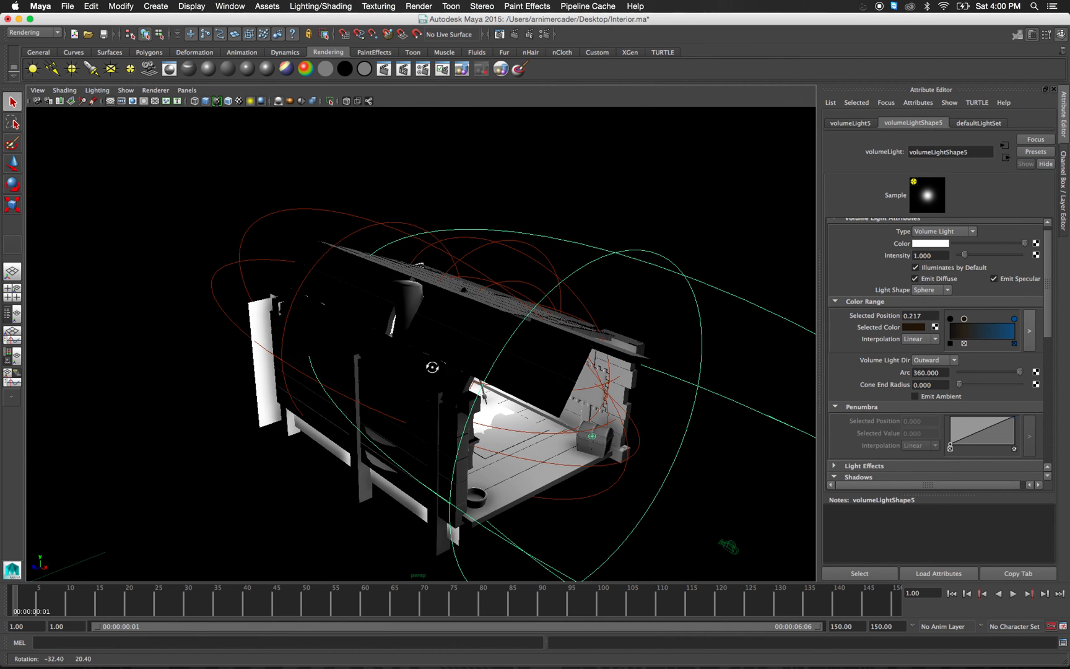
key(w)
drag(632, 457, 681, 409)
key(r)
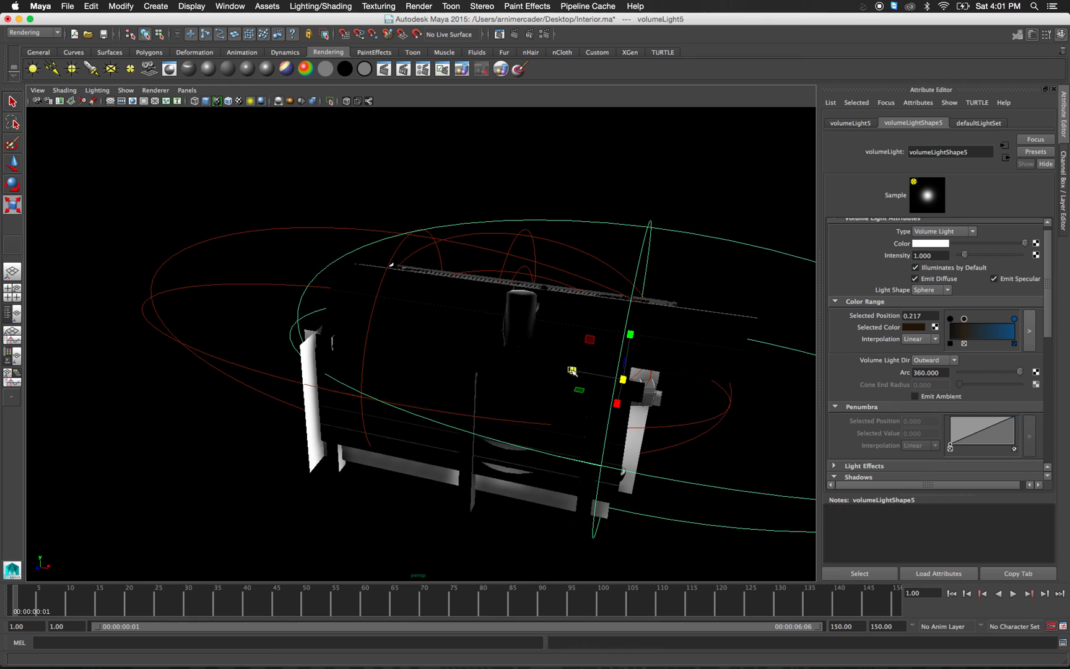
key(w)
drag(665, 389, 667, 390)
key(q)
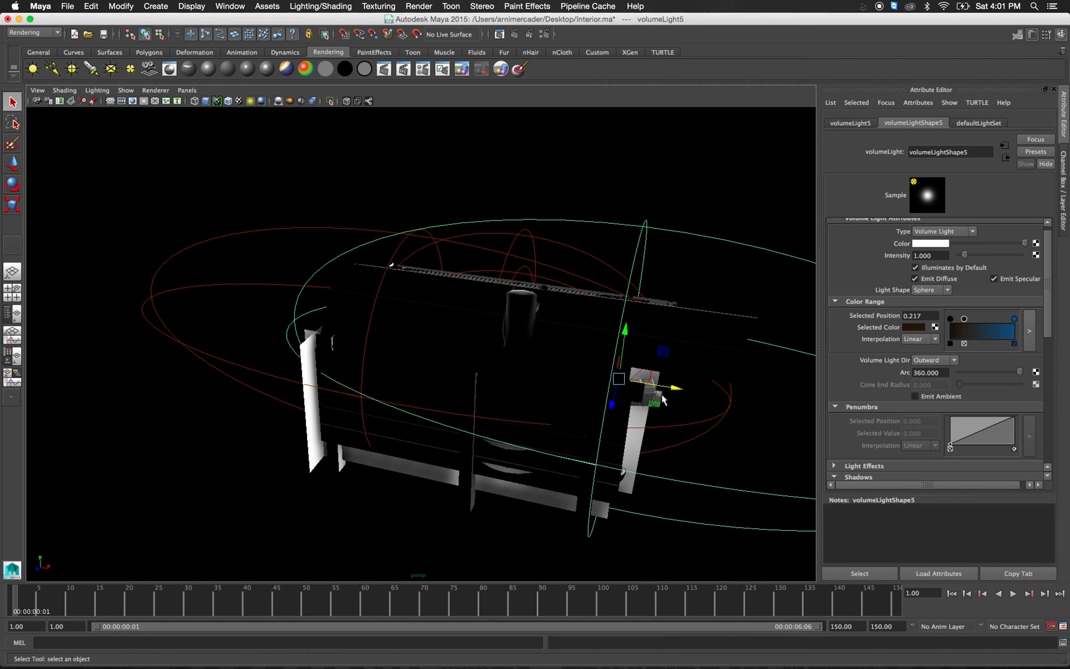
Remove the dark brown stop at position 0.217 from volumeLight5's color range.
alt+drag(603, 405, 687, 397)
alt+drag(760, 374, 712, 368)
click(963, 343)
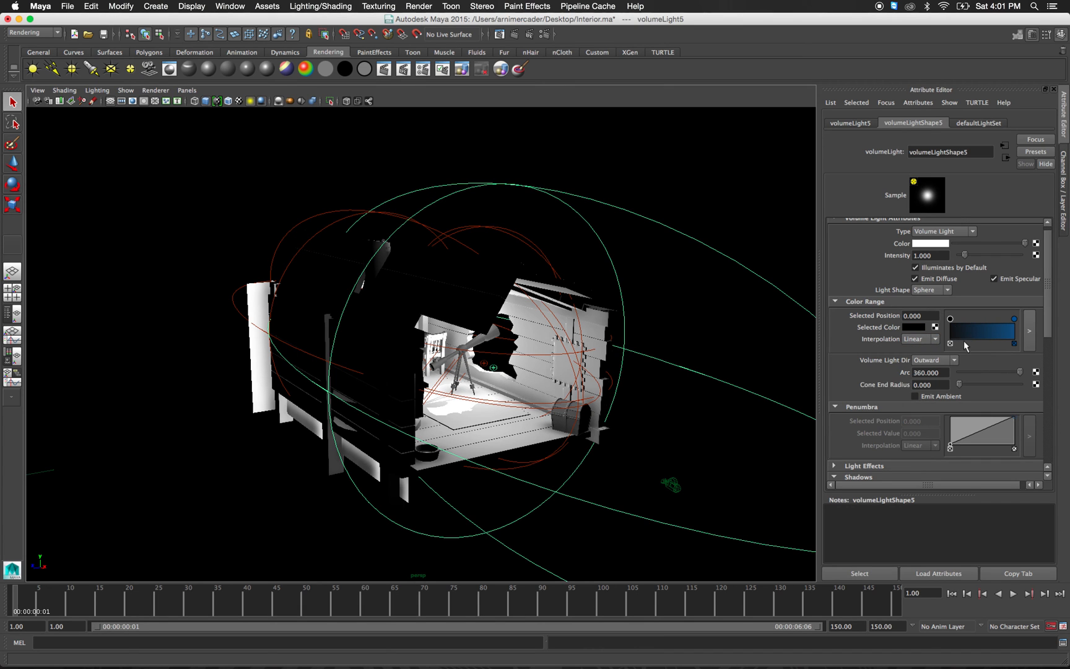
Create a polygon plane at the room's open side and rotate it 90 degrees about Z to stand upright.
alt+drag(640, 382, 550, 384)
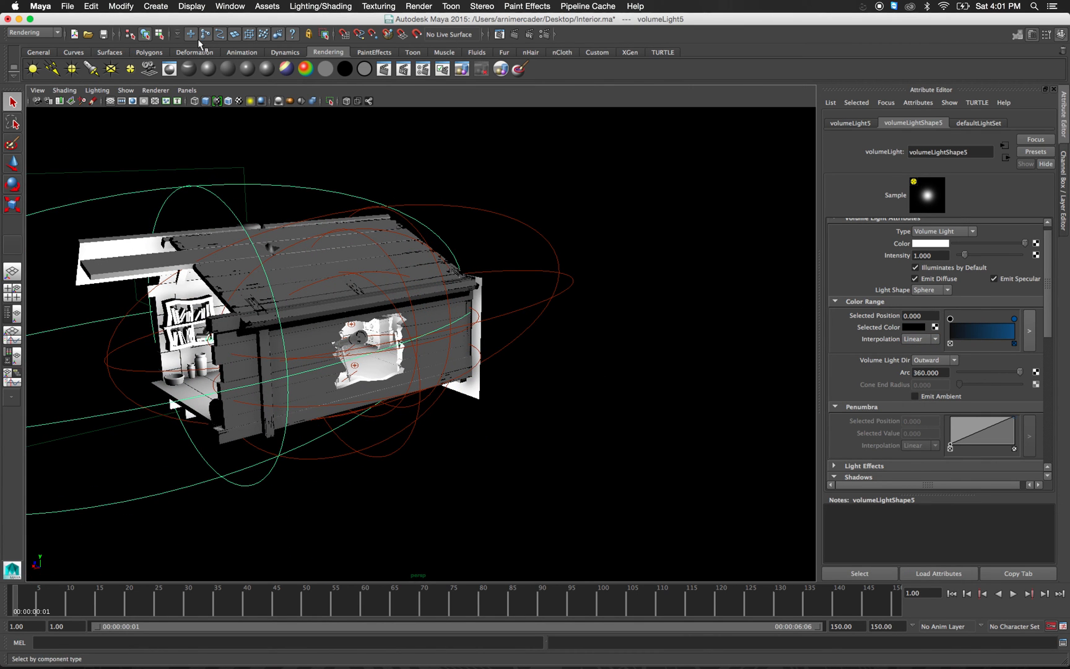
click(149, 52)
click(111, 69)
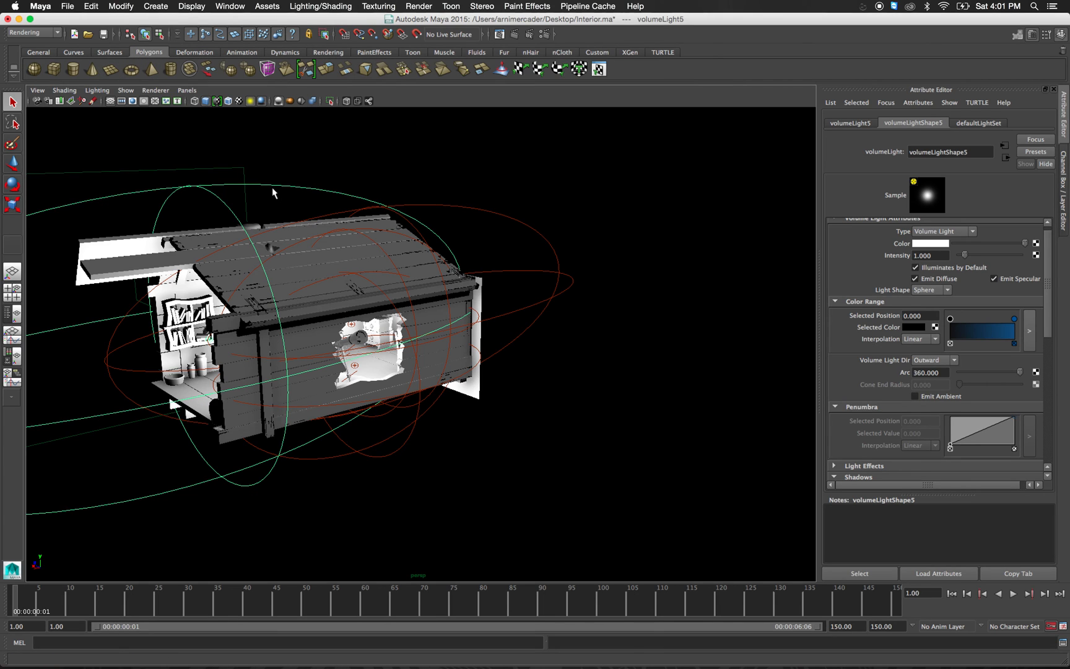
drag(266, 387, 357, 413)
key(r)
key(e)
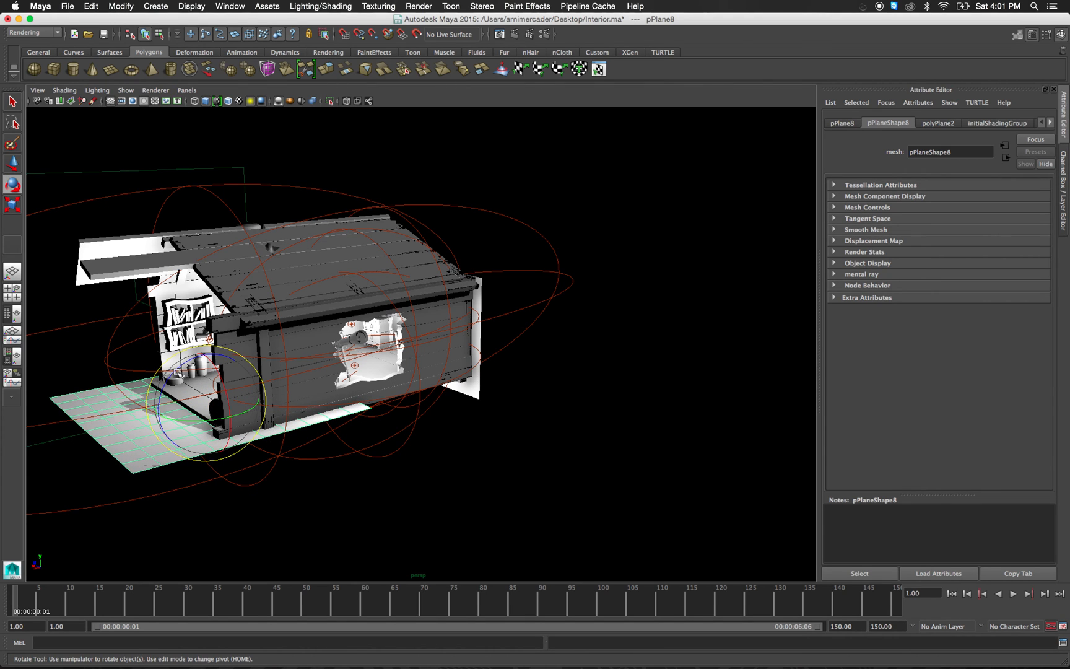
drag(180, 368, 237, 358)
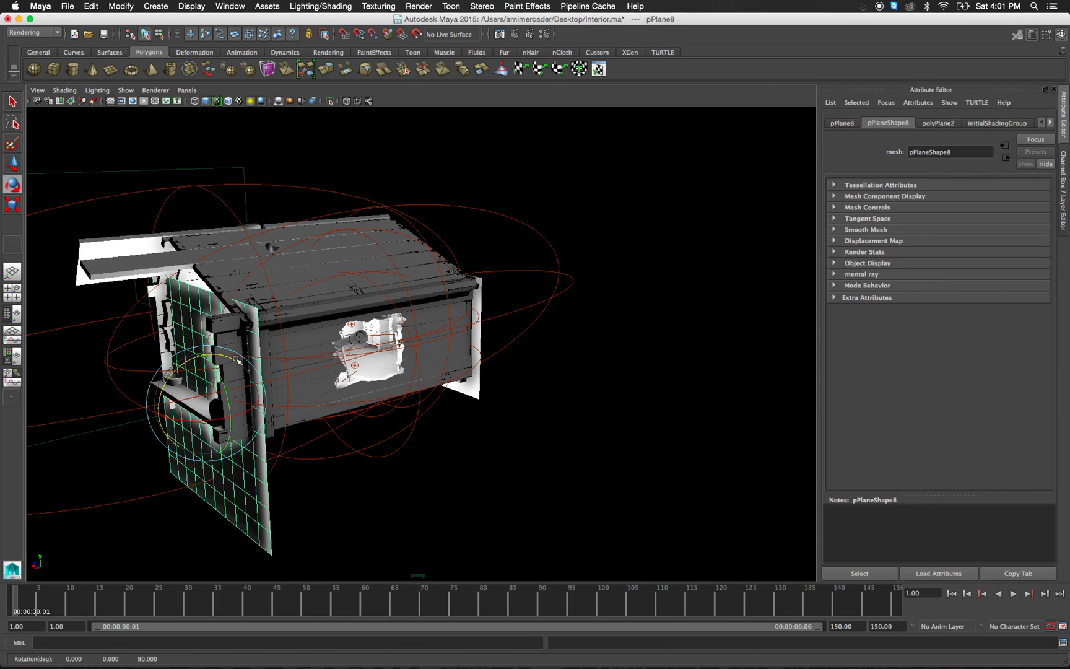
Move and enlarge the upright plane so that it closes off the open side of the room.
key(w)
drag(139, 420, 312, 487)
key(r)
key(q)
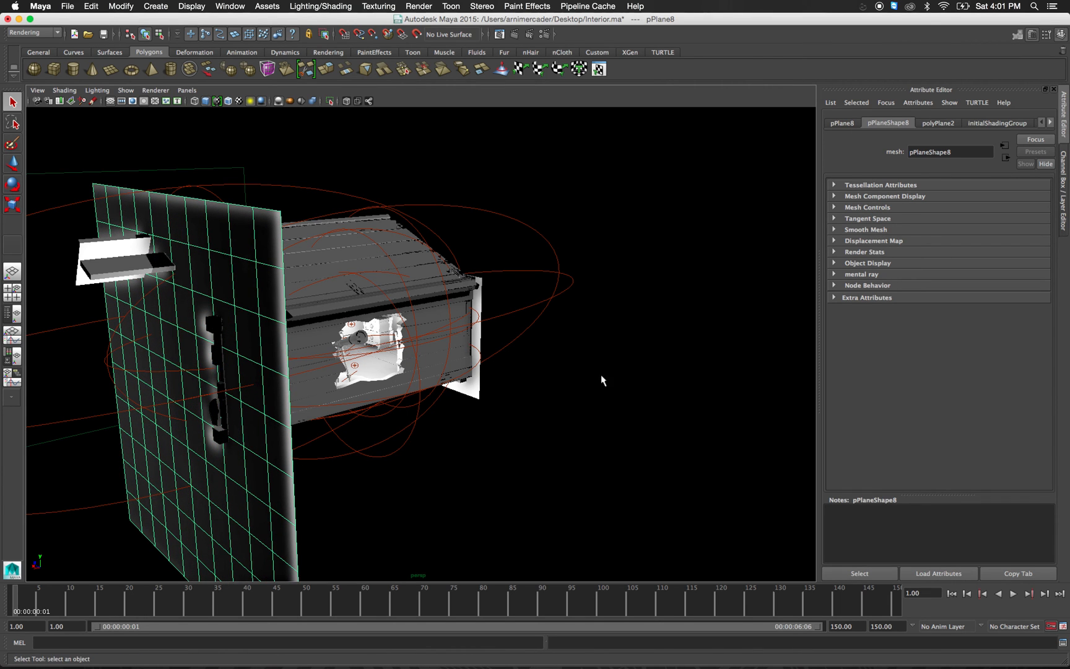
Turn off Primary Visibility for the upright plane and review its mental ray settings.
click(863, 251)
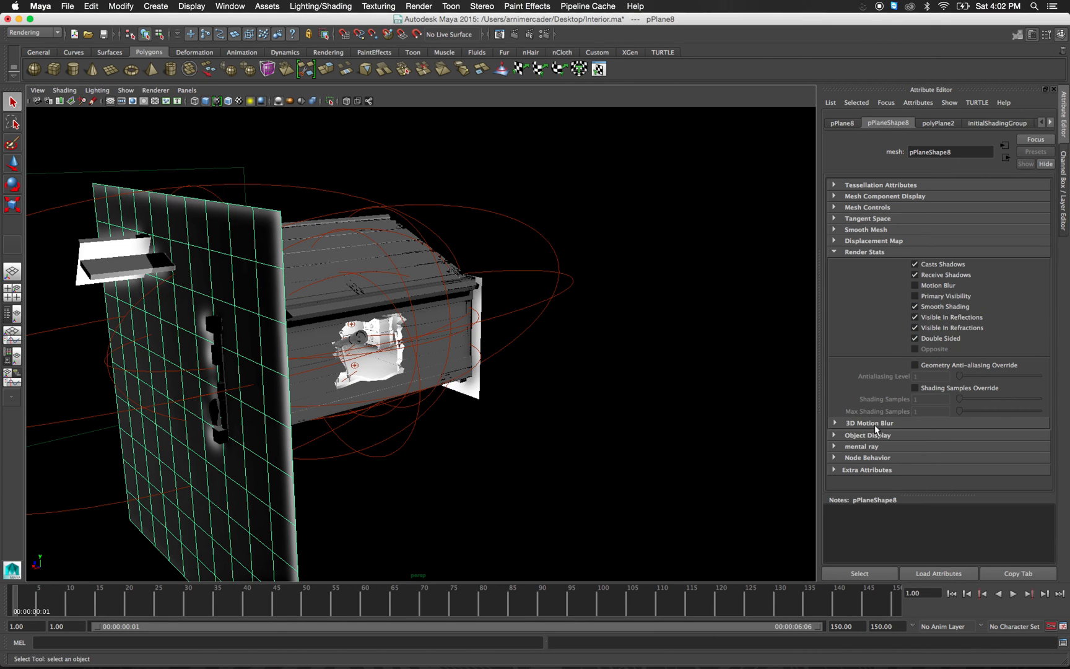
click(873, 450)
scroll(929, 368, down, 5)
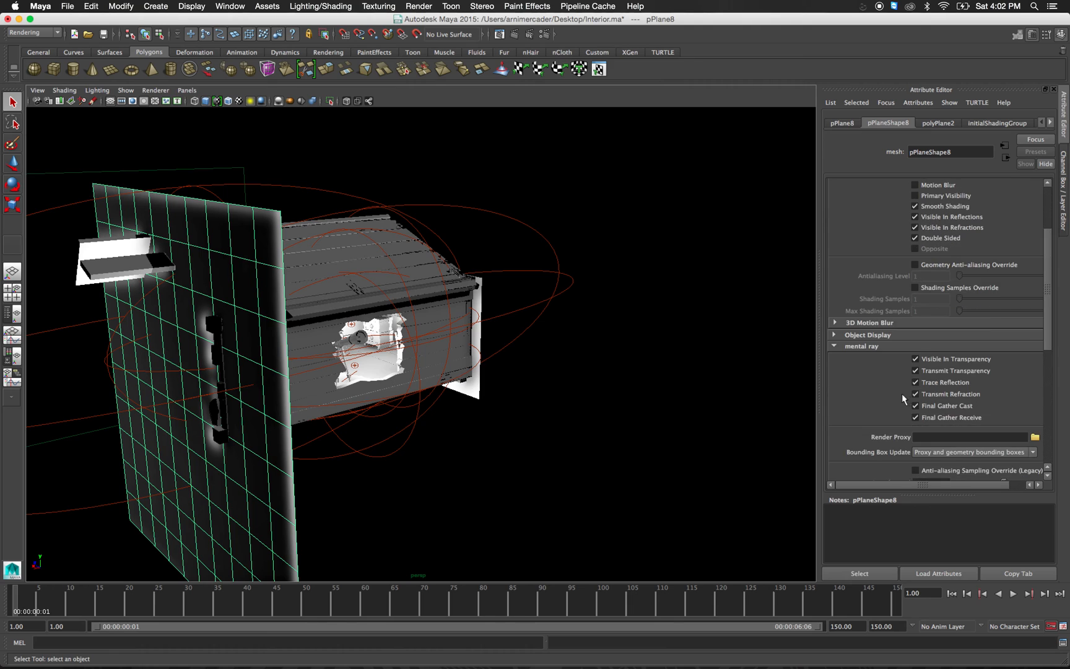
scroll(942, 359, down, 4)
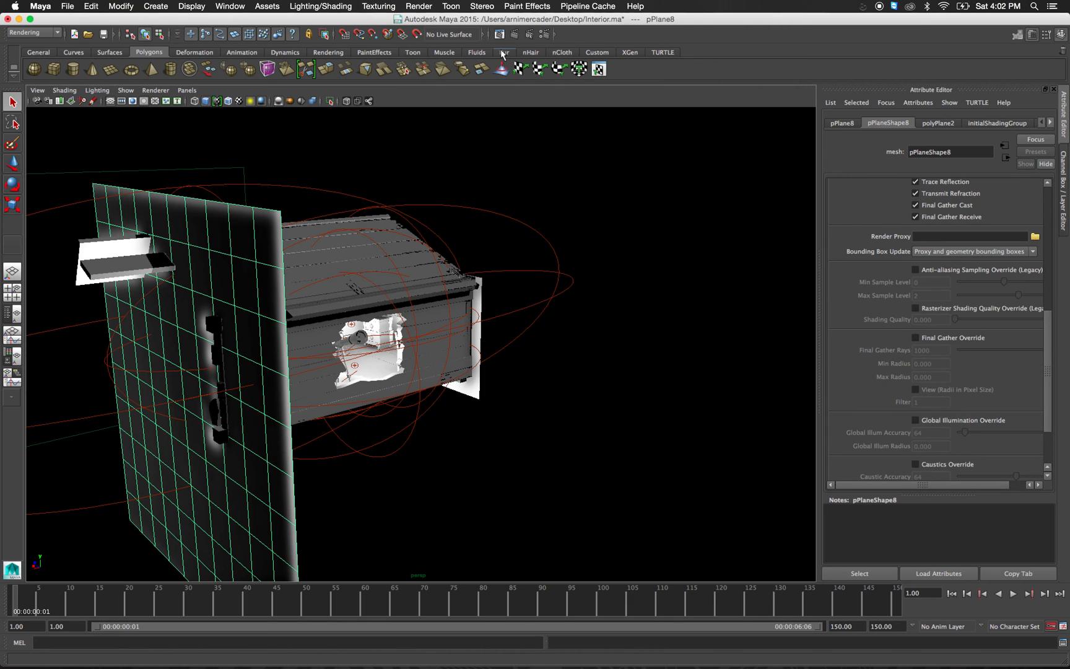
Assign a new Lambert material with a dark blue color to the upright plane and test-render the room.
click(328, 52)
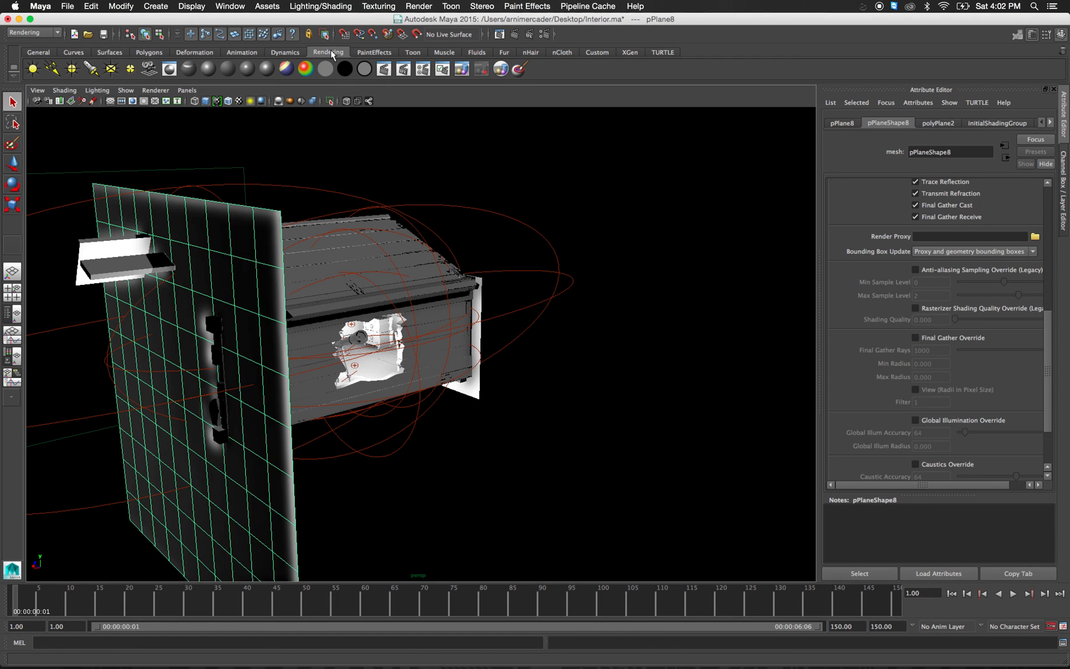
click(210, 70)
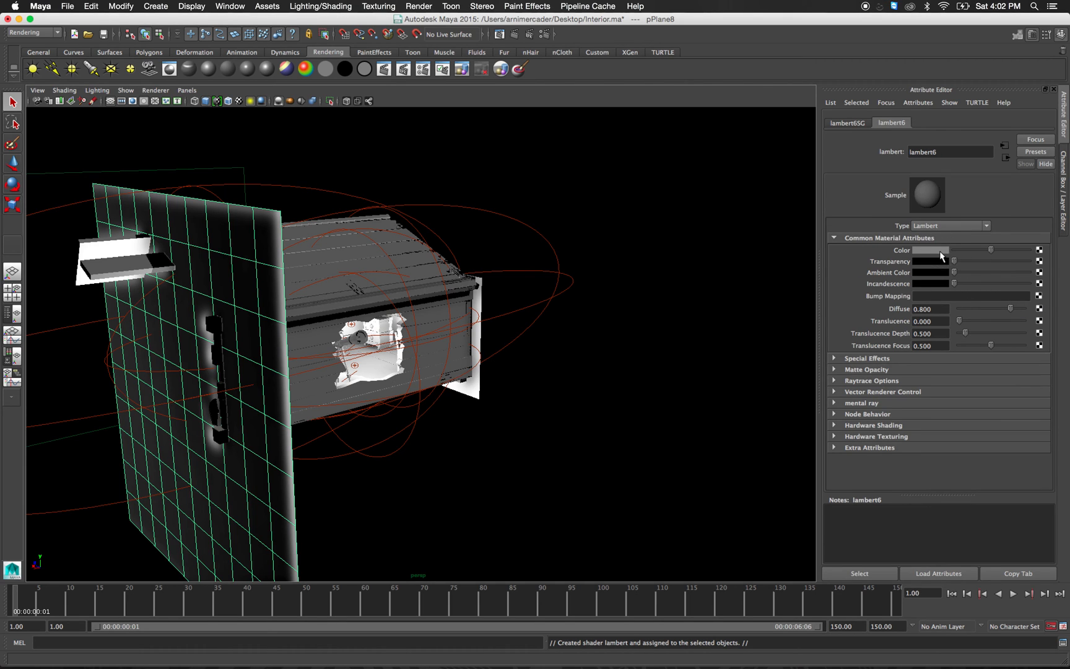
click(936, 250)
drag(917, 280, 977, 281)
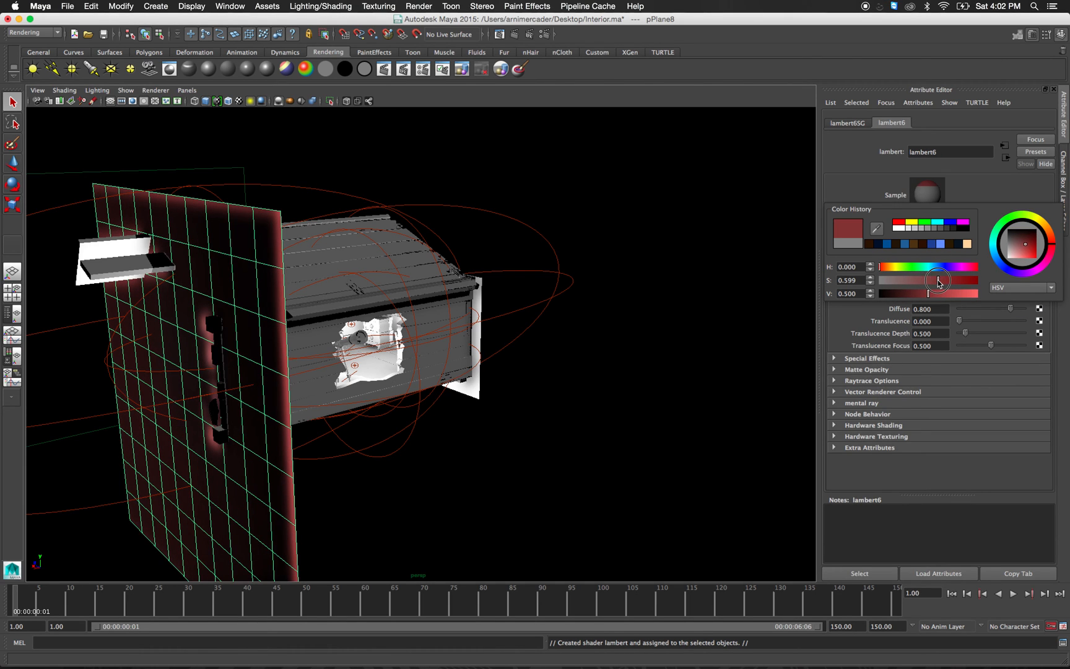
click(998, 264)
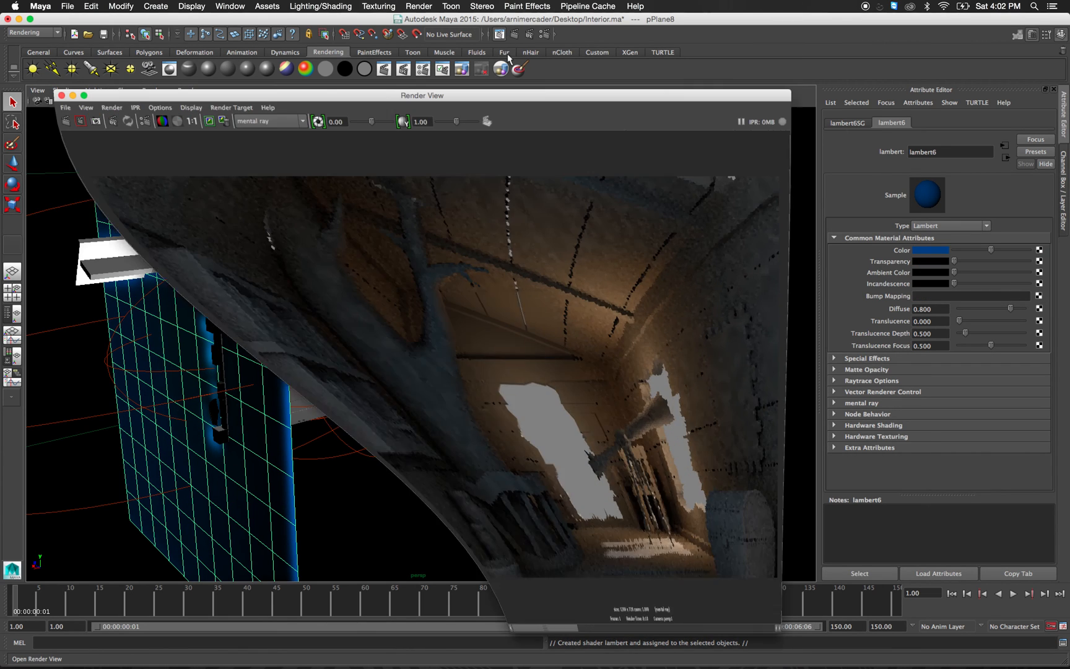
click(501, 33)
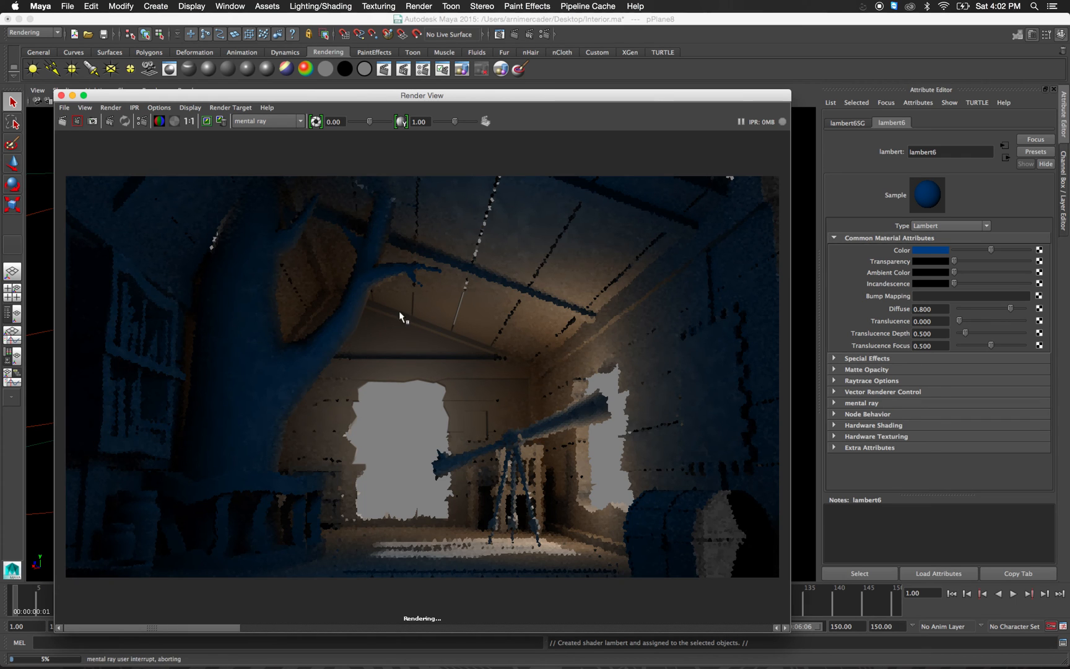
click(73, 95)
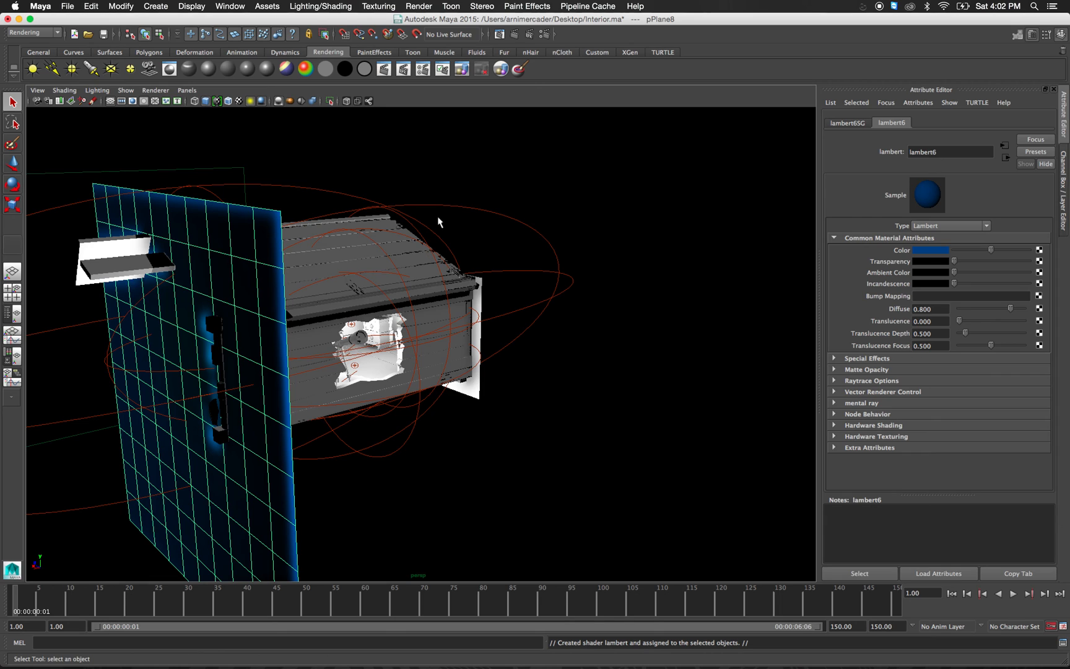
Select volumeLight5 and recolor its color range stop at position 1.000 to a muted orange-brown with hue 23.629.
click(345, 209)
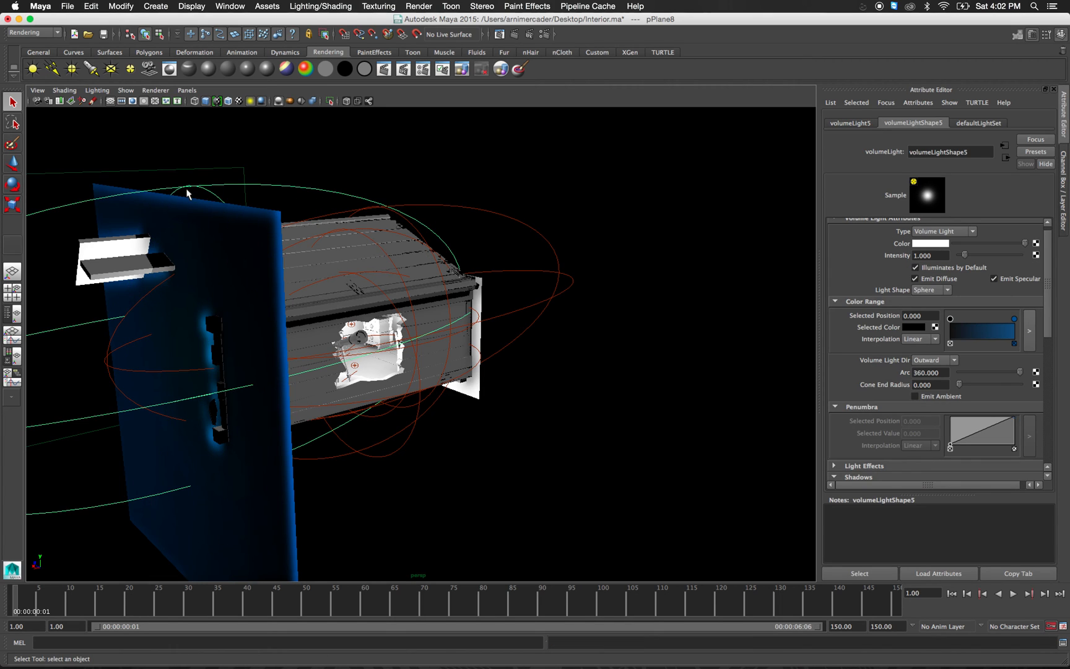
click(1014, 320)
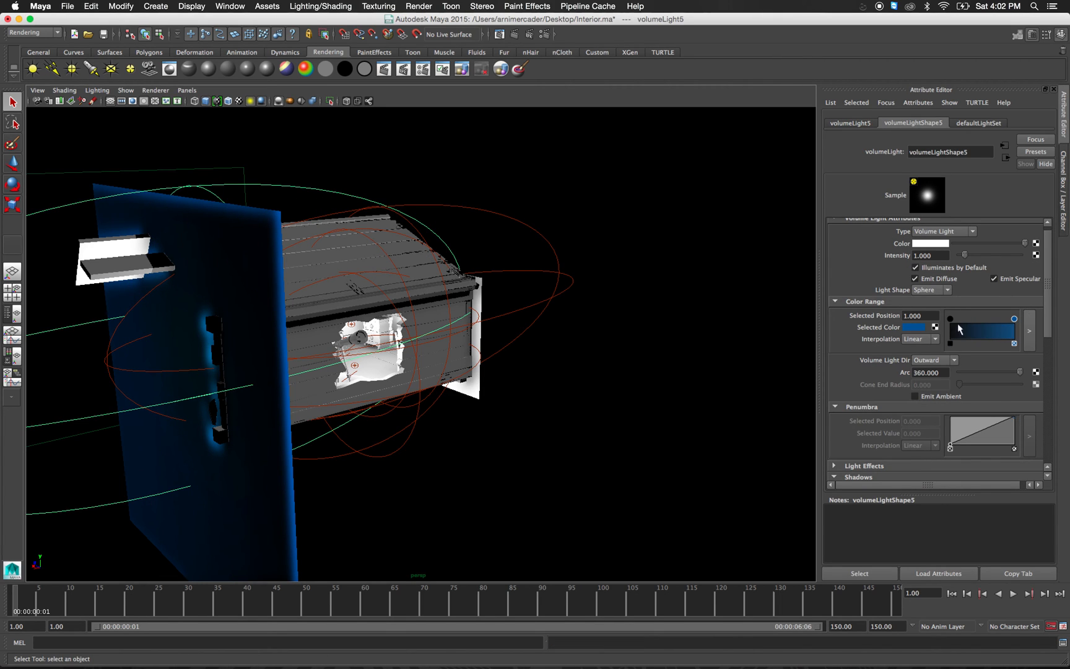
click(914, 327)
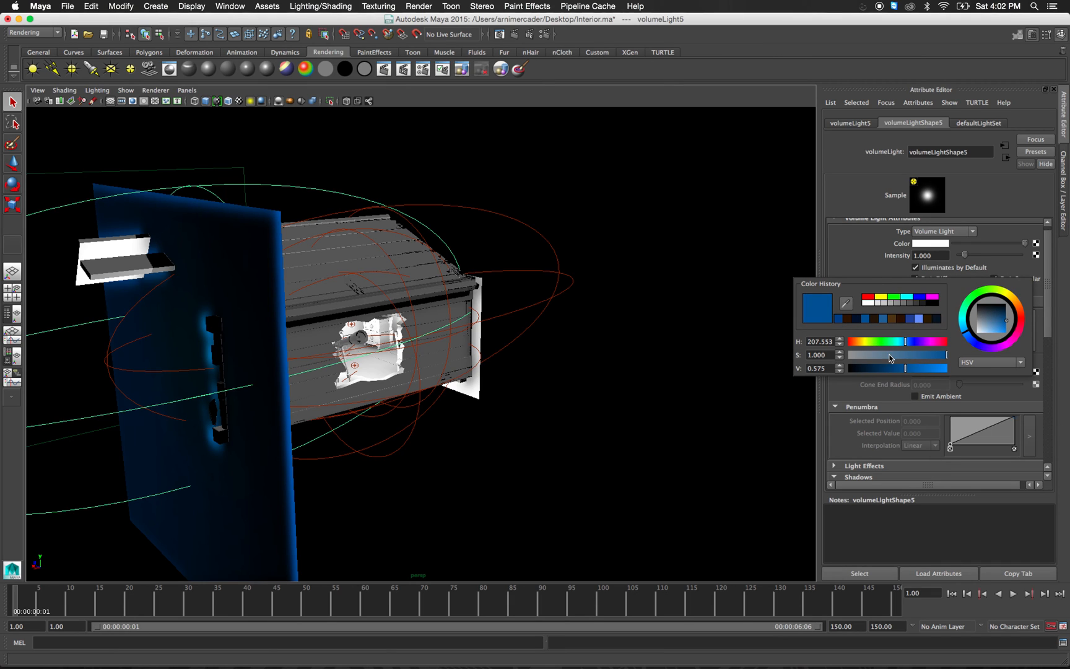
click(1019, 311)
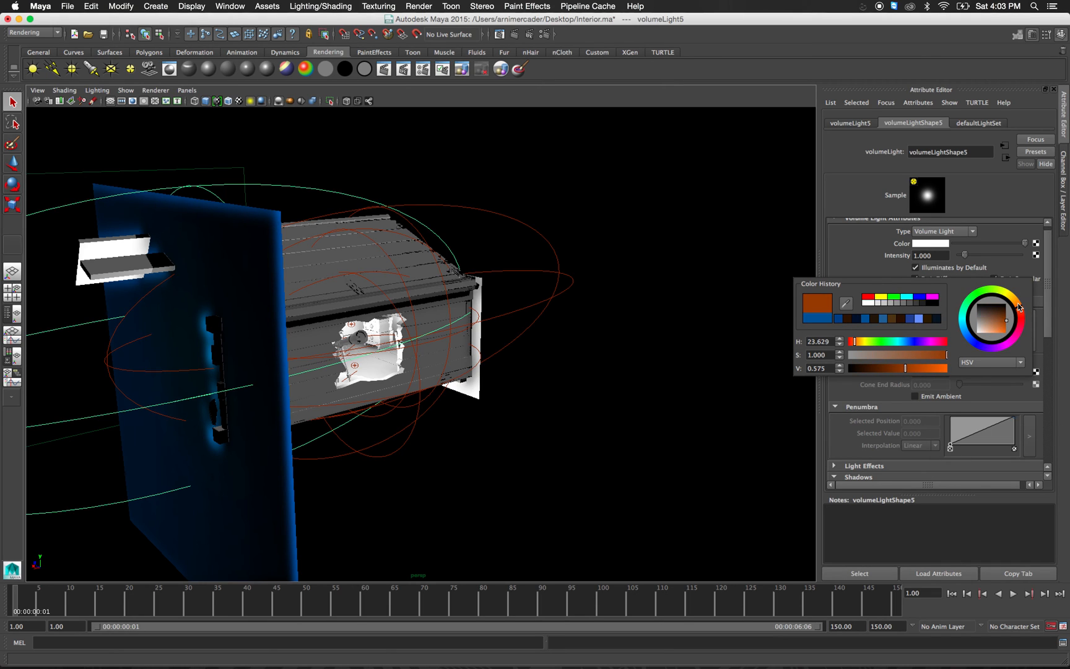
click(915, 357)
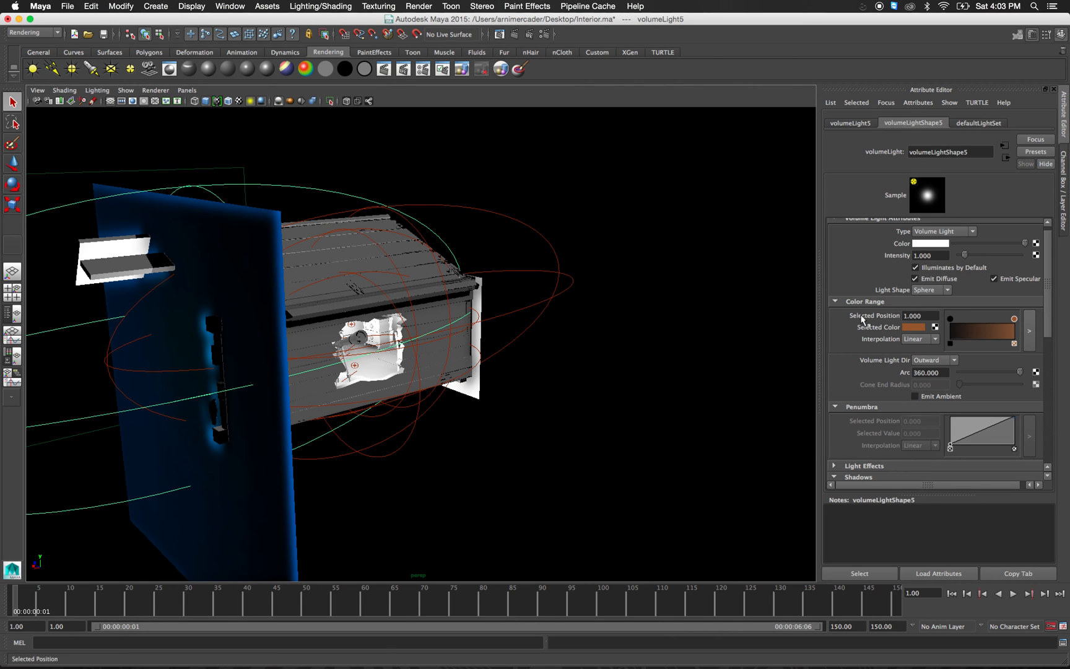
Test-render the room with the orange-brown volumeLight5, stopping the render early.
click(498, 34)
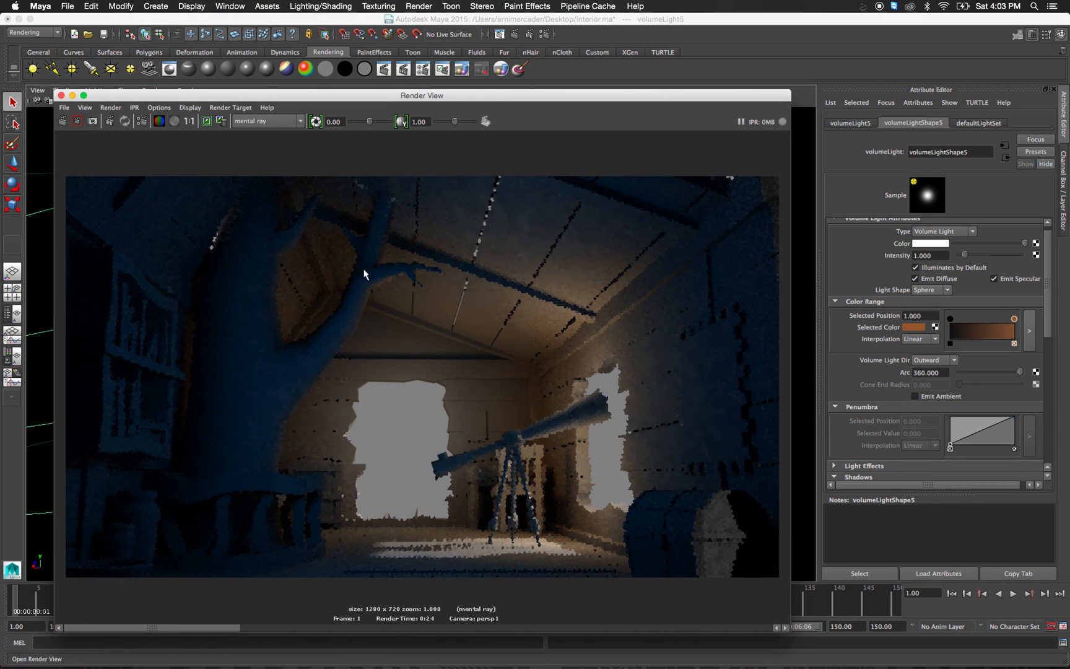
click(62, 121)
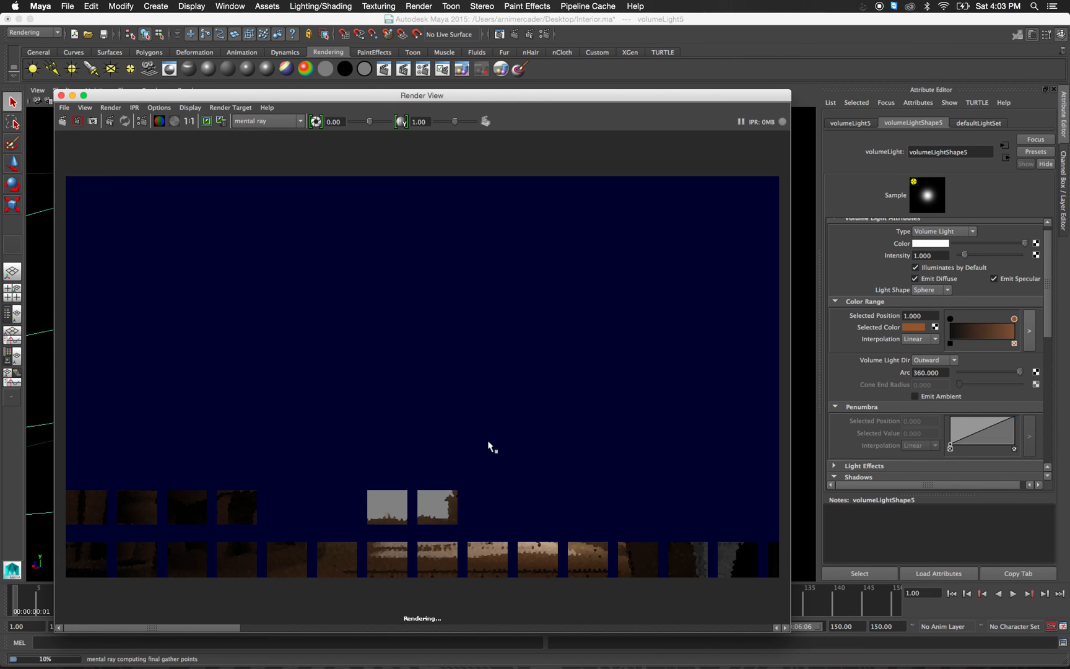
key(Escape)
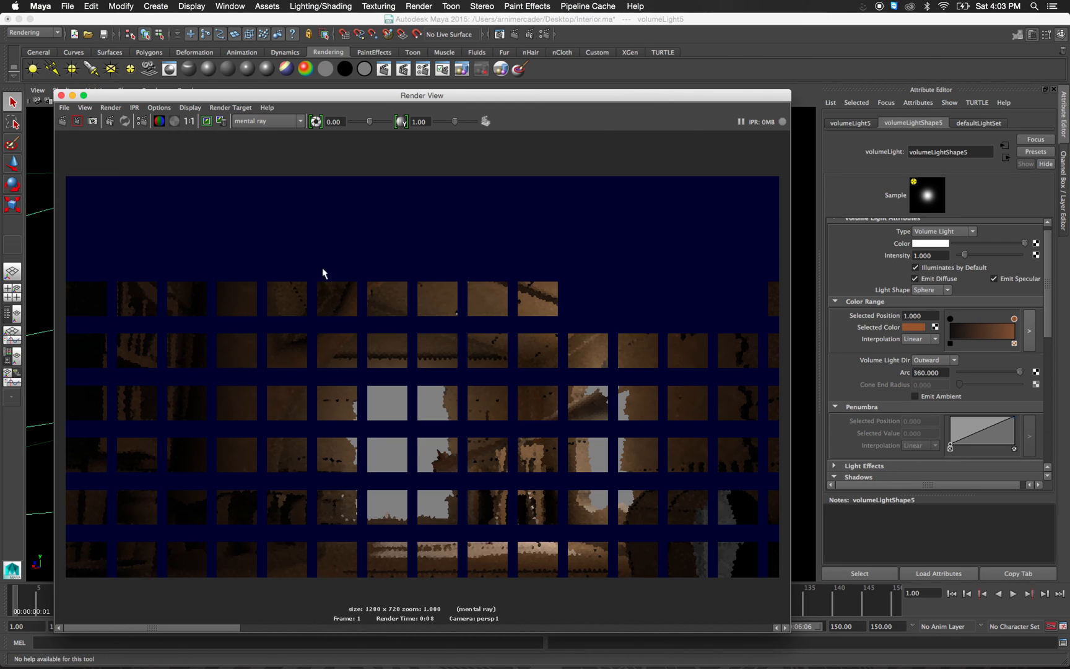
click(73, 96)
Move volumeLight5 slightly outward from the room, stretch it far along the room's length, and test-render.
alt+drag(378, 298, 396, 305)
key(w)
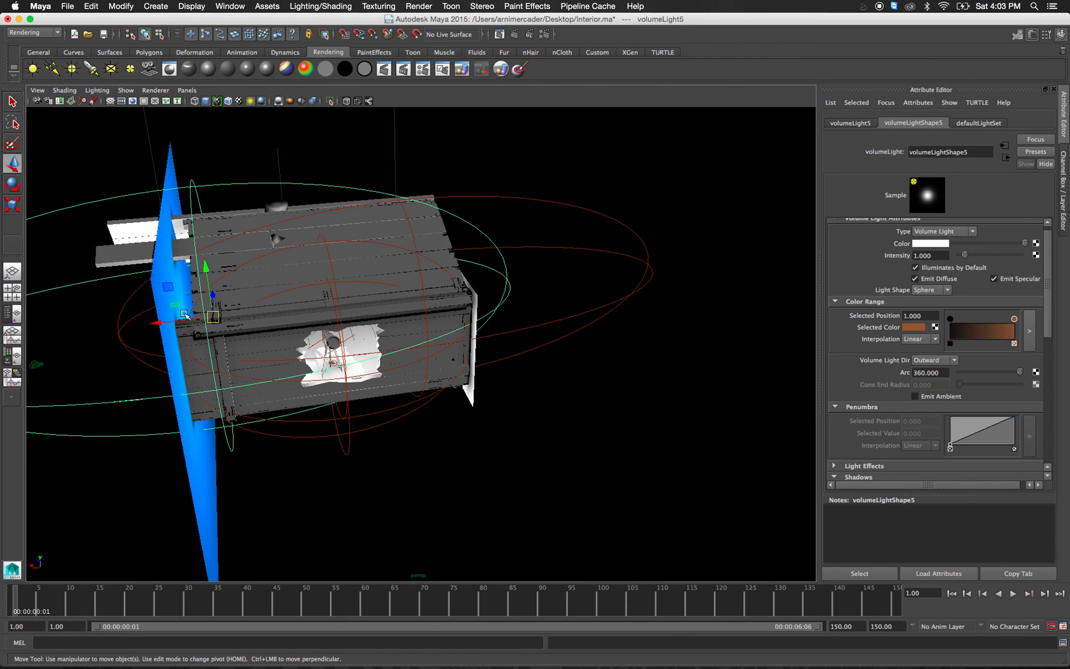
middle_drag(159, 323, 140, 323)
alt+drag(238, 293, 242, 288)
key(r)
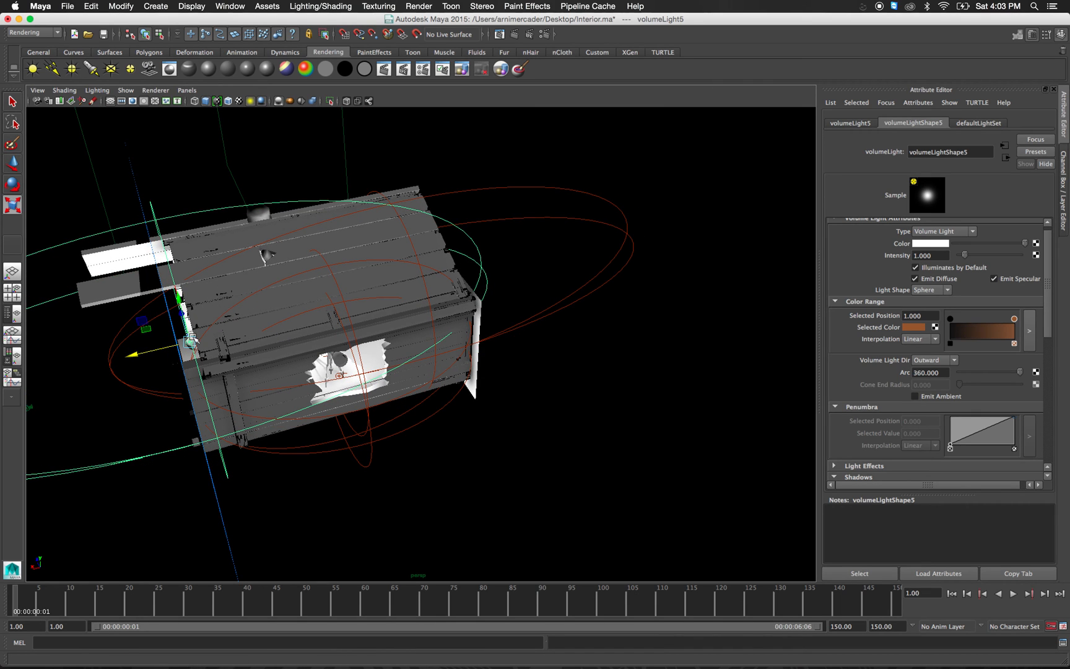
drag(255, 326, 362, 308)
key(q)
click(481, 67)
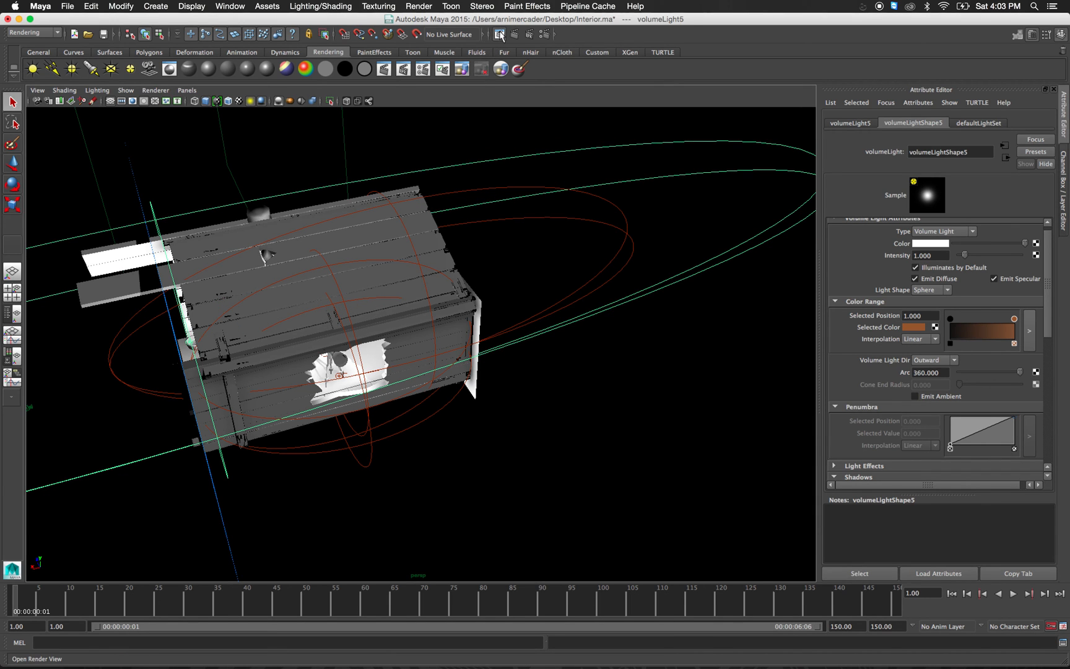
click(62, 121)
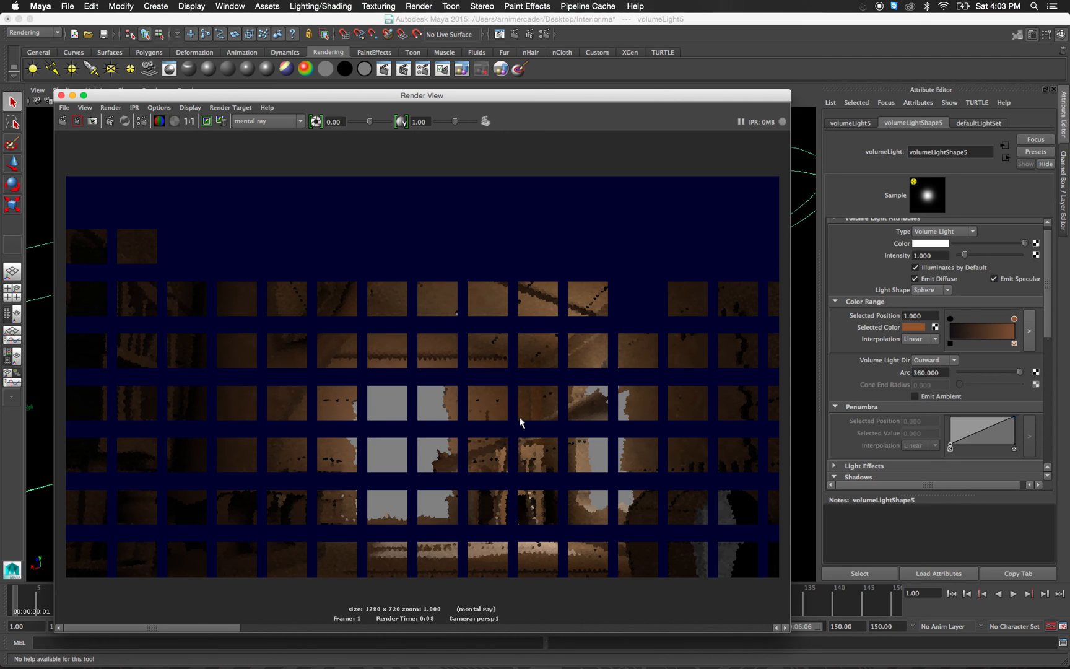
Set volumeLight5's color stop at position 1.000 to the previously used dark blue.
click(1014, 320)
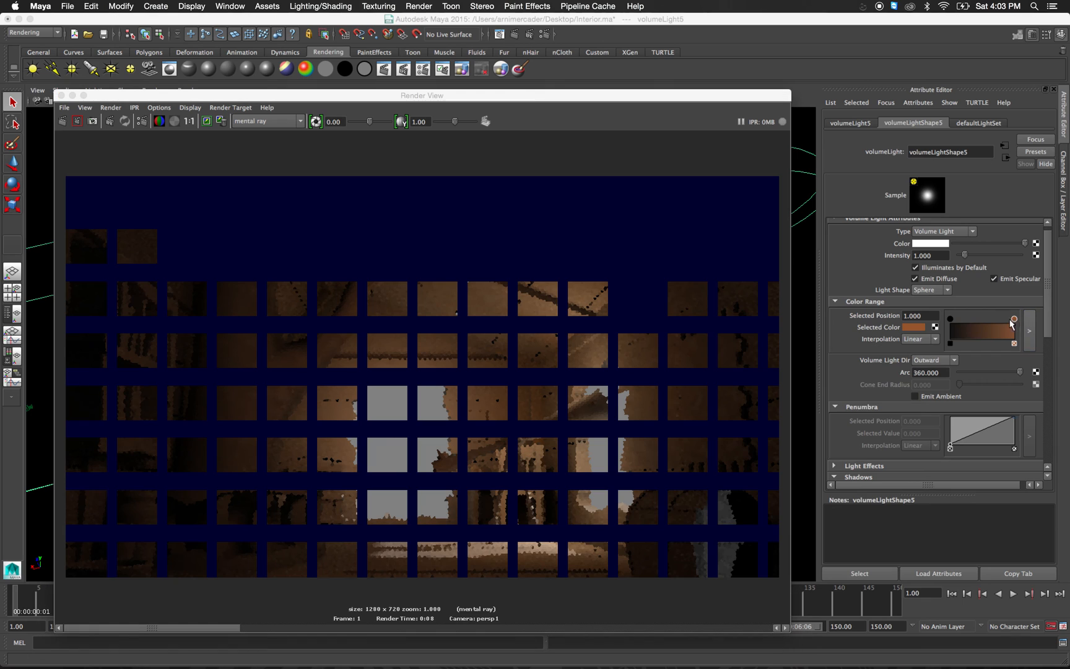
click(914, 327)
click(854, 319)
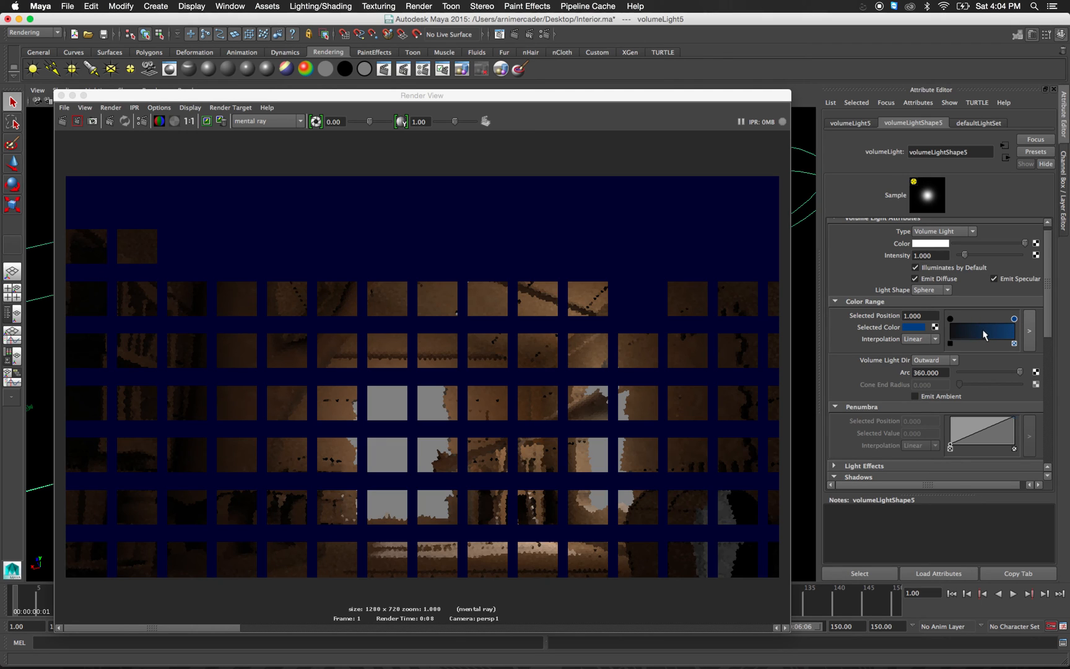
Add a dark brown stop at position 0.383 in volumeLight5's color range and test-render the room.
click(975, 334)
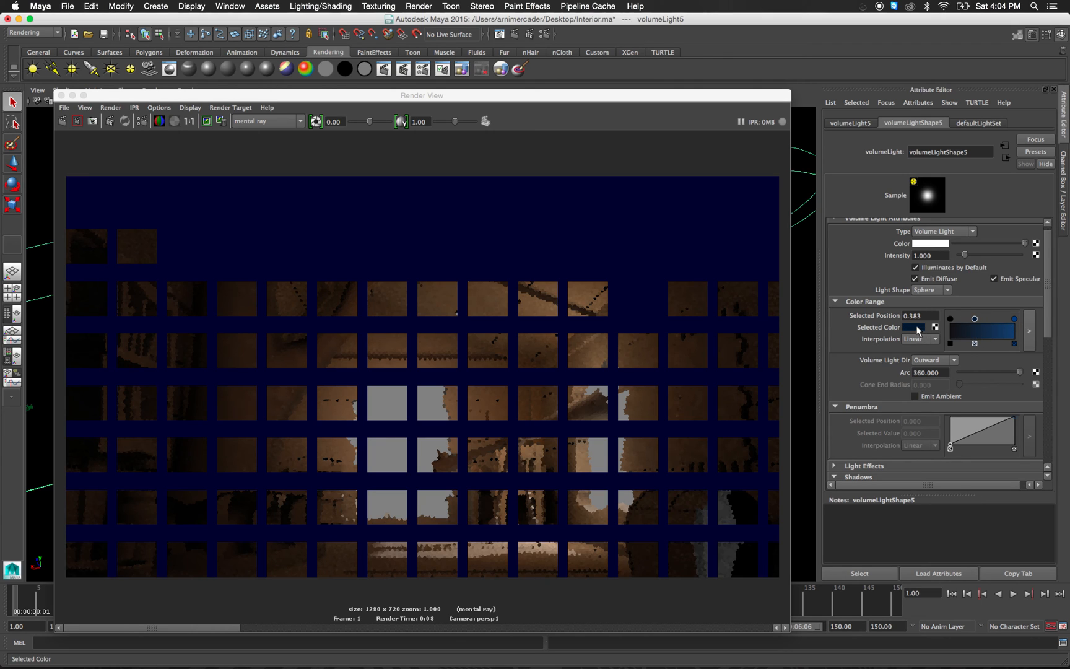
click(917, 328)
drag(1025, 313, 1019, 298)
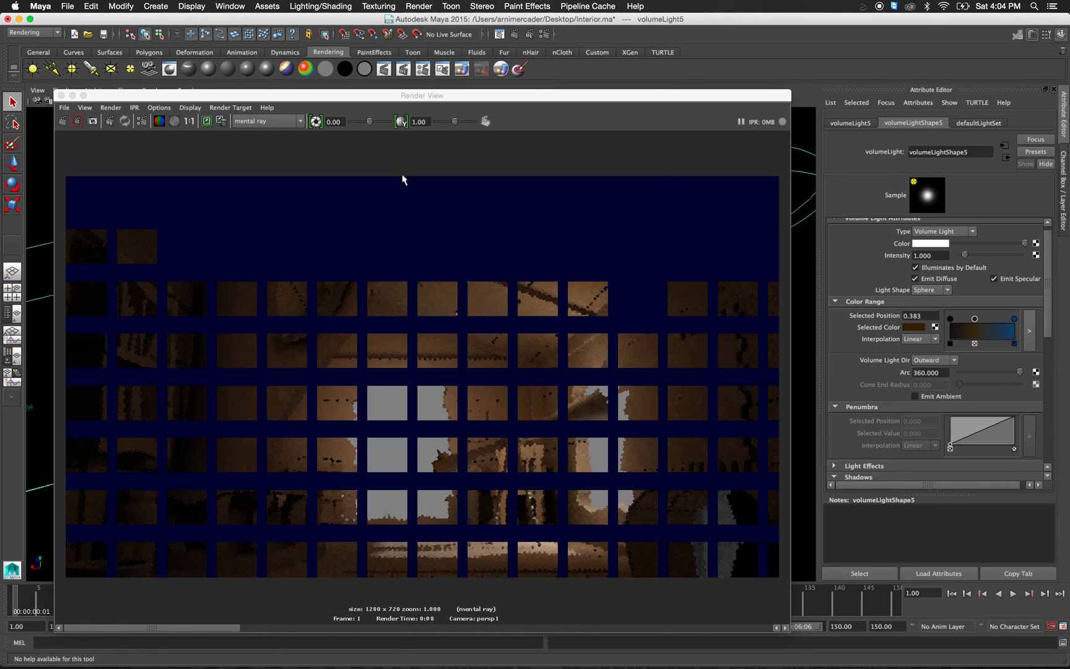
click(62, 122)
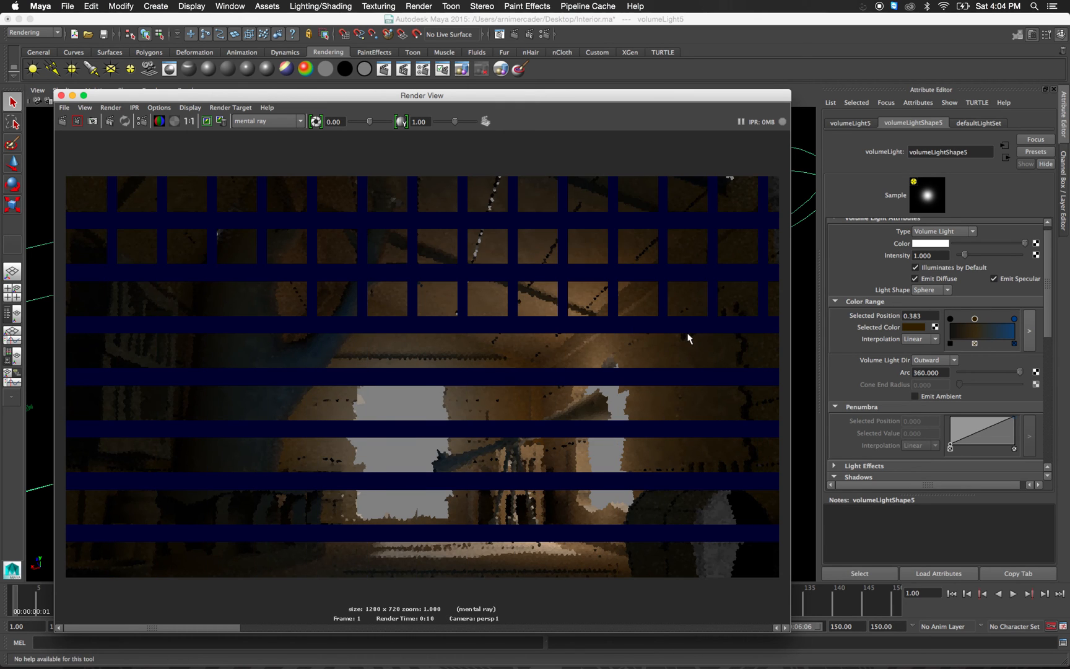
Remove the dark brown stop at position 0.383 from volumeLight5's color range and test-render again.
click(975, 343)
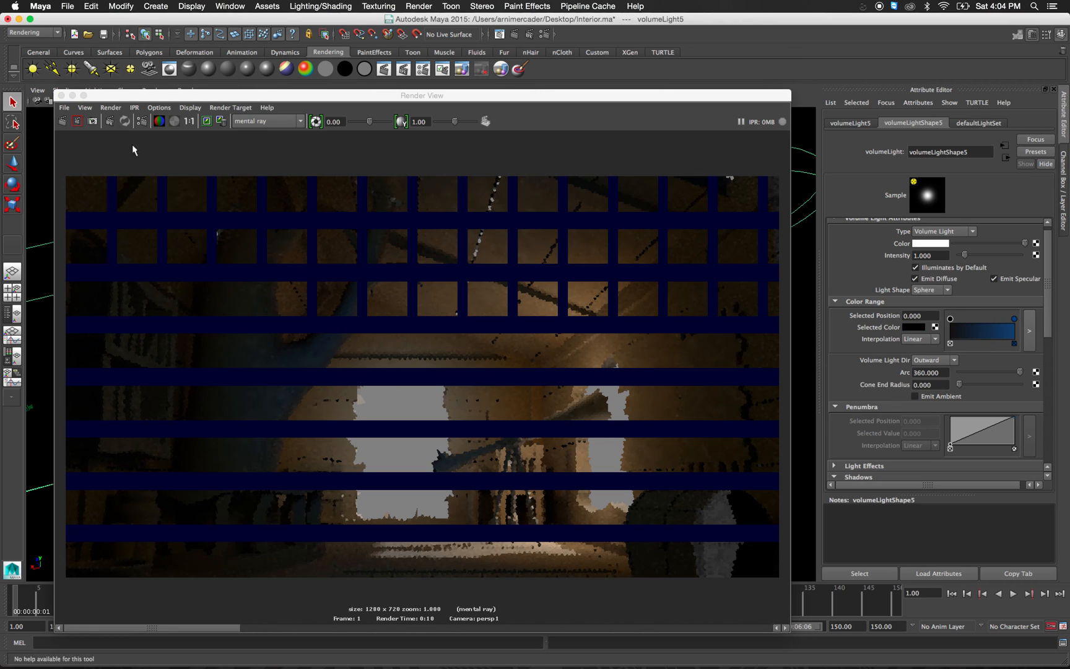
click(62, 120)
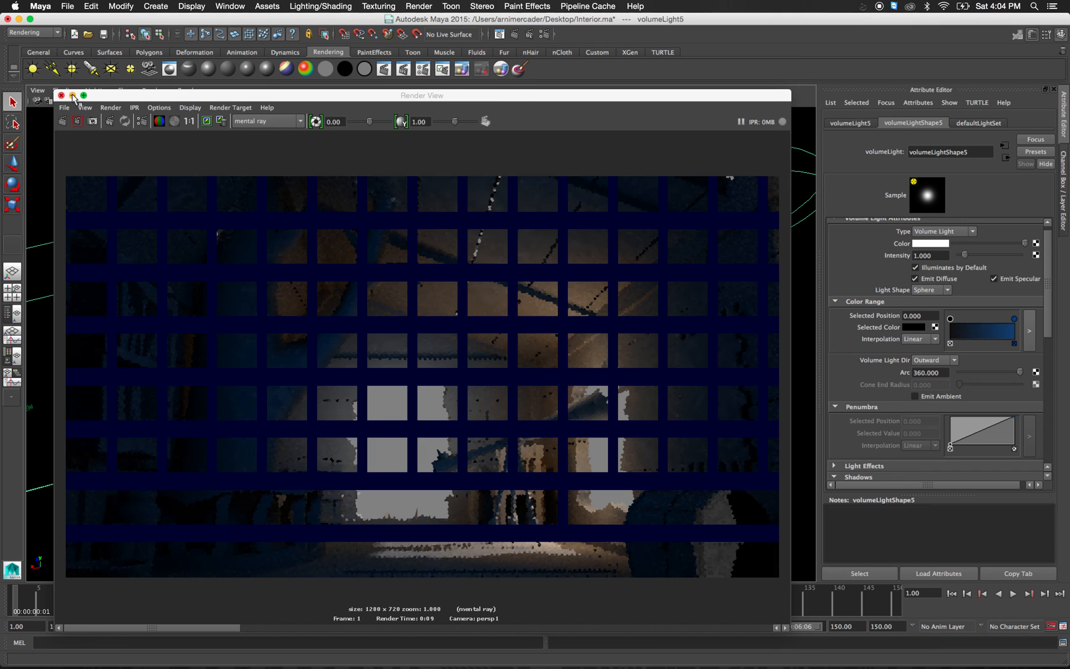
click(72, 96)
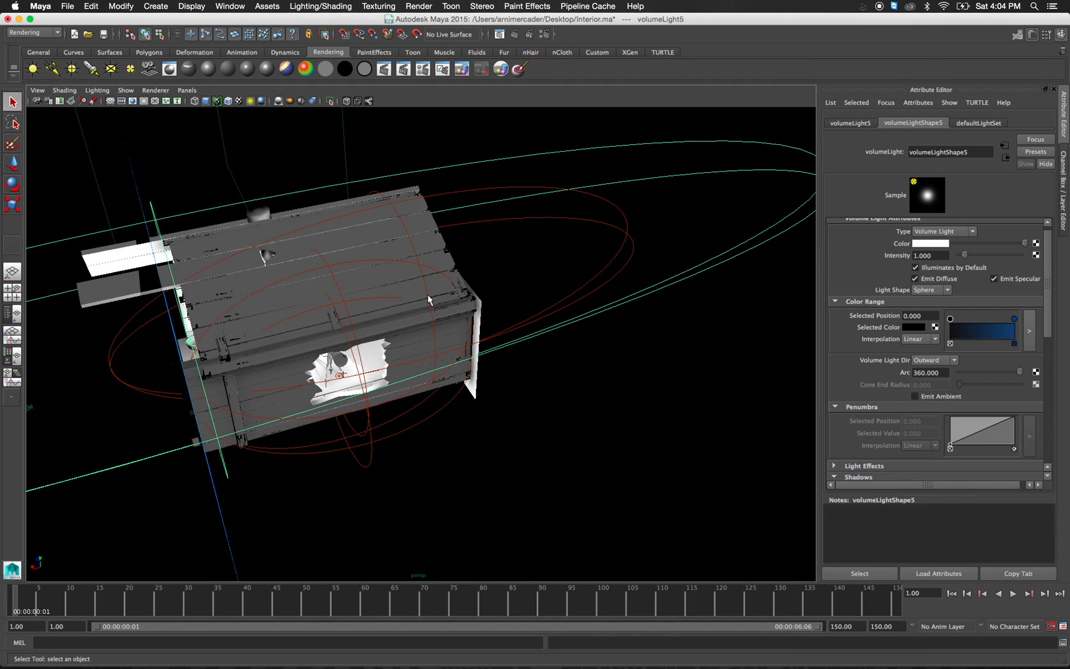
Shrink volumeLight5 along the room's length so that it surrounds only the open front end.
key(w)
key(r)
mouse_move(190, 341)
mouse_down()
mouse_move(176, 344)
mouse_move(196, 345)
mouse_up()
key(q)
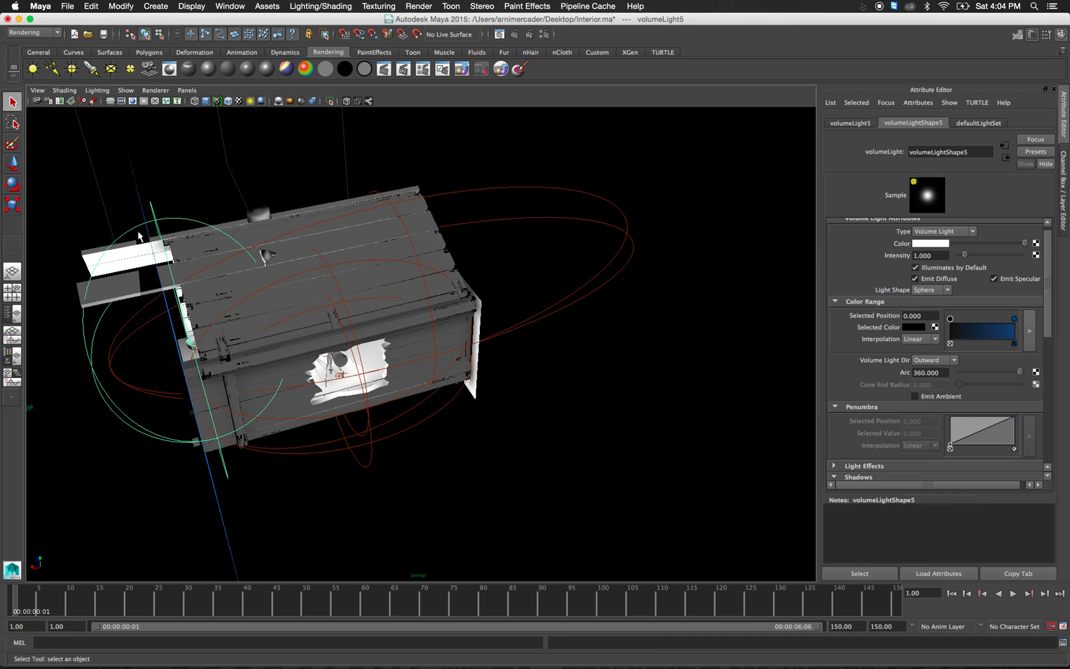
Brighten the blue of volumeLight5's color stop at position 1.000 to a medium blue.
click(1014, 319)
click(915, 327)
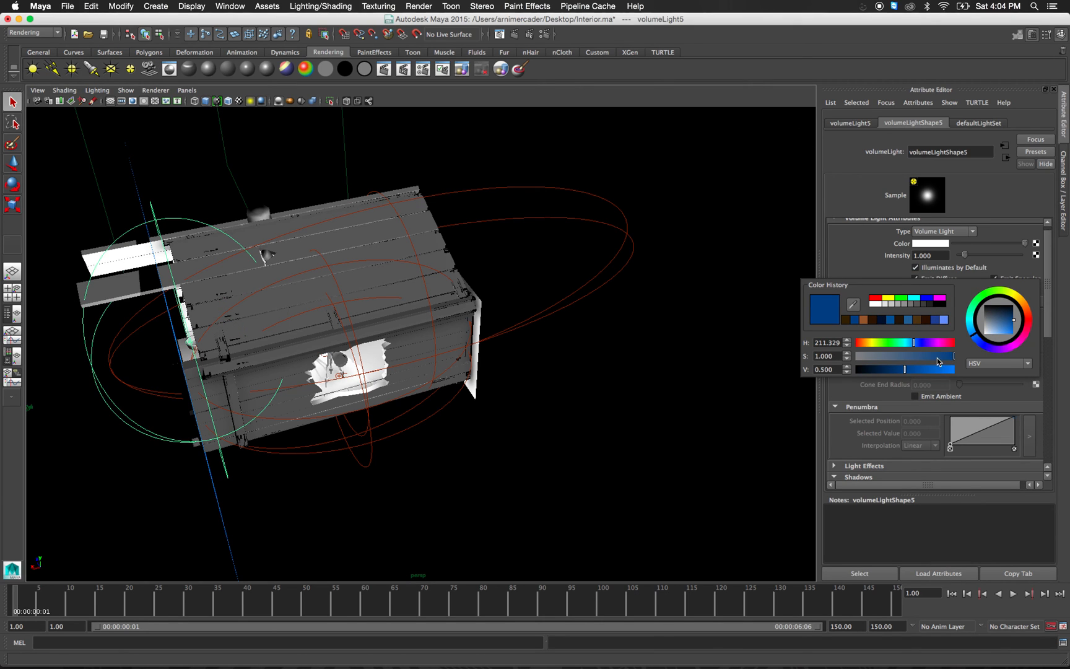
drag(917, 372, 981, 369)
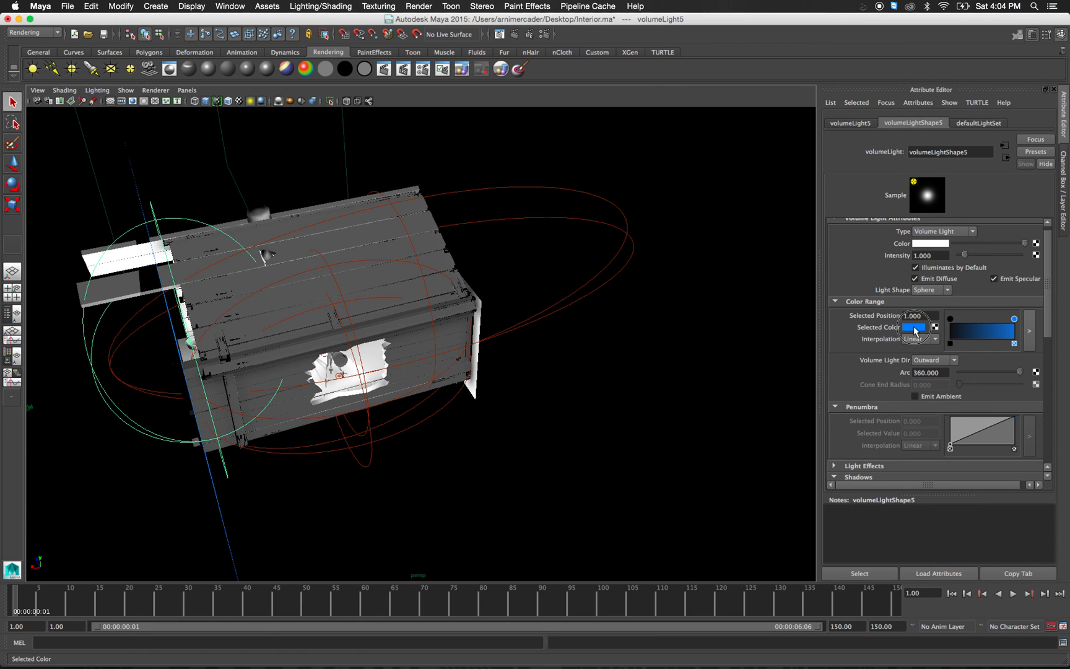
click(915, 326)
mouse_move(933, 371)
mouse_down()
mouse_move(905, 370)
mouse_move(915, 370)
mouse_up()
Test-render the room with the smaller, brighter blue volumeLight5 and close the render.
click(499, 35)
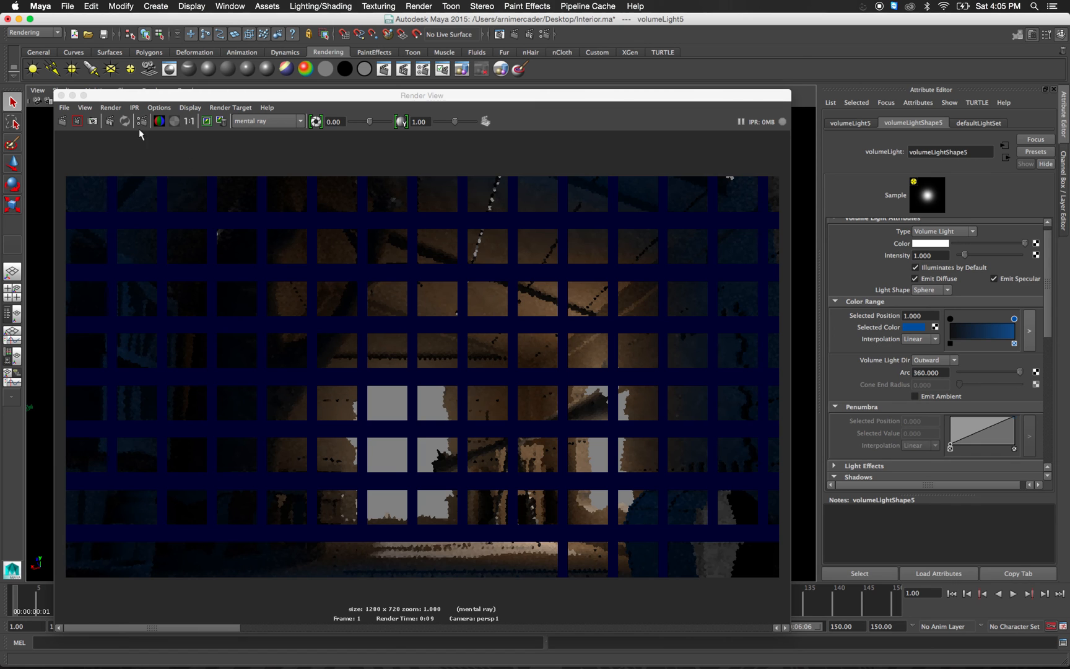
click(61, 94)
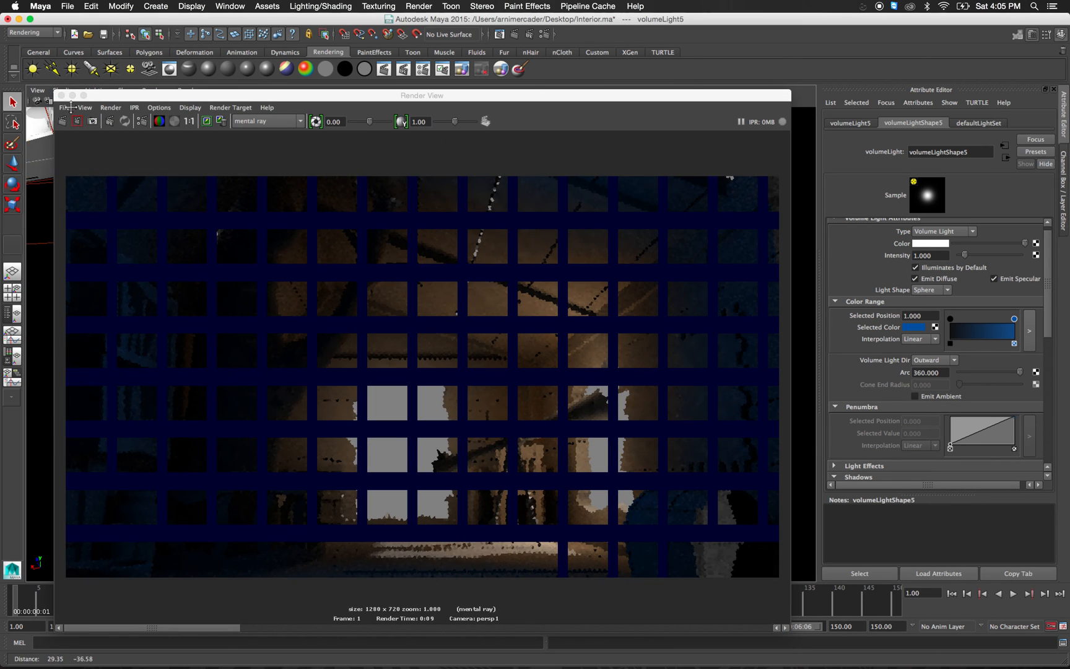
click(61, 95)
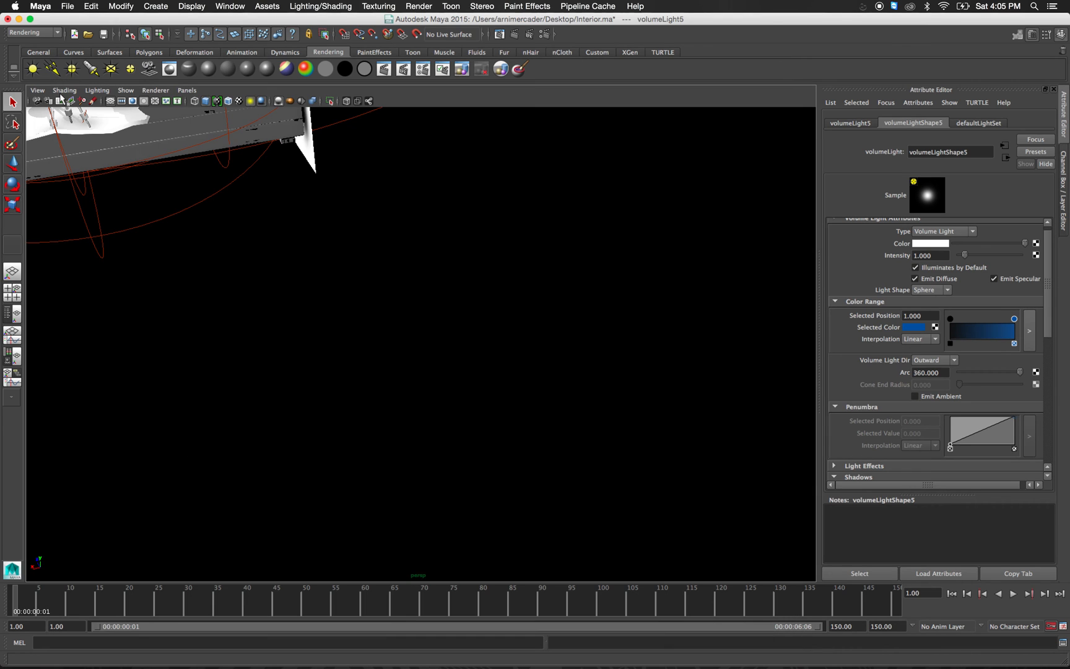
Examine the blue plane in front of the room's open side, test-render the scene and close the render.
scroll(267, 321, up, 1)
alt+middle_drag(270, 321, 322, 355)
scroll(322, 349, down, 2)
alt+middle_drag(282, 308, 340, 340)
alt+drag(340, 340, 130, 431)
click(239, 389)
mouse_move(239, 390)
alt+mouse_down()
mouse_move(277, 389)
mouse_move(222, 377)
mouse_move(246, 390)
alt+mouse_up()
key(w)
key(q)
click(469, 411)
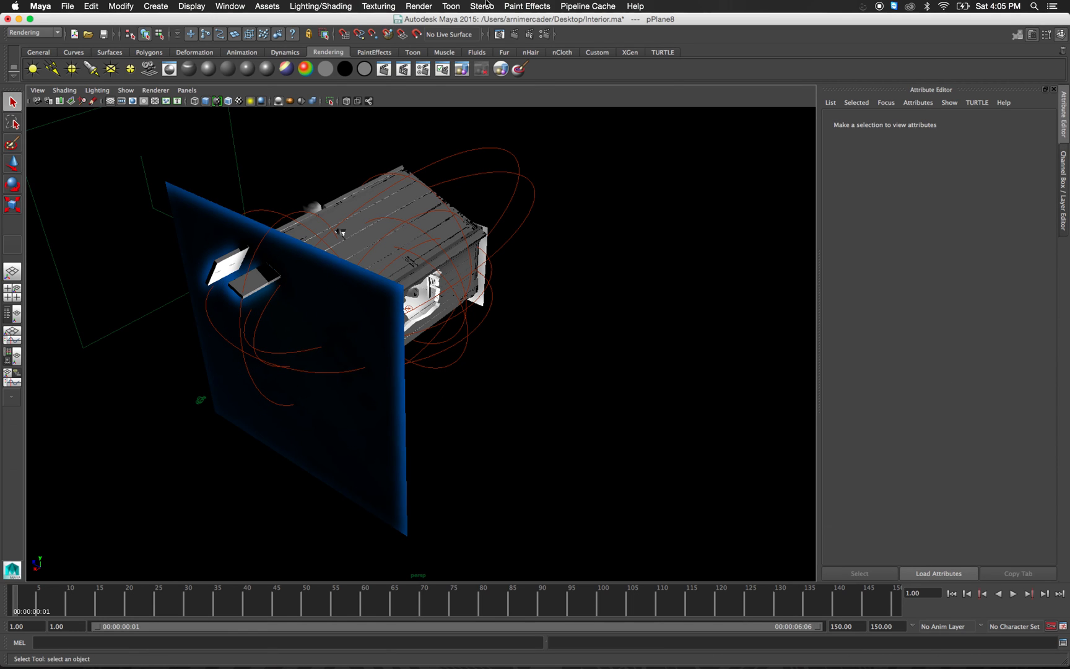
click(499, 35)
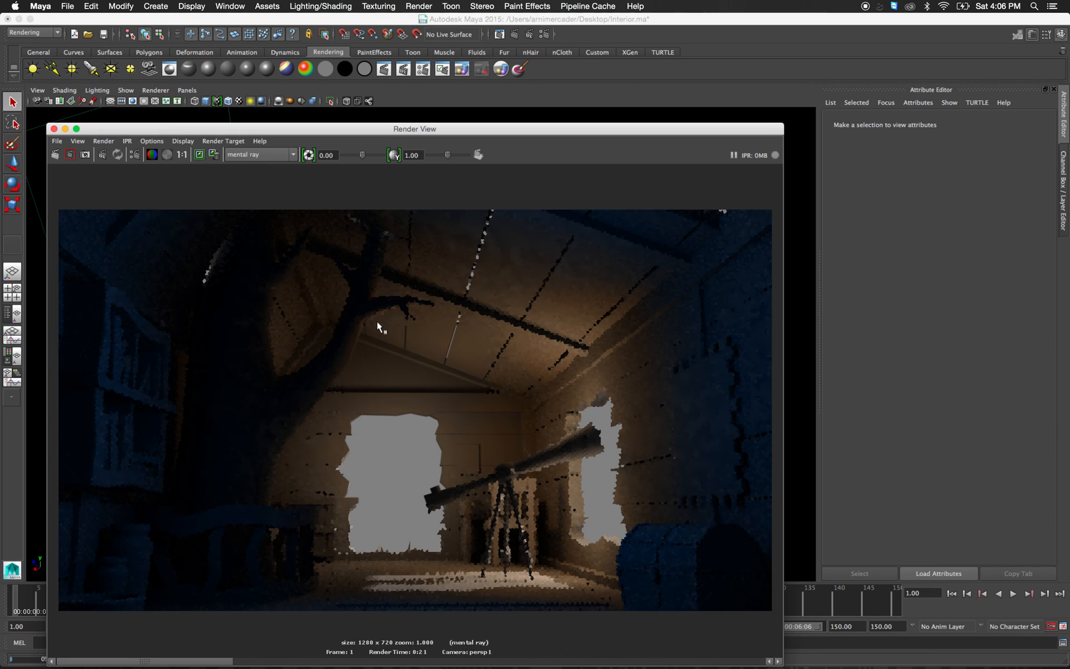
click(54, 128)
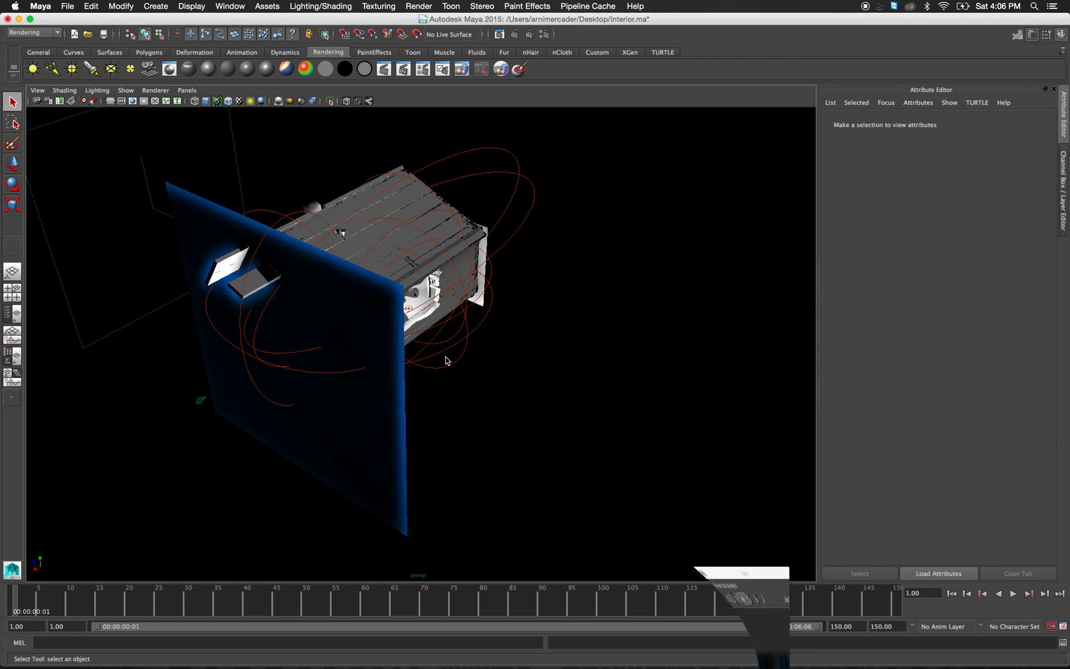
Duplicate volumeLight5, turn on X-ray shading, and move the copy from the open end into the room above the floor.
click(292, 368)
alt+drag(476, 330, 387, 350)
key(super+d)
click(346, 101)
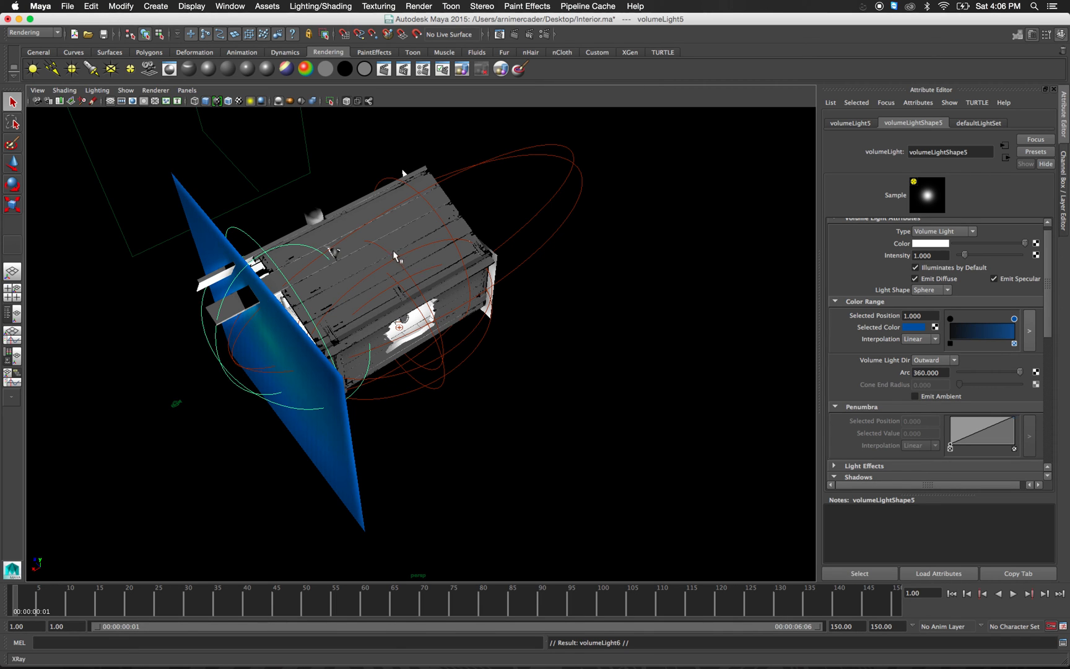
key(w)
mouse_move(287, 335)
mouse_down()
mouse_move(244, 336)
mouse_move(288, 336)
mouse_up()
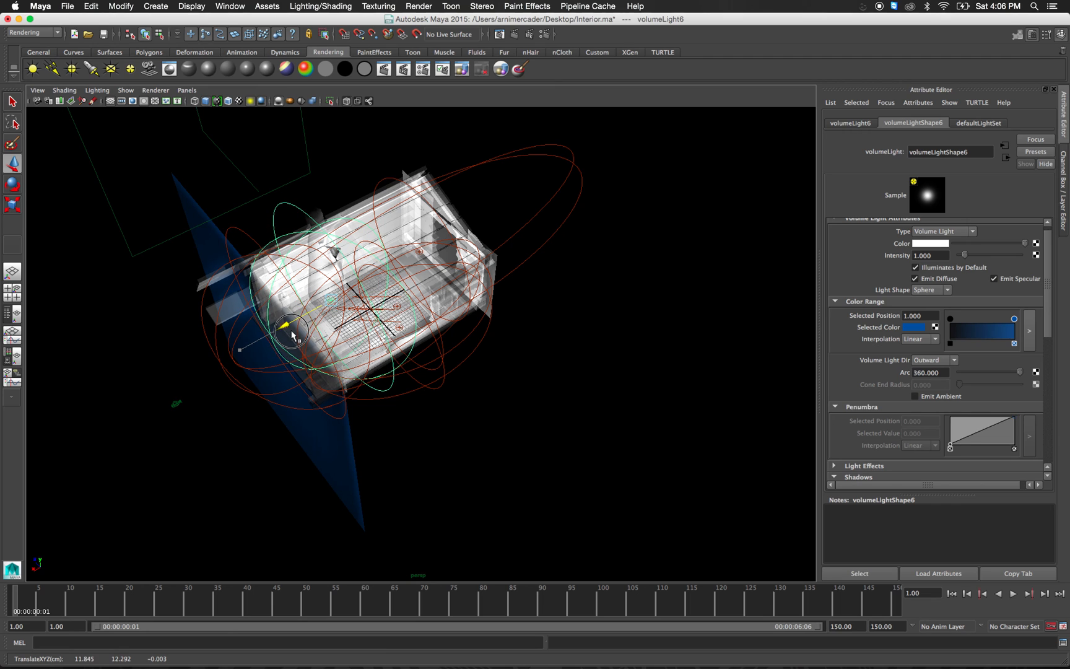
alt+drag(408, 278, 364, 283)
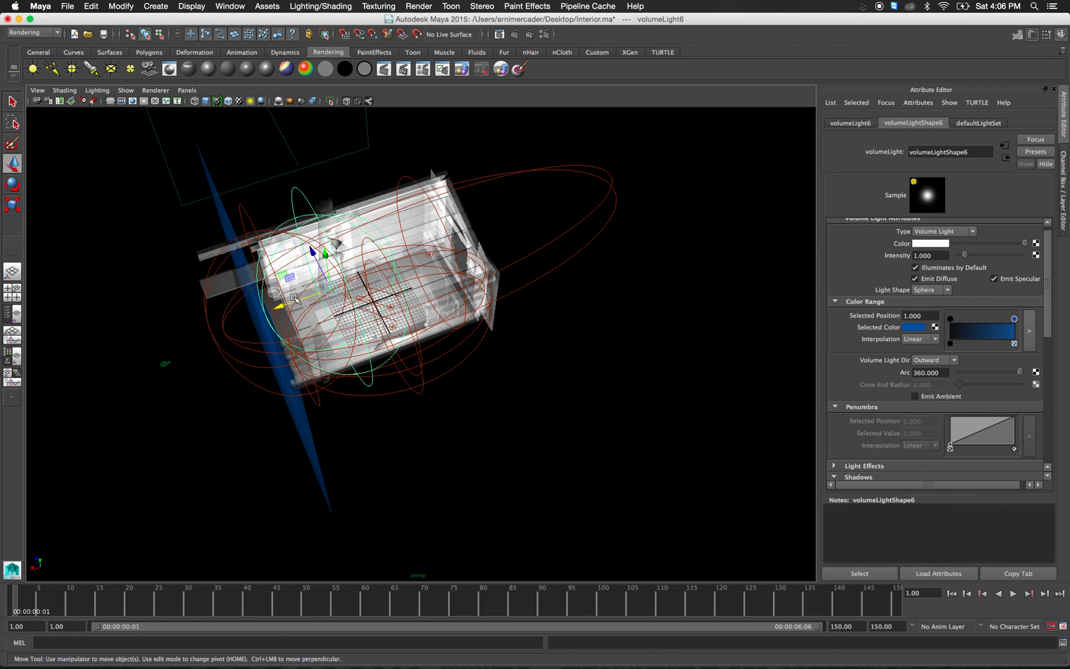
drag(284, 305, 450, 372)
scroll(340, 303, up, 4)
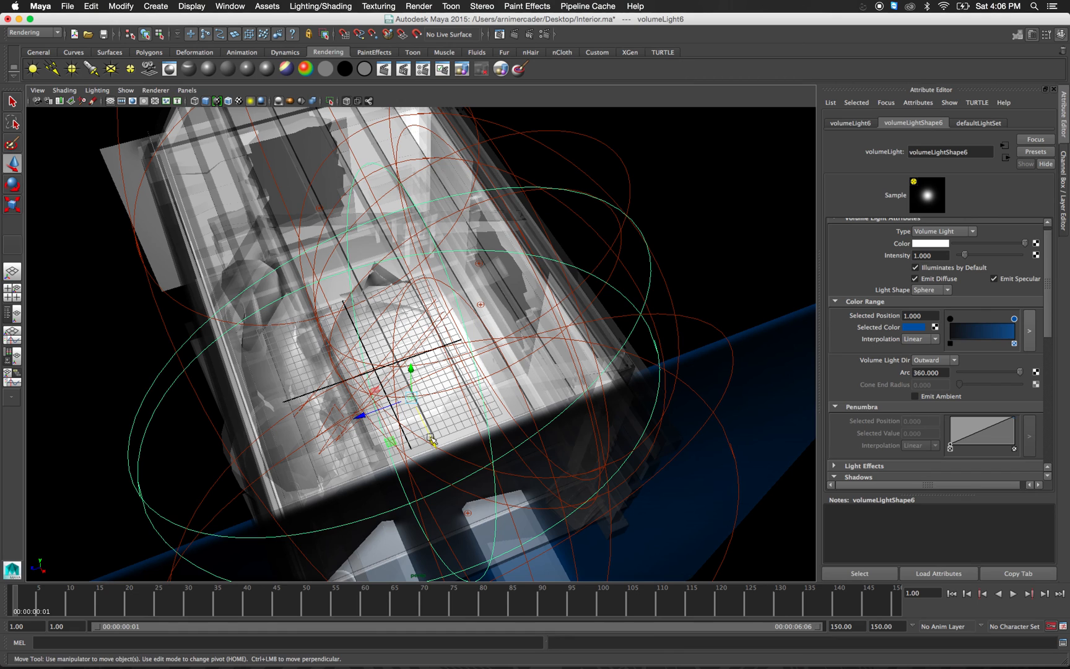
drag(430, 435, 354, 437)
Stretch volumeLight6 along the room's length and scale it down slightly overall.
key(r)
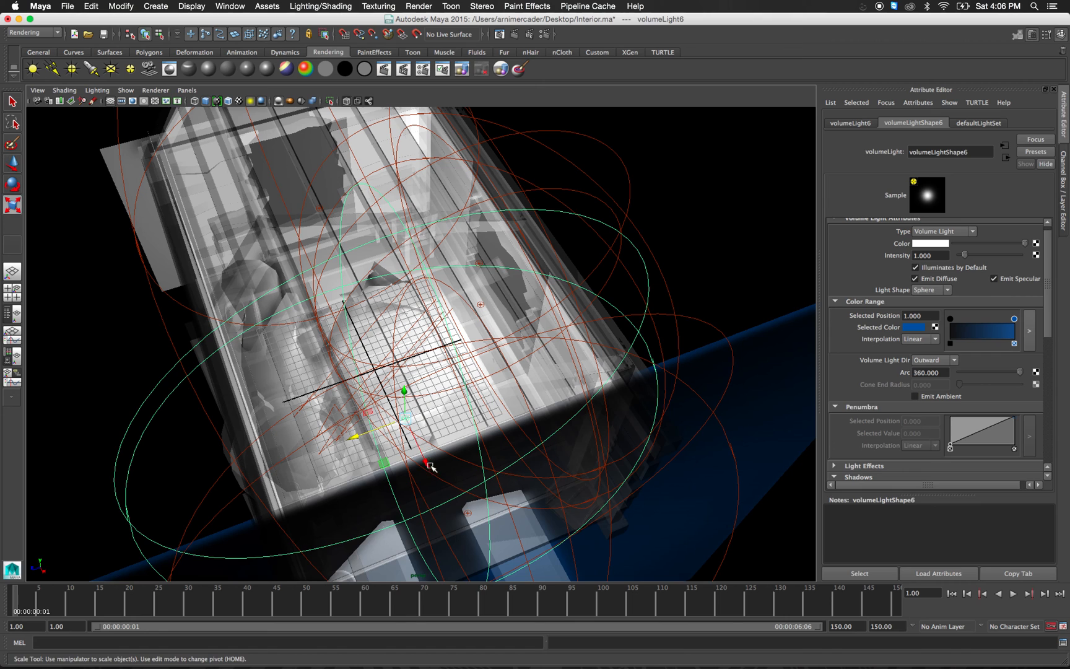
mouse_move(385, 375)
mouse_down()
mouse_move(370, 358)
mouse_move(377, 363)
mouse_up()
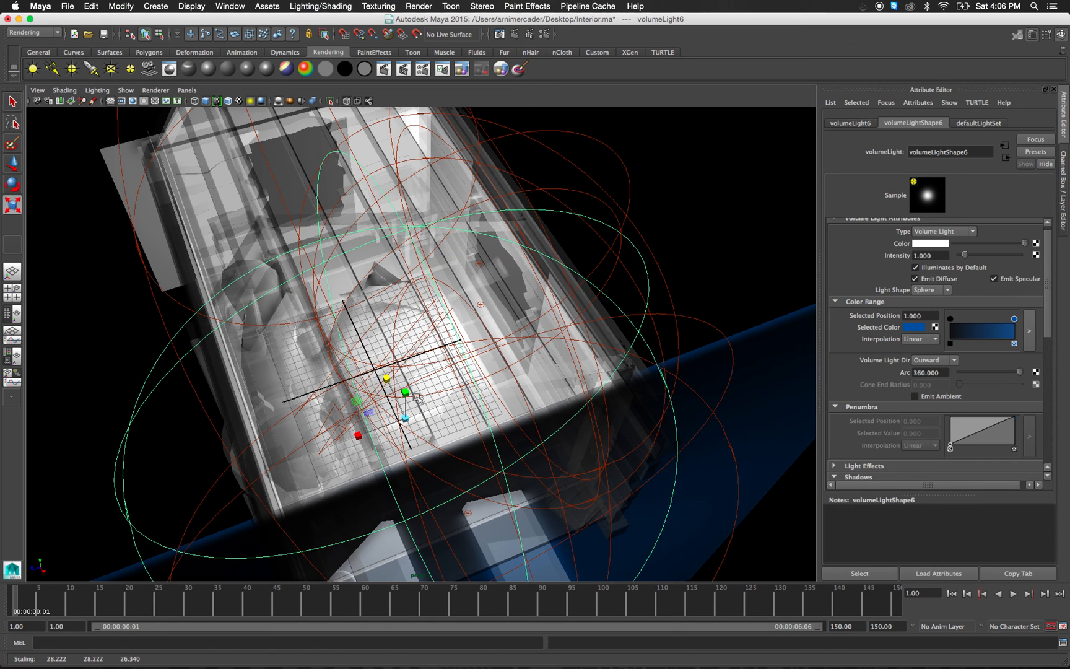
key(w)
key(q)
key(r)
drag(405, 419, 396, 418)
key(q)
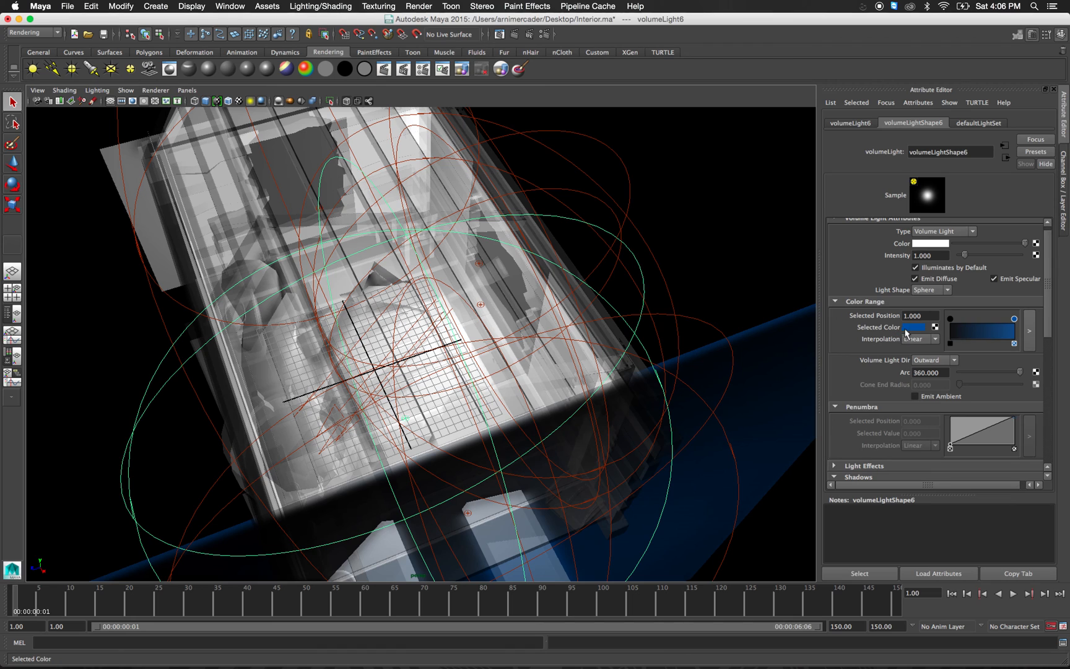
Change volumeLight6's color stop at position 1.000 from blue to a muted orange-brown and test-render the room.
click(914, 327)
drag(1025, 312, 1018, 299)
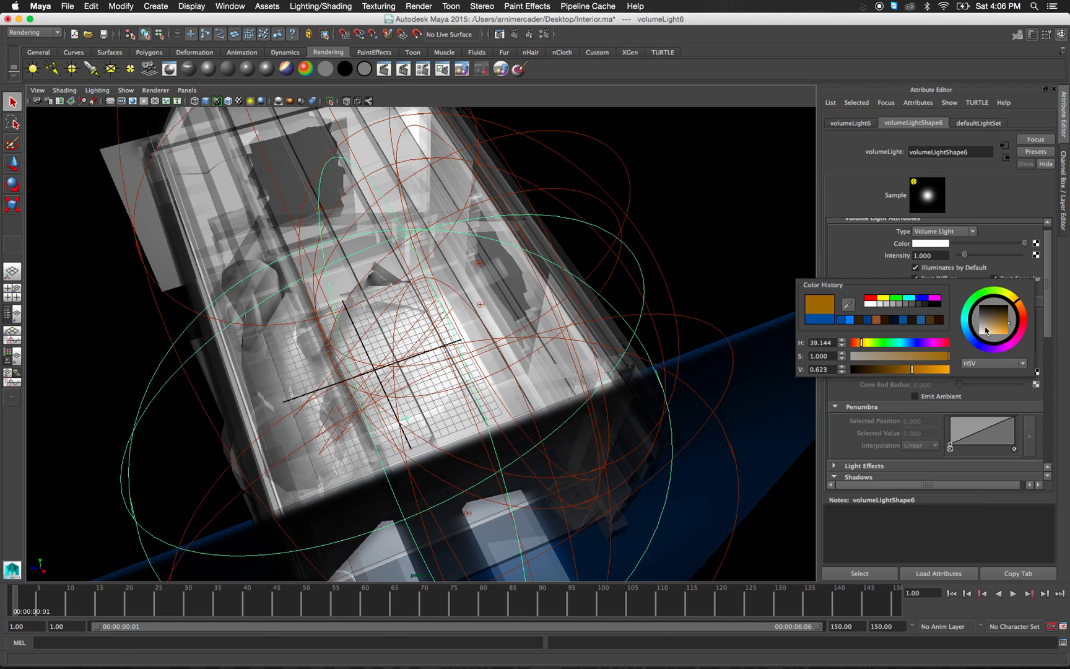
click(921, 357)
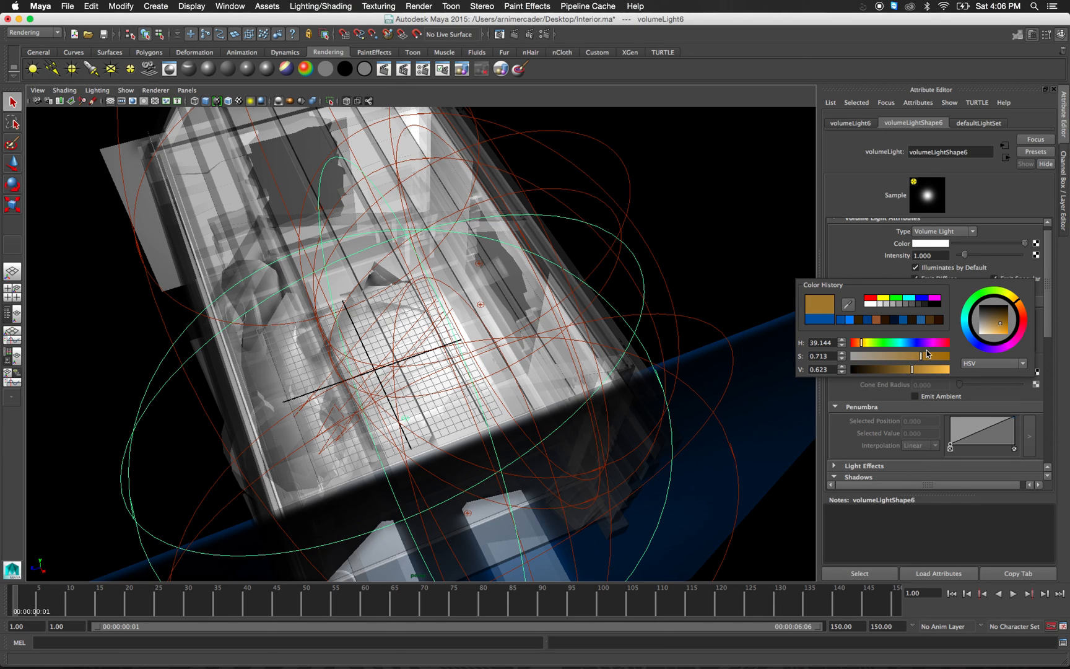
drag(1019, 308, 1016, 304)
drag(920, 357, 908, 359)
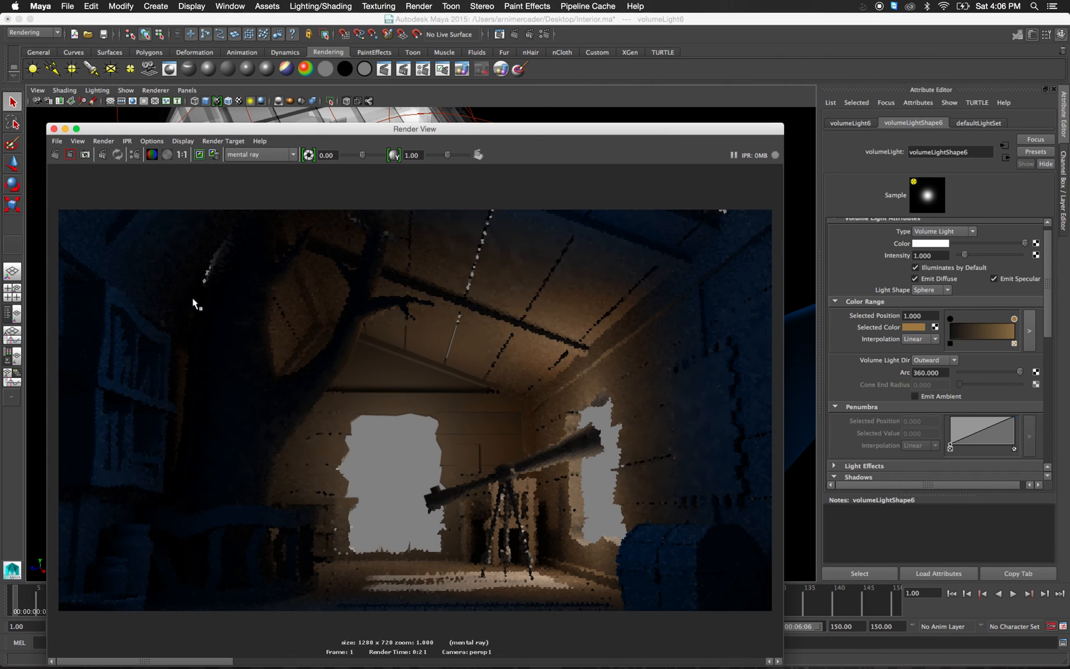
click(56, 154)
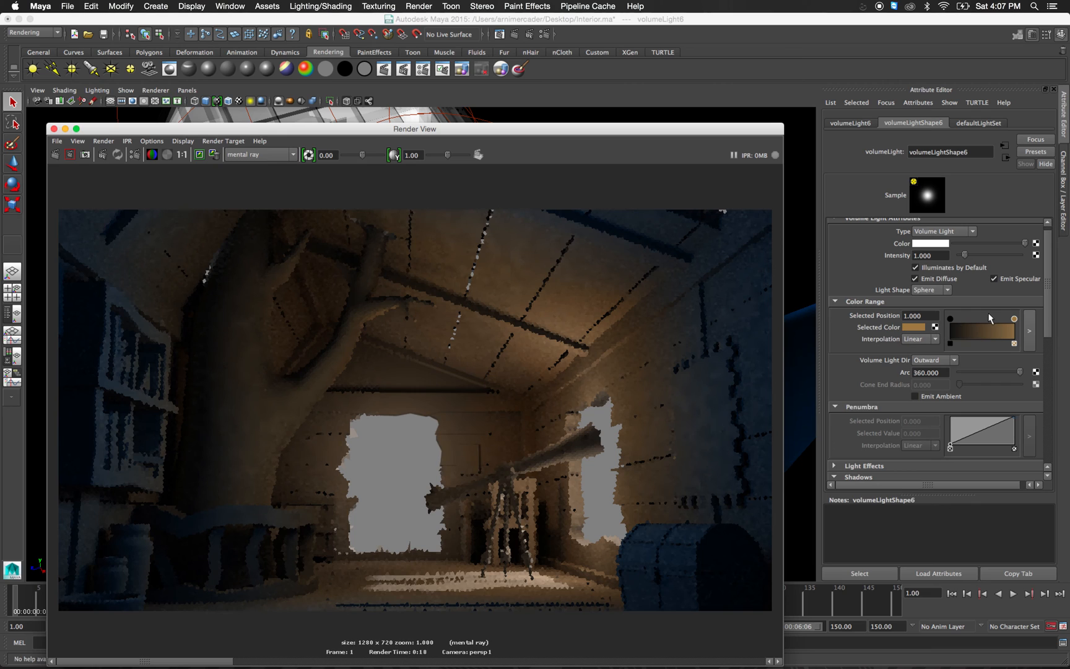
Desaturate volumeLight6's color stop at position 1.000 to a paler tan, test-render the room and close the render.
click(1015, 325)
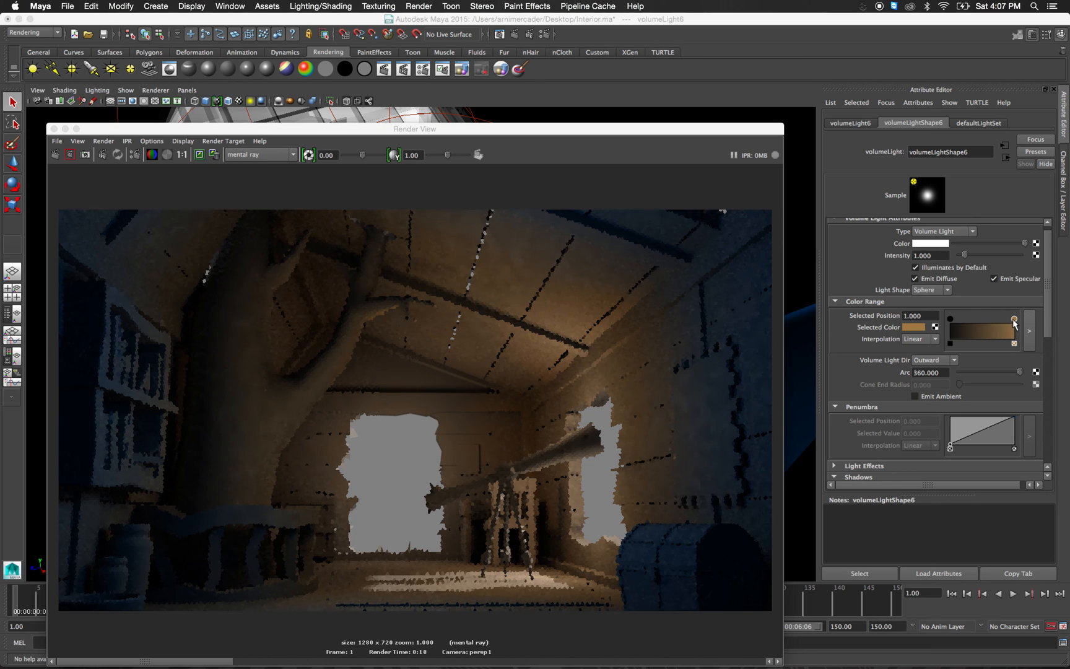
click(912, 327)
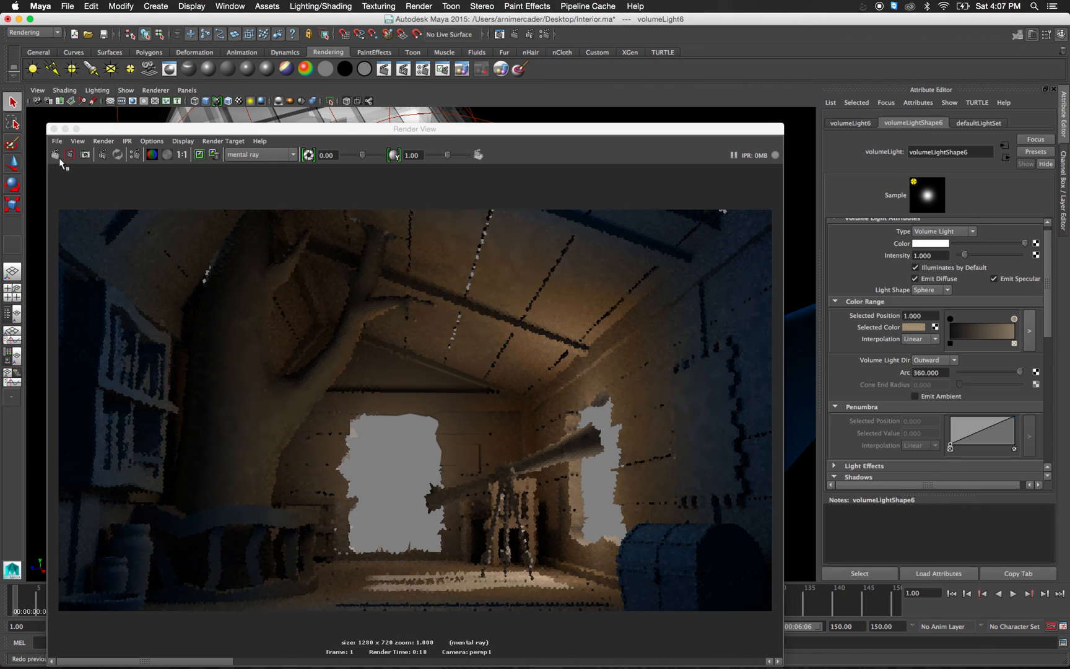
click(134, 193)
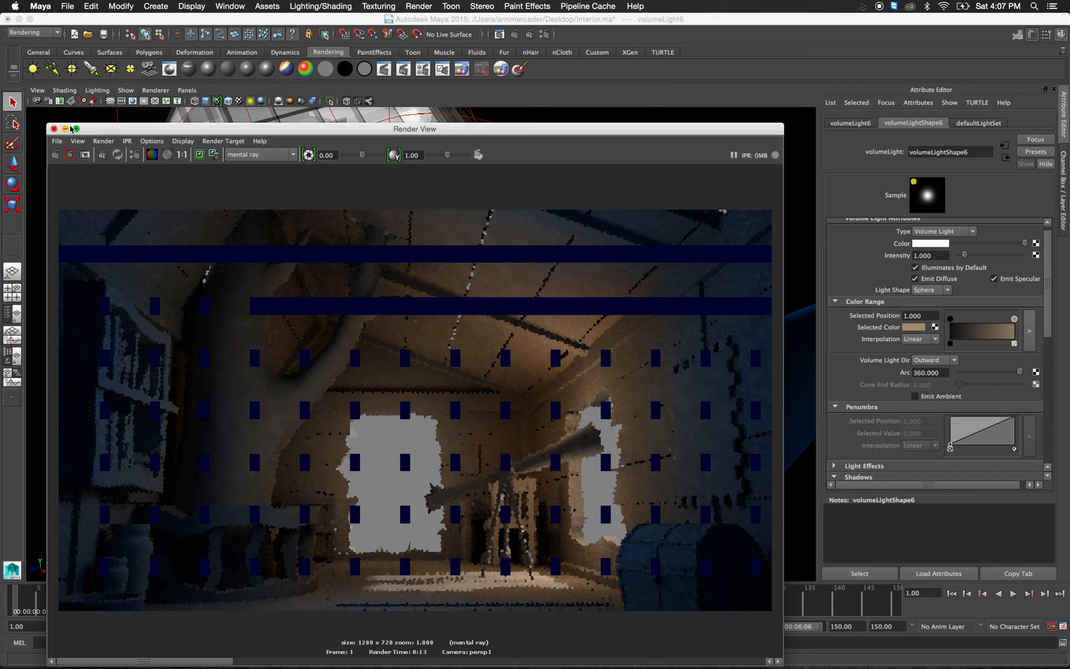
click(54, 128)
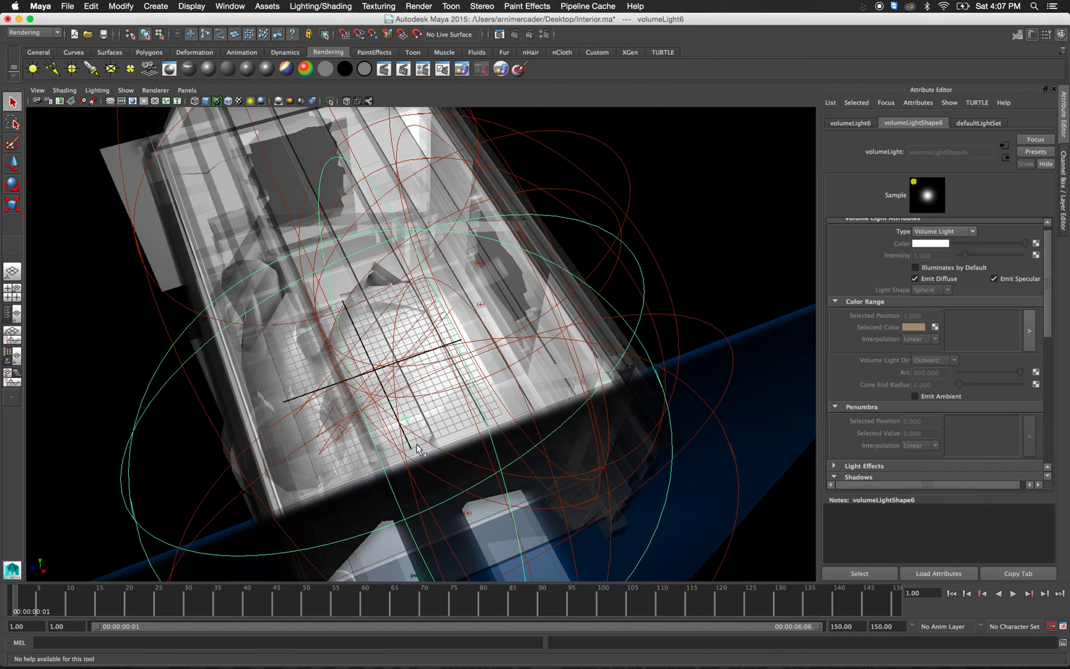
Select volumeLight5 at the open end and enlarge it slightly along the room's length.
click(668, 354)
click(687, 336)
alt+drag(575, 382, 472, 374)
key(r)
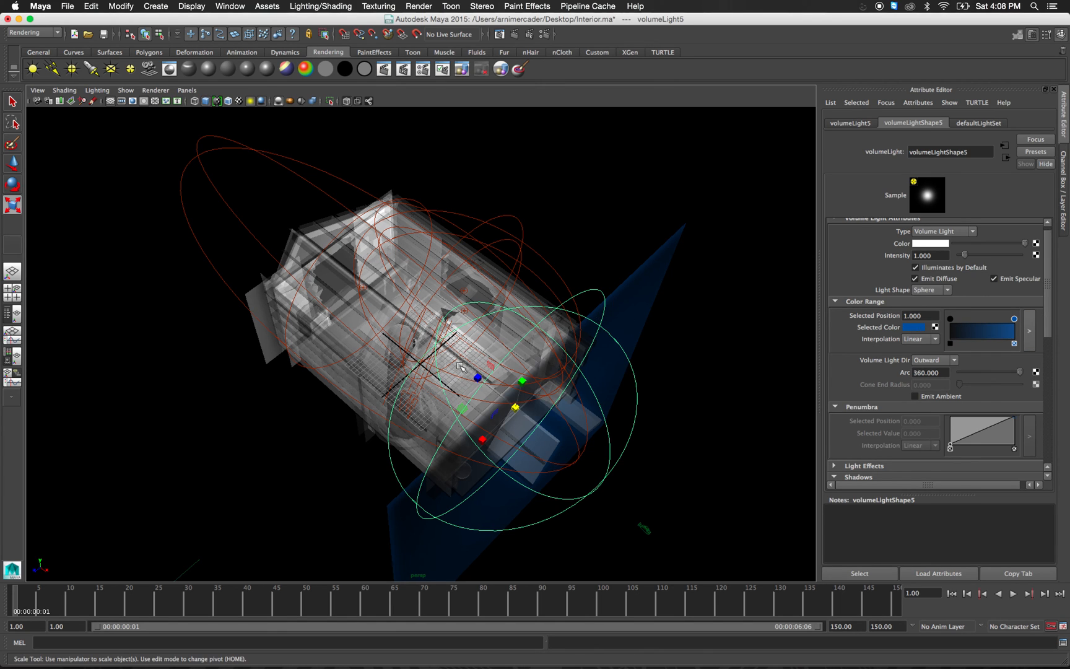
drag(476, 377, 468, 373)
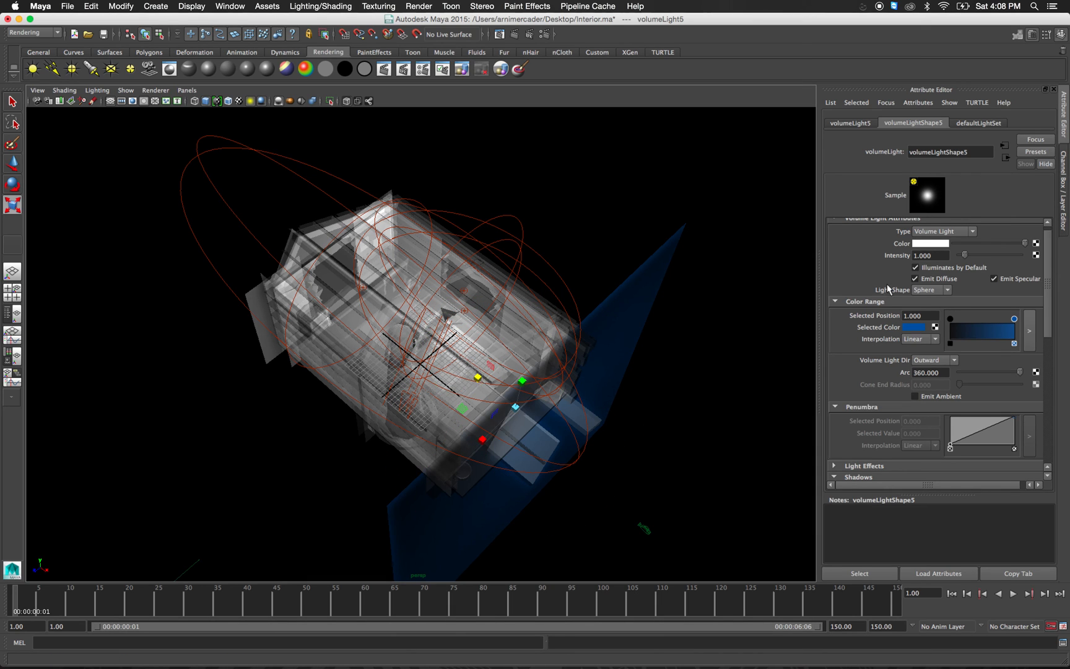
key(q)
Add a stop at position 0.070 to volumeLight5's color range and color it a dark, muted brown.
click(956, 334)
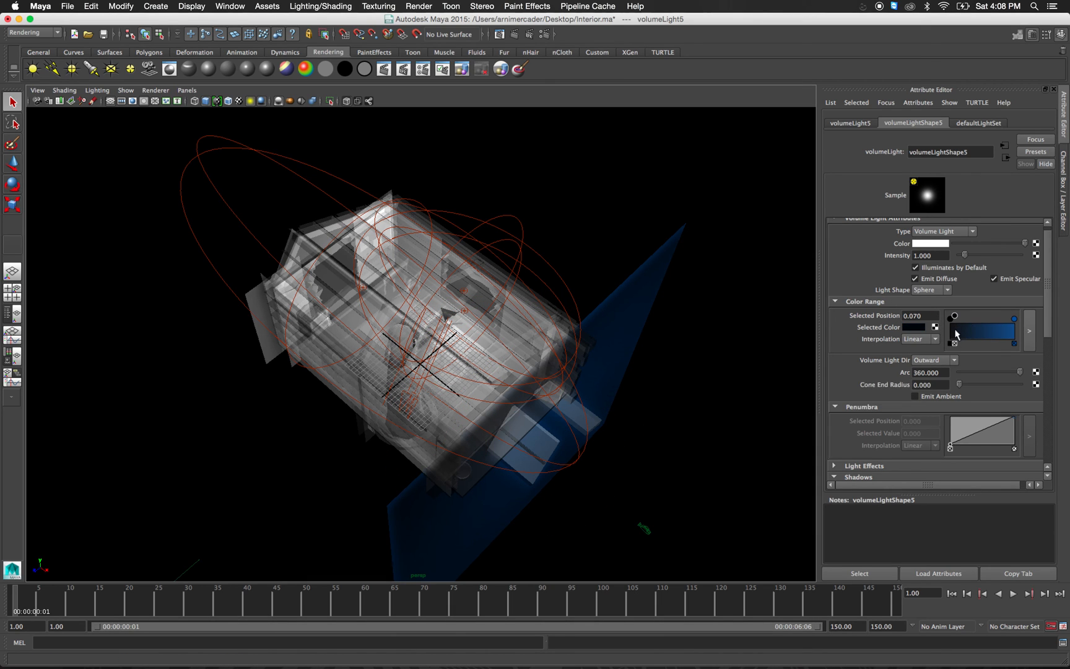
click(908, 327)
drag(873, 370, 882, 372)
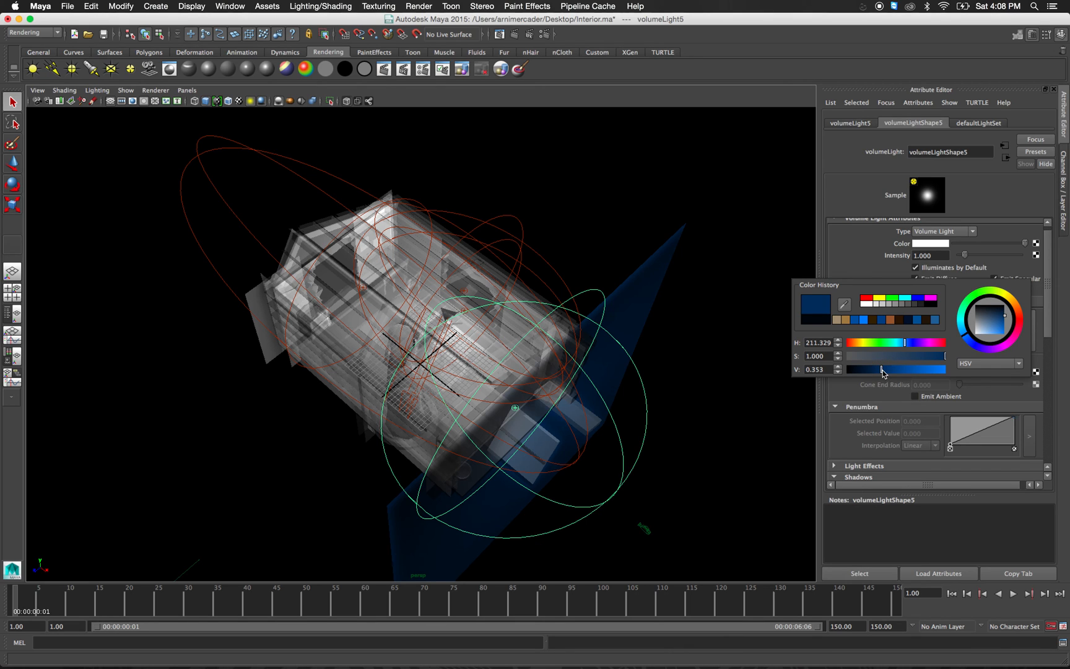
click(913, 356)
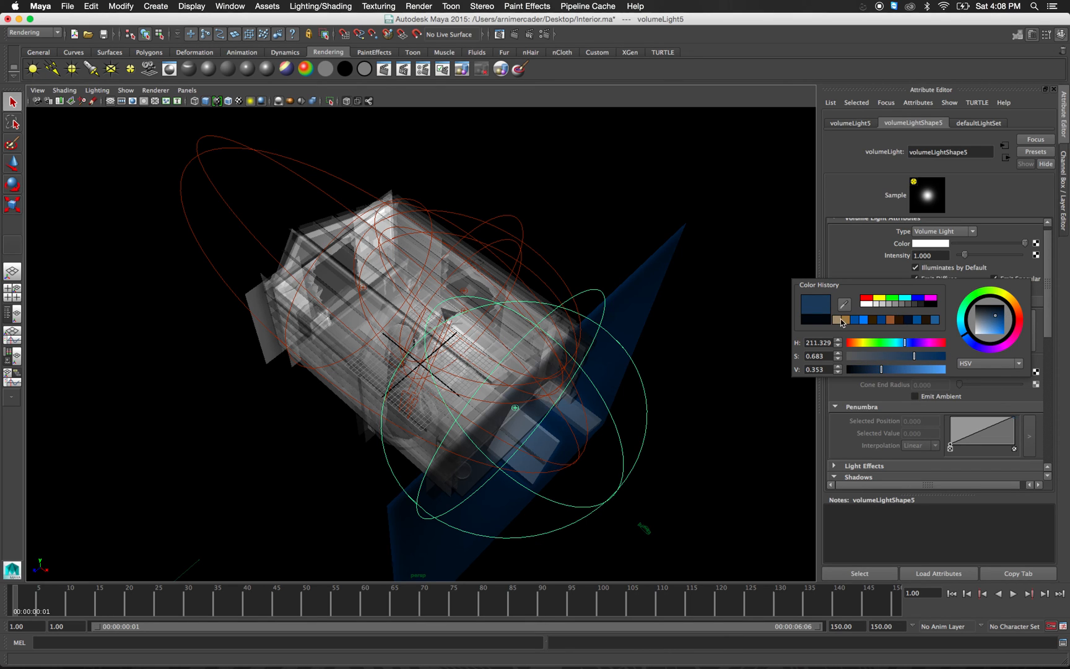
click(840, 322)
click(885, 369)
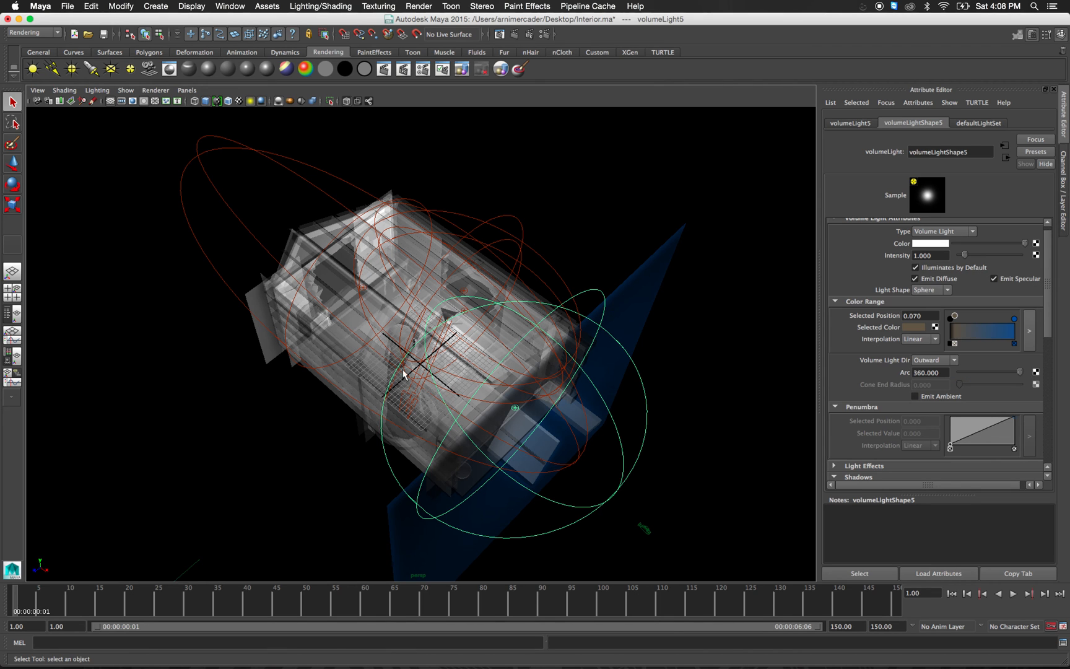
Test-render the room with volumeLight5's brown stop in an enlarged Render View.
click(520, 314)
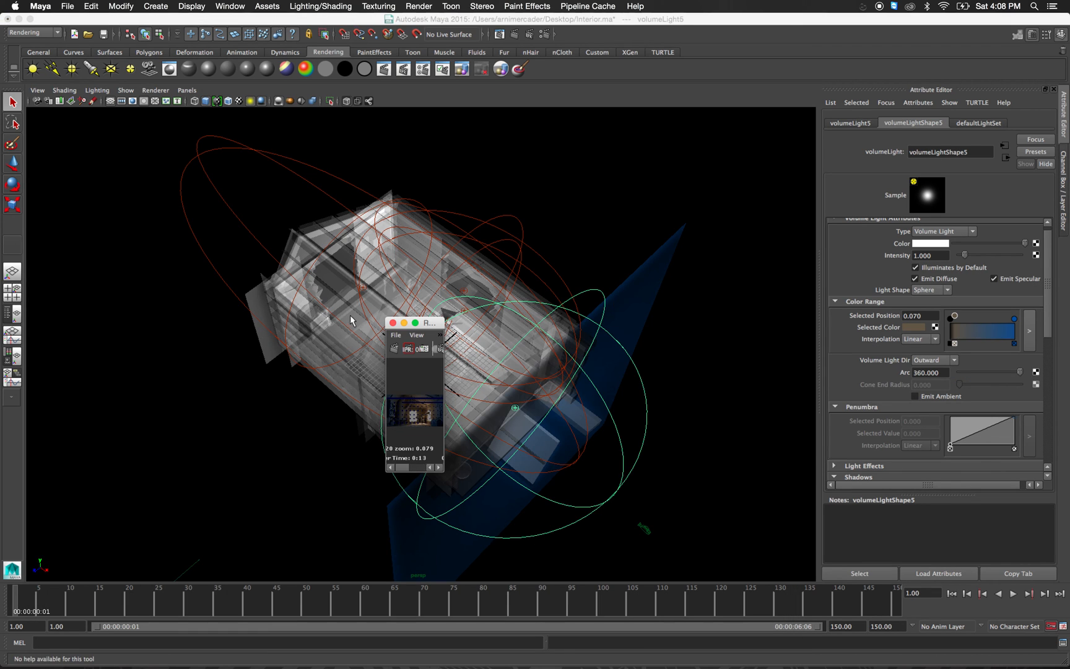
drag(443, 318, 928, 86)
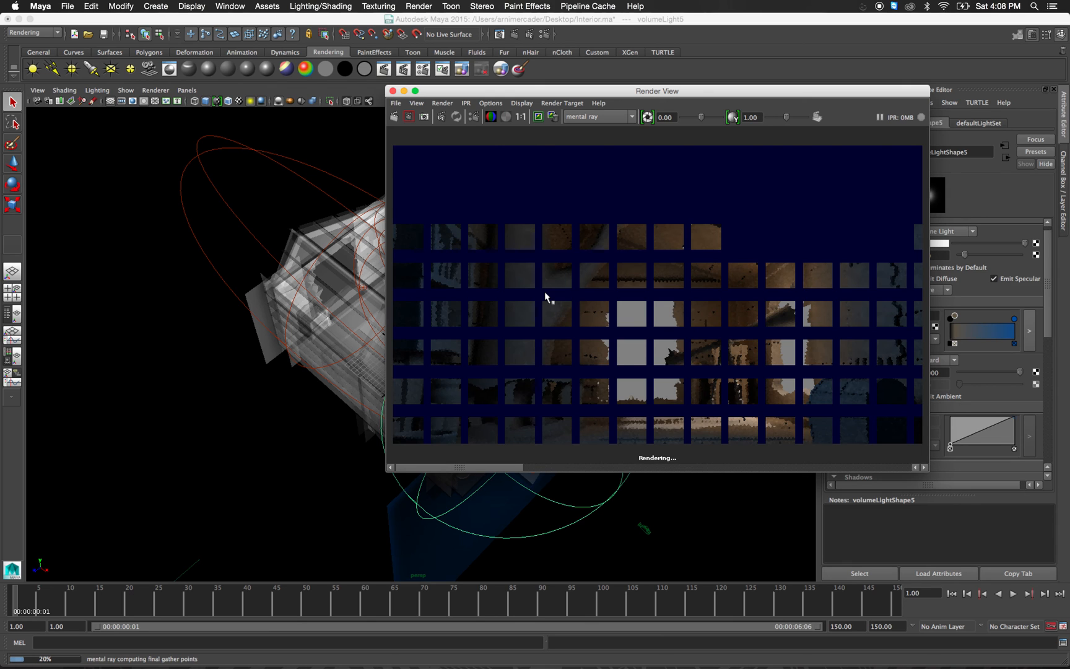
drag(436, 92, 202, 124)
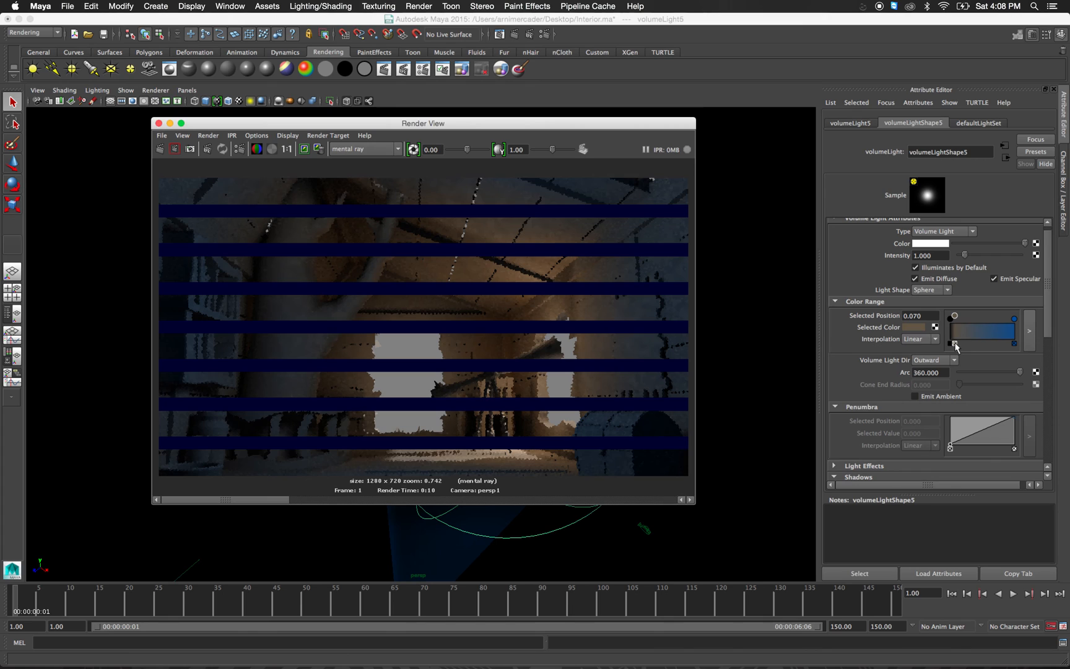
Remove the brown stop at position 0.070 from volumeLight5's color range, test-render the room and put the render away.
drag(955, 345, 947, 345)
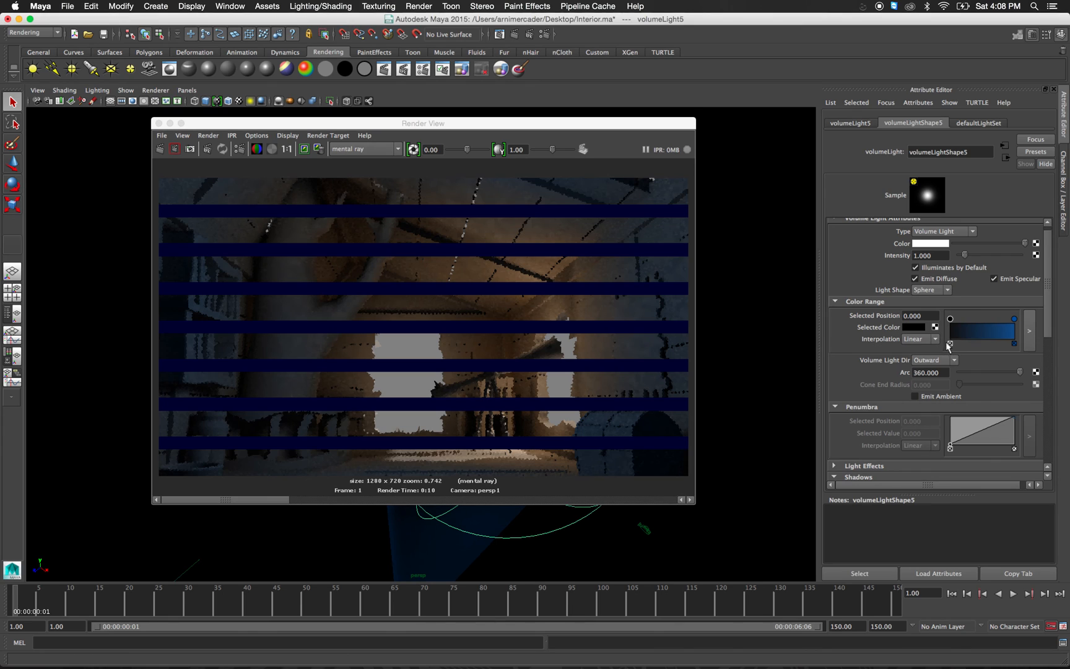
click(160, 150)
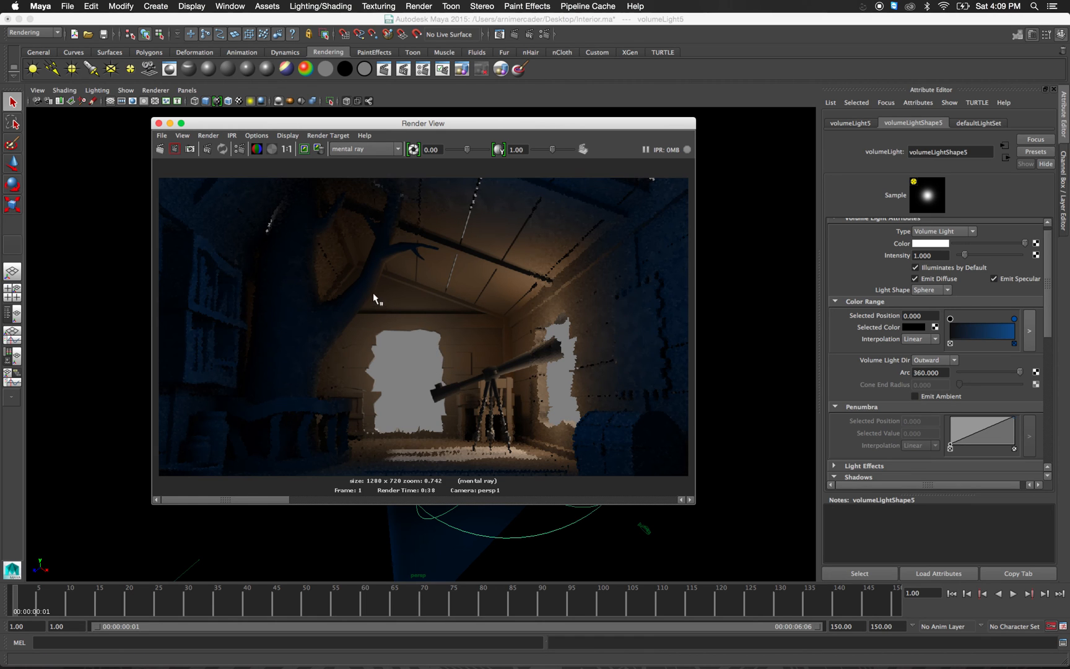
click(169, 124)
click(170, 124)
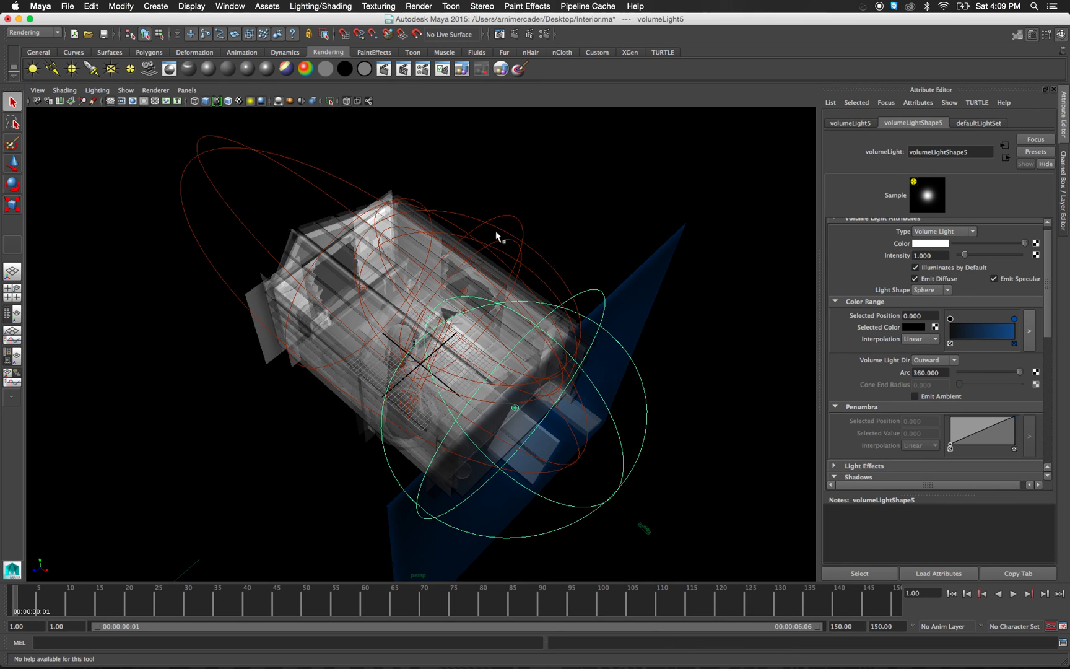
Enlarge volumeLight3 and volumeLight4 together across the room's width and slightly along its length, and test-render the room.
click(508, 232)
key(f)
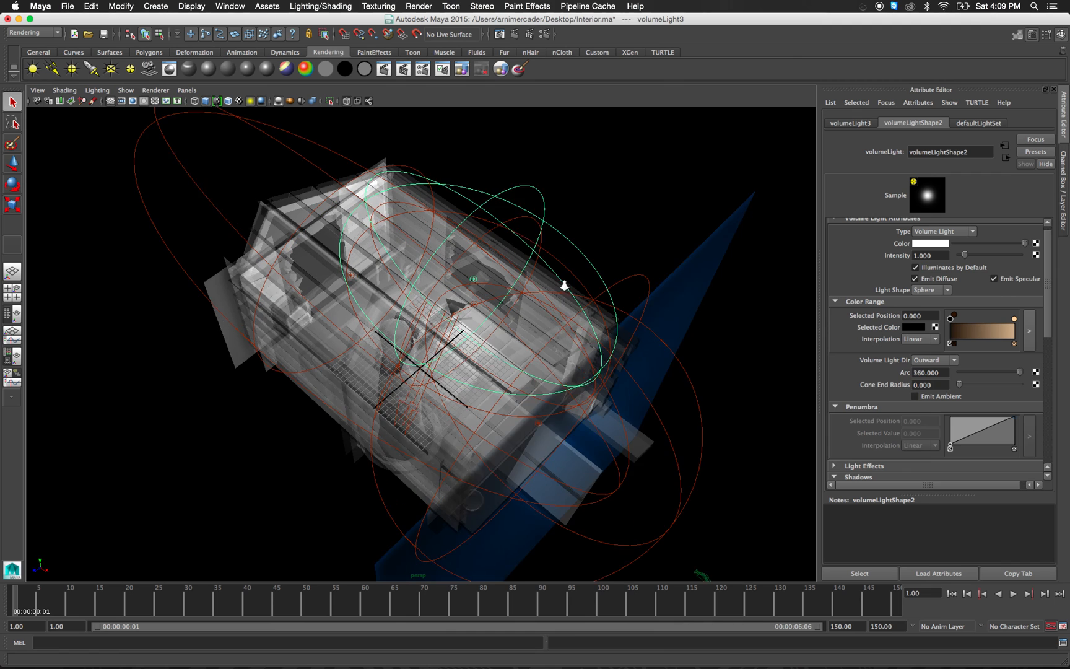
alt+drag(490, 282, 555, 350)
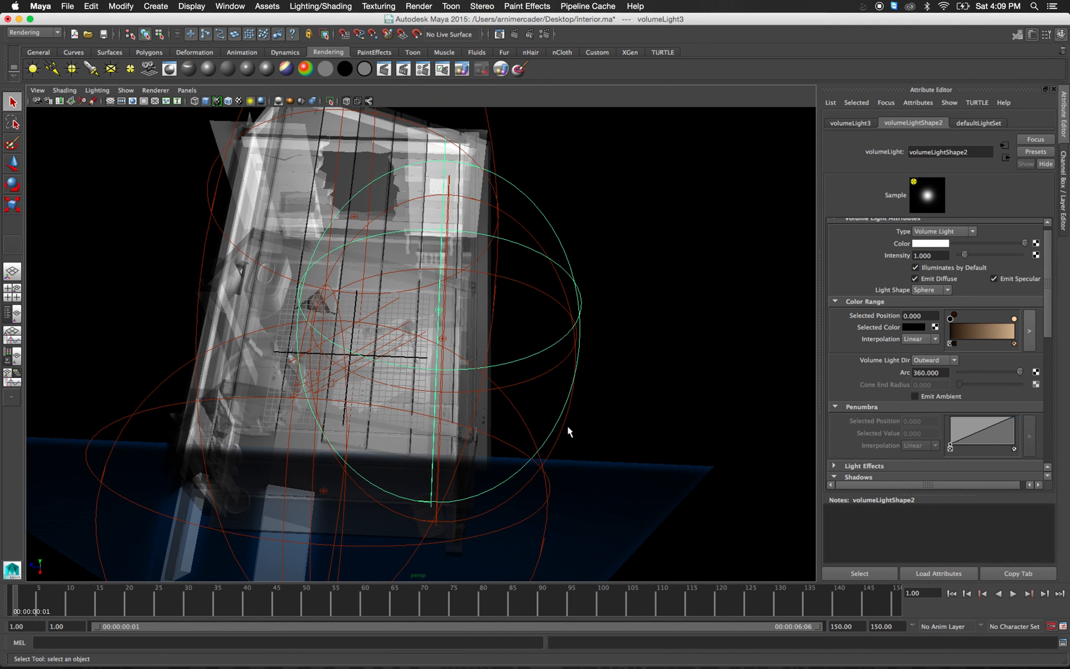
key(ctrl+d)
key(r)
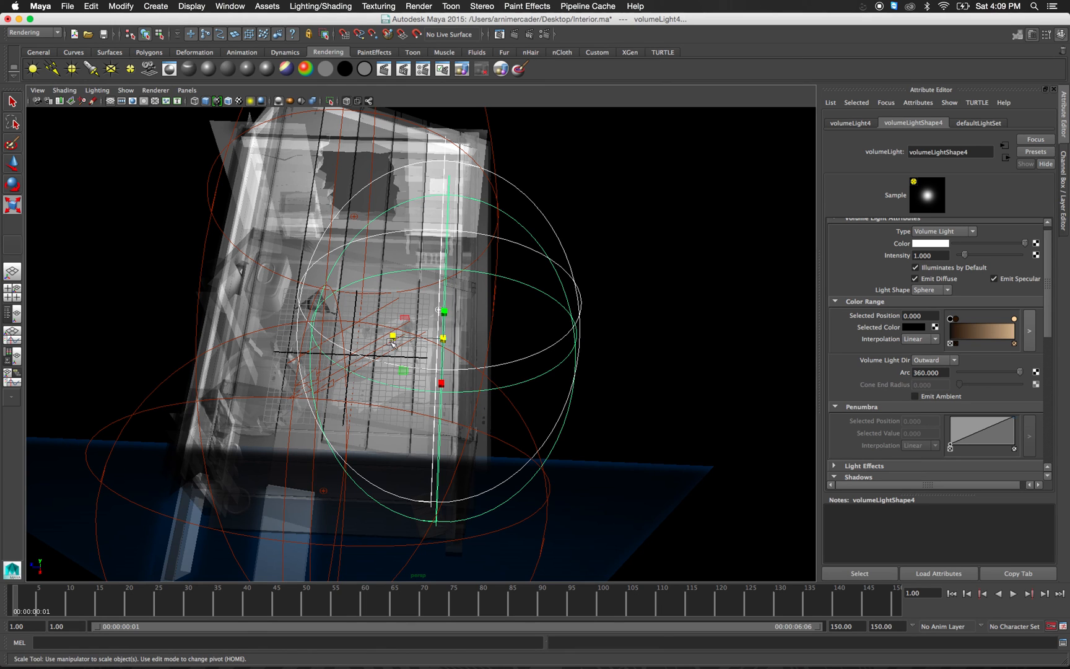
drag(394, 337, 346, 335)
drag(441, 383, 440, 394)
key(q)
click(481, 68)
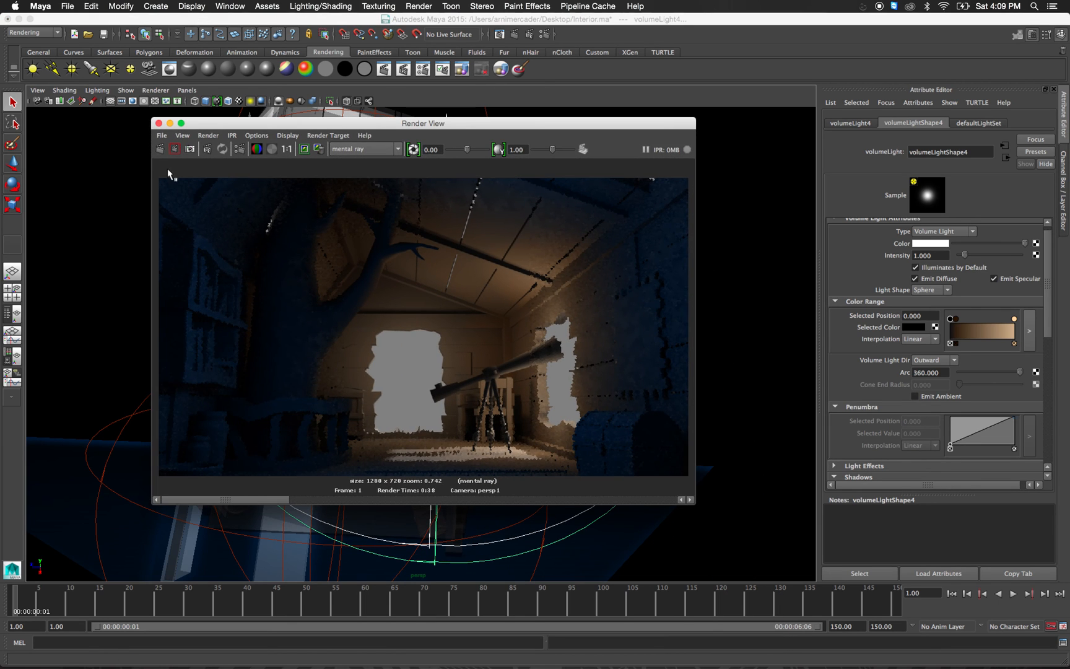
click(160, 151)
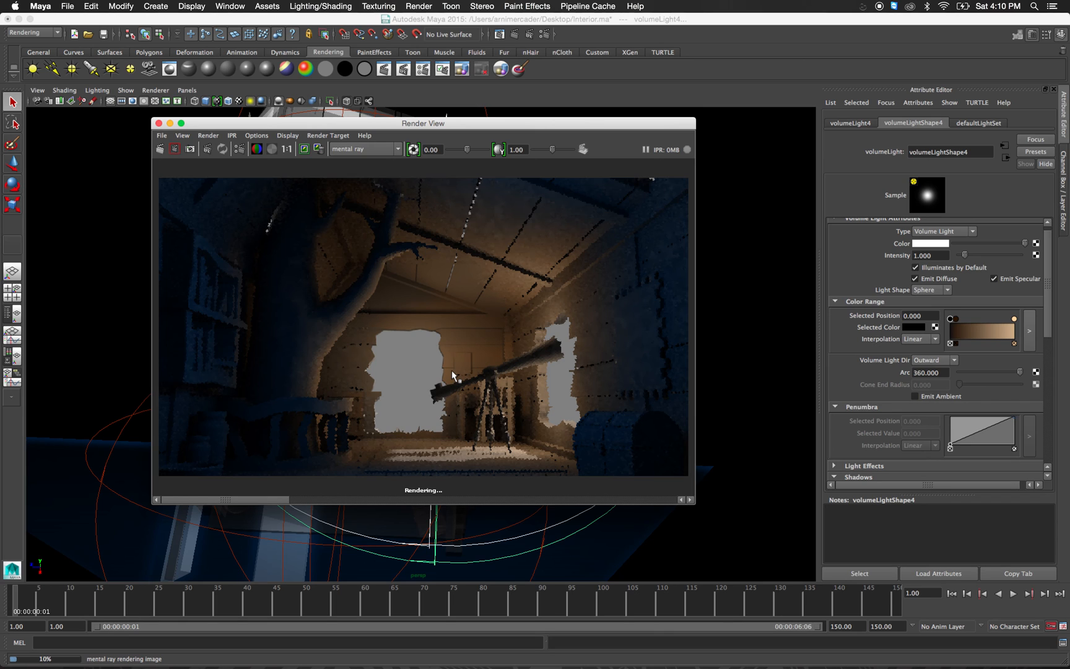
Try a muted tan (H 35.538, S 0.299, V 0.623) on the stop at position 0.000 of volumeLight5's color range.
click(170, 124)
click(131, 414)
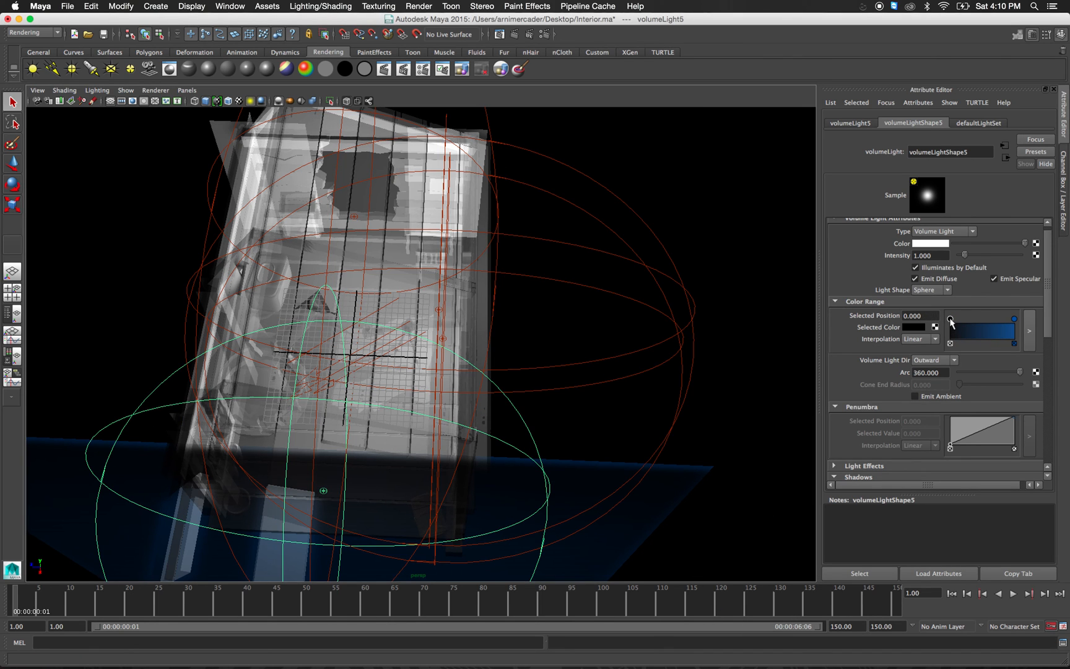
click(920, 328)
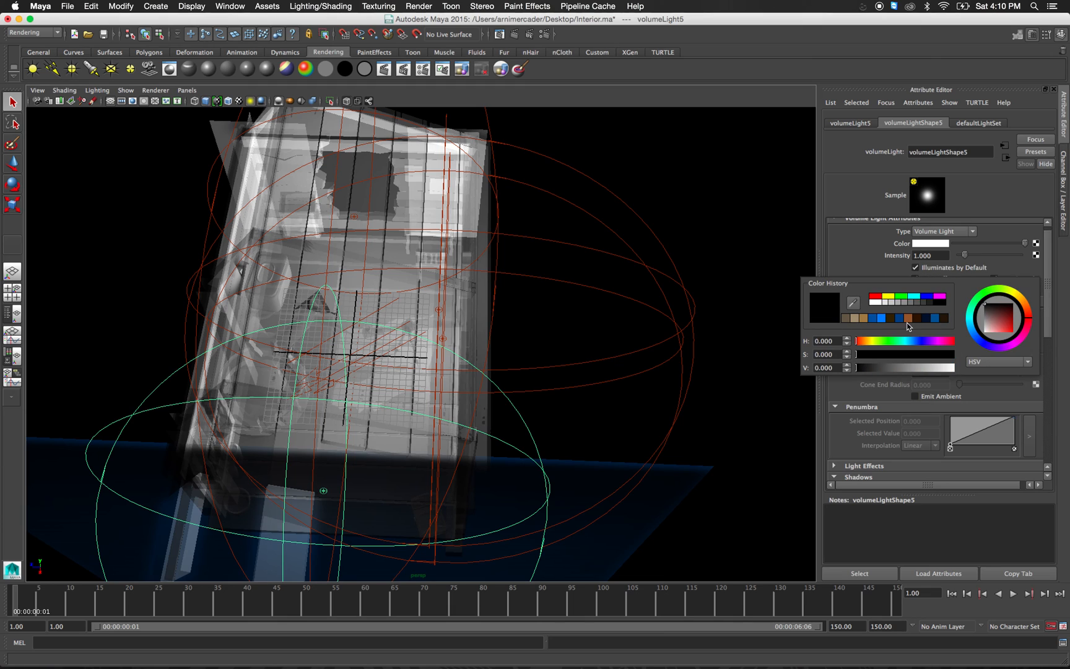
click(894, 354)
click(877, 367)
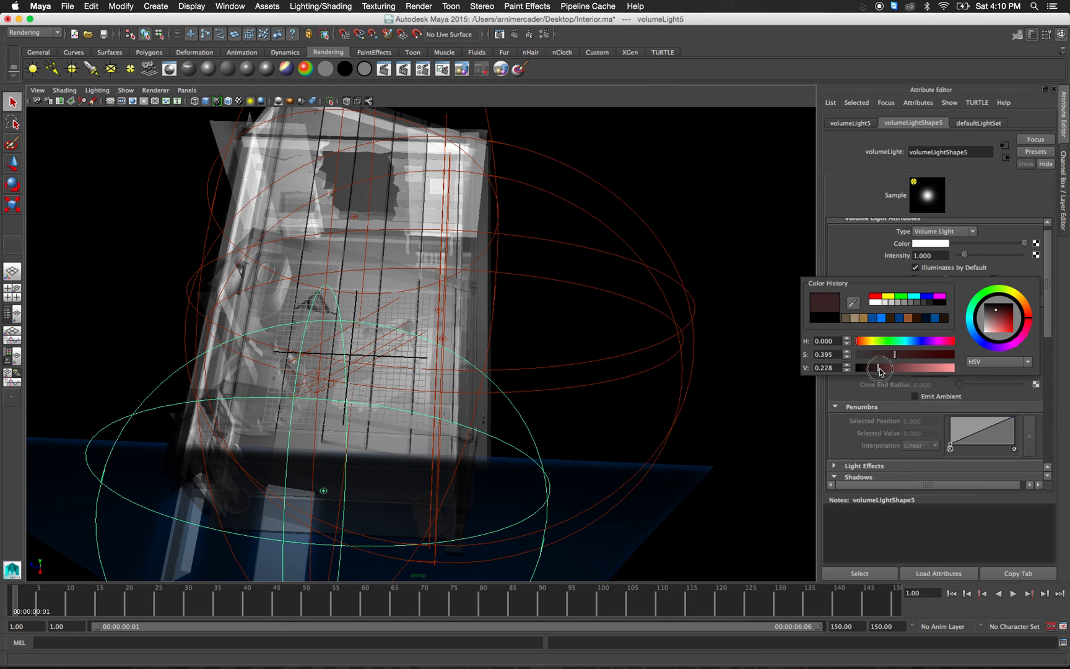
click(853, 319)
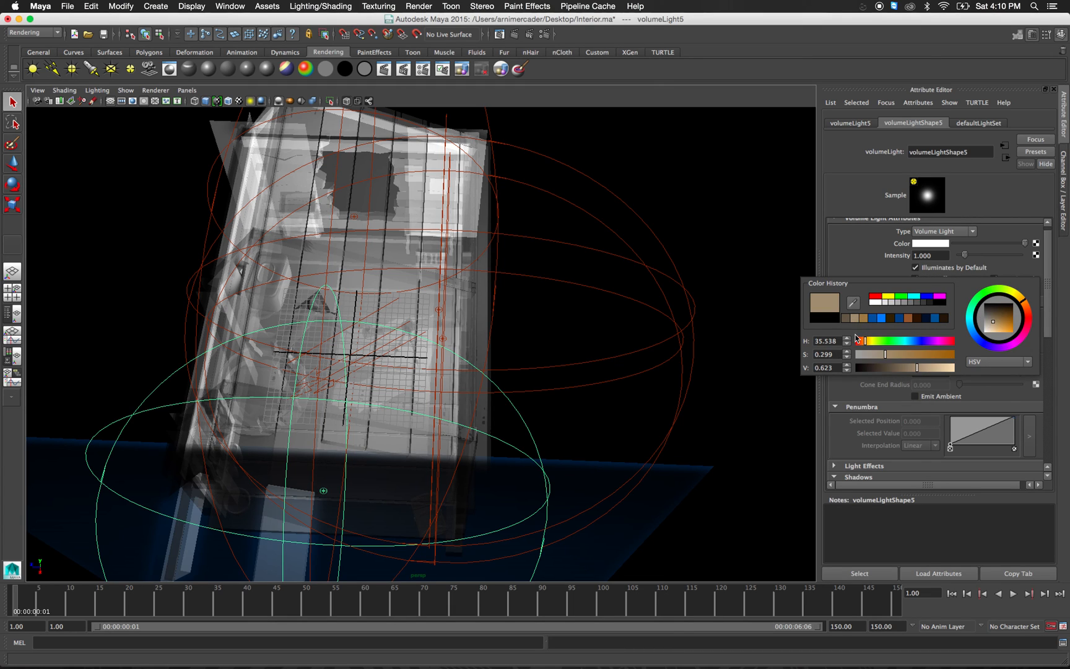
Test-render the room with volumeLight5's tan stop, abort the render and put the Render View away.
click(499, 34)
click(161, 149)
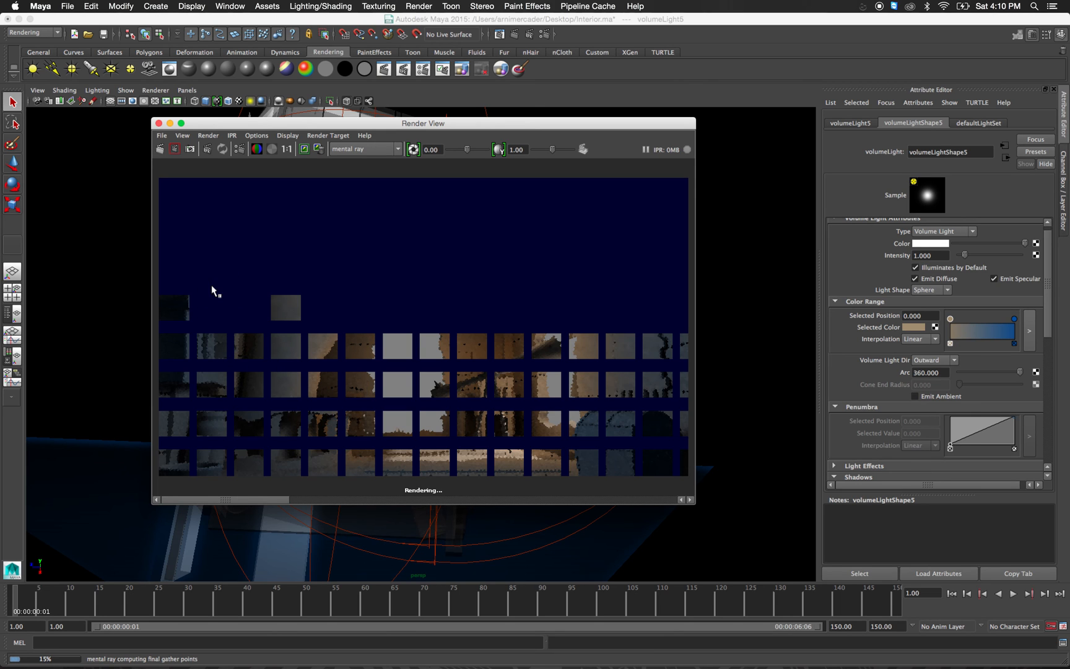
key(Escape)
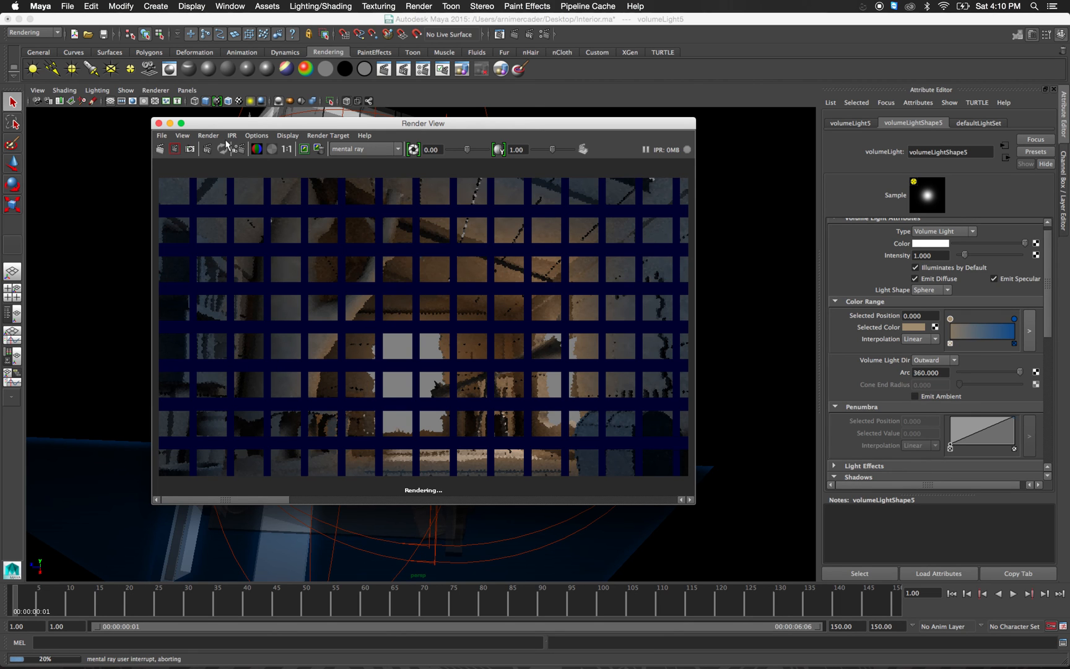
click(170, 123)
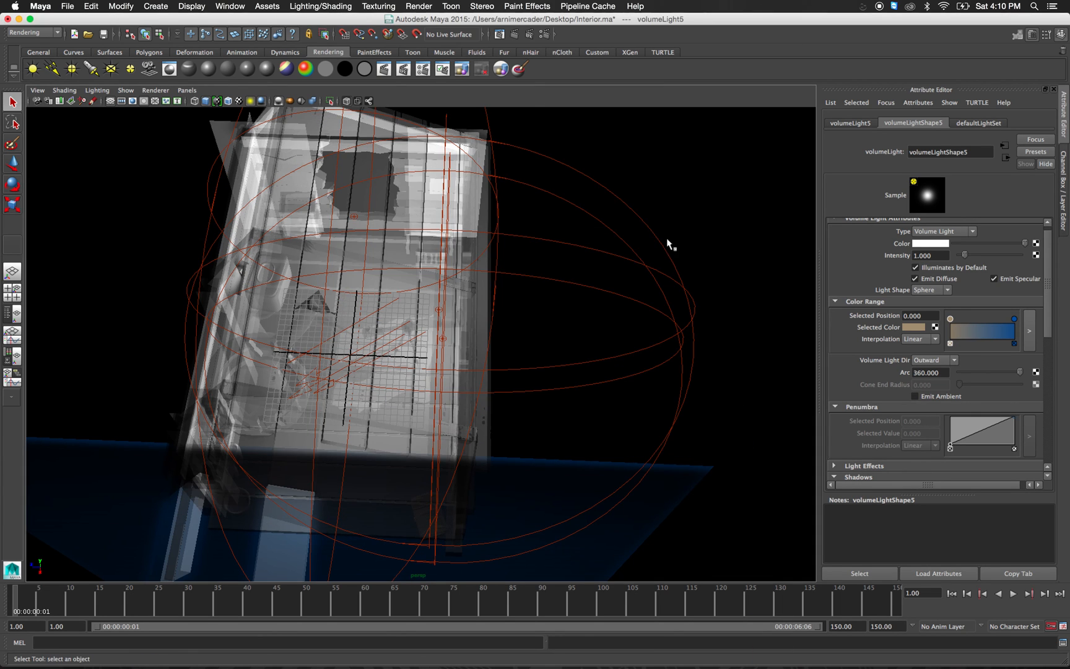
Undo the color changes to the stop at position 0.000 of volumeLight5's color range and test-render the room.
key(super+z)
key(super+z)
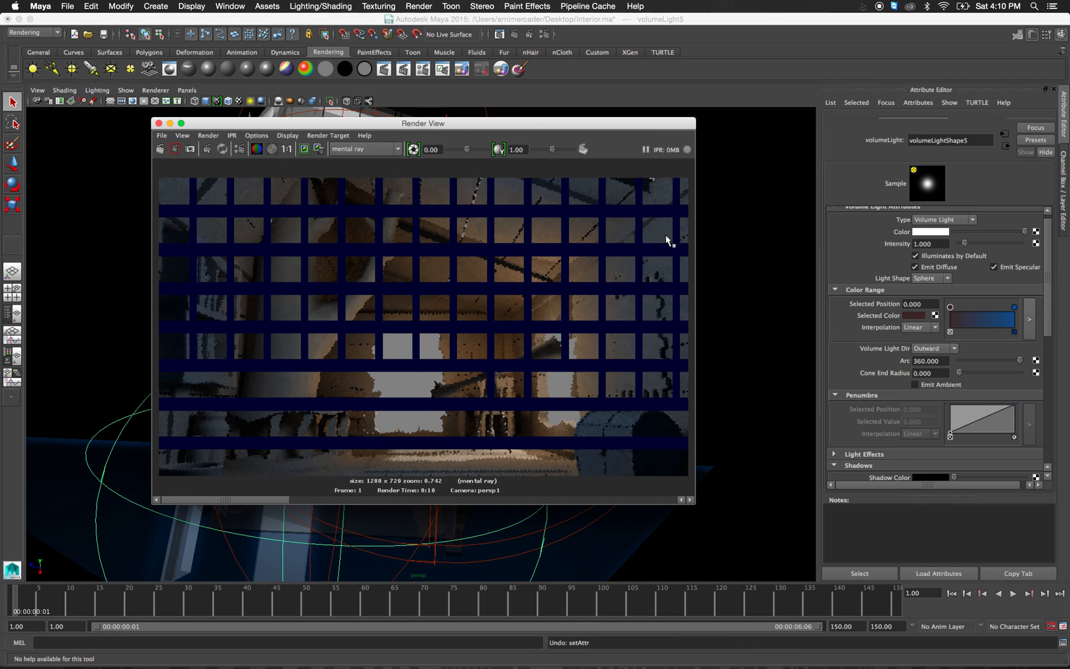
key(super+z)
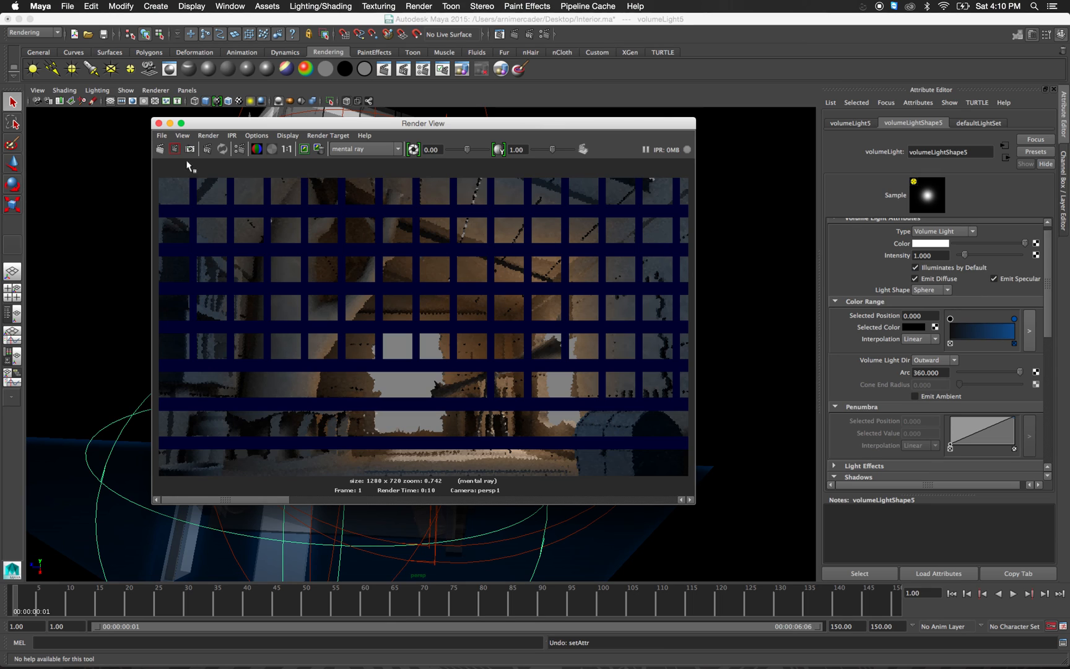
click(161, 149)
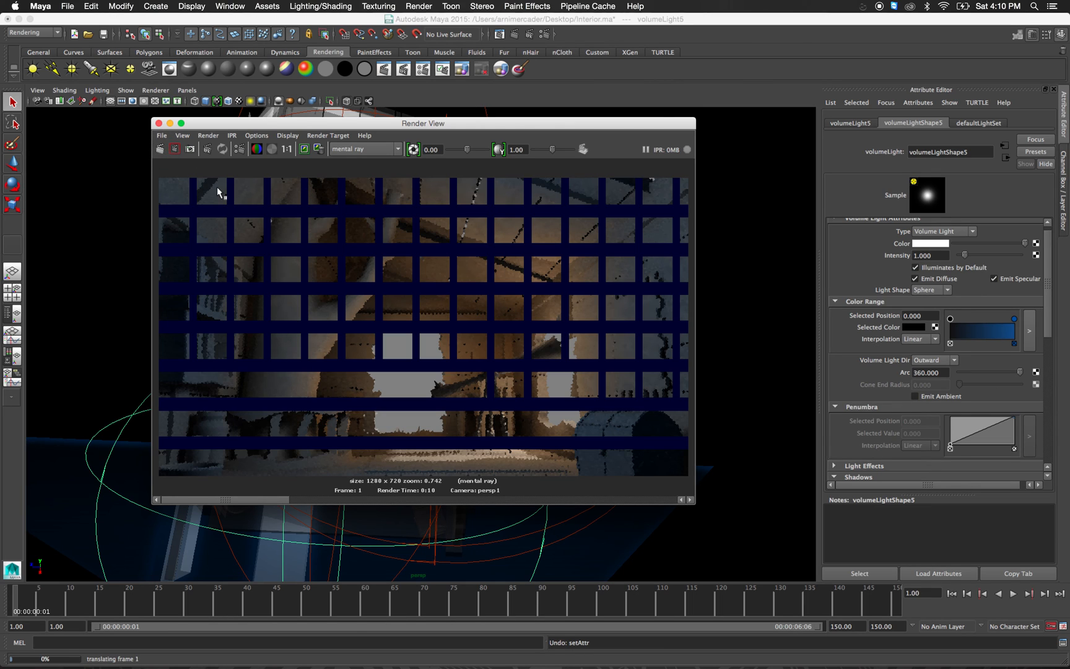
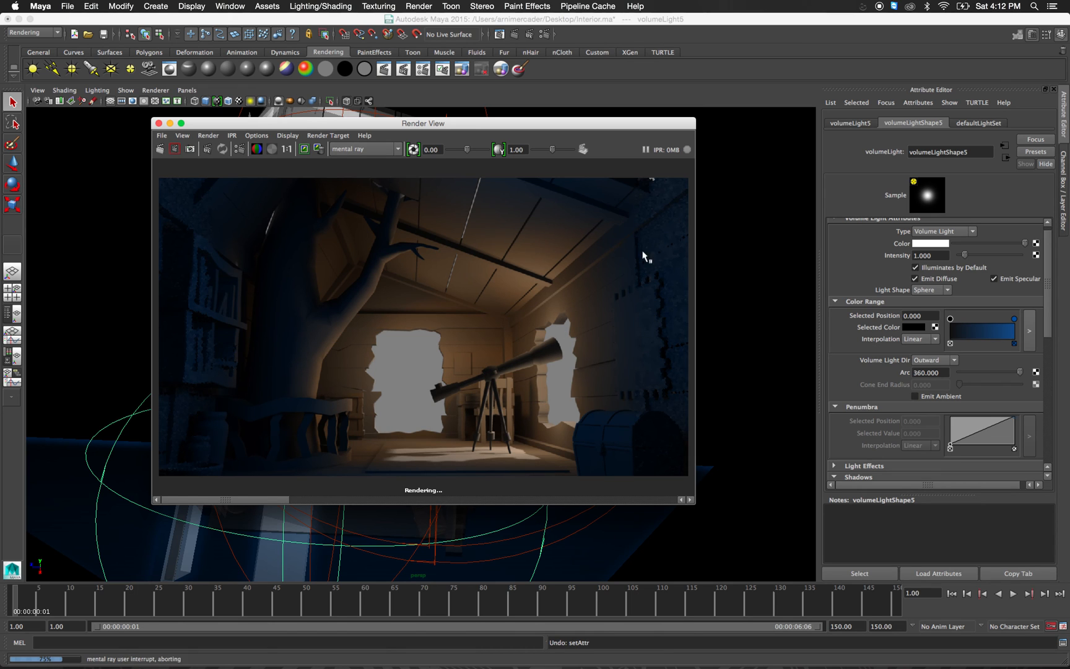
Turn off ray trace shadows for volumeLight5.
scroll(929, 359, down, 5)
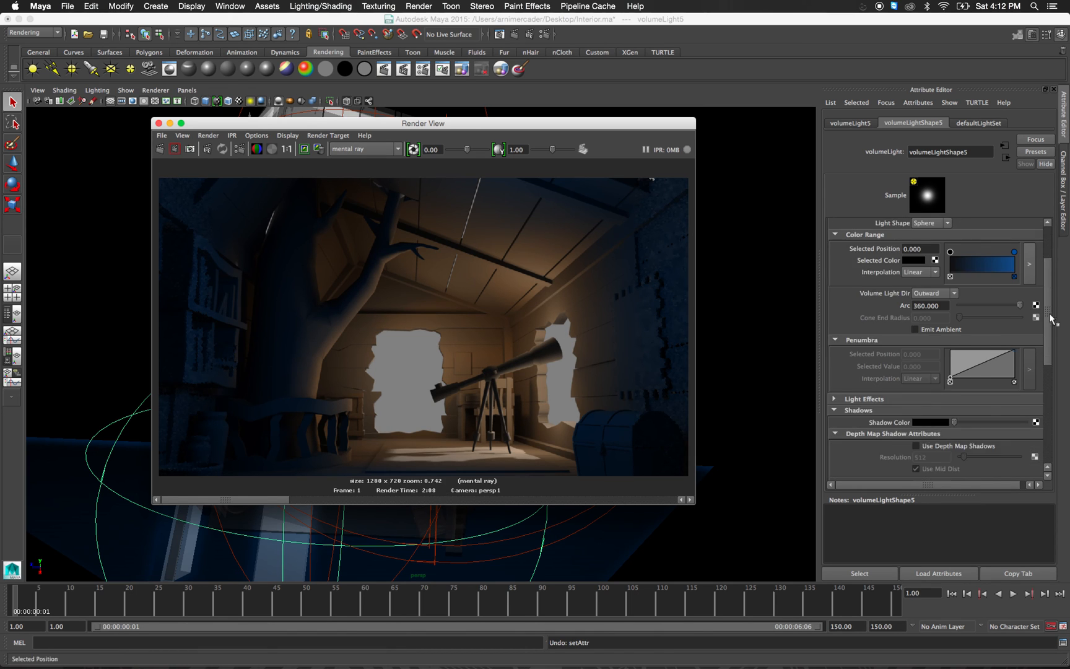
scroll(981, 362, down, 4)
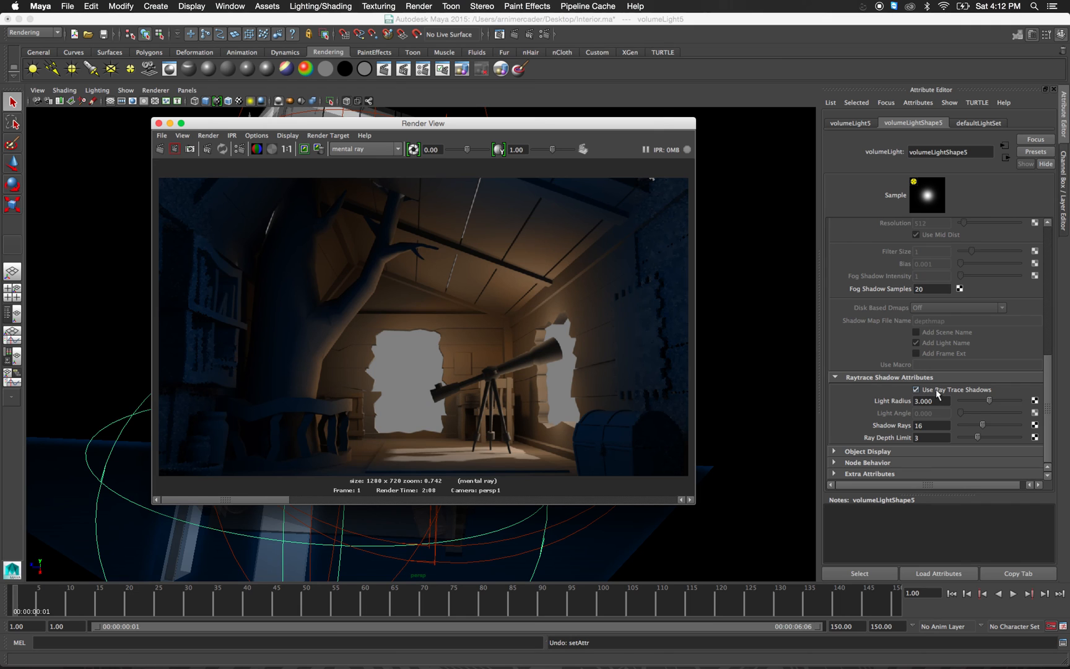
click(936, 388)
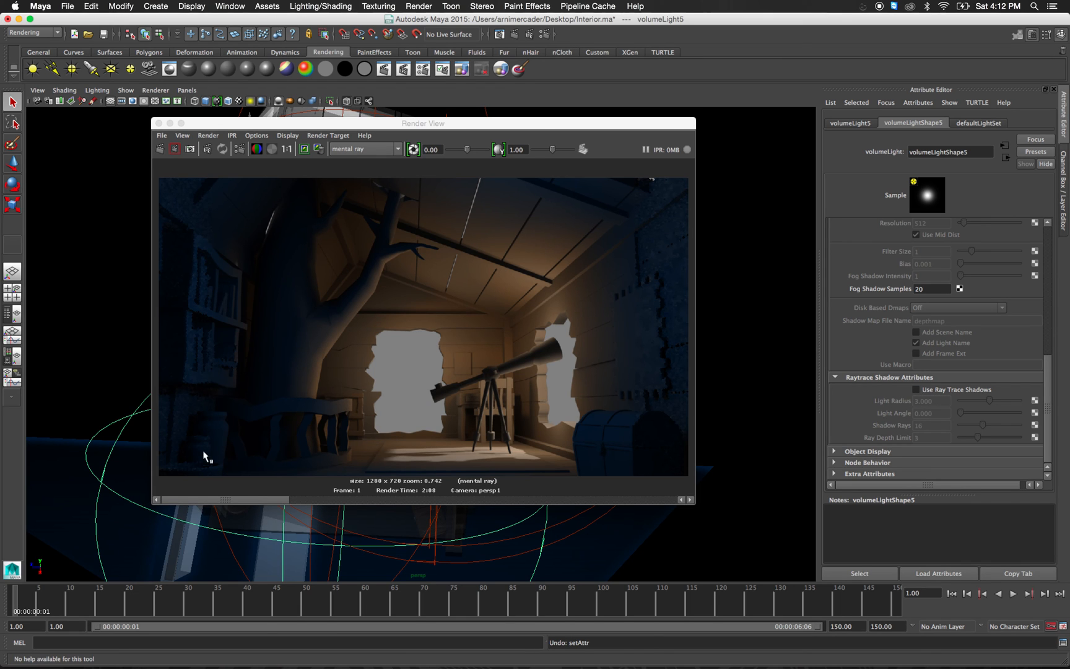
Move the Render View aside, test-render the room with volumeLight5's shadows off and put the render away.
drag(348, 123, 626, 120)
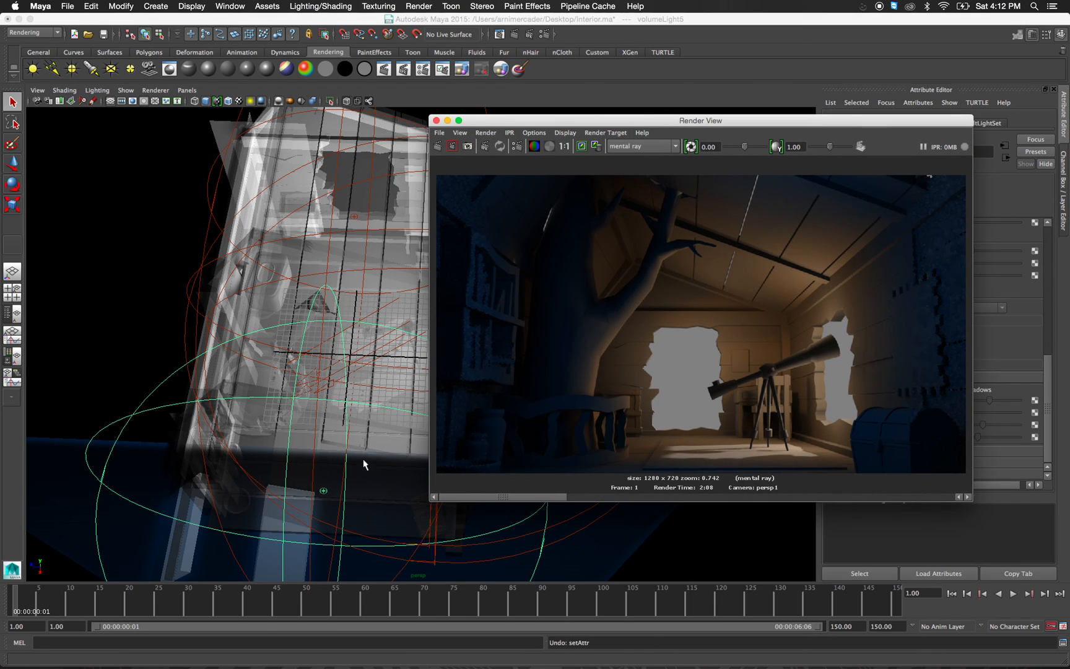
alt+drag(289, 411, 229, 411)
alt+right_drag(229, 411, 194, 359)
alt+middle_drag(194, 359, 192, 366)
alt+drag(231, 358, 262, 354)
click(452, 147)
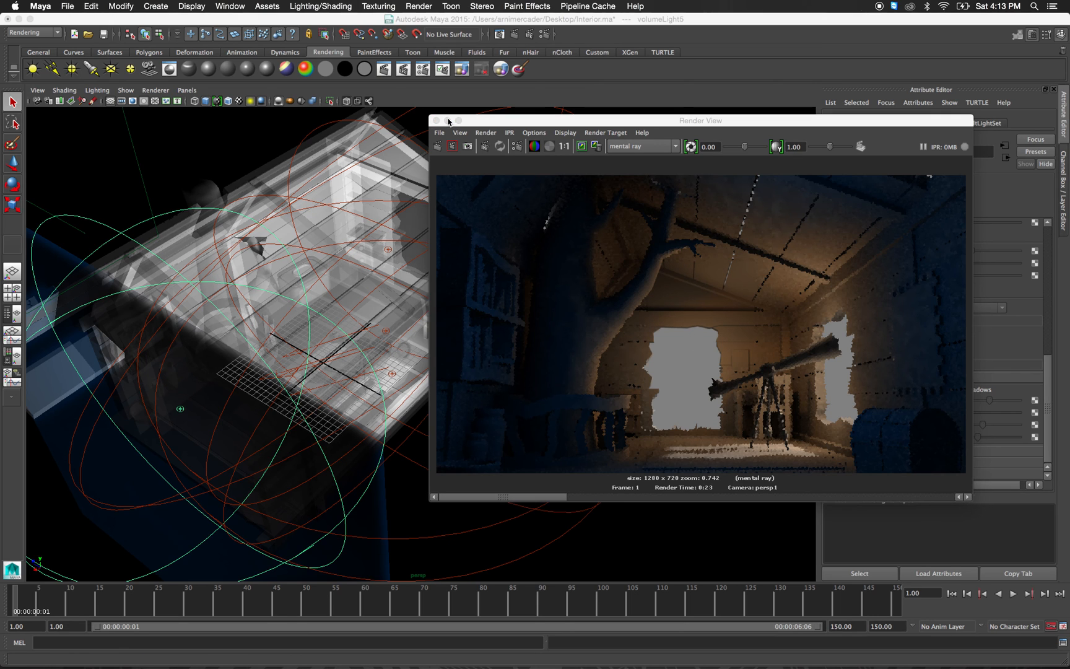
click(472, 121)
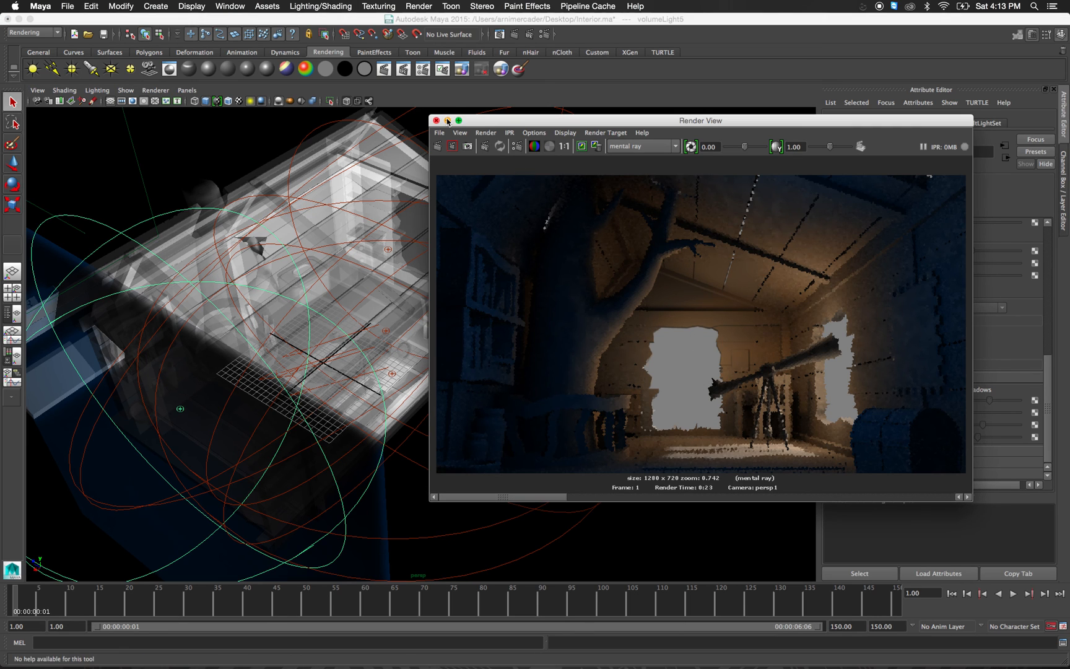
click(447, 121)
Enlarge volumeLight2 along its length and overall, to a scale of about 38.6, 38.6, 65.8.
alt+drag(555, 228, 511, 262)
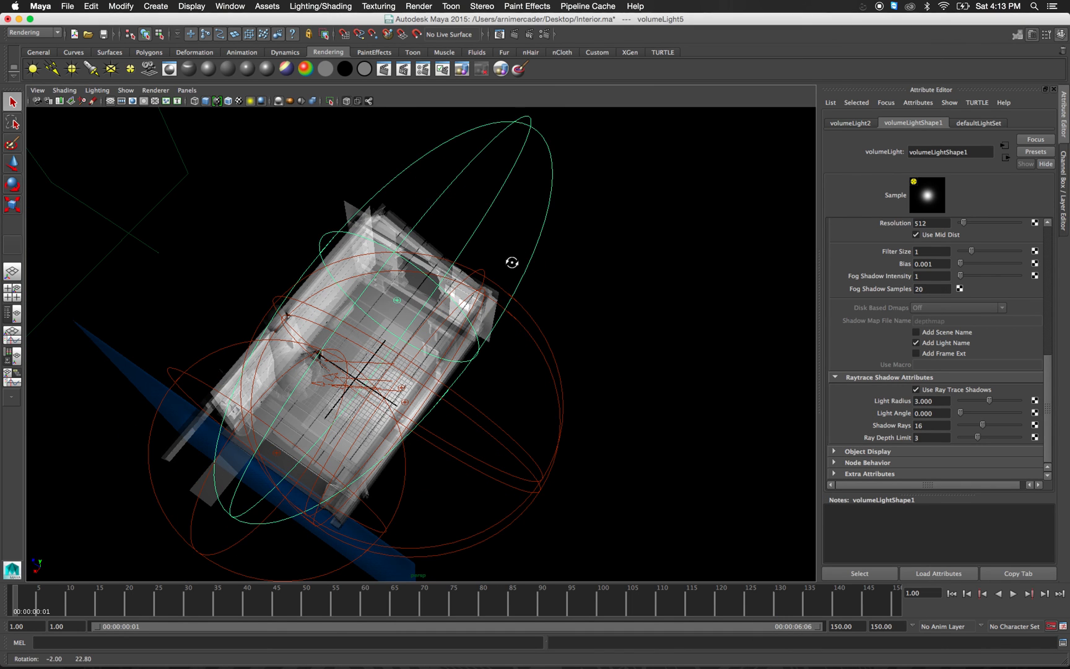
key(r)
click(404, 283)
mouse_move(425, 263)
mouse_down()
mouse_move(442, 238)
mouse_move(437, 247)
mouse_up()
drag(398, 301, 437, 312)
Slightly desaturate the light peach stop at position 1.000 of volumeLight2's color range.
scroll(949, 308, up, 2)
scroll(950, 308, up, 5)
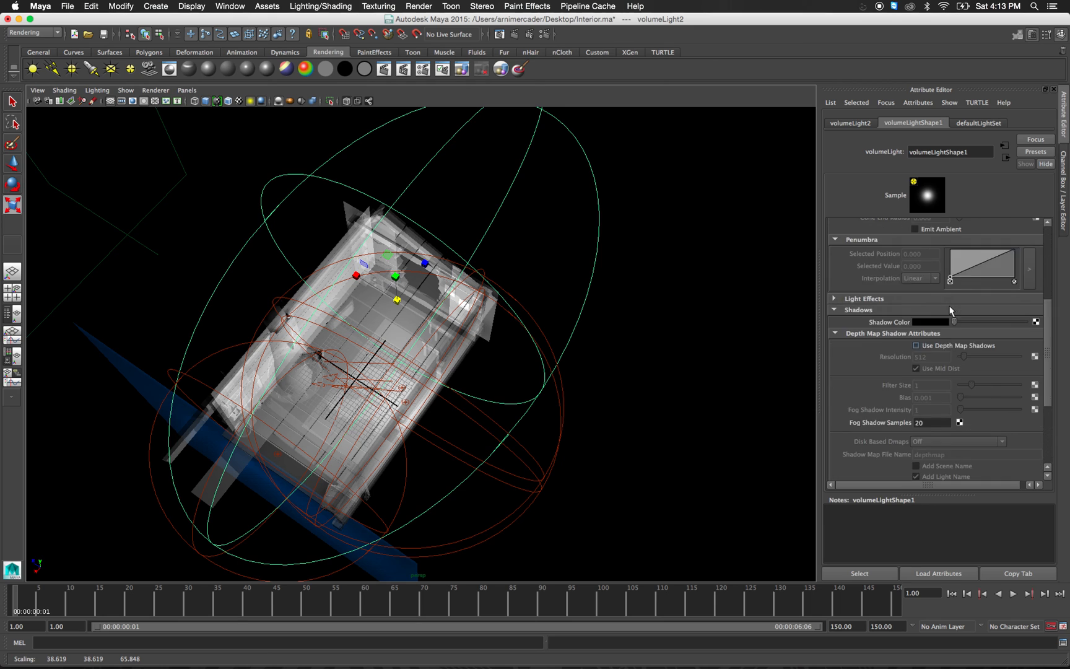
scroll(957, 315, up, 2)
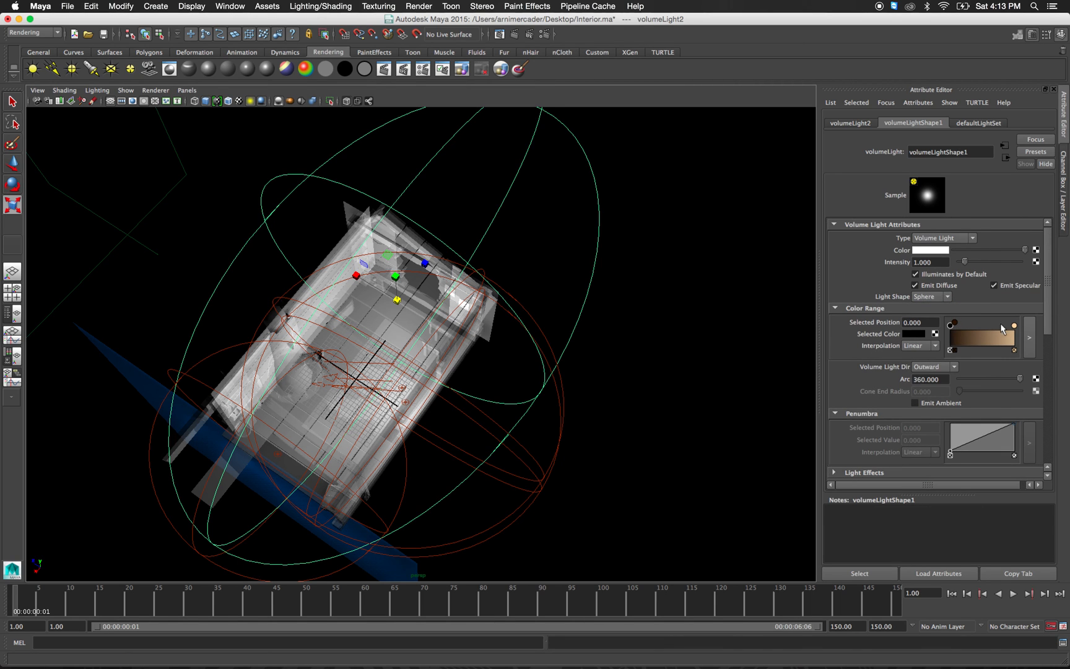
click(1013, 325)
click(913, 334)
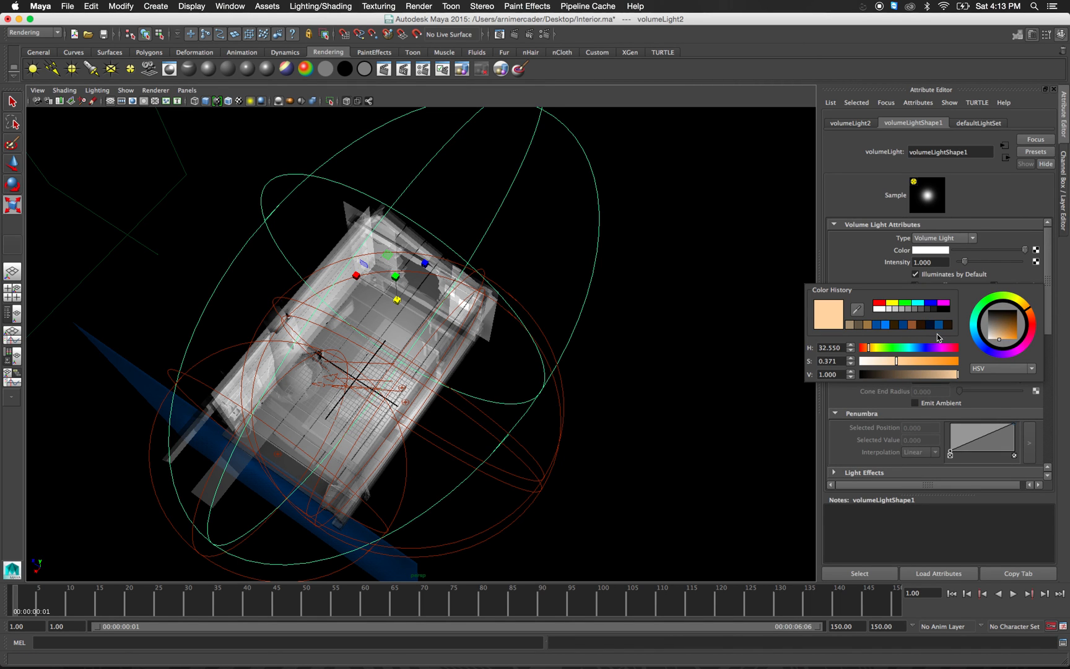
drag(892, 362, 890, 359)
Set volumeLight2's intensity to 1.2 and test-render the room.
drag(935, 262, 873, 240)
text(1.2)
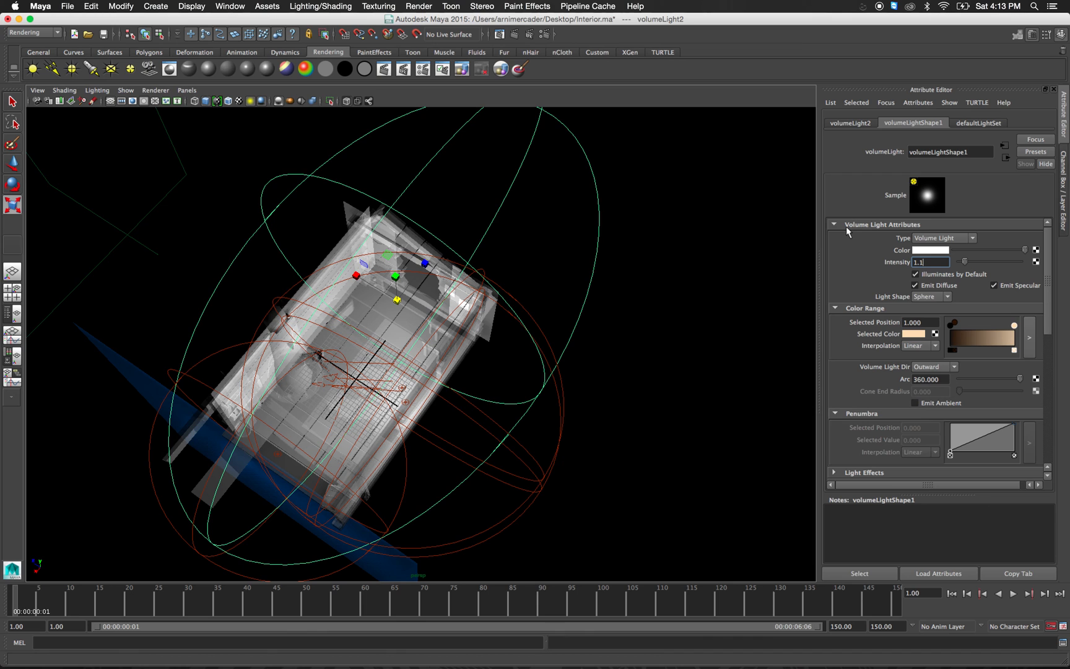
key(Return)
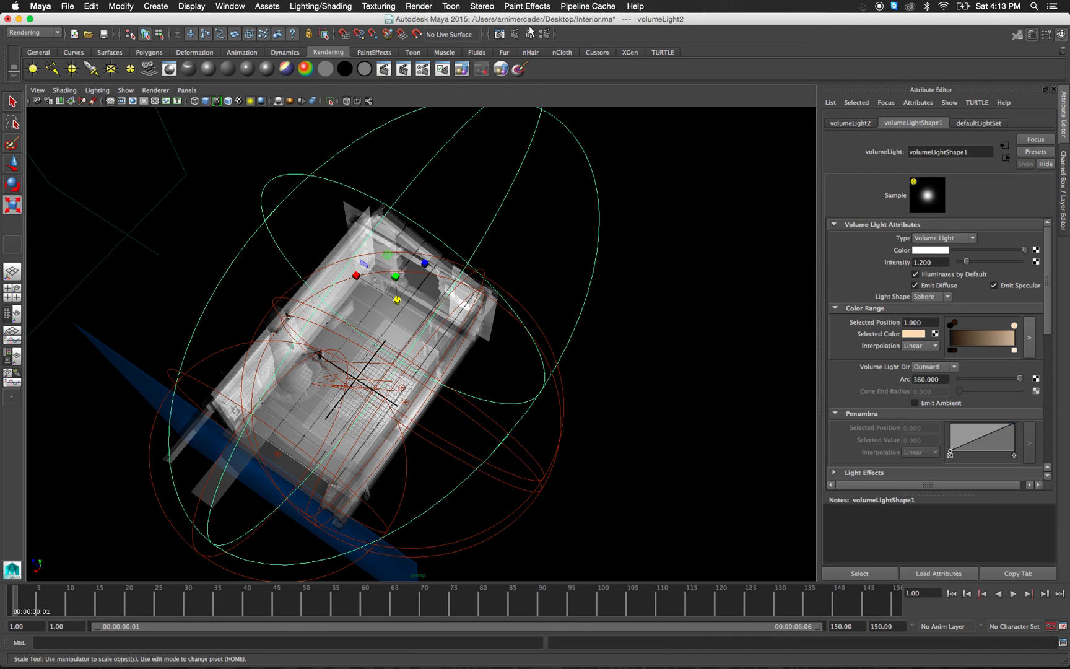
click(499, 34)
click(438, 146)
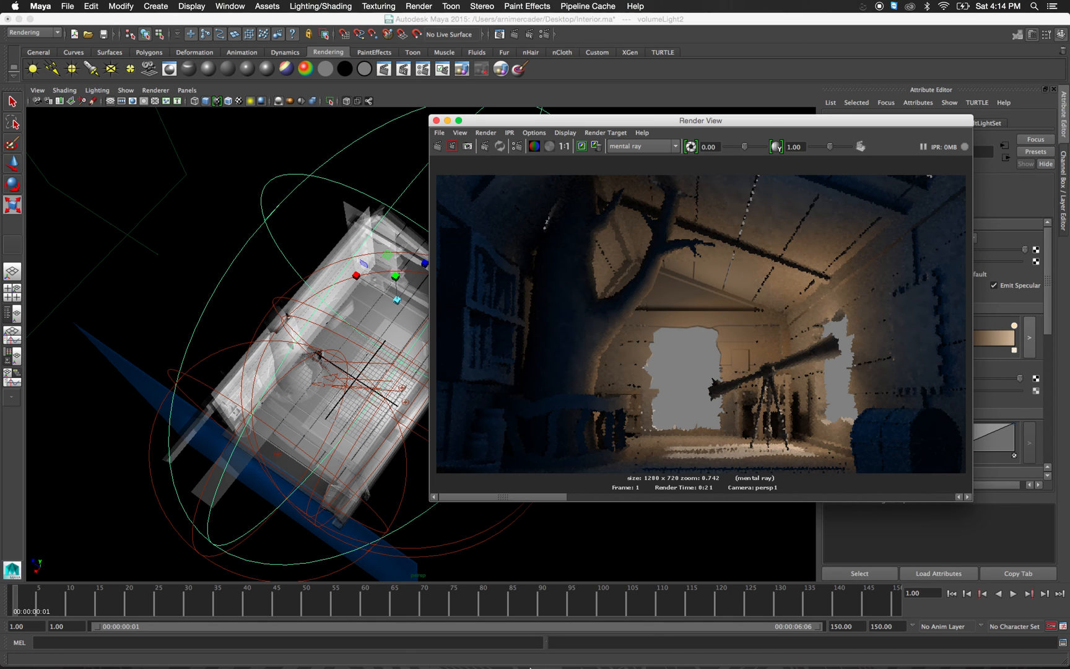
Switch to Chrome, search Google for "outdoor panorama" and show the image results.
mouse_move(529, 667)
click(439, 644)
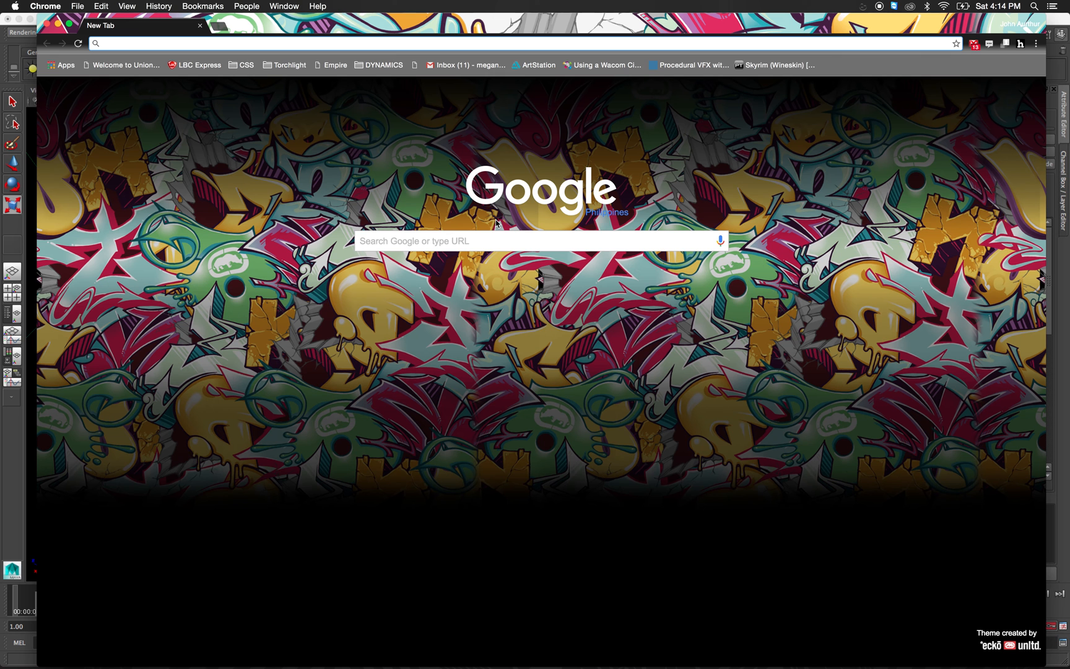
text(outdo)
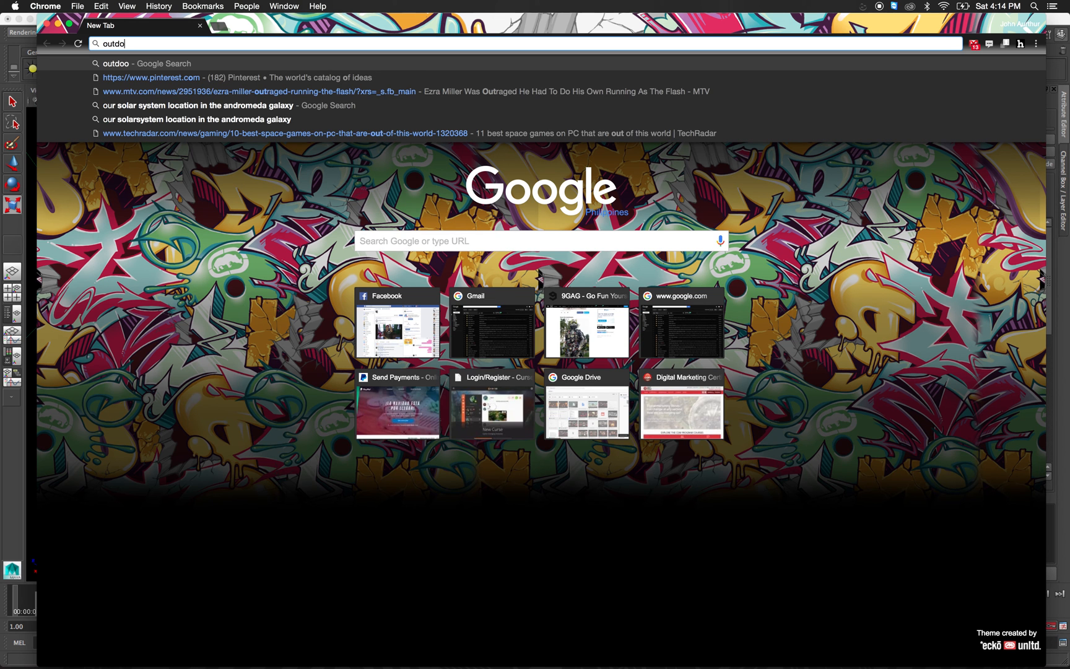
text(or panorama)
key(Return)
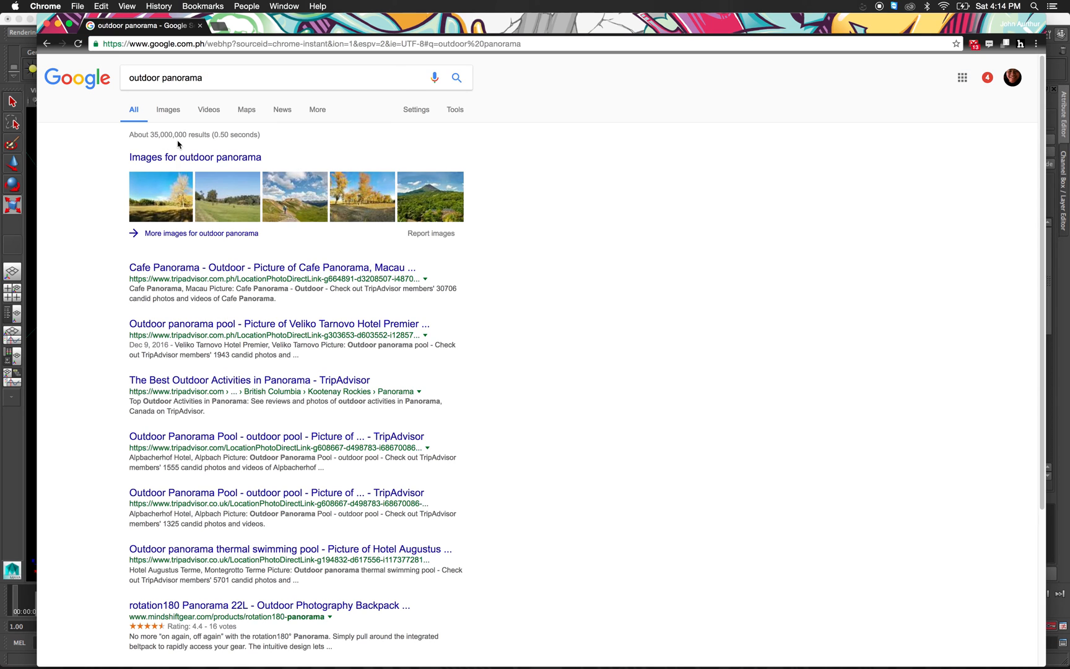
click(180, 160)
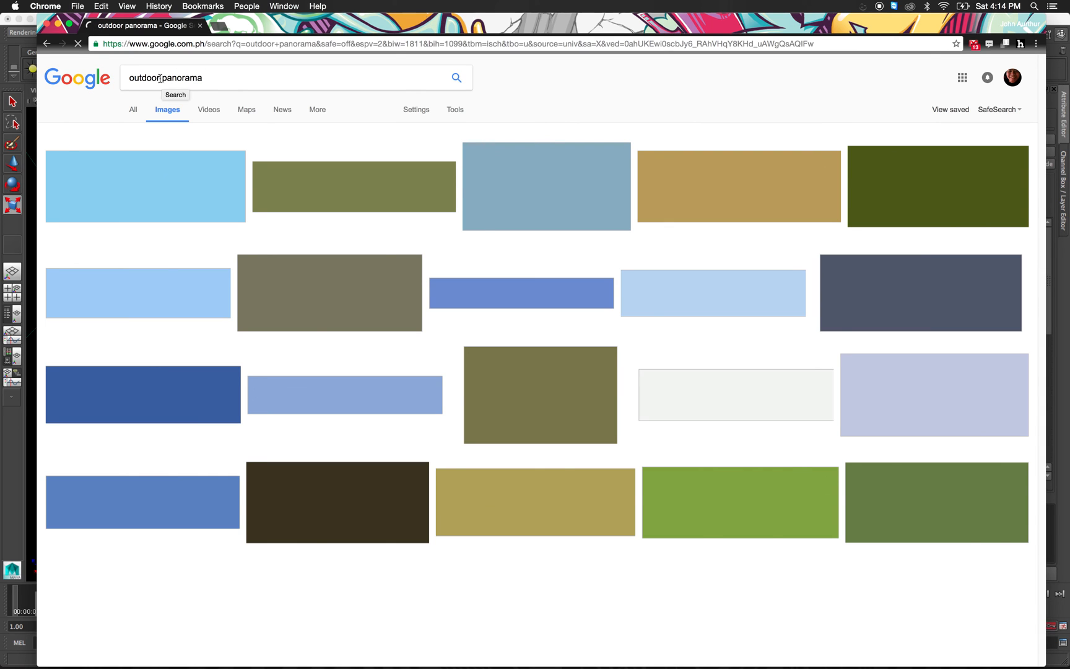
Refine the image search to "outdoor cartoon panorama" and browse the results for a suitable landscape.
click(160, 78)
text(cartoon)
key(Return)
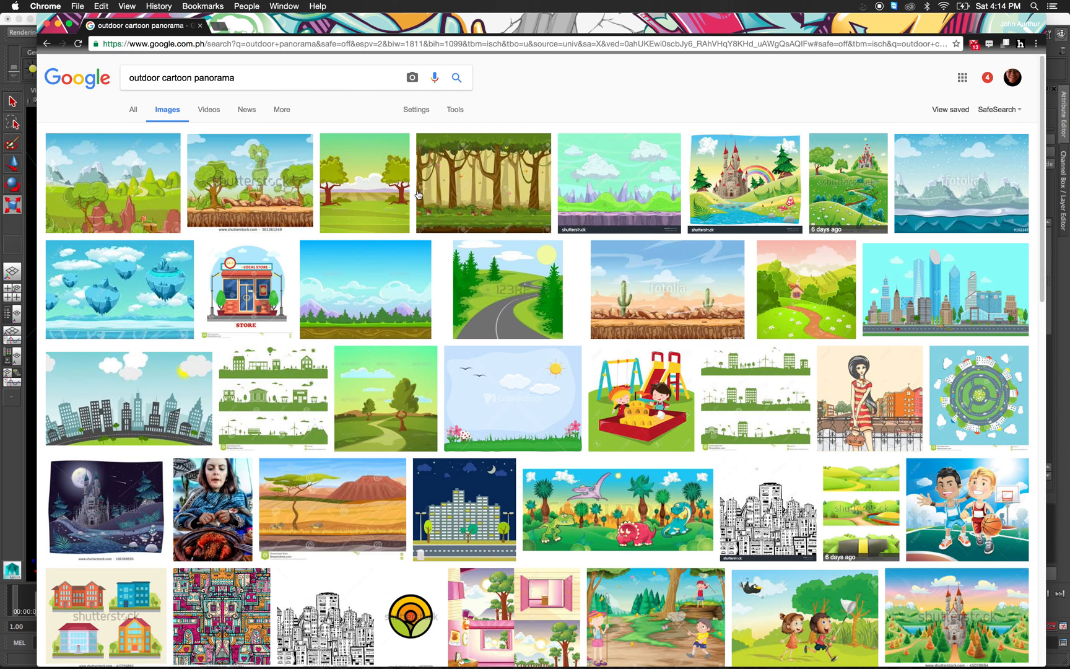
scroll(474, 262, down, 3)
scroll(472, 260, down, 6)
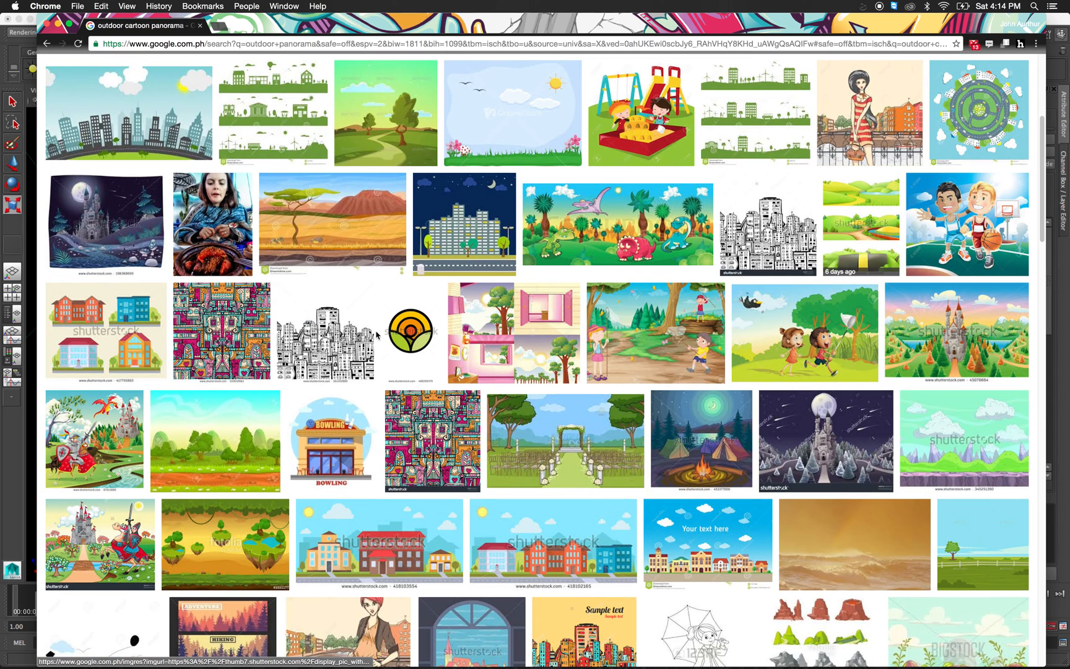
scroll(242, 424, down, 1)
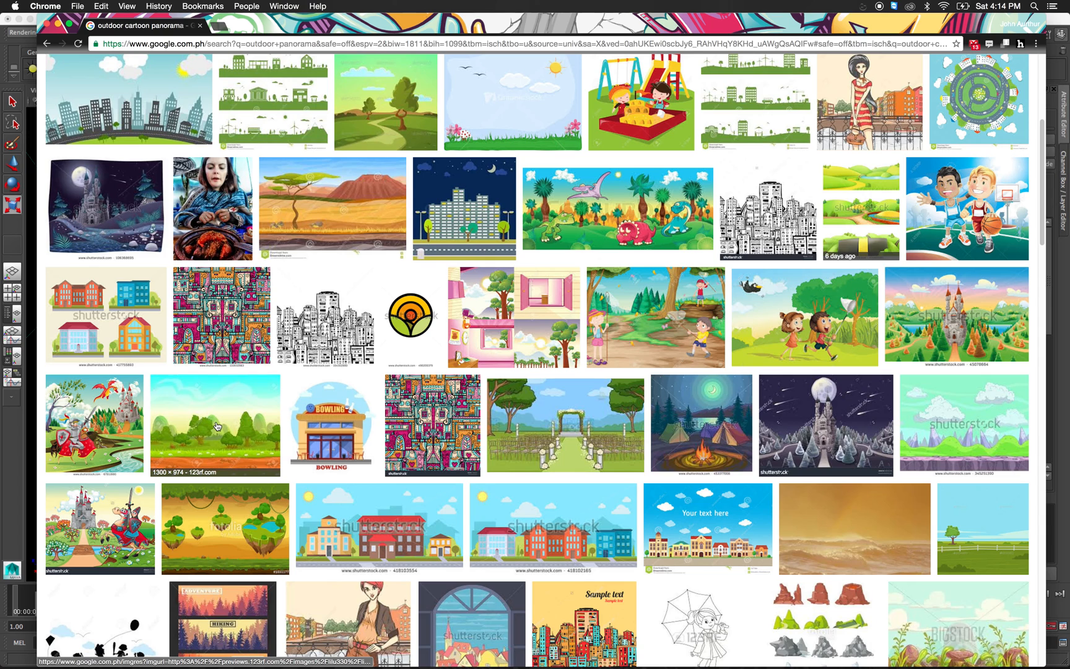
Open the green tree-and-path cartoon landscape full size and save it to the Desktop as the JPEG cartoonPano.
super+click(217, 425)
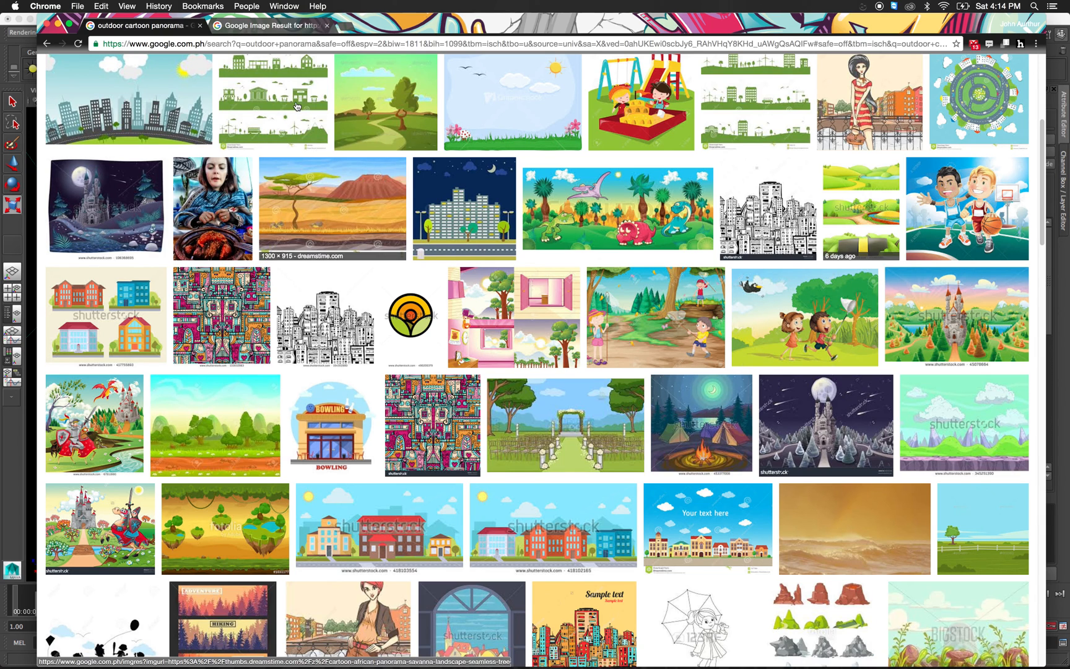
click(267, 25)
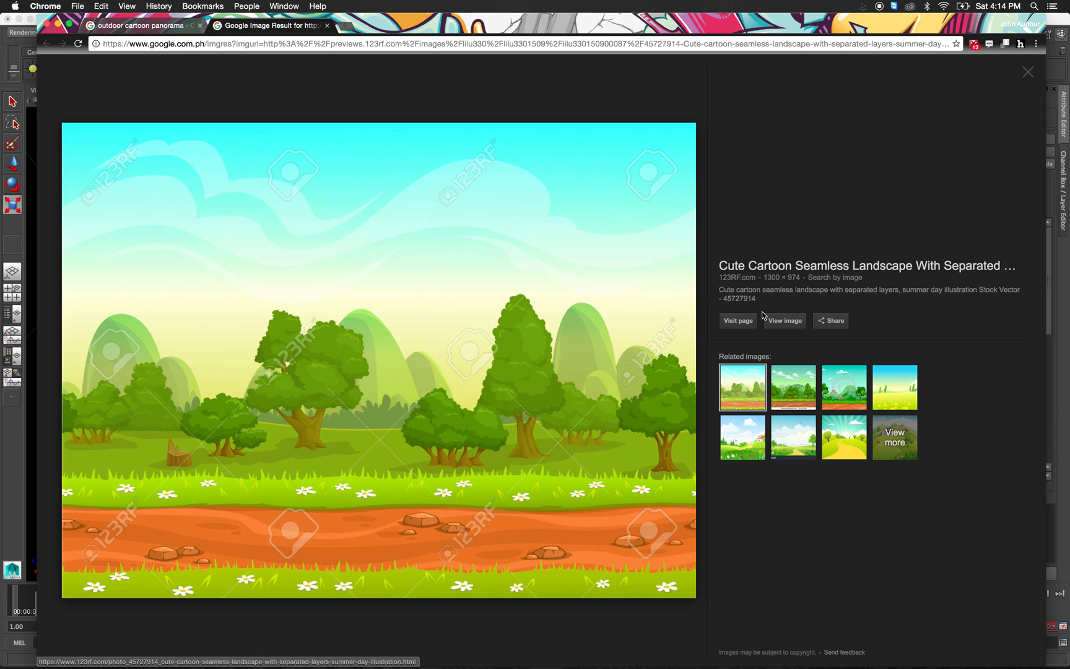
click(783, 320)
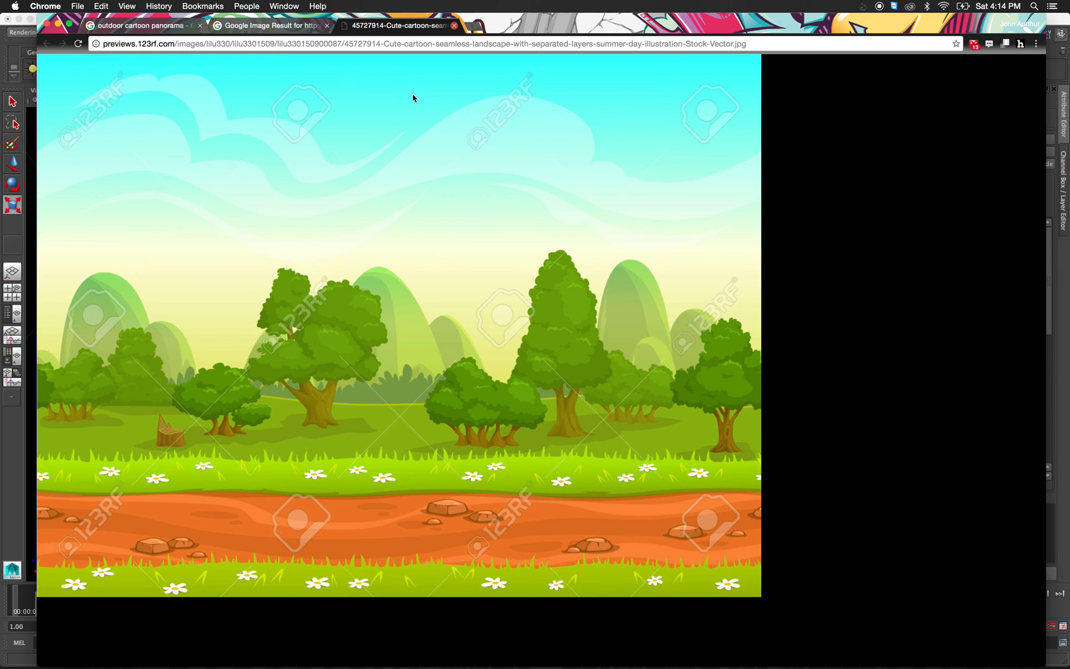
right_click(388, 146)
click(425, 164)
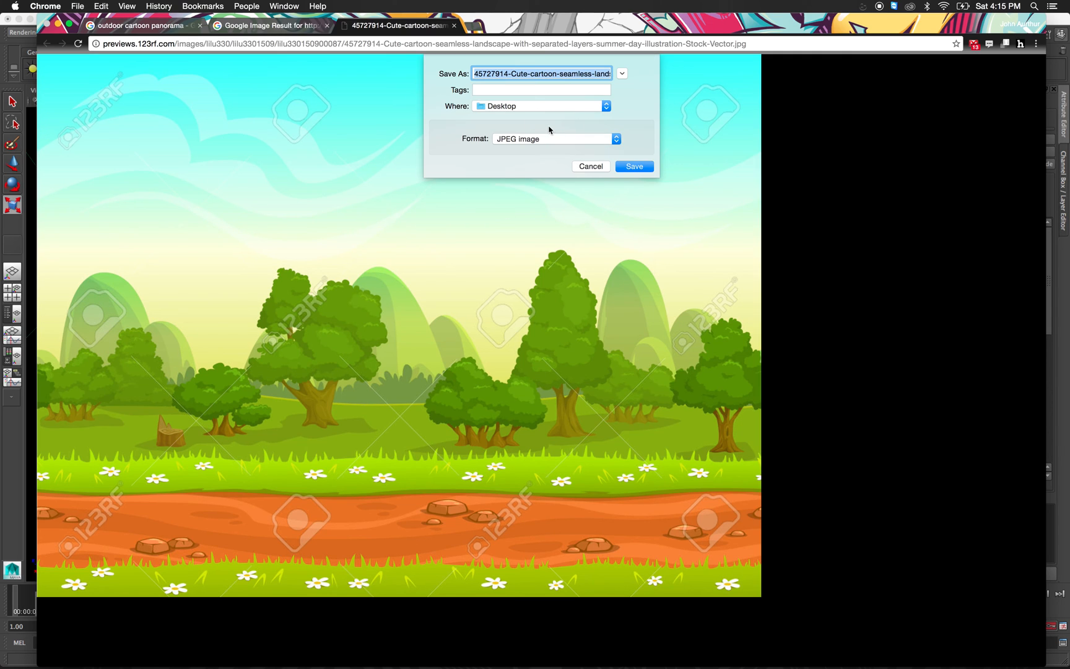
text(cartoon)
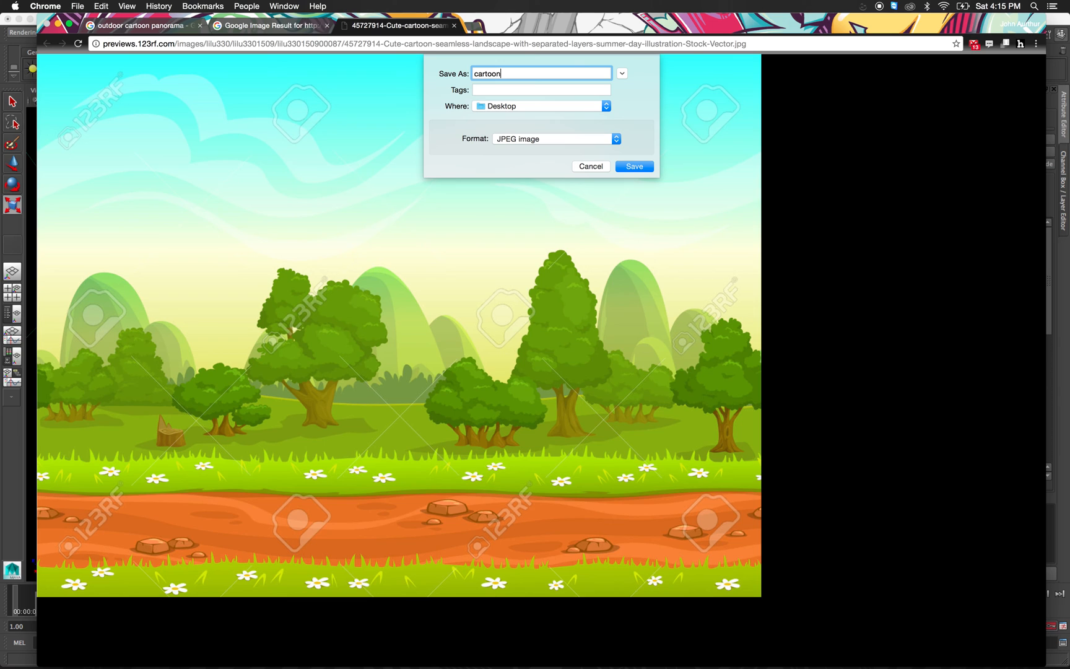
key(Return)
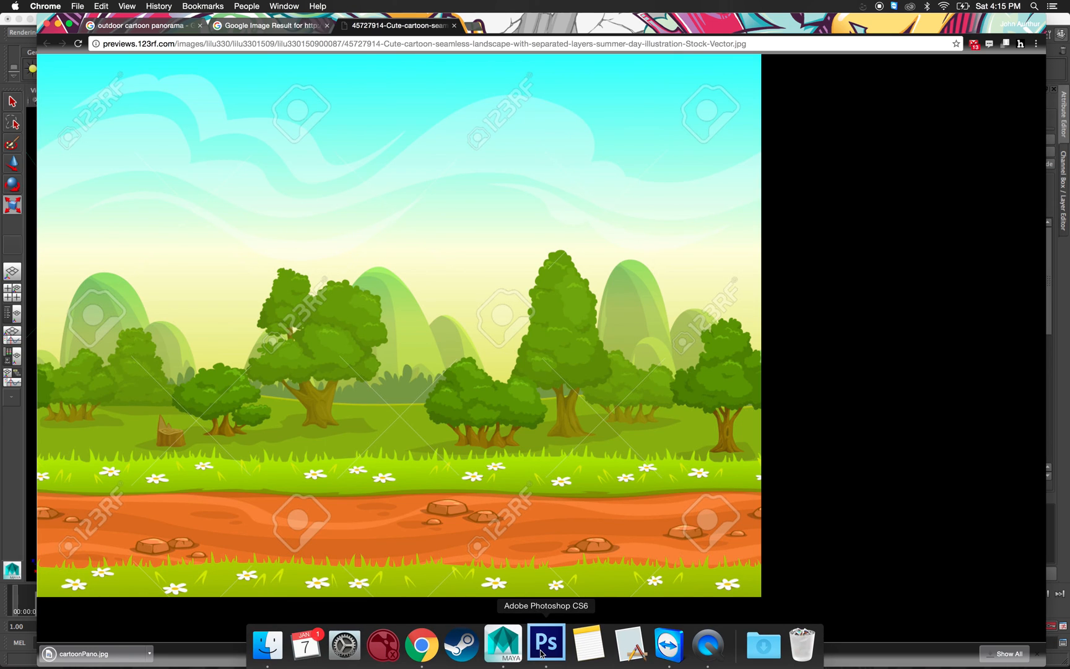
Switch to Photoshop and open cartoonPano.jpg.
click(547, 644)
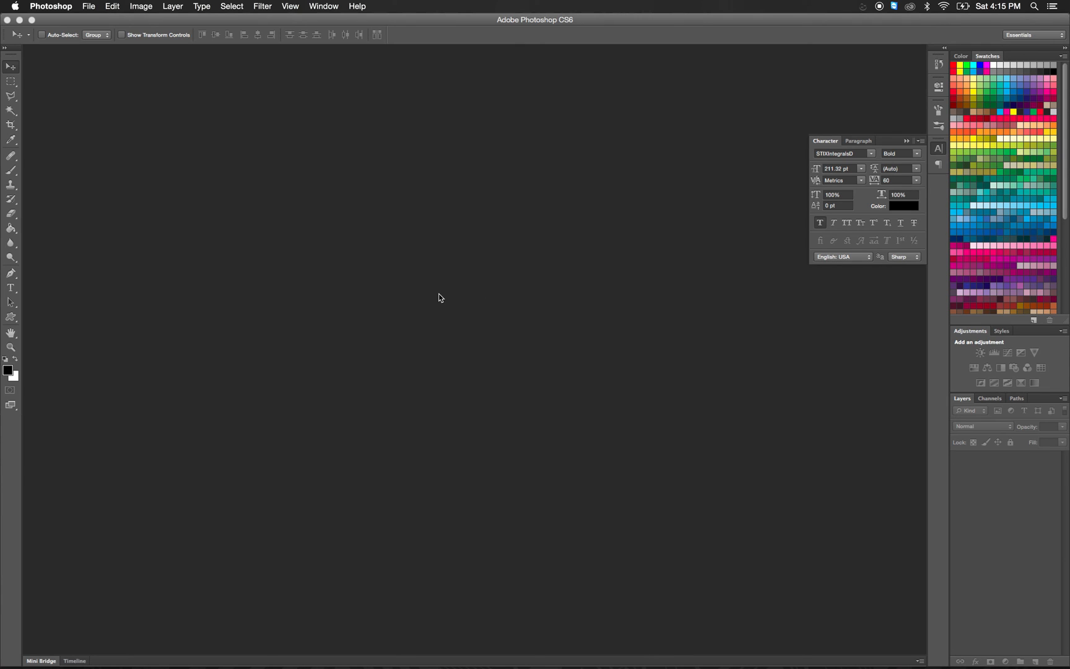
double_click(83, 297)
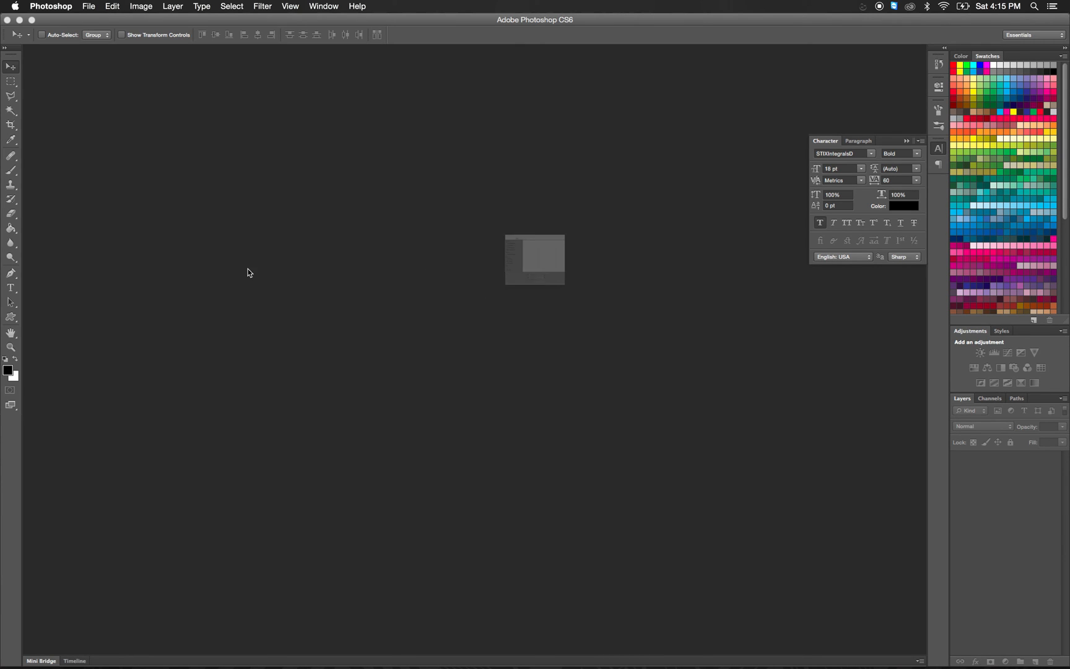
double_click(494, 155)
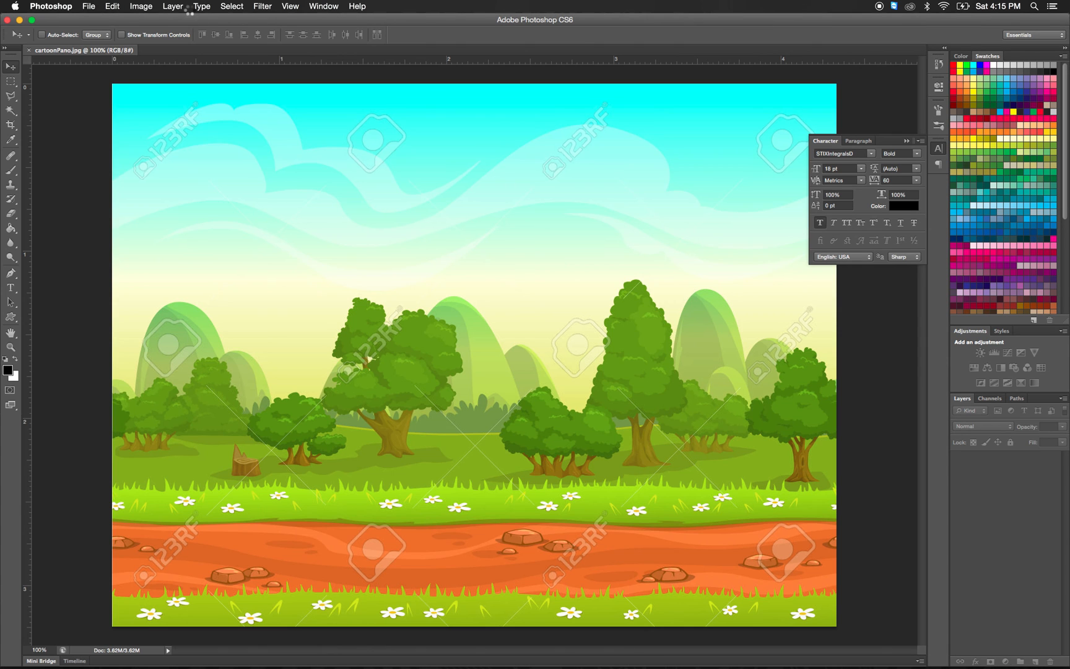
Apply a Gaussian Blur with a radius of 3.7 pixels to the landscape image.
click(151, 7)
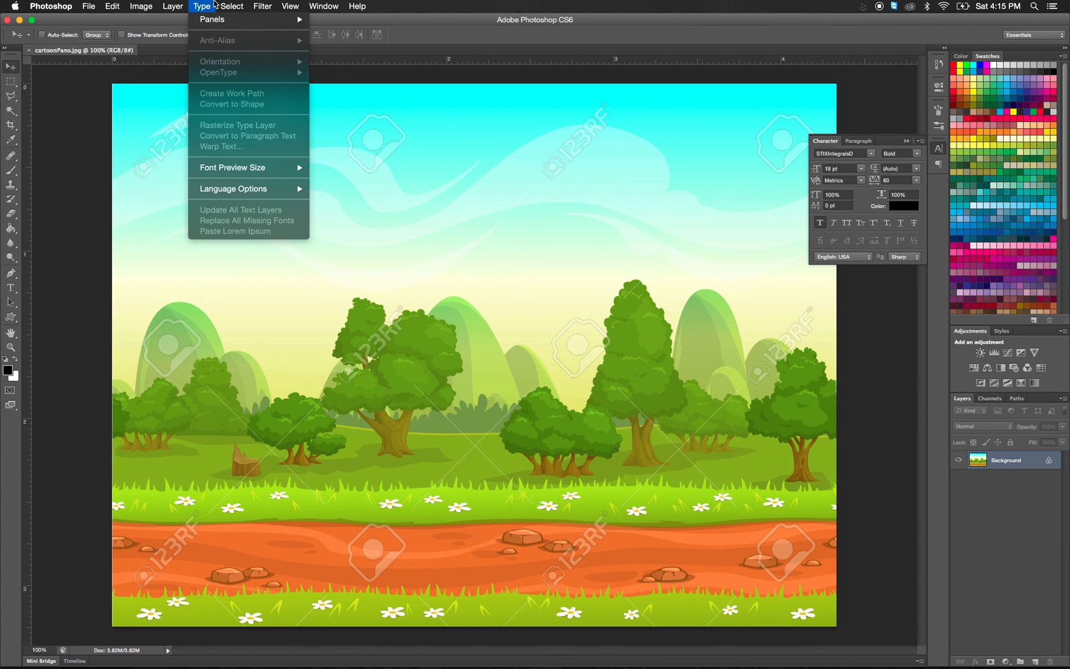
mouse_move(320, 148)
key(Escape)
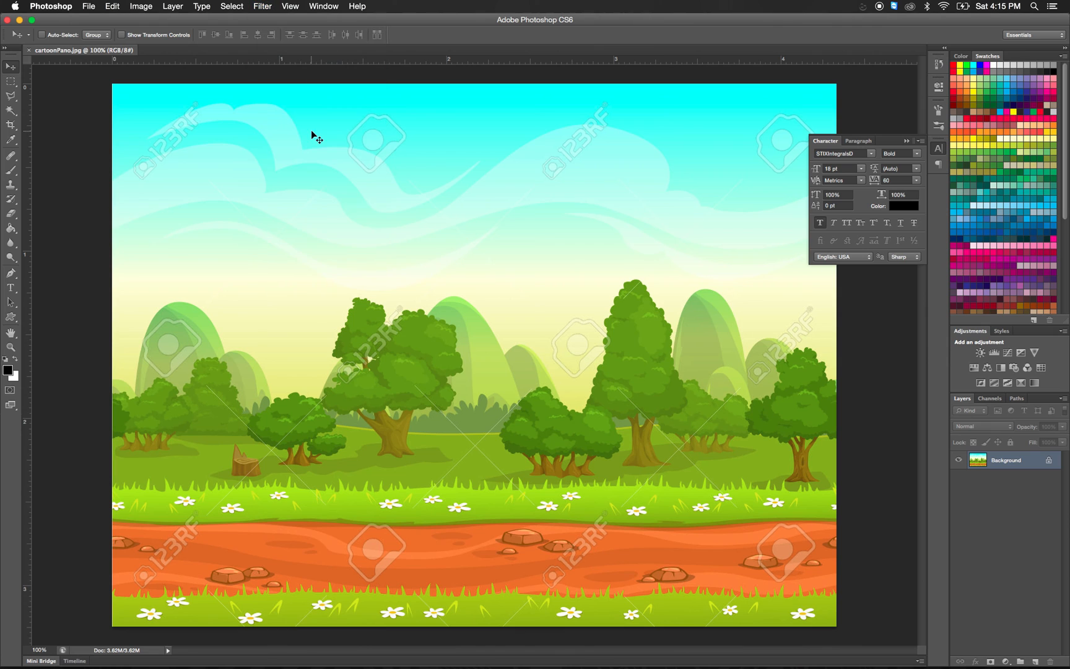
click(256, 7)
mouse_move(299, 136)
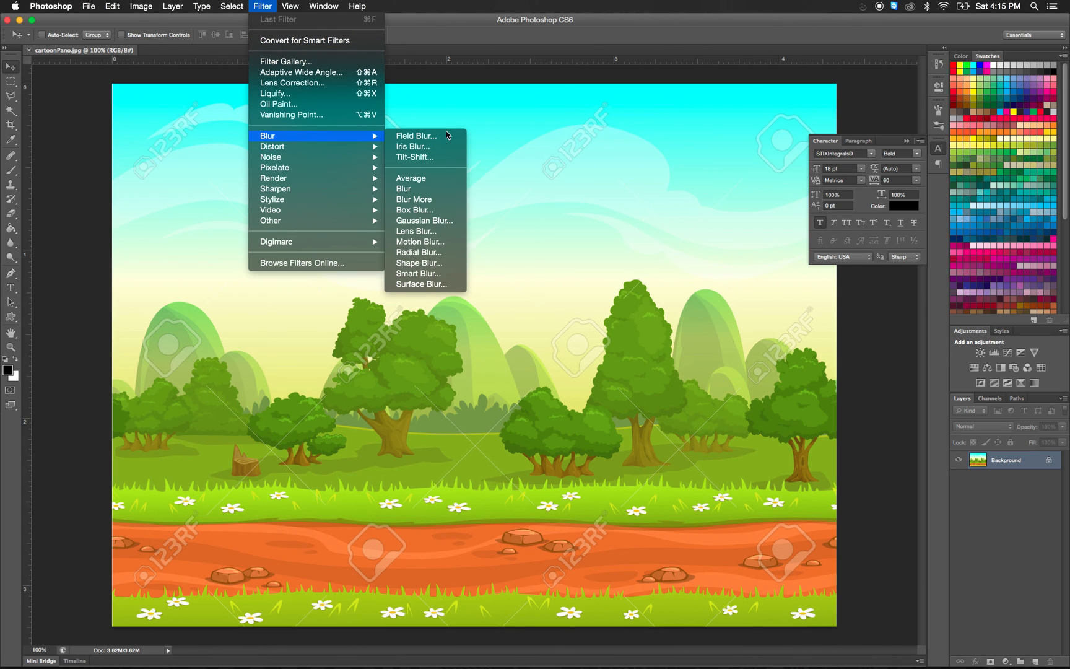
click(427, 221)
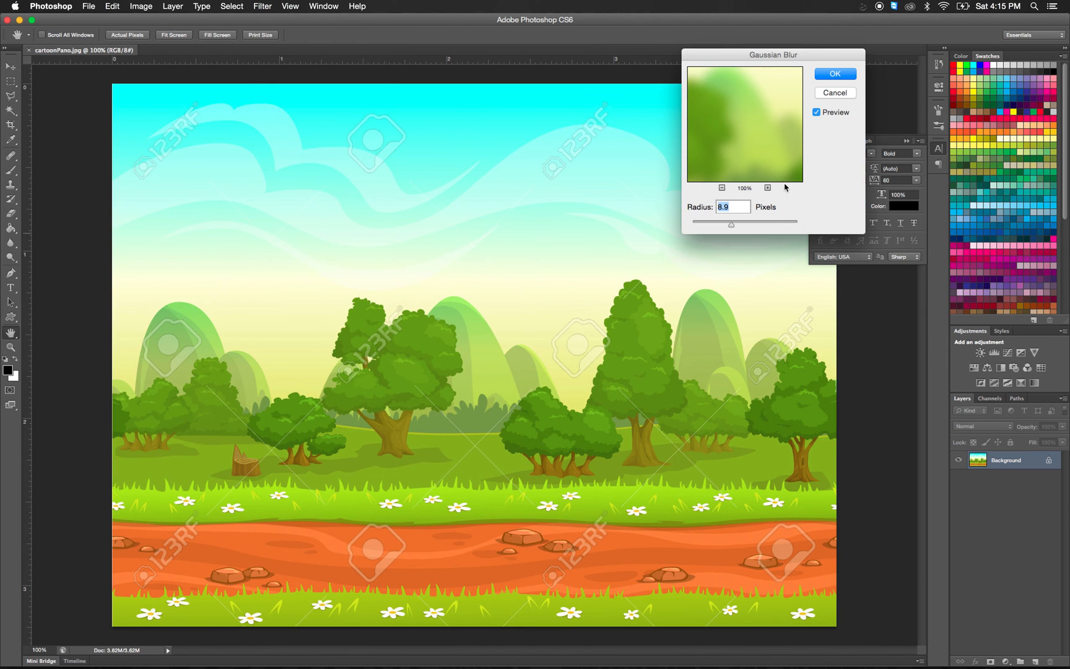
click(722, 227)
drag(722, 227, 714, 228)
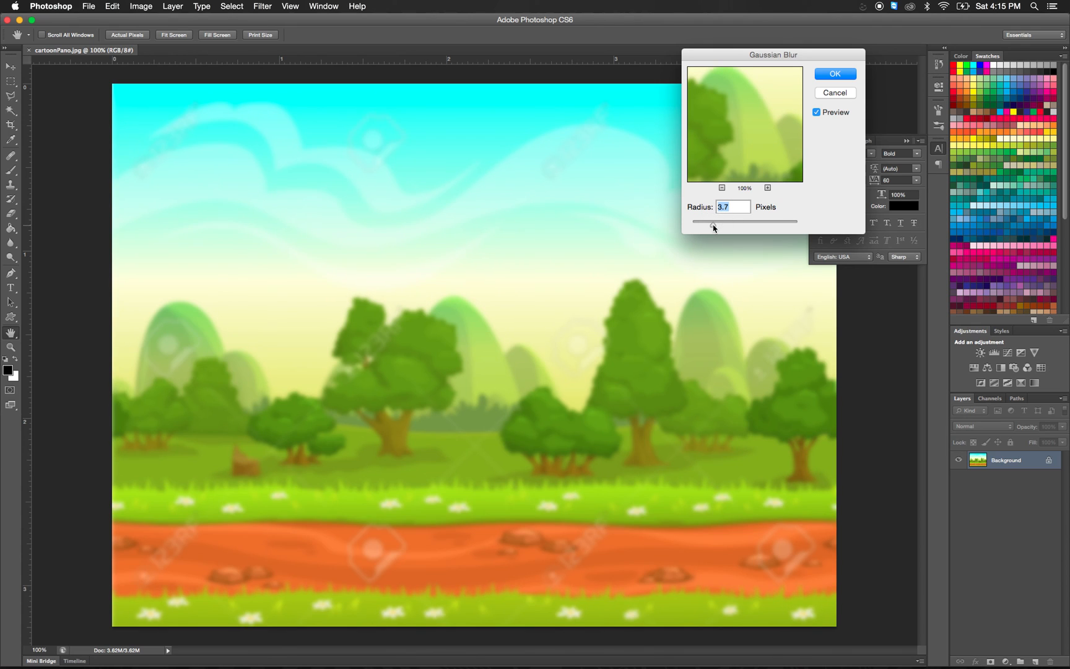
key(Return)
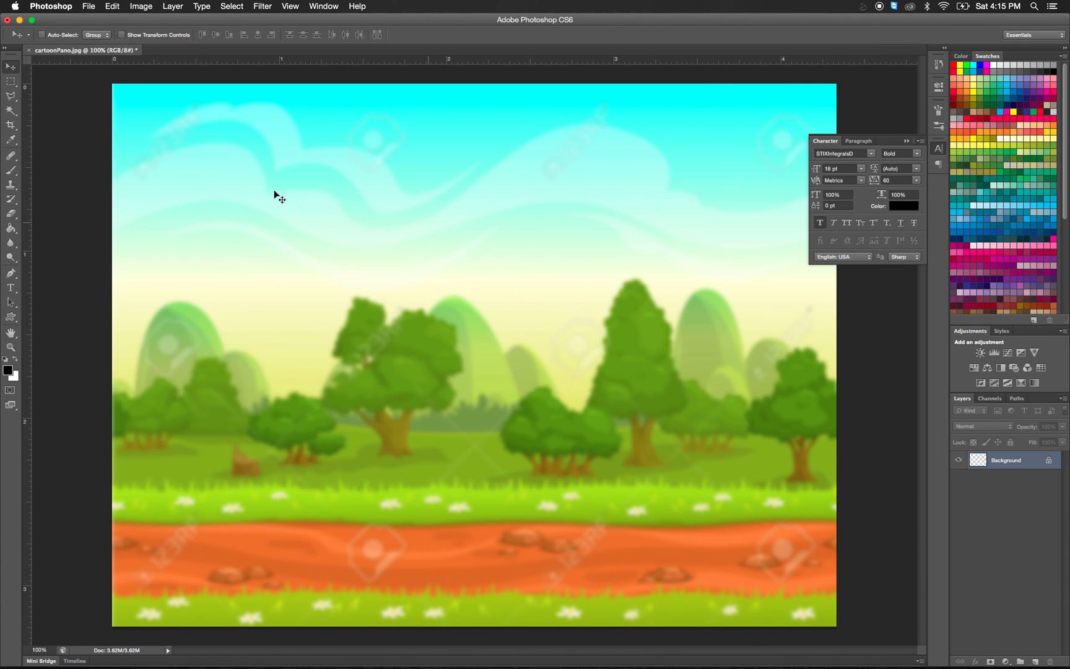
Save and close the blurred image, clear the browser window away and return to the interior scene in Maya.
key(super+s)
click(7, 20)
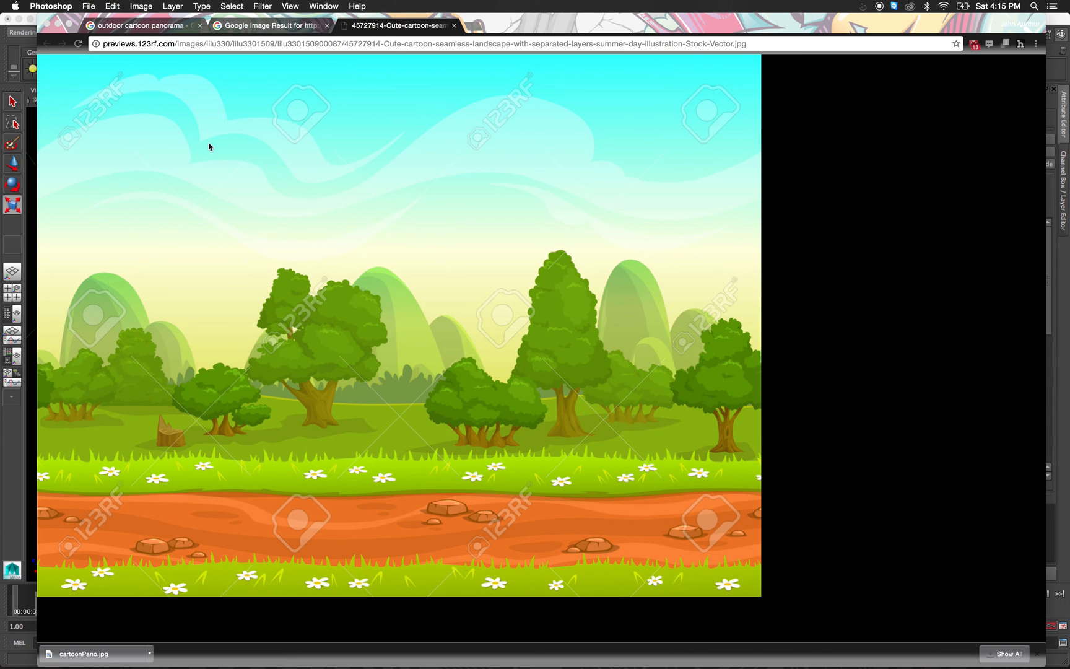
click(115, 230)
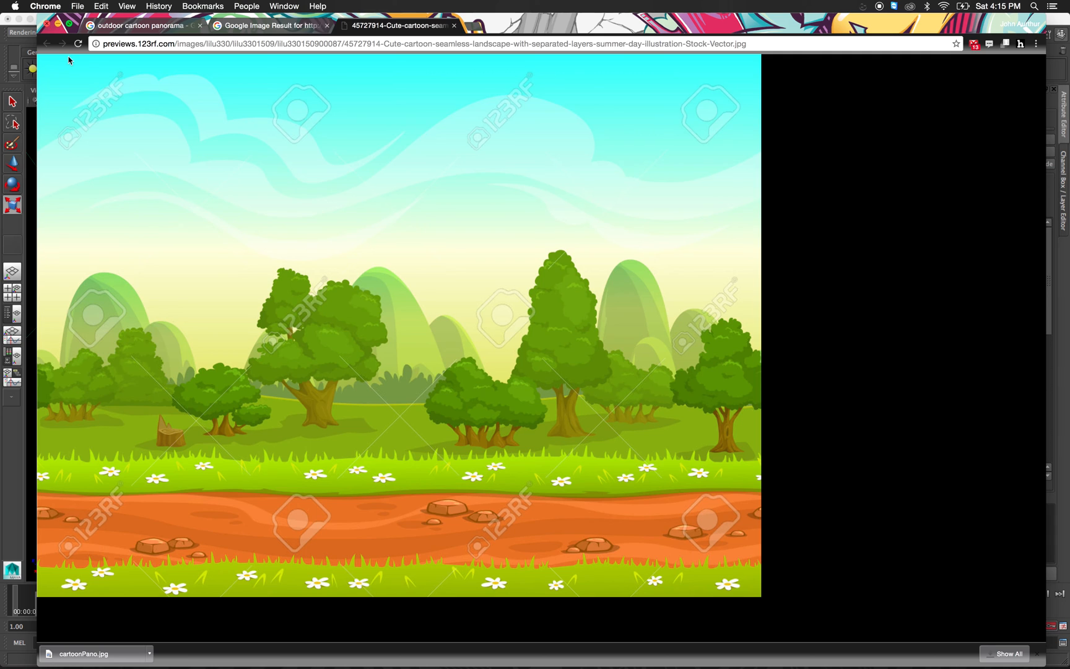
key(super+m)
click(248, 203)
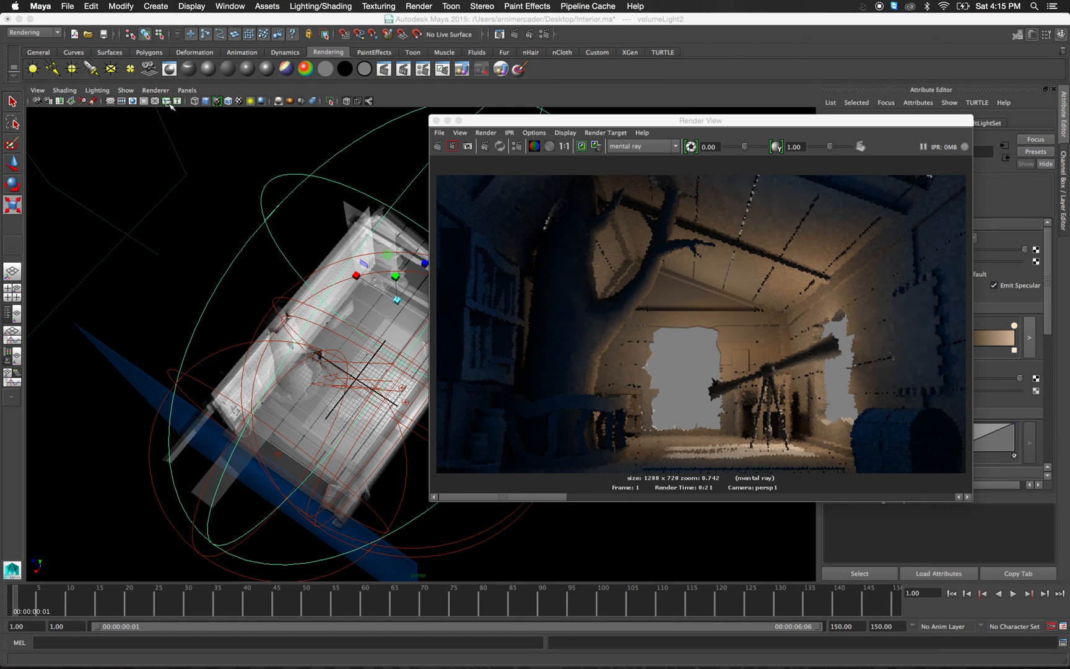
Create a polygon plane at the scene's origin and scale it uniformly to about 11.26.
click(150, 51)
click(111, 70)
alt+middle_drag(281, 439, 278, 438)
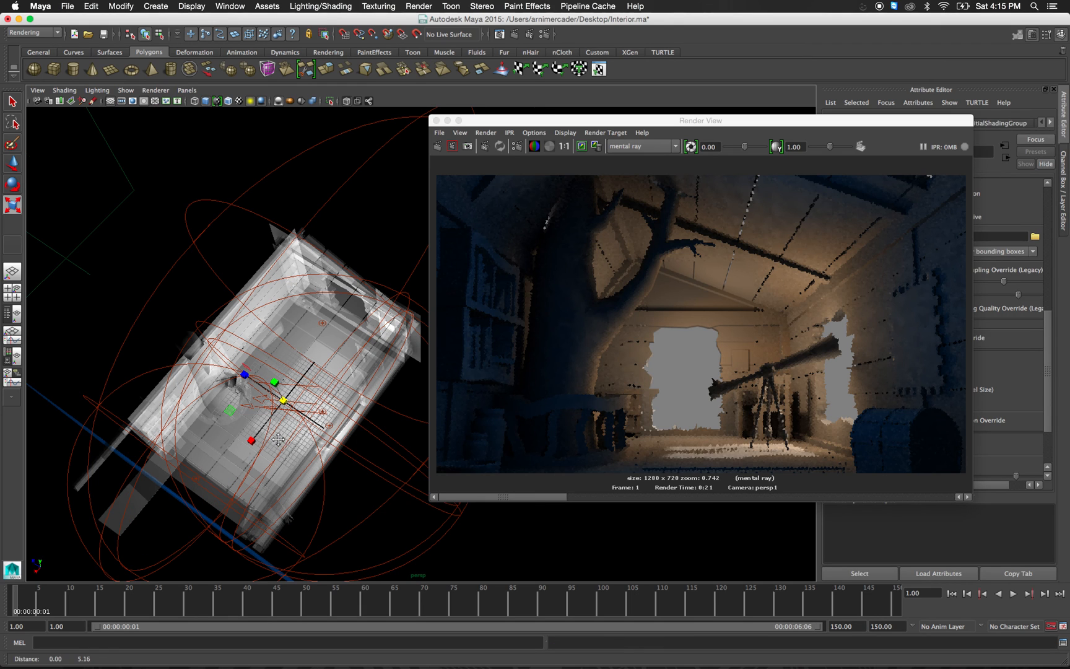
drag(284, 401, 315, 411)
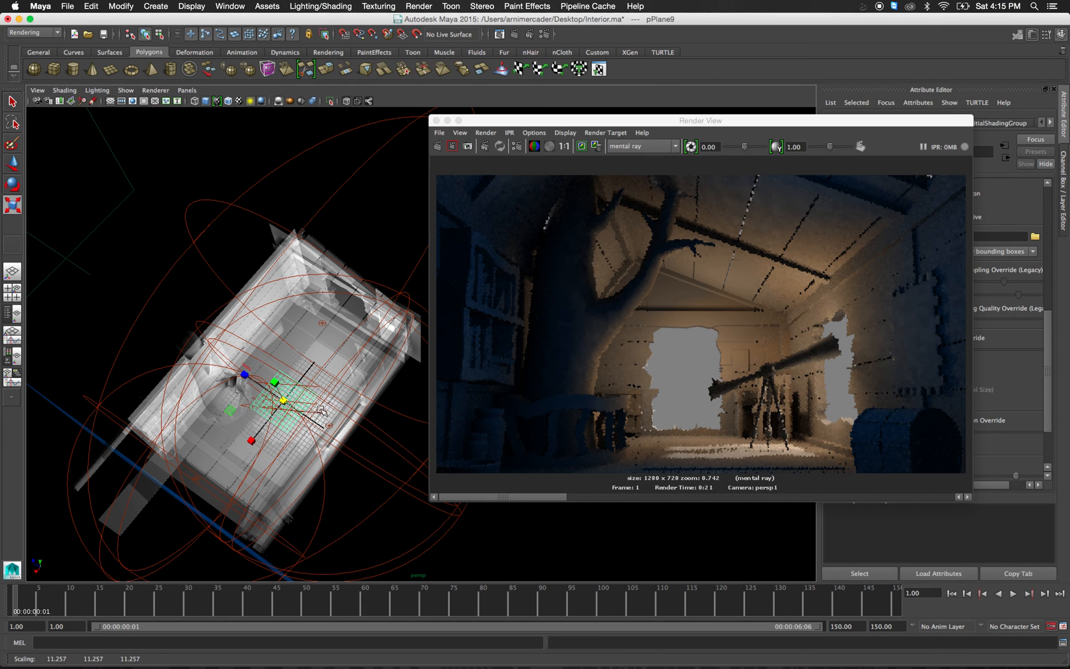
Rotate the new plane -90 degrees about Z, move it outside the room's far window wall, and dismiss the render window.
key(e)
drag(285, 372, 251, 431)
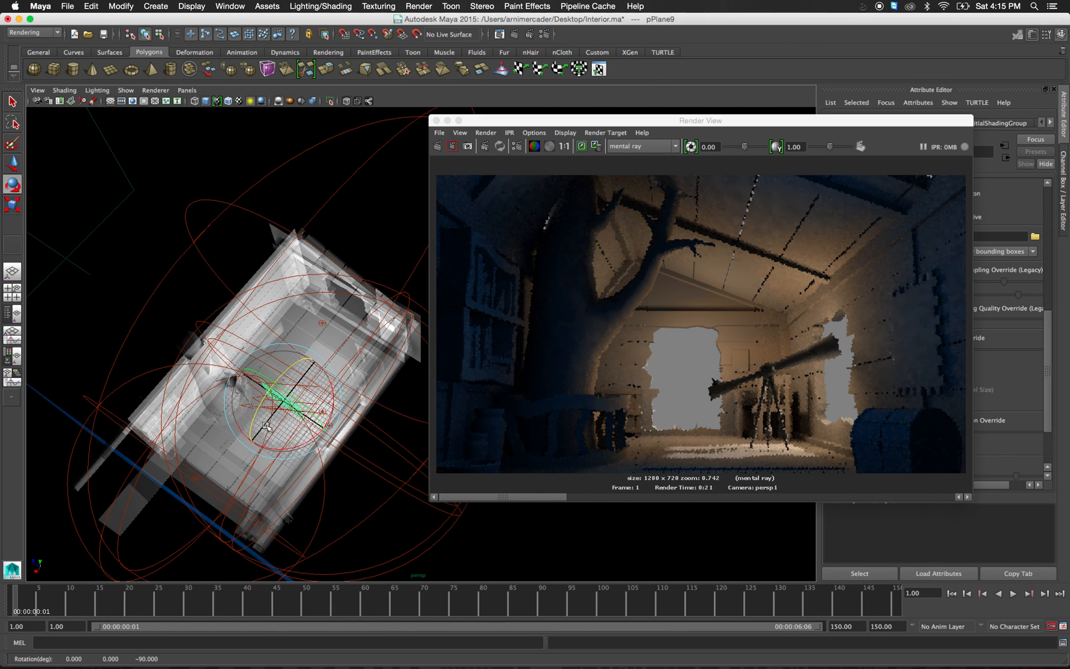
key(w)
drag(284, 387, 380, 277)
click(436, 121)
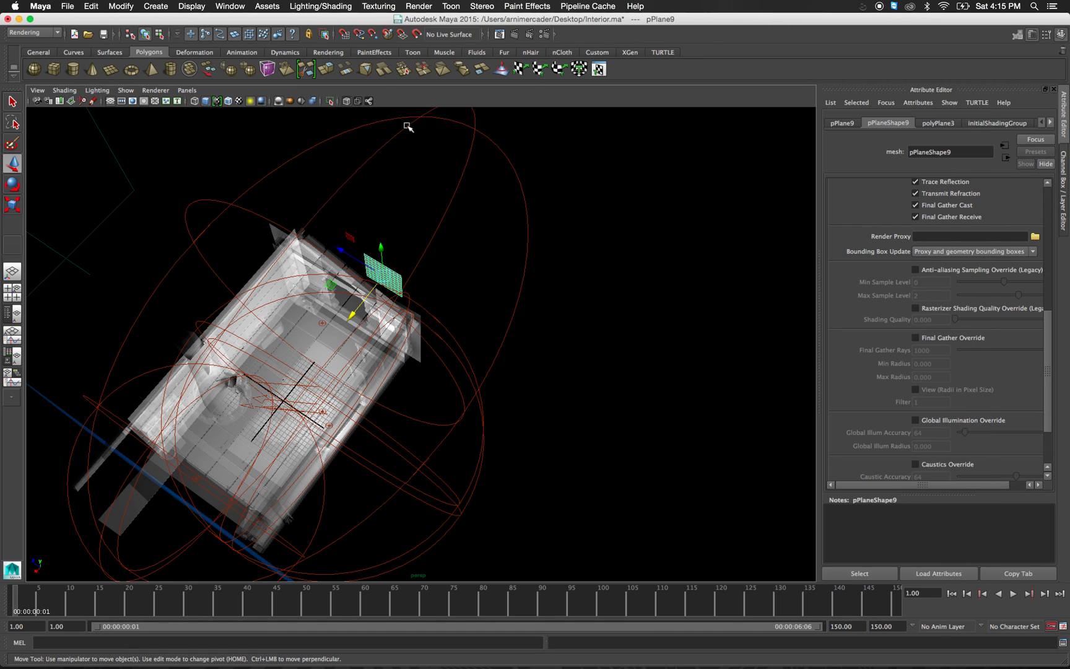
Look through the persp1 camera and raise the backdrop plane to window height, at about 11.9 in Y.
click(186, 90)
mouse_move(265, 100)
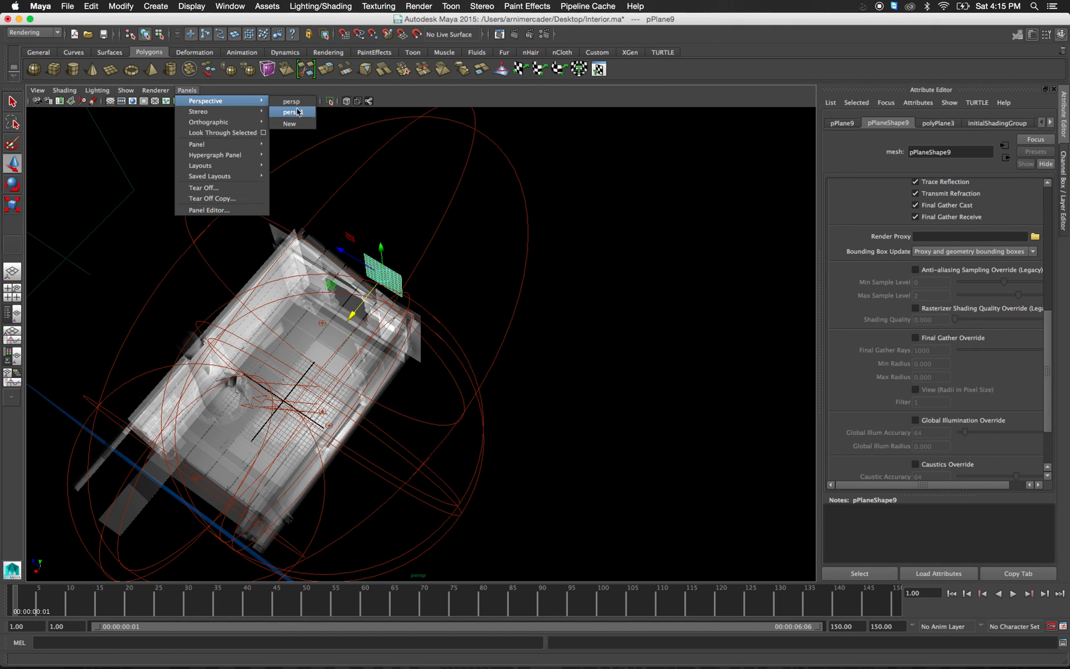
click(293, 112)
drag(406, 418, 407, 347)
key(r)
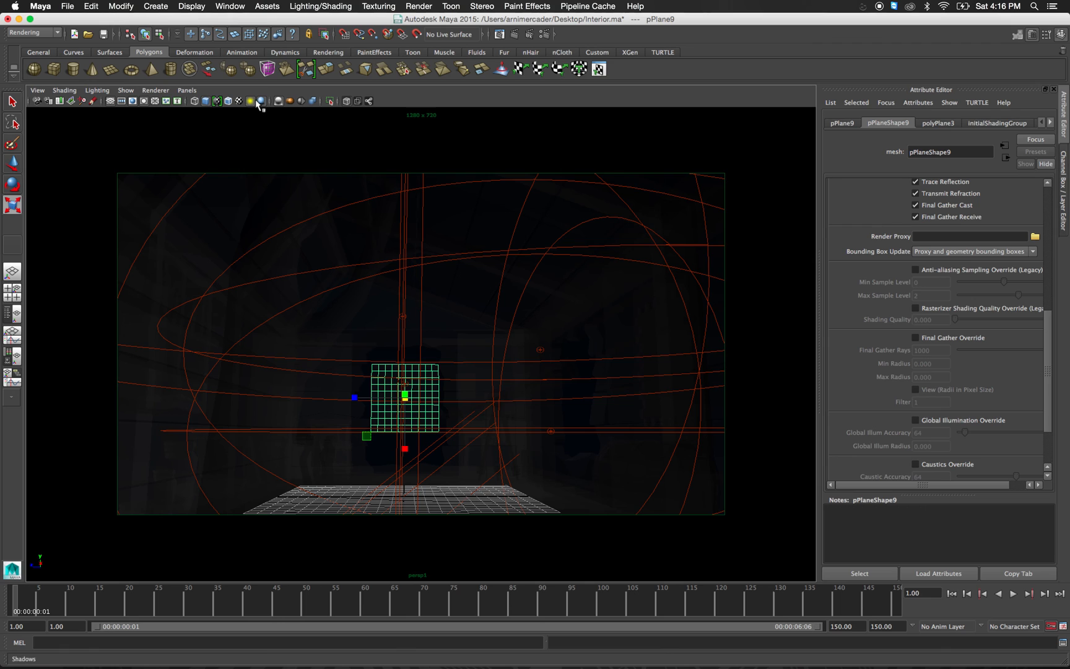
Turn off X-ray shading, select the large plane blocking the camera view and inspect its render stats.
click(346, 100)
key(q)
click(354, 287)
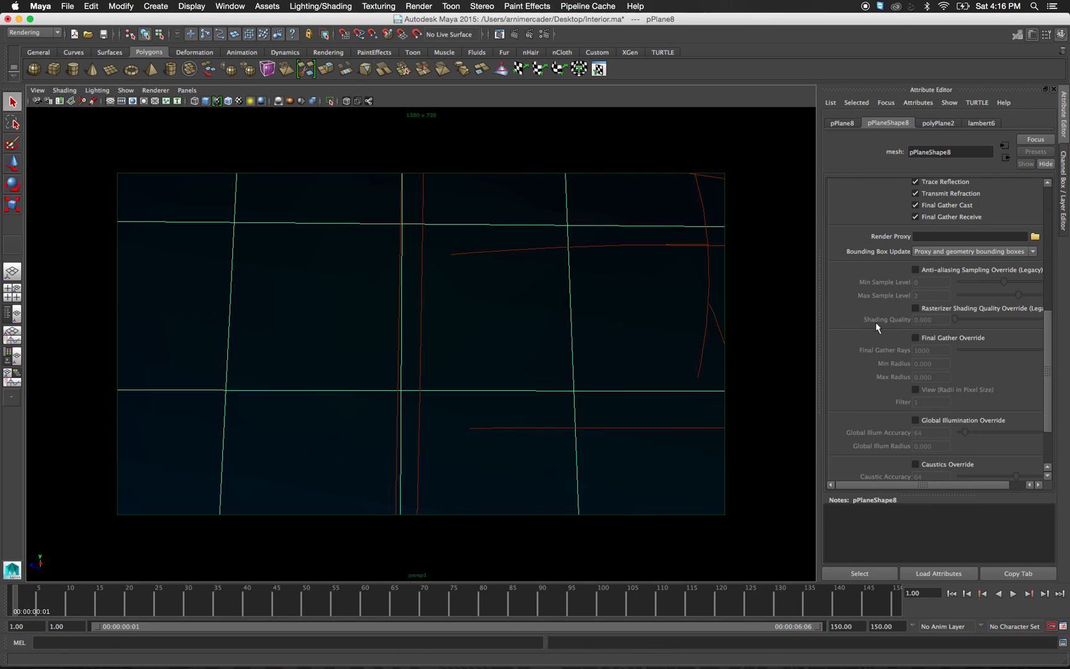
scroll(905, 321, up, 4)
scroll(905, 321, up, 6)
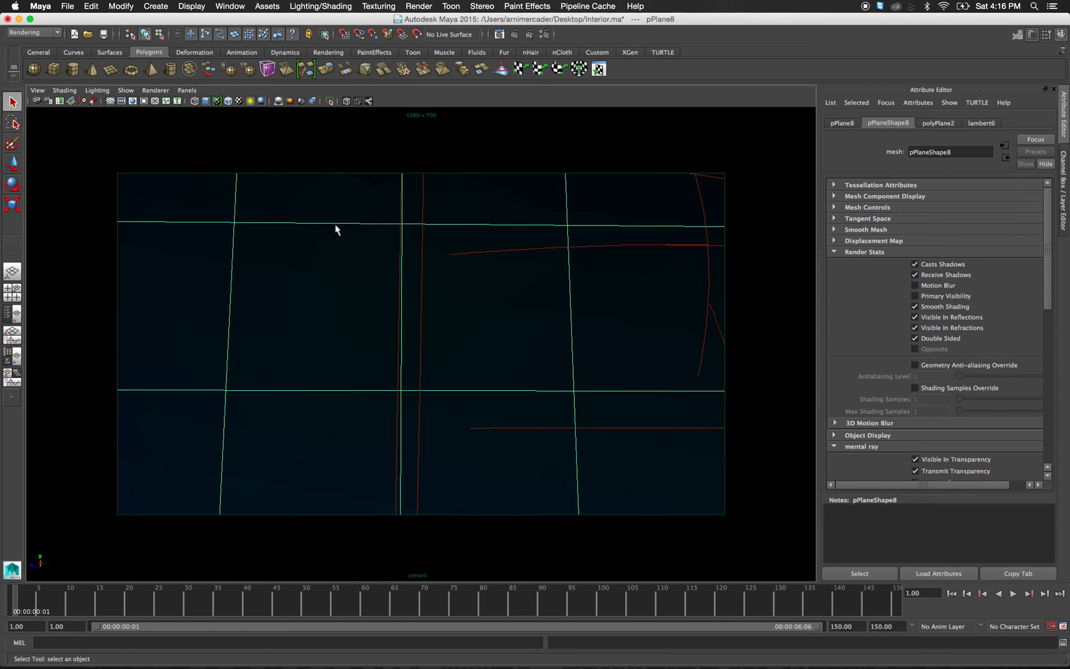
Show the Outliner beside the persp1 camera view, then put the blocking plane on a new display layer and hide that layer.
click(1065, 180)
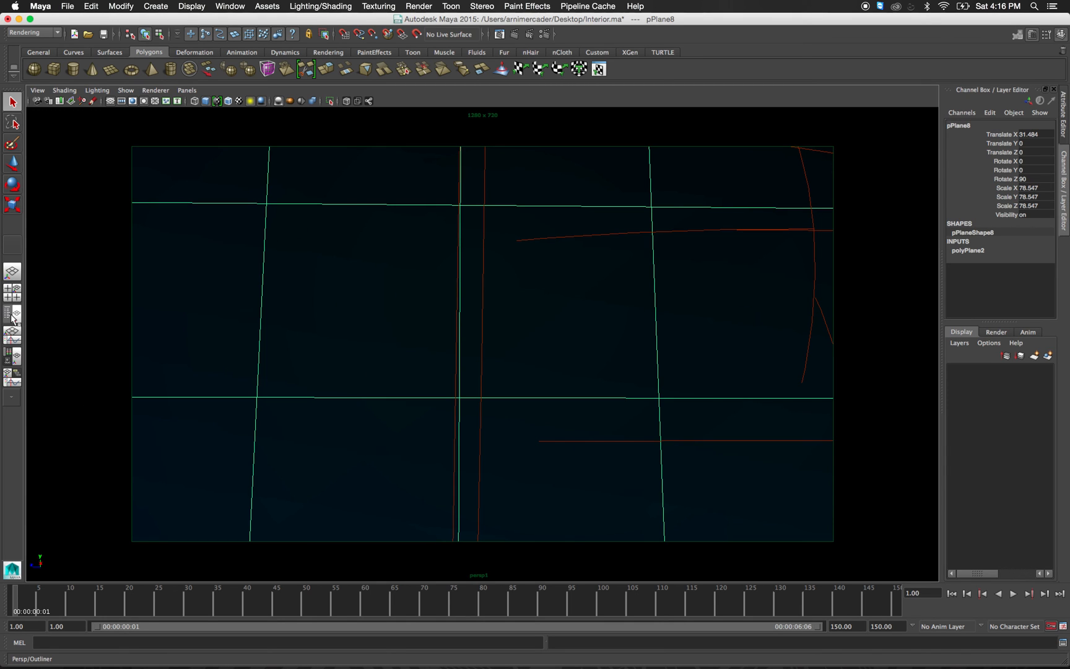
click(13, 316)
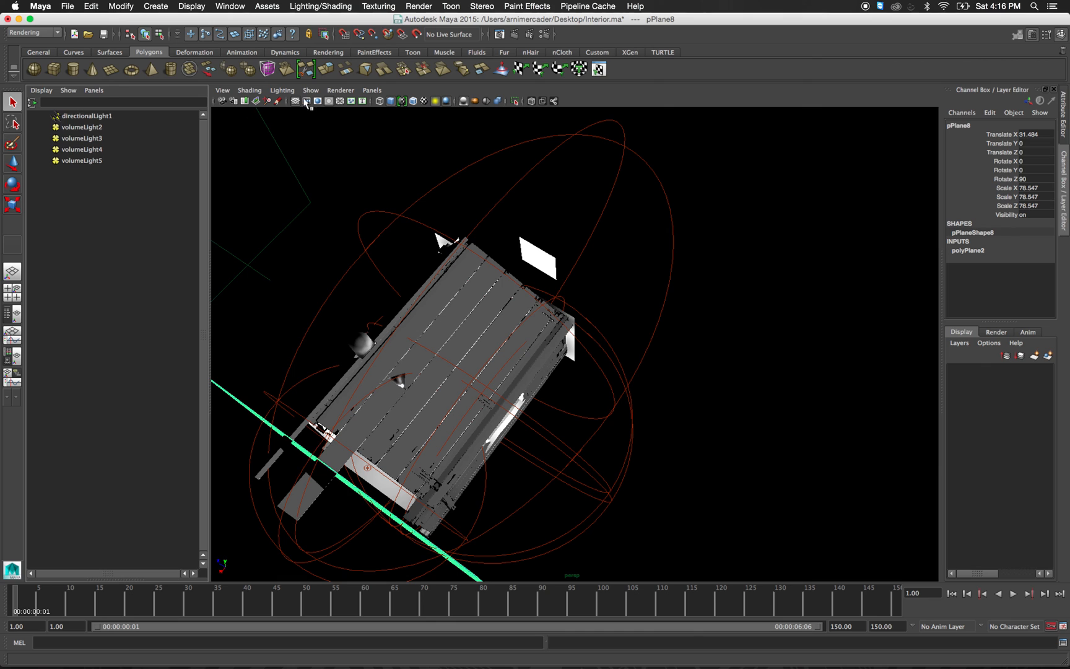
click(372, 91)
mouse_move(409, 100)
click(478, 112)
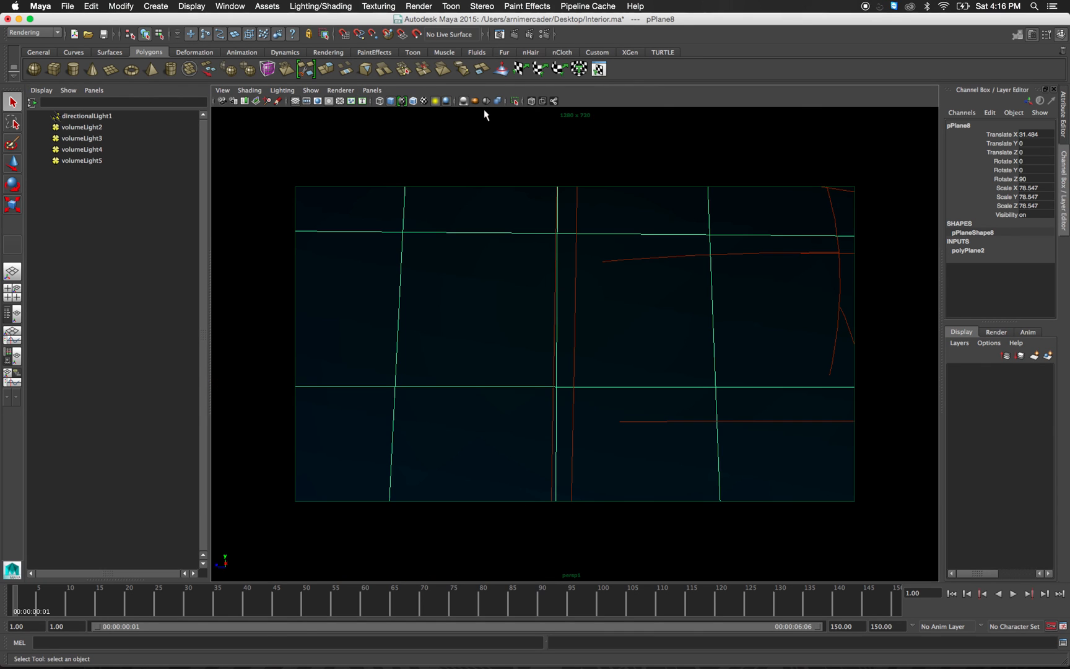
click(1047, 356)
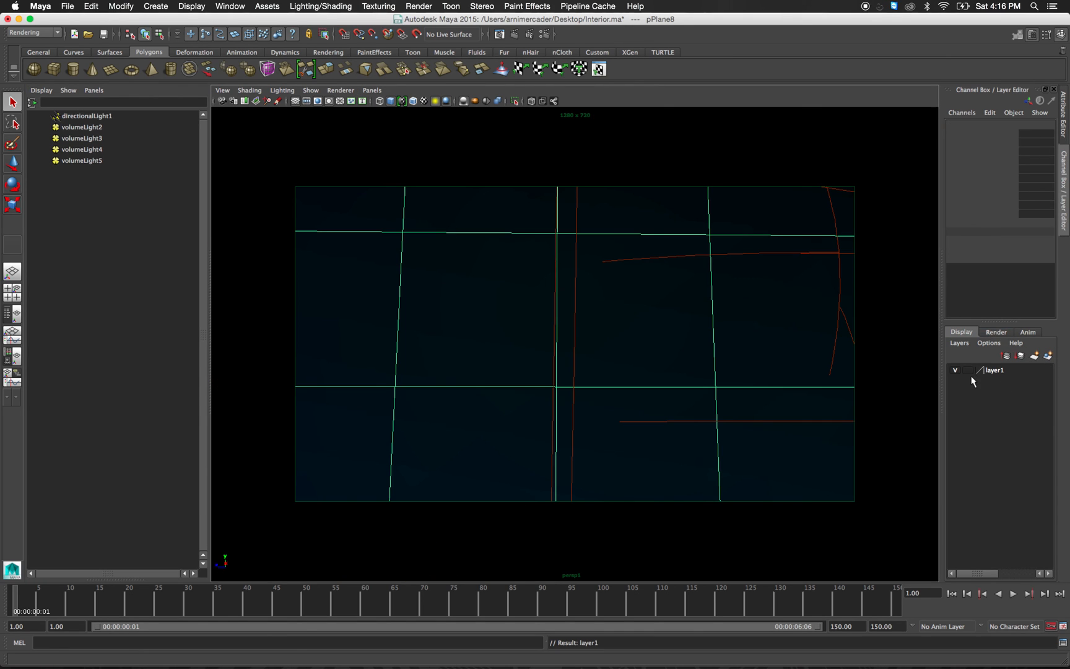
click(954, 370)
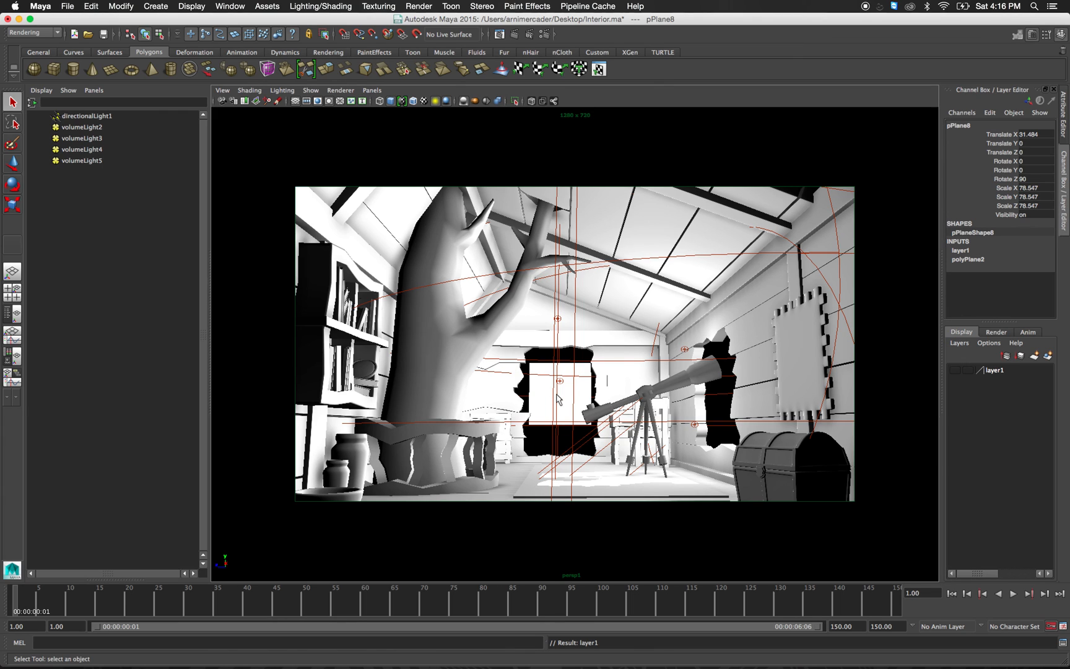
Scale the backdrop plane uniformly to about 37.3 so it fills the far window, and turn off scene lighting in the viewport.
click(574, 412)
key(r)
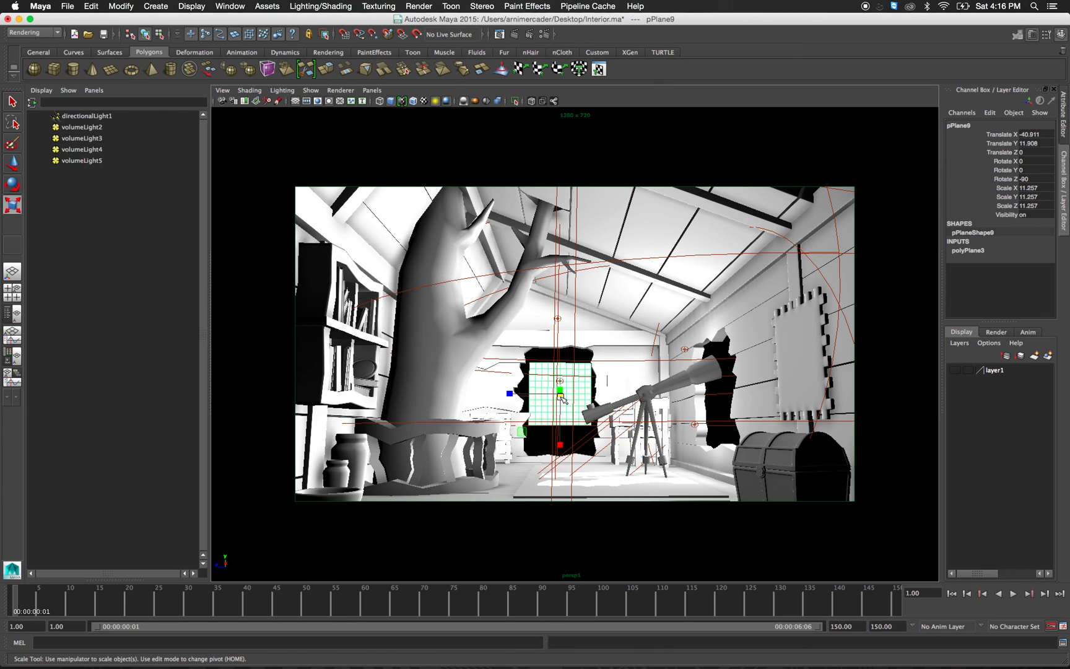
drag(566, 406, 661, 434)
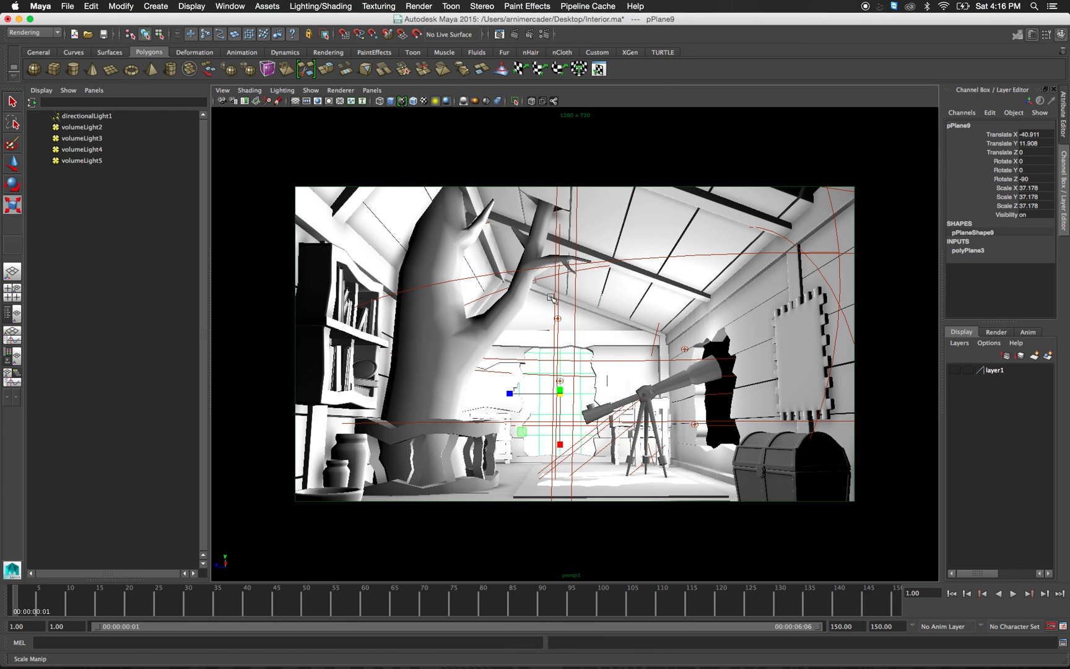
key(q)
click(434, 101)
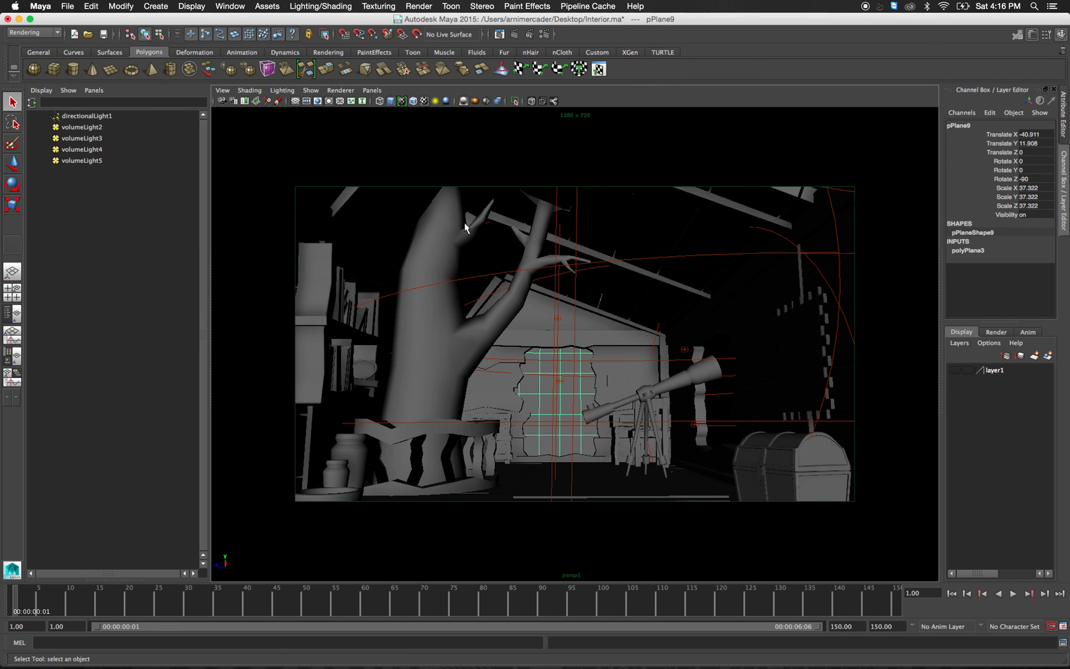
click(327, 52)
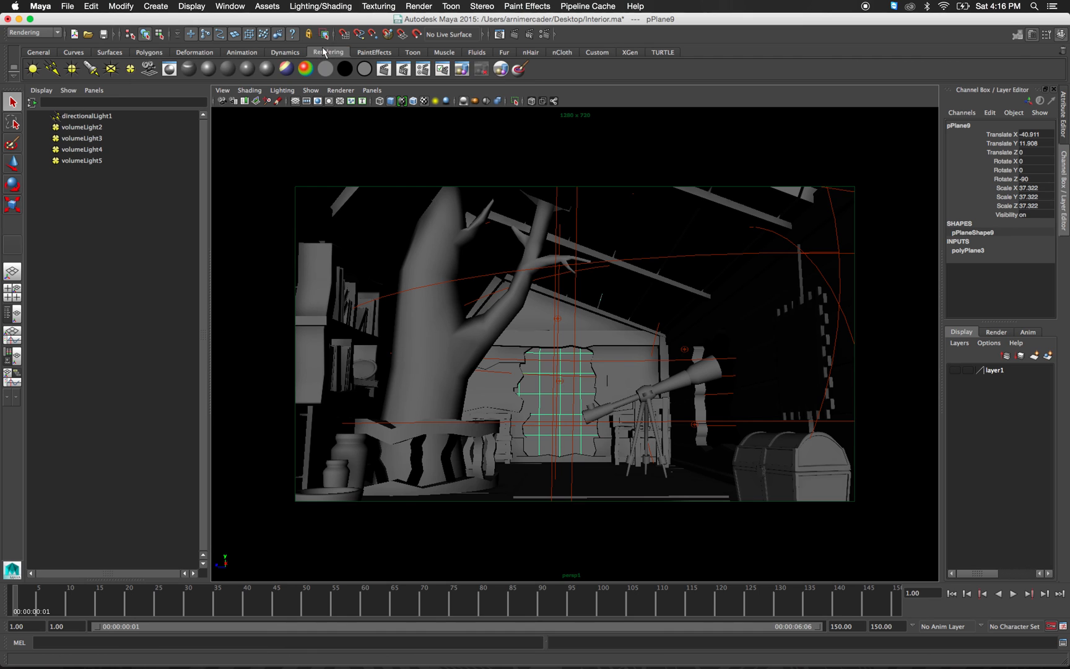
Assign a new surface shader to the backdrop plane and turn off Casts Shadows and Receive Shadows in its render stats.
click(344, 69)
key(ctrl+a)
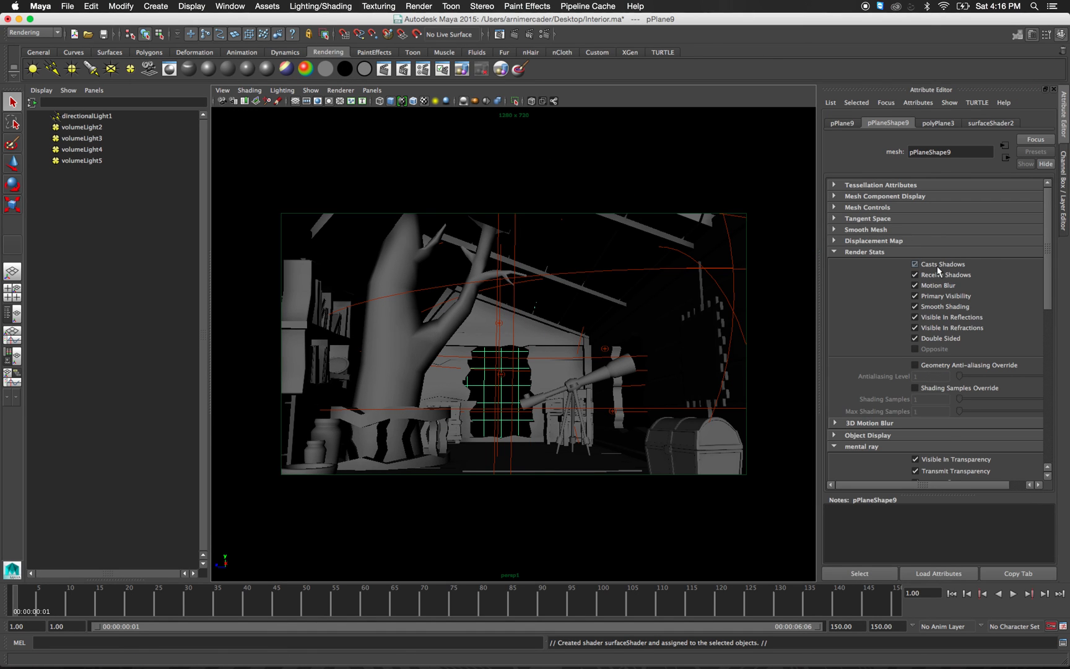
click(938, 266)
click(938, 276)
click(941, 295)
scroll(933, 311, down, 8)
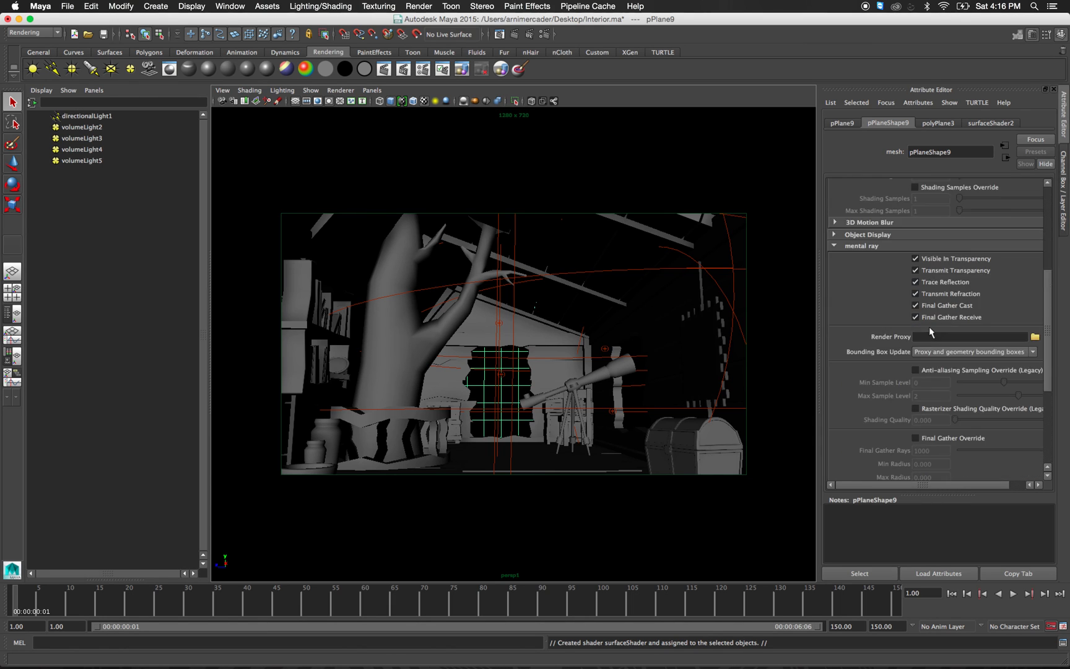
Turn off the backdrop plane's mental ray visibility flags, including Final Gather Cast, Final Gather Receive, Visible In Transparency and Transmit Transparency.
click(931, 283)
click(932, 271)
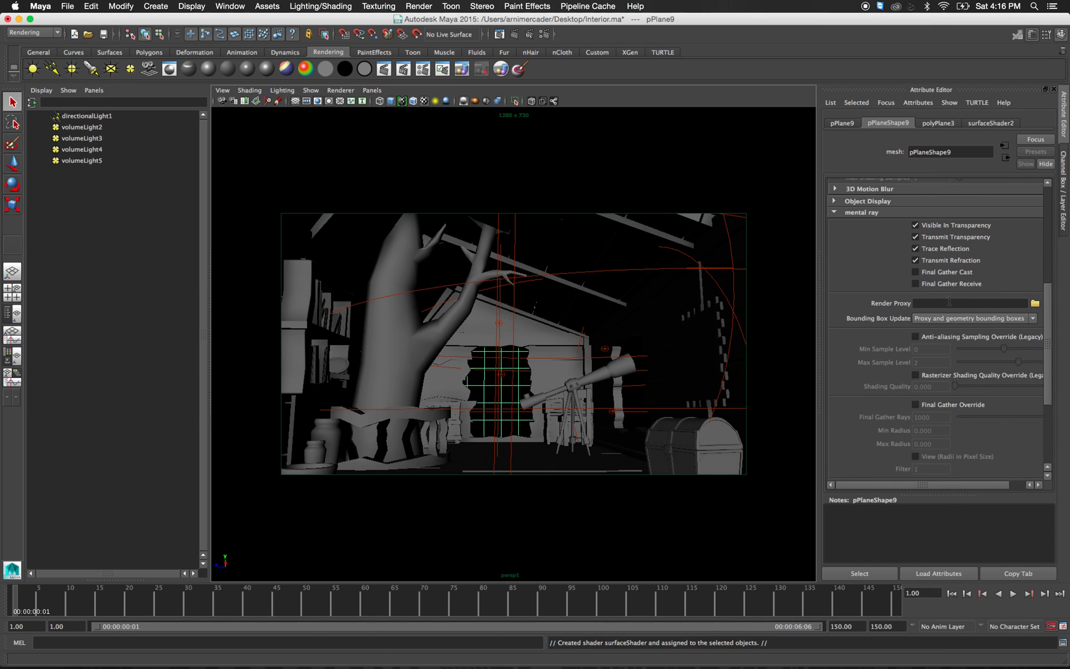
click(941, 259)
click(938, 248)
scroll(957, 282, up, 5)
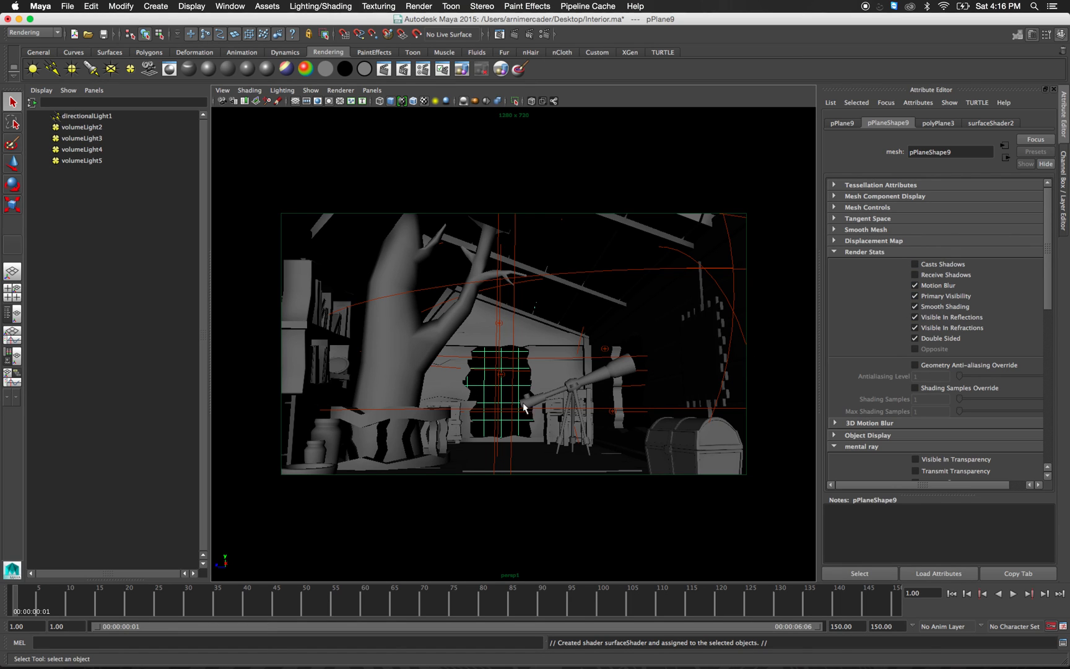
key(r)
key(q)
key(r)
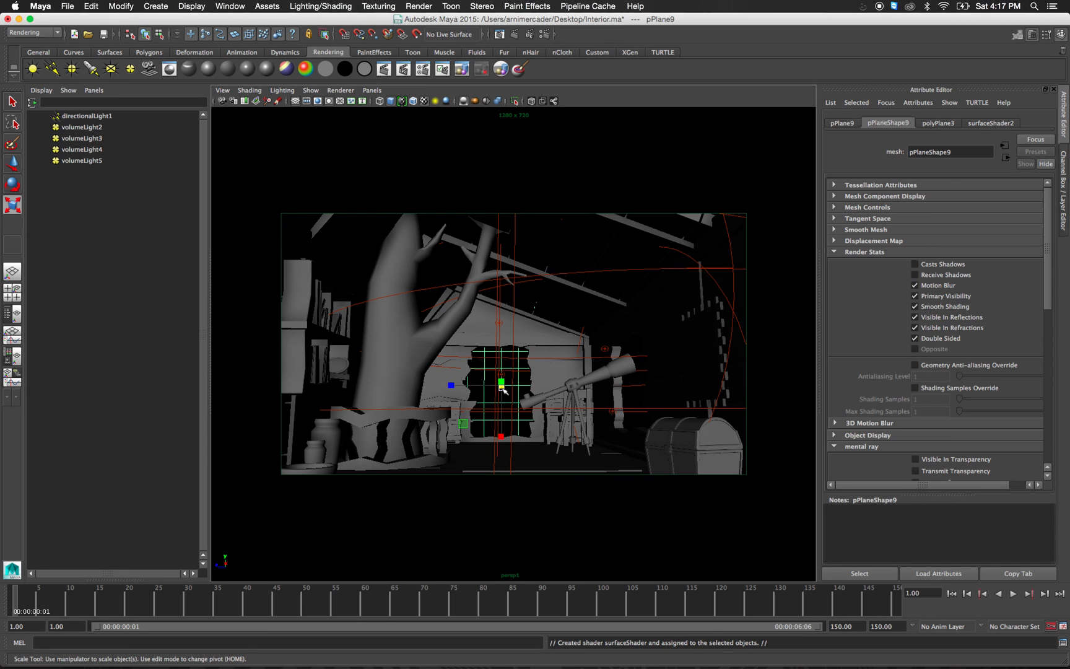
key(w)
key(q)
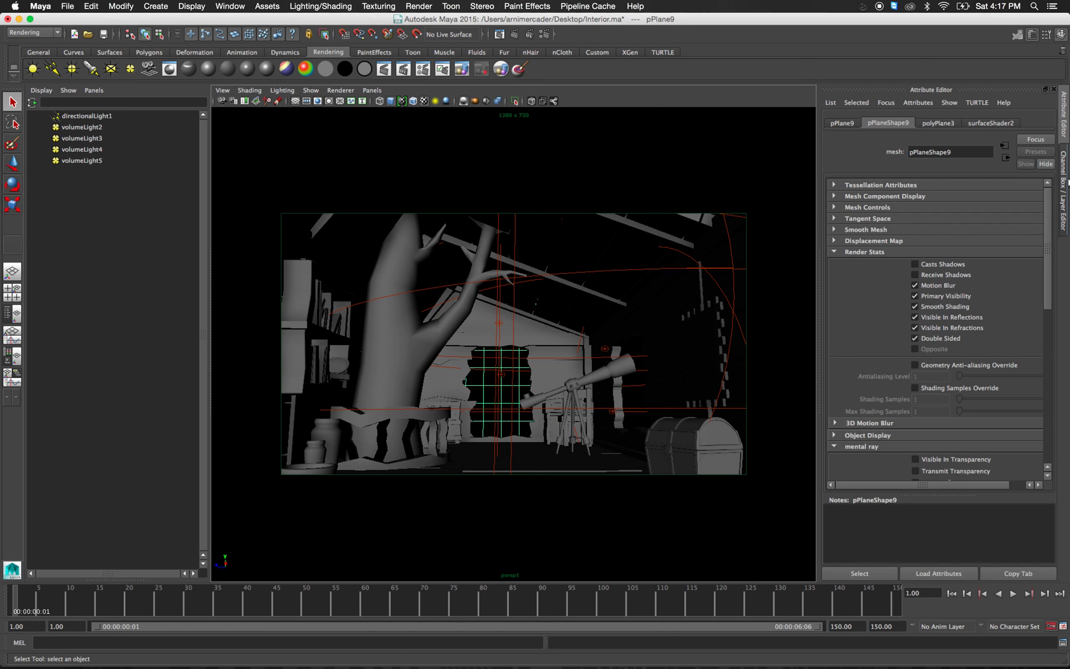
Map a File texture to the surface shader's Out Color and load cartoonPano.jpg from the Desktop.
click(989, 123)
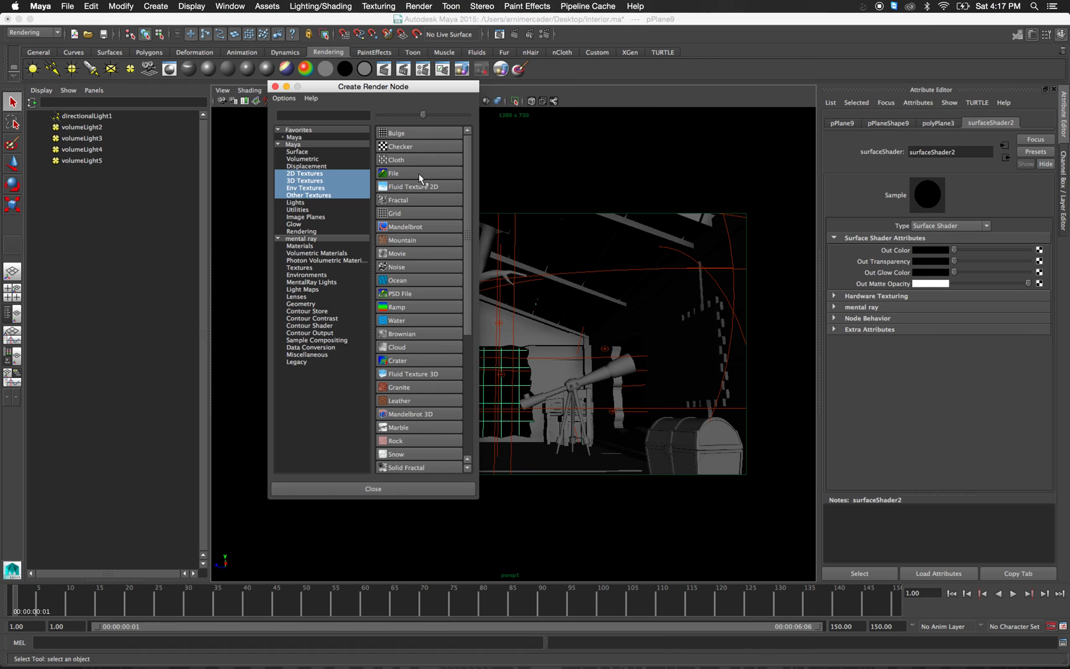
click(418, 173)
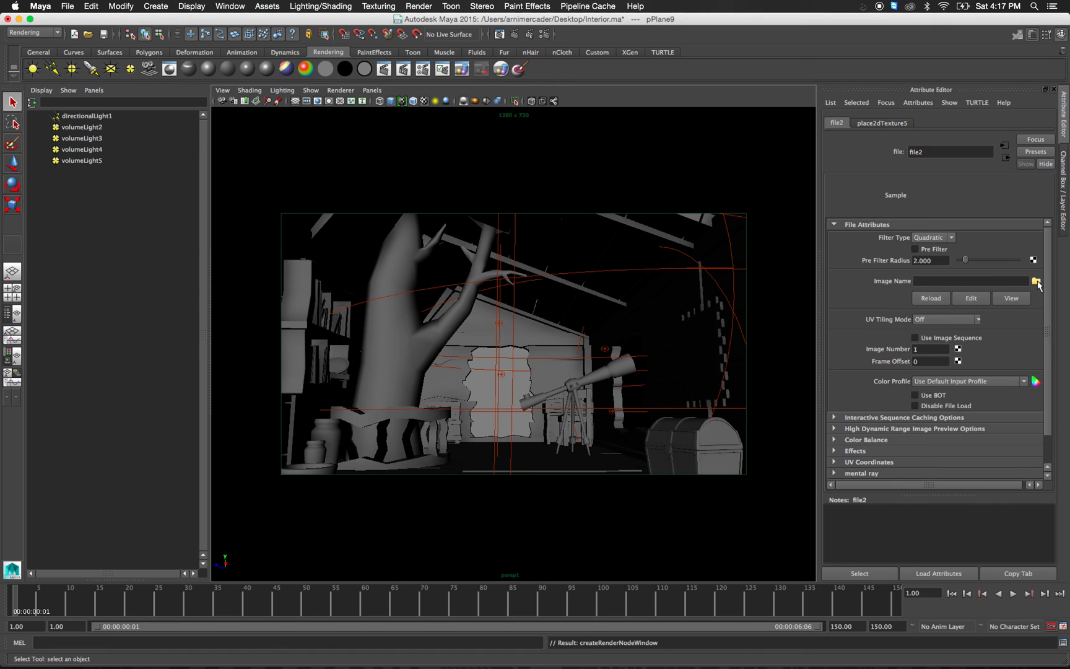
click(1035, 280)
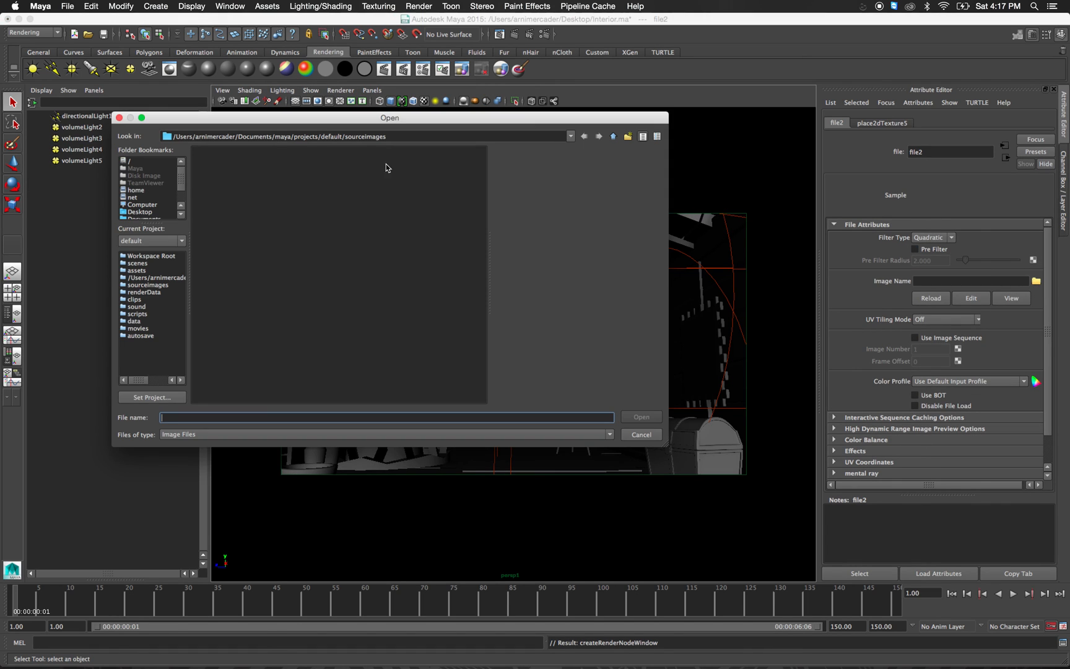
click(153, 211)
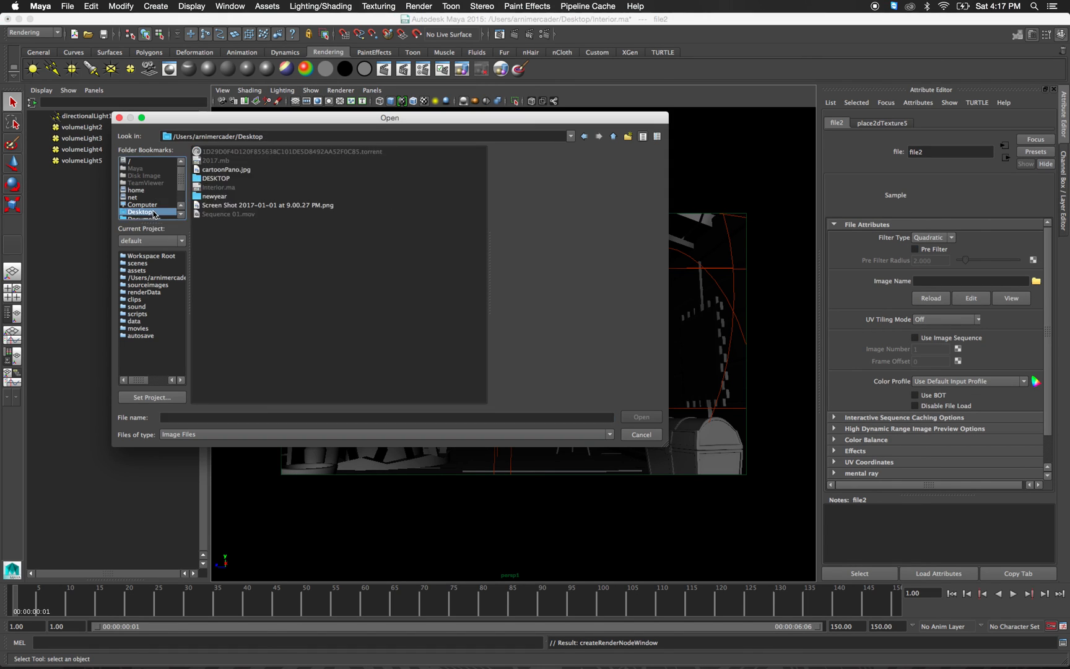
double_click(223, 170)
key(e)
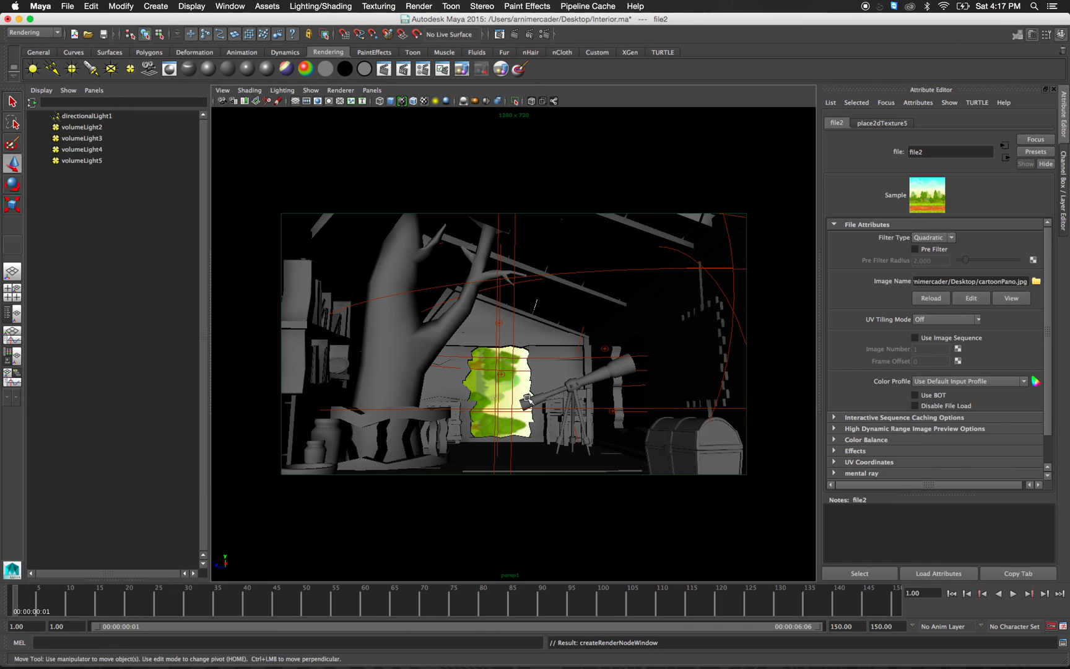
Select the backdrop plane behind the far window and rotate it so the landscape image stands upright.
key(q)
click(503, 389)
key(e)
key(q)
click(483, 388)
key(e)
key(q)
click(486, 389)
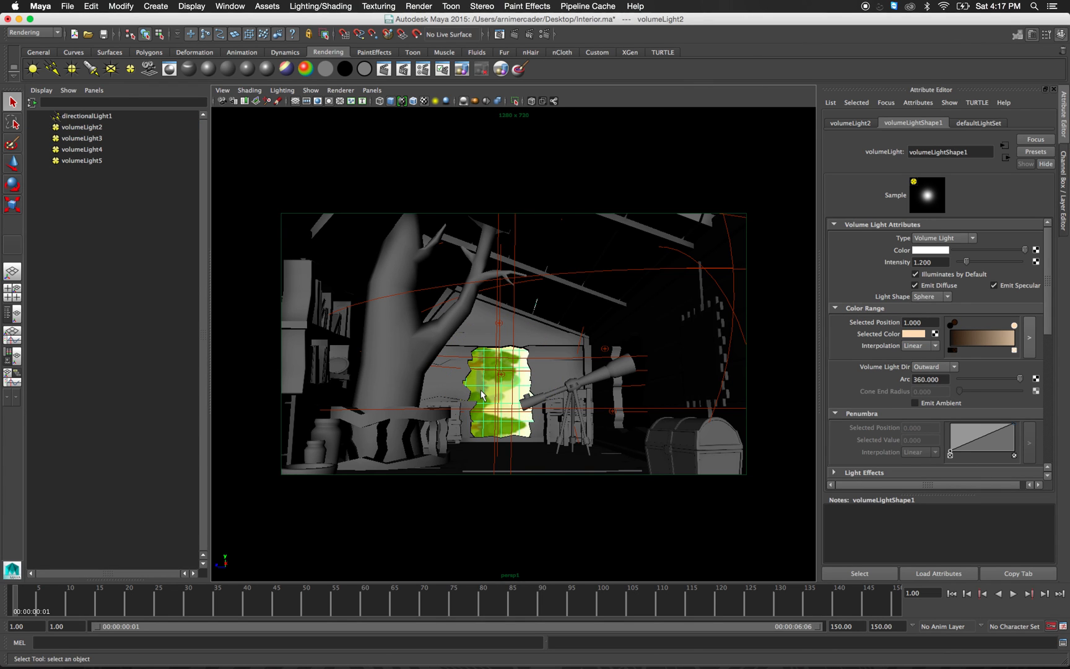
key(e)
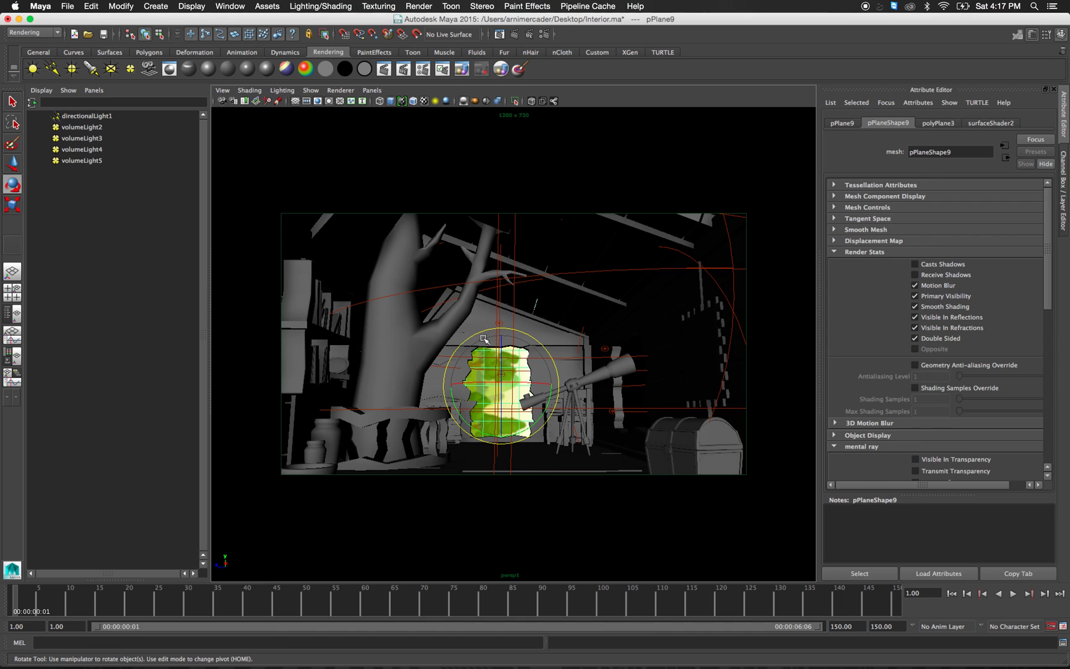
drag(460, 415, 594, 421)
Widen the backdrop plane to cover both windows and shift it sideways to reframe the landscape.
key(r)
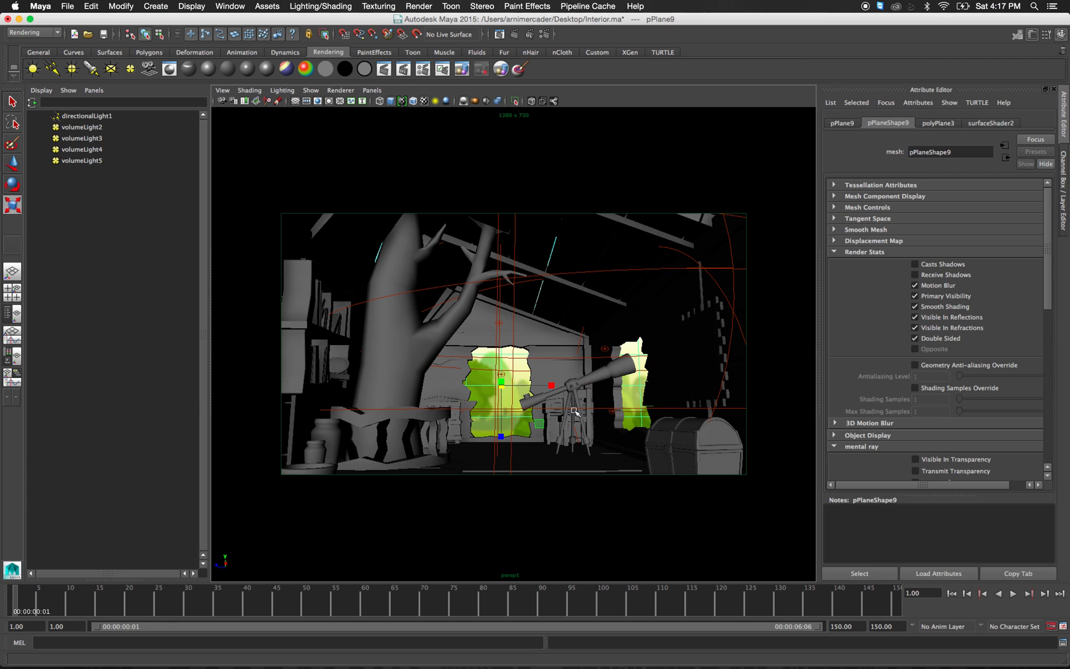
key(w)
mouse_move(501, 385)
mouse_down()
mouse_move(495, 403)
mouse_move(487, 370)
mouse_move(487, 385)
mouse_up()
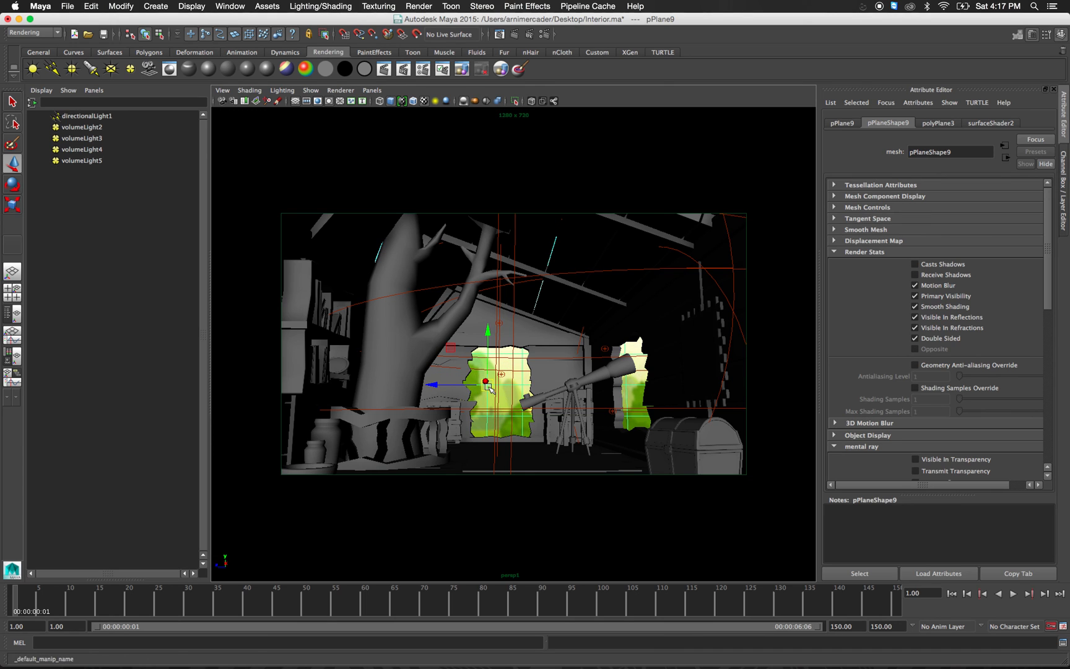
key(r)
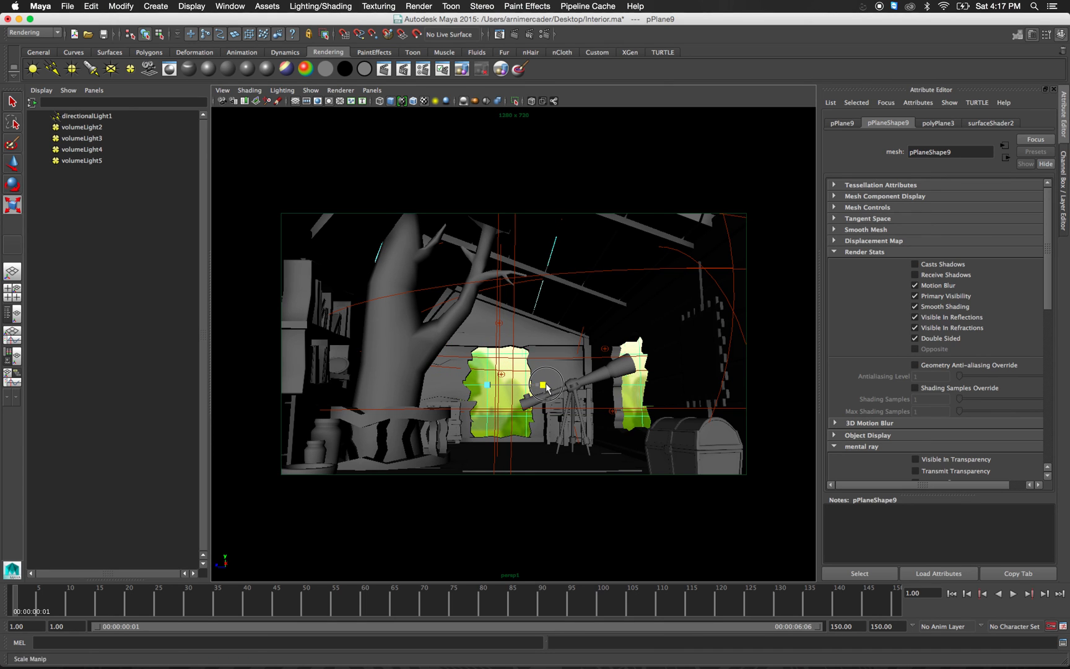
key(q)
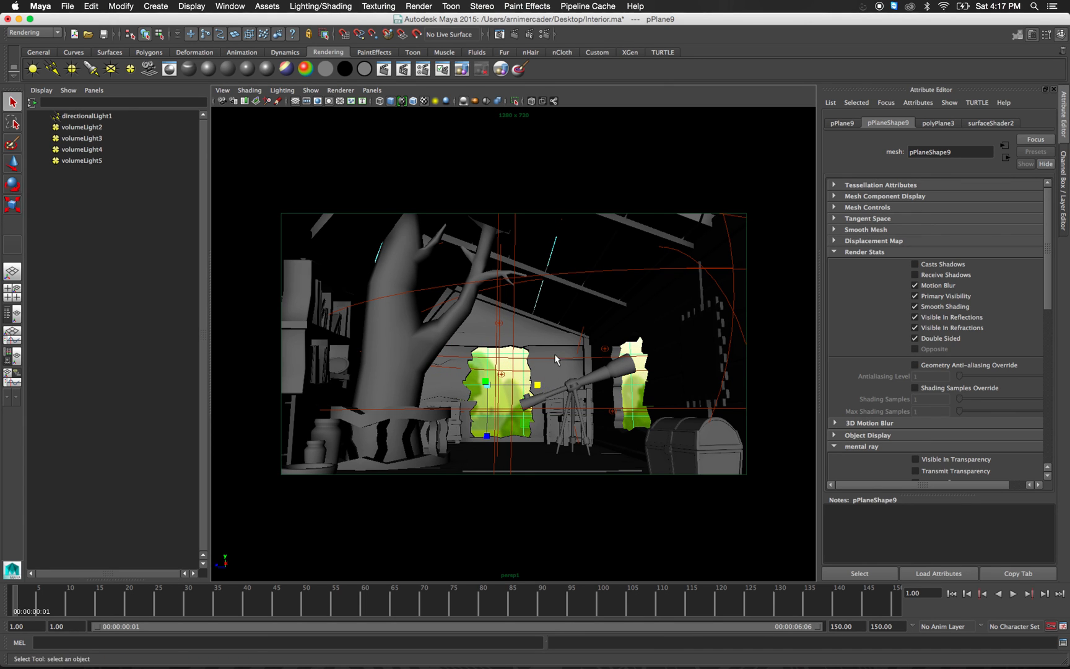
Render the persp1 view with mental ray to check the landscape through the windows.
click(499, 34)
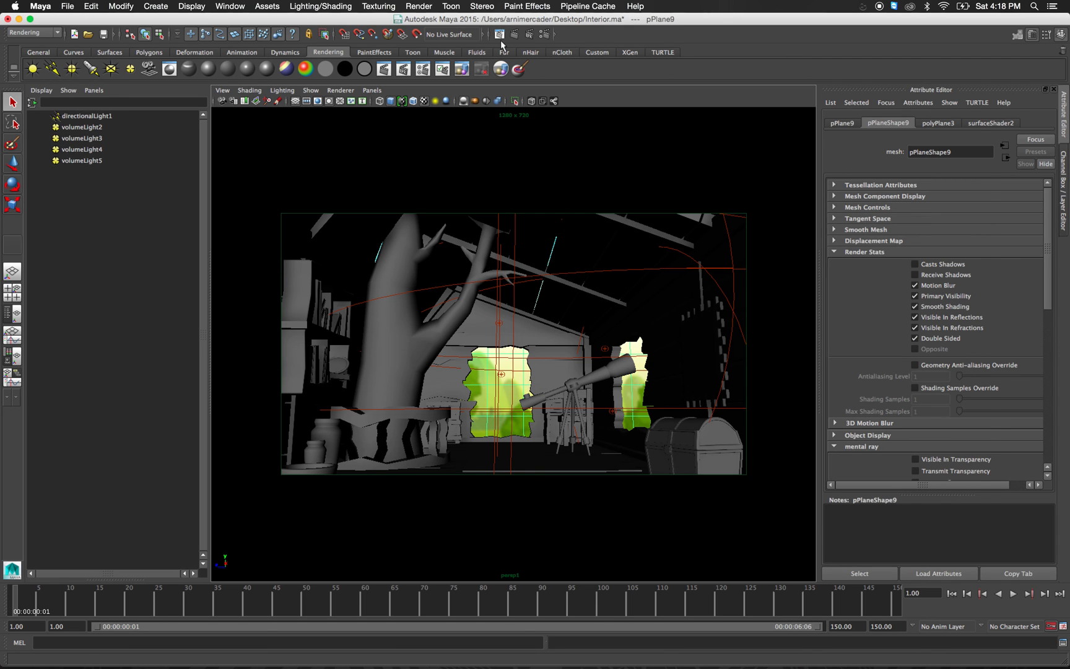
click(442, 145)
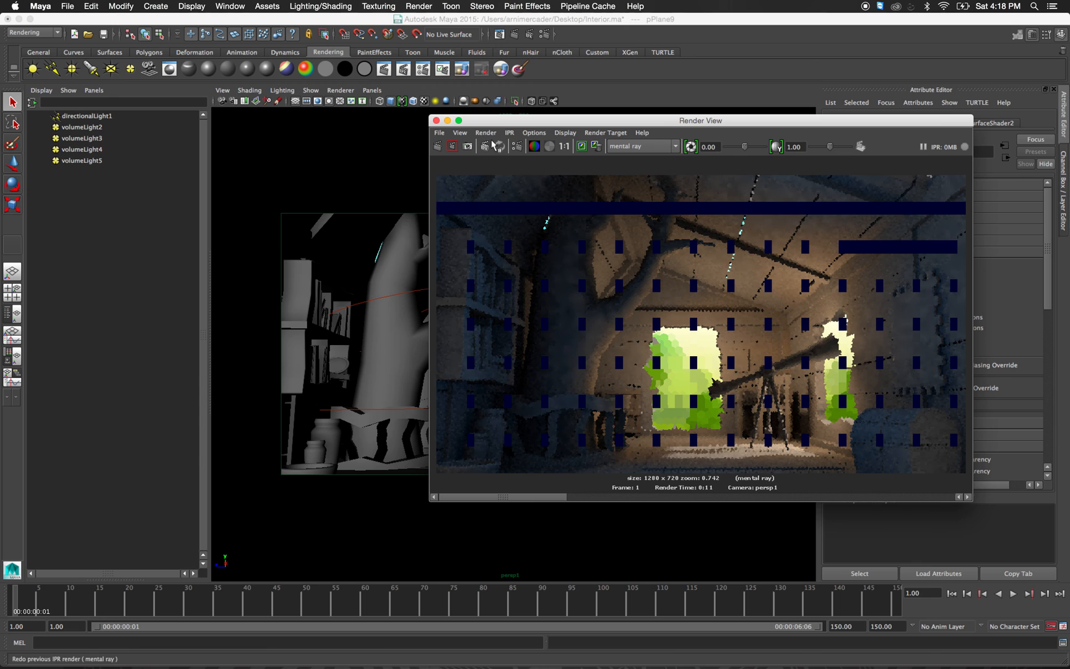
click(449, 121)
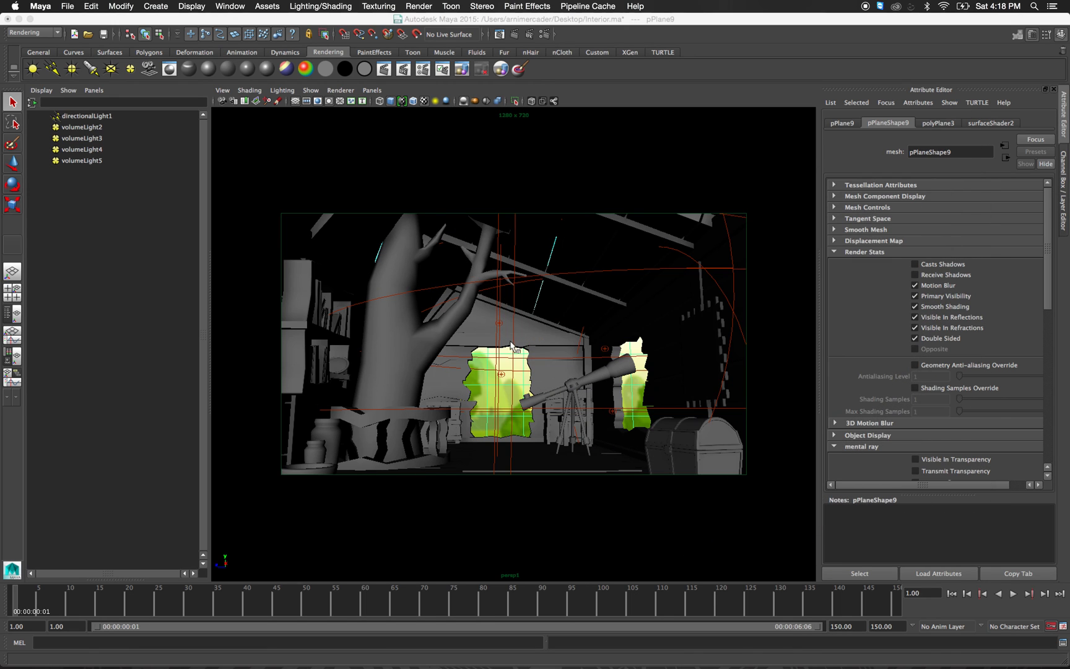
Brighten the cartoonPano.jpg file texture by setting its Color Gain value to 1.5 in the color balance settings.
click(987, 125)
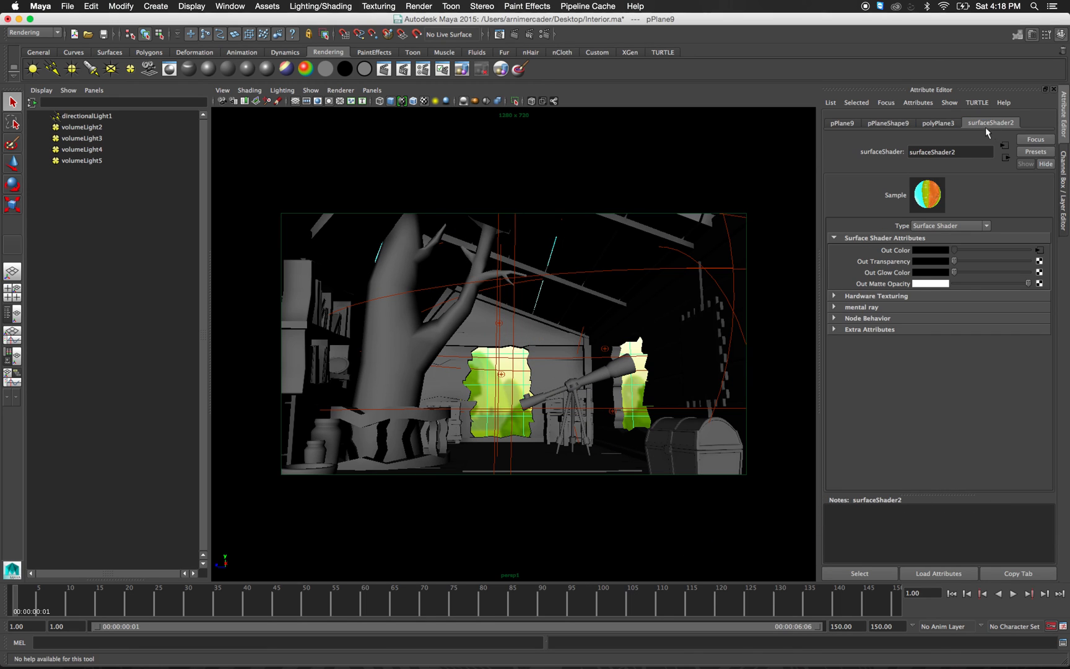
click(1039, 252)
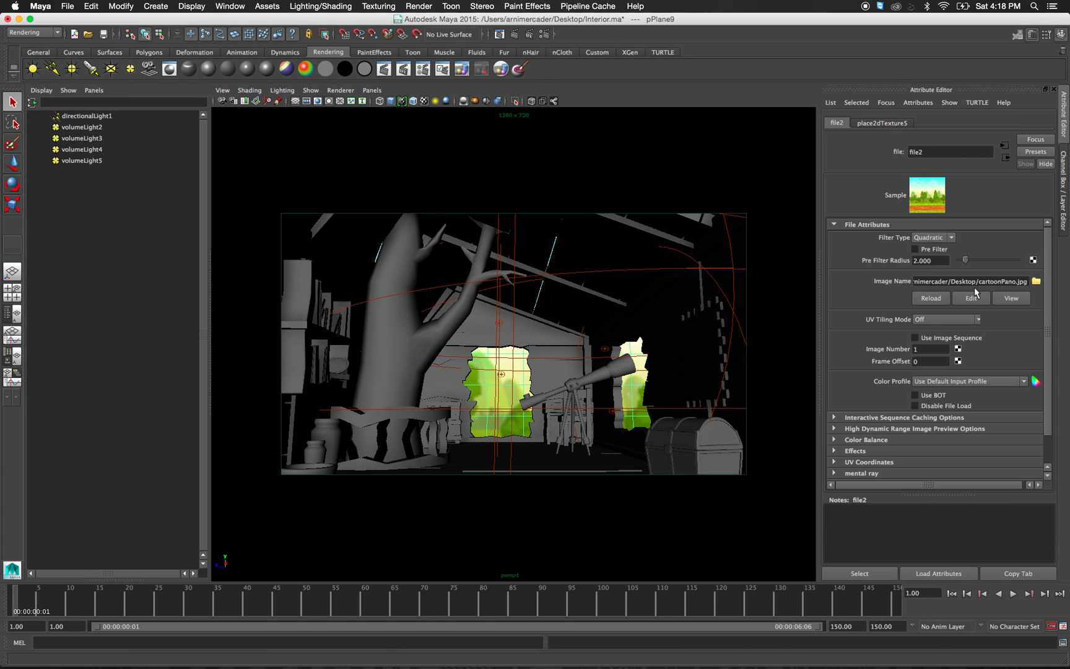
click(865, 439)
scroll(935, 396, down, 3)
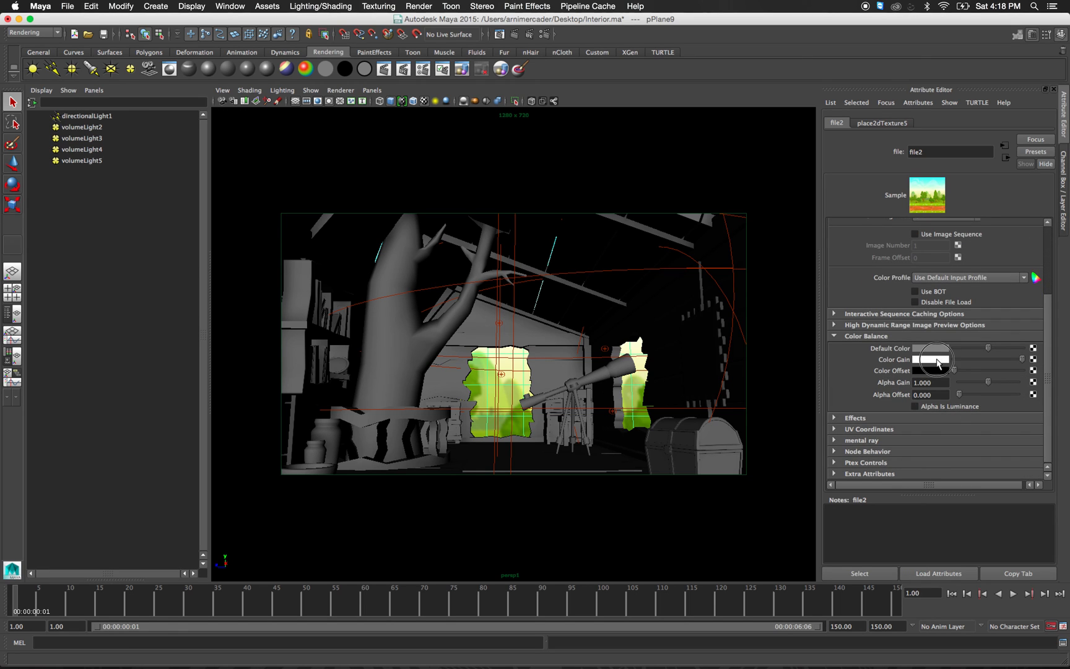
click(938, 360)
drag(864, 402, 831, 400)
text(1.1)
key(Return)
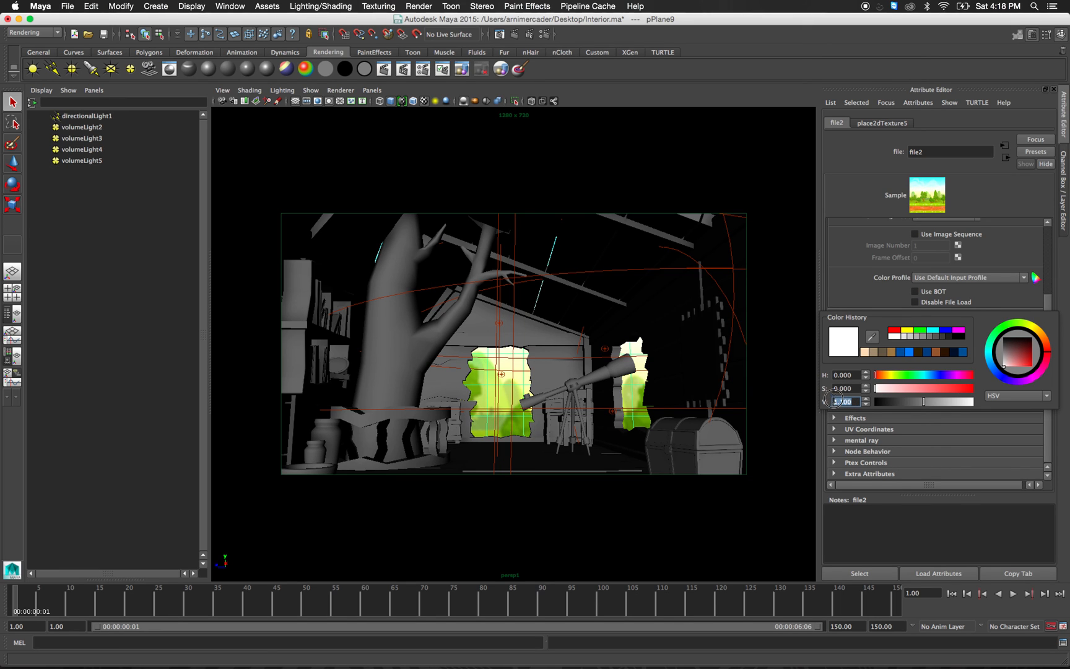
text(2)
key(Return)
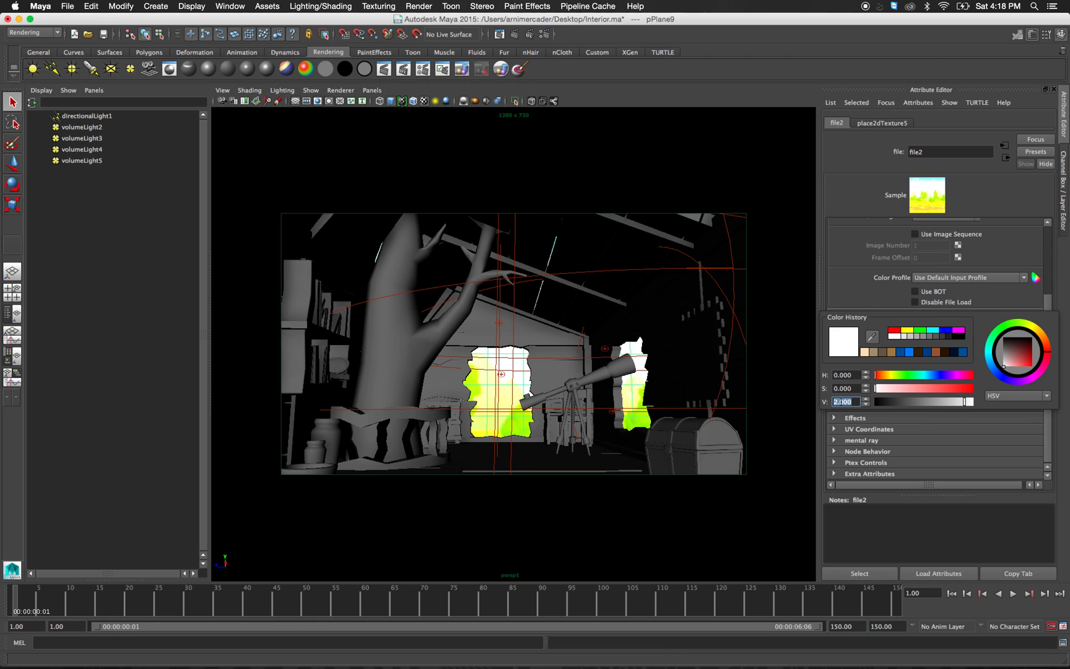
text(1.5)
key(Return)
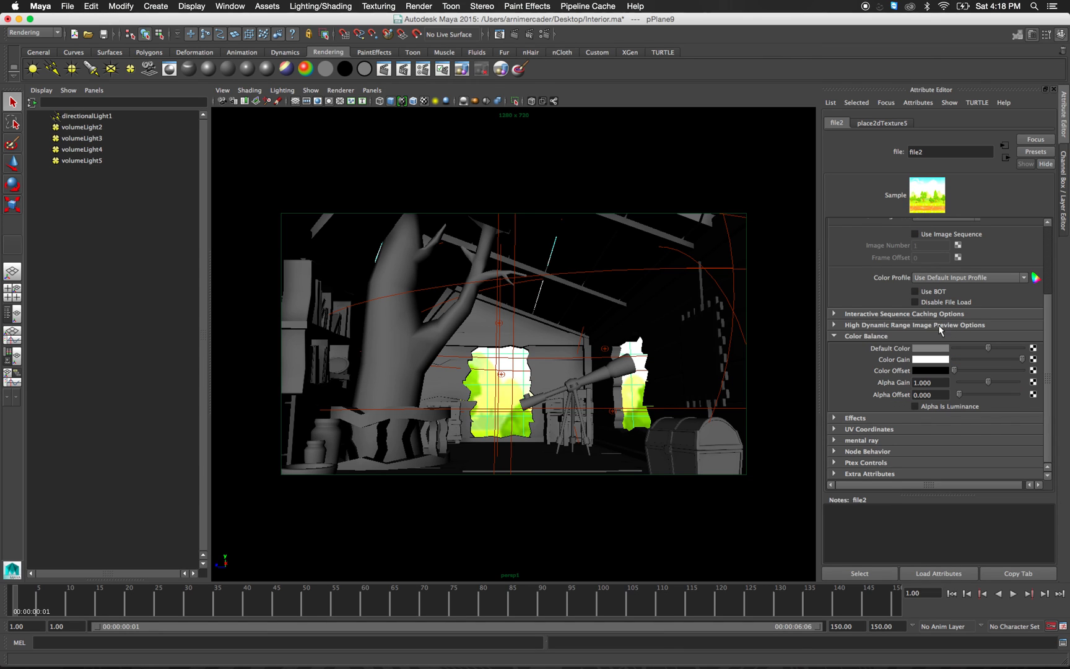
Tint the backdrop texture's Color Gain a soft warm red, with hue about 357 and saturation about 0.3.
click(934, 360)
drag(890, 390, 900, 390)
drag(1046, 345, 1046, 354)
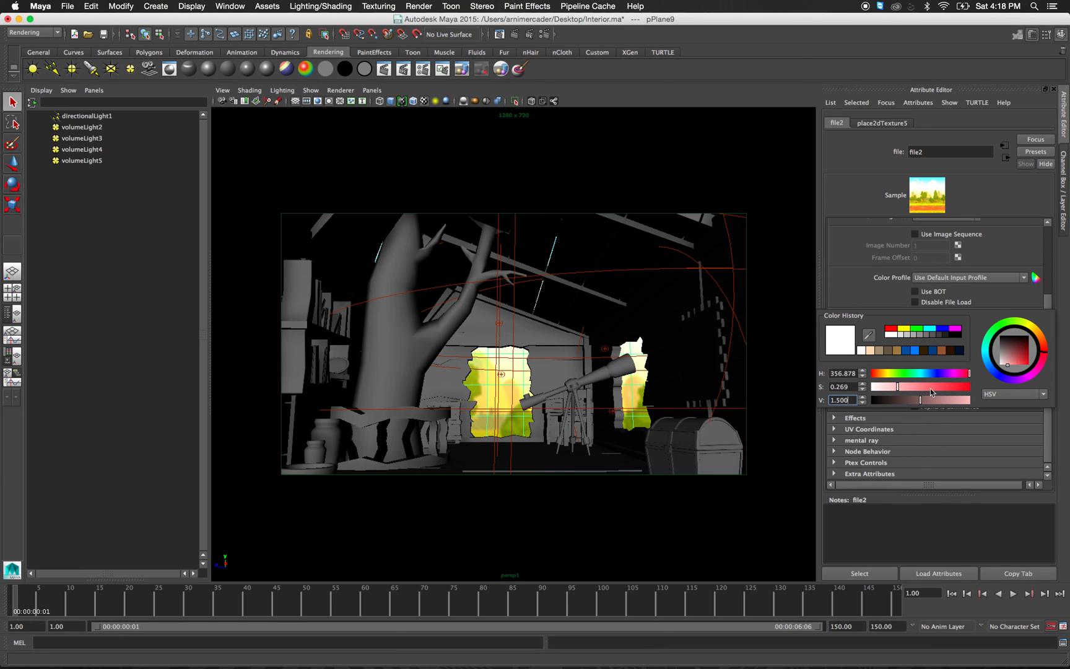
click(902, 387)
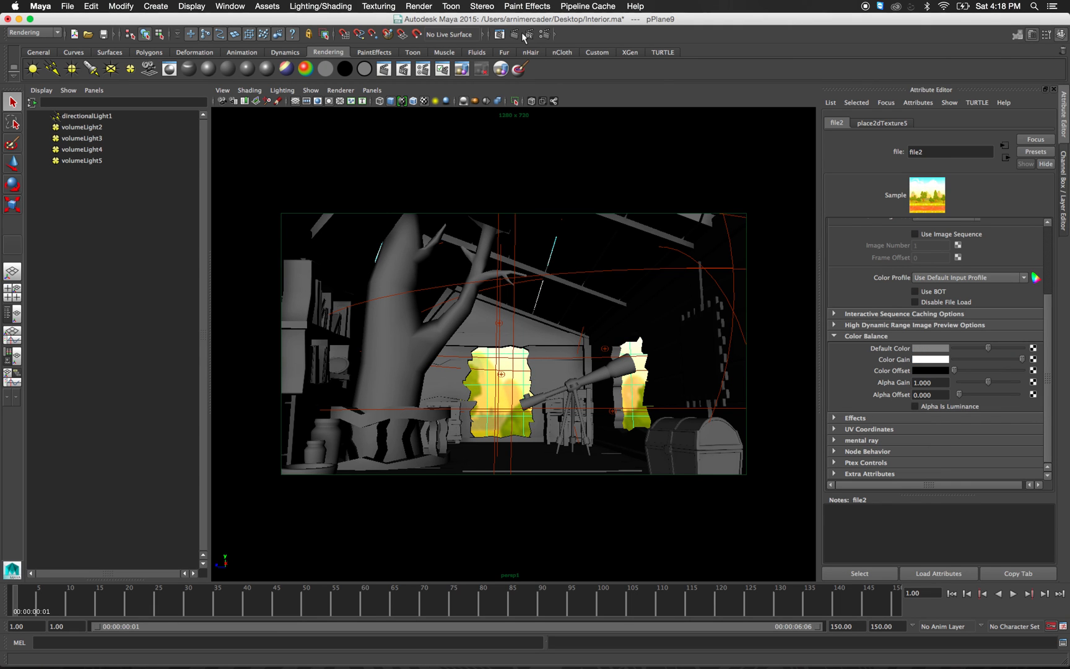
Render the camera view again to check the warmer, brighter backdrop, and close the render window.
click(498, 35)
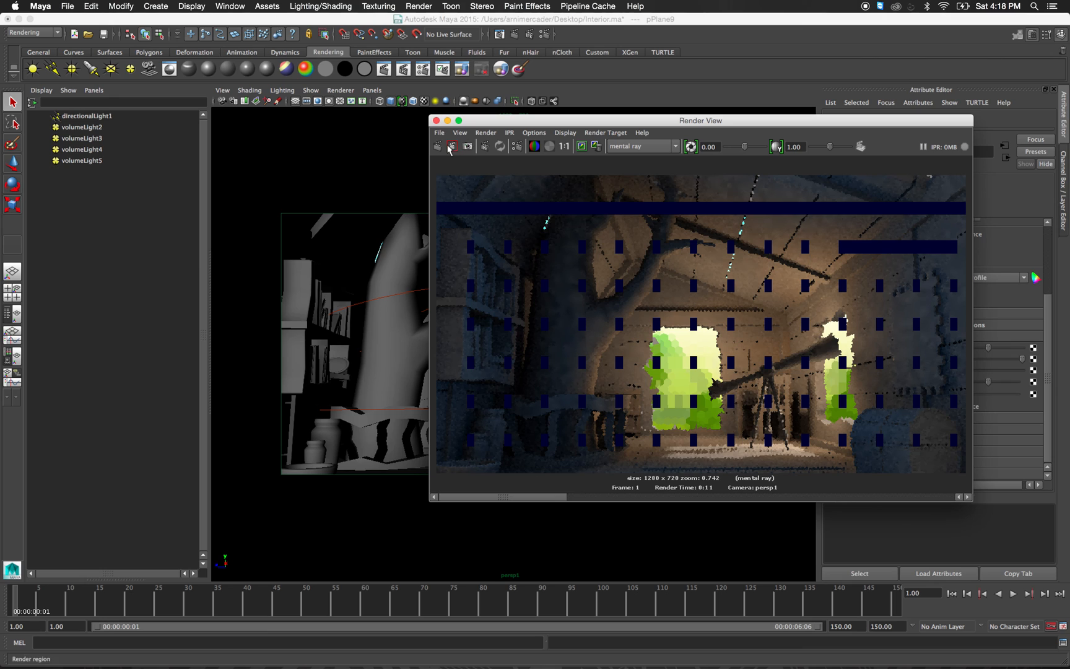
click(438, 147)
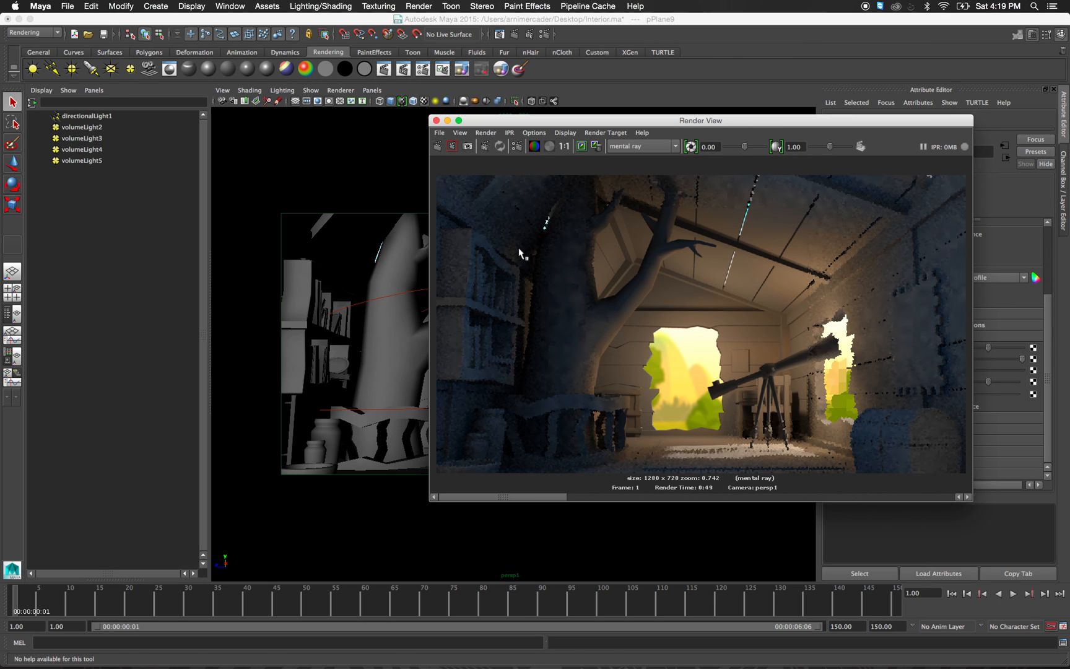
click(436, 120)
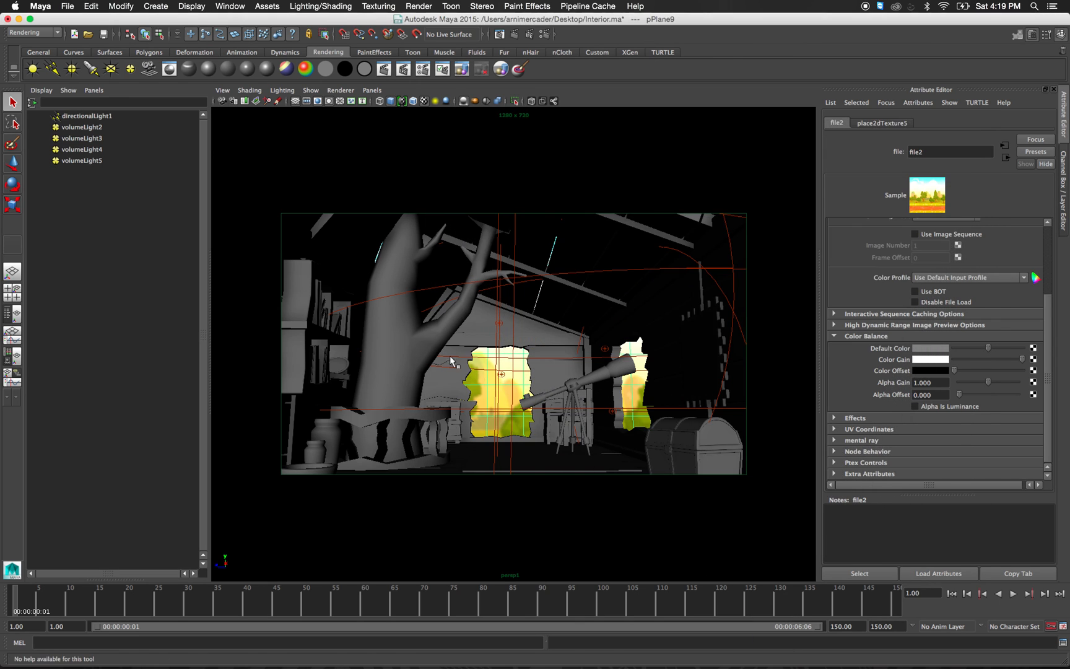
Create a directional light at the back window, about 1.3, 8.4, -0.9, scale it to about 7.3 and rotate it to light the room.
click(54, 70)
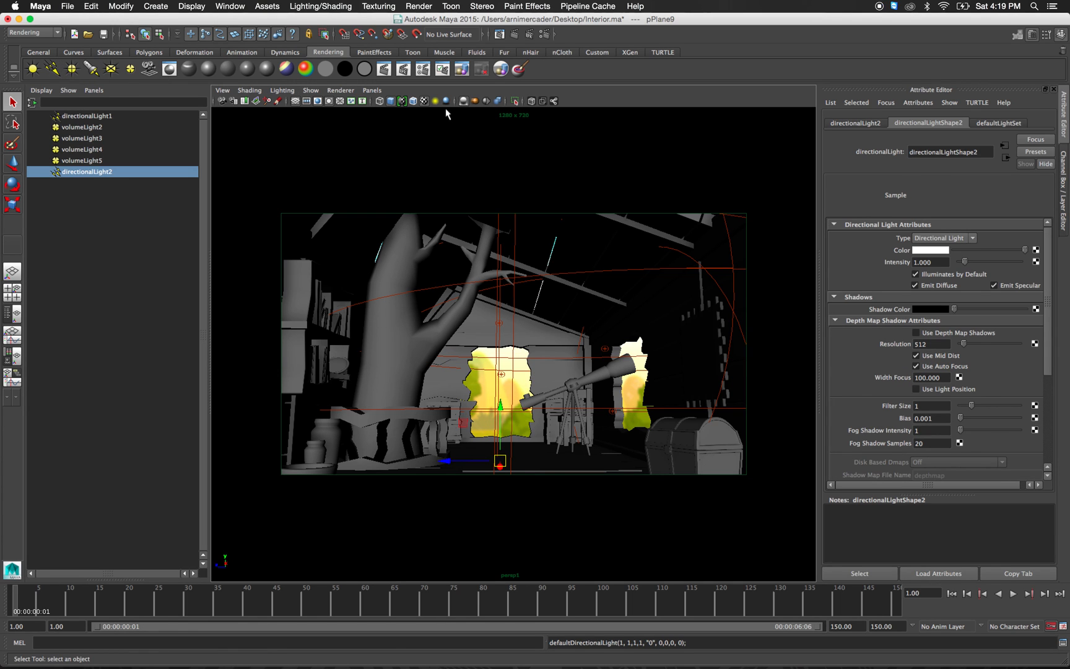
key(w)
drag(499, 461, 513, 404)
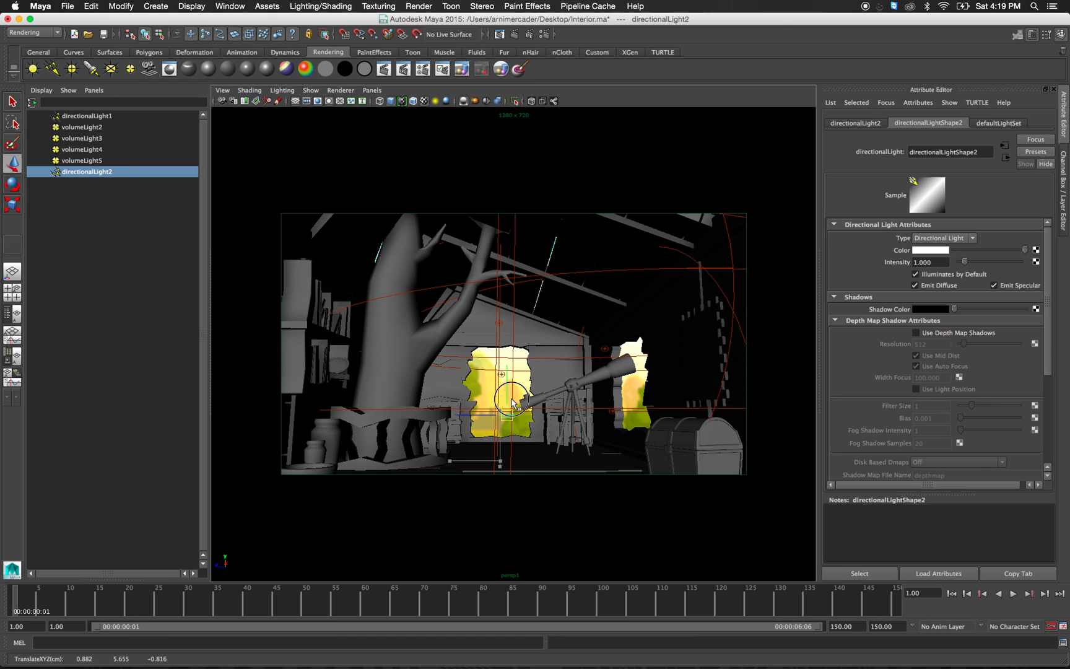
key(r)
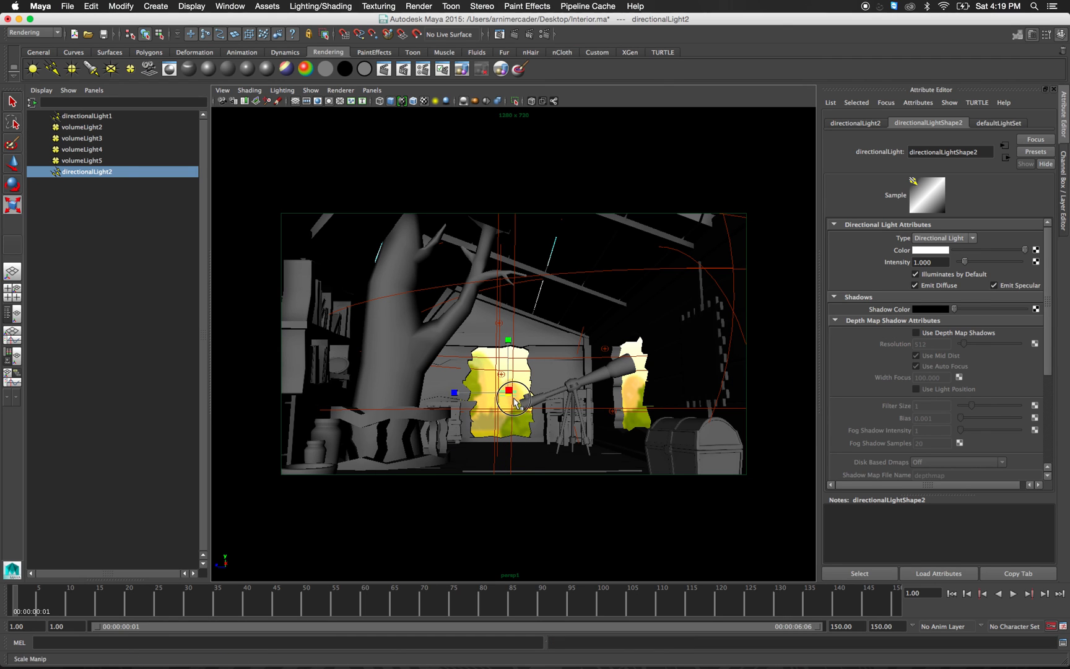
key(e)
drag(520, 399, 460, 385)
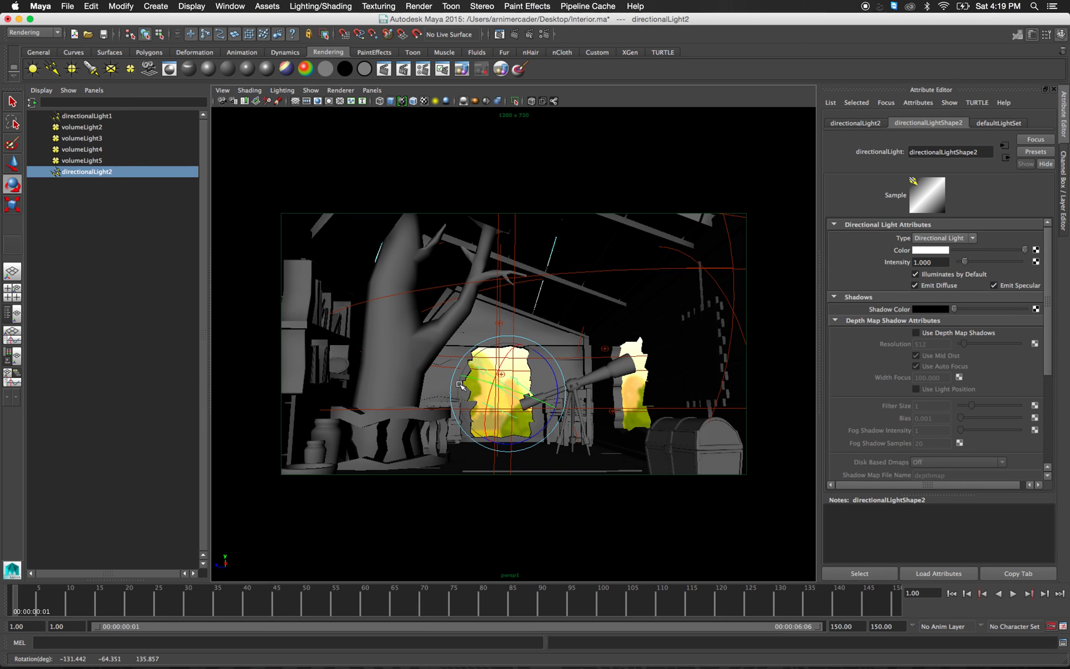
key(q)
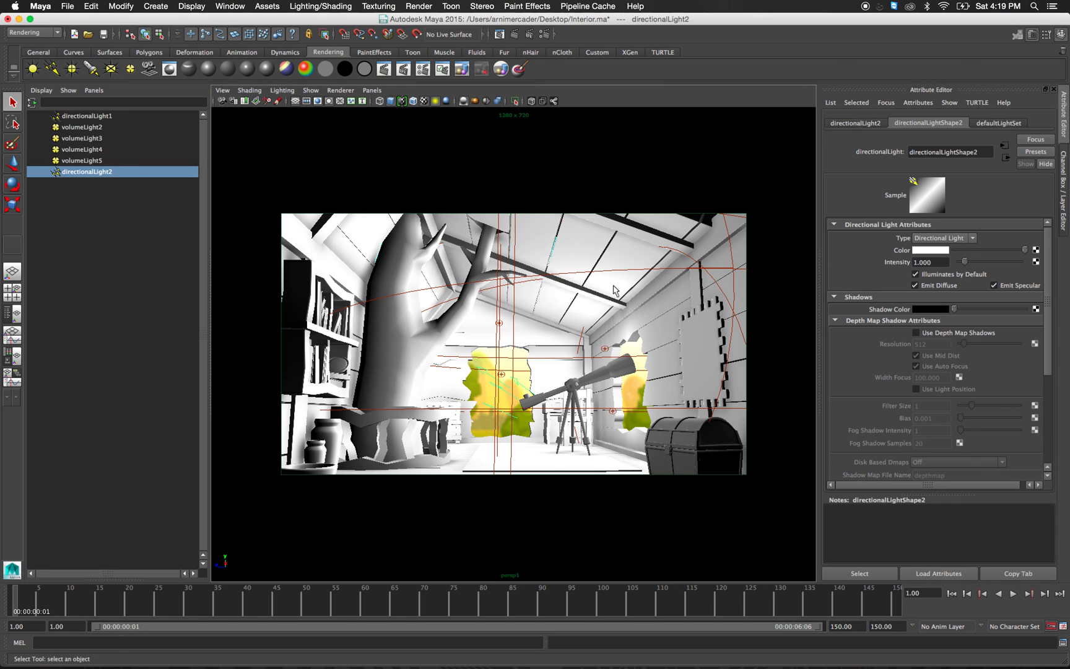
Add the four volume lights, volumeLight2 to volumeLight5, to the hidden display layer layer1.
click(75, 161)
shift+click(87, 128)
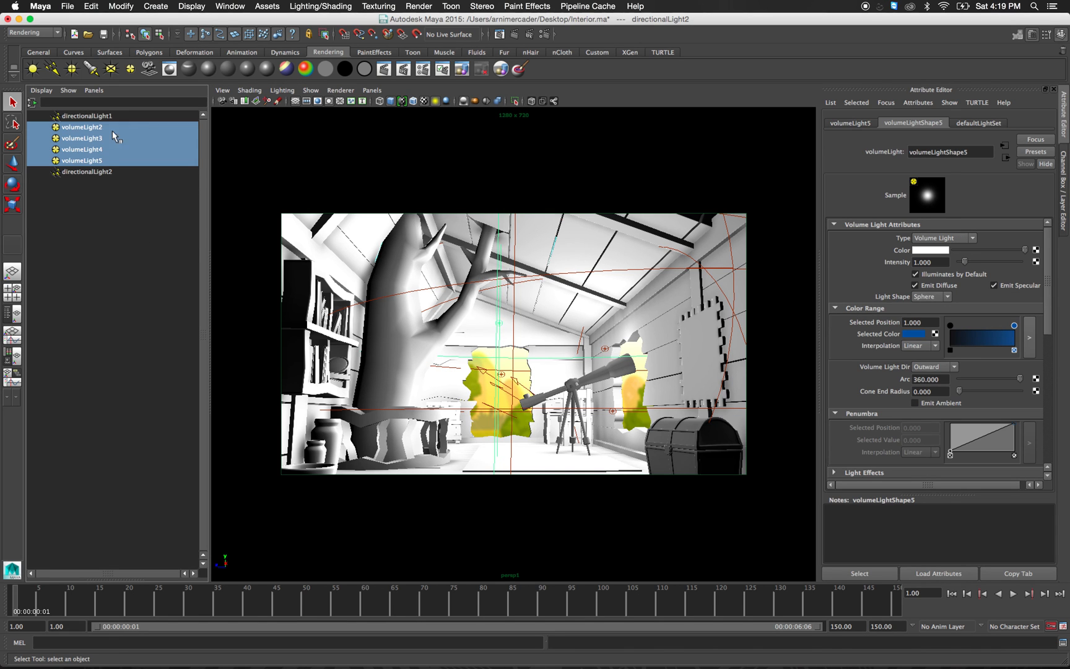
click(1064, 181)
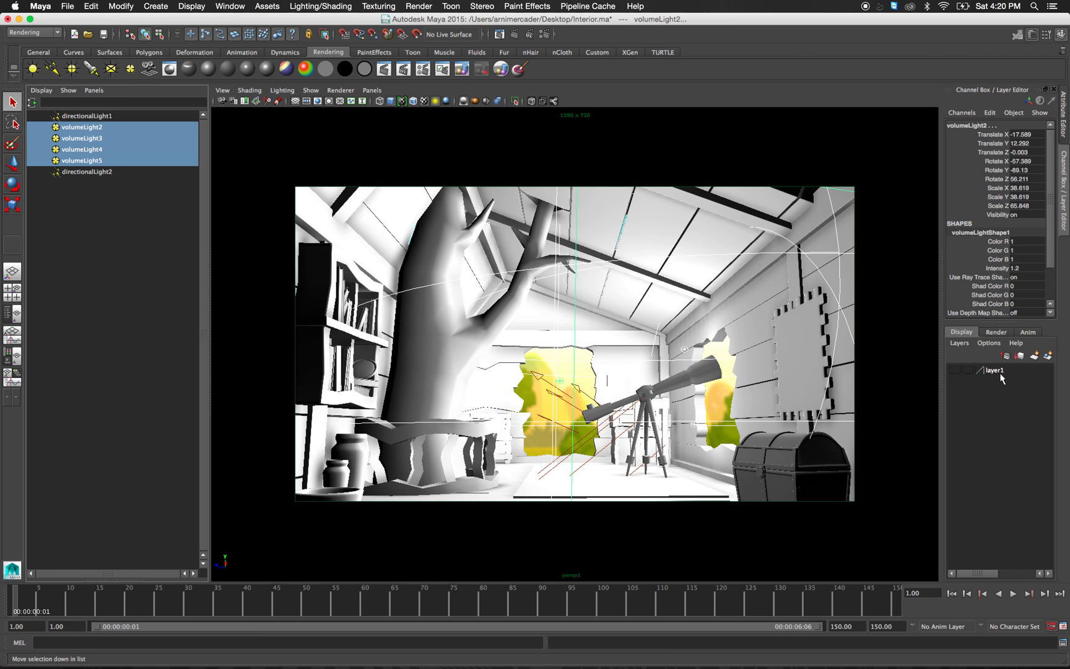
right_click(1001, 375)
click(999, 388)
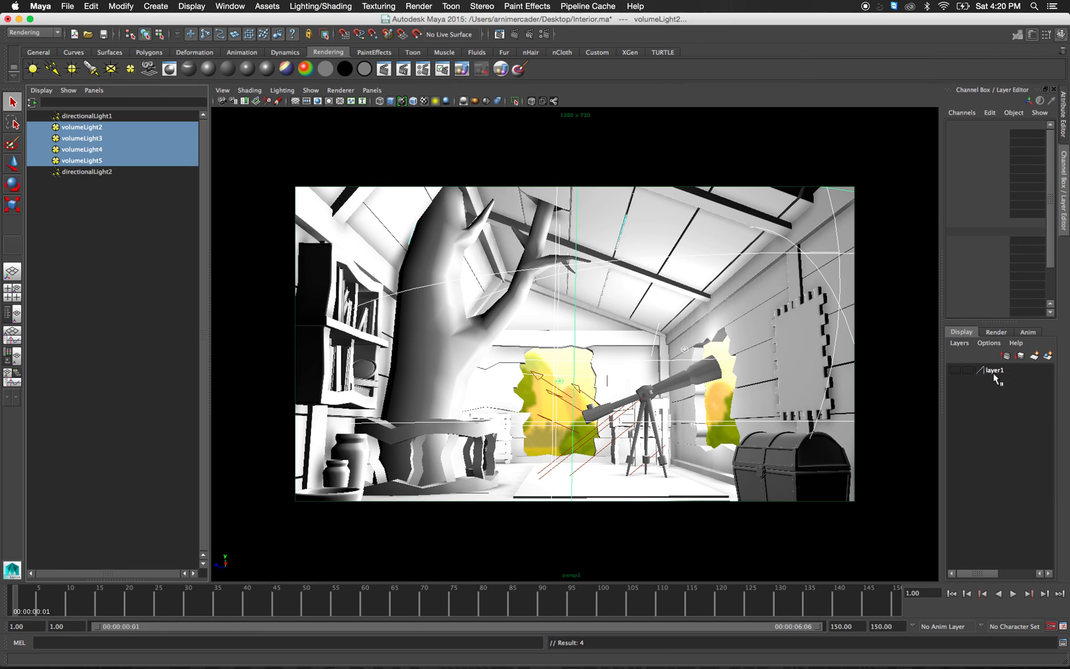
Rotate directionalLight2 to about -132, -57, 146 degrees and turn on shadows in the viewport.
click(576, 388)
key(e)
mouse_move(563, 405)
mouse_down()
mouse_move(545, 416)
mouse_move(547, 385)
mouse_move(549, 396)
mouse_up()
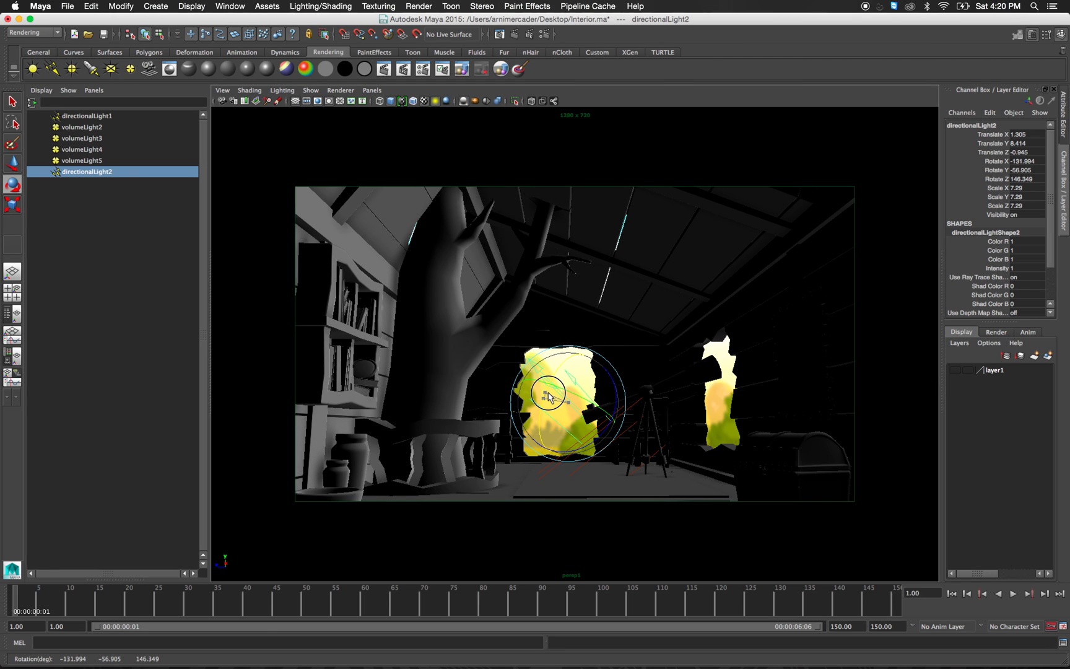
key(q)
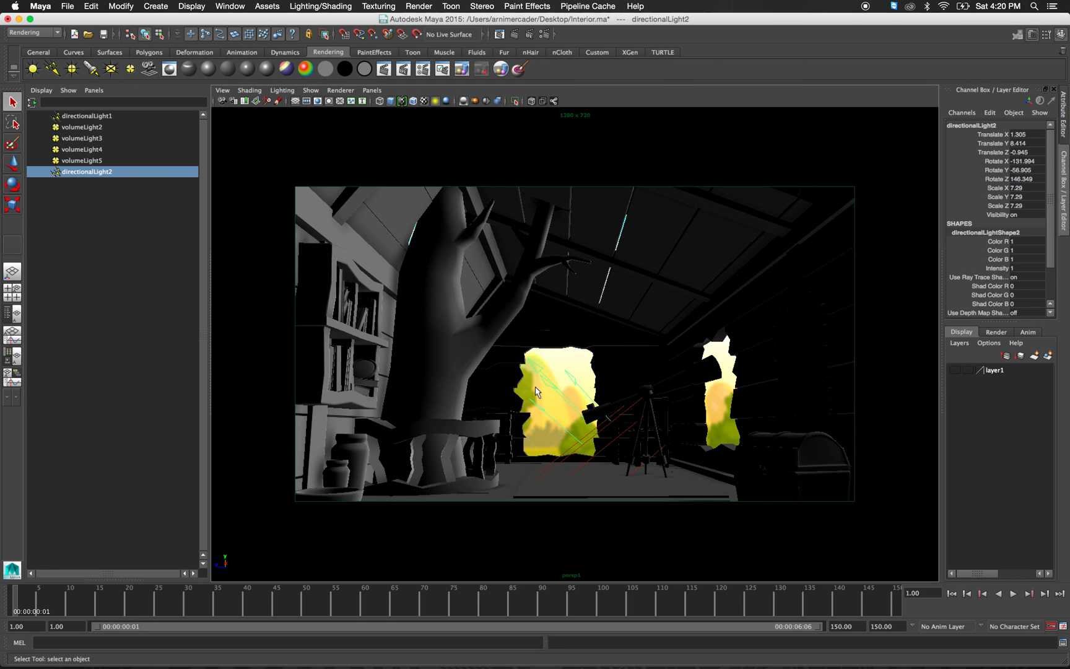
click(448, 101)
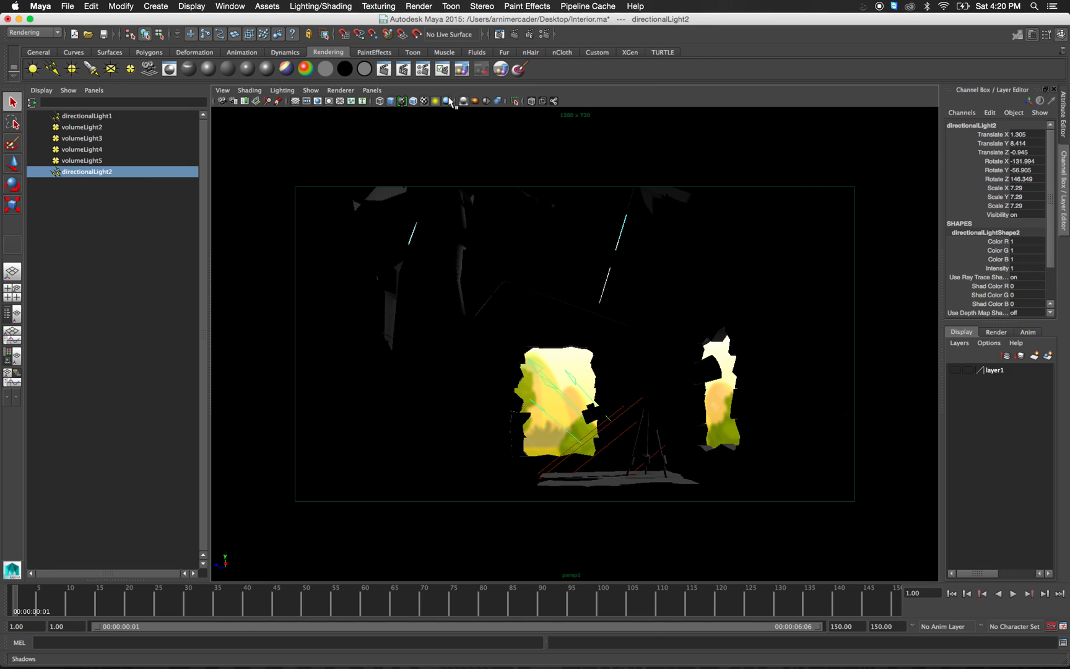
Select the back wall planks above and beside the large window.
click(575, 337)
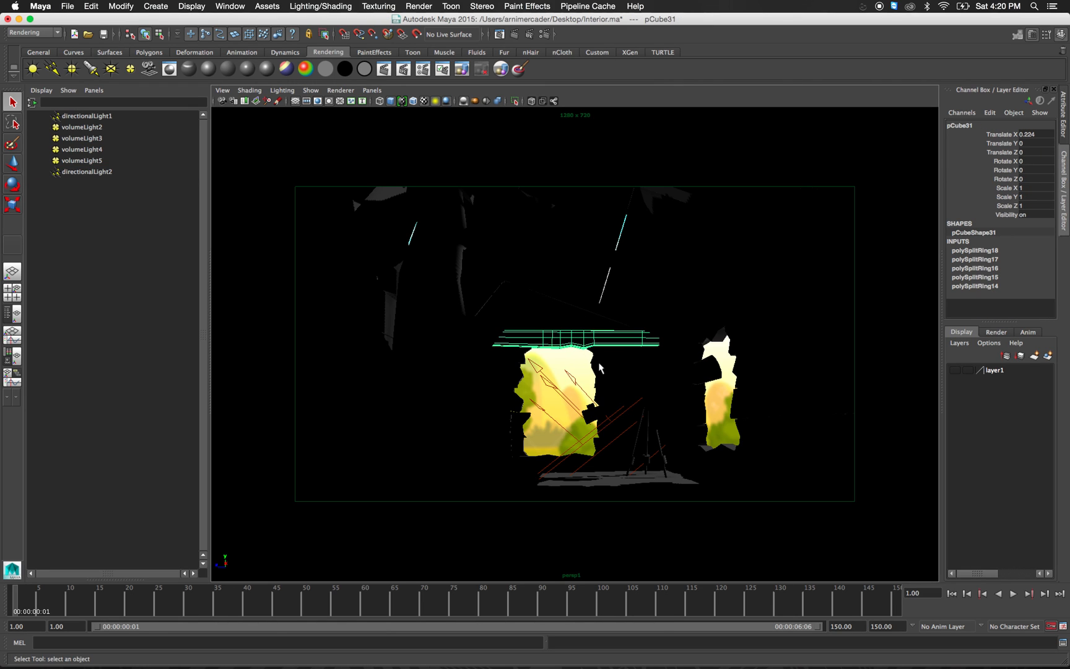
key(Left)
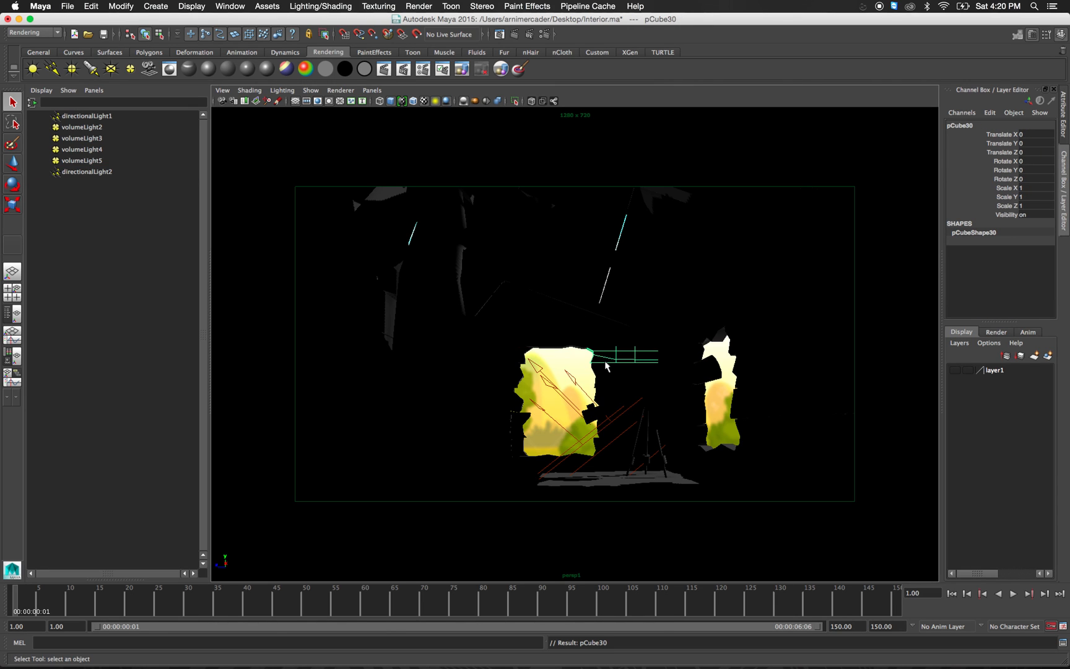
click(556, 337)
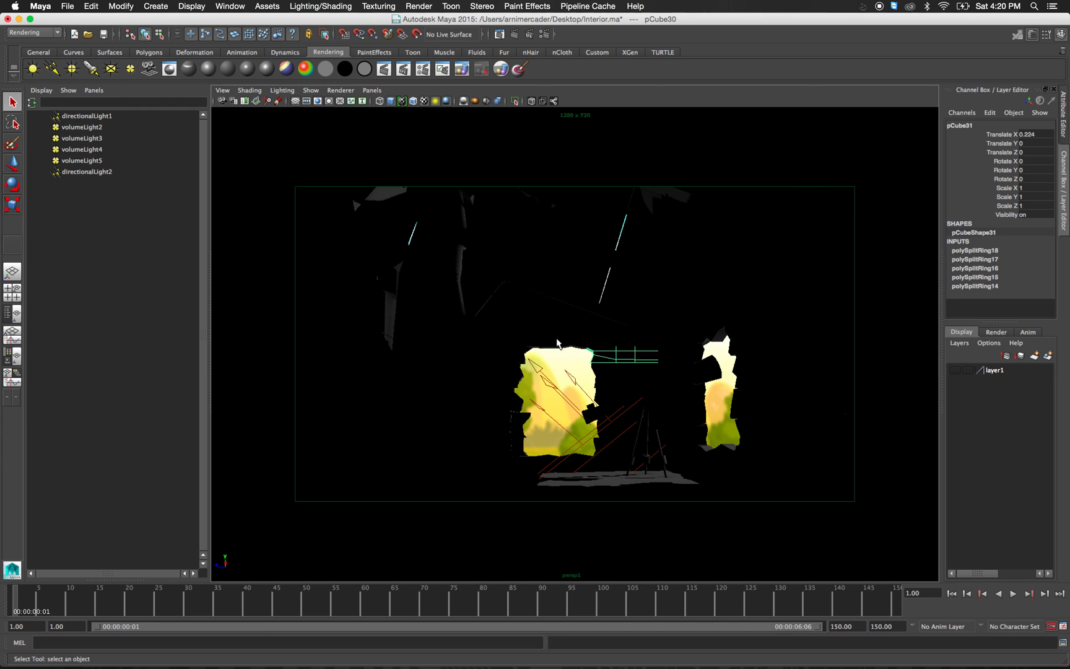
click(559, 321)
click(572, 302)
click(613, 343)
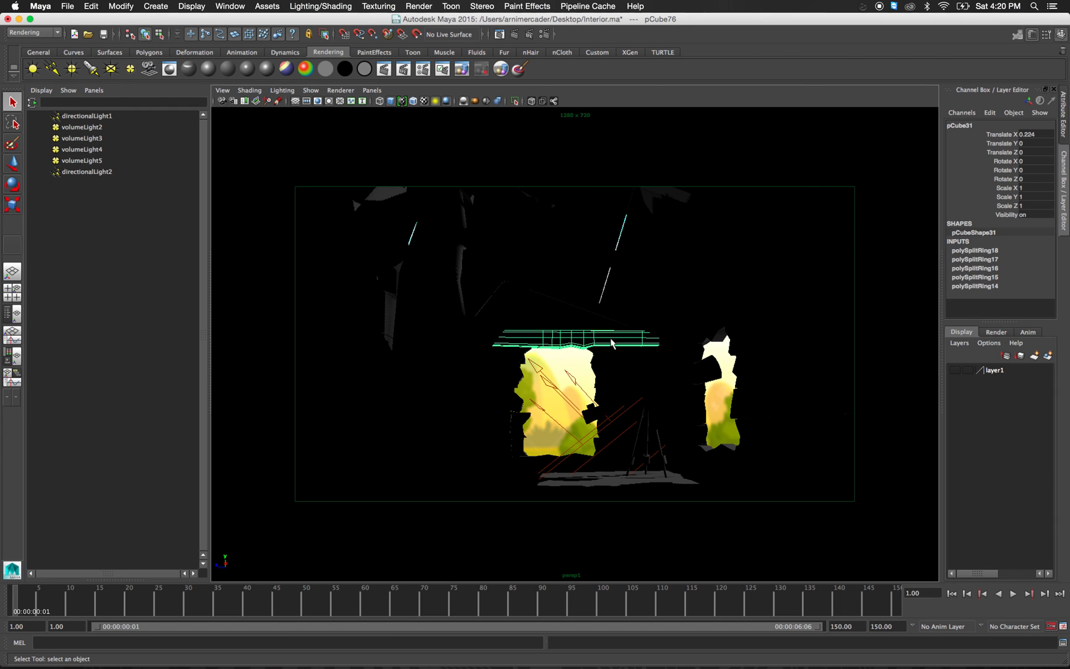
click(612, 370)
click(608, 387)
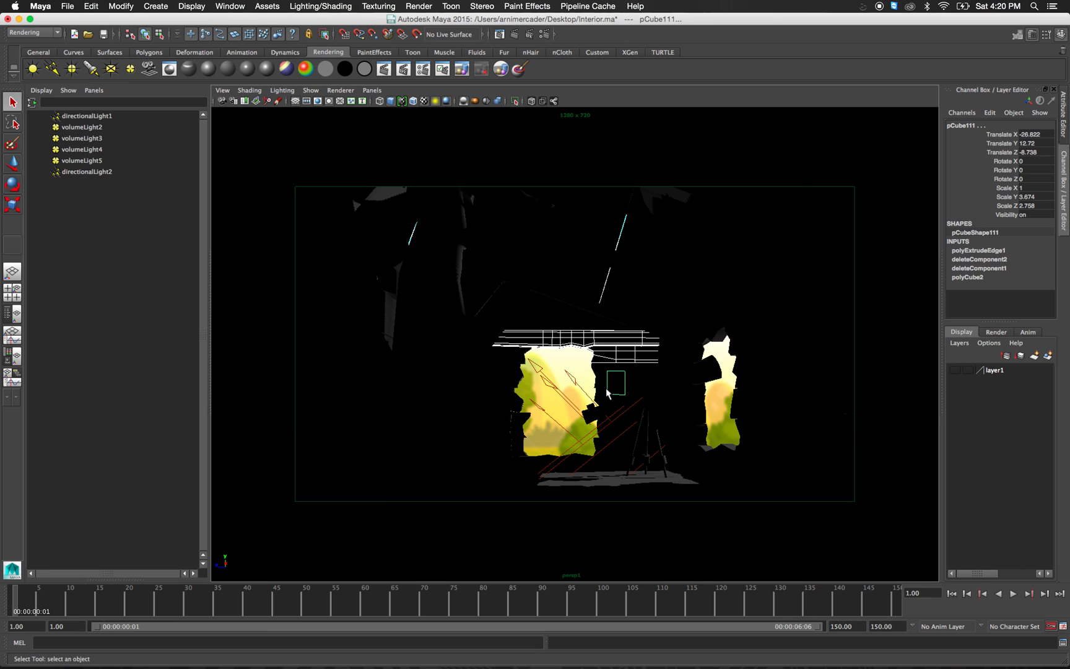
key(super+z)
shift+click(597, 371)
shift+click(598, 389)
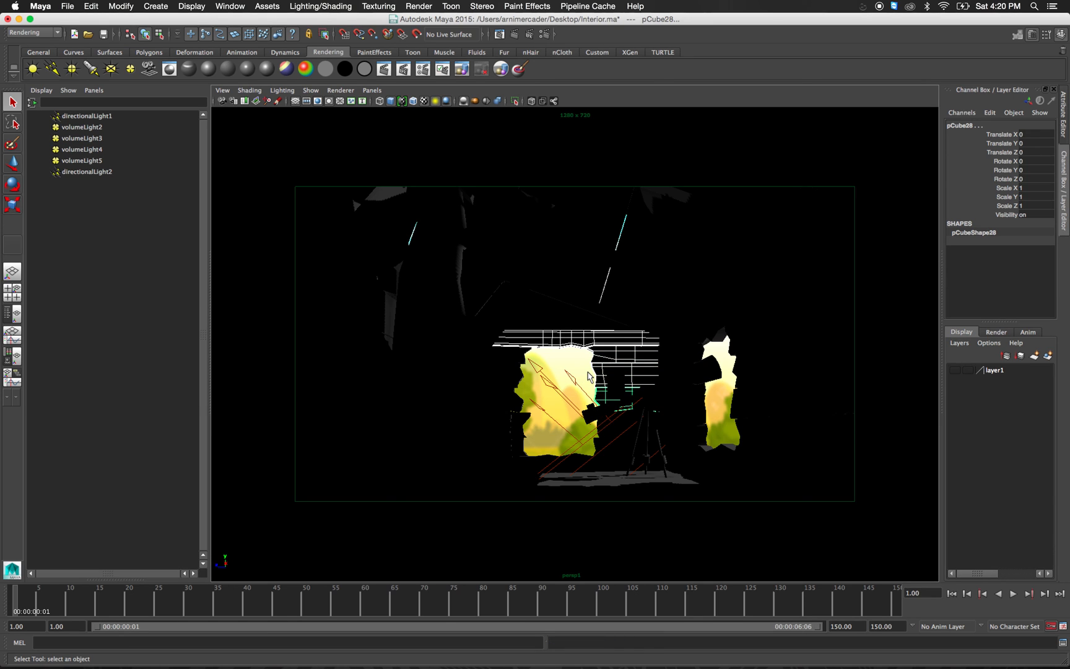
Extend the selection to the house's wall and roof pieces in the perspective view and group them.
key(space)
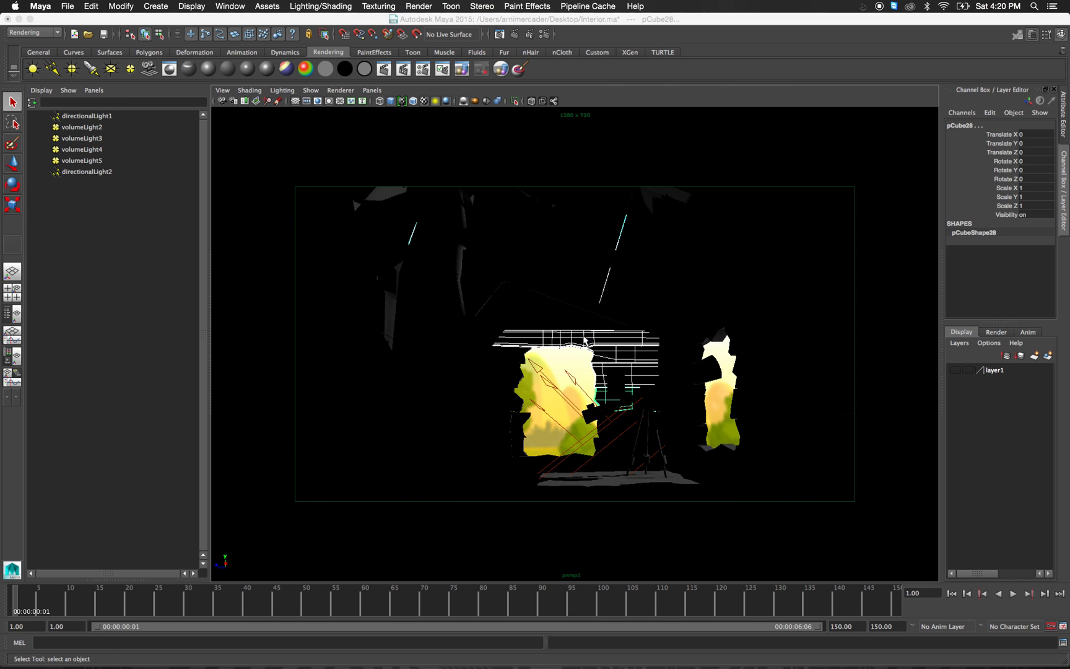
alt+drag(560, 325, 575, 395)
alt+drag(517, 301, 573, 343)
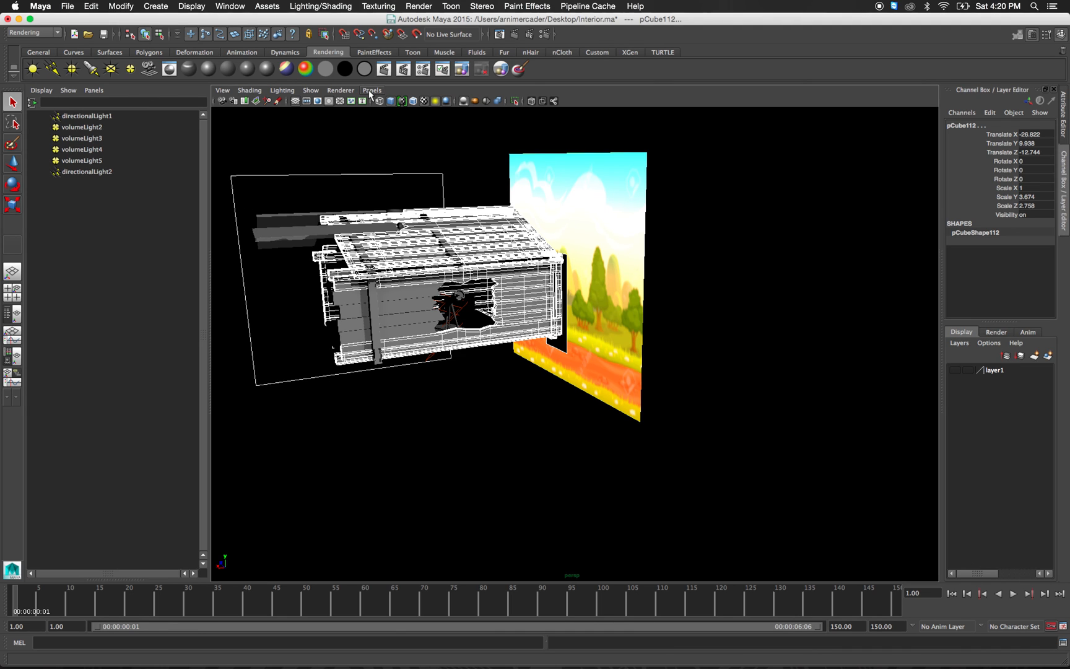
key(ctrl+g)
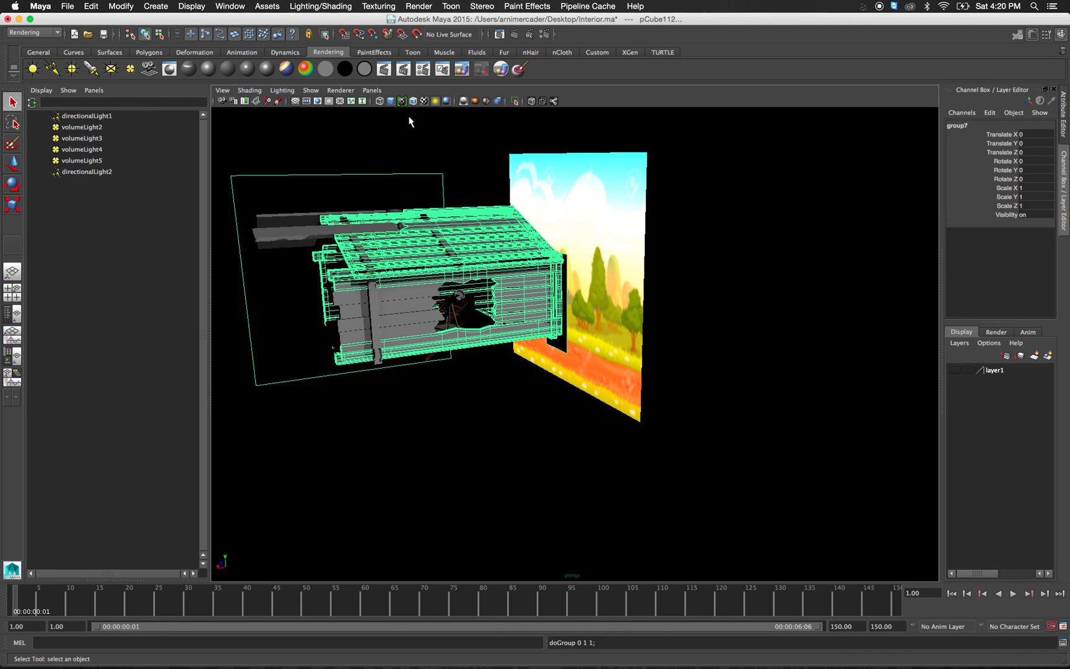
Return the viewport to the persp1 camera inside the treehouse.
click(371, 90)
mouse_move(405, 100)
click(475, 103)
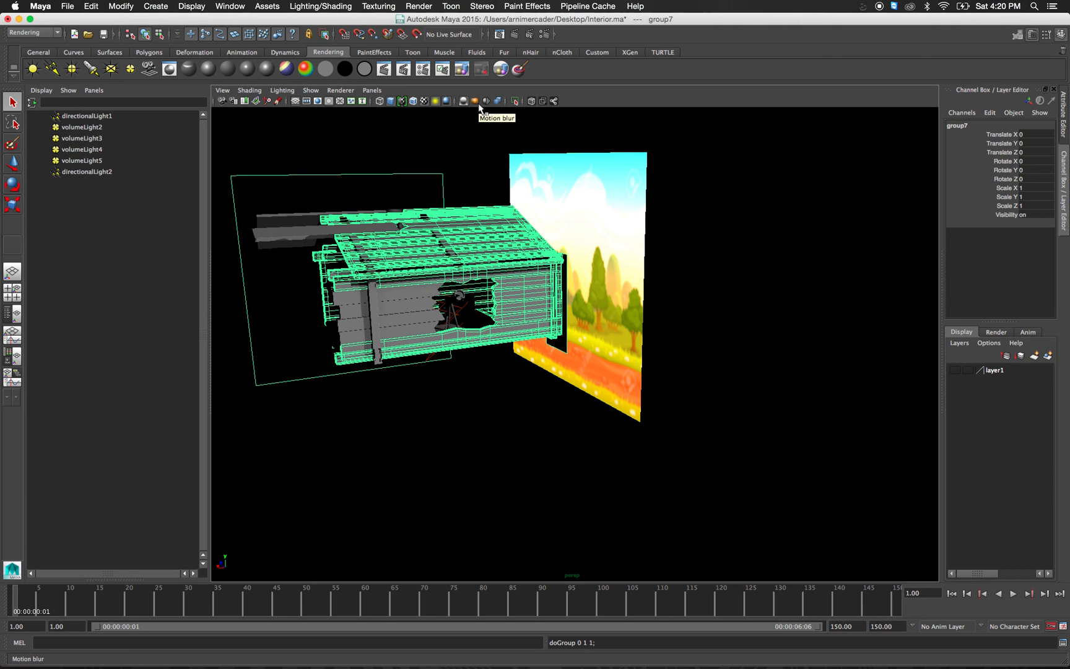
click(371, 90)
mouse_move(396, 100)
click(479, 114)
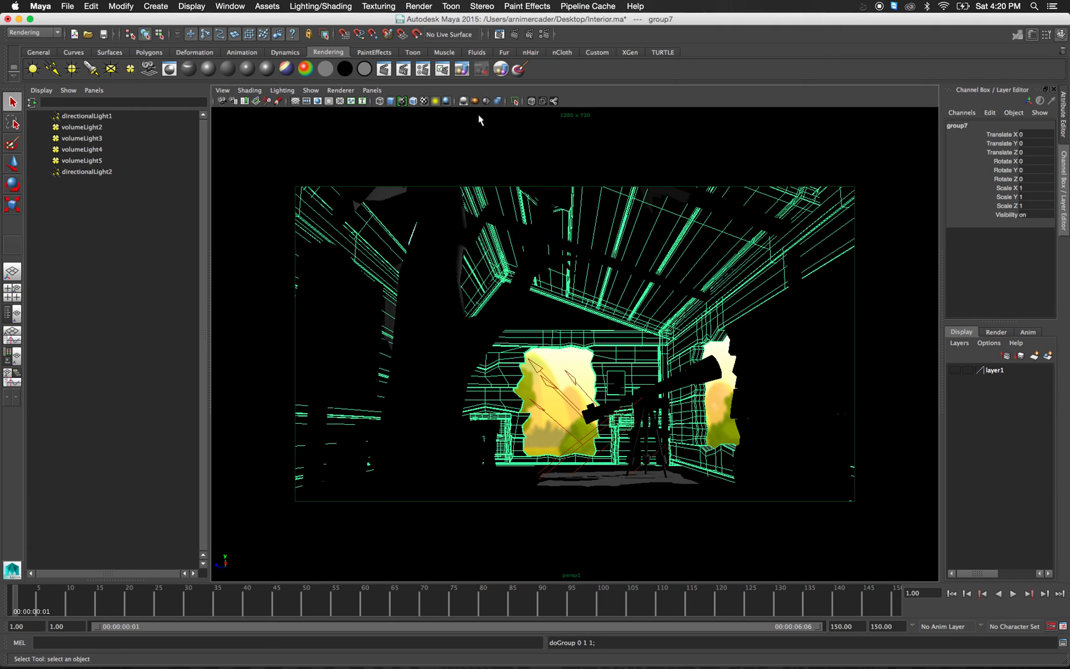
Add the floor planks and the landscape backdrop plane to the wall-and-roof group, and select the whole group.
click(605, 468)
shift+click(523, 471)
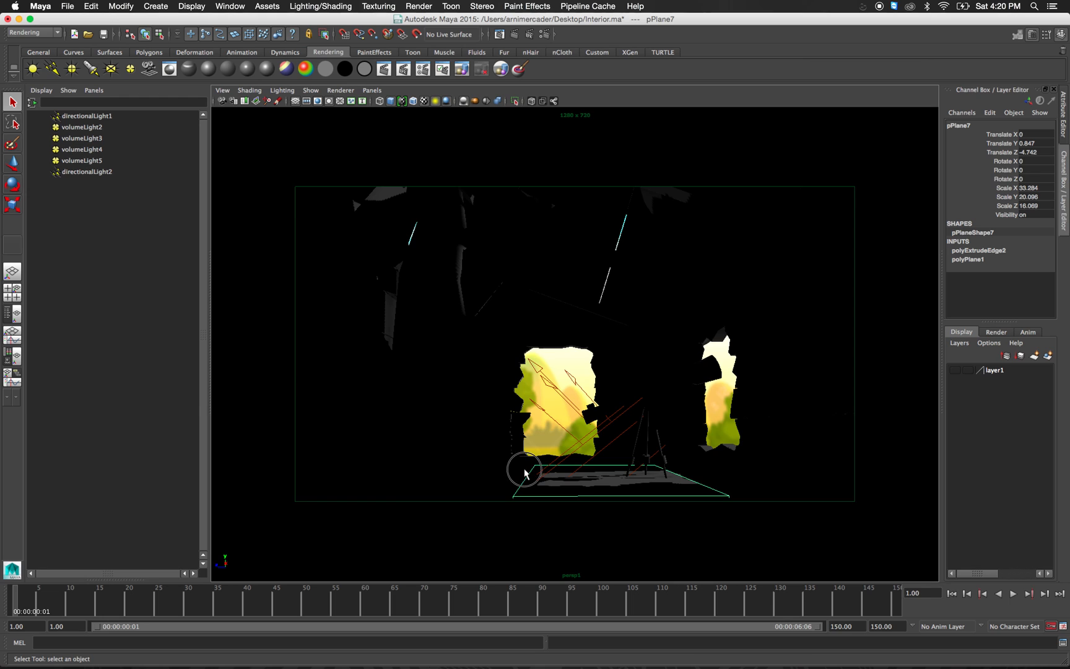
shift+click(522, 475)
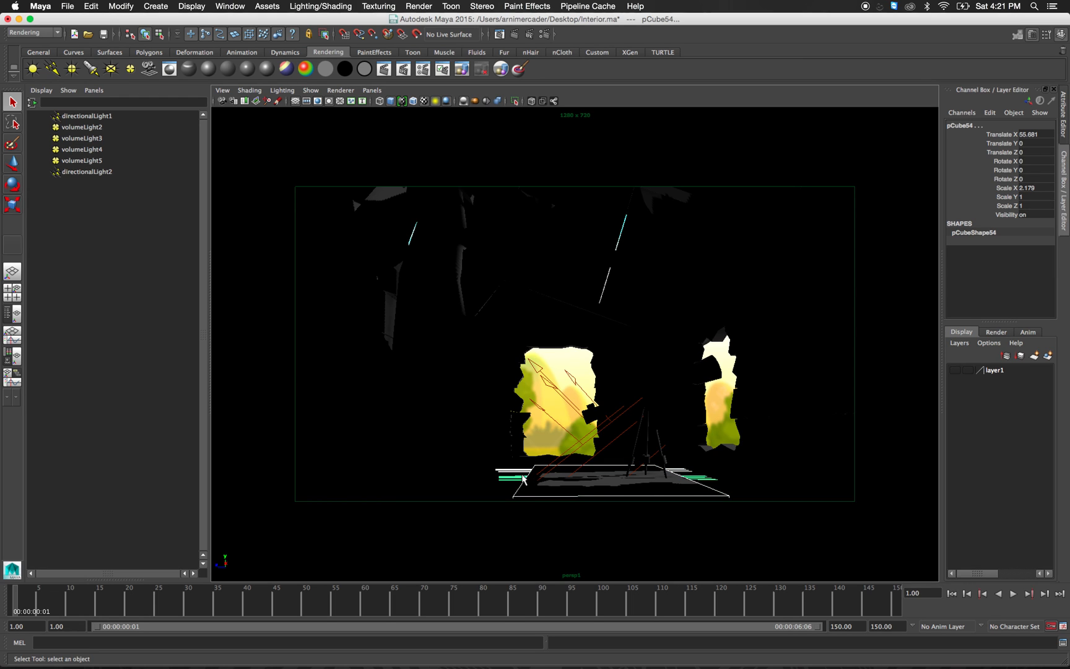
shift+click(520, 476)
shift+drag(516, 469, 530, 503)
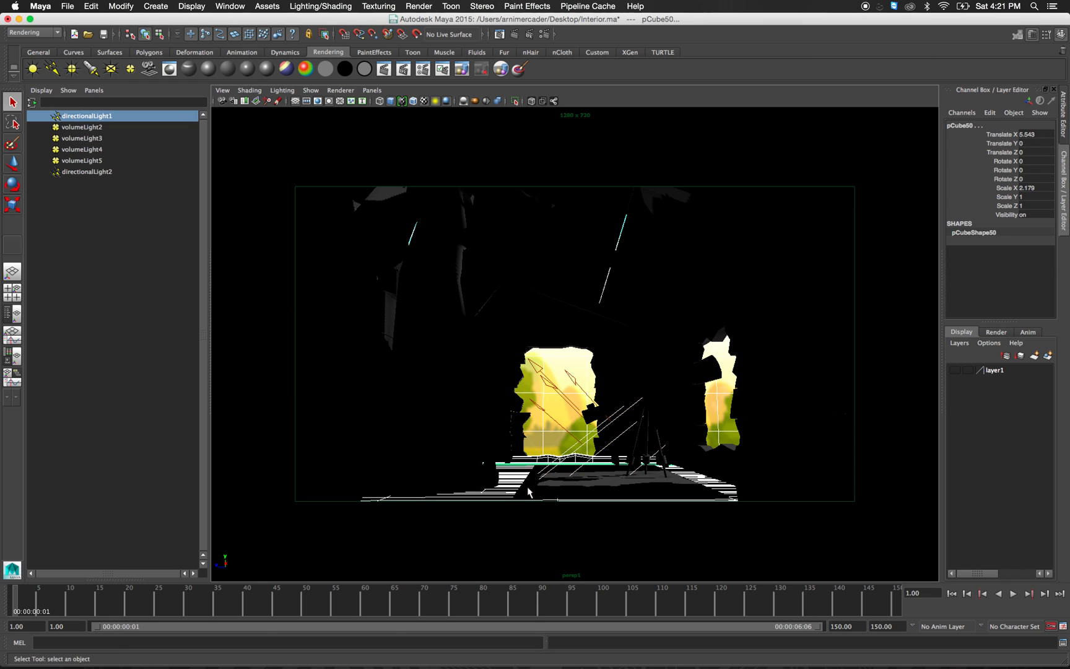
click(527, 487)
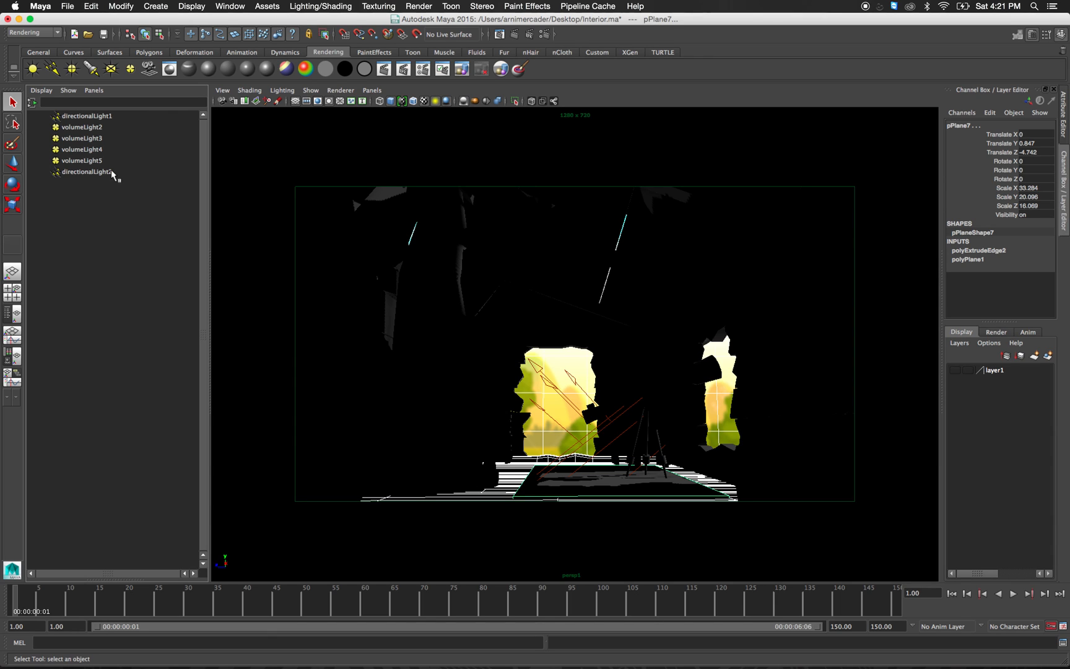
click(518, 352)
key(z)
click(519, 353)
click(563, 335)
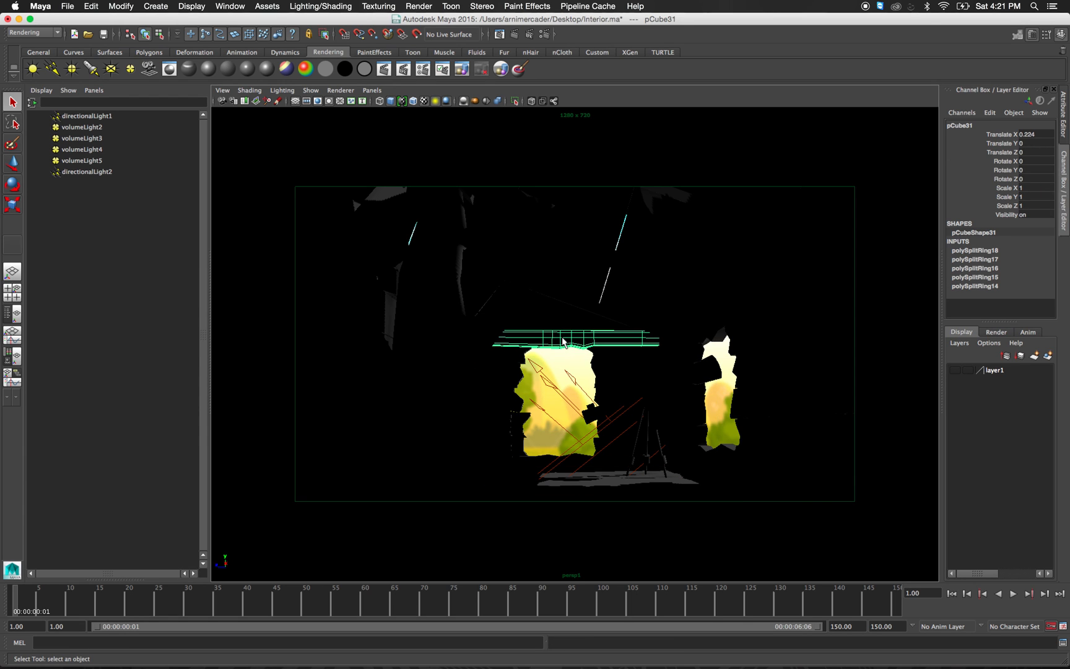
key(Up)
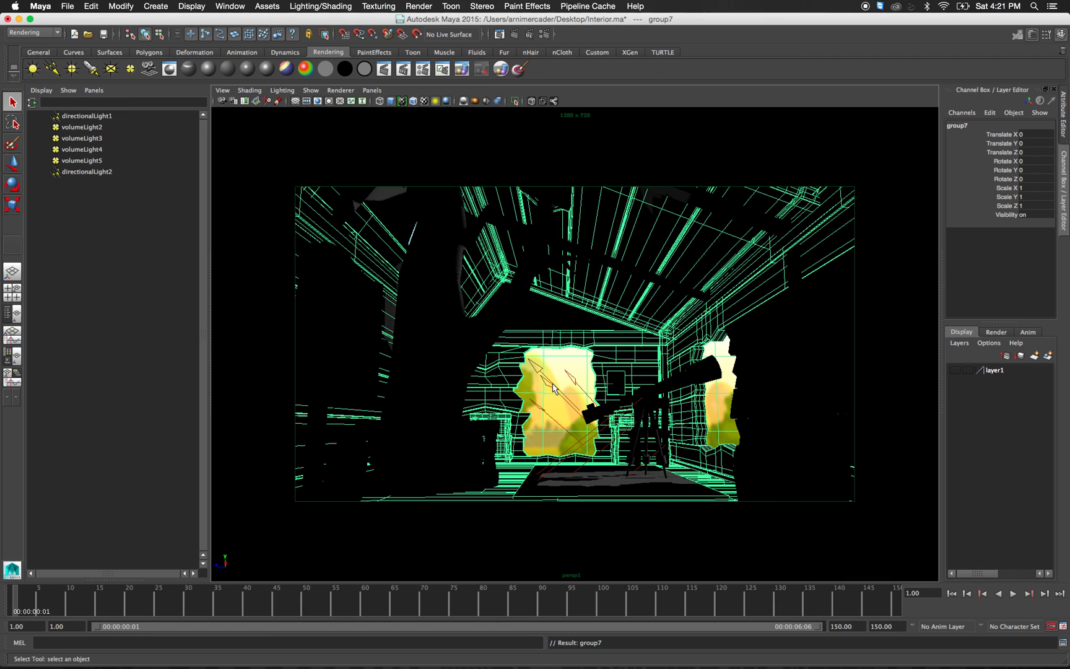
List all scene objects in the Outliner and break the light links between directionalLight2 and group7.
click(68, 90)
click(126, 306)
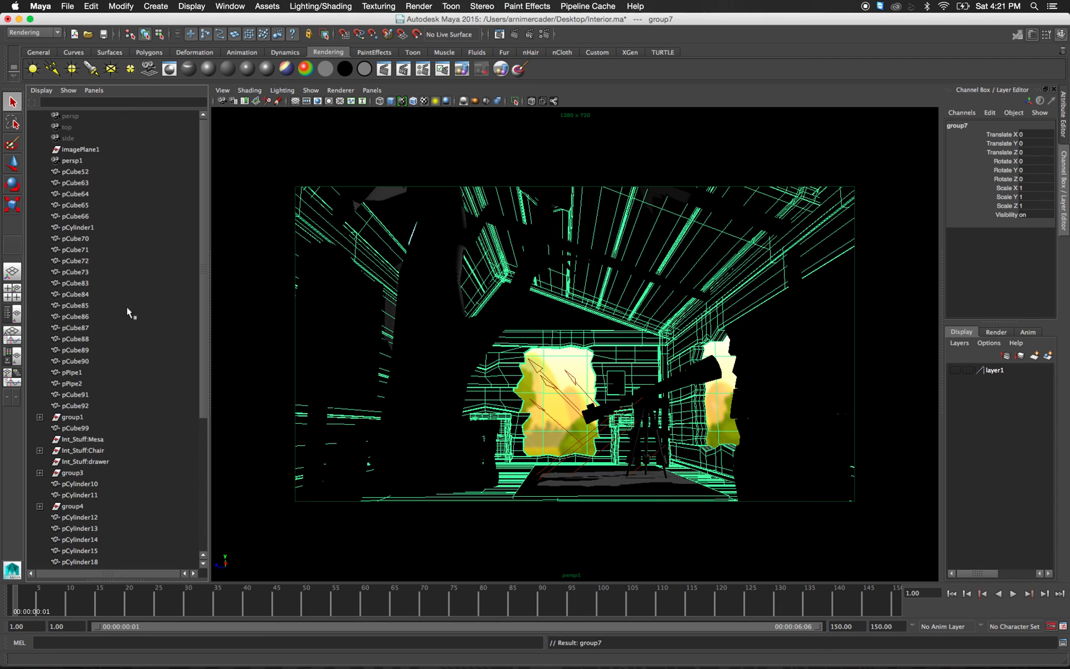
scroll(129, 314, down, 6)
click(547, 382)
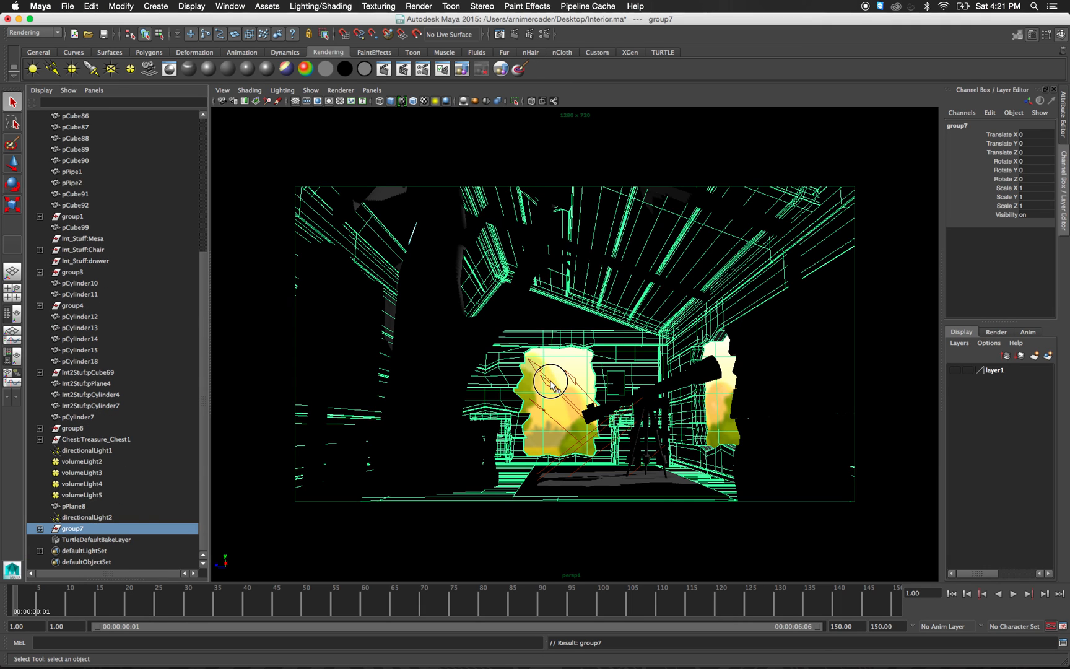
ctrl+click(93, 528)
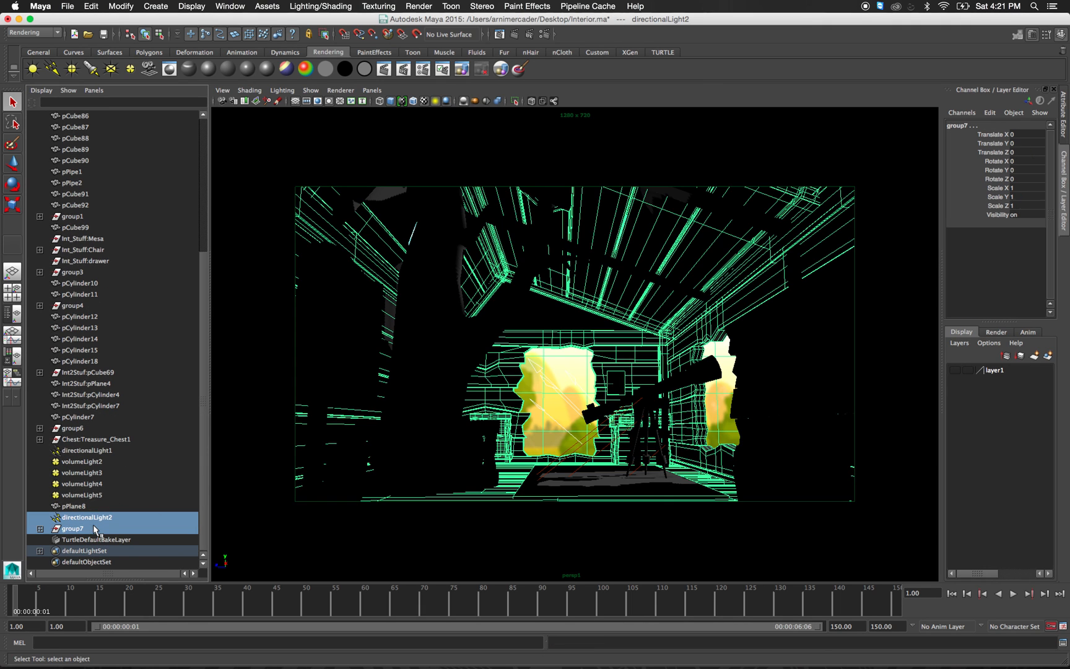
click(320, 6)
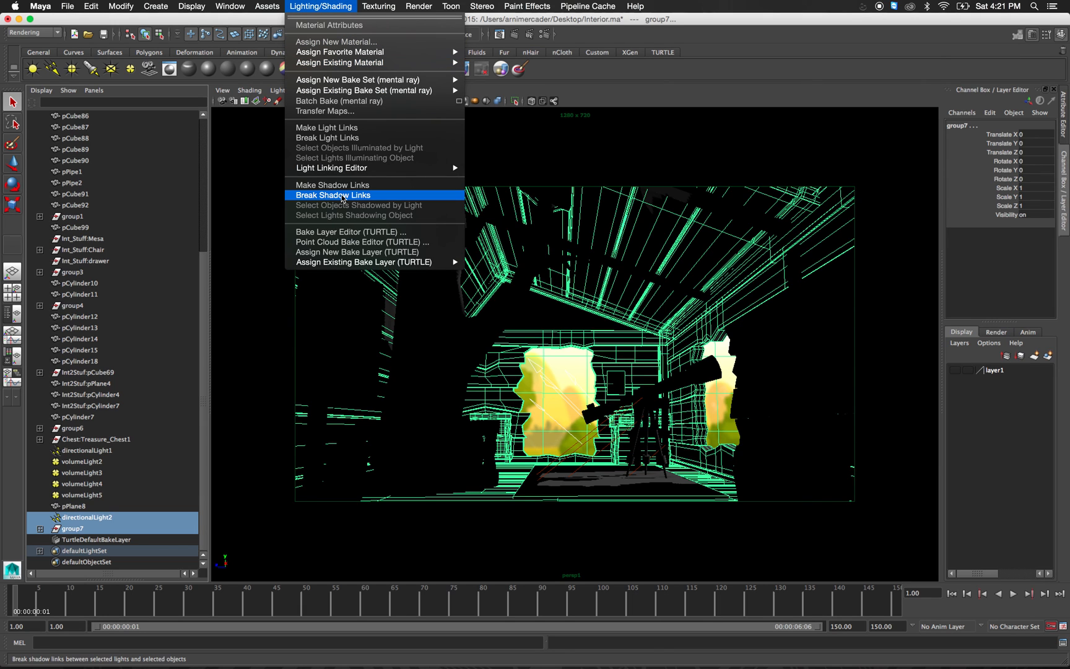
click(334, 138)
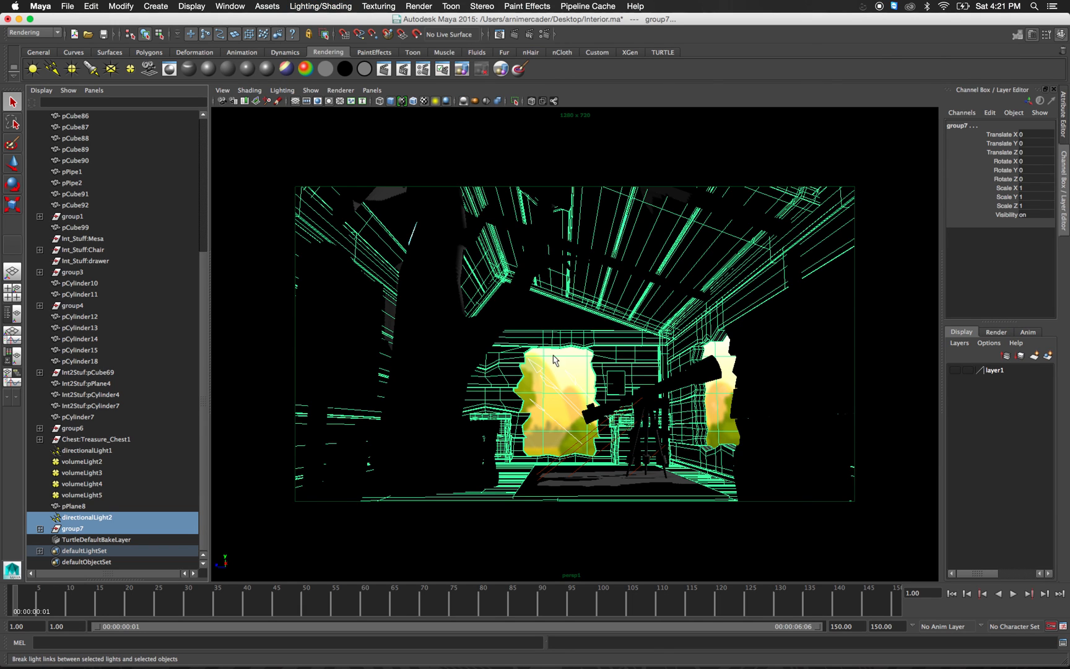
Select directionalLight2 and render a test region covering the tree and the back window.
click(546, 380)
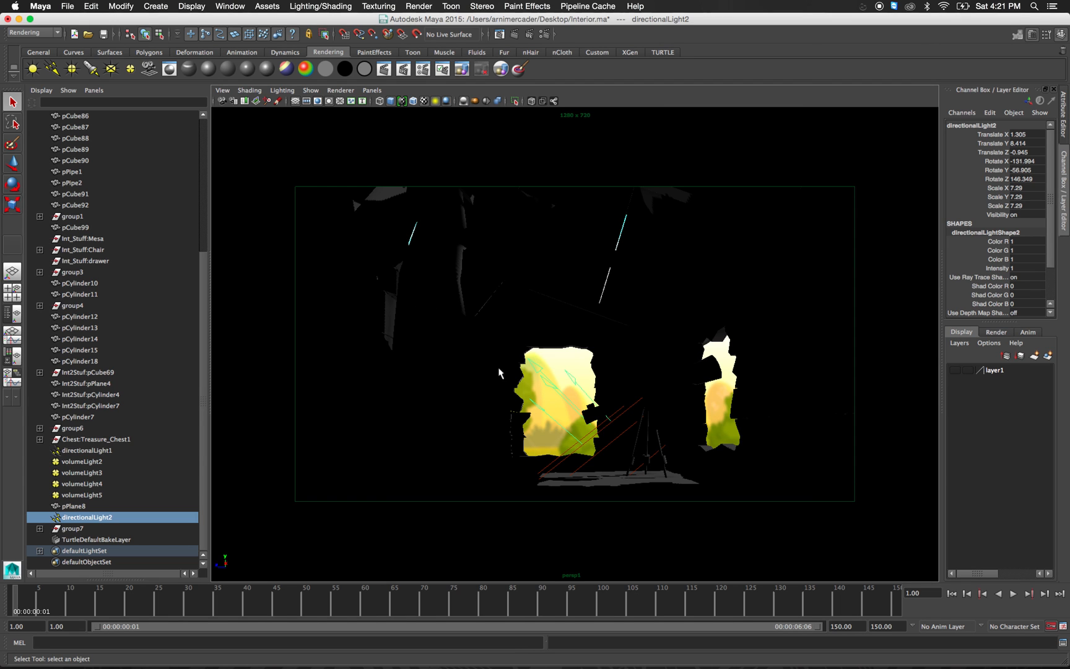
click(499, 34)
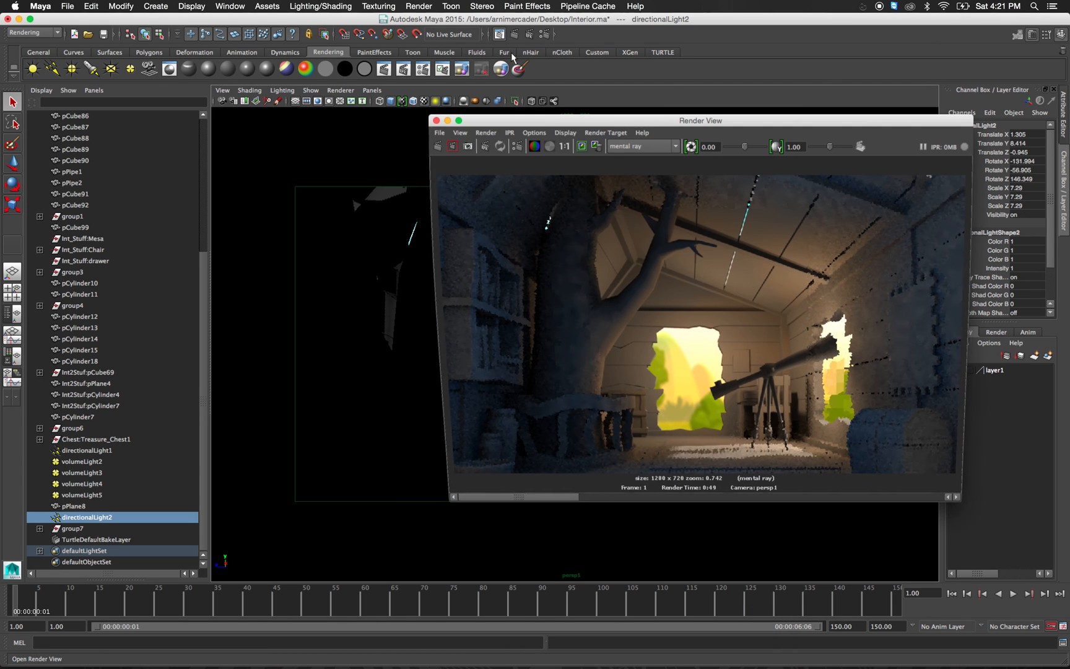
drag(548, 247, 724, 503)
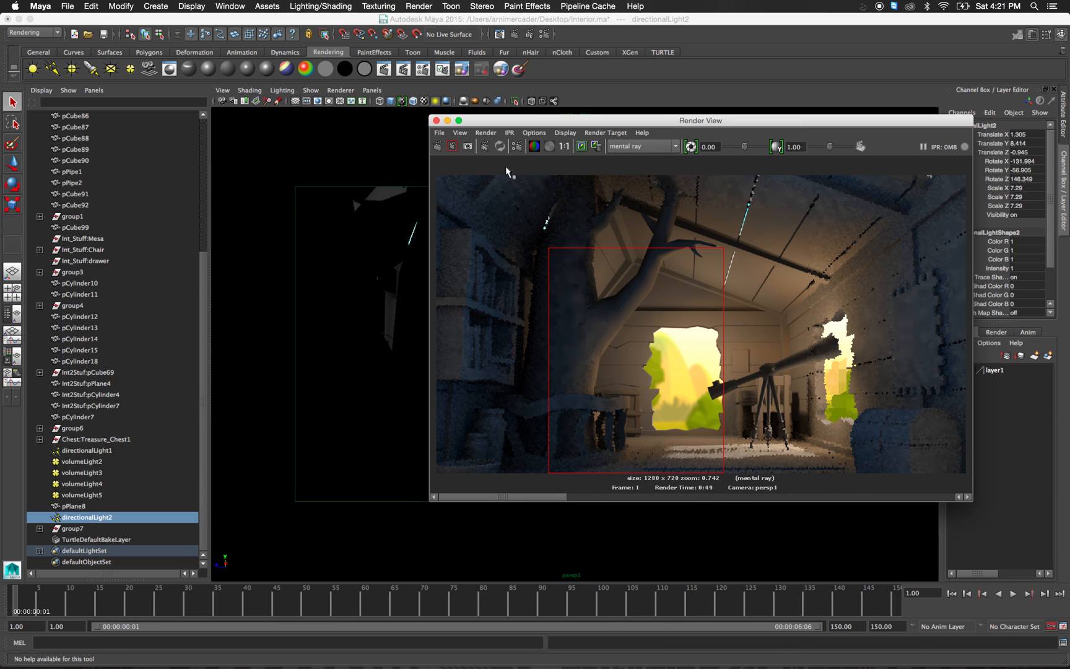
click(452, 146)
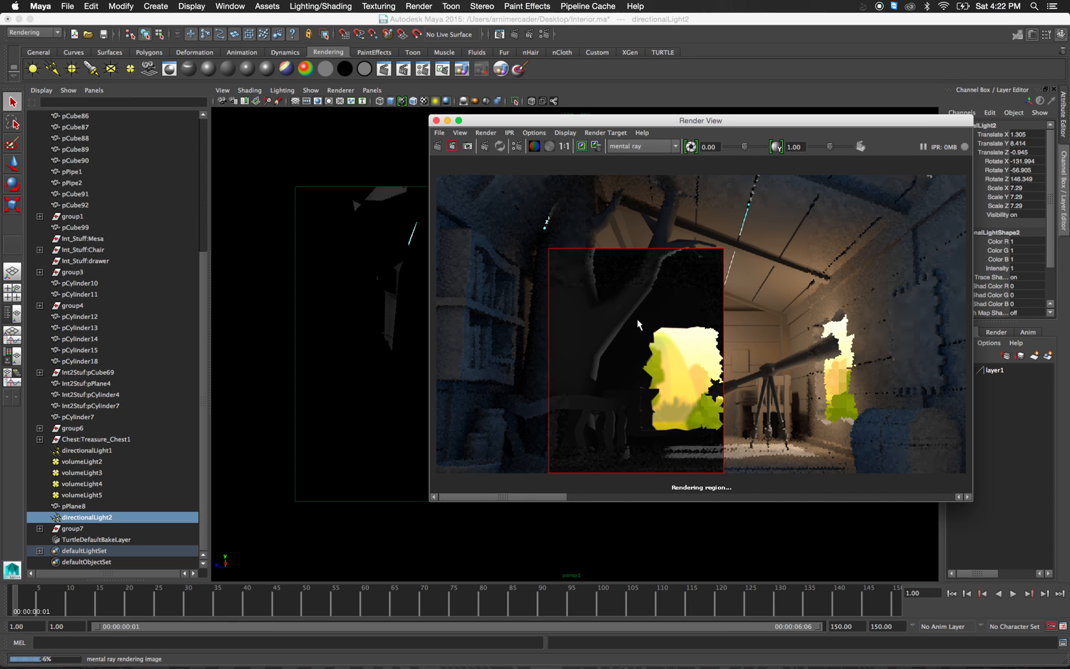
Set directionalLight2's raytrace shadows to a Light Angle of 3 and 8 Shadow Rays.
drag(644, 122, 296, 412)
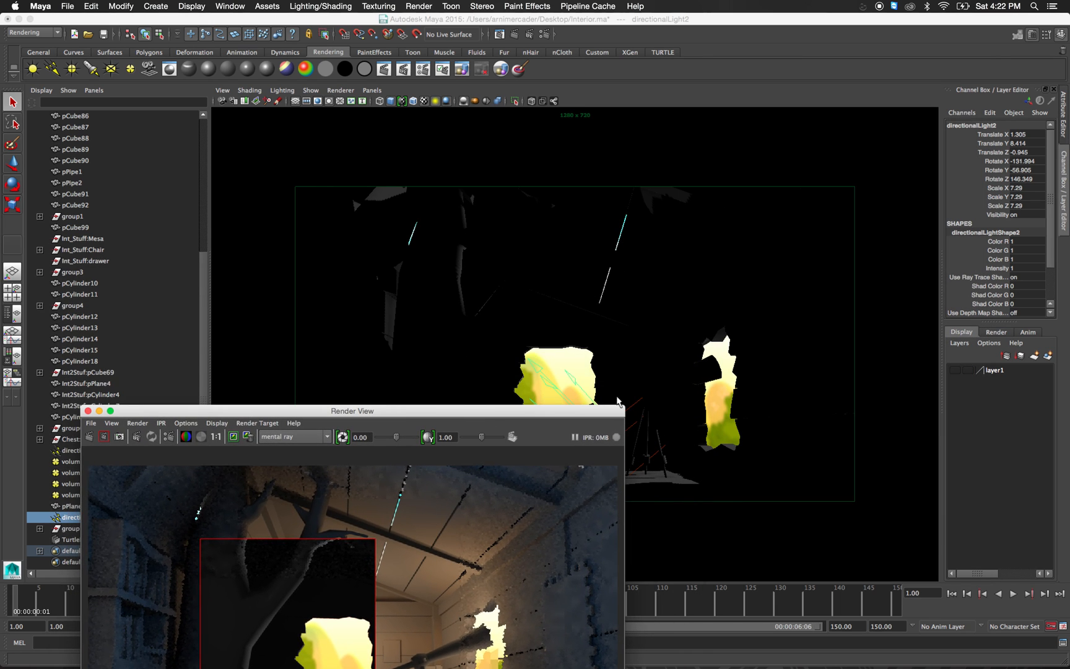
click(1063, 115)
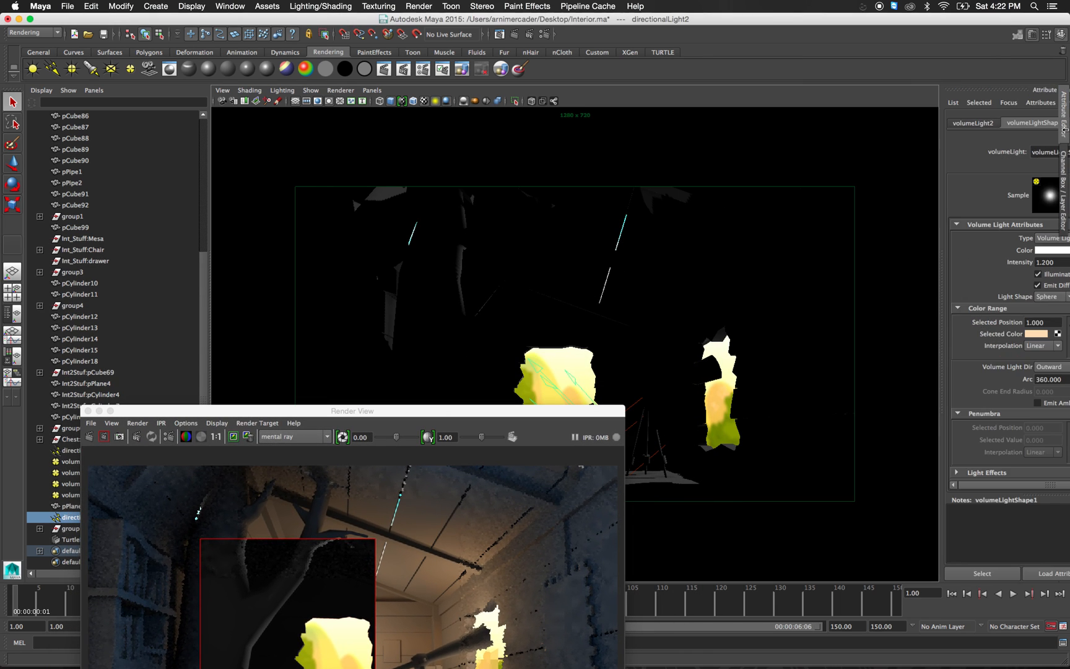
scroll(969, 369, down, 5)
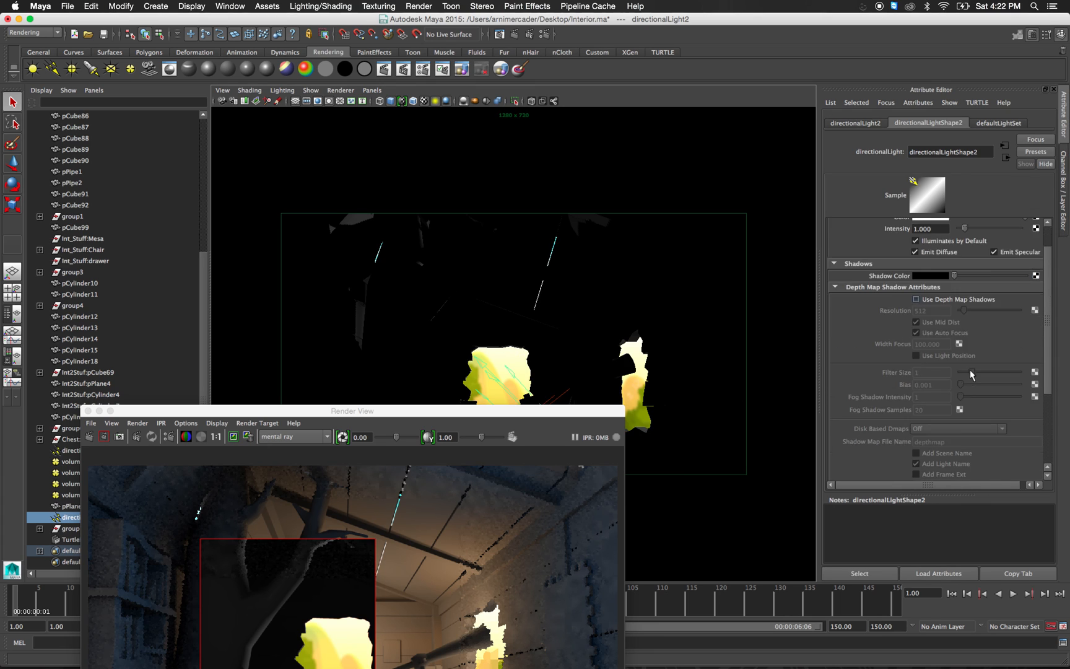
scroll(963, 384, down, 1)
click(936, 402)
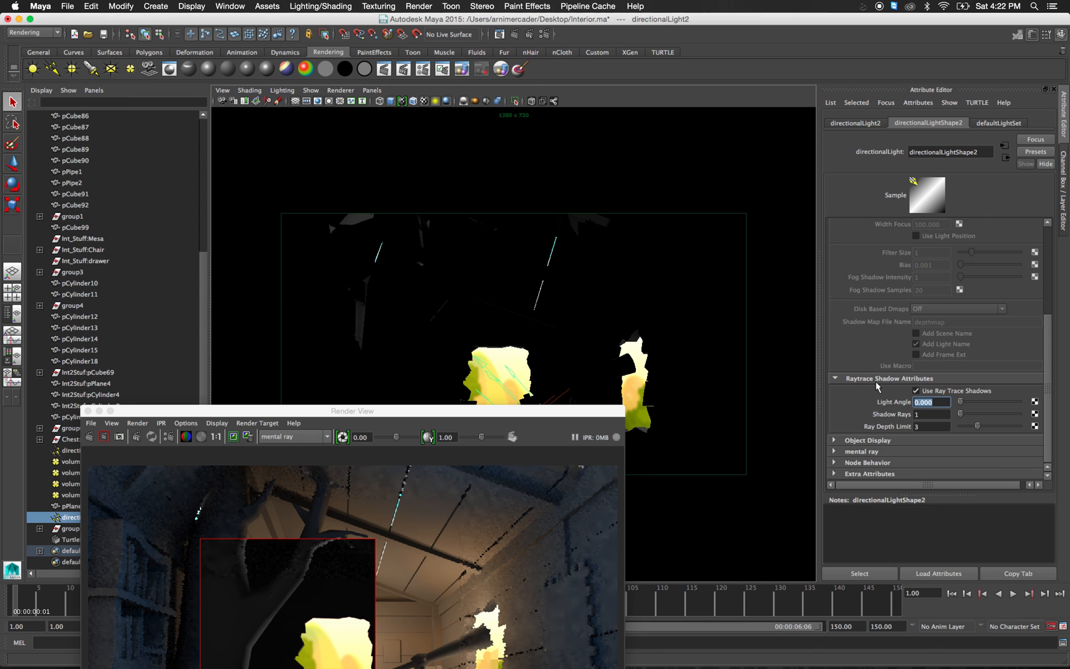
text(3)
key(Tab)
text(8)
key(Return)
click(493, 415)
drag(493, 415, 276, 128)
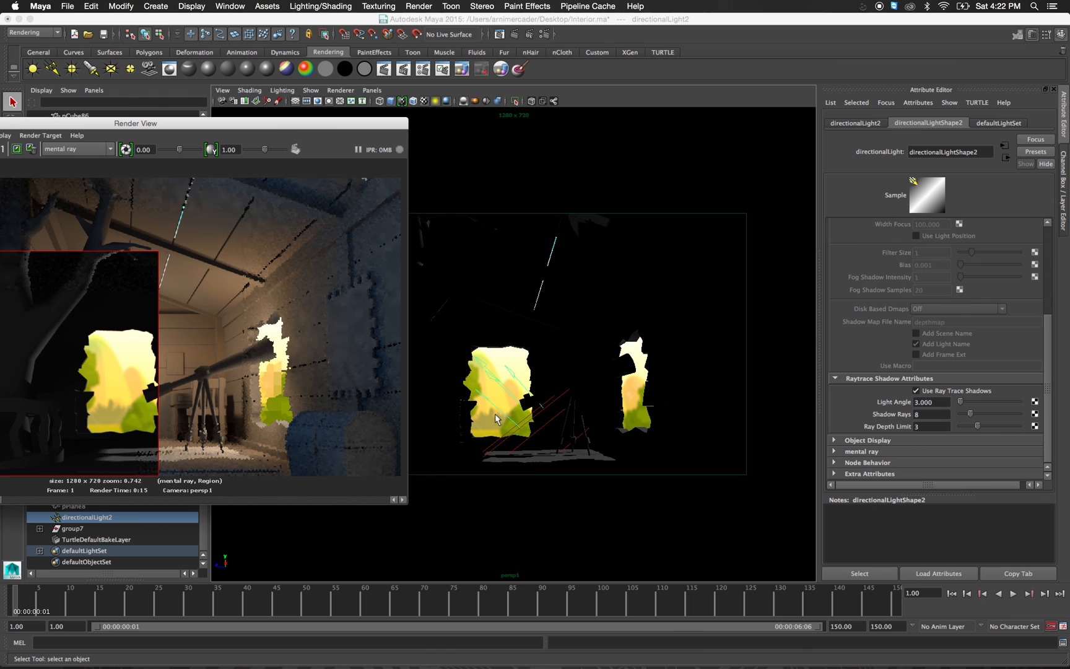
Duplicate directionalLight2, turn off the viewport shadow display, and rotate the duplicated light to a different angle.
click(489, 377)
key(ctrl+d)
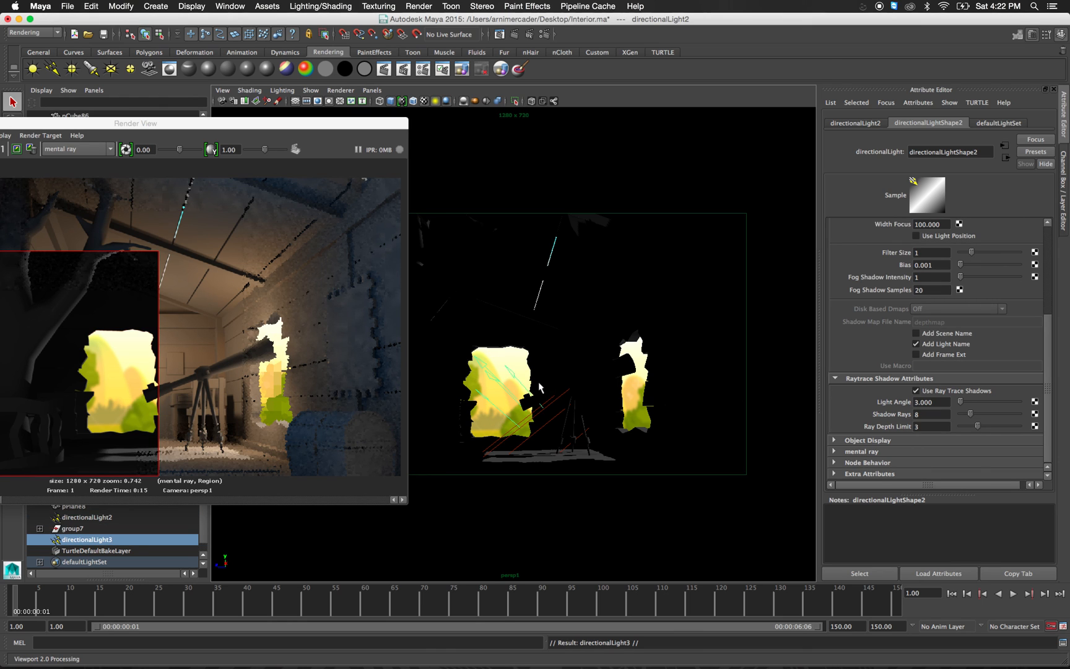
key(e)
drag(507, 376, 540, 404)
key(q)
click(447, 101)
key(e)
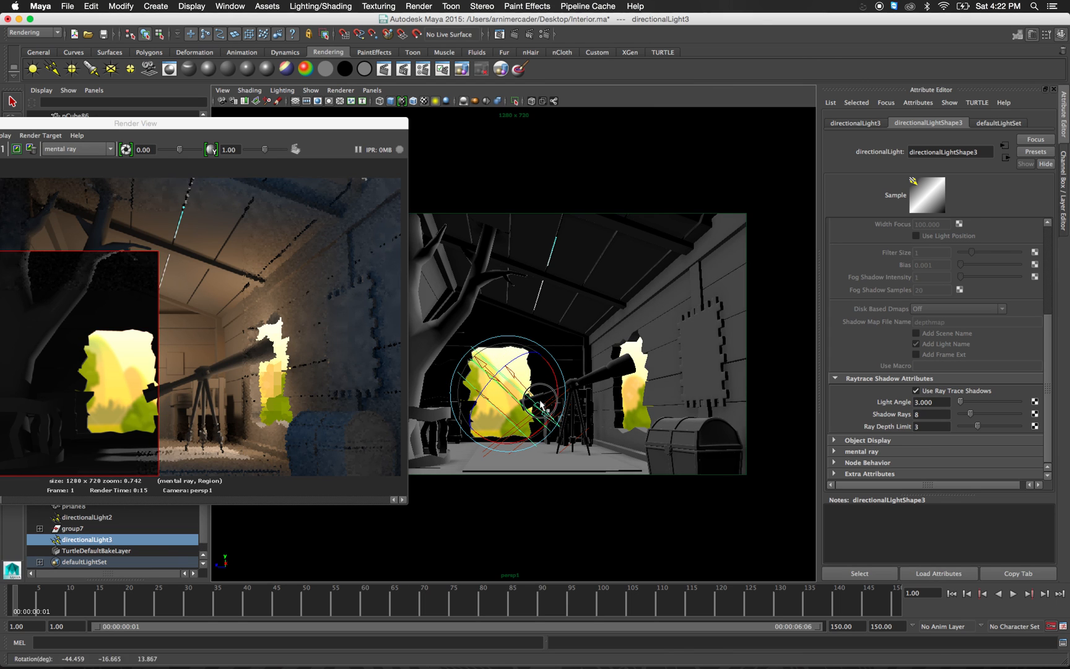
key(q)
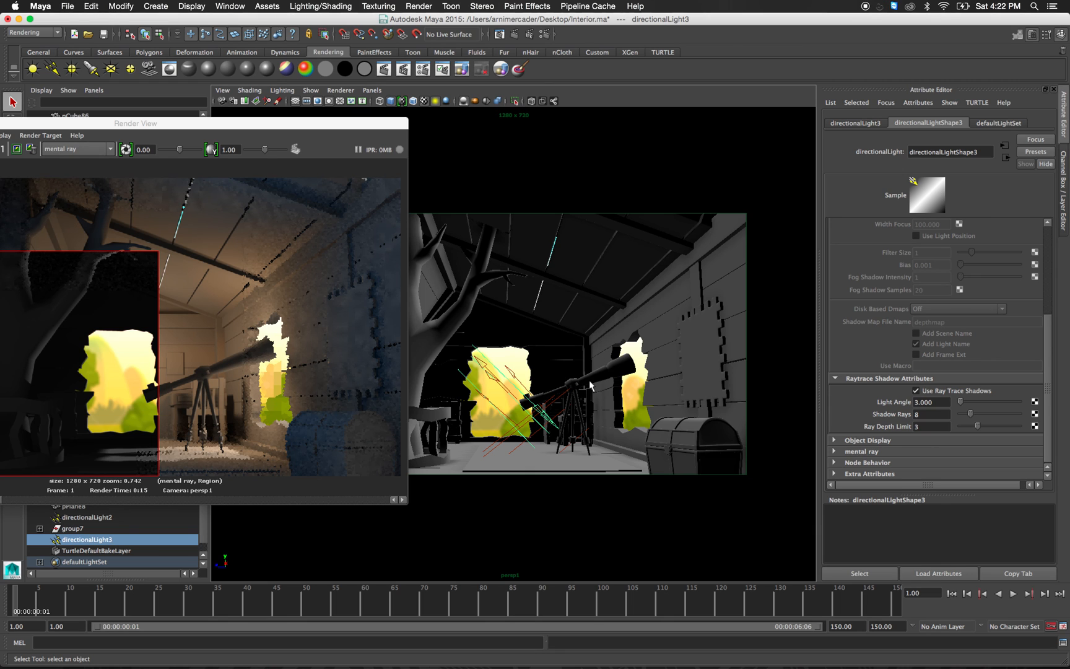
key(e)
drag(503, 389, 516, 412)
key(q)
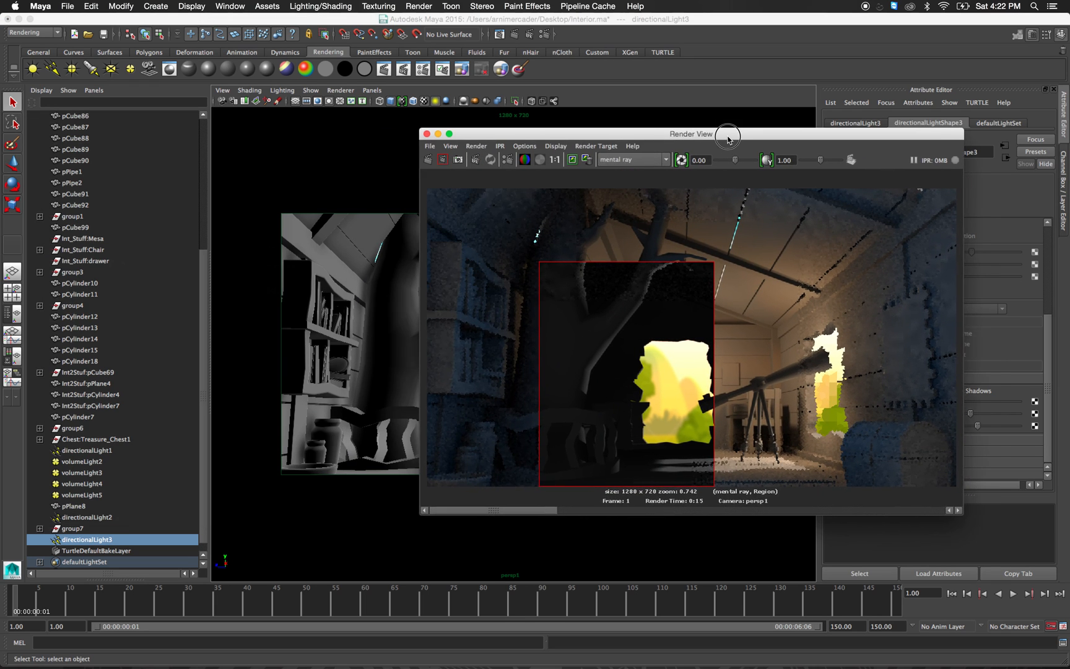
Add group7 to the directionalLight3 selection and break the light links between them.
drag(693, 134, 707, 136)
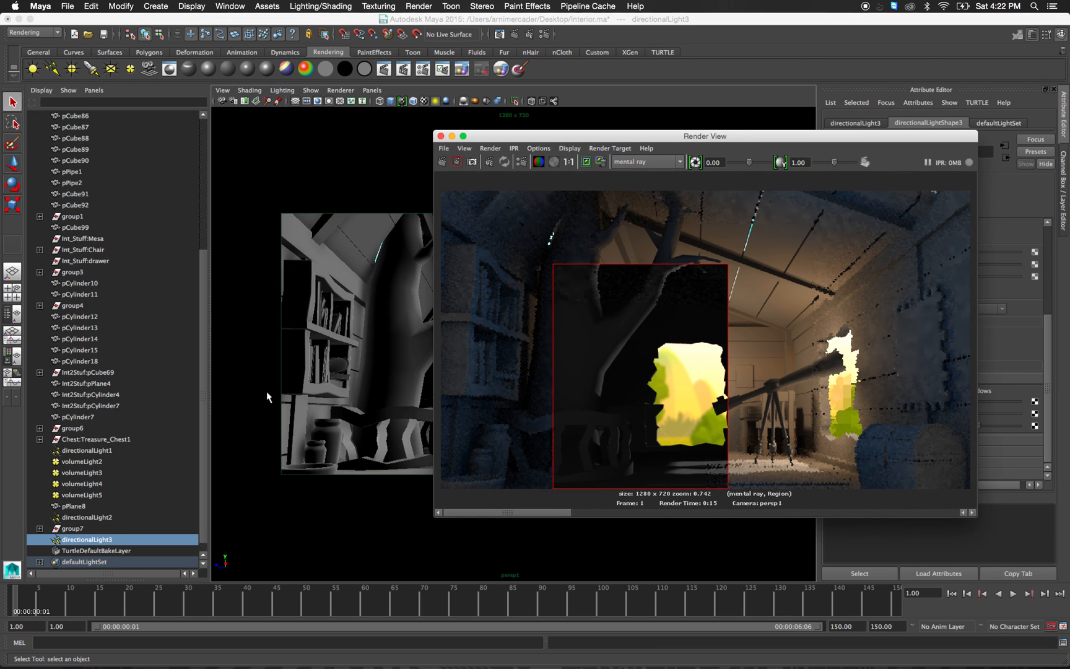
ctrl+click(93, 528)
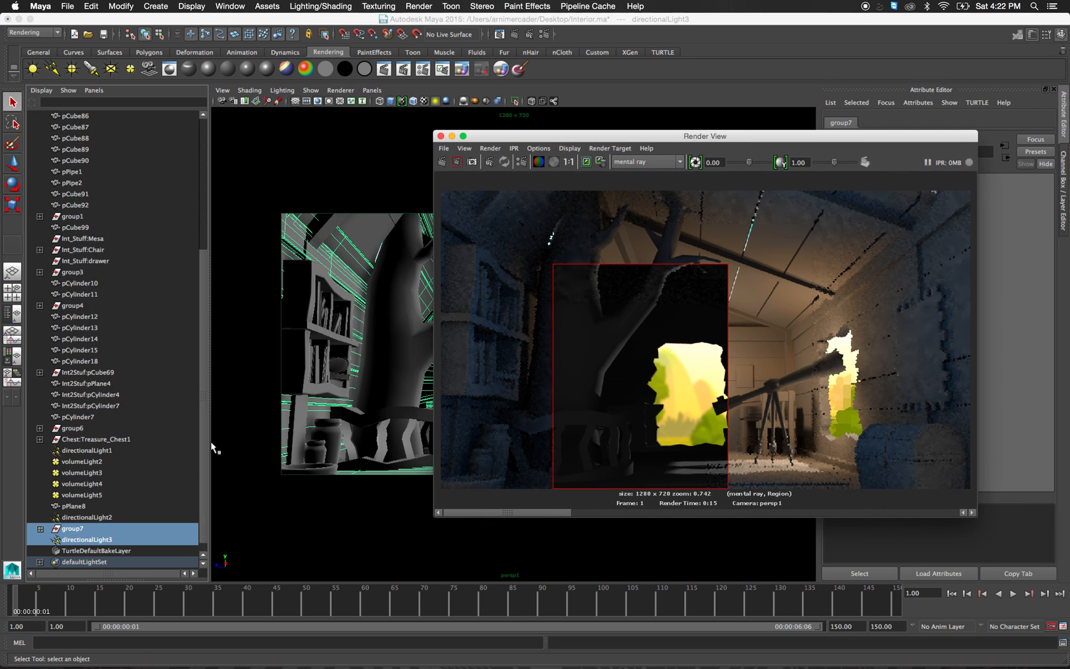
click(333, 6)
click(433, 136)
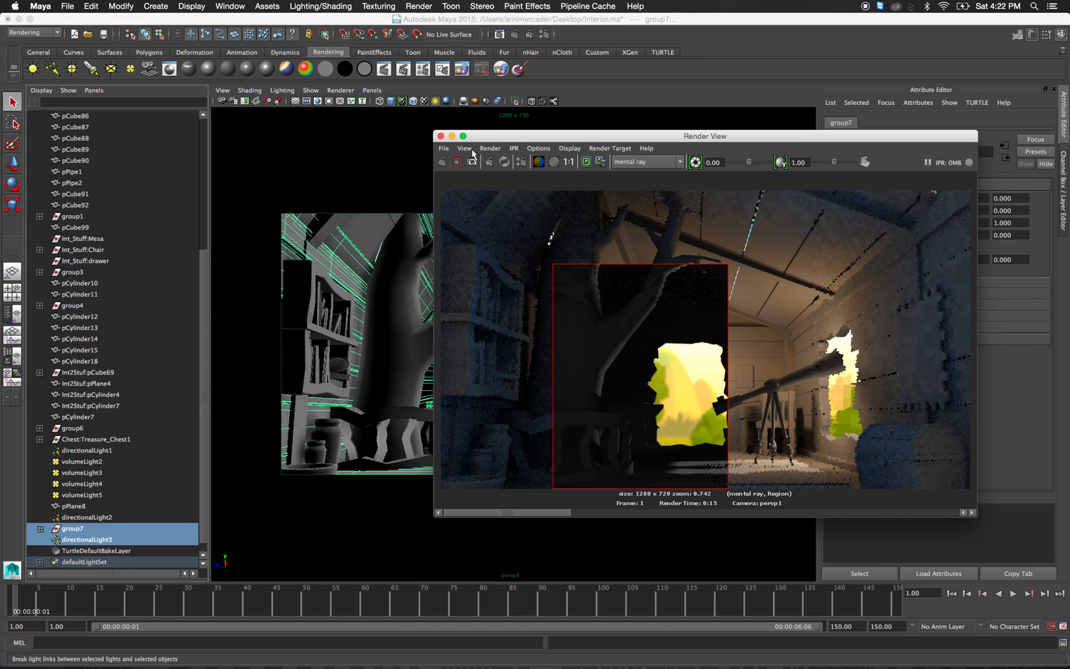
Render a test region covering the telescope and both windows, and close the render window.
drag(675, 263, 898, 489)
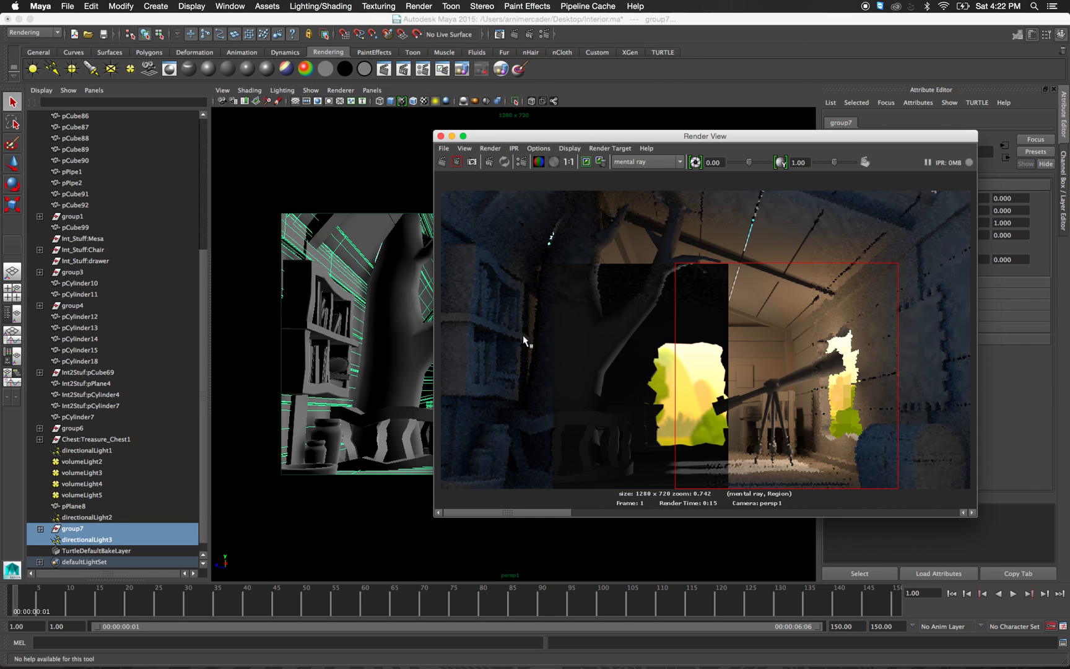
click(456, 161)
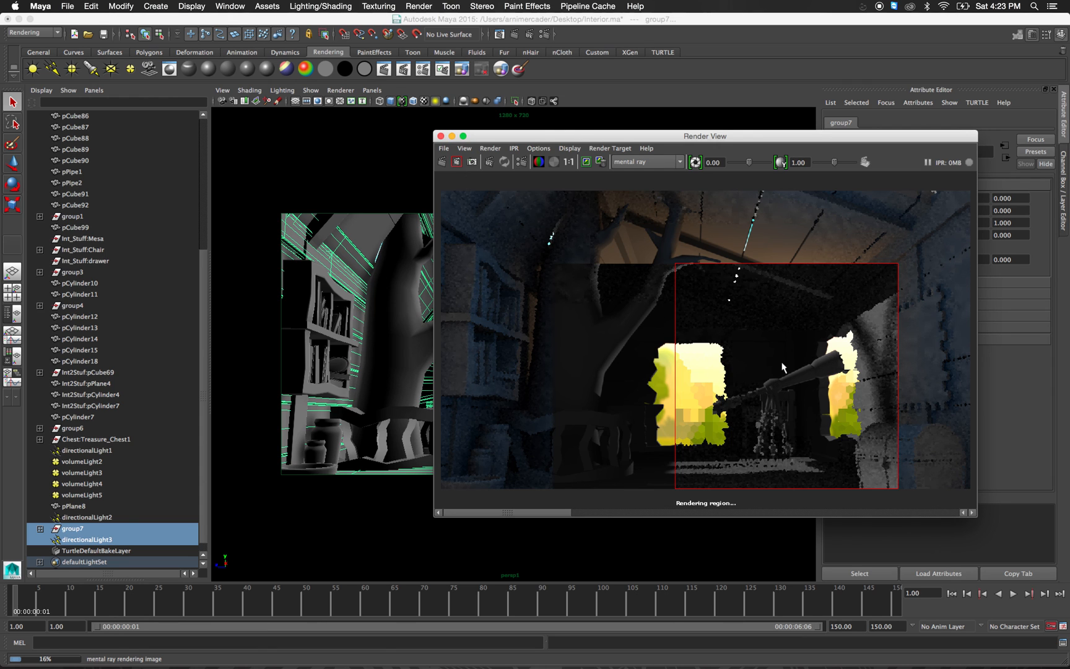
click(454, 137)
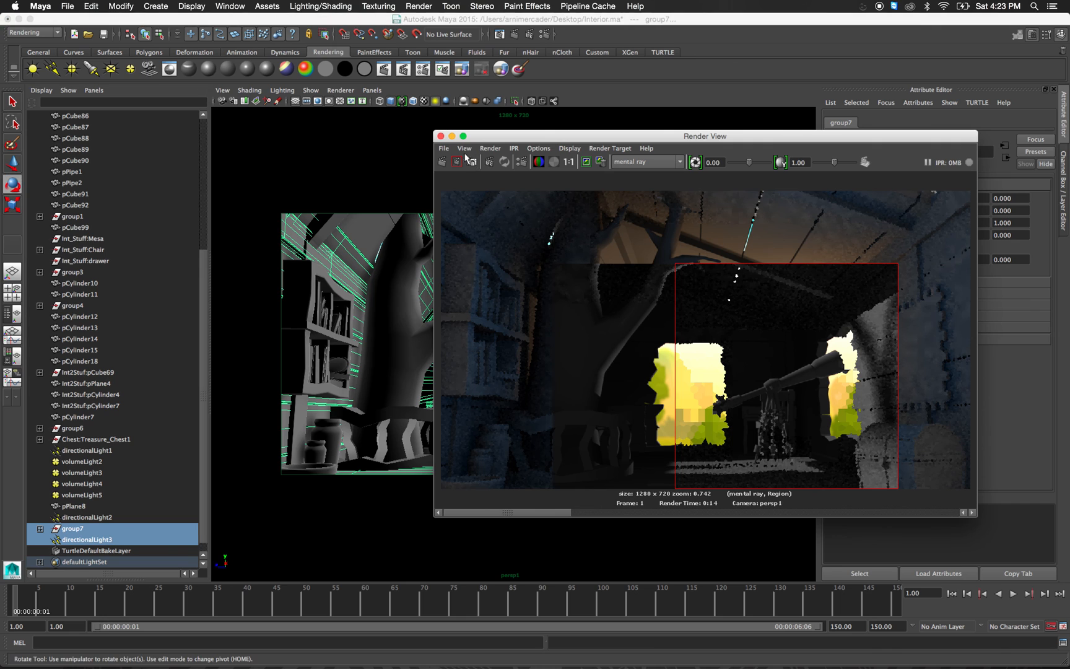
click(440, 135)
key(q)
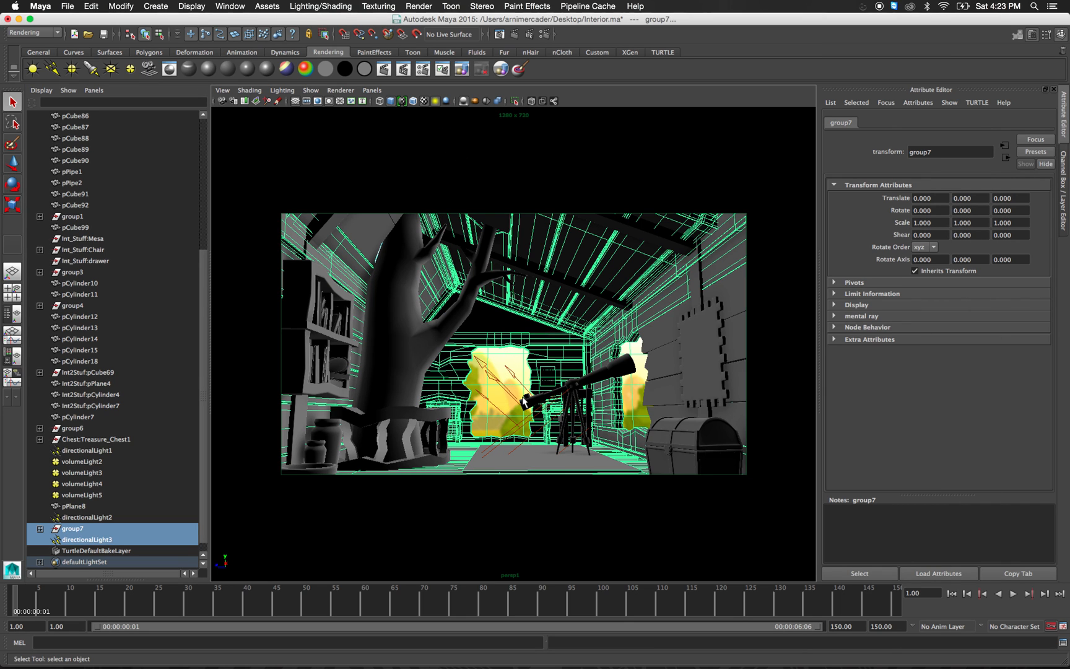
Select directionalLight3 alone and rotate it to about -42.7, -29.5, 28.0.
click(80, 538)
key(e)
drag(530, 401, 499, 371)
key(q)
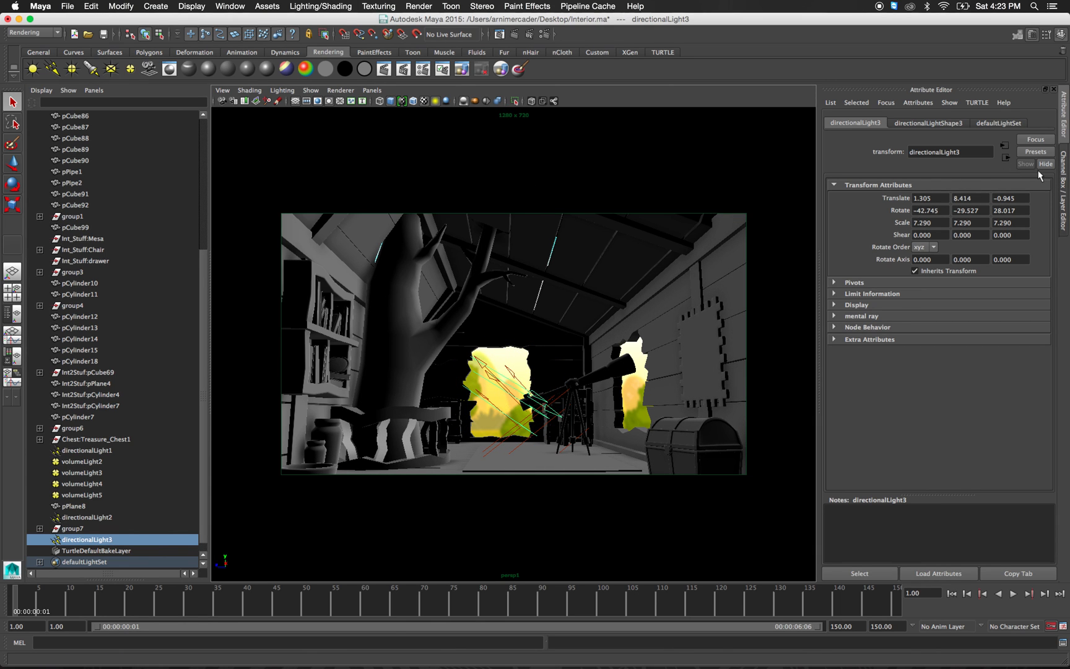
Make layer1 visible and render the full interior from the persp1 camera in an enlarged Render View.
click(1061, 185)
click(954, 369)
click(500, 34)
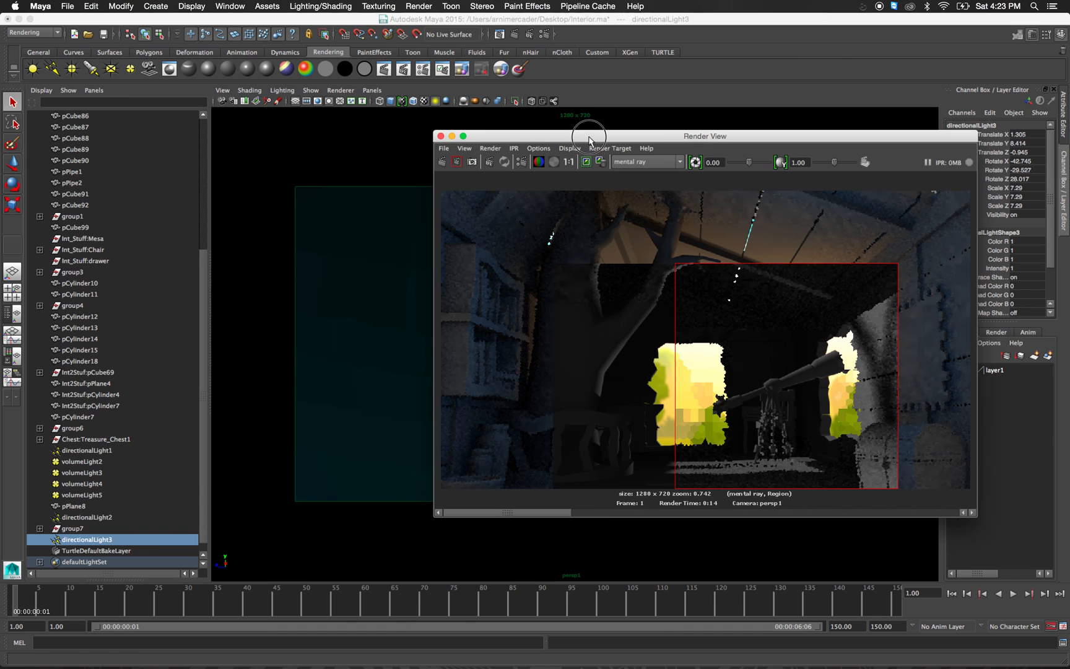
drag(488, 139, 320, 70)
click(296, 66)
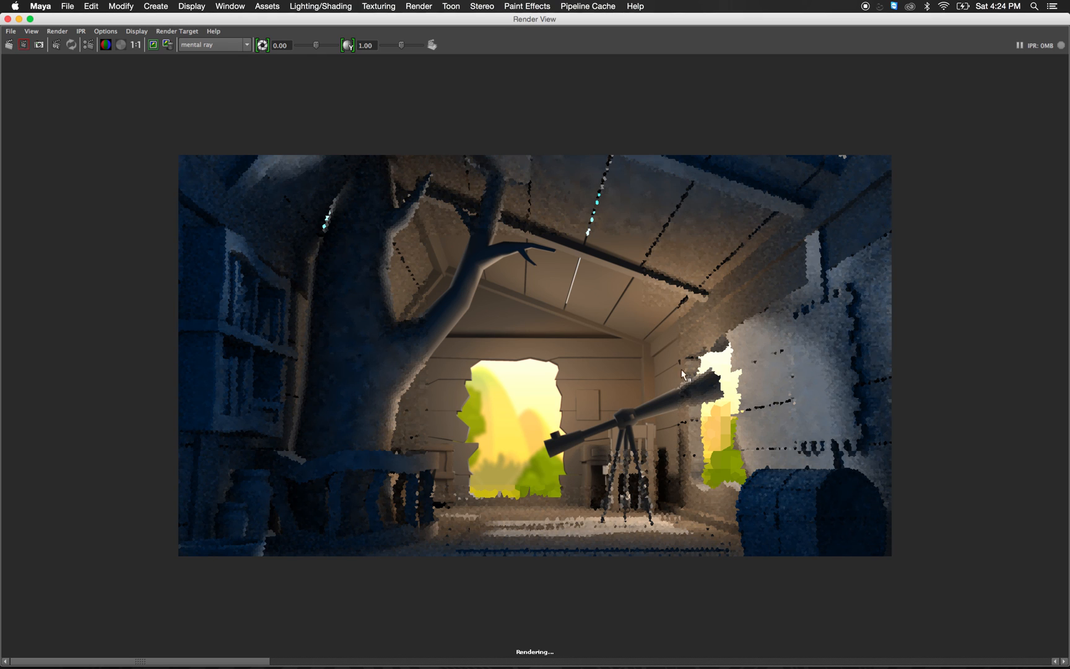
click(20, 19)
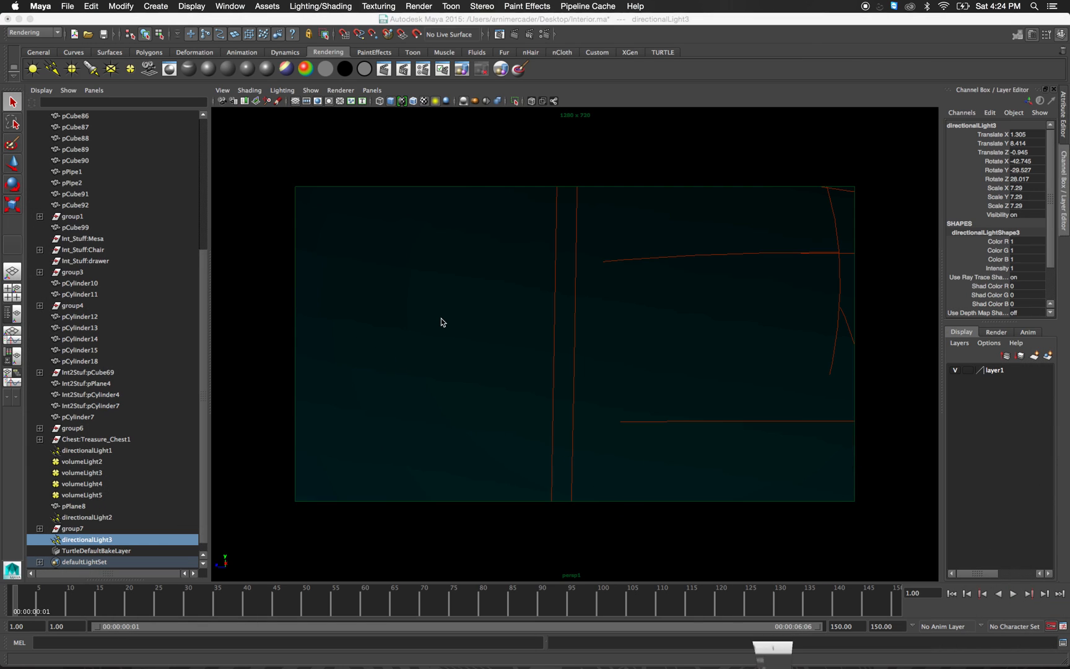
Switch the viewport to the persp camera outside the house and select directionalLight1 through the side window.
click(374, 92)
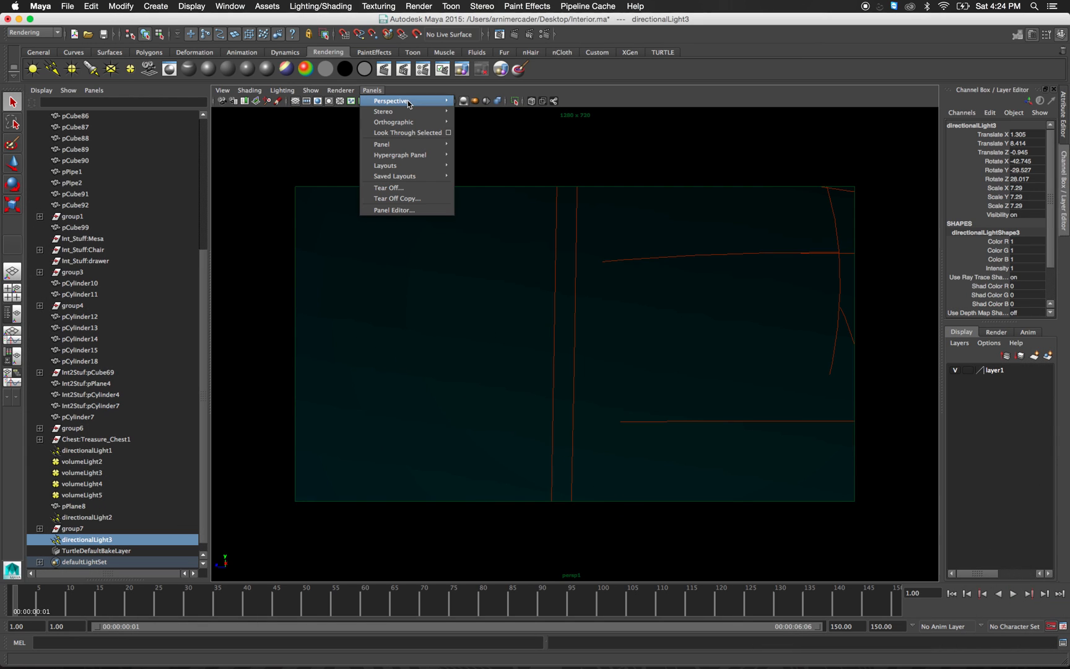
mouse_move(409, 104)
click(488, 116)
click(374, 90)
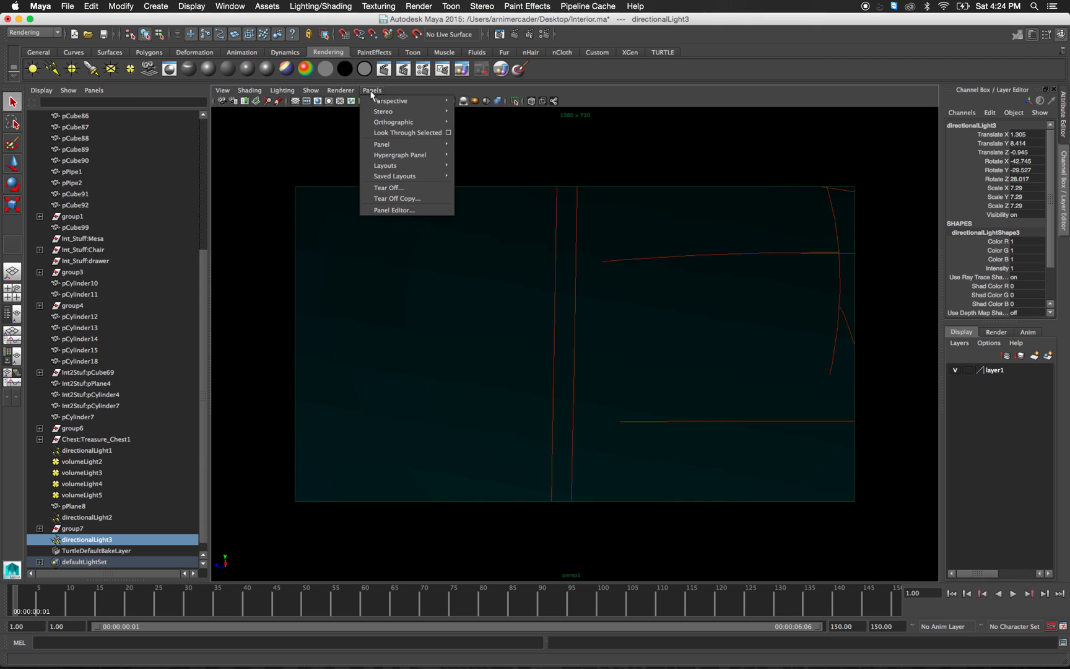
click(474, 102)
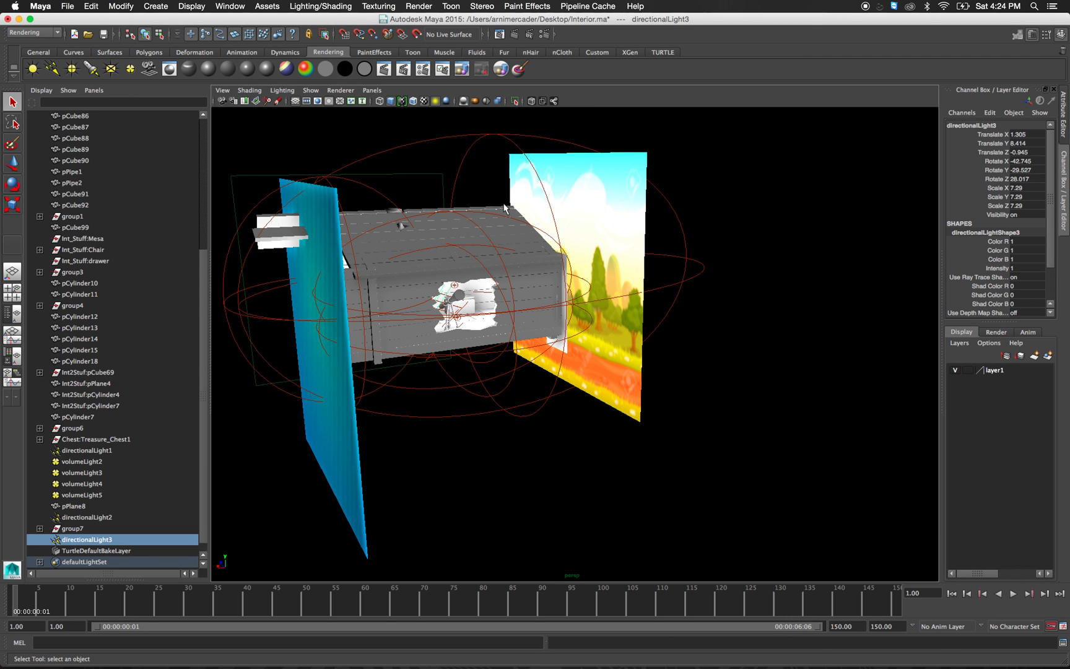
alt+drag(495, 288, 498, 318)
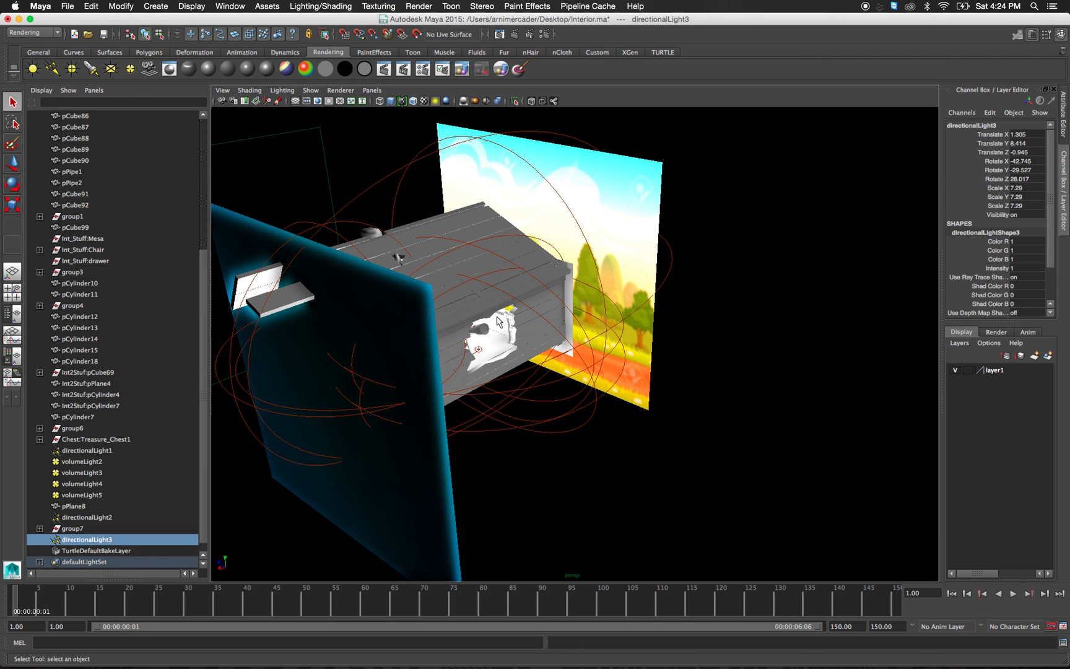
click(477, 355)
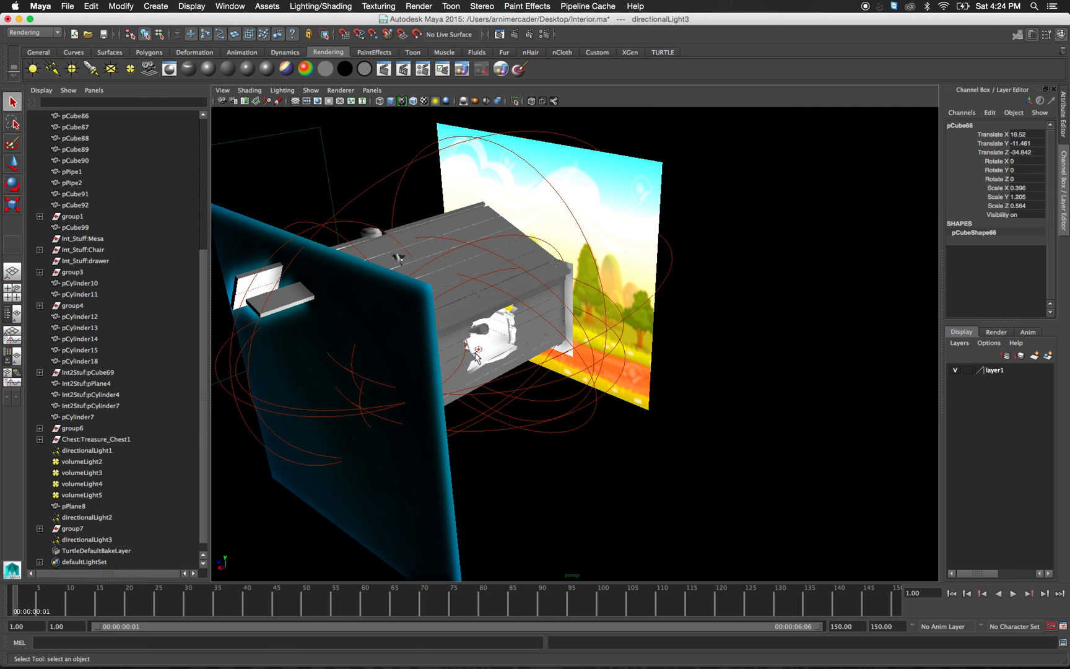
alt+drag(489, 320, 478, 323)
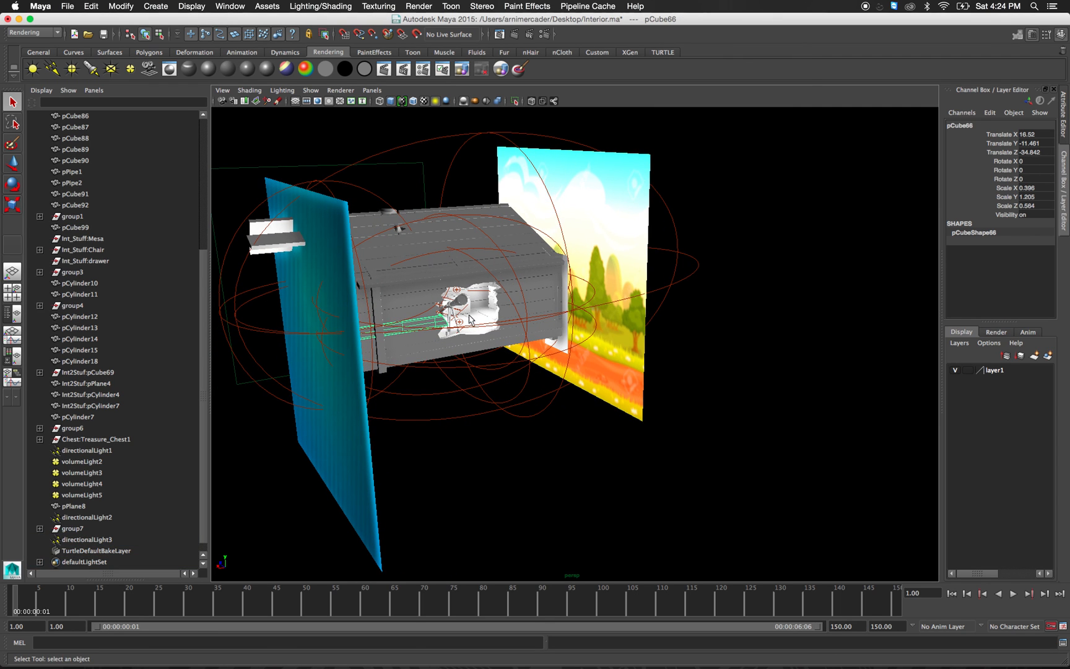
click(468, 313)
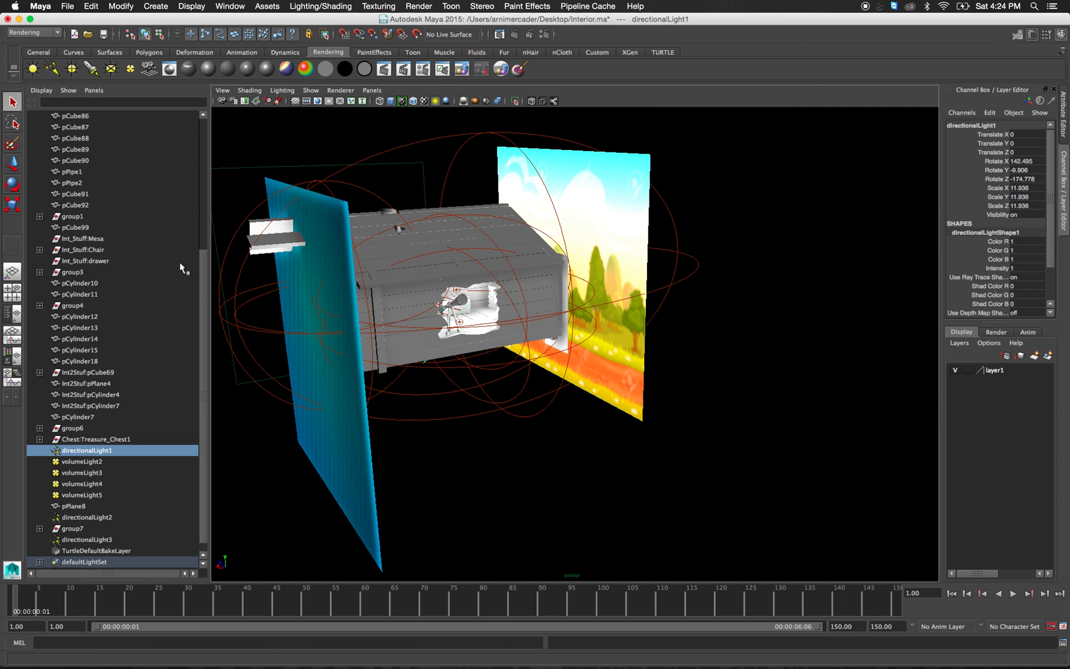
Move directionalLight1 out above the side of the house, to about -7.6, 23.6, -31.0.
key(w)
alt+drag(418, 271, 420, 313)
right_drag(478, 334, 494, 379)
drag(494, 378, 498, 322)
drag(493, 221, 504, 194)
alt+drag(491, 279, 521, 281)
key(q)
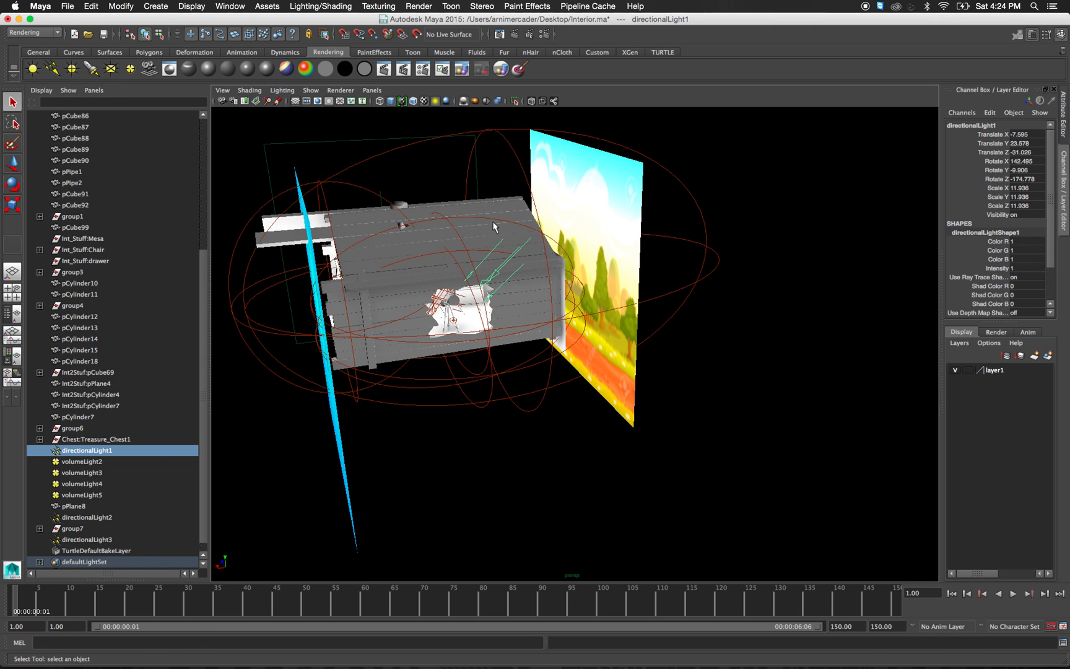
Hide layer1, turn on shadow display in the perspective view, and open directionalLight1's attributes.
click(954, 370)
alt+drag(453, 306, 552, 297)
scroll(552, 302, up, 5)
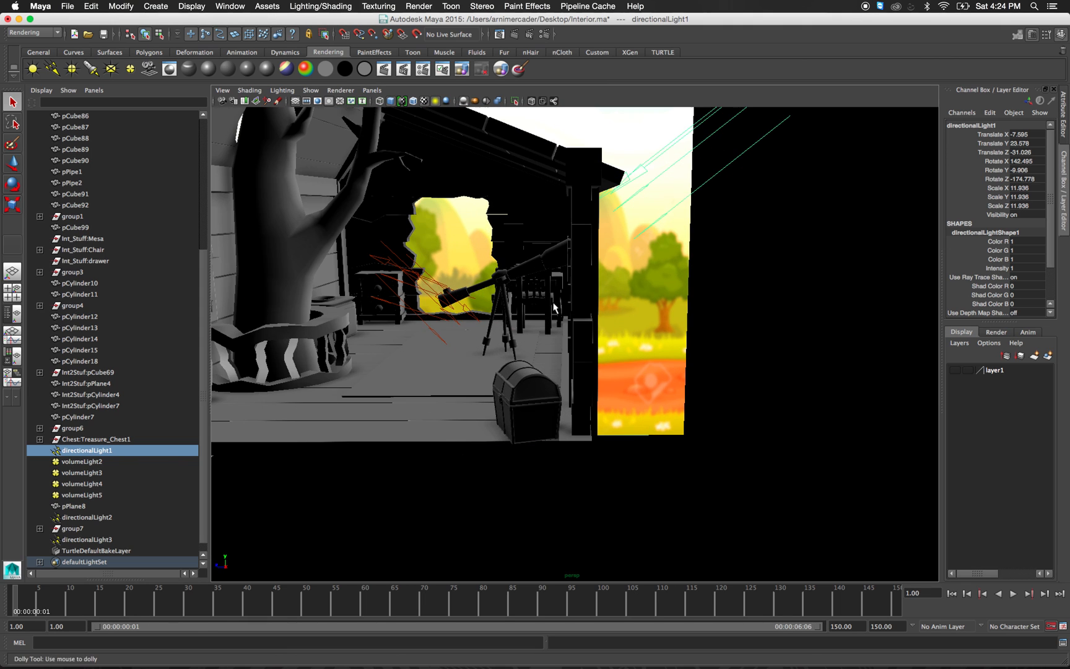
click(446, 102)
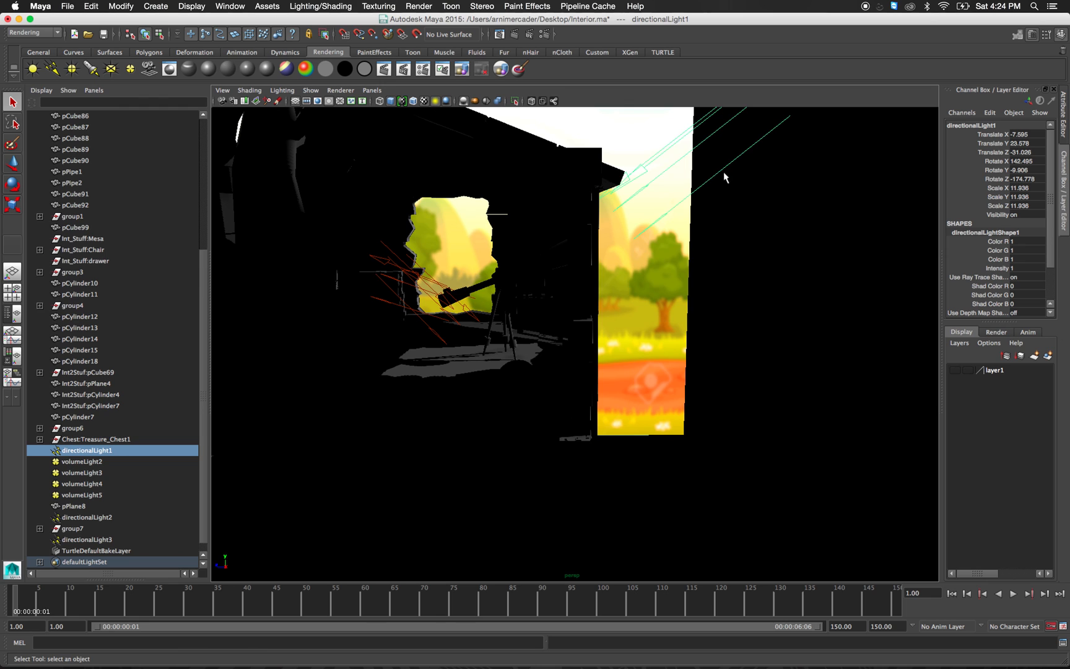
click(1065, 133)
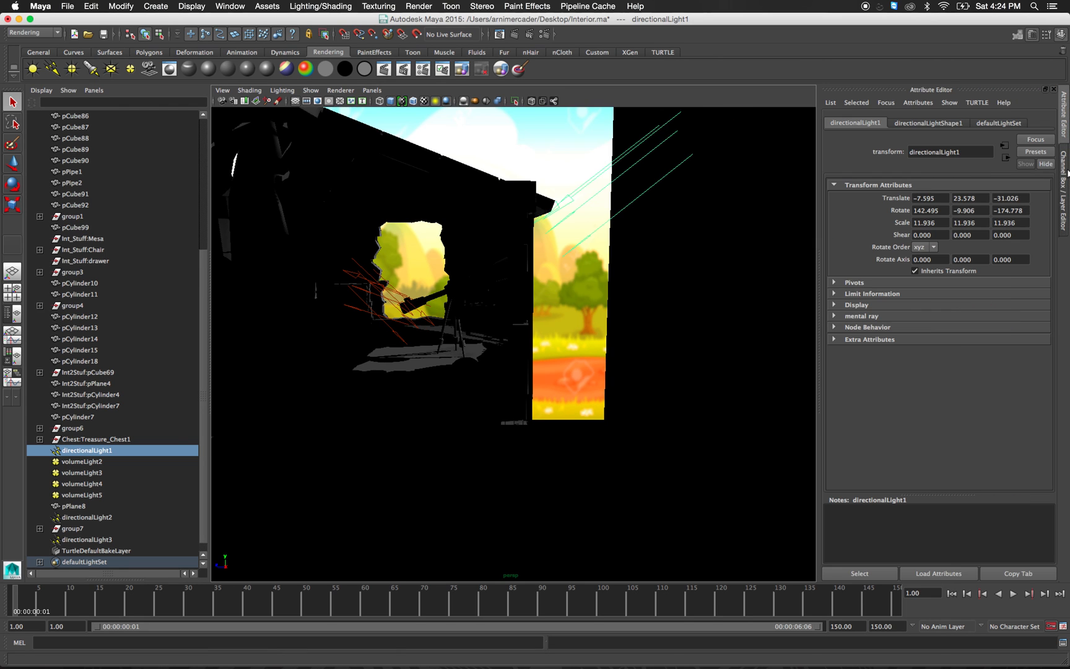
Change directionalLight1 into a spot light and widen its cone angle to 78.262.
click(1061, 128)
click(1061, 128)
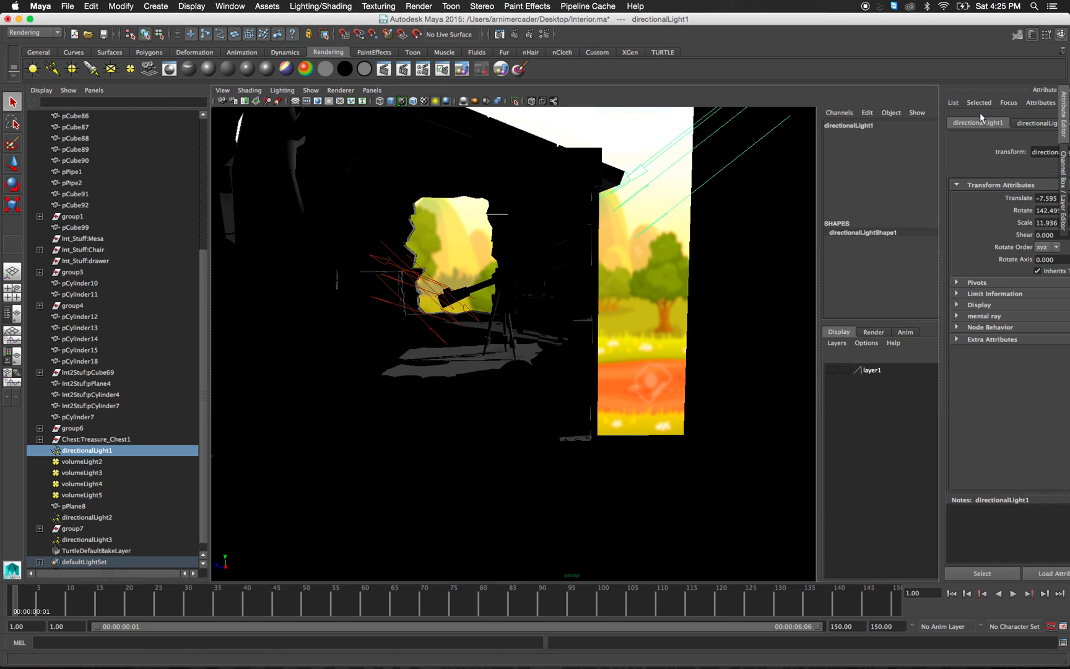
click(936, 124)
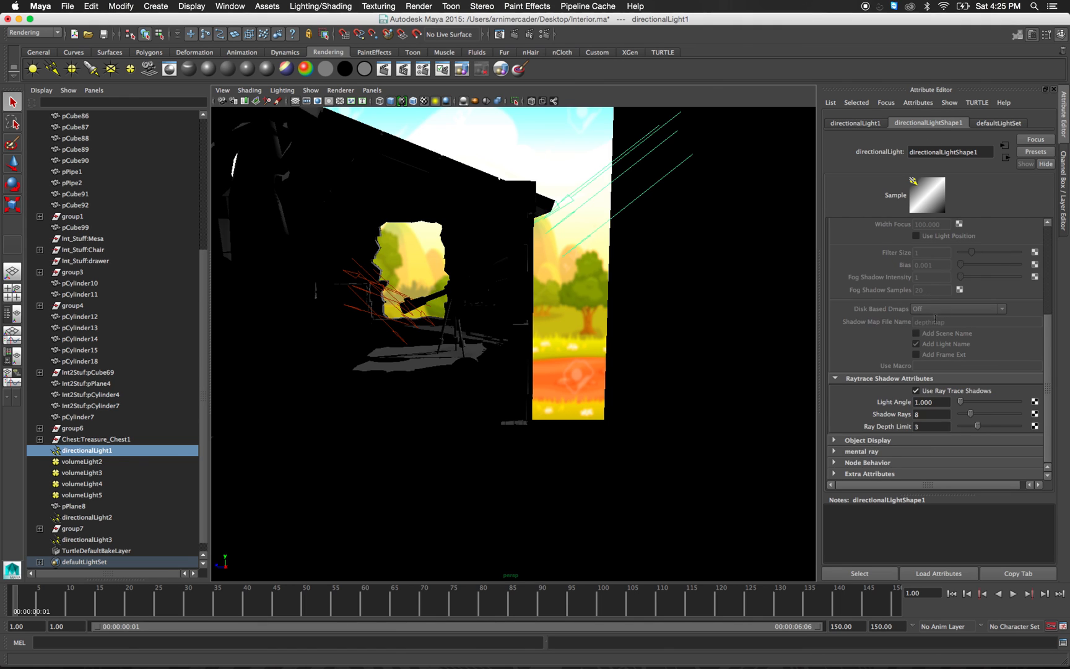
scroll(934, 319, up, 5)
click(938, 238)
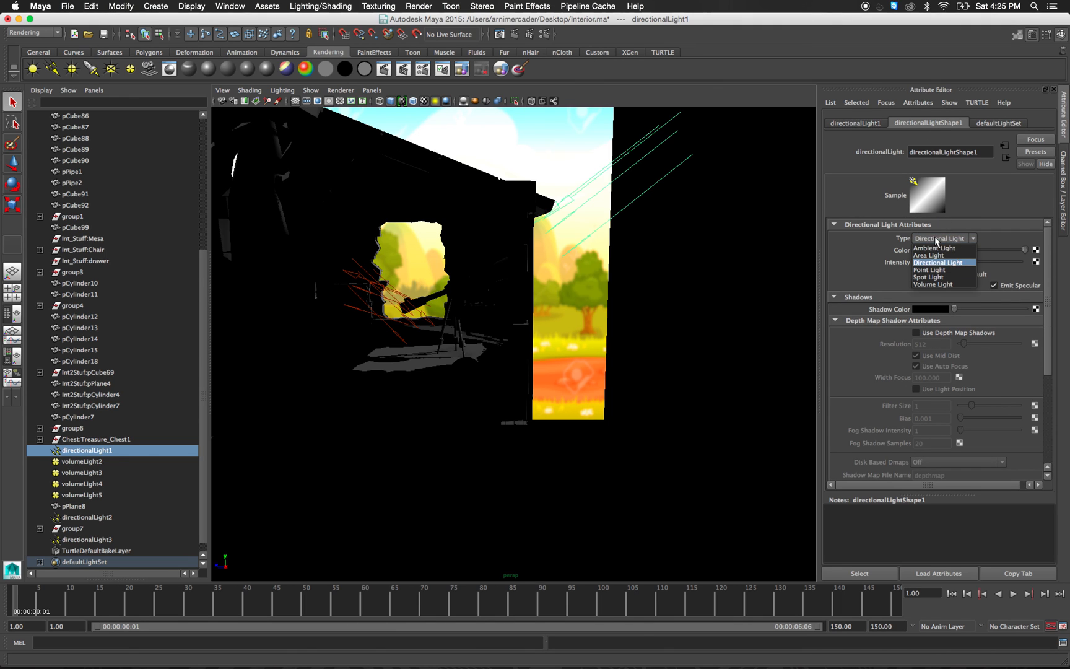
click(939, 280)
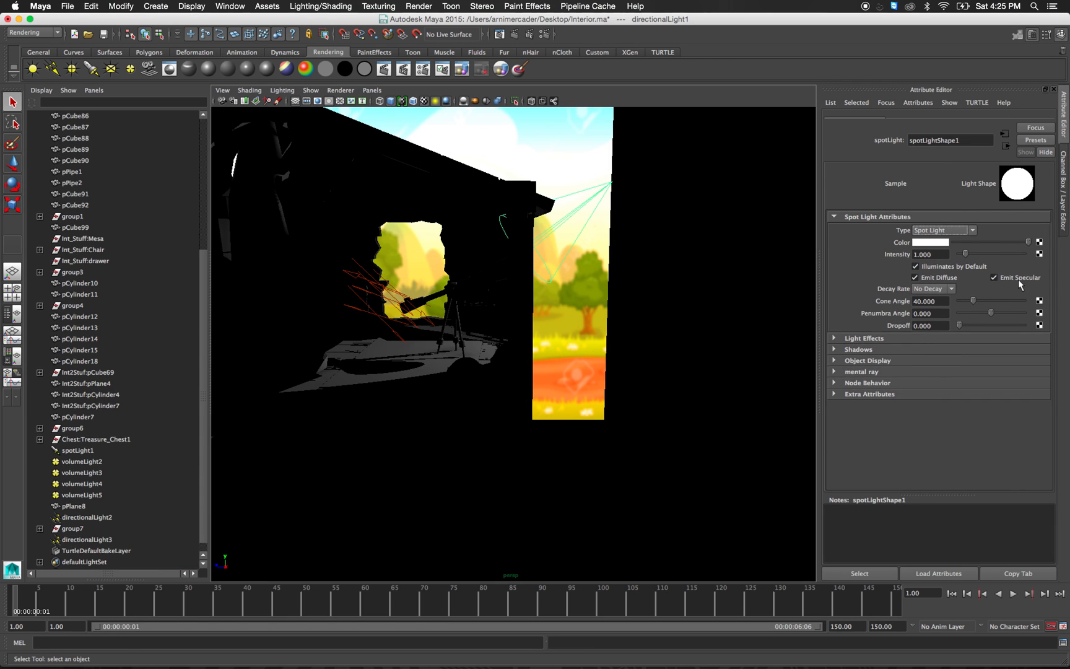
drag(972, 312, 989, 315)
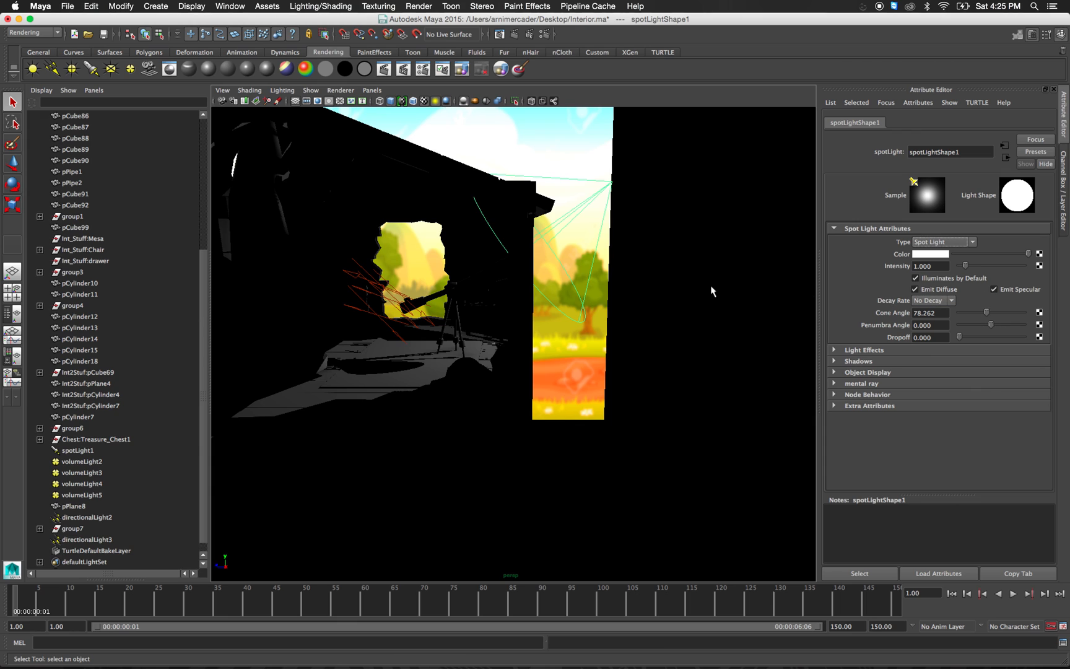
Select the spot light, move it farther up and away from the side of the house, and undo the last shift.
key(w)
click(612, 185)
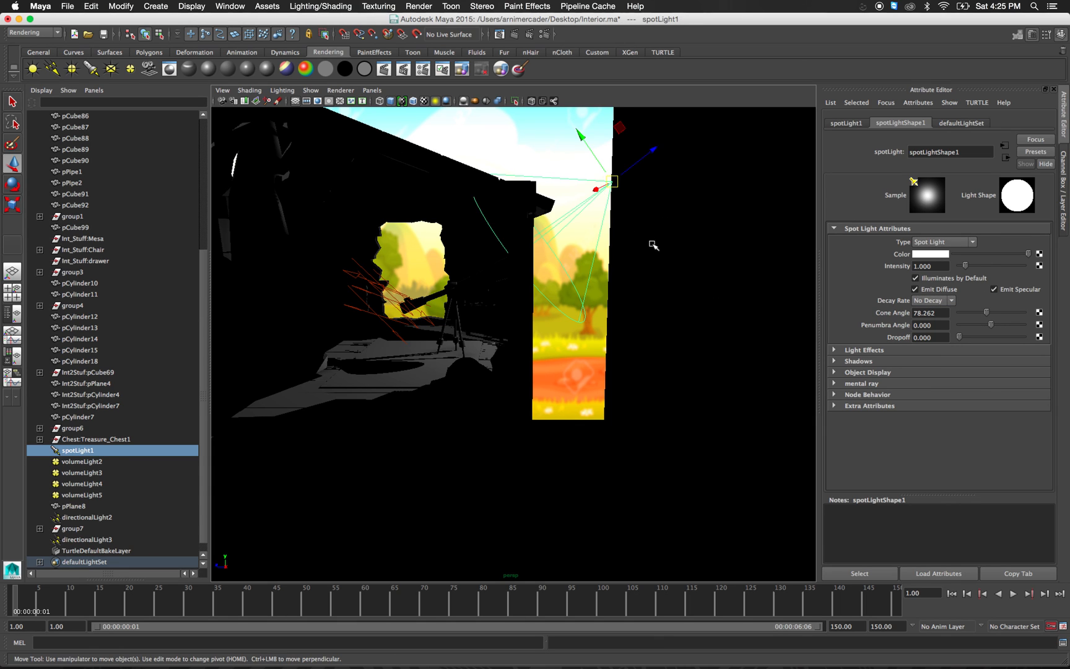
scroll(643, 232, down, 5)
key(t)
drag(611, 222, 683, 180)
key(super+z)
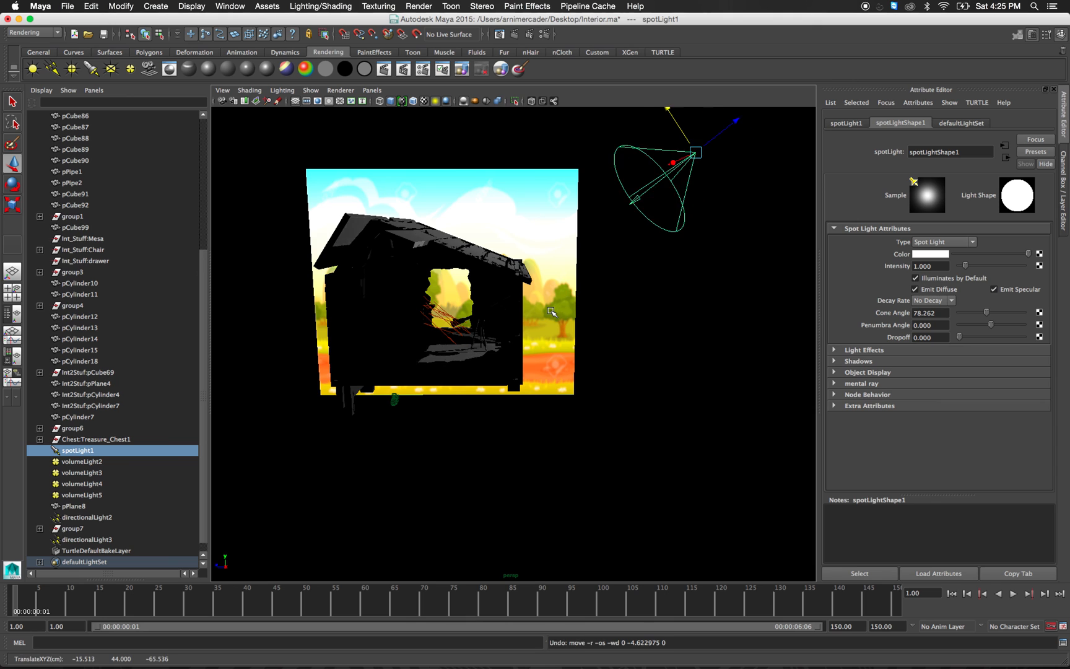
Check the light falling through the side window and narrow the spot light's cone angle to 42.264.
scroll(527, 326, up, 5)
alt+drag(573, 332, 555, 333)
scroll(619, 302, down, 5)
alt+drag(647, 279, 649, 204)
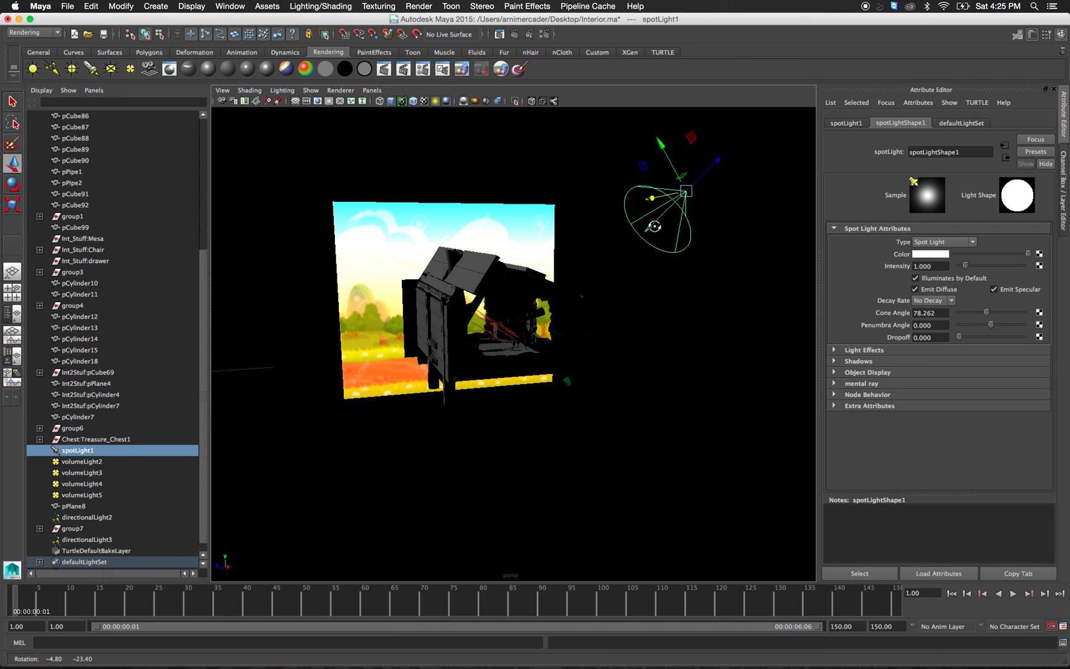
scroll(599, 295, up, 5)
scroll(600, 295, up, 3)
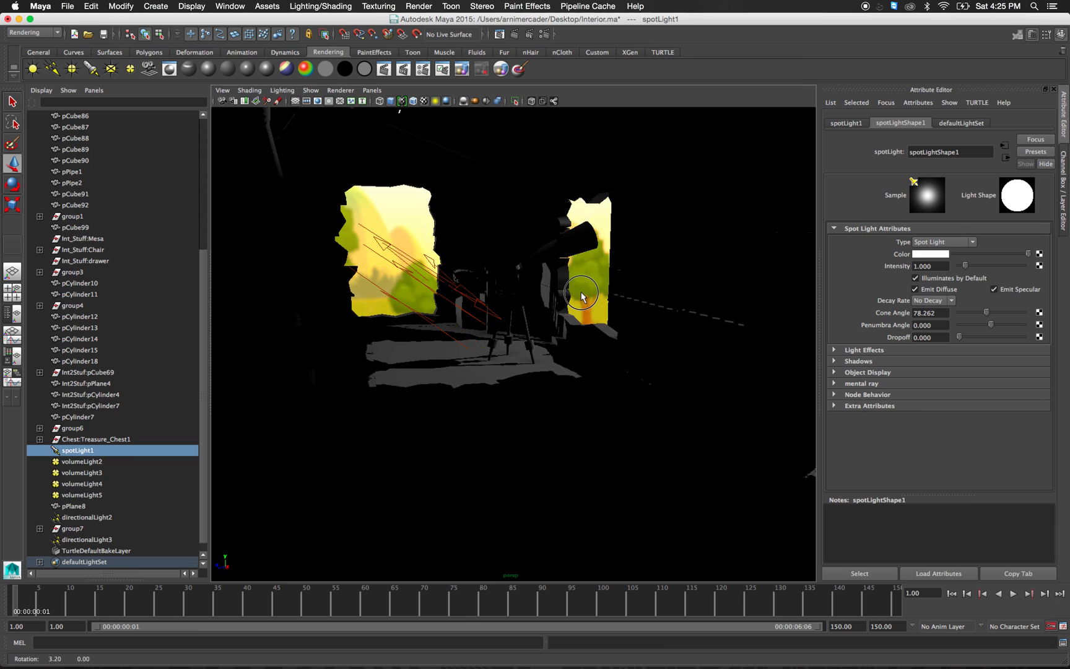
scroll(580, 294, up, 3)
scroll(580, 293, down, 5)
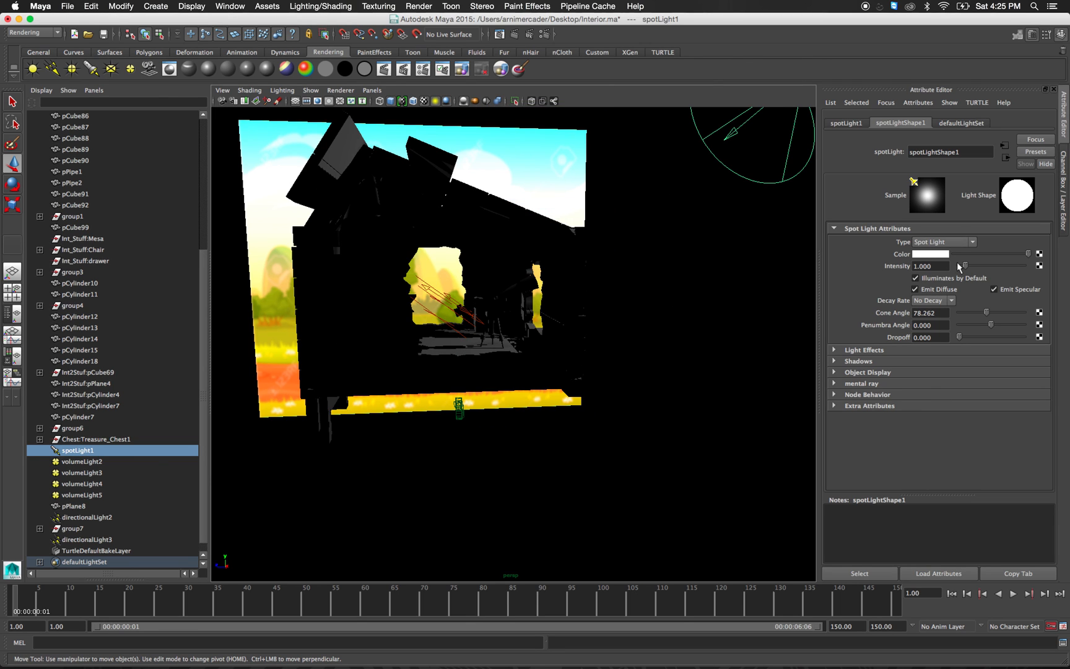
drag(986, 313, 973, 313)
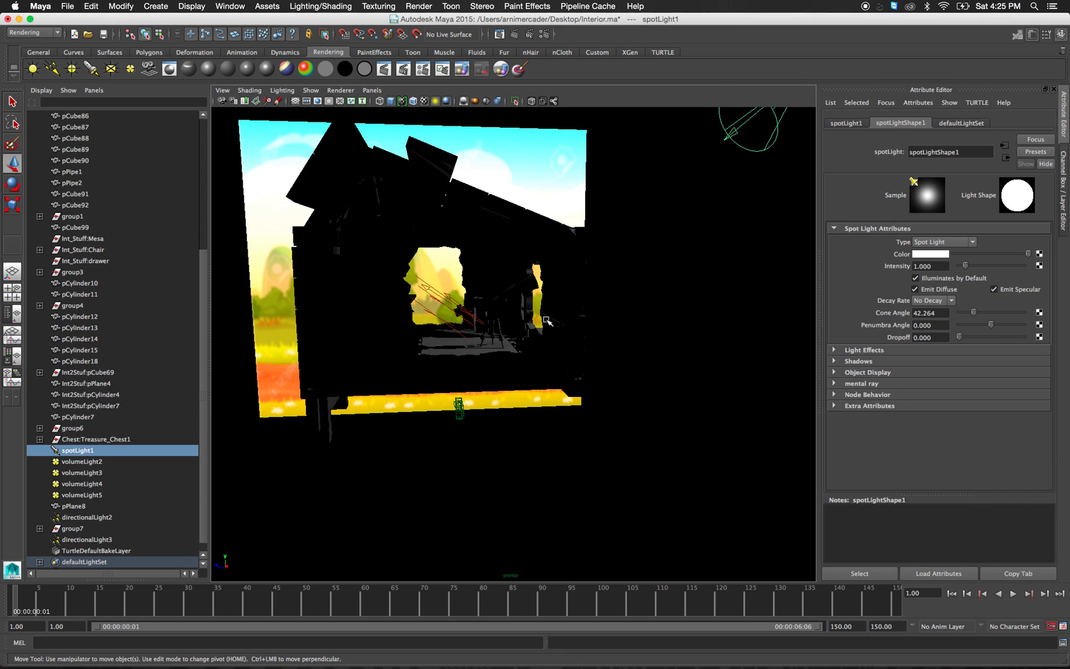
drag(973, 312, 1068, 320)
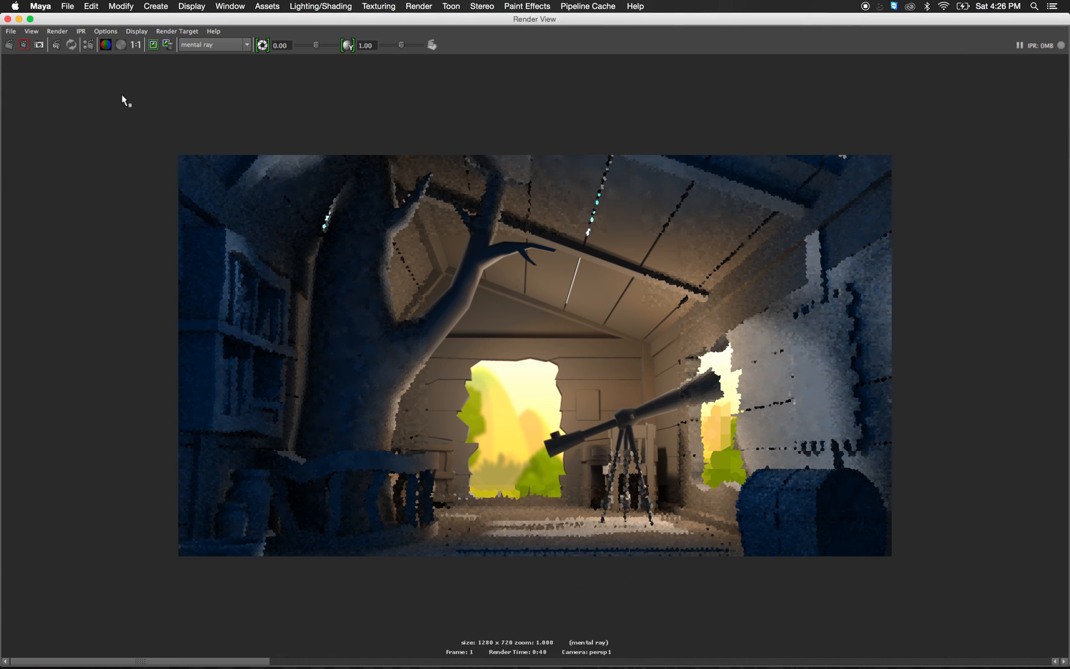
Reselect the spot light, add a Light Fog effect to it, and render the region around the telescope, side window and chest.
click(8, 19)
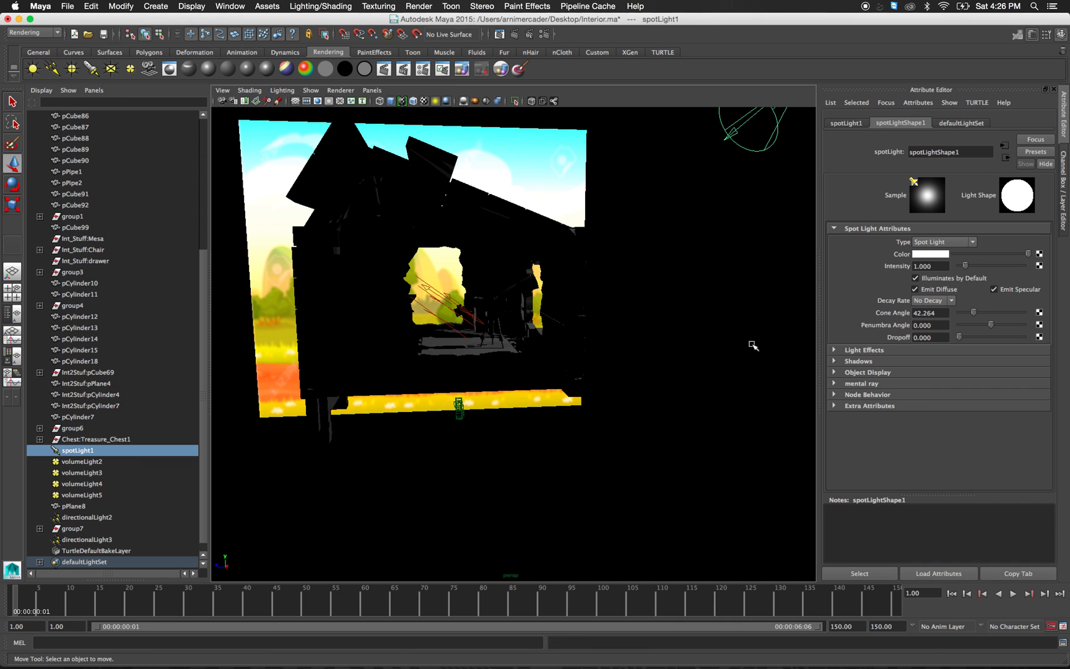
click(759, 185)
click(769, 162)
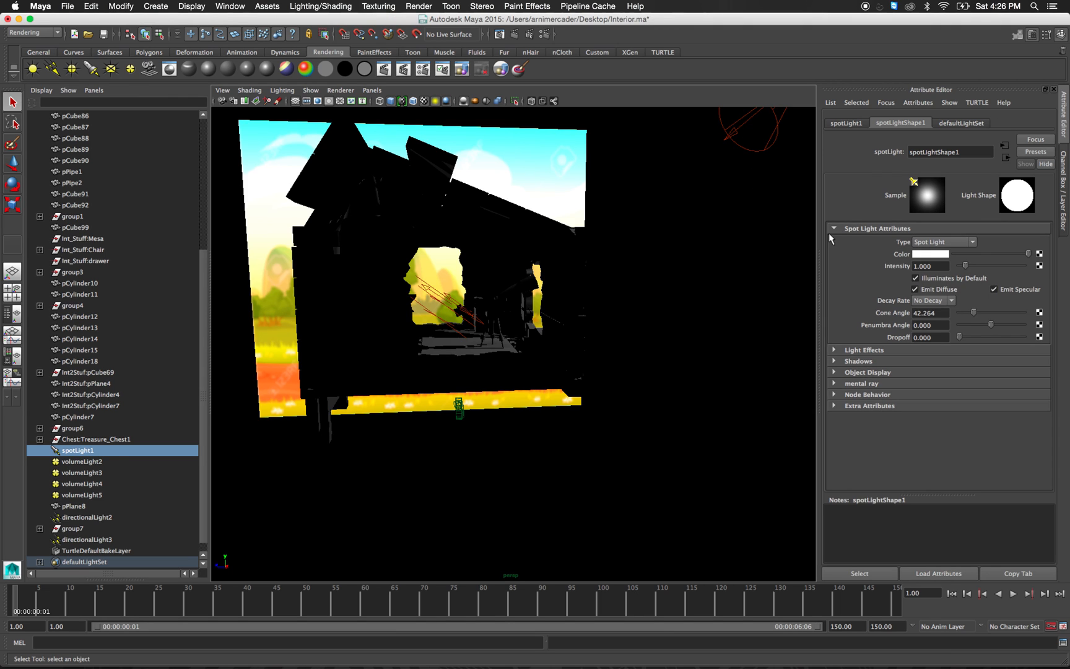
click(867, 350)
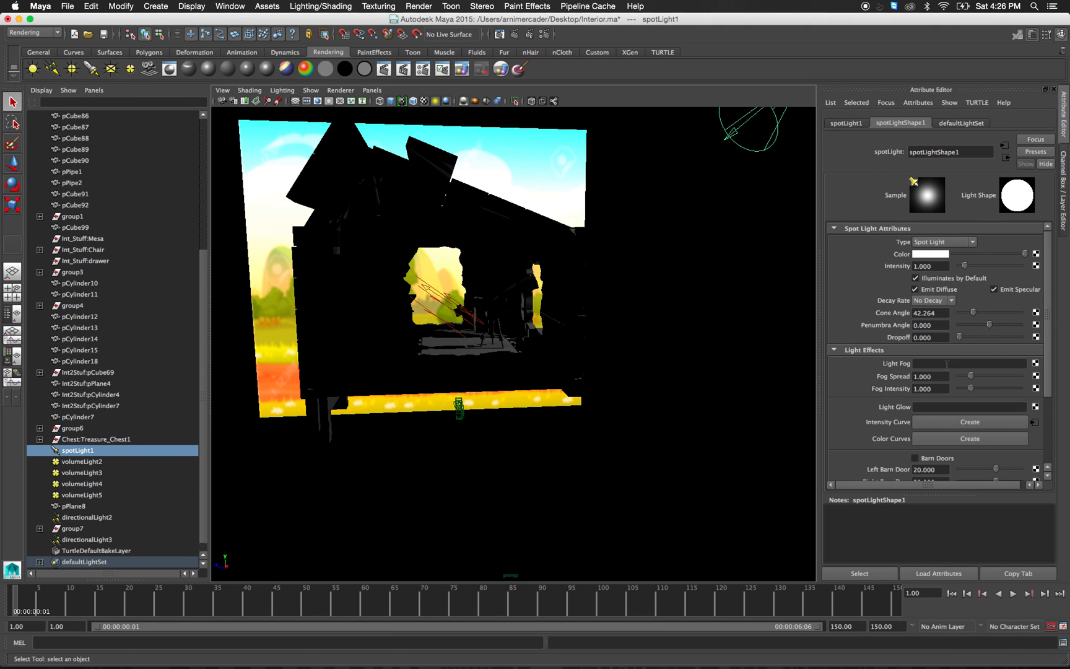
click(1035, 364)
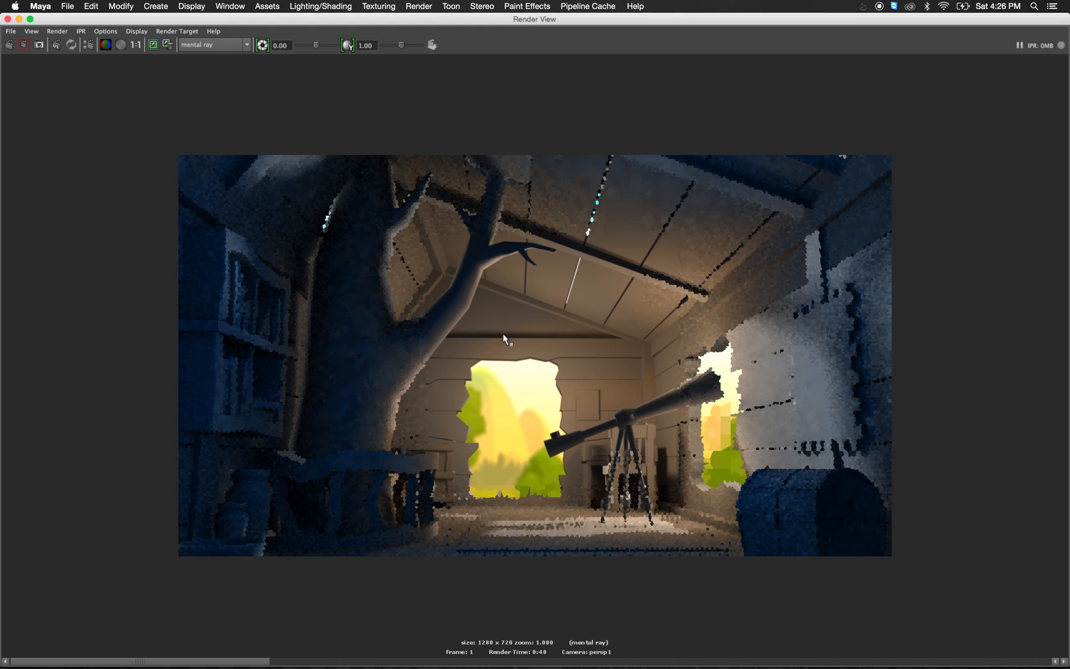
drag(507, 296, 866, 580)
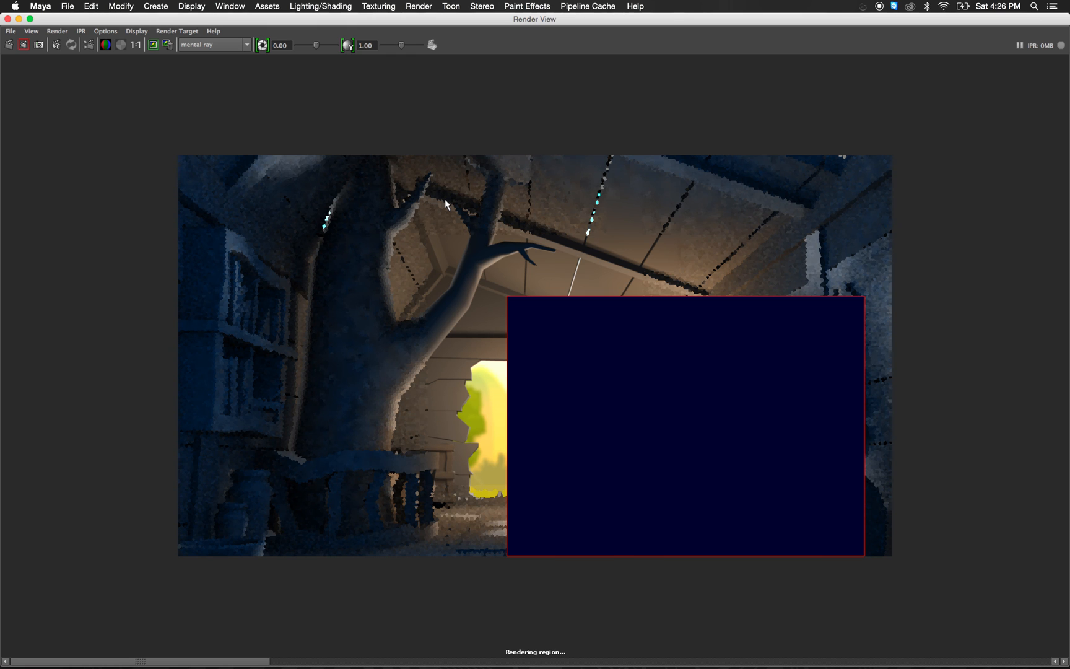
Hide Maya to reveal the desktop while the region renders, and switch back to Maya.
key(super+h)
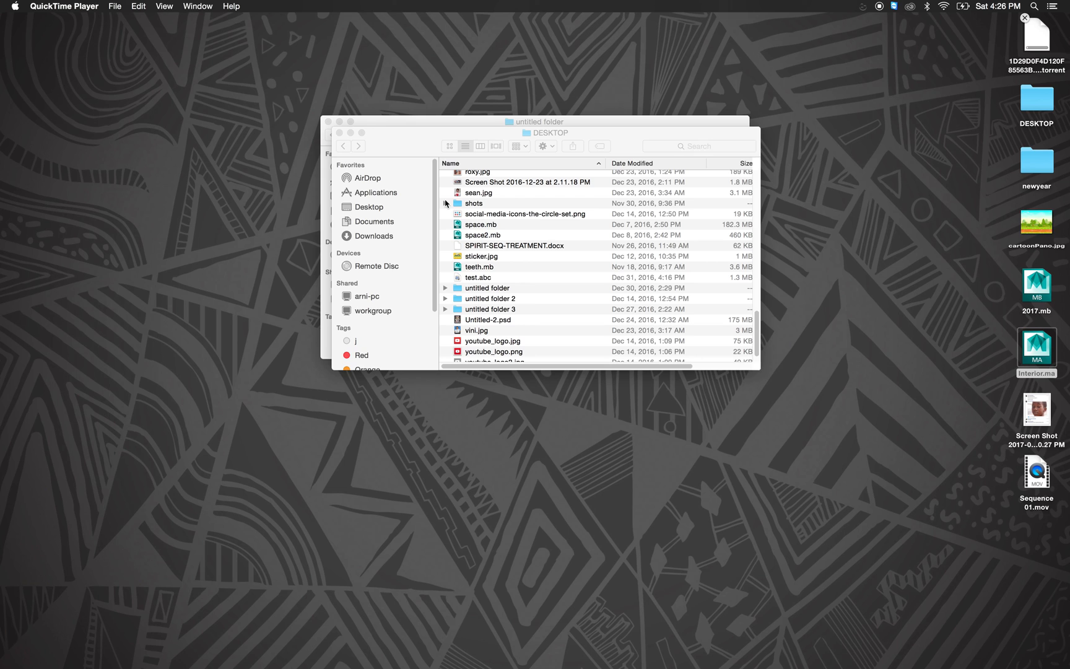
mouse_move(495, 667)
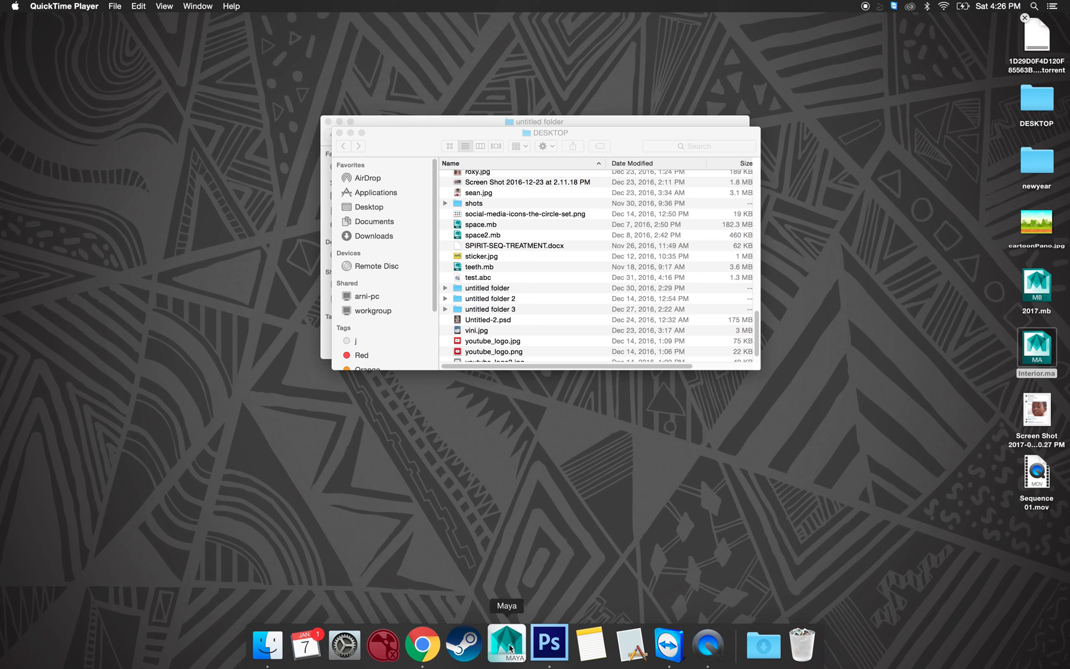
click(509, 648)
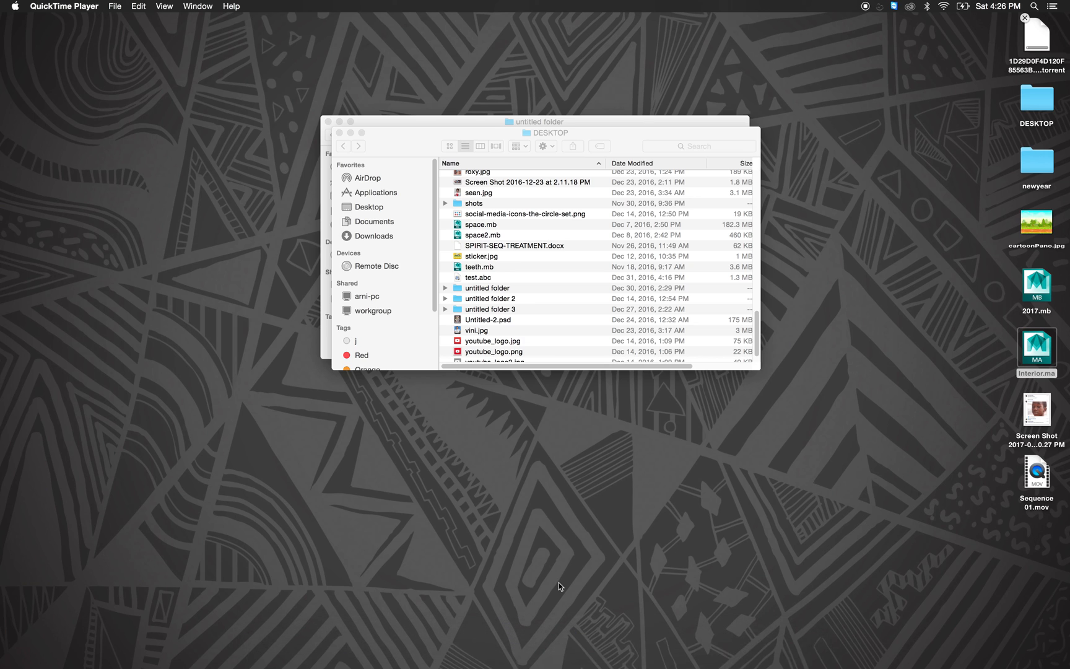
mouse_move(558, 667)
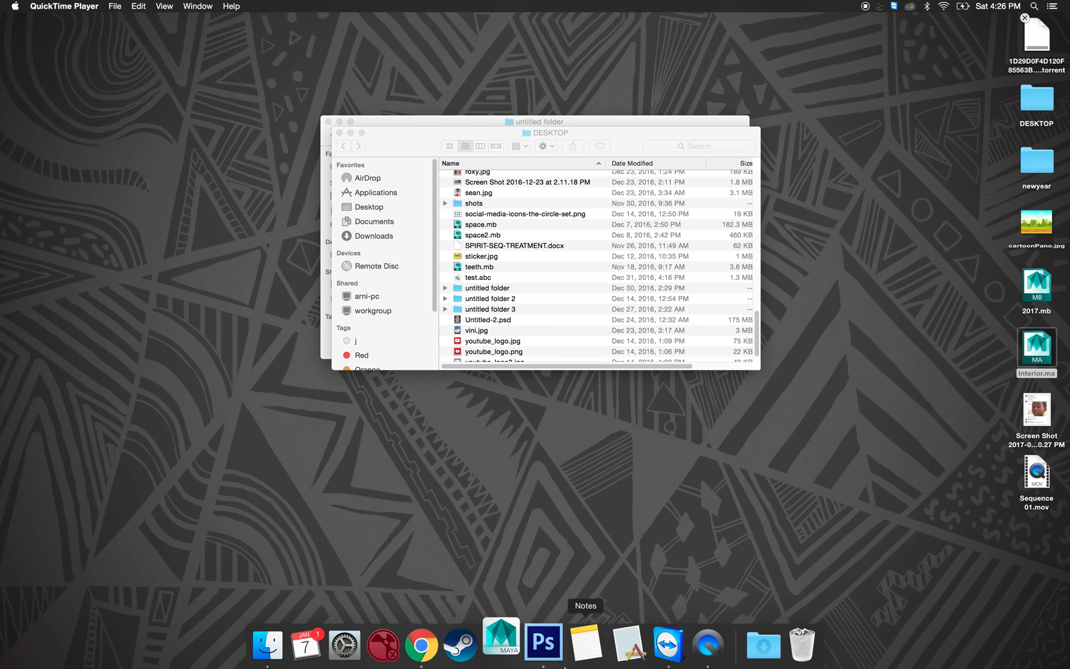